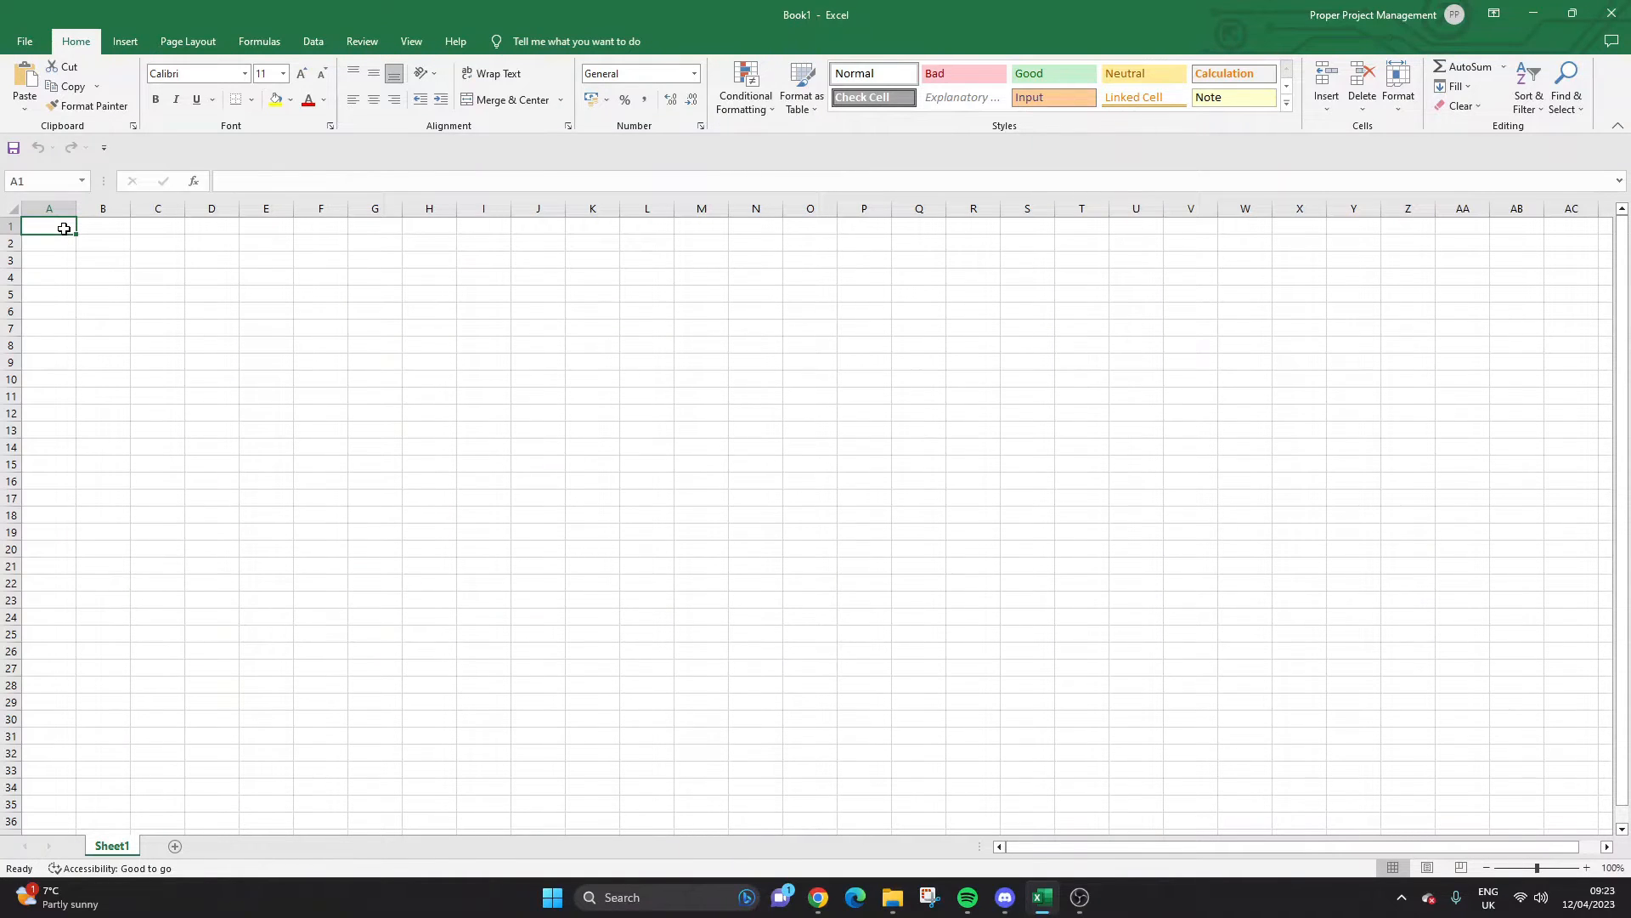
# Click through cells A1 to C2, then put the Sheet1 tab into rename mode.
pyautogui.click(94, 222)
pyautogui.click(55, 223)
pyautogui.click(82, 223)
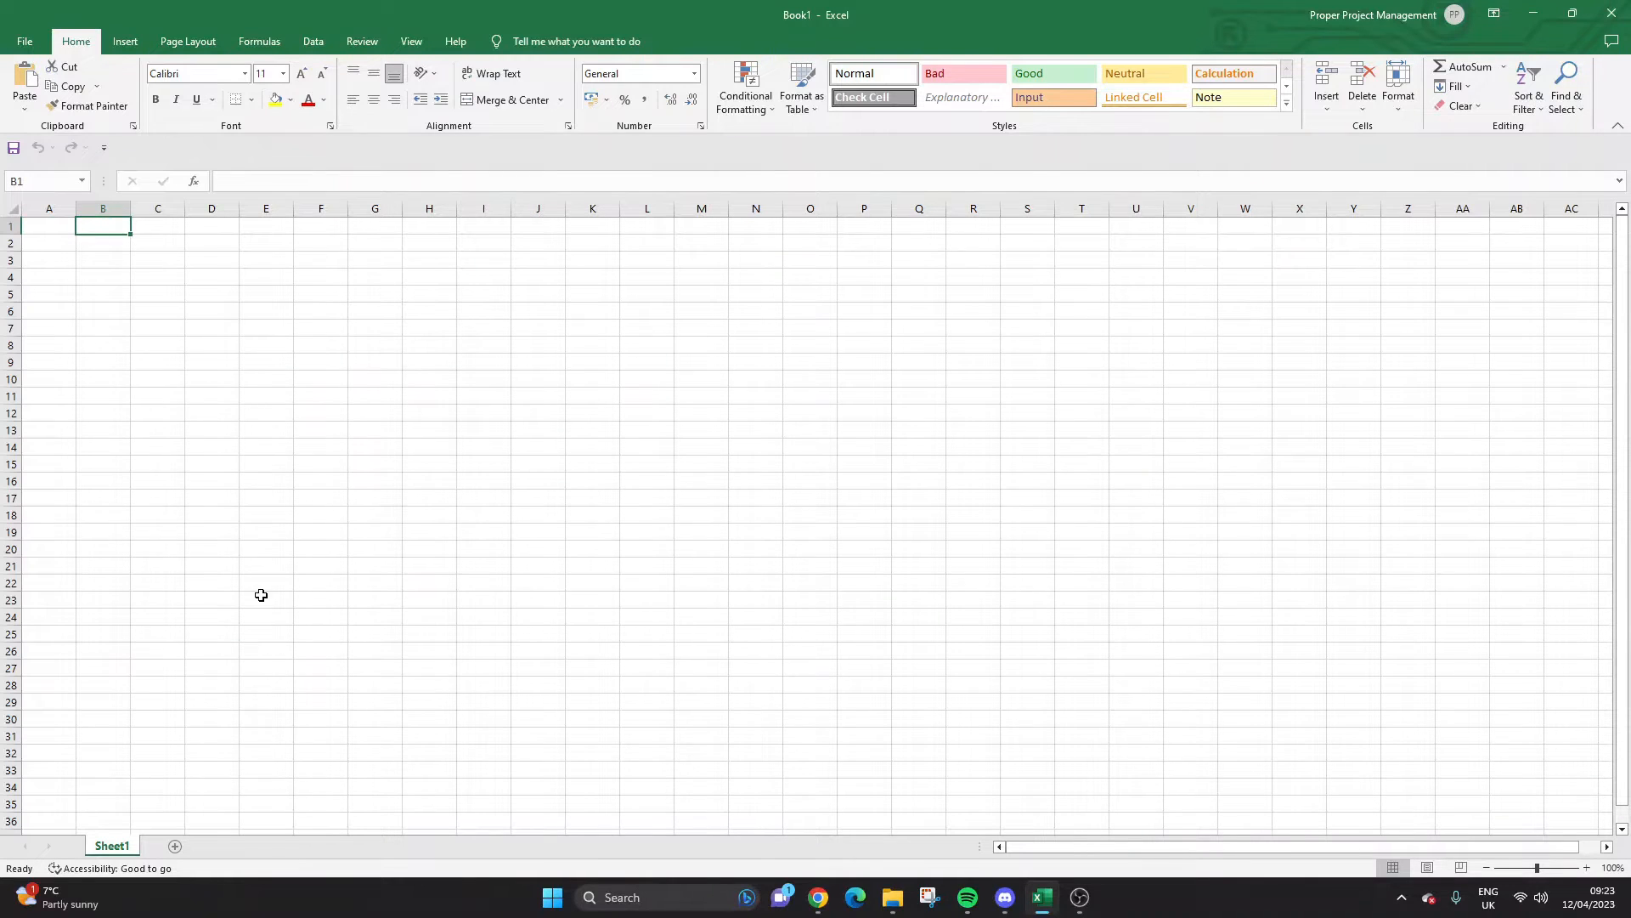
pyautogui.click(166, 243)
pyautogui.click(159, 226)
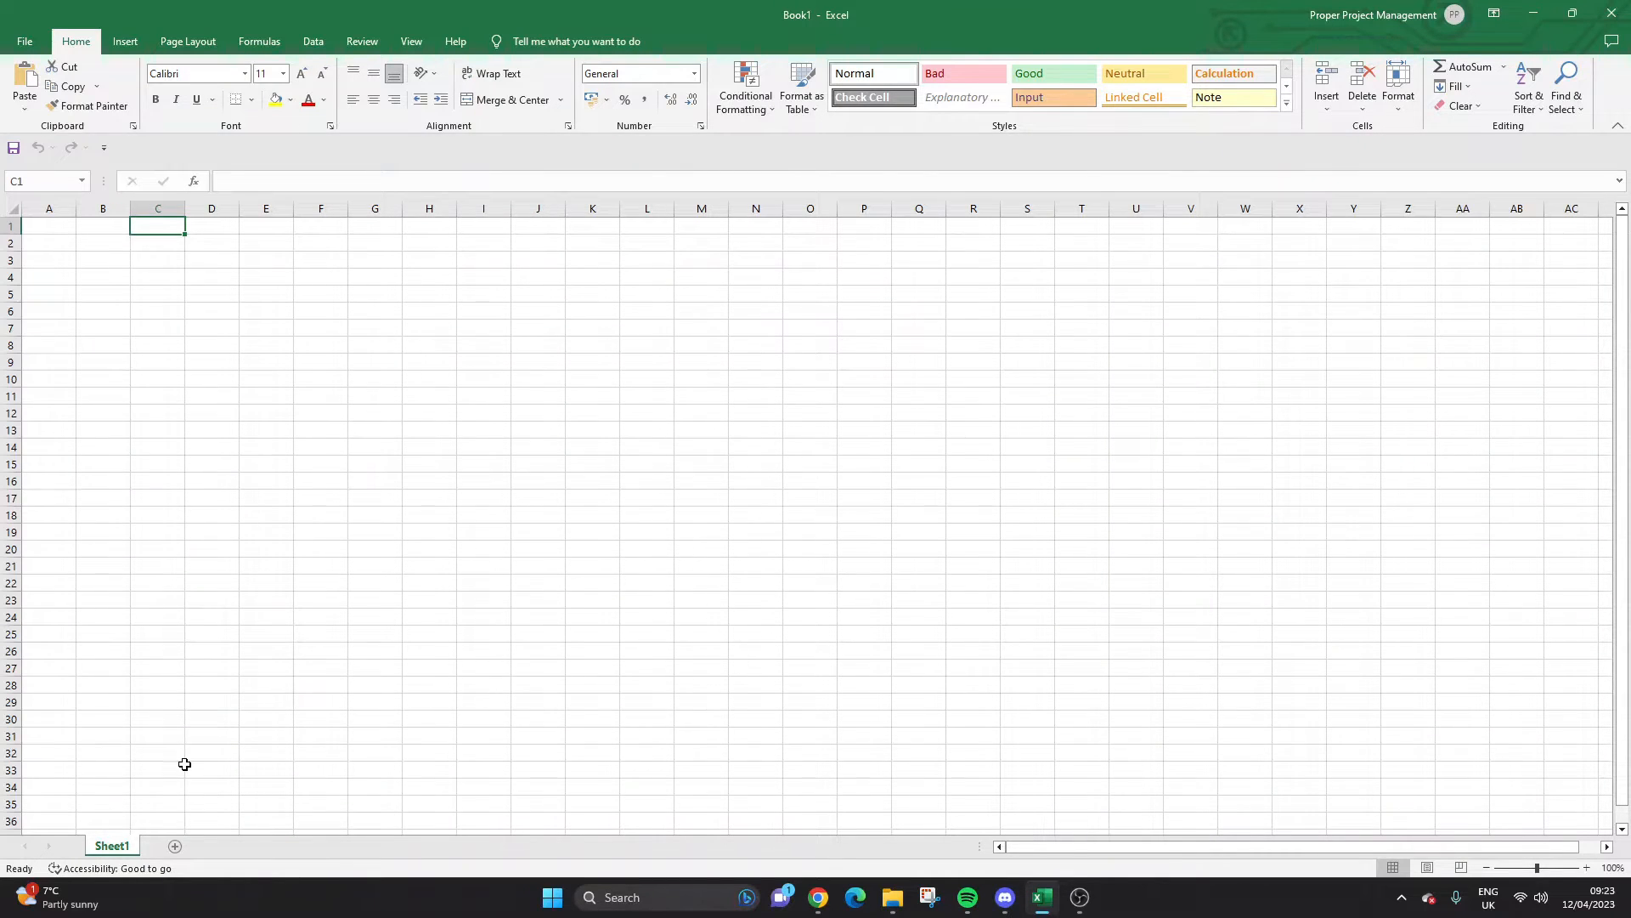
pyautogui.doubleClick(127, 847)
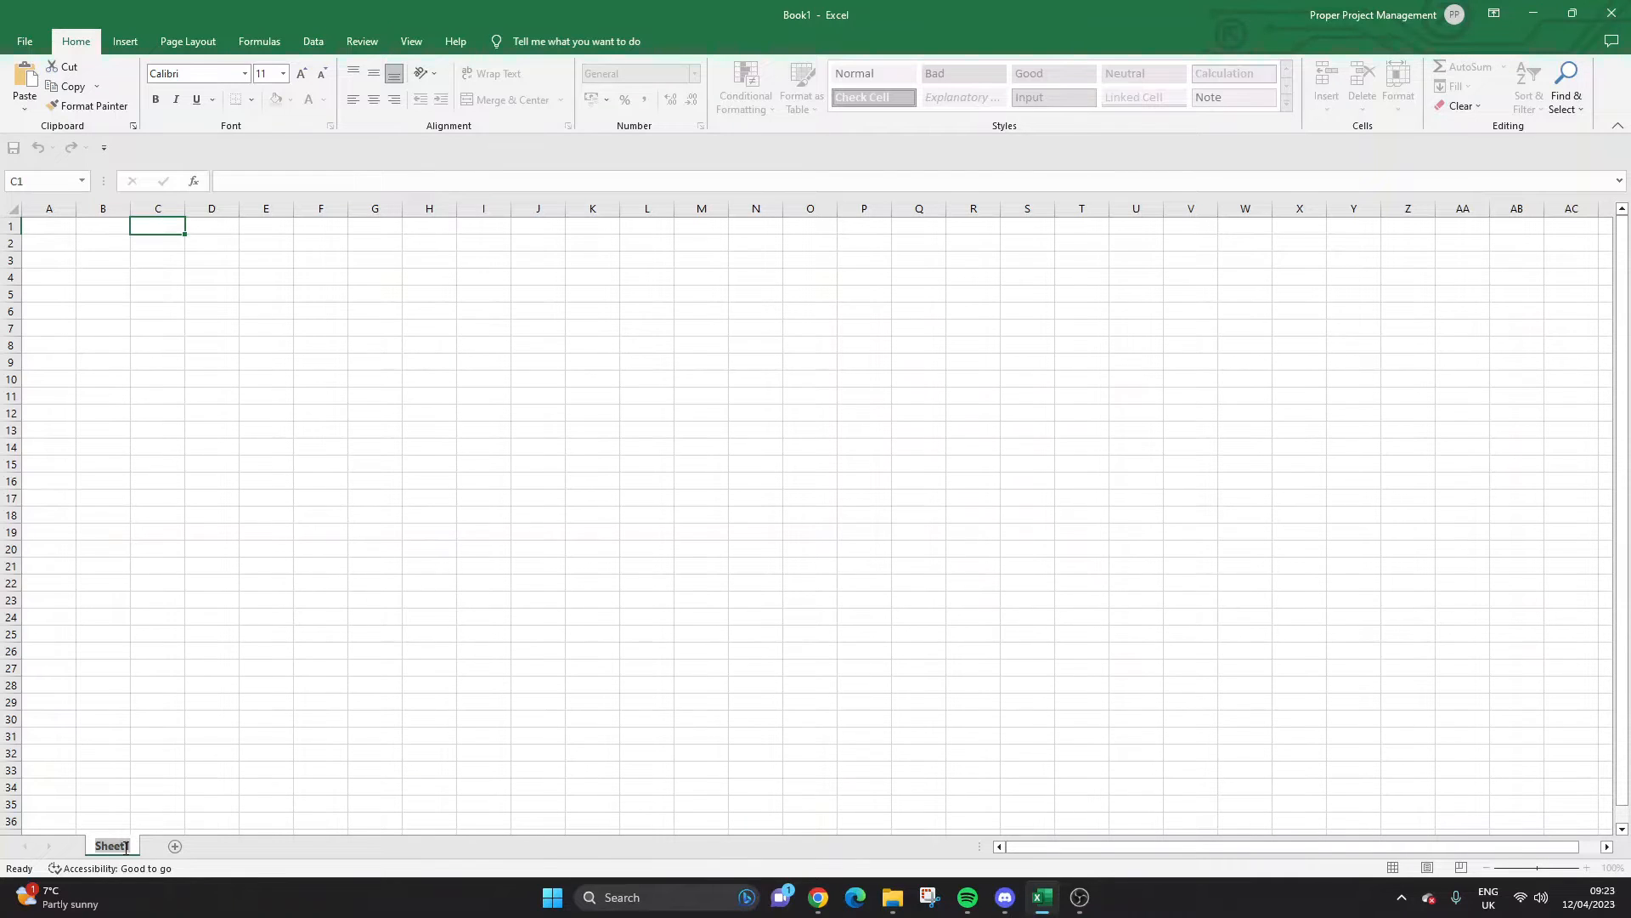
# Name the first sheet Opportunities and add a new sheet named Dashboard.
pyautogui.write('Opportunities')
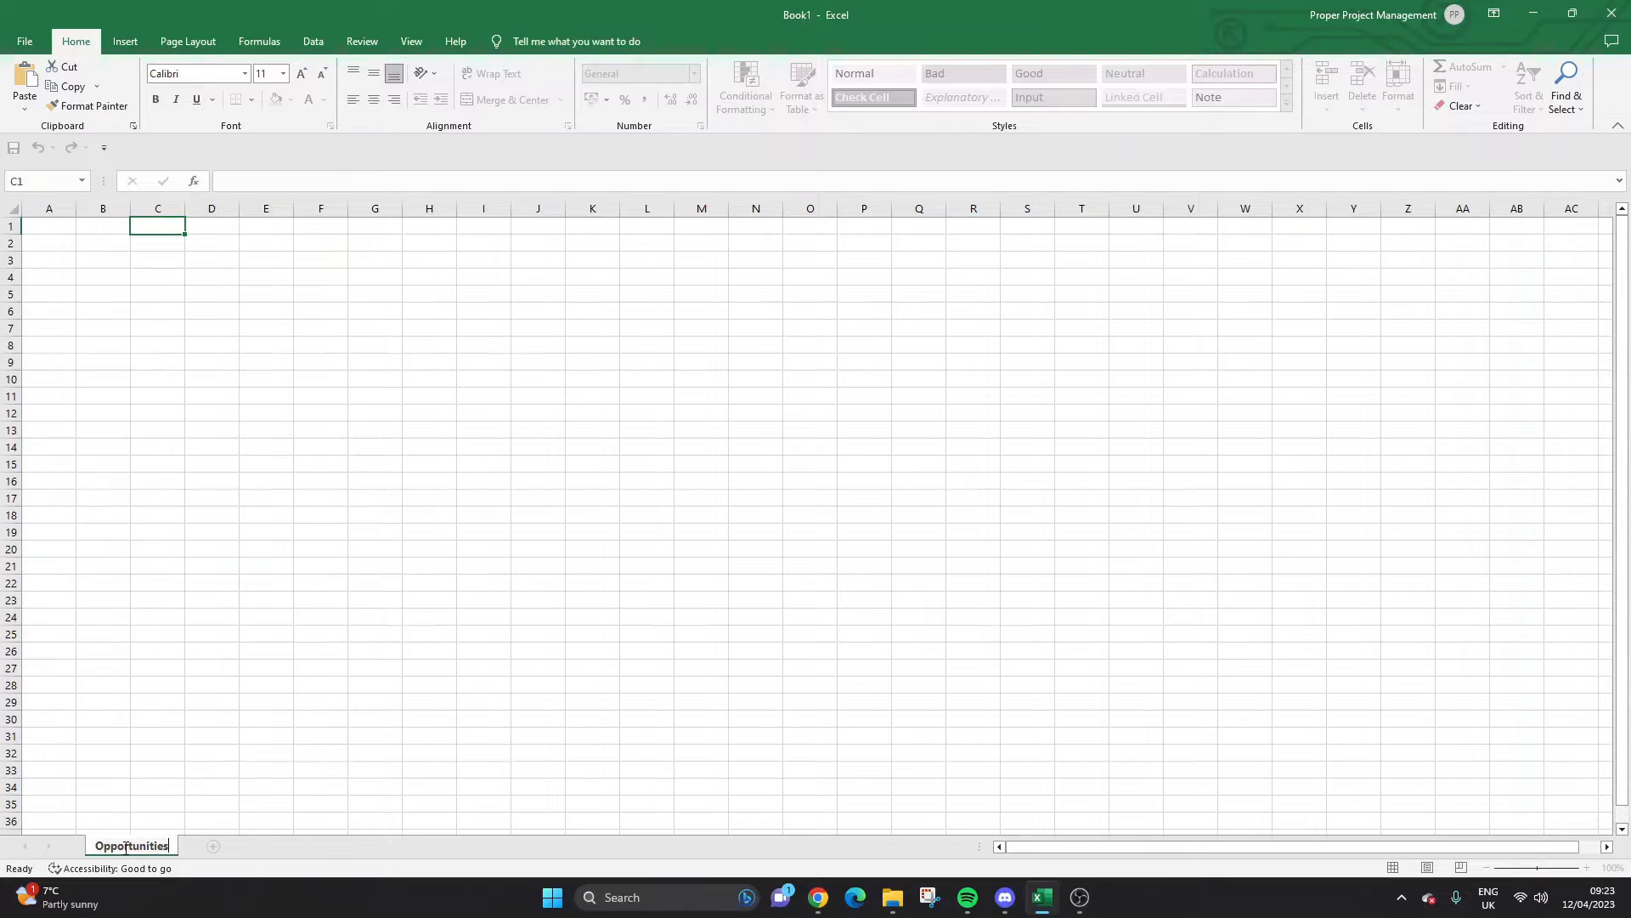
pyautogui.click(209, 530)
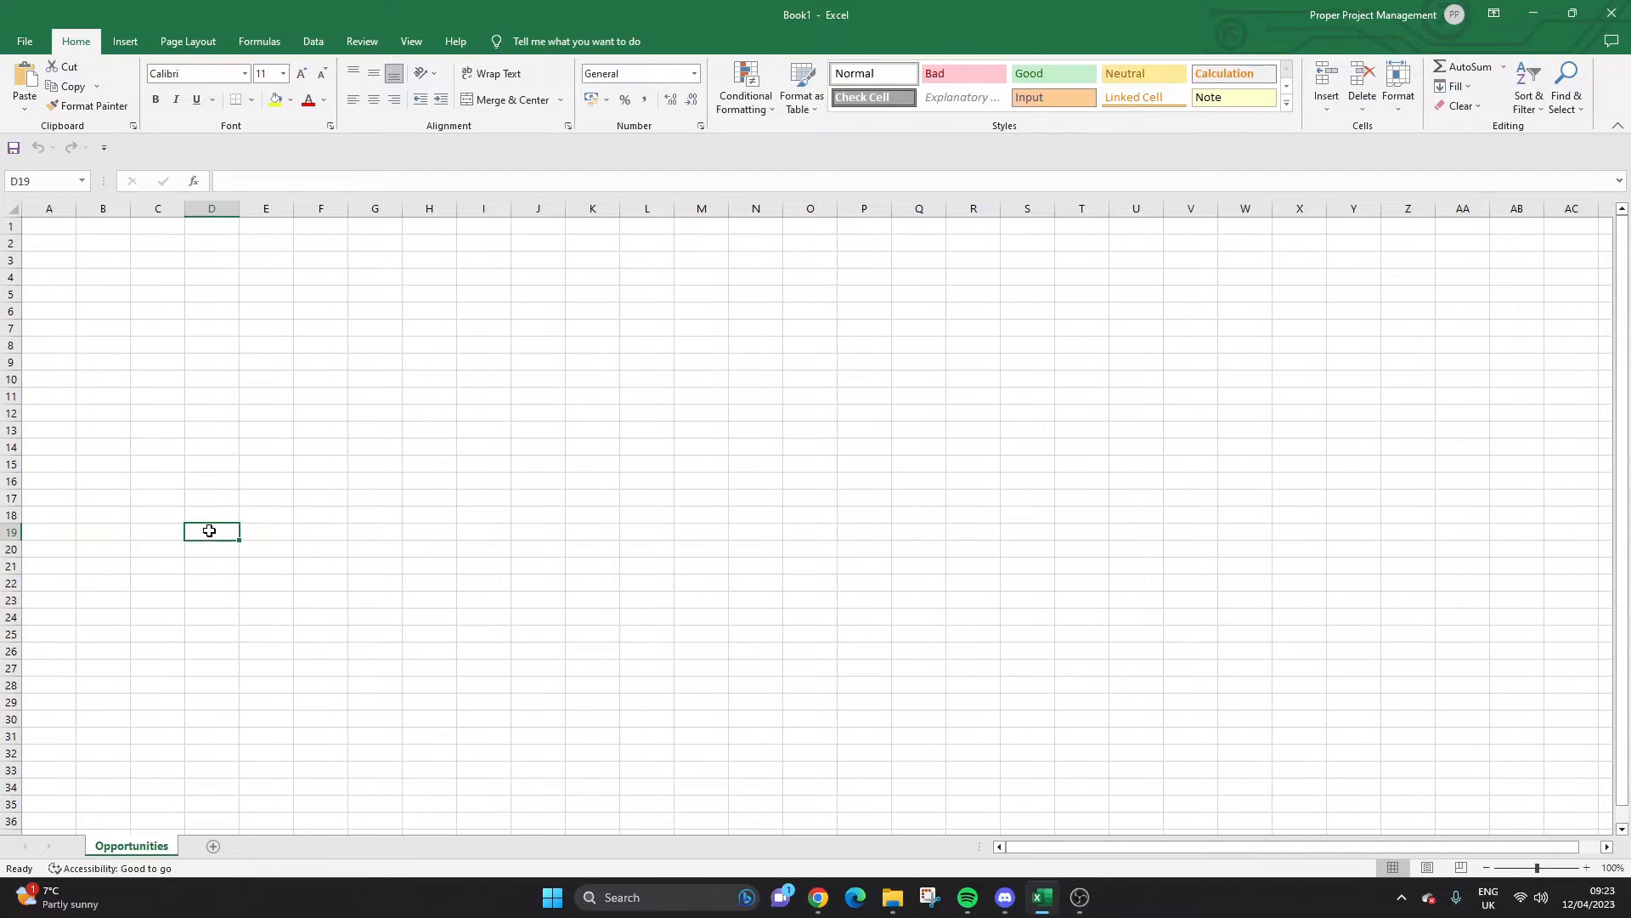
pyautogui.click(214, 847)
pyautogui.doubleClick(217, 849)
pyautogui.write('Dashboard')
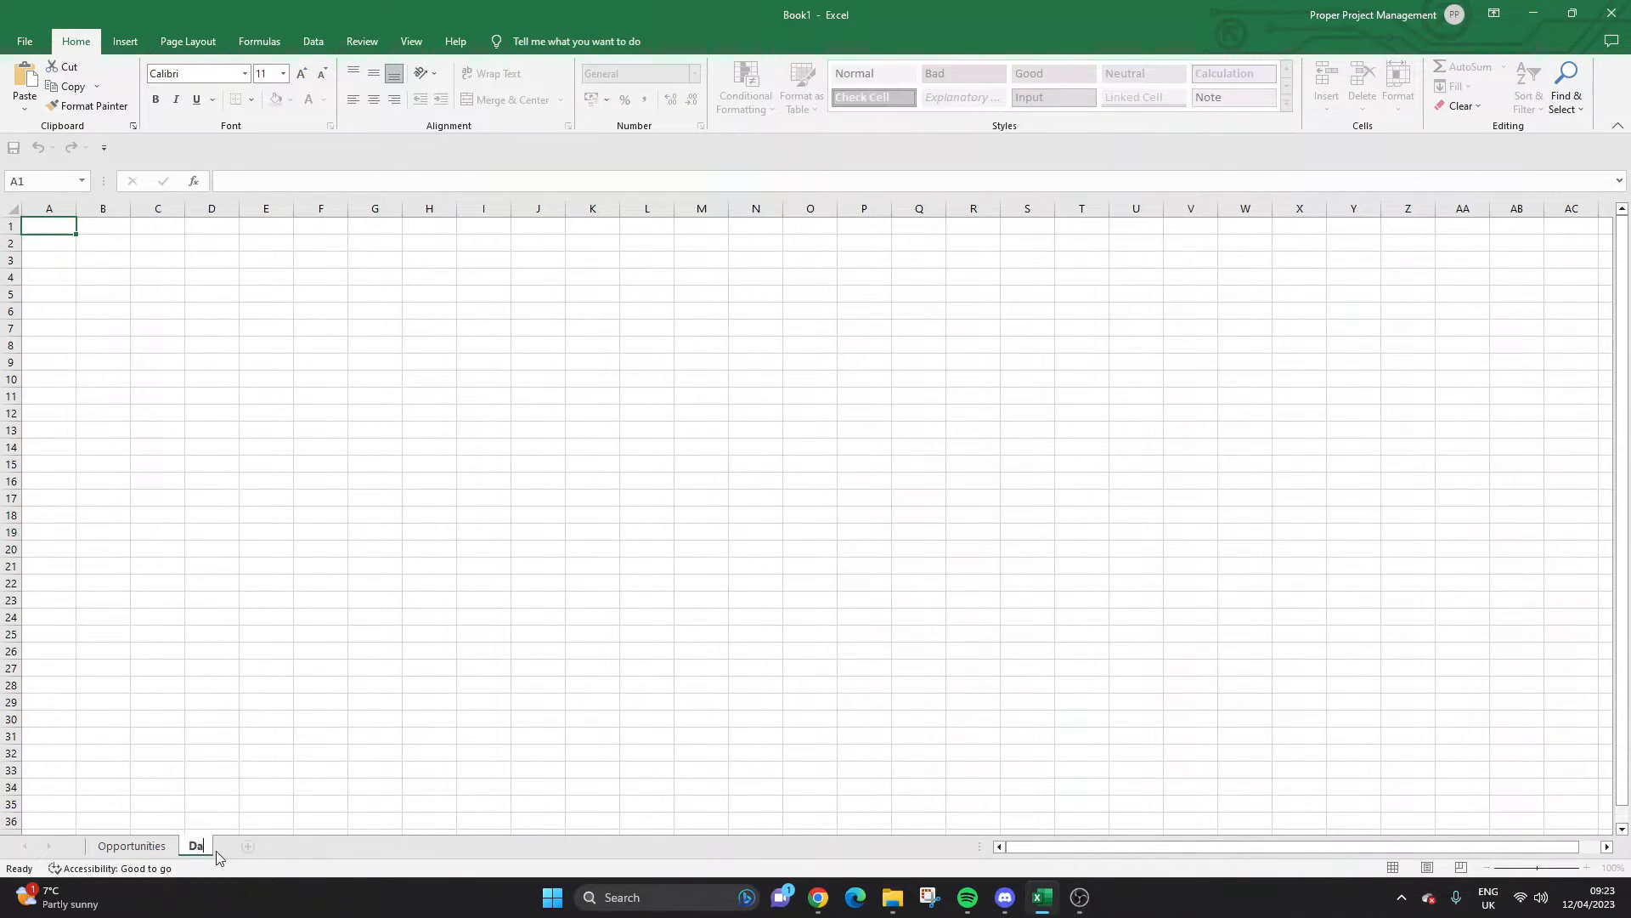
pyautogui.press('Return')
# Go back from the Dashboard sheet to the Opportunities sheet and select B15.
pyautogui.click(235, 718)
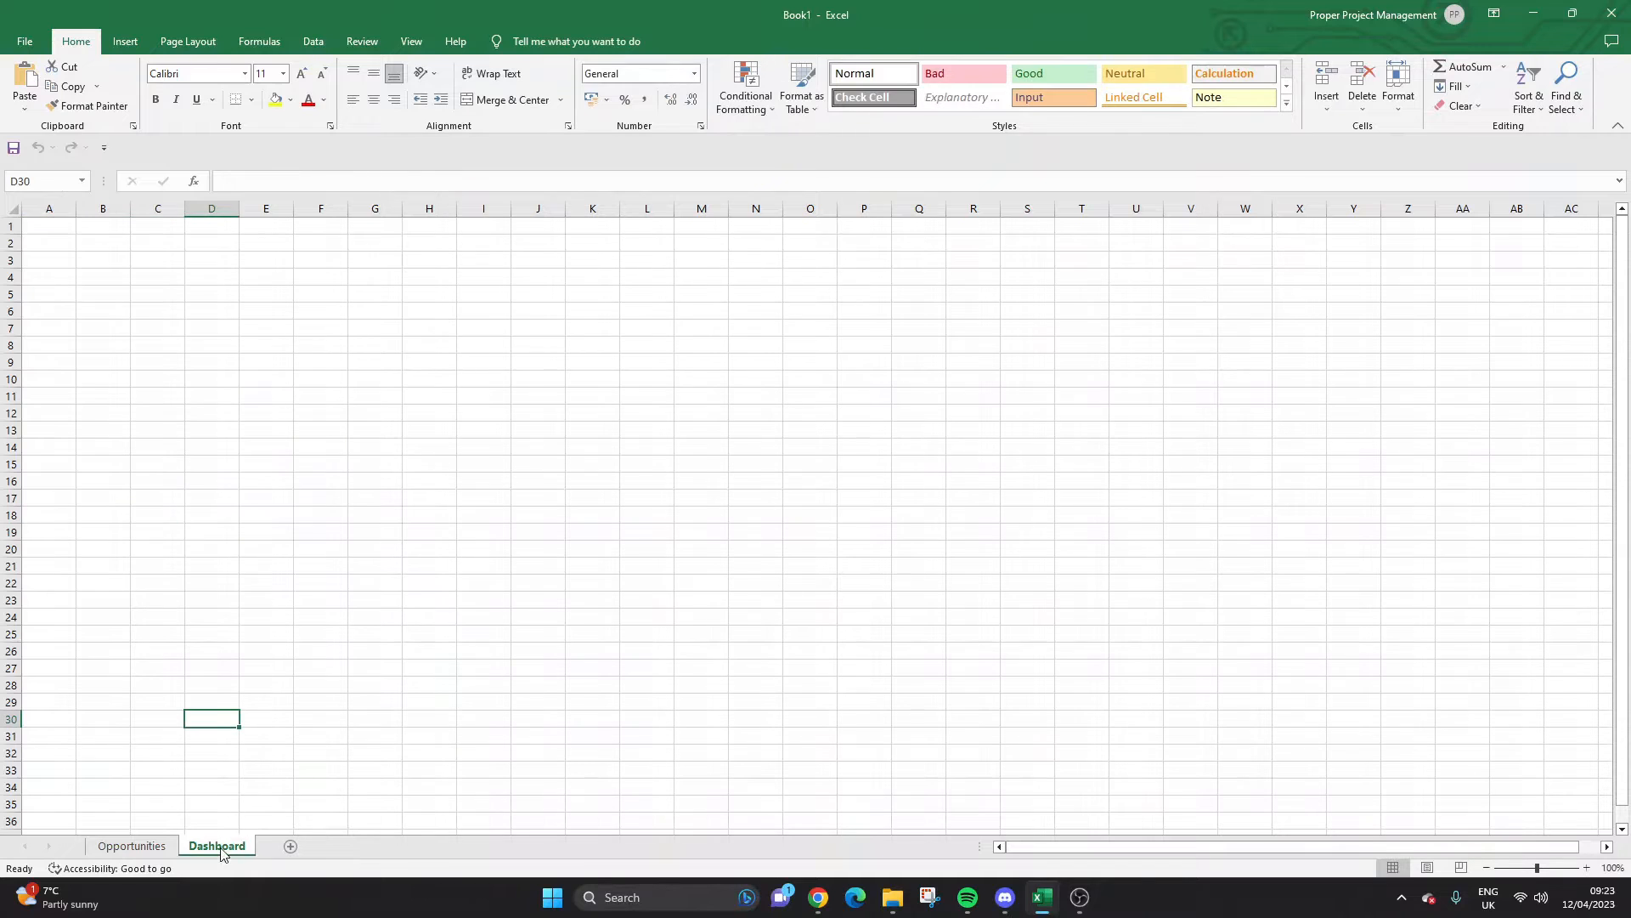
pyautogui.click(167, 852)
pyautogui.click(117, 466)
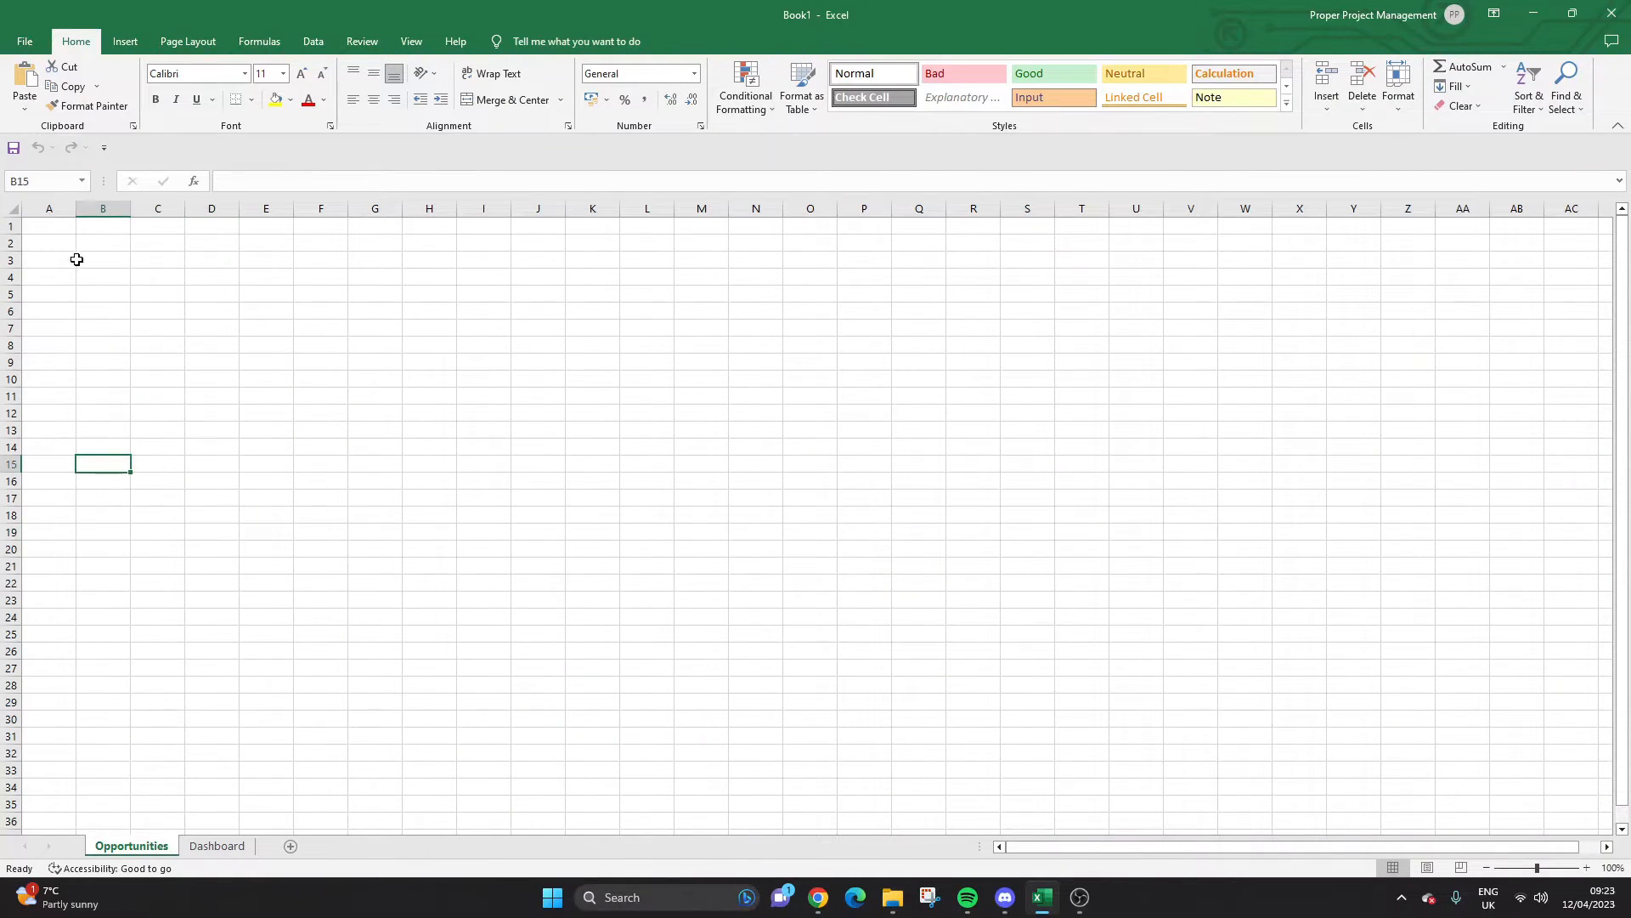
# Select A1 and apply the Arial font at size 12.
pyautogui.click(66, 228)
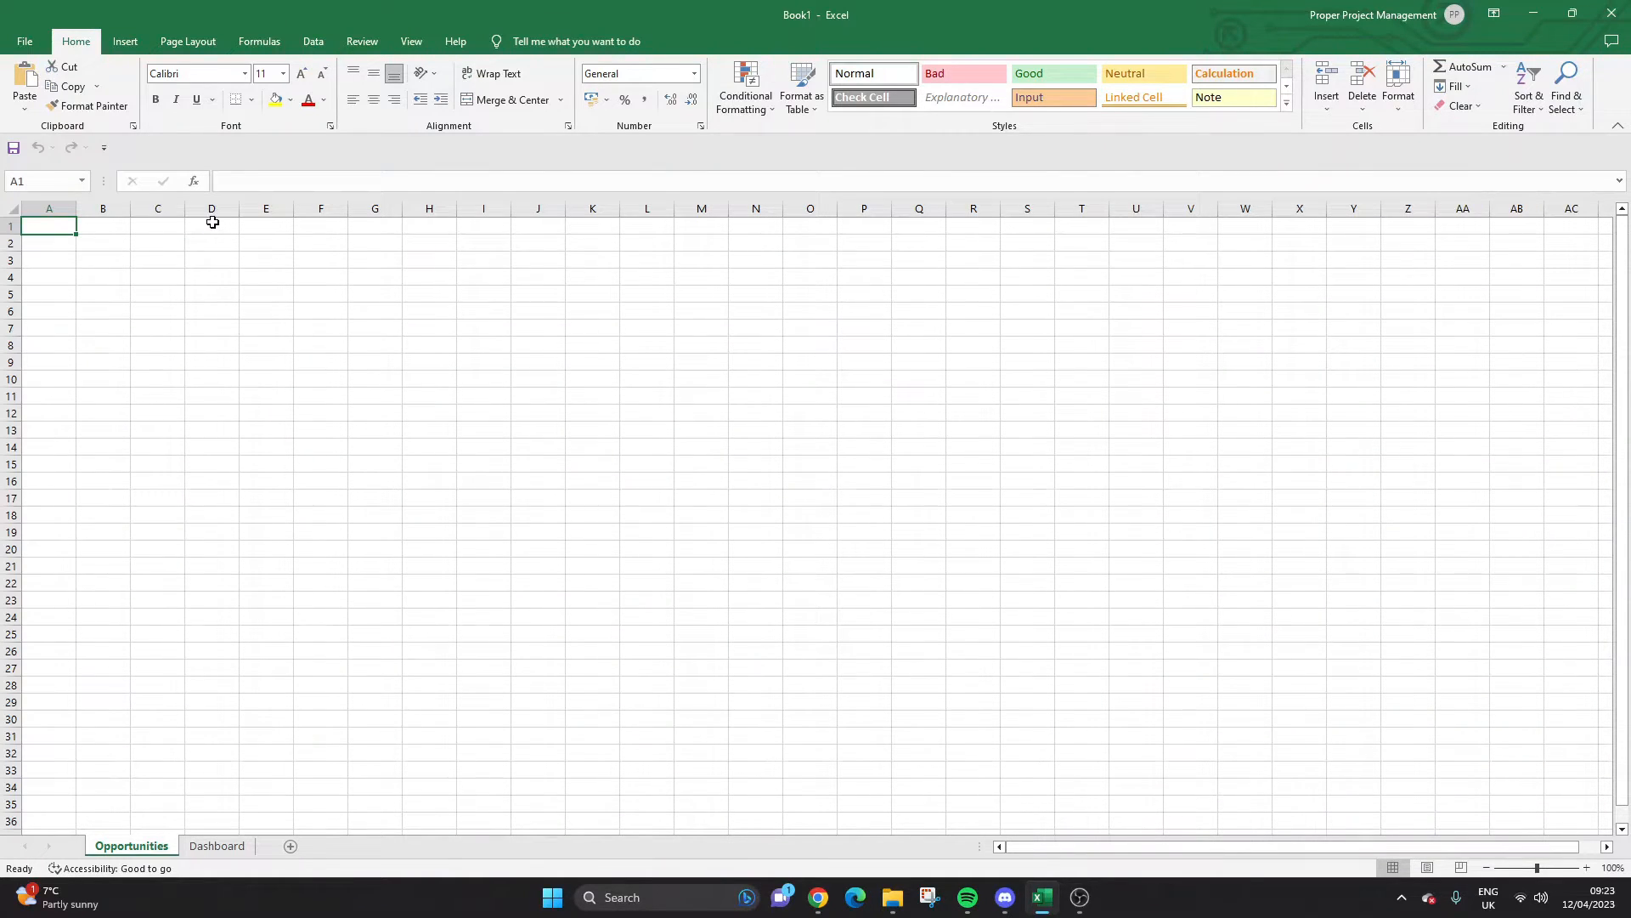
pyautogui.click(245, 74)
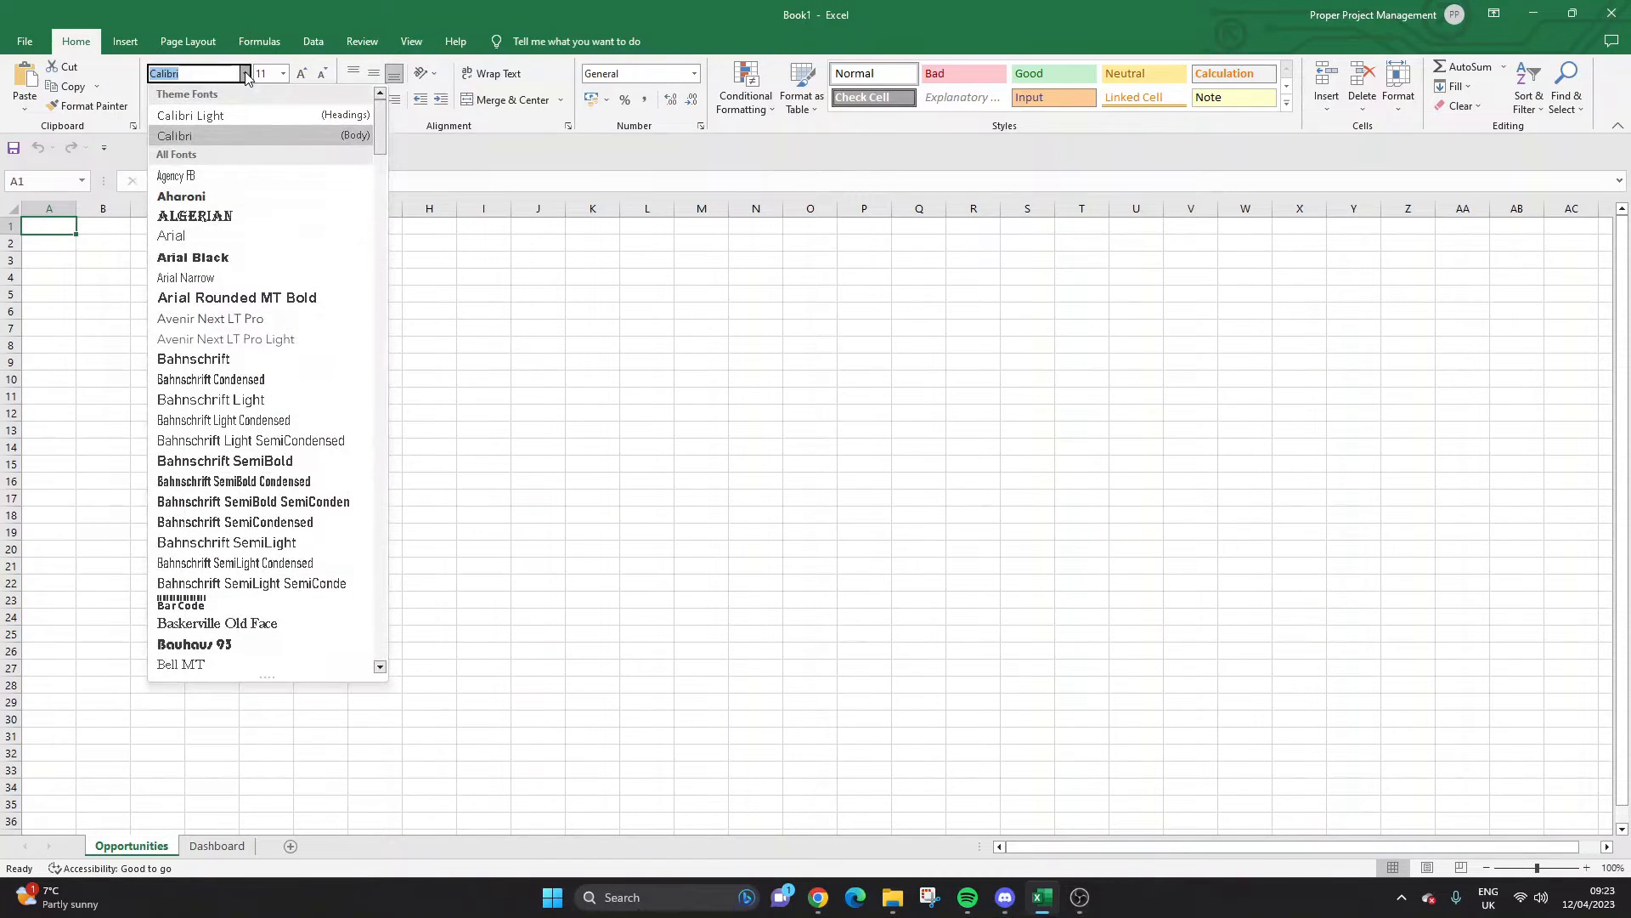
pyautogui.click(206, 236)
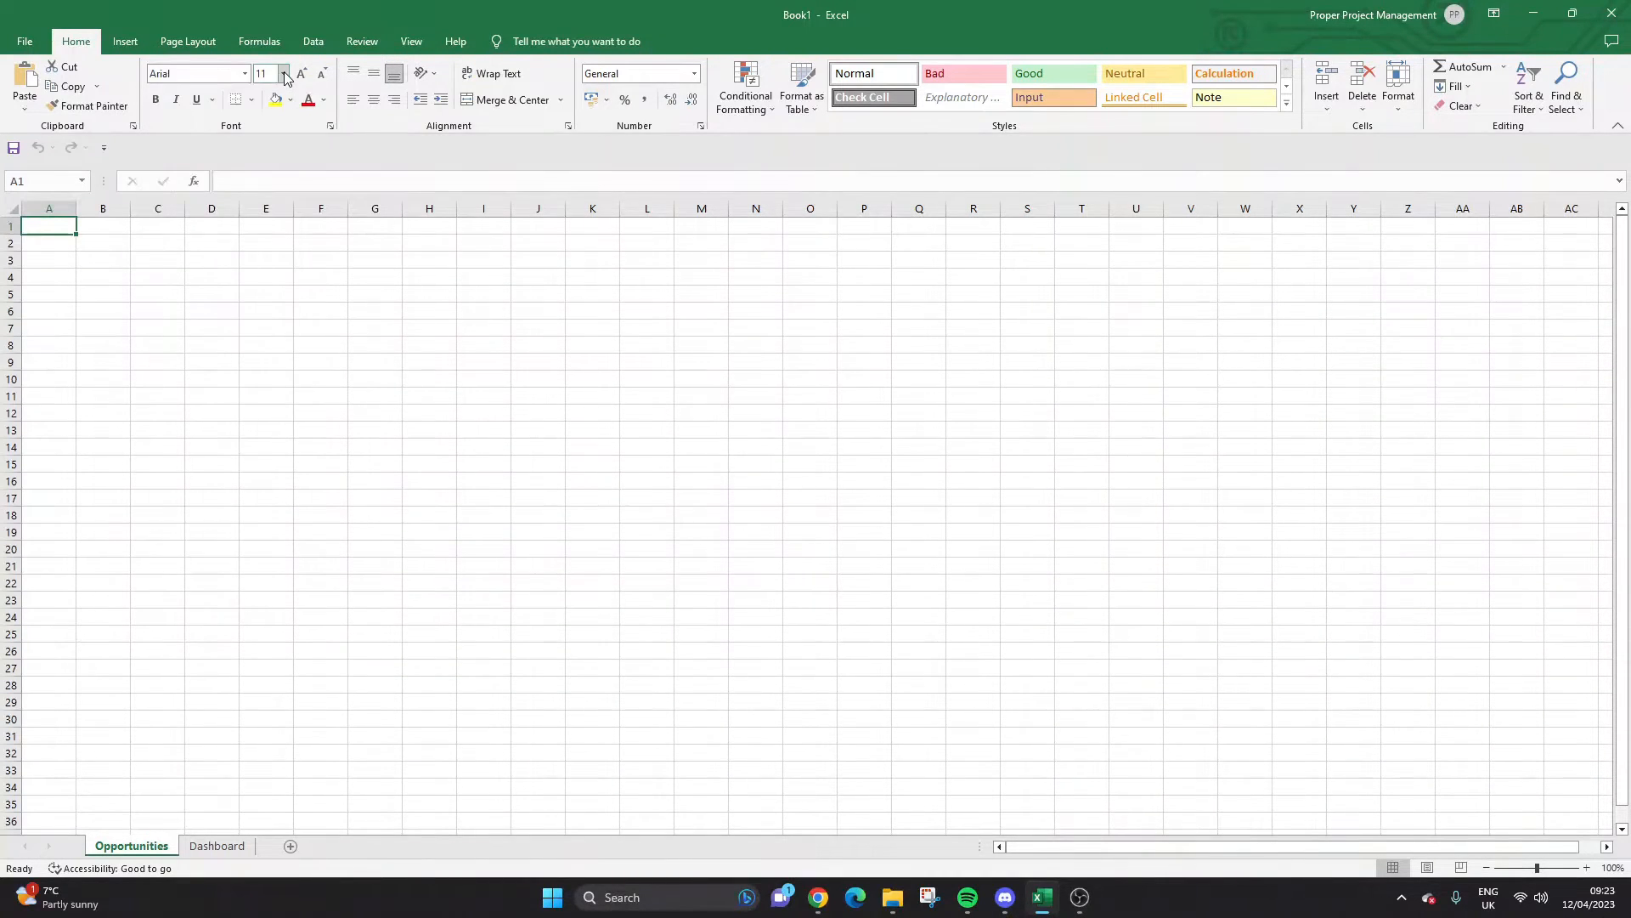
pyautogui.click(286, 74)
pyautogui.click(268, 155)
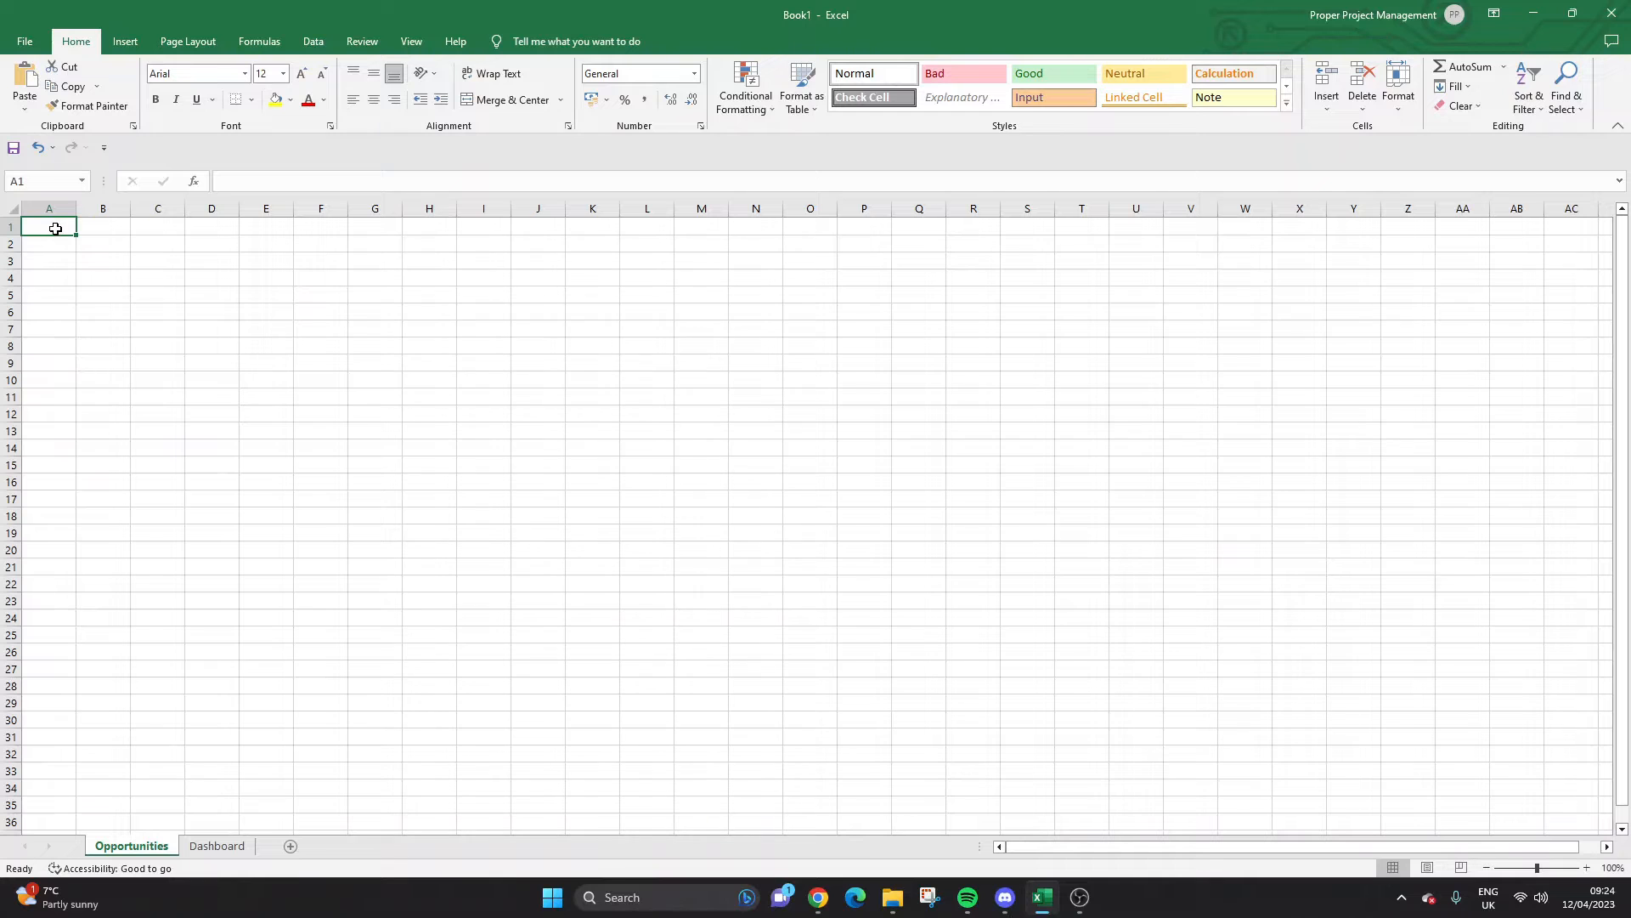
# Enter a bold 'Company Name' heading in A1 and auto-fit column A.
pyautogui.write('Company')
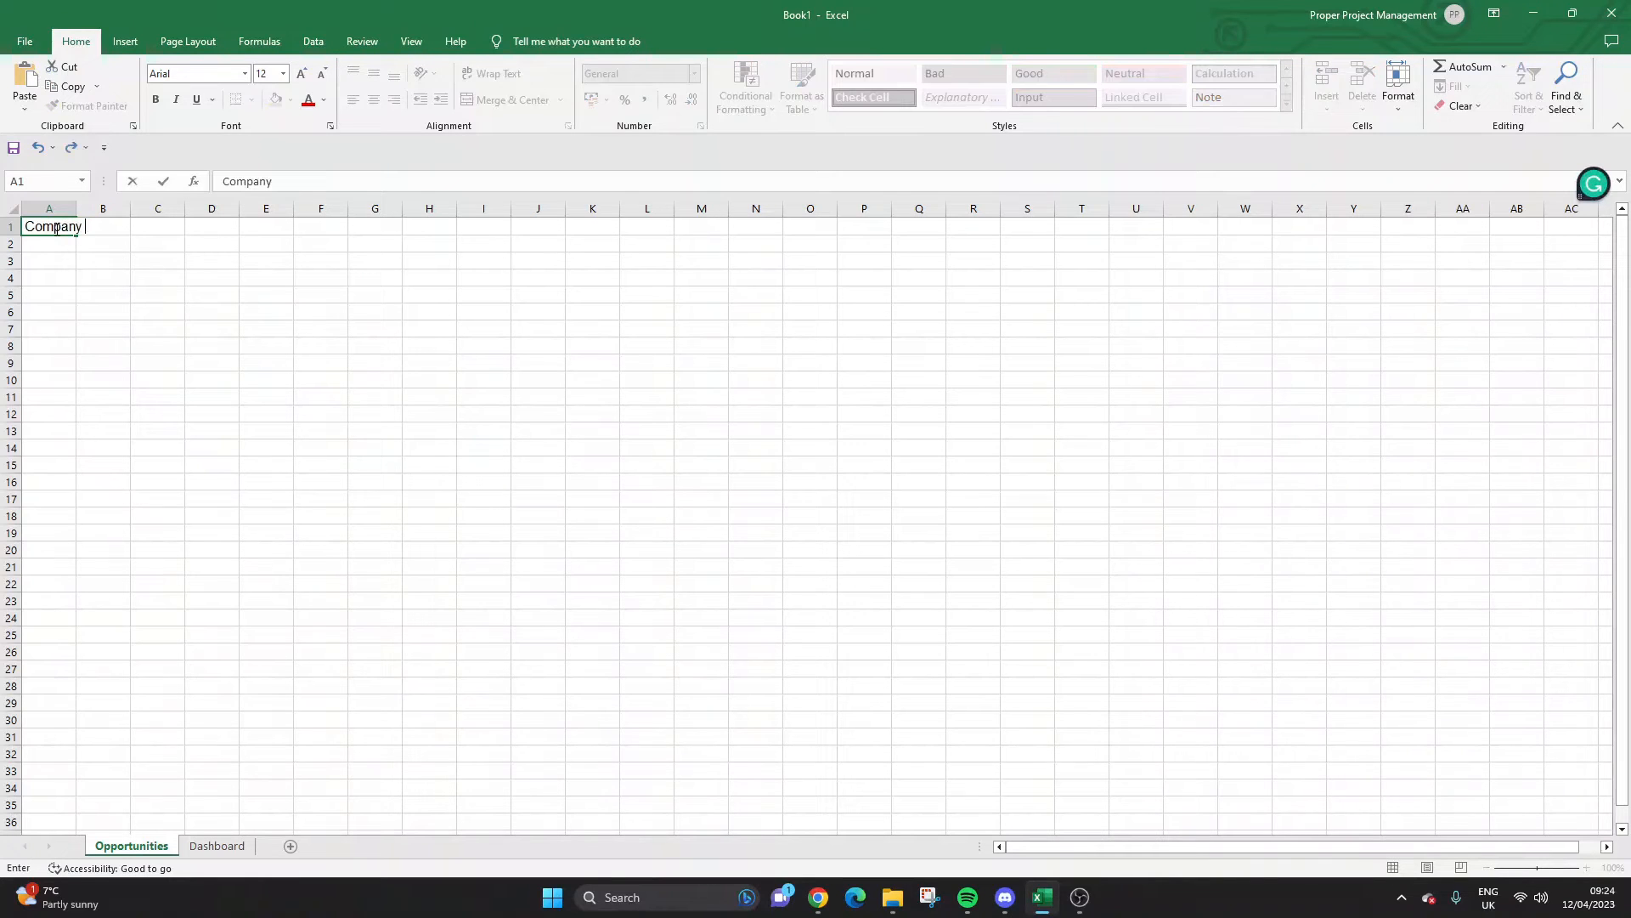
pyautogui.write(' Name')
pyautogui.press('Return')
pyautogui.doubleClick(76, 208)
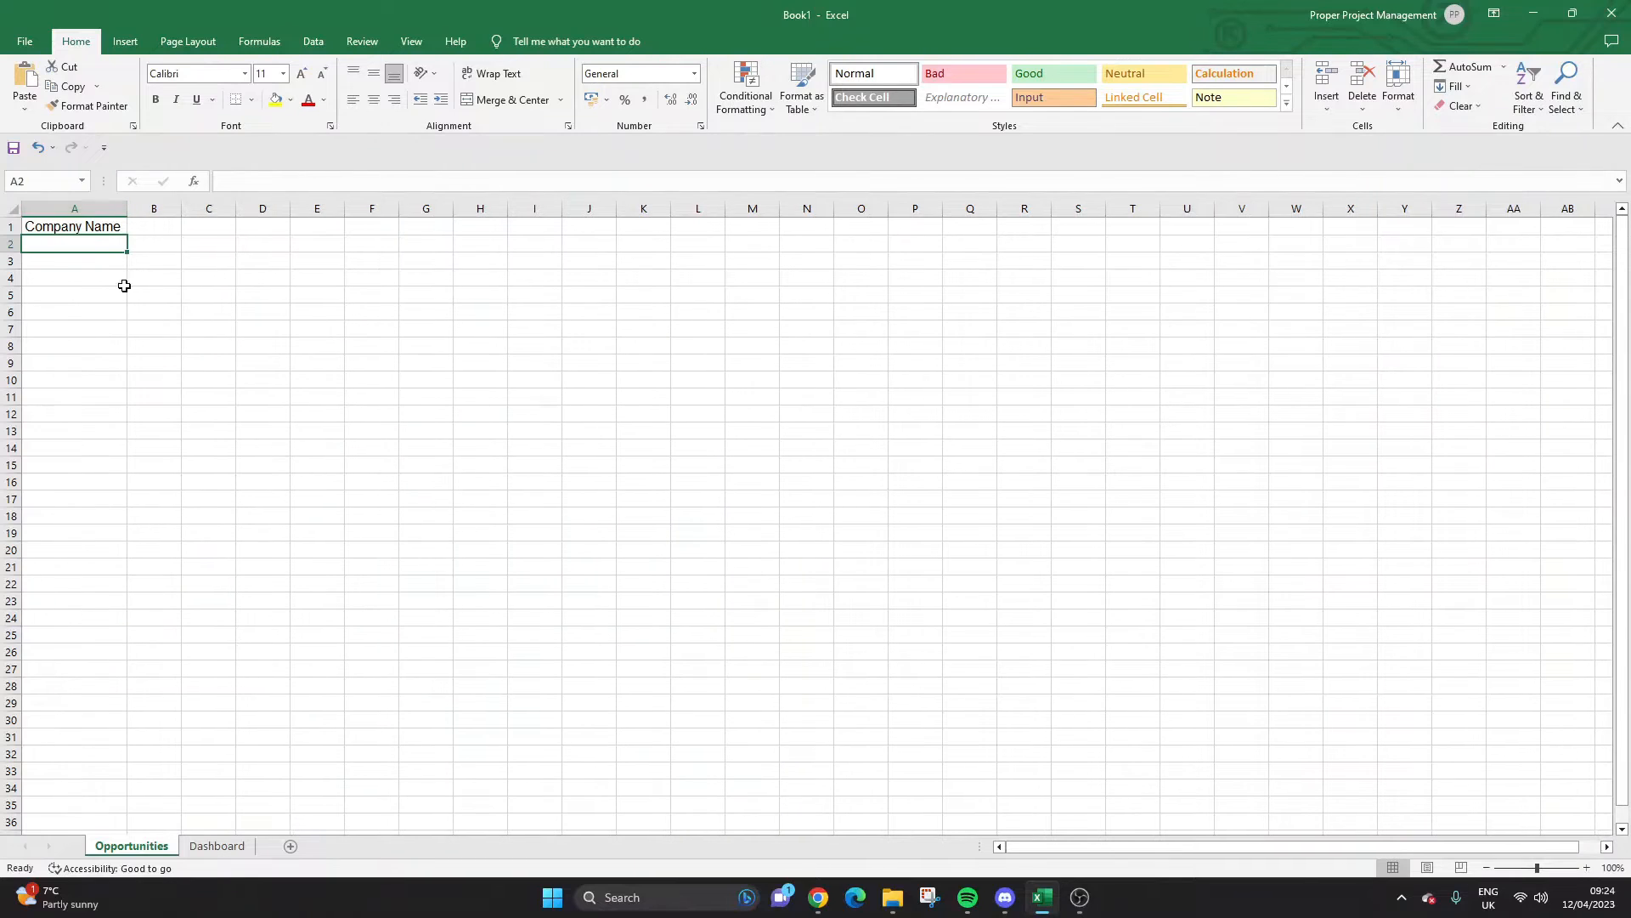
pyautogui.click(111, 226)
pyautogui.click(155, 99)
pyautogui.click(153, 228)
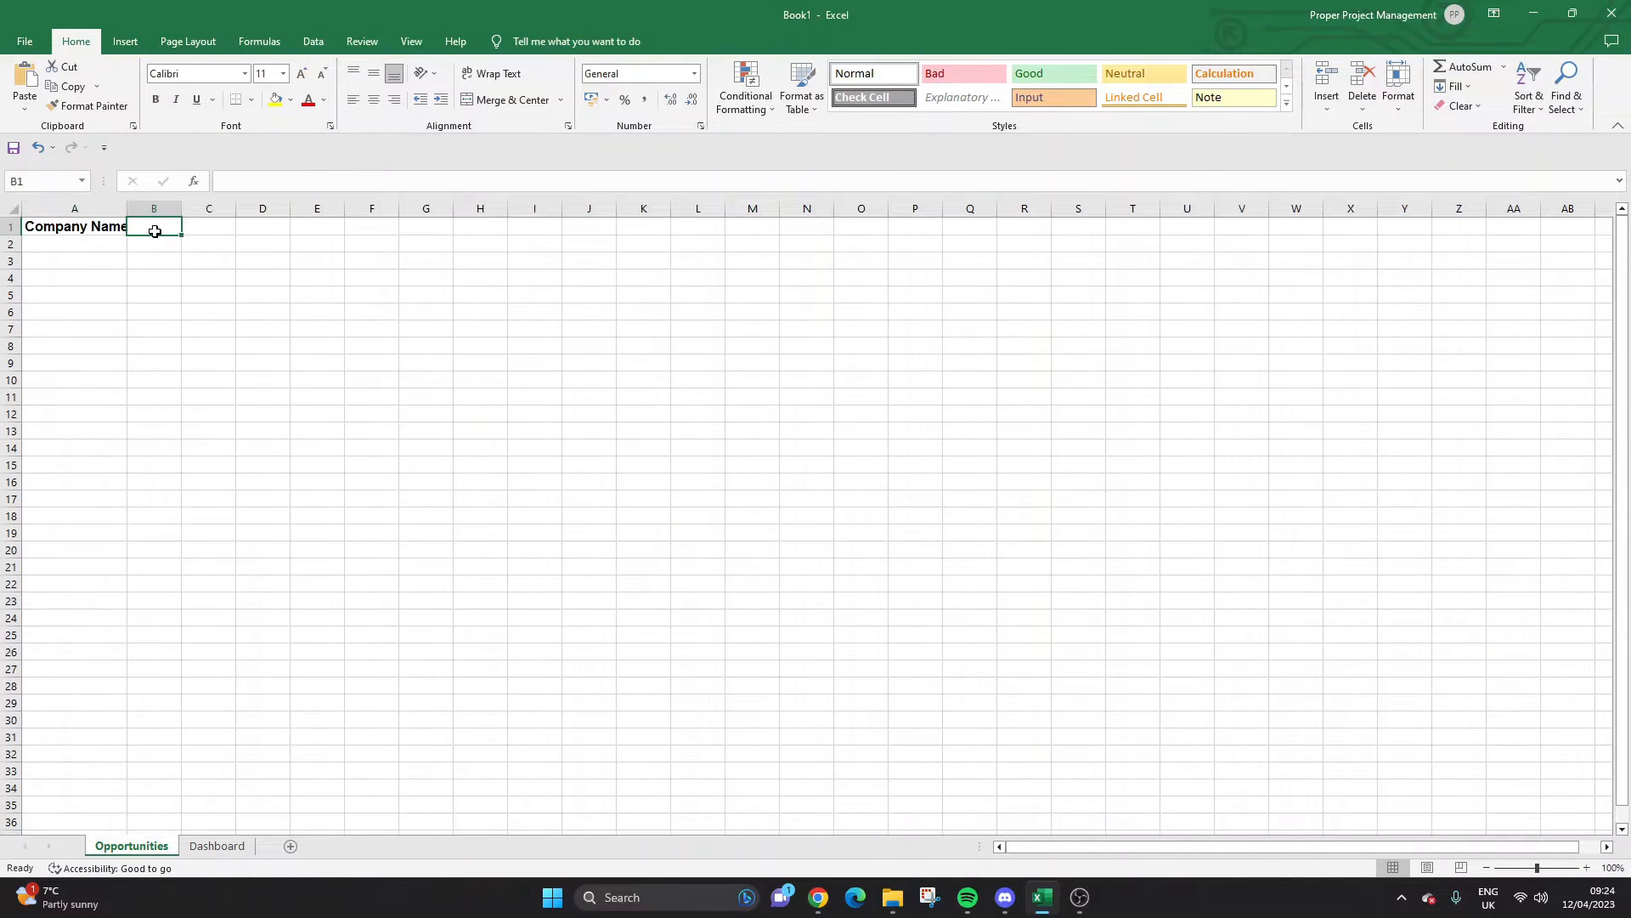
pyautogui.doubleClick(131, 207)
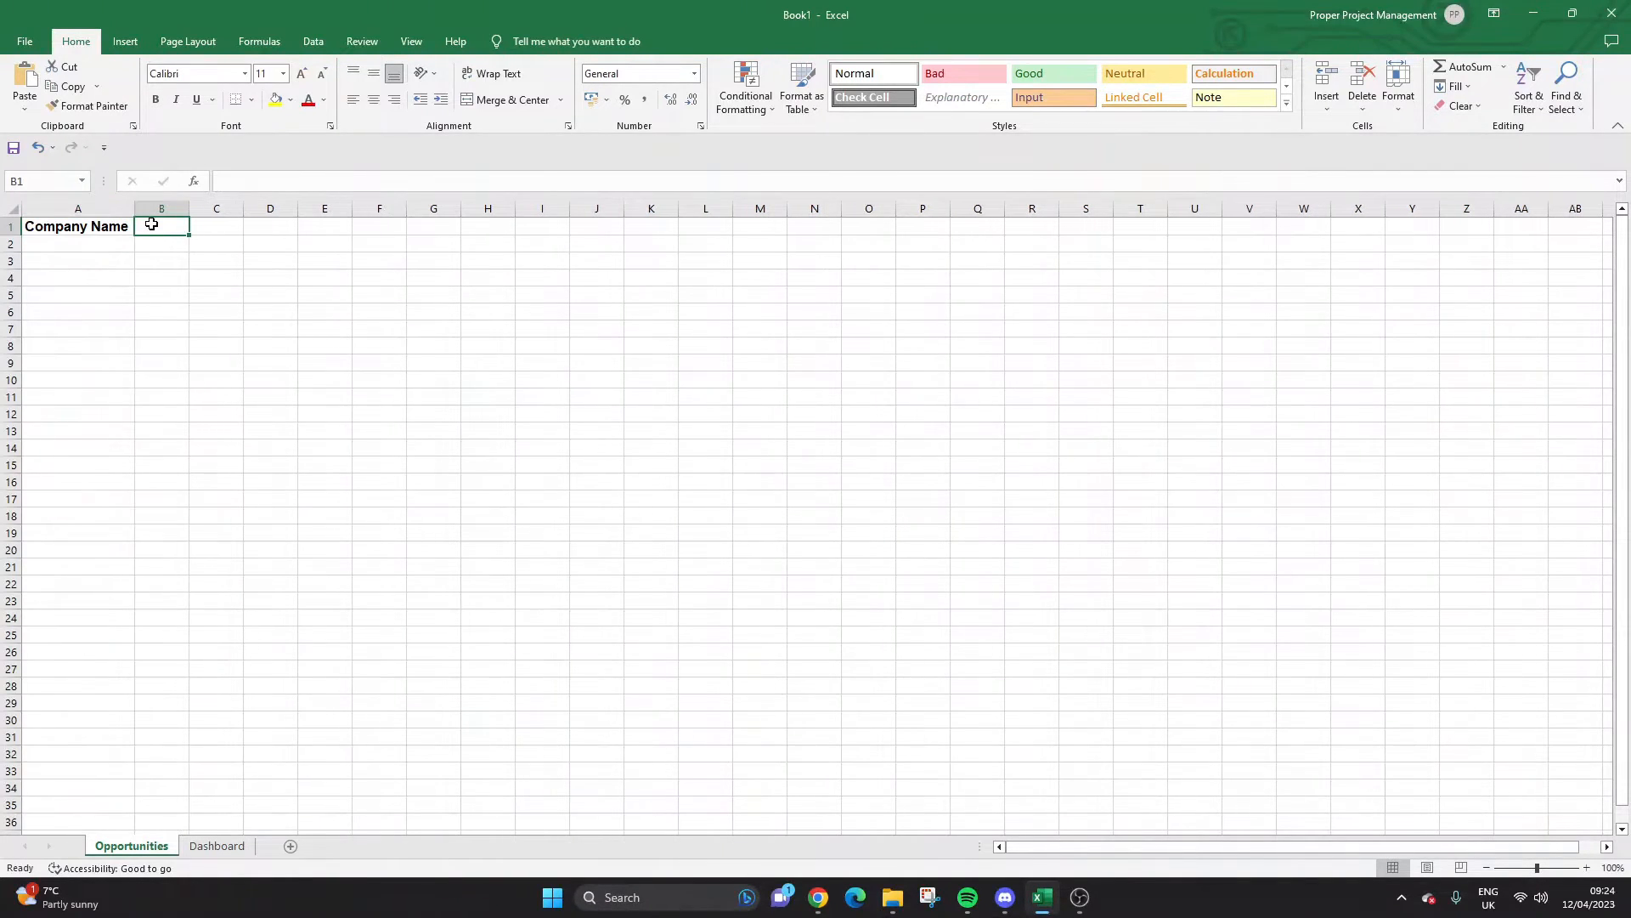
# Add 'Date Created' in B1 with column B auto-fitted, and 'Owner' in C1.
pyautogui.write('D')
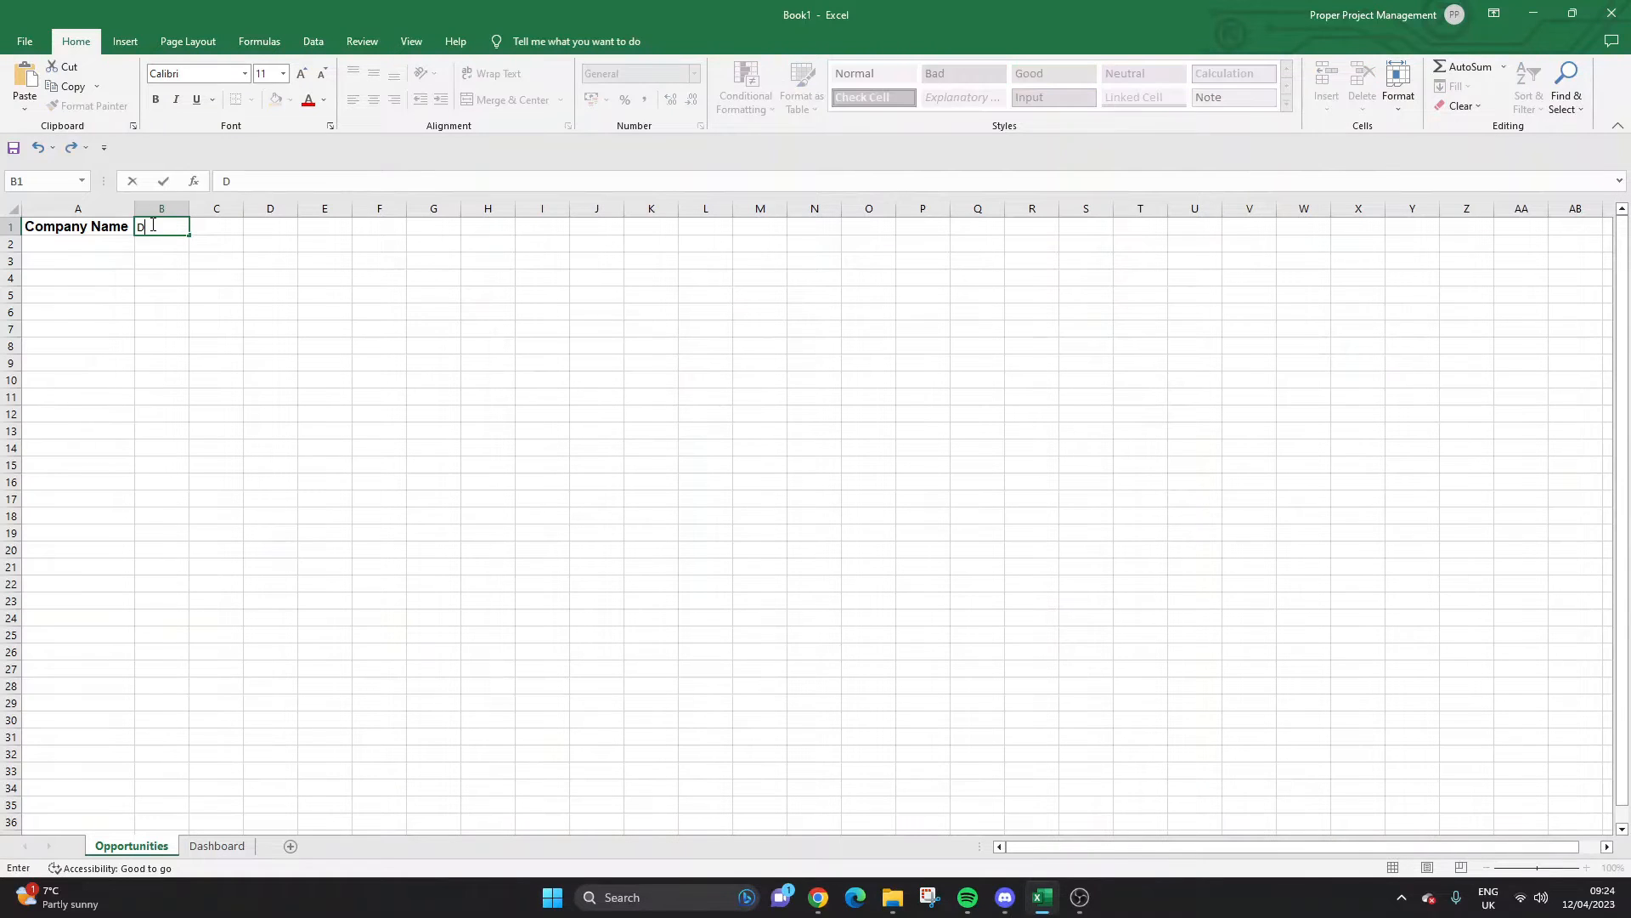
pyautogui.write('ate Created')
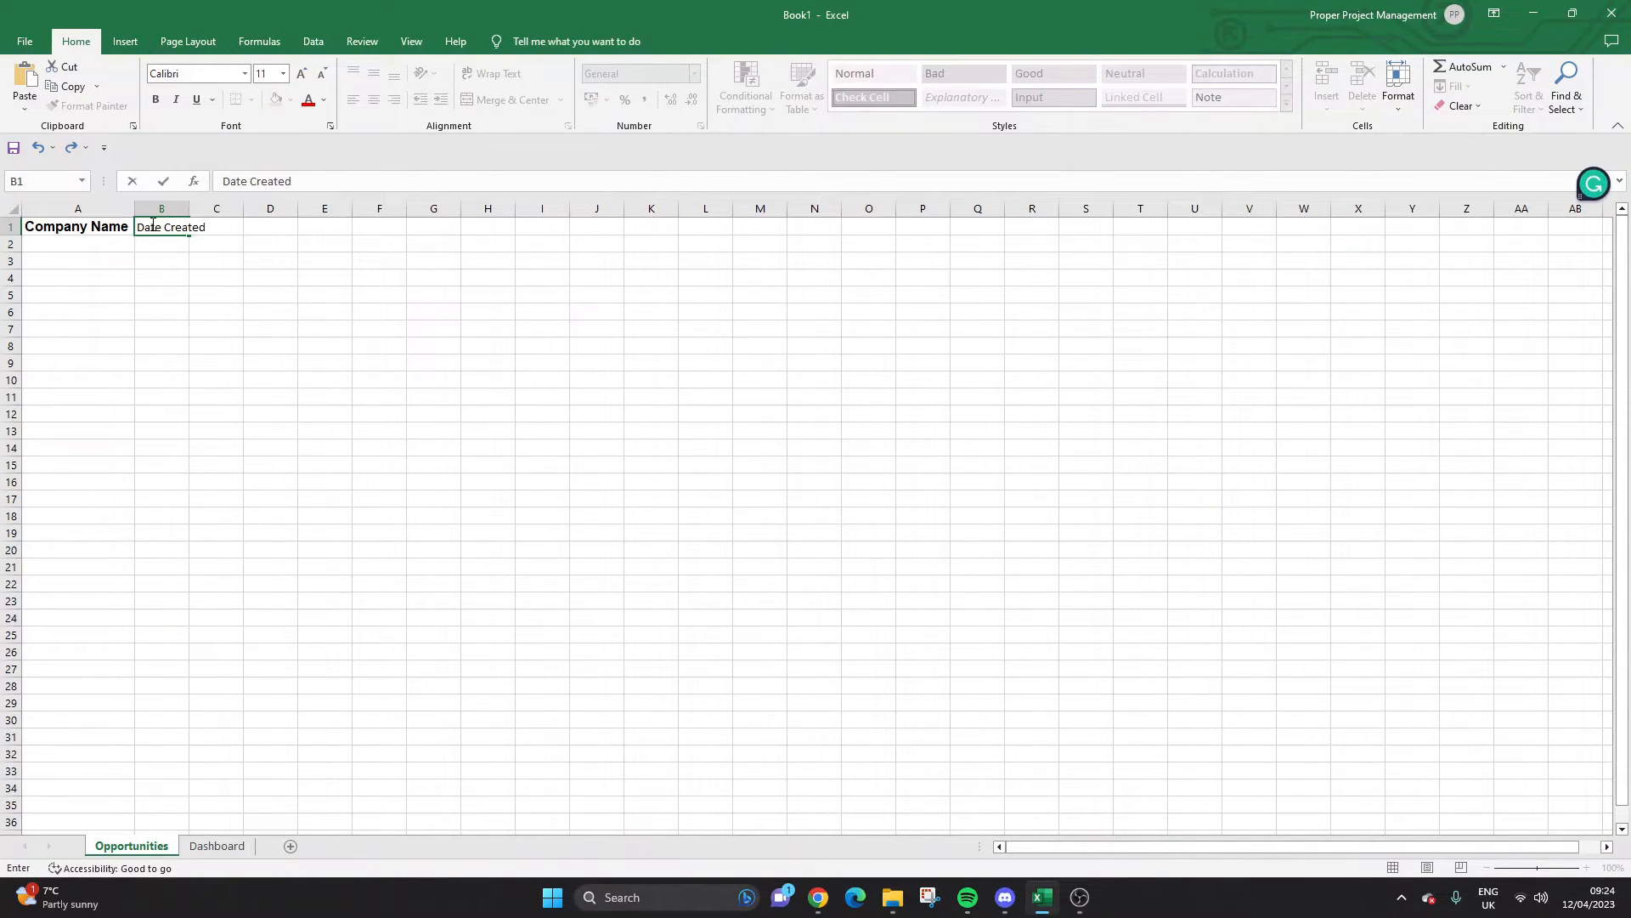
pyautogui.press('Return')
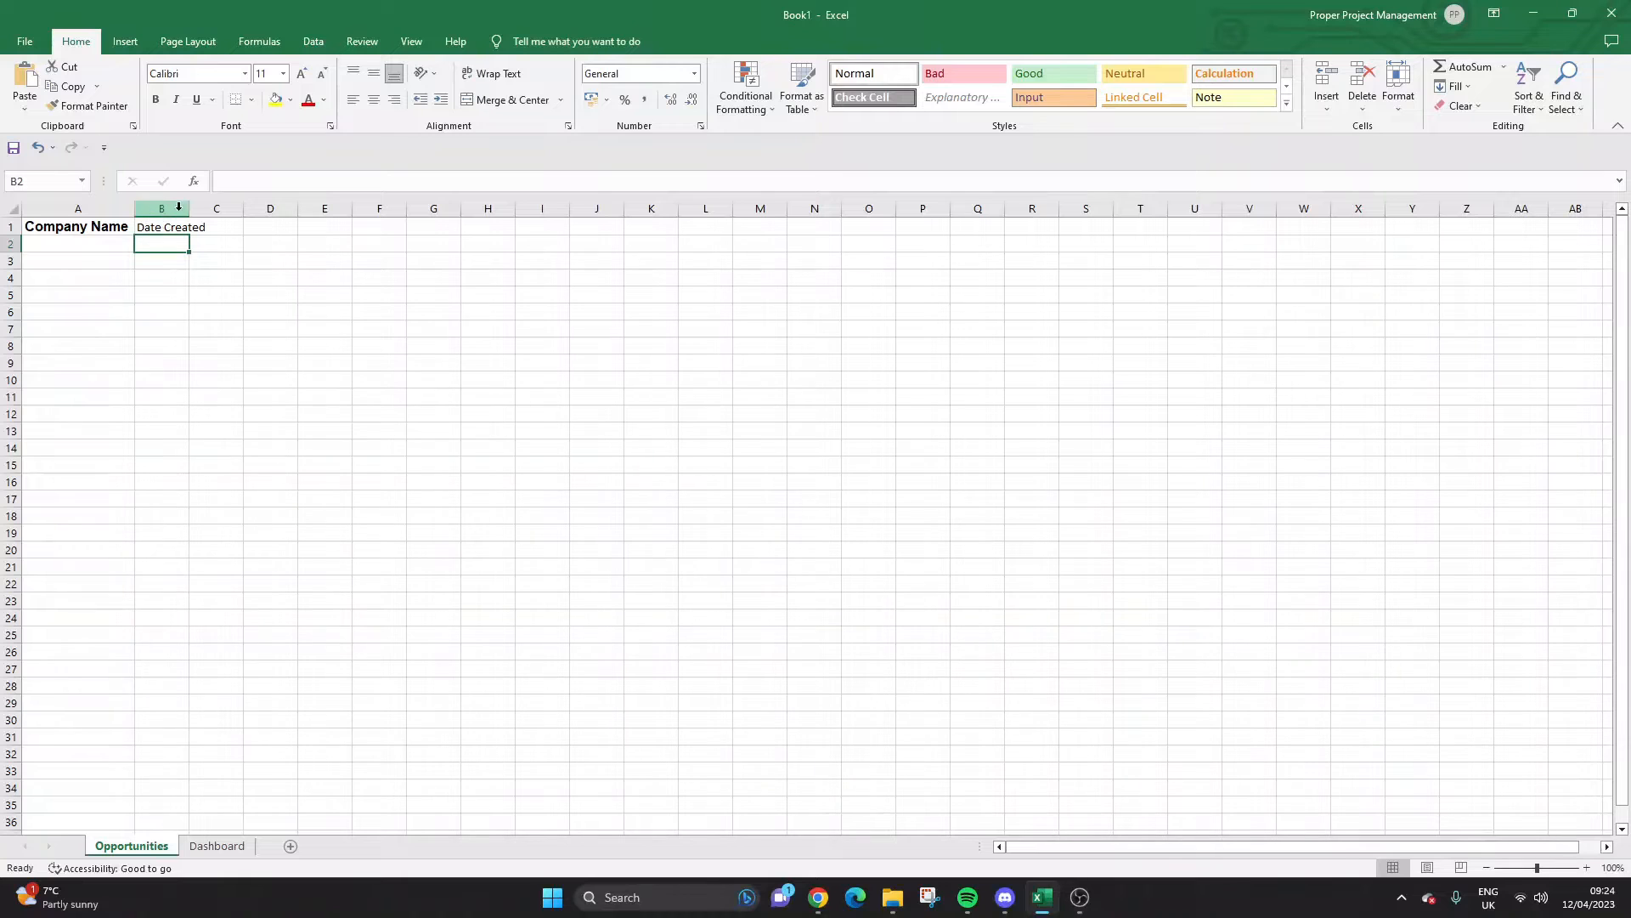
pyautogui.doubleClick(188, 209)
pyautogui.click(234, 230)
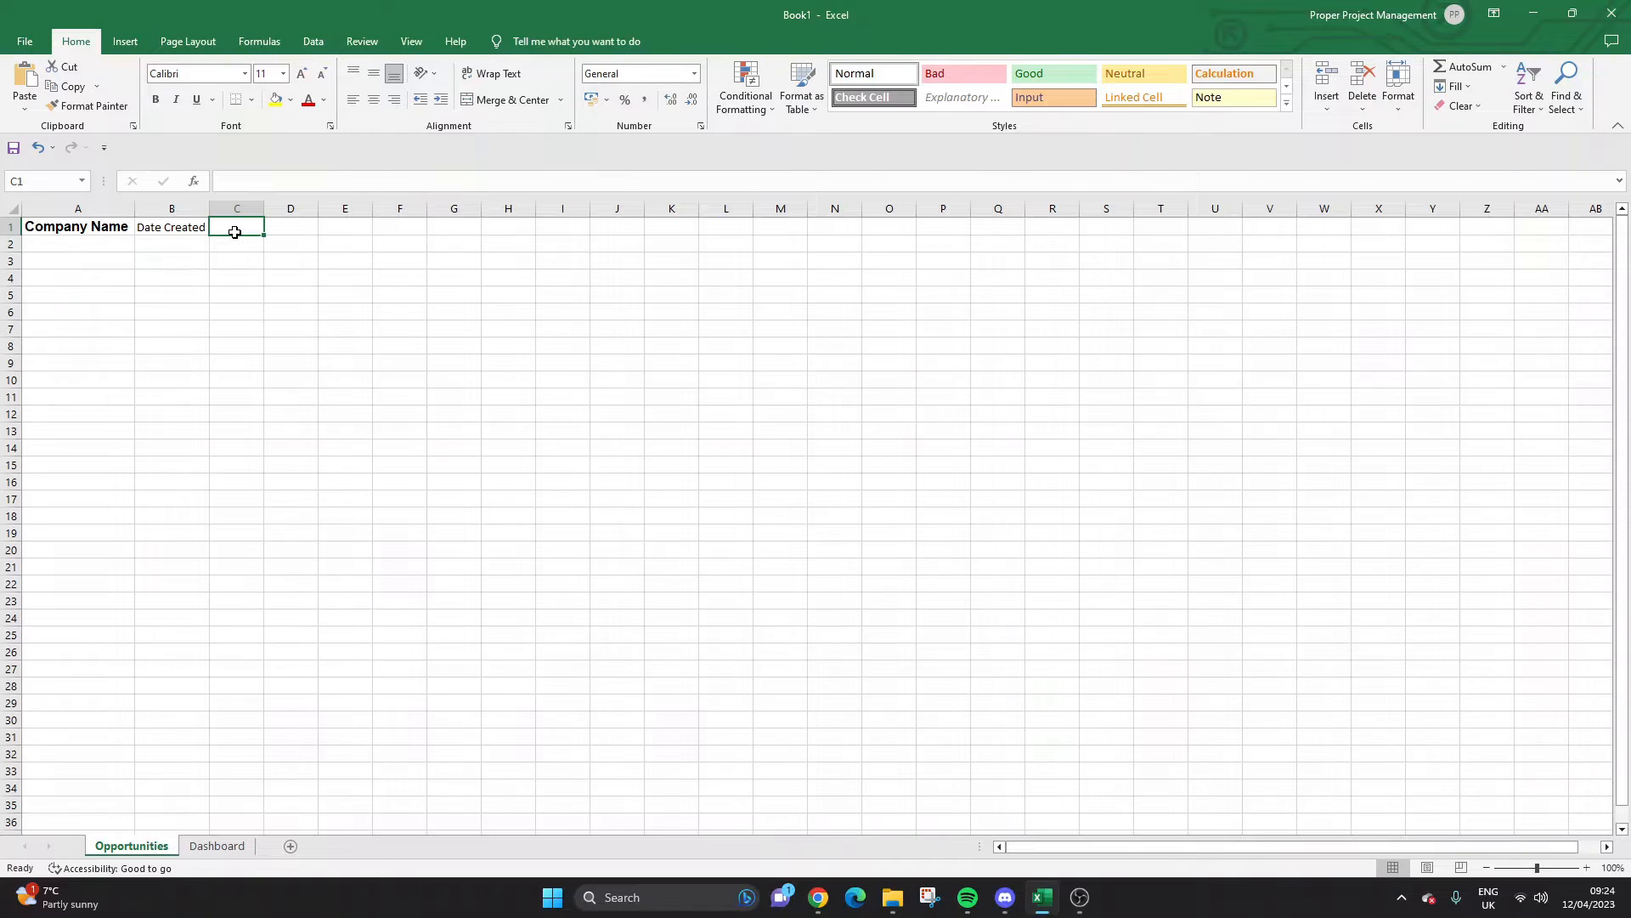
pyautogui.write('Owner')
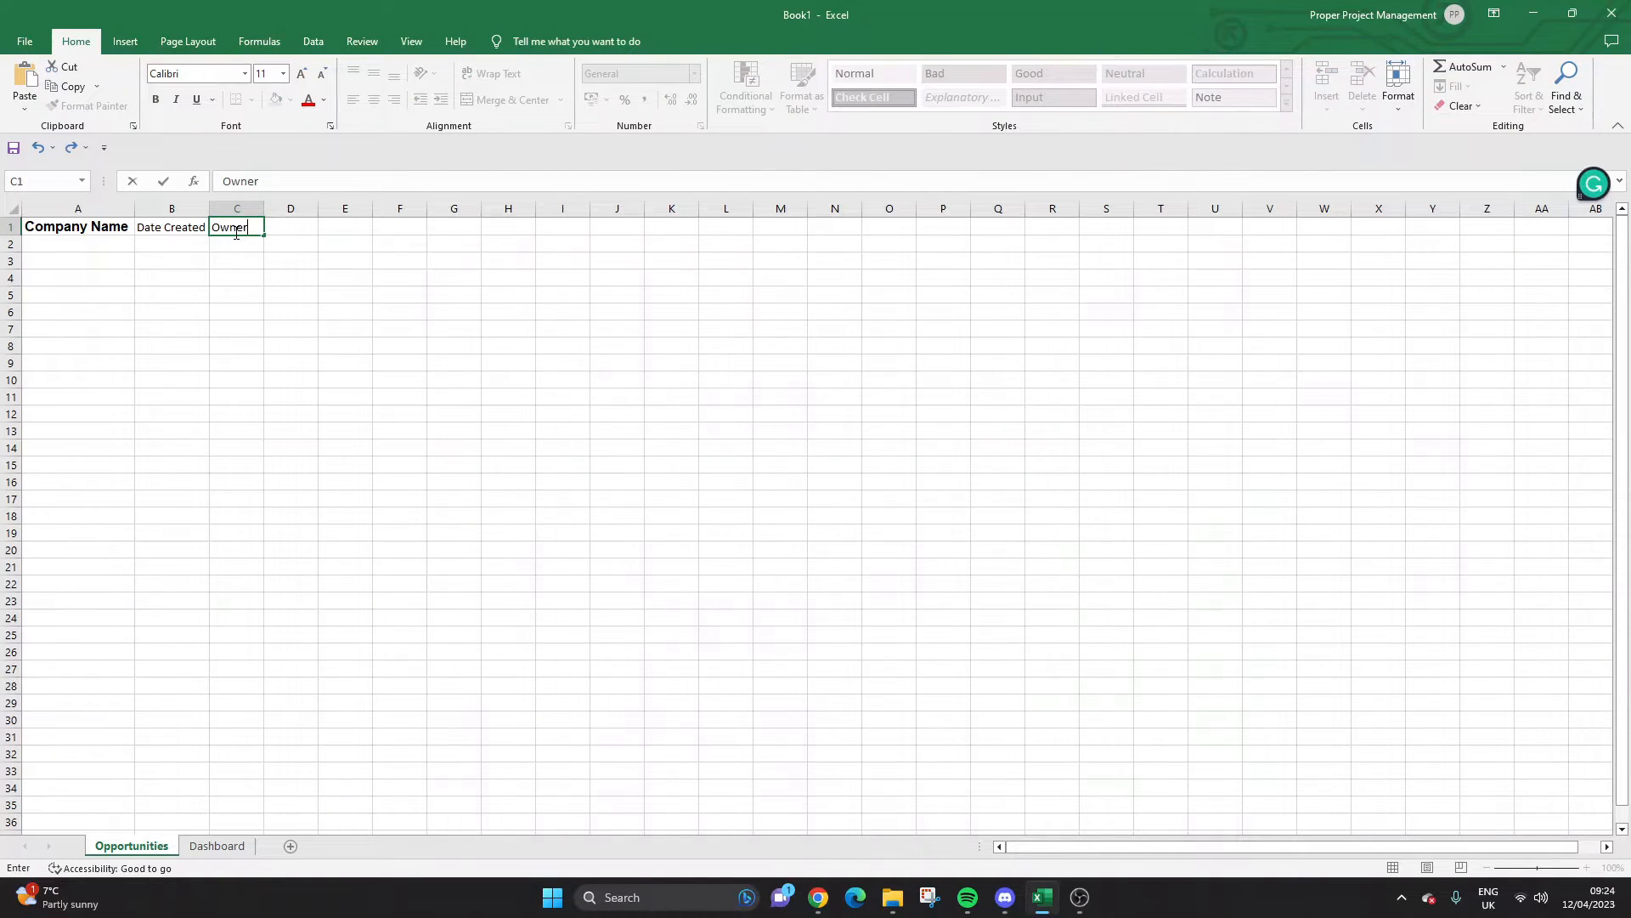
pyautogui.press('Return')
pyautogui.click(235, 231)
# Add 'Opportunity Status', 'Opportunity Stage' and 'Value' headings in D1 through F1.
pyautogui.click(301, 232)
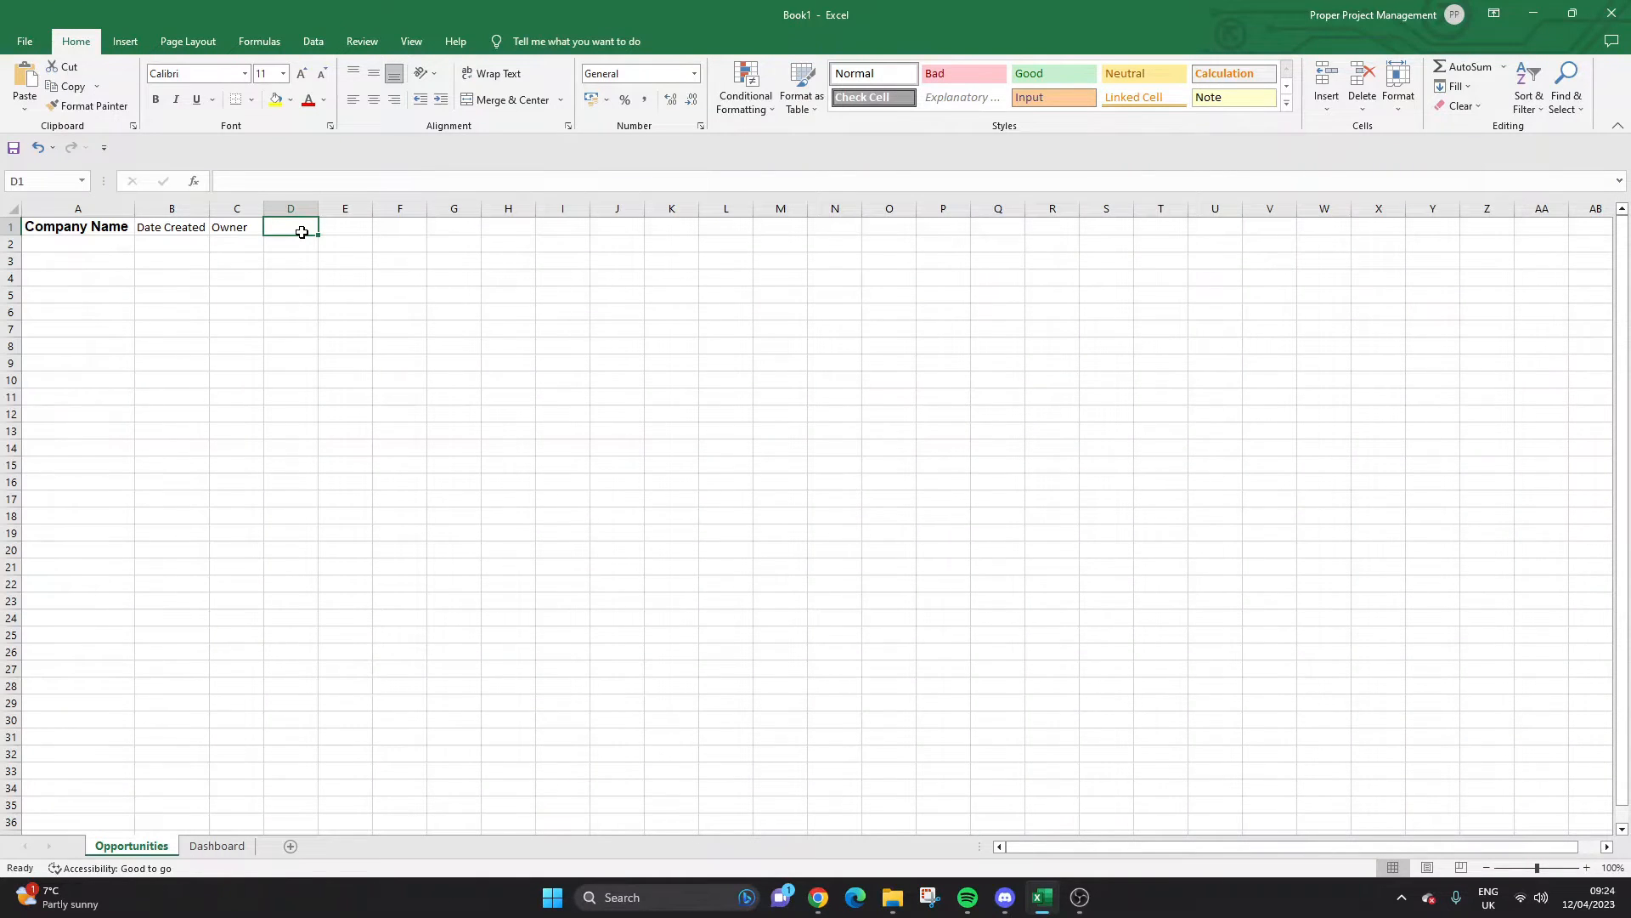
pyautogui.write('Opportun')
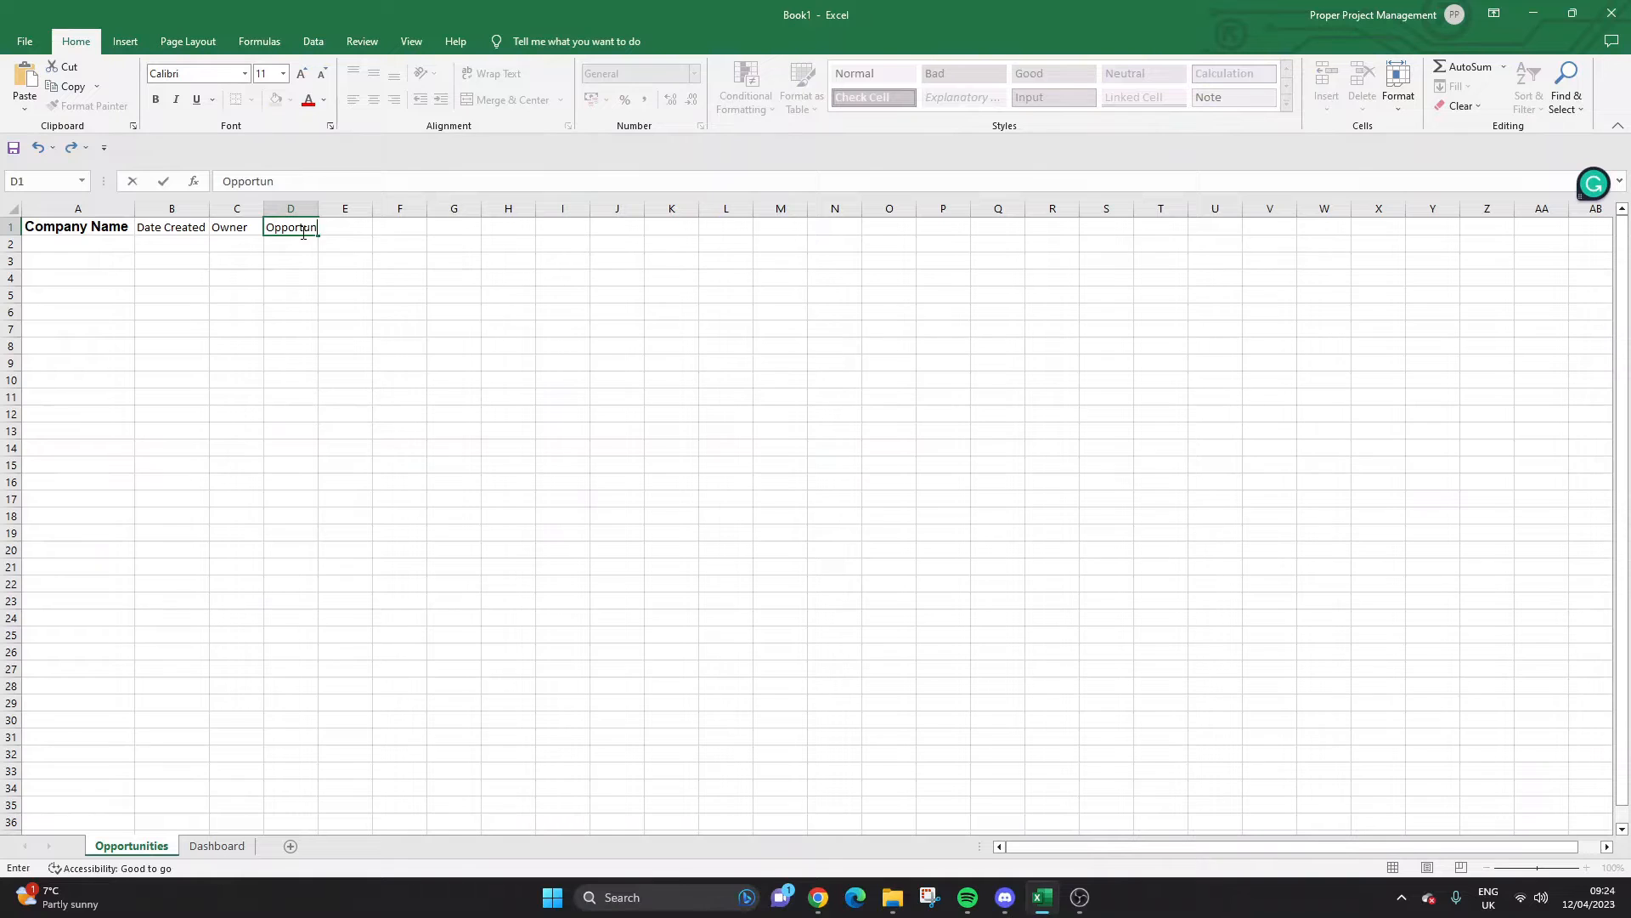
pyautogui.write('ity Status')
pyautogui.hotkey('ctrl', 'Return')
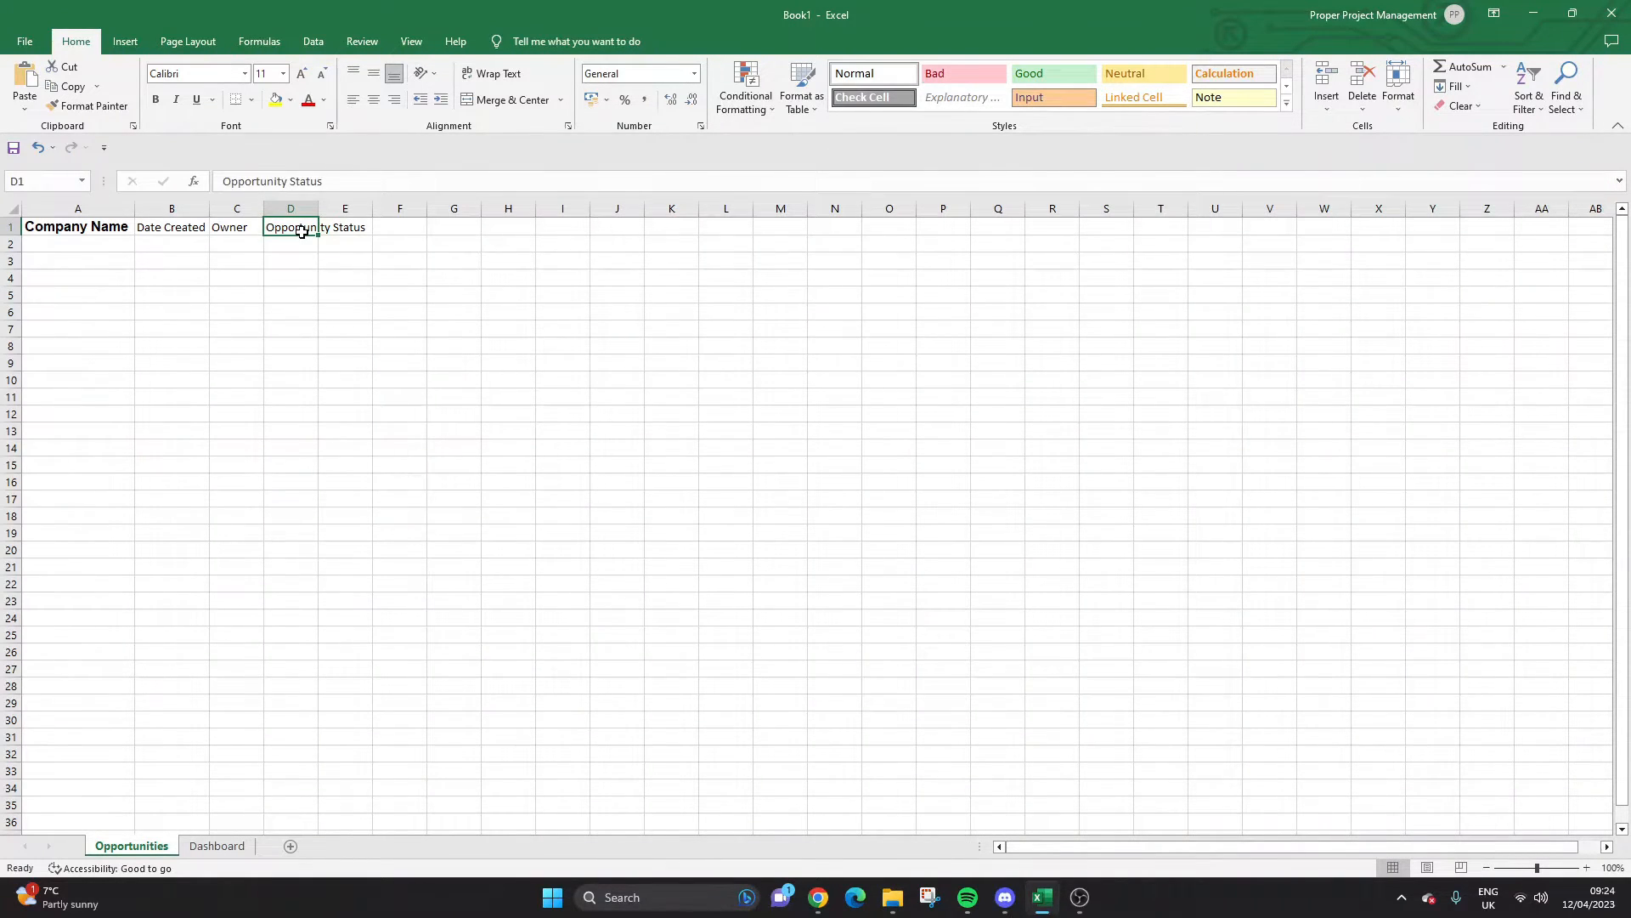
pyautogui.press('Tab')
pyautogui.write('Opportunity Stage')
pyautogui.hotkey('ctrl', 'Return')
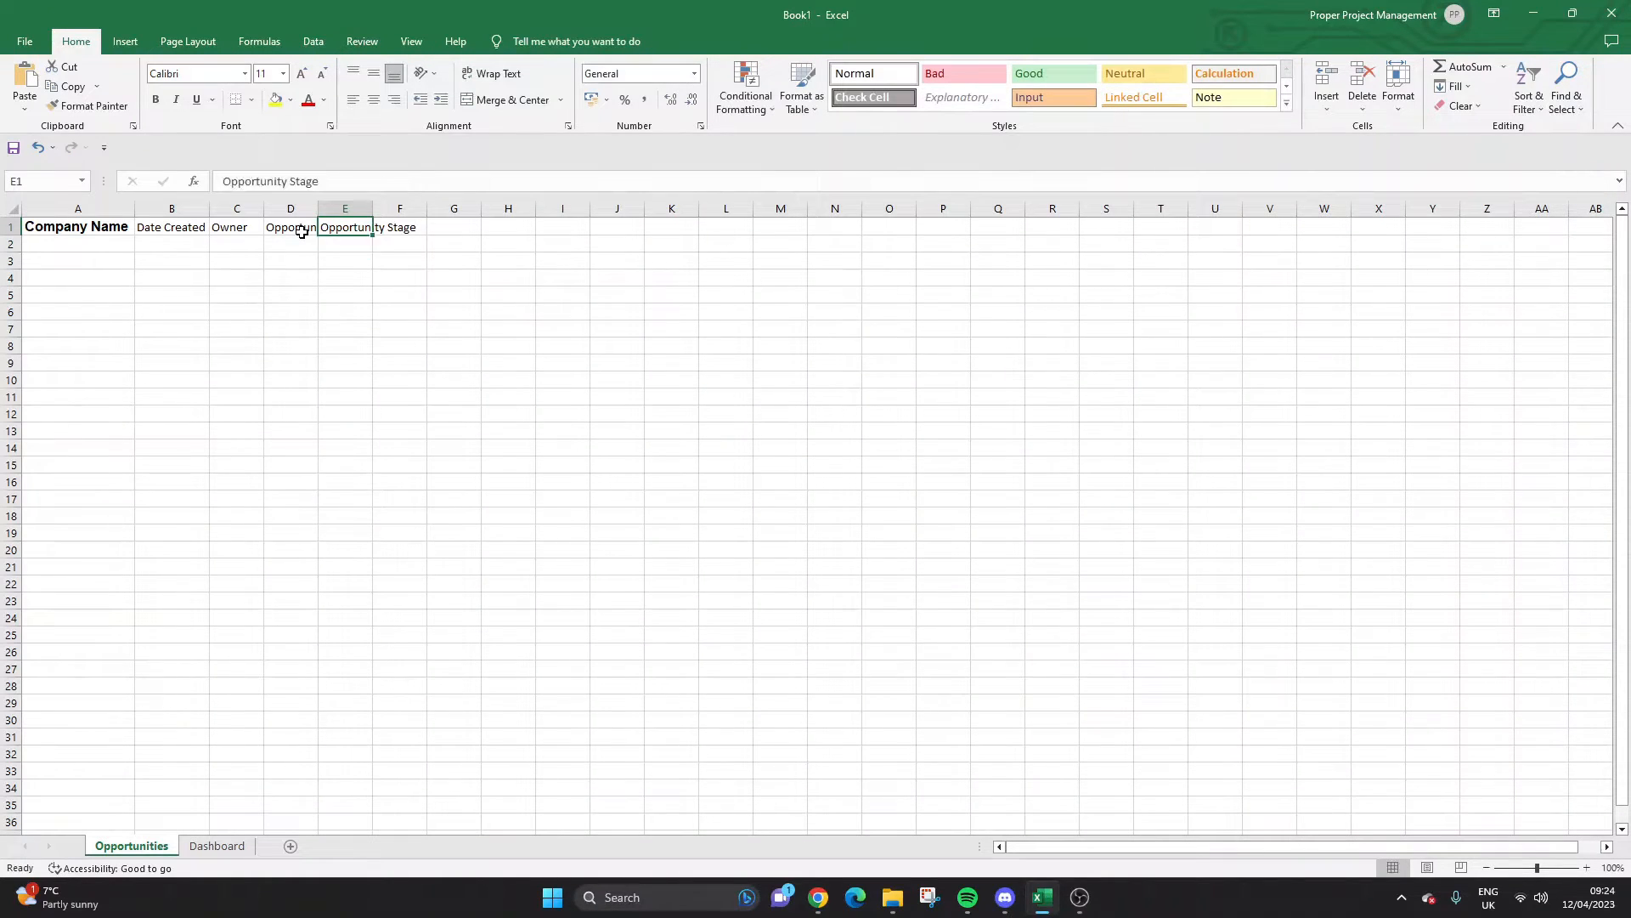
pyautogui.press('Tab')
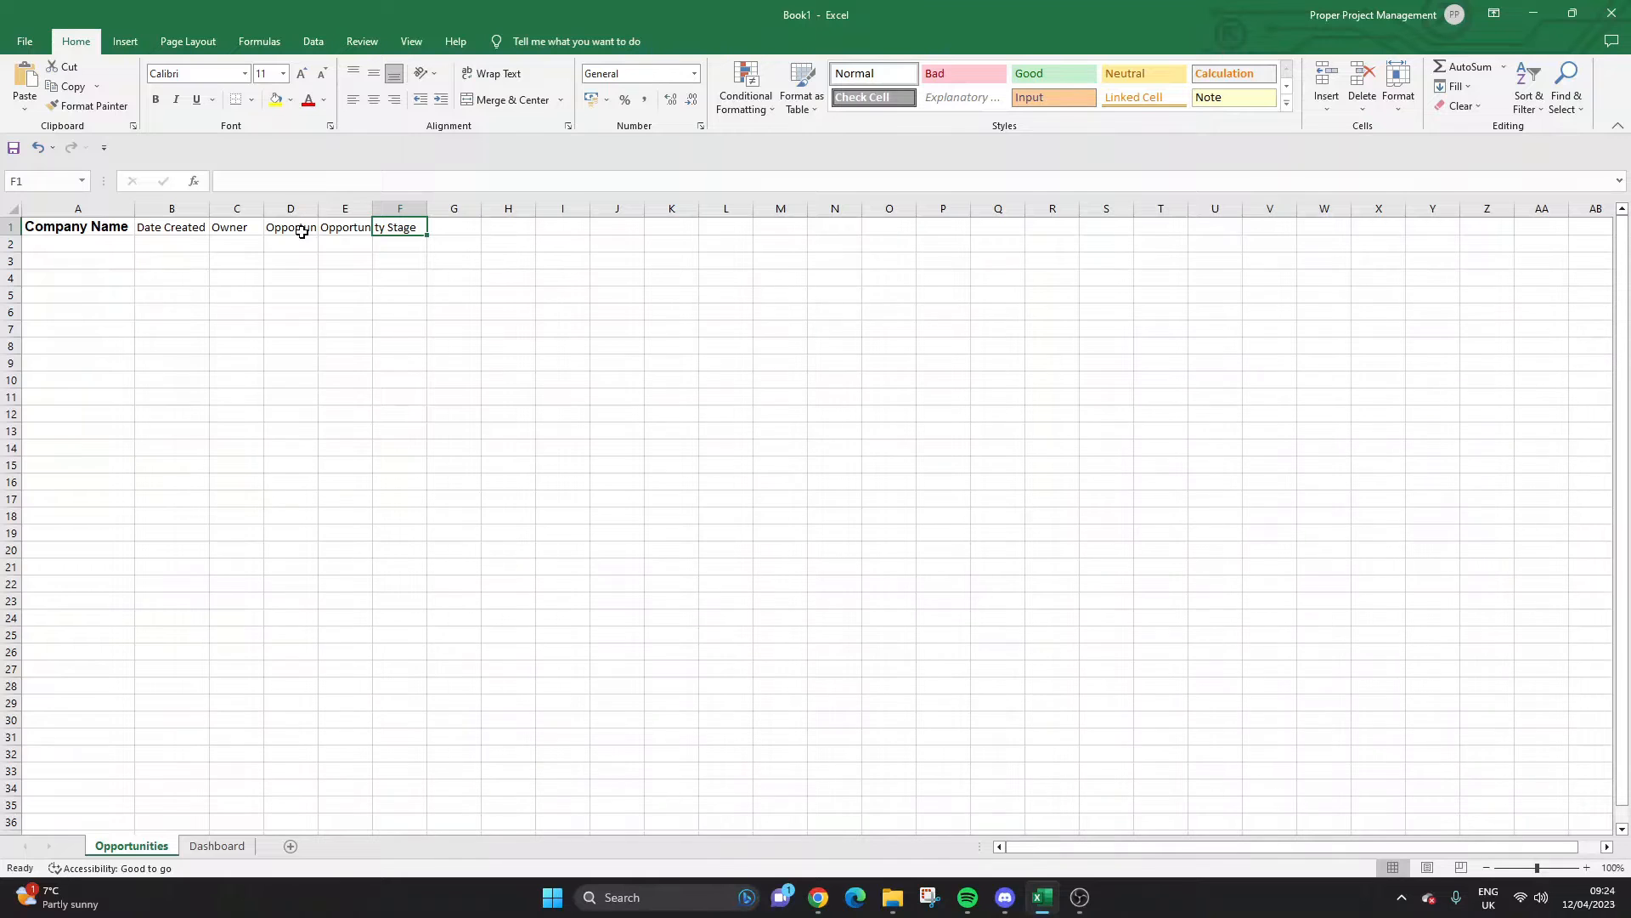
pyautogui.write('Value')
pyautogui.press('Return')
pyautogui.press('Up')
# Auto-fit all columns, then add 'Website' and 'Street Address' headers in G1 and H1.
pyautogui.click(13, 208)
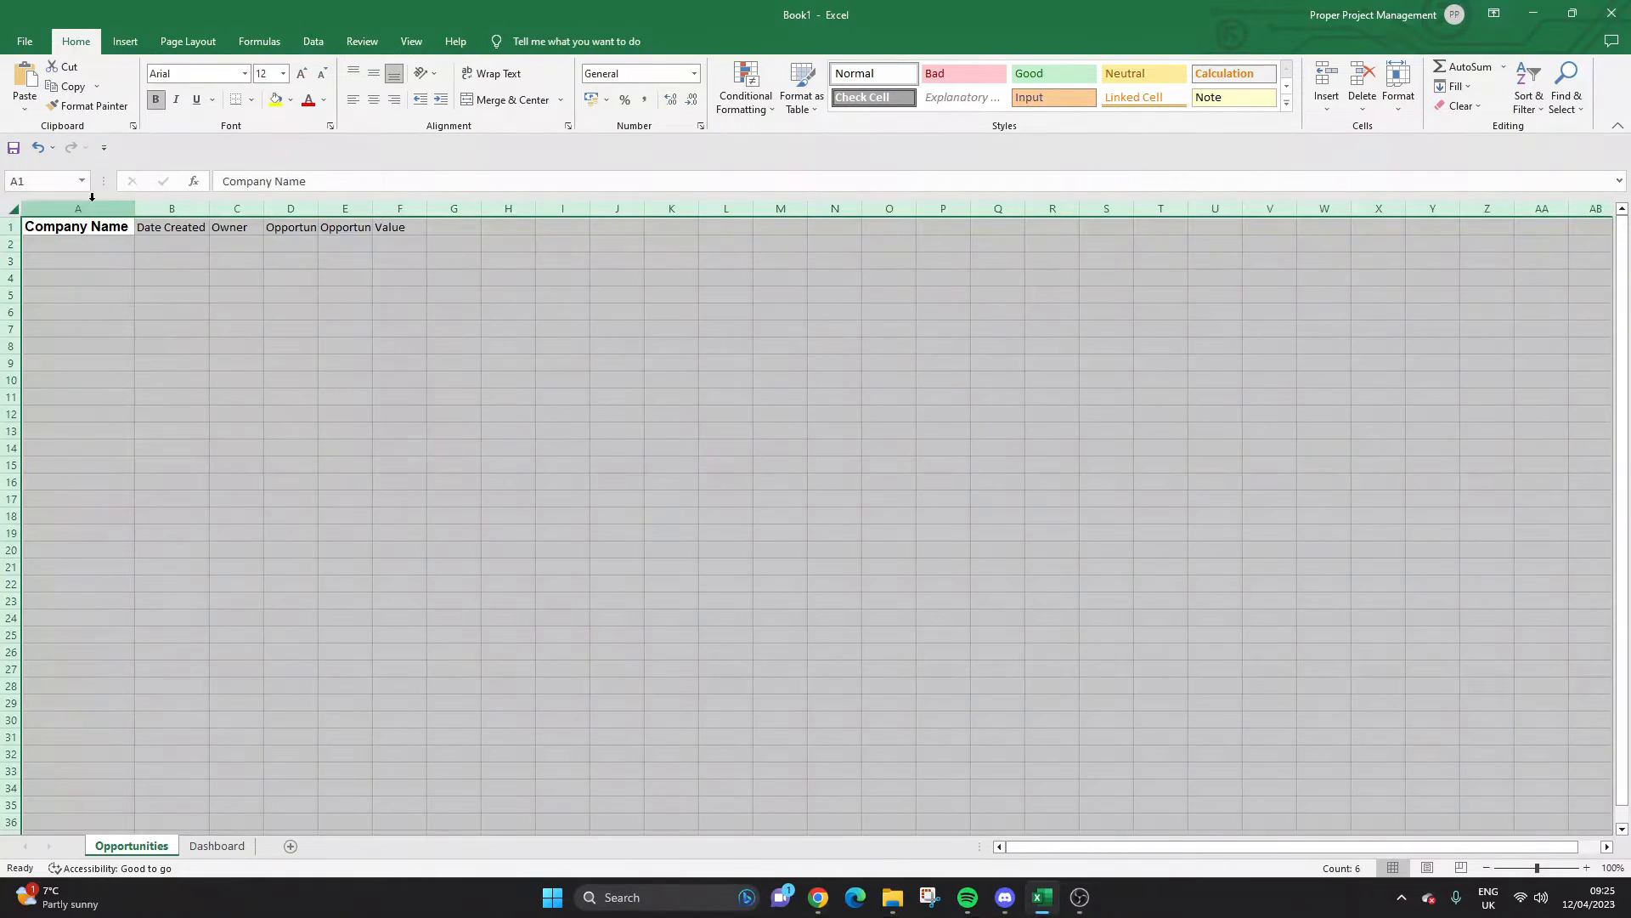
pyautogui.doubleClick(134, 208)
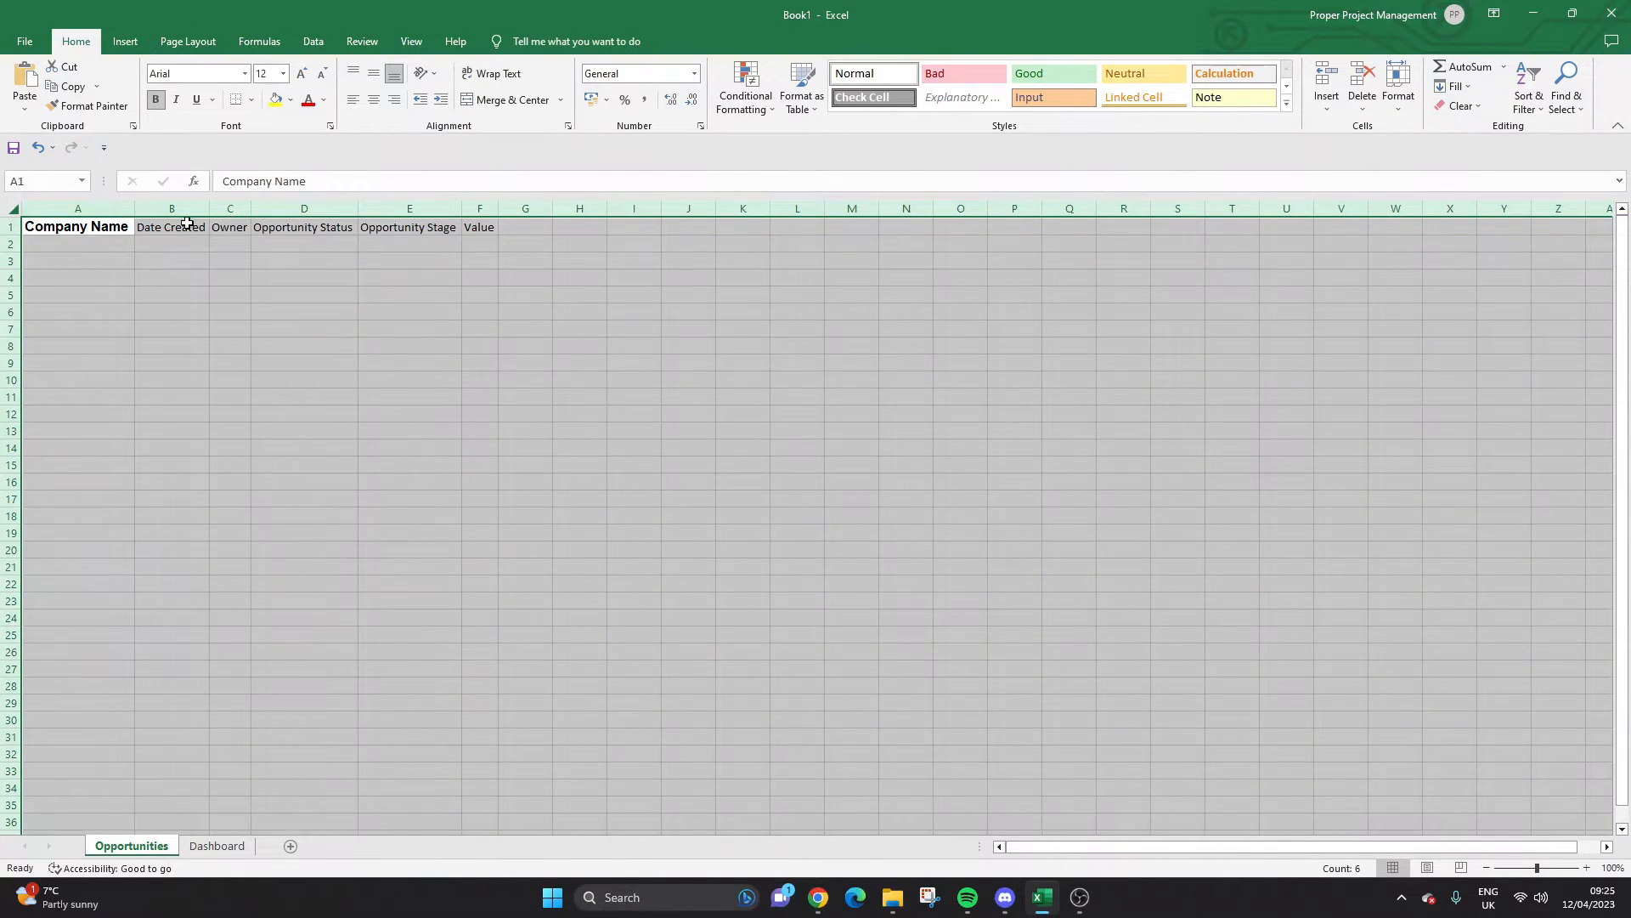
pyautogui.click(192, 224)
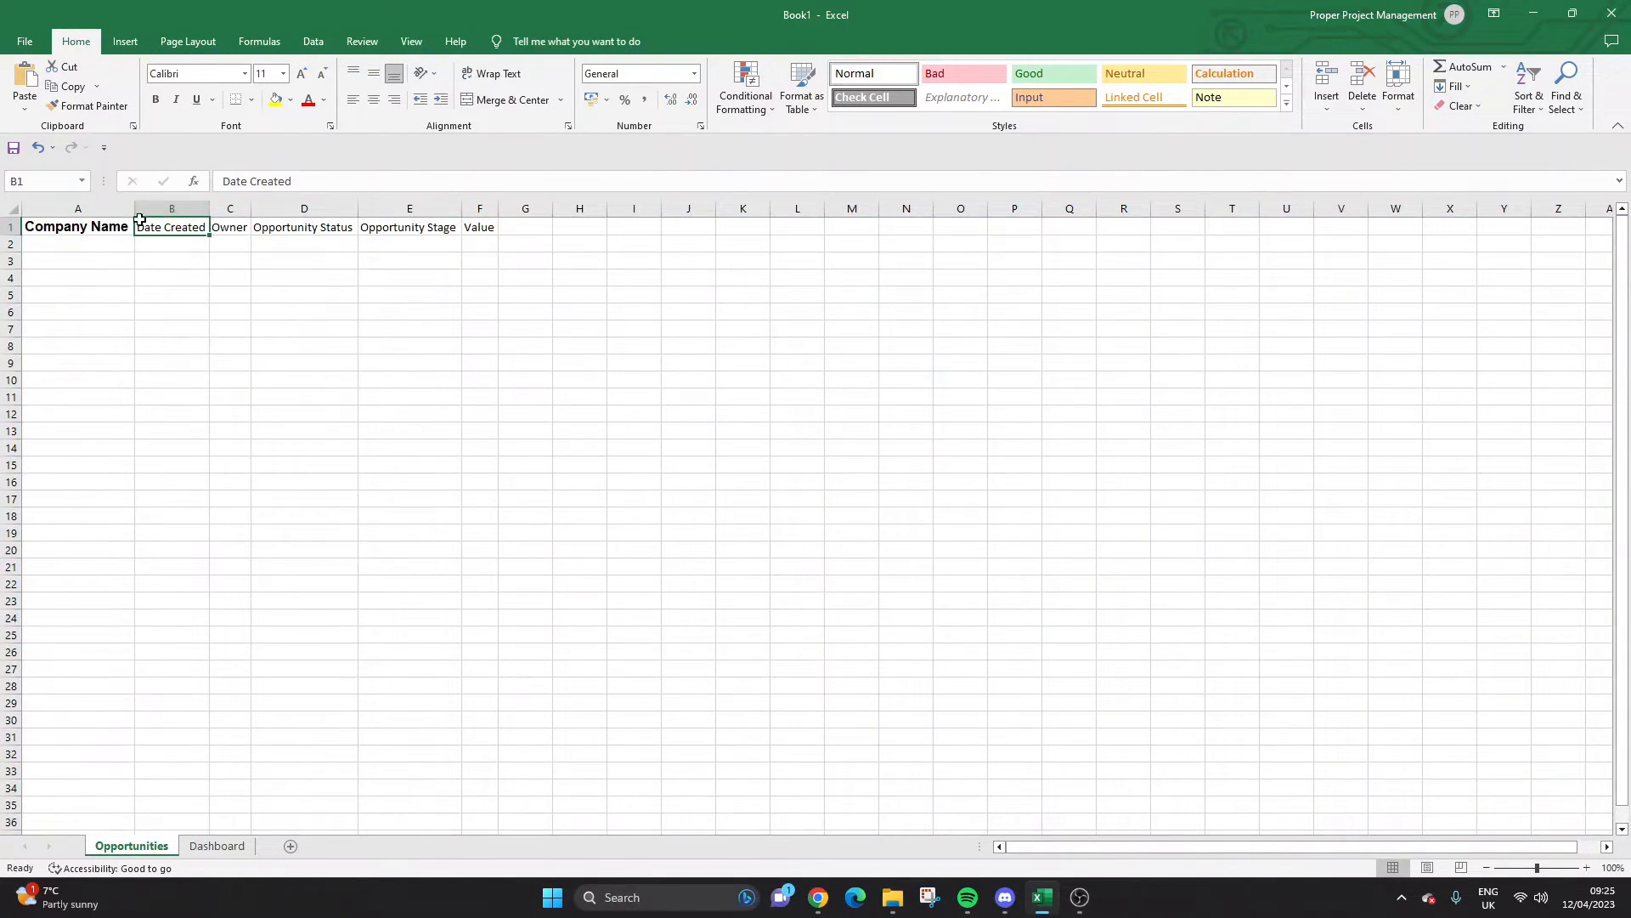
pyautogui.click(504, 225)
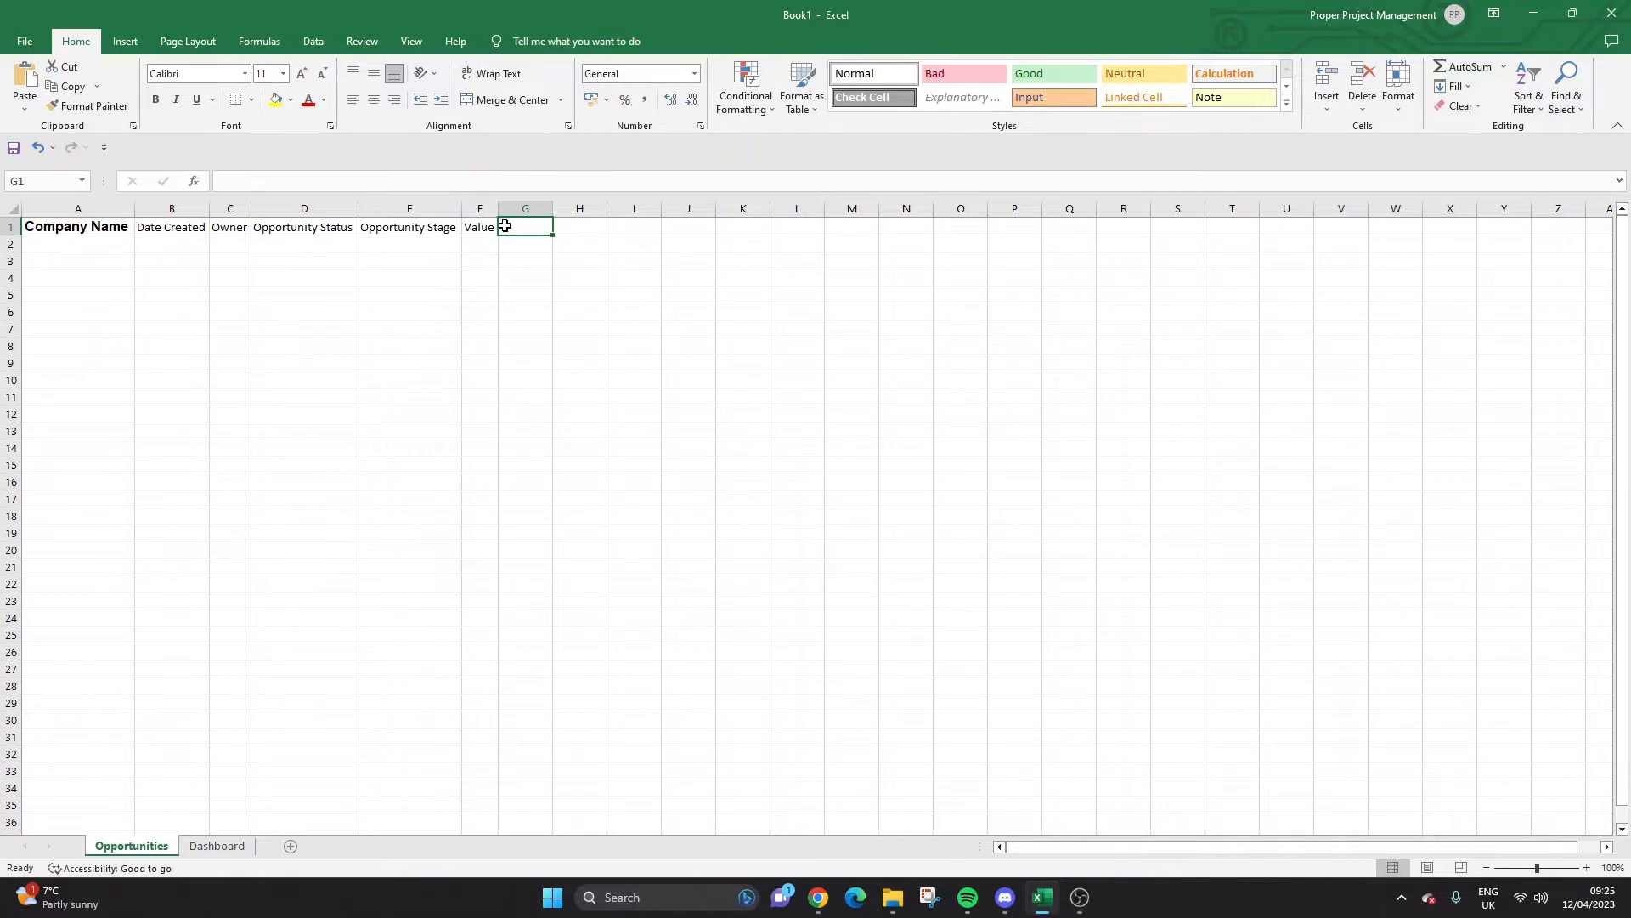
pyautogui.write('Website')
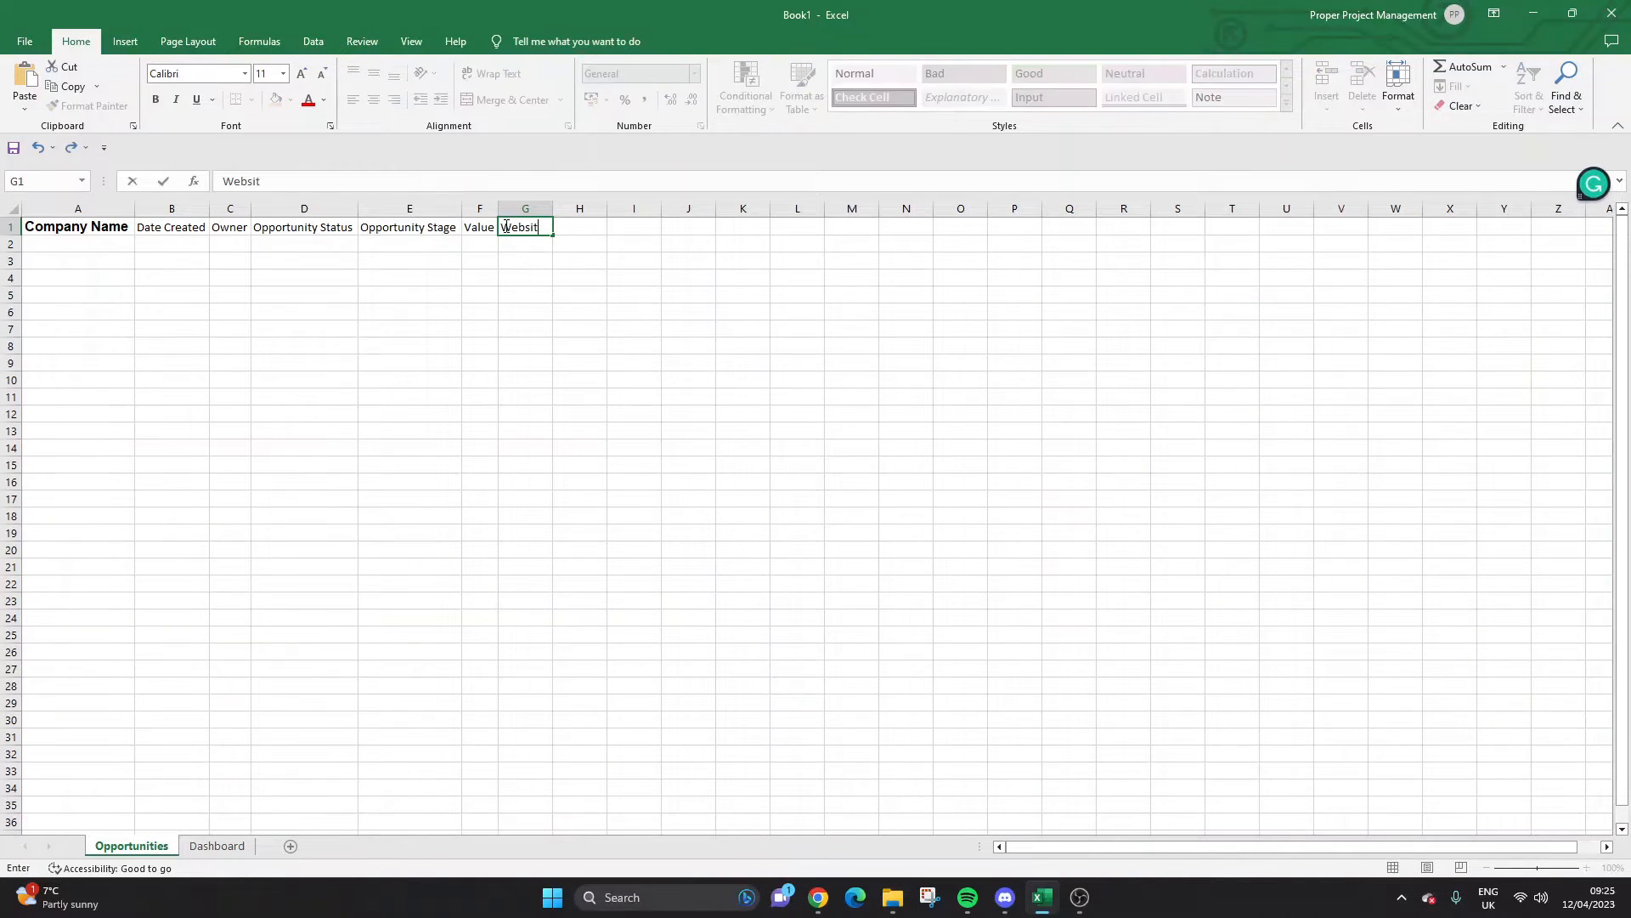
pyautogui.press('Tab')
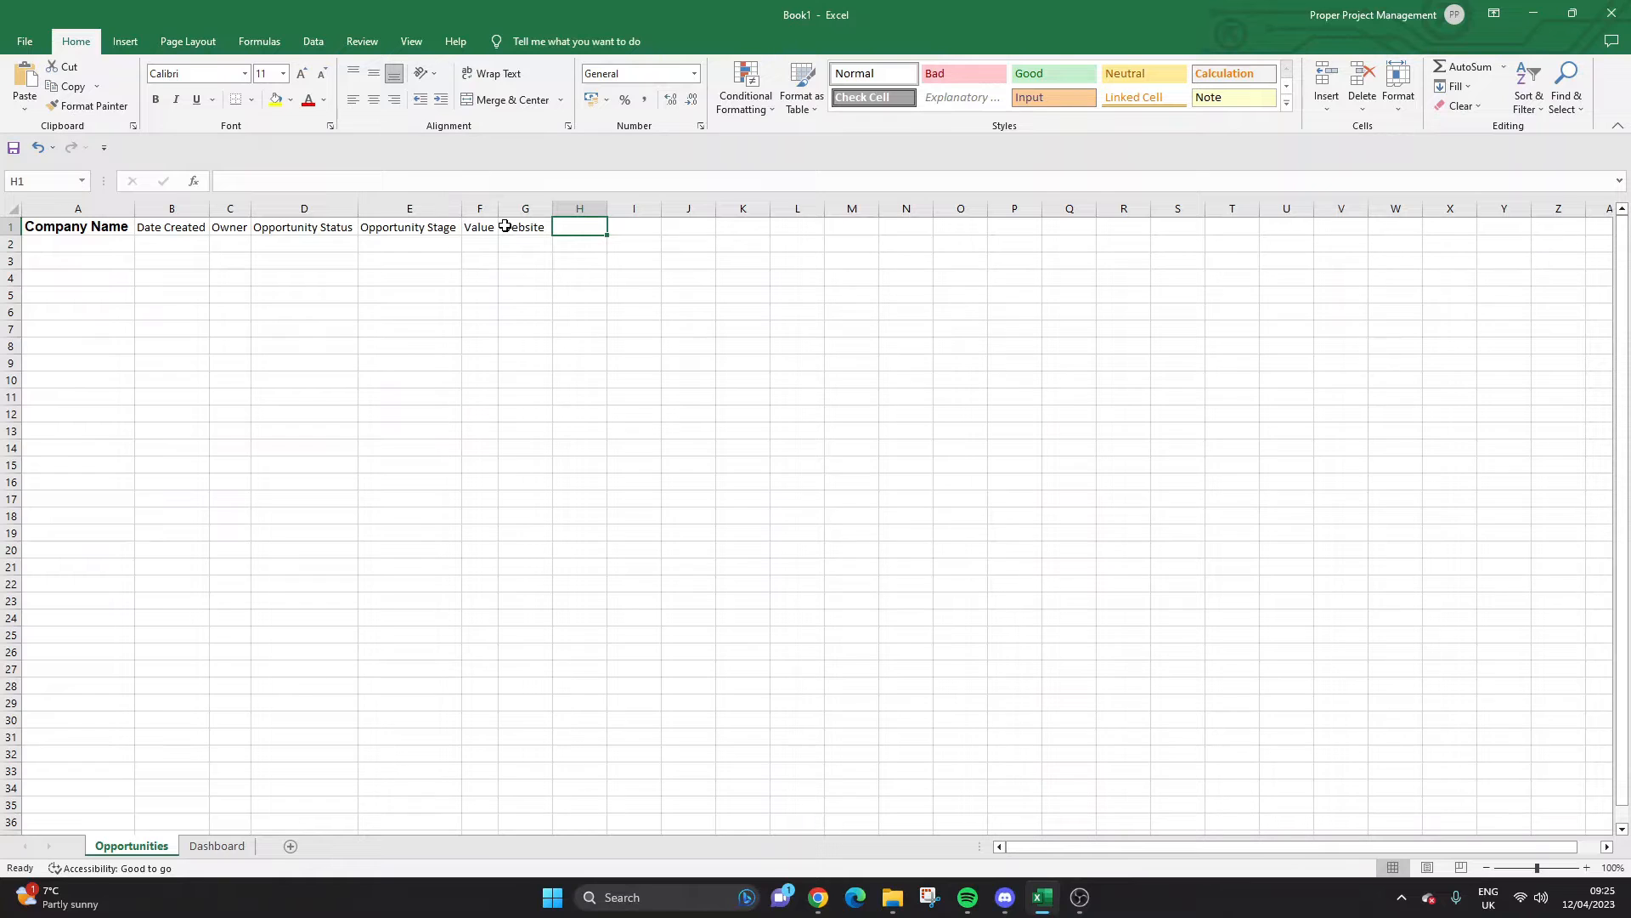
pyautogui.write('Street Address')
pyautogui.press('Tab')
# Widen column H, then add 'City' and 'State' headers in I1 and J1.
pyautogui.doubleClick(607, 208)
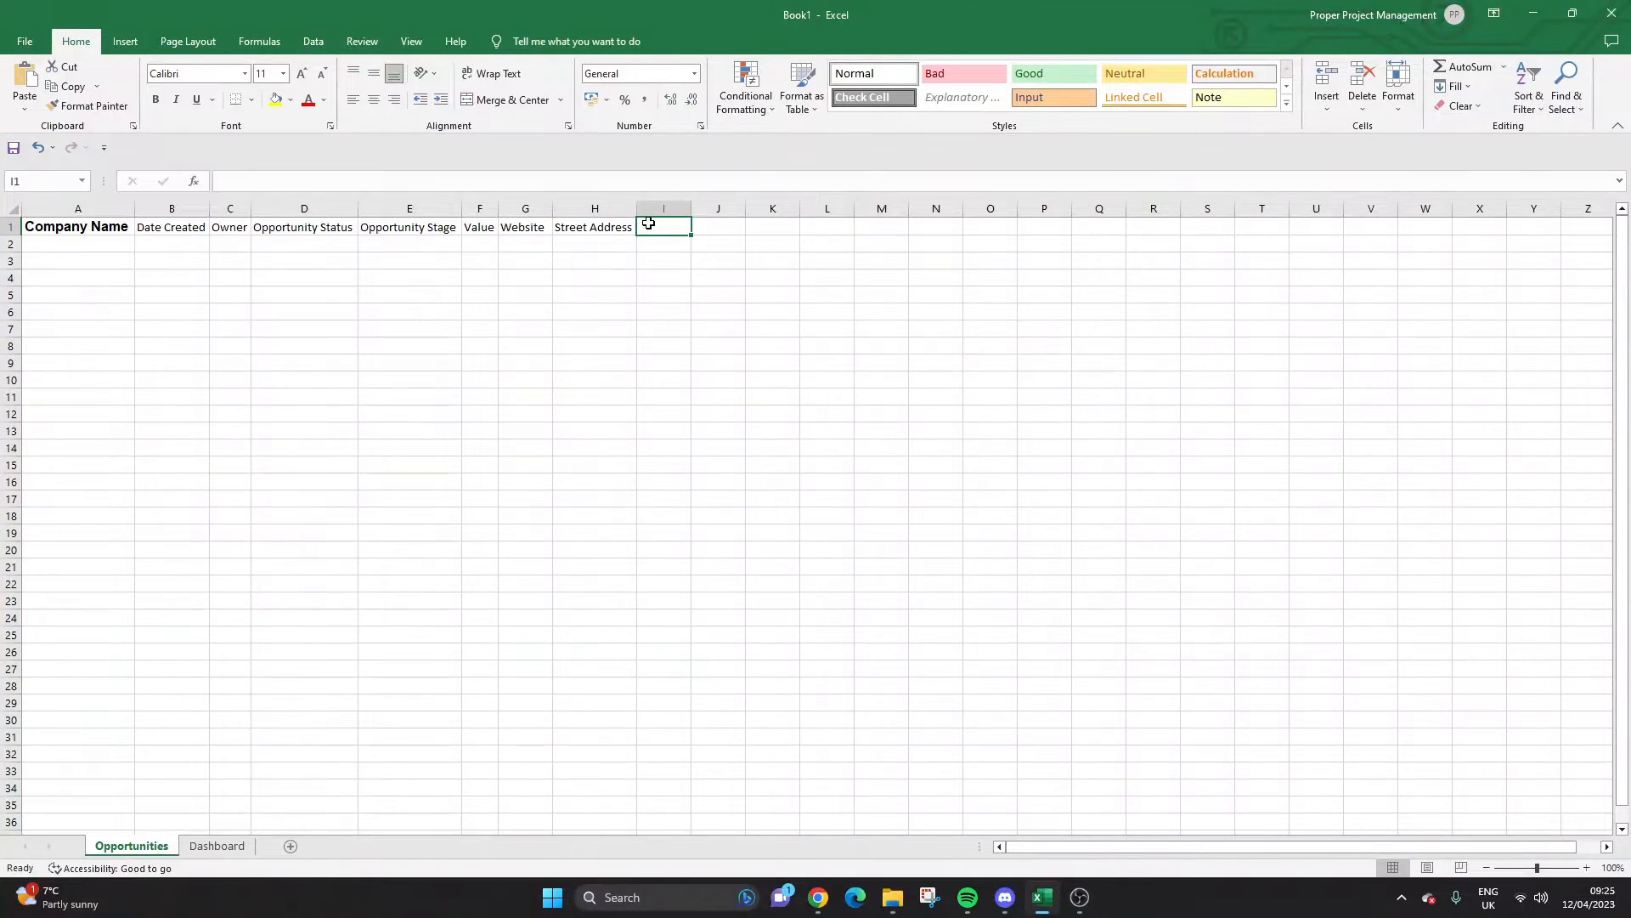
pyautogui.write('City')
pyautogui.press('Tab')
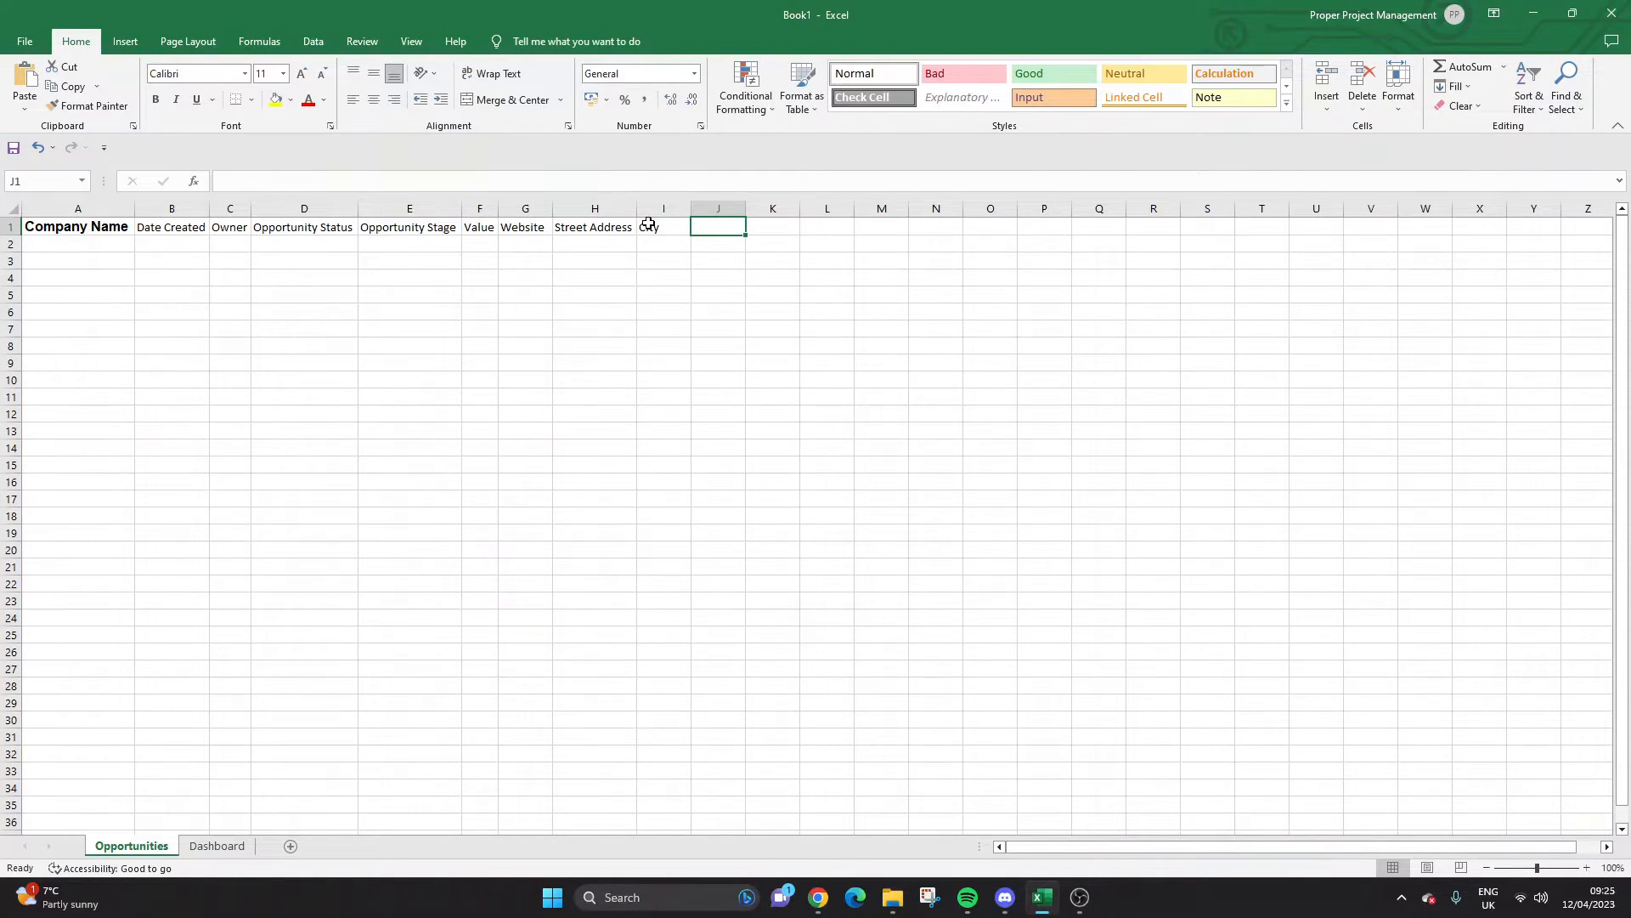
pyautogui.write('State')
pyautogui.press('Tab')
pyautogui.click(648, 224)
pyautogui.click(703, 221)
pyautogui.click(686, 222)
pyautogui.click(716, 221)
pyautogui.doubleClick(724, 226)
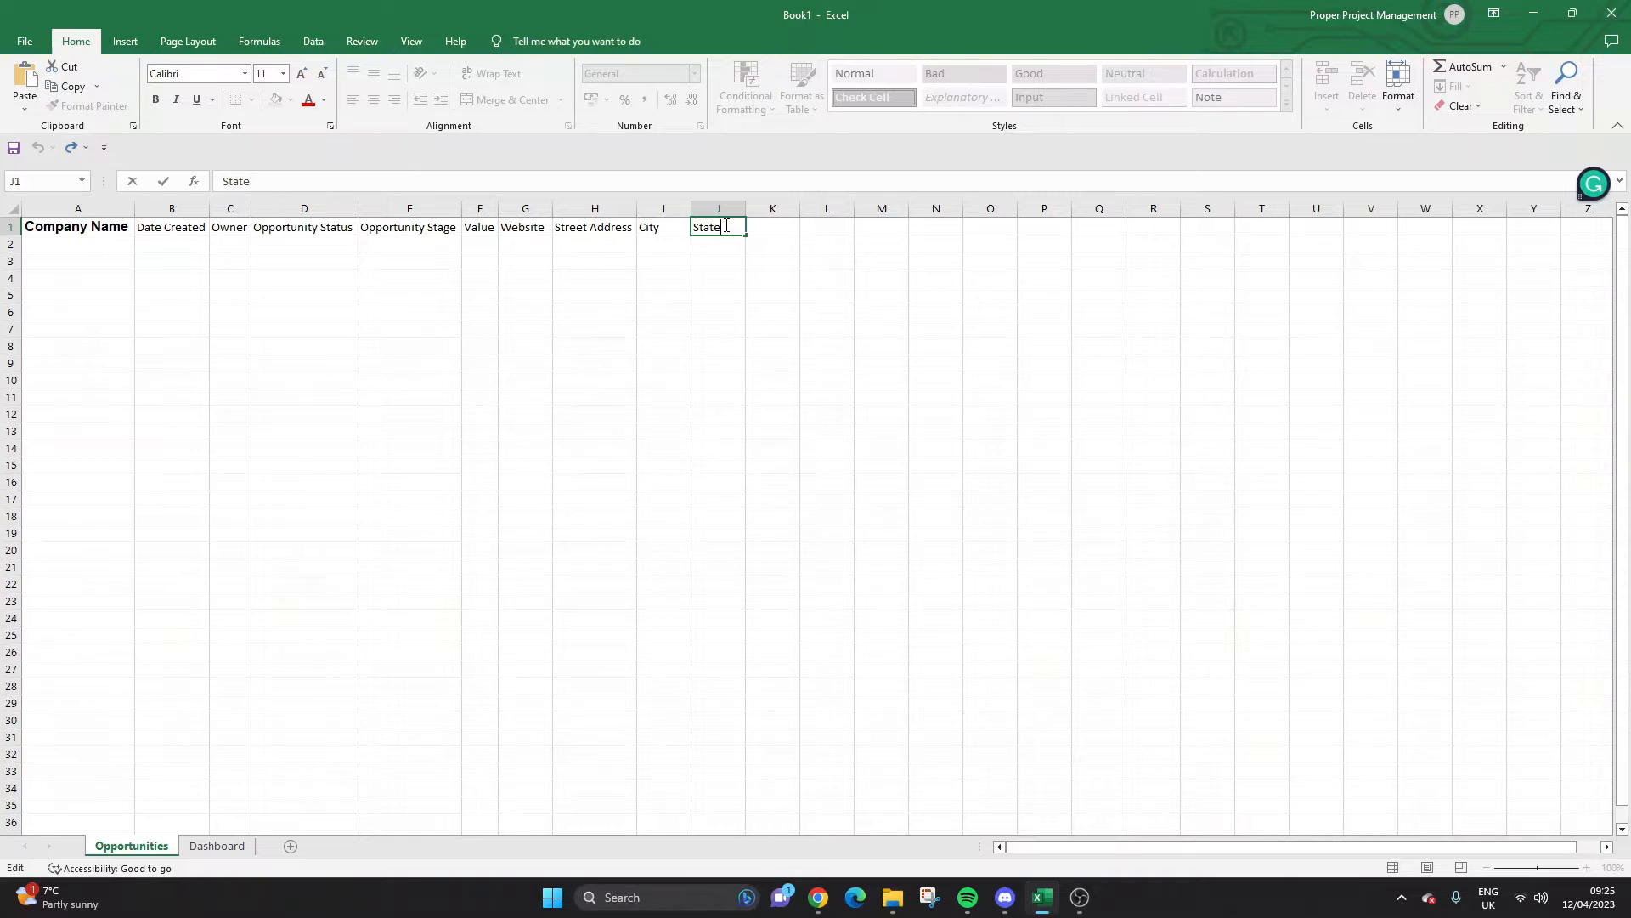
pyautogui.click(760, 225)
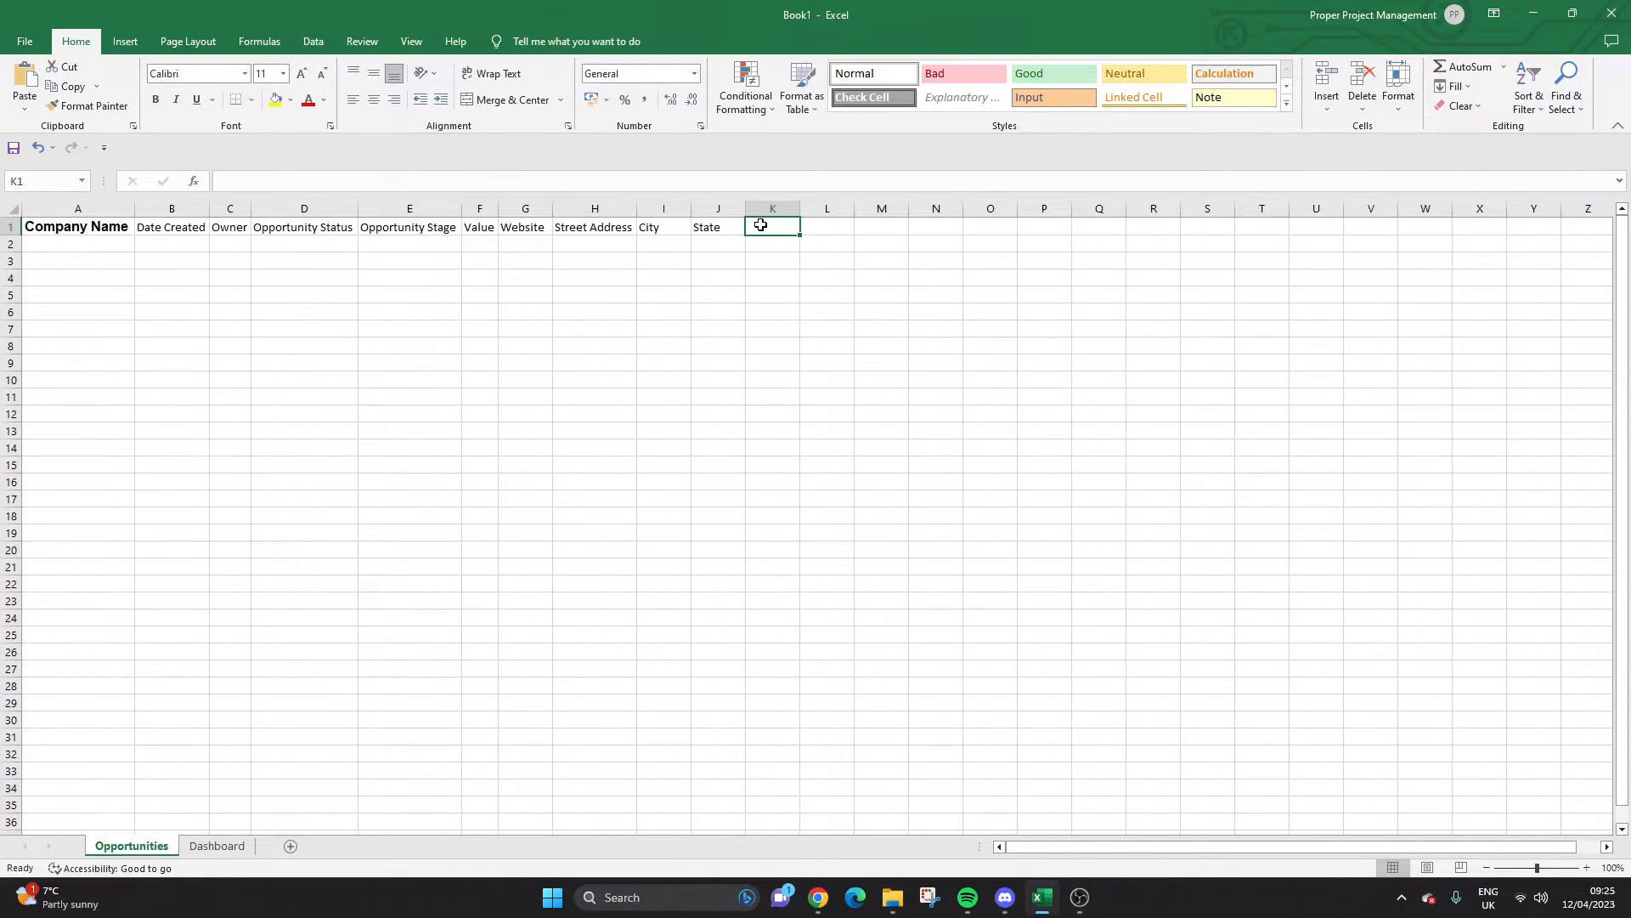
# Add 'Zip Code' and 'Primary Contact' headers in K1 and L1, widening column L.
pyautogui.write('Zip Code')
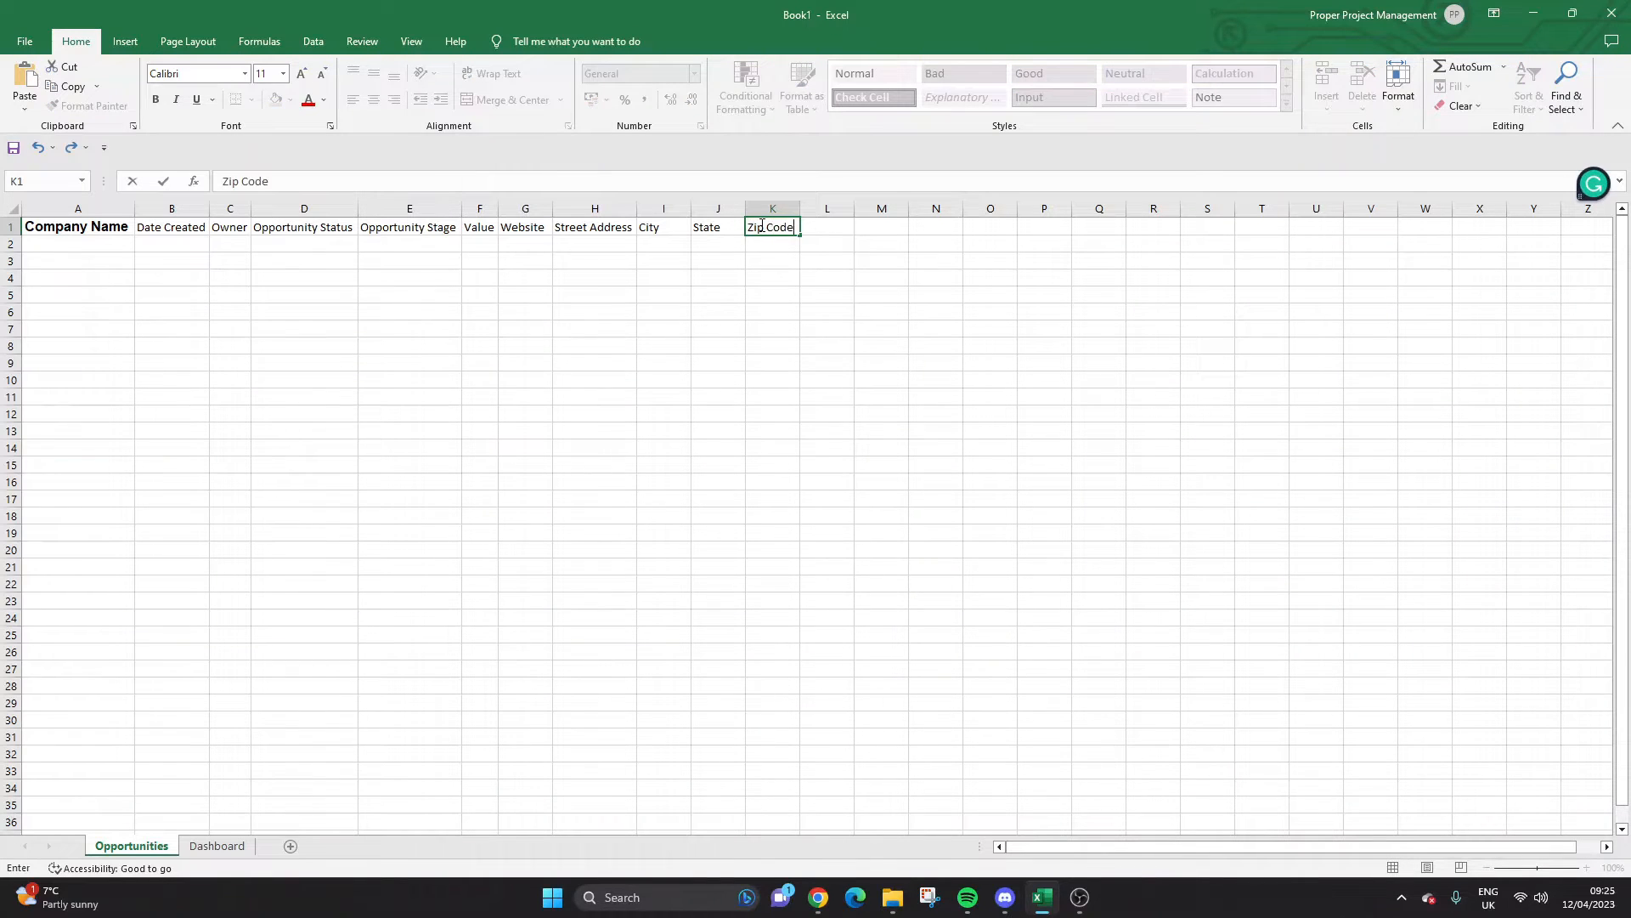
pyautogui.press('Return')
pyautogui.press('Up')
pyautogui.press('Right')
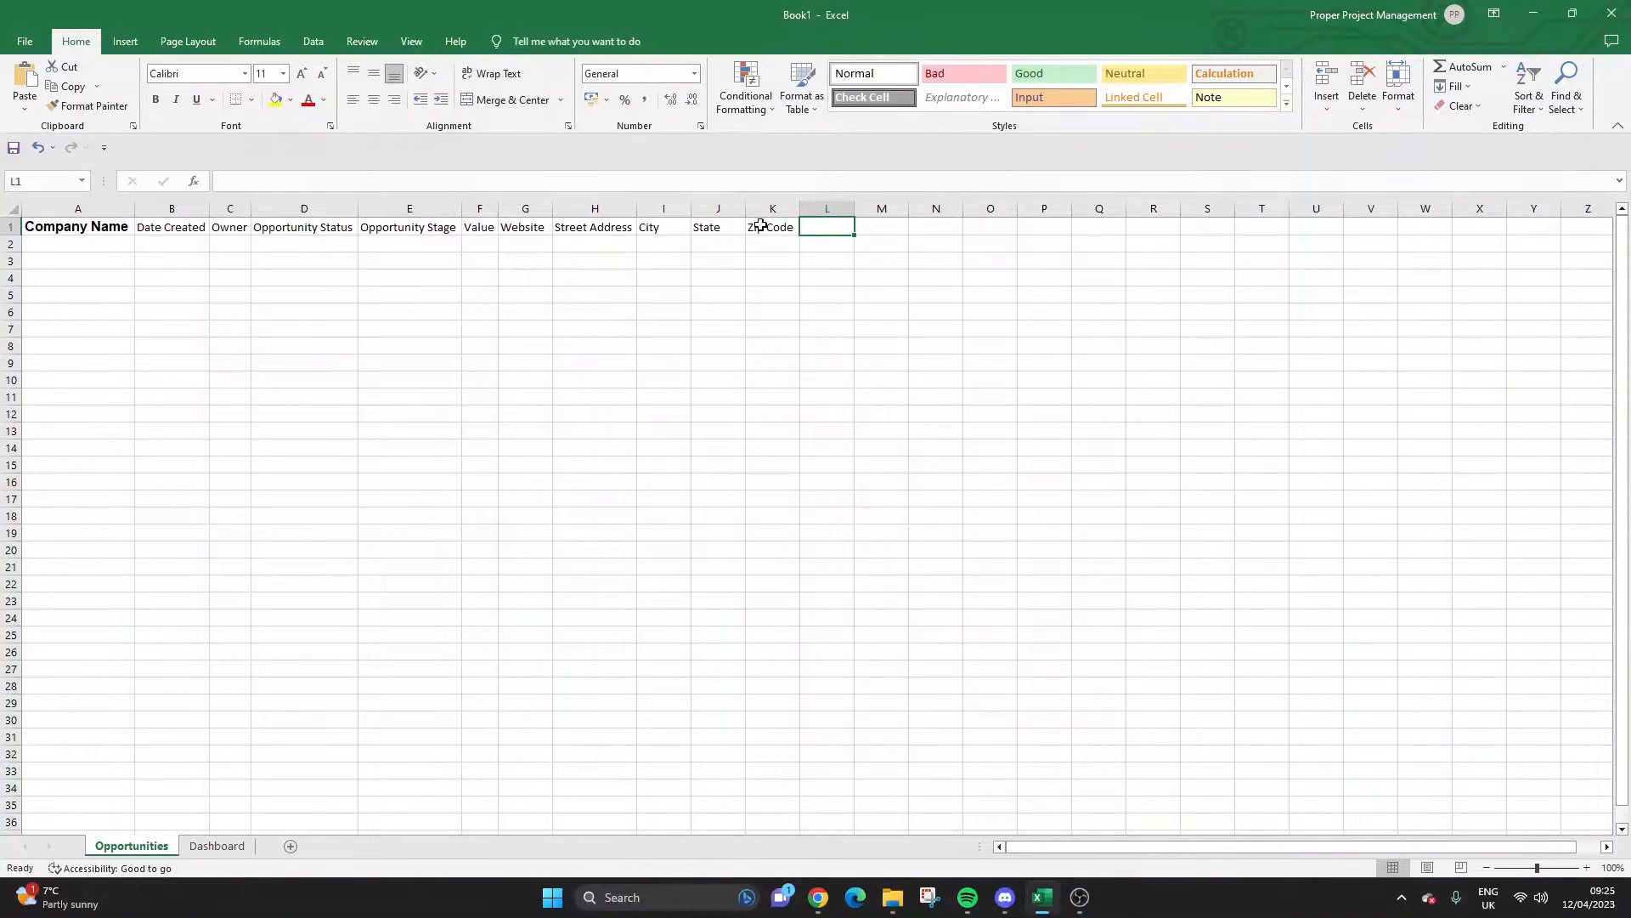
pyautogui.write('Primary Contact')
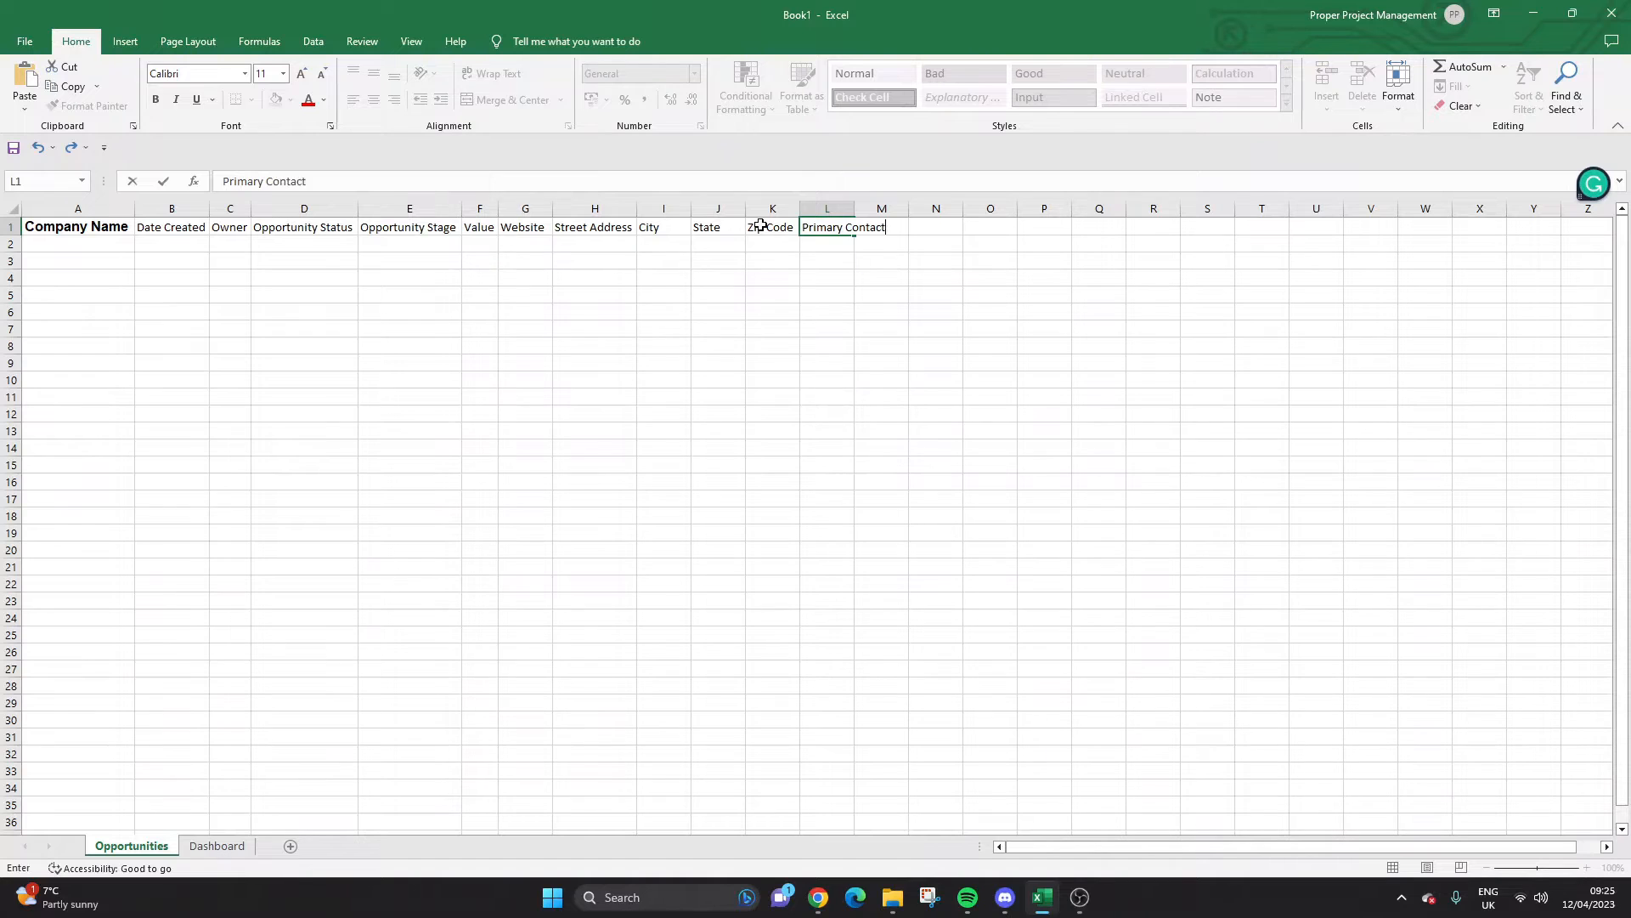
pyautogui.press('Return')
pyautogui.press('Up')
pyautogui.doubleClick(853, 208)
# Add 'Email Address' and 'Phone Number' headers in M1 and N1, auto-fitting both columns.
pyautogui.click(907, 230)
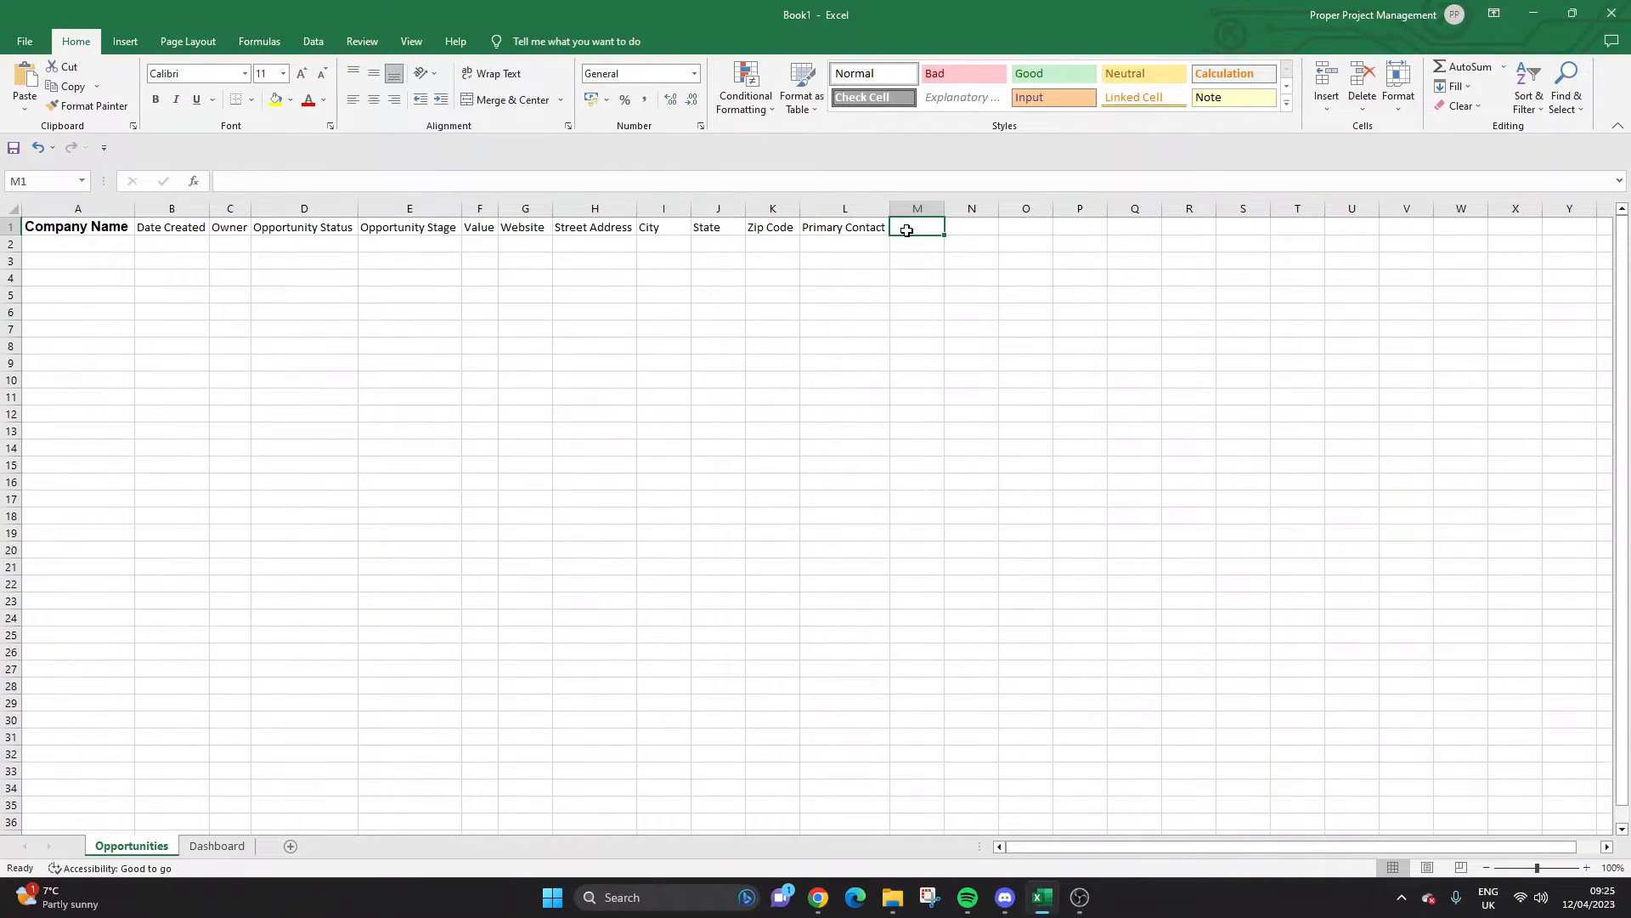
pyautogui.write('Ema')
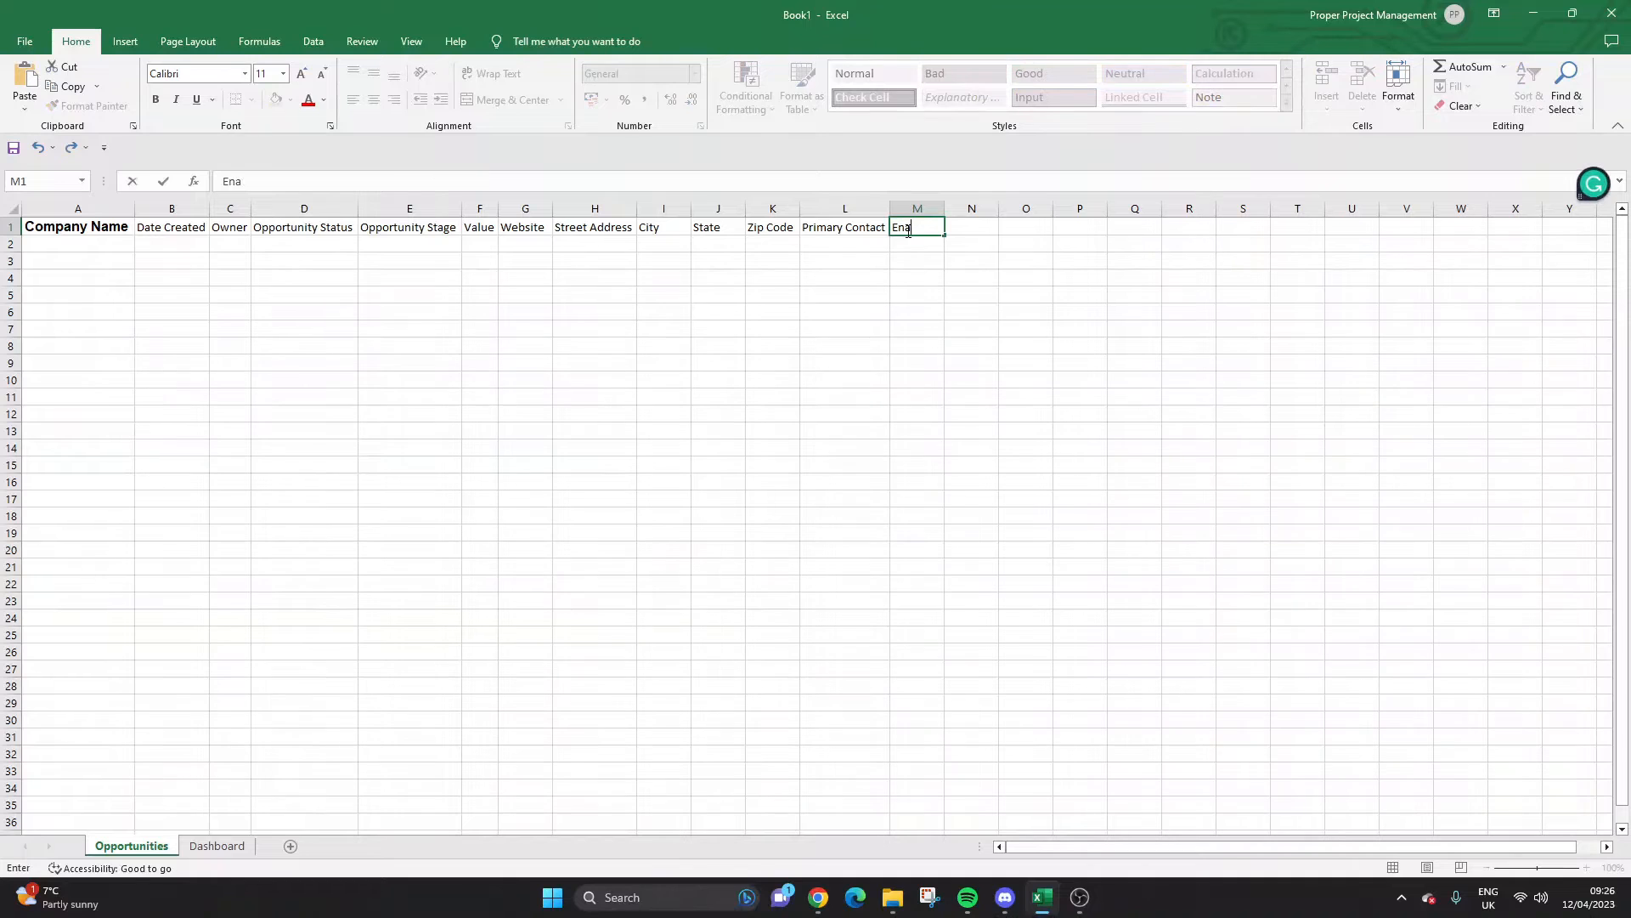
pyautogui.write('il Address')
pyautogui.press('Return')
pyautogui.click(906, 230)
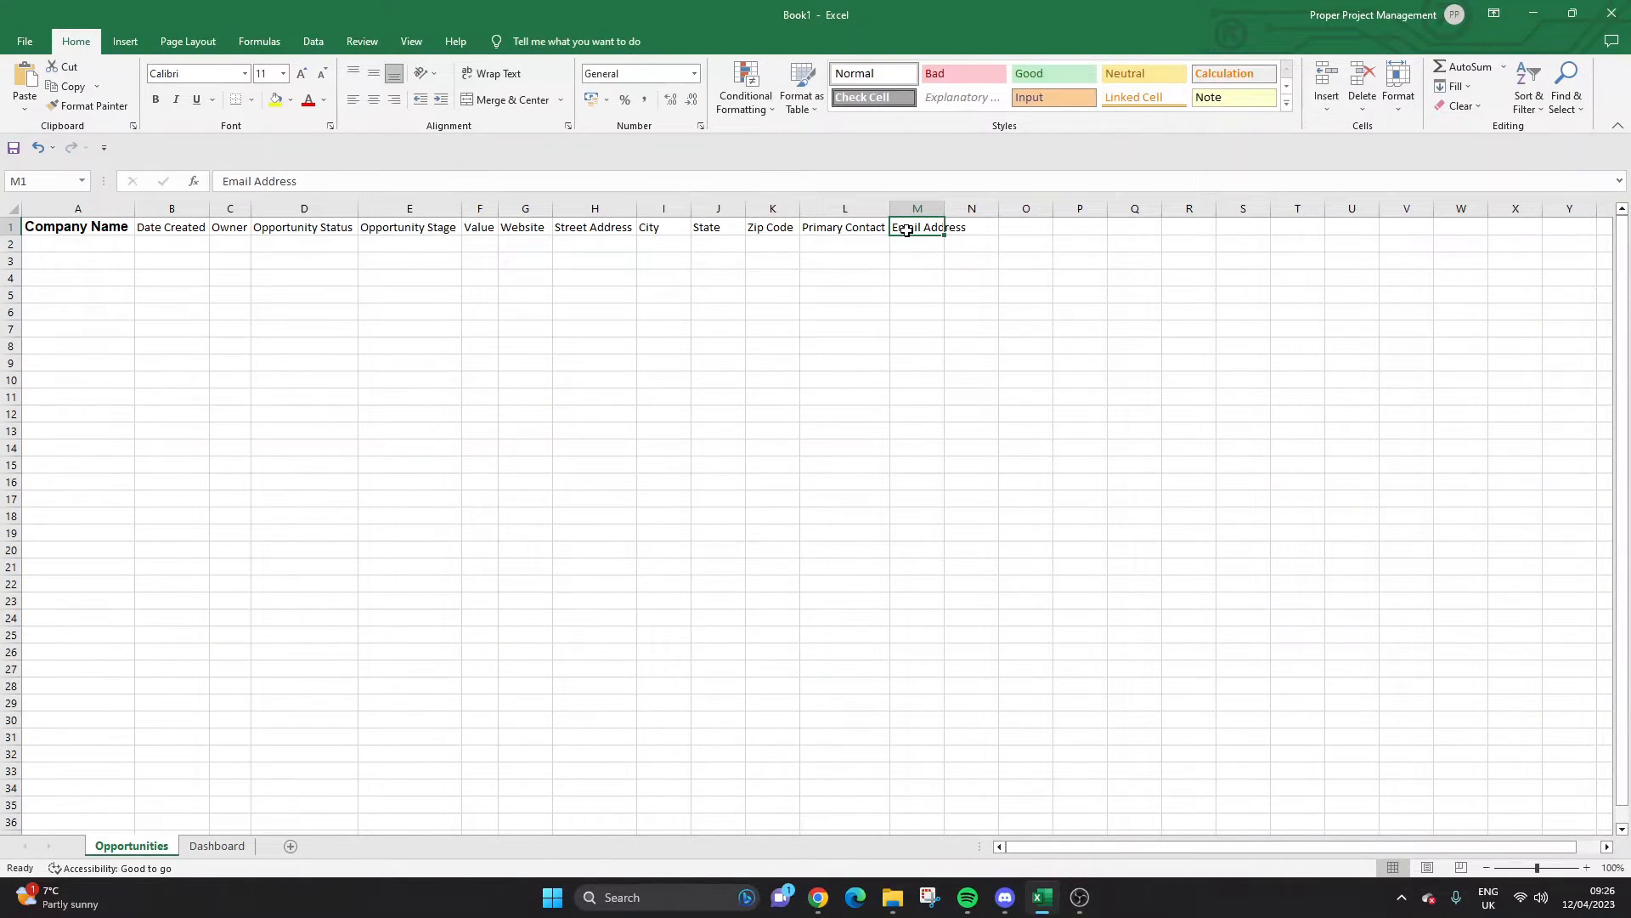
pyautogui.doubleClick(944, 208)
pyautogui.click(999, 225)
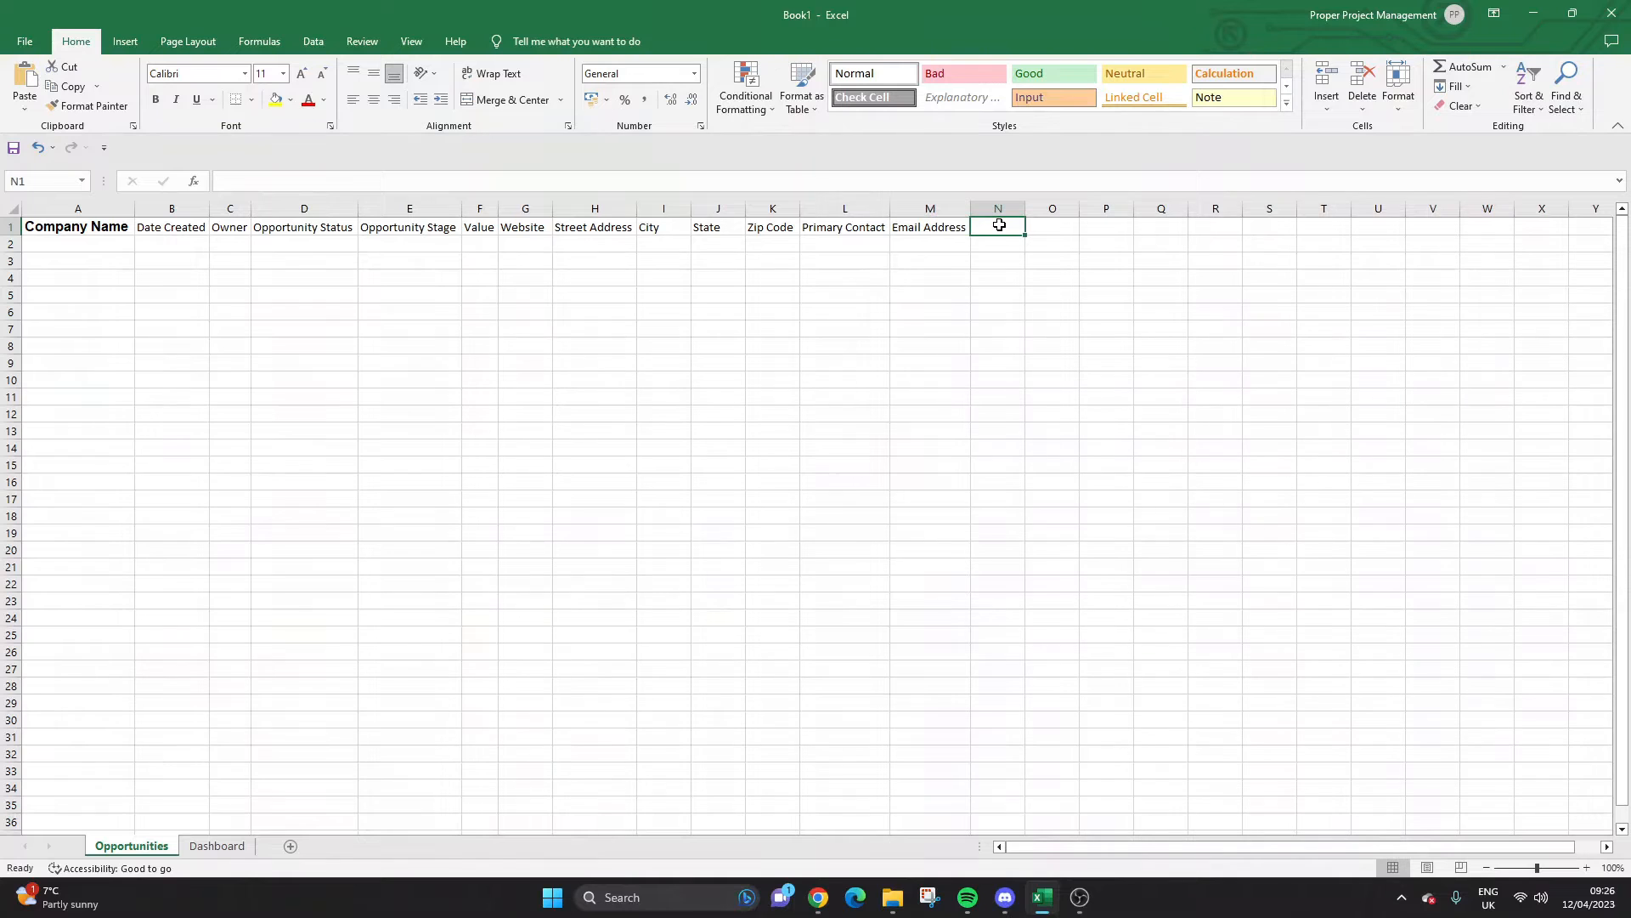
pyautogui.write('Pho')
pyautogui.write('ne Number')
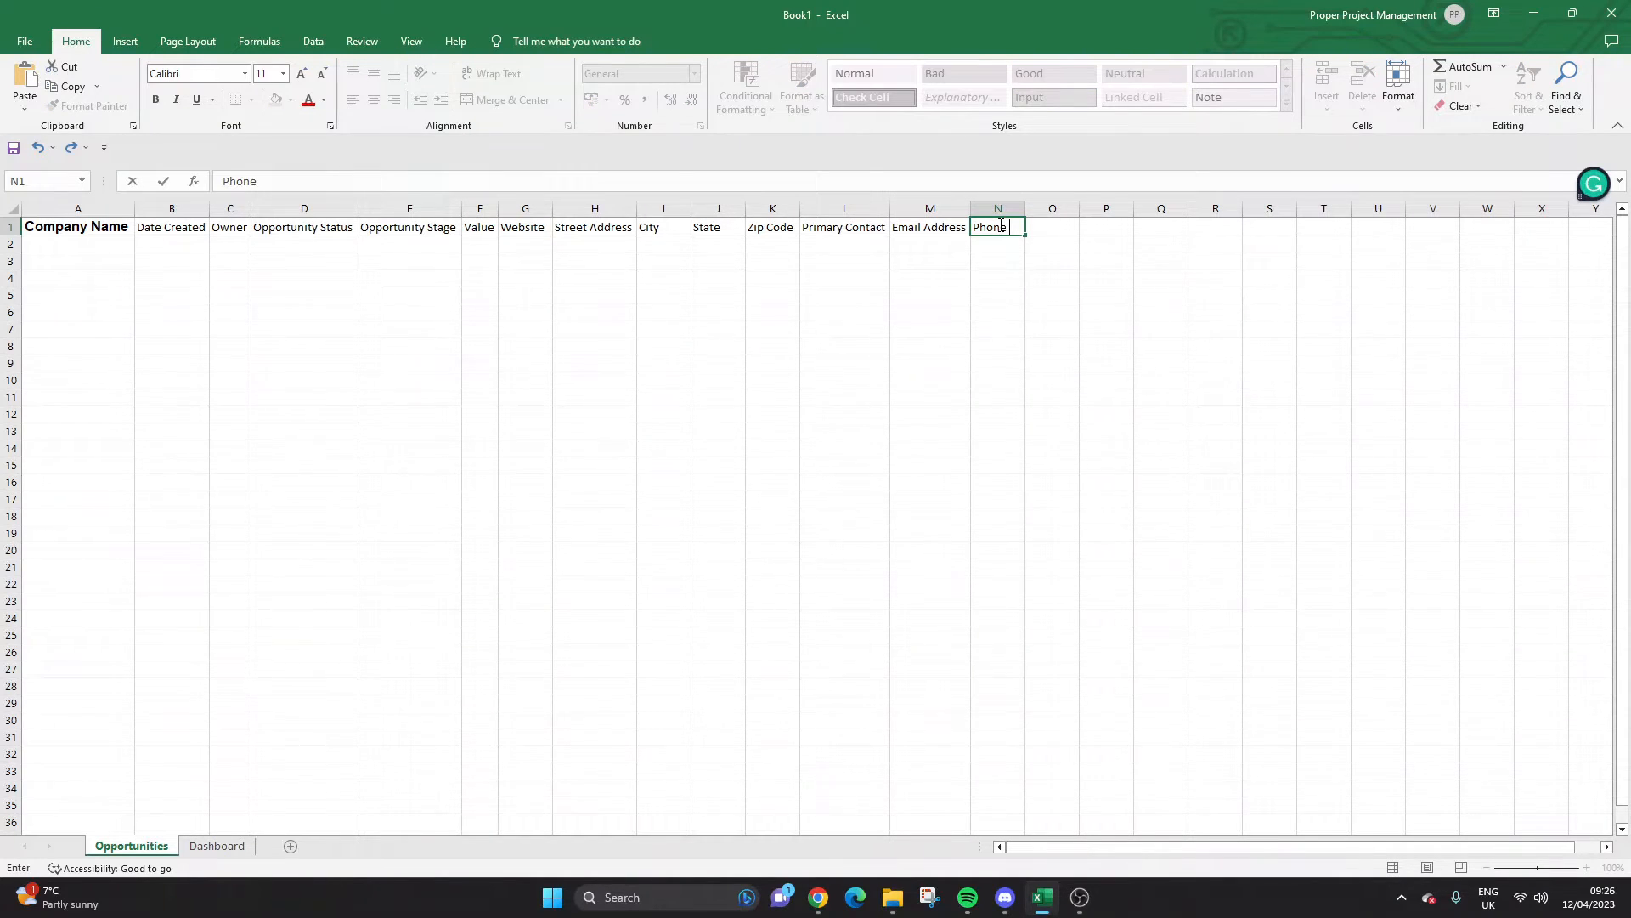
pyautogui.press('Return')
pyautogui.doubleClick(1025, 208)
# Add a 'Comments/Notes' header in O1 and widen column O.
pyautogui.click(1084, 226)
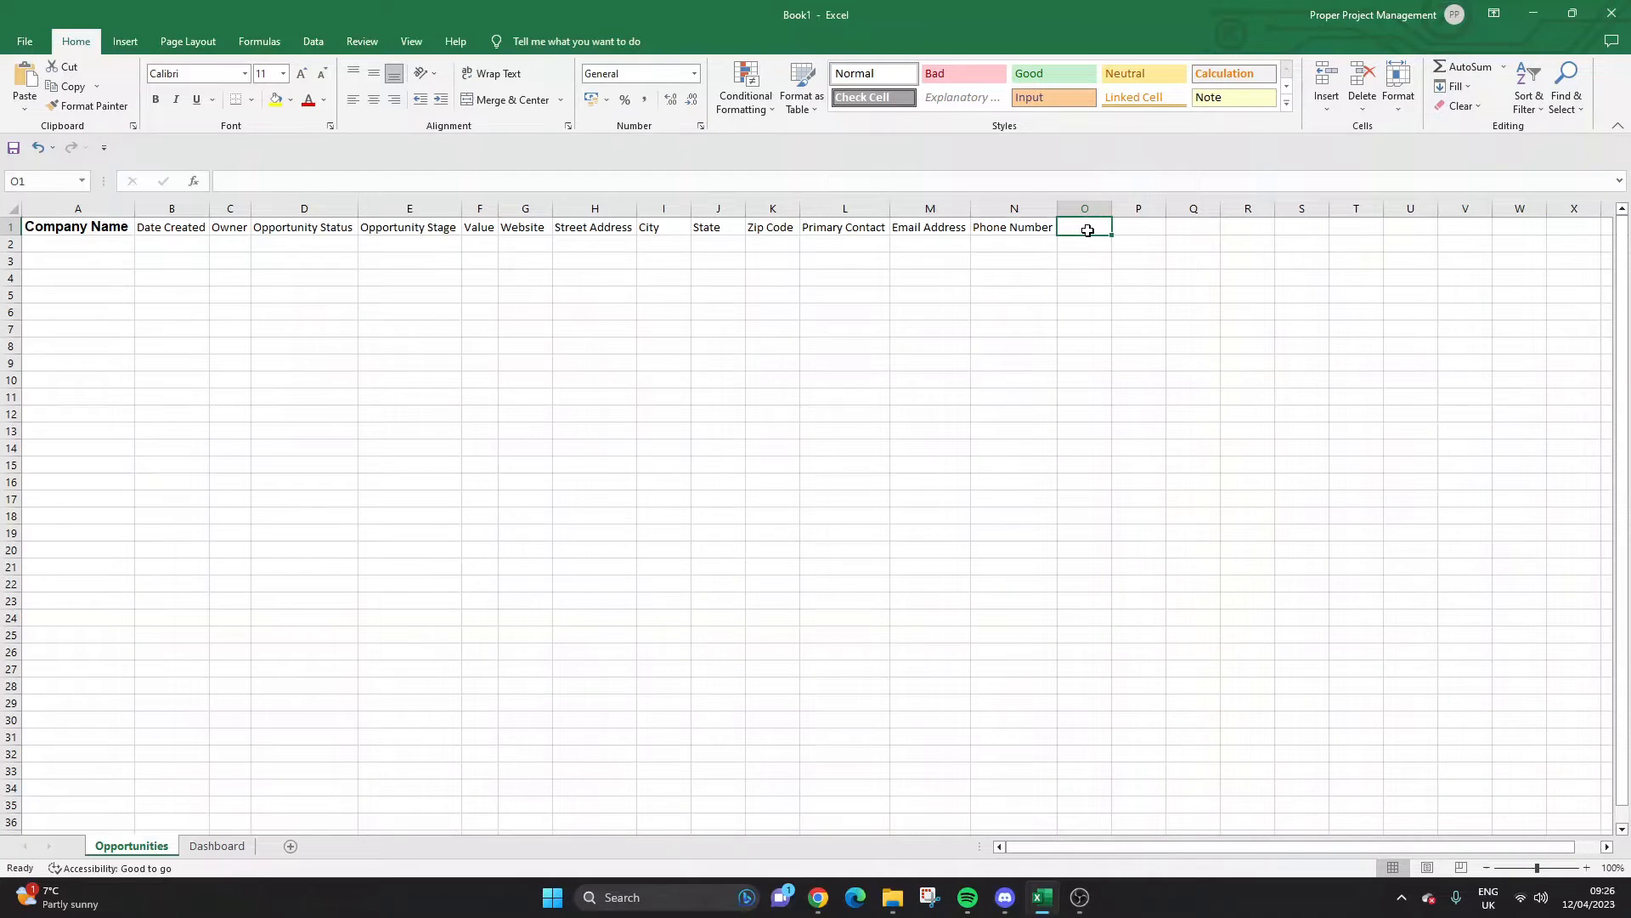
pyautogui.write('Comments')
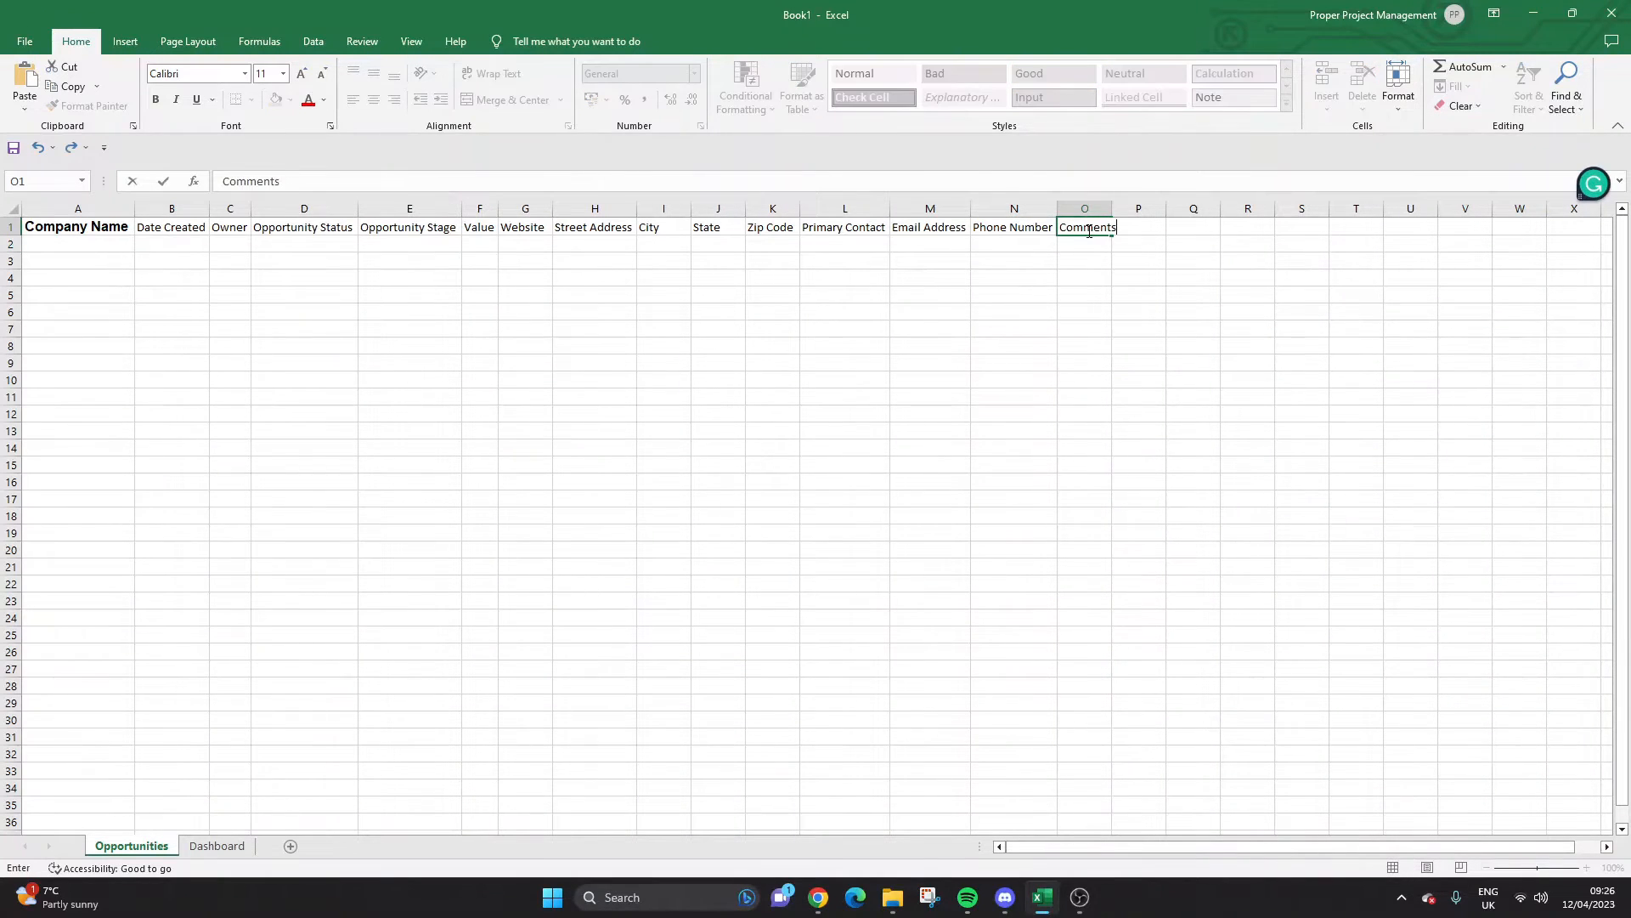
pyautogui.write('/Notes')
pyautogui.press('Return')
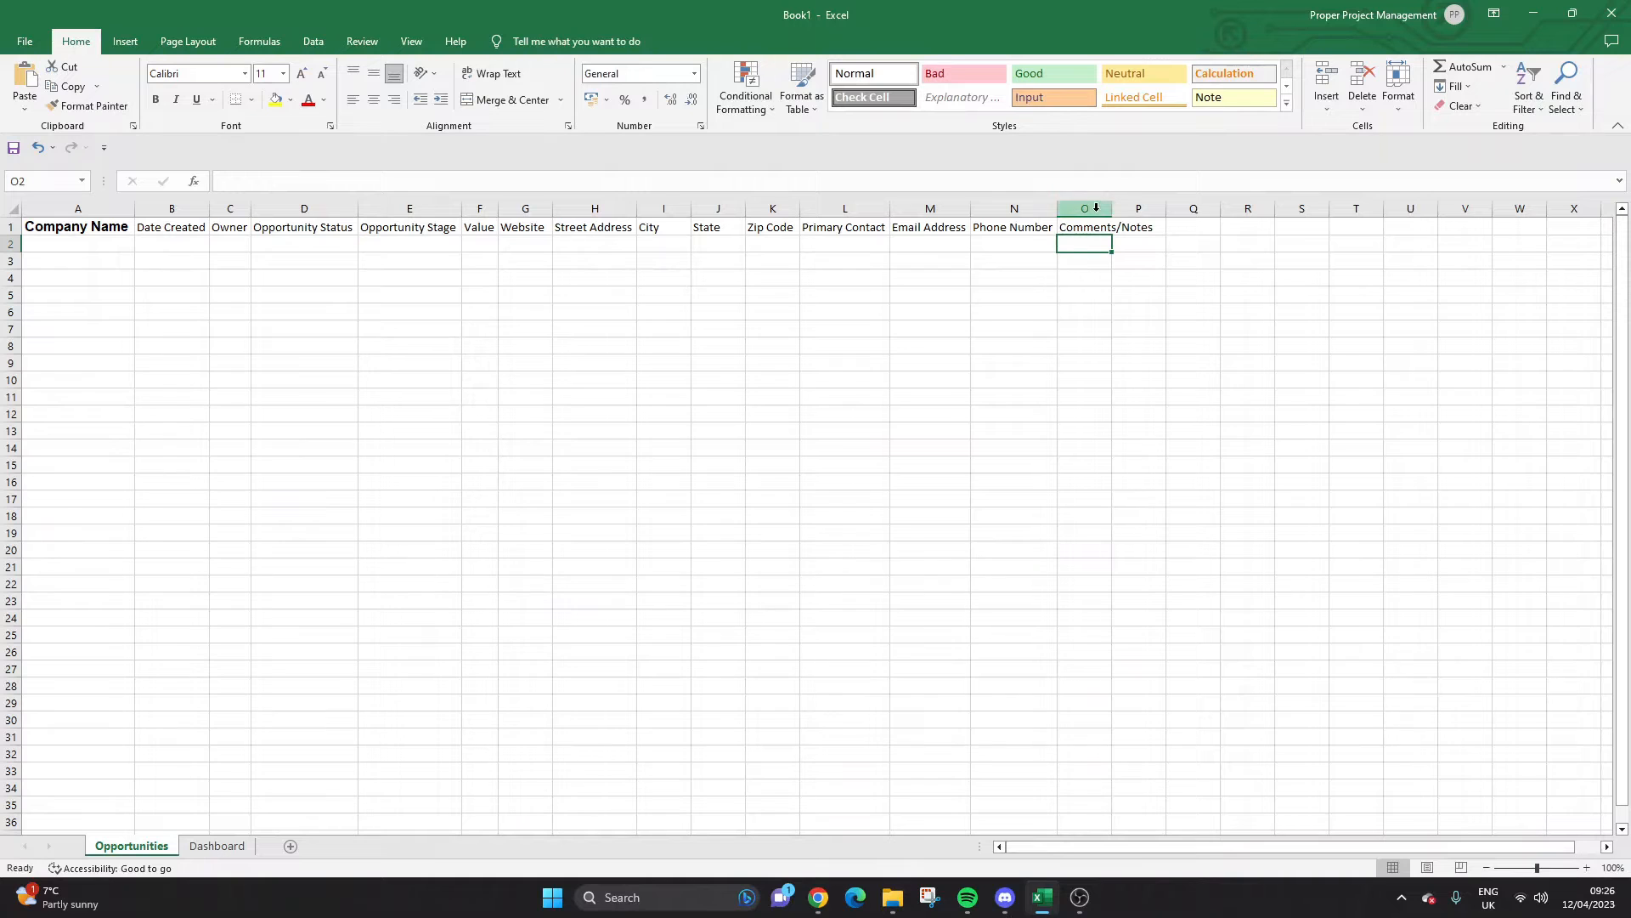
pyautogui.moveTo(1113, 208); pyautogui.dragTo(1180, 208)
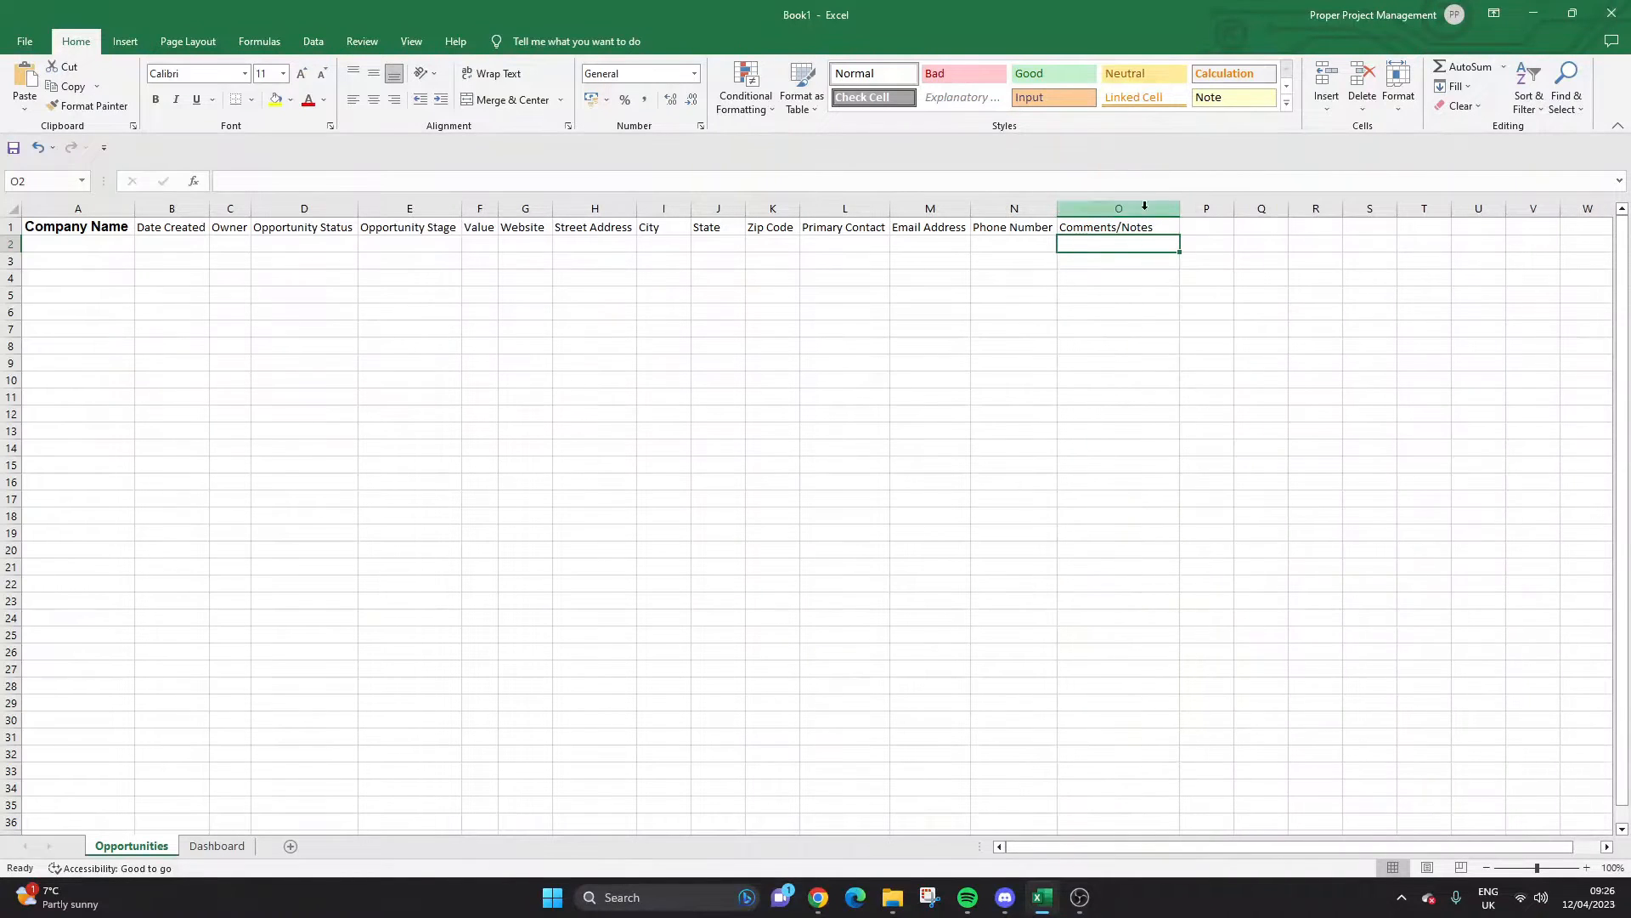
pyautogui.moveTo(72, 225); pyautogui.dragTo(1156, 227)
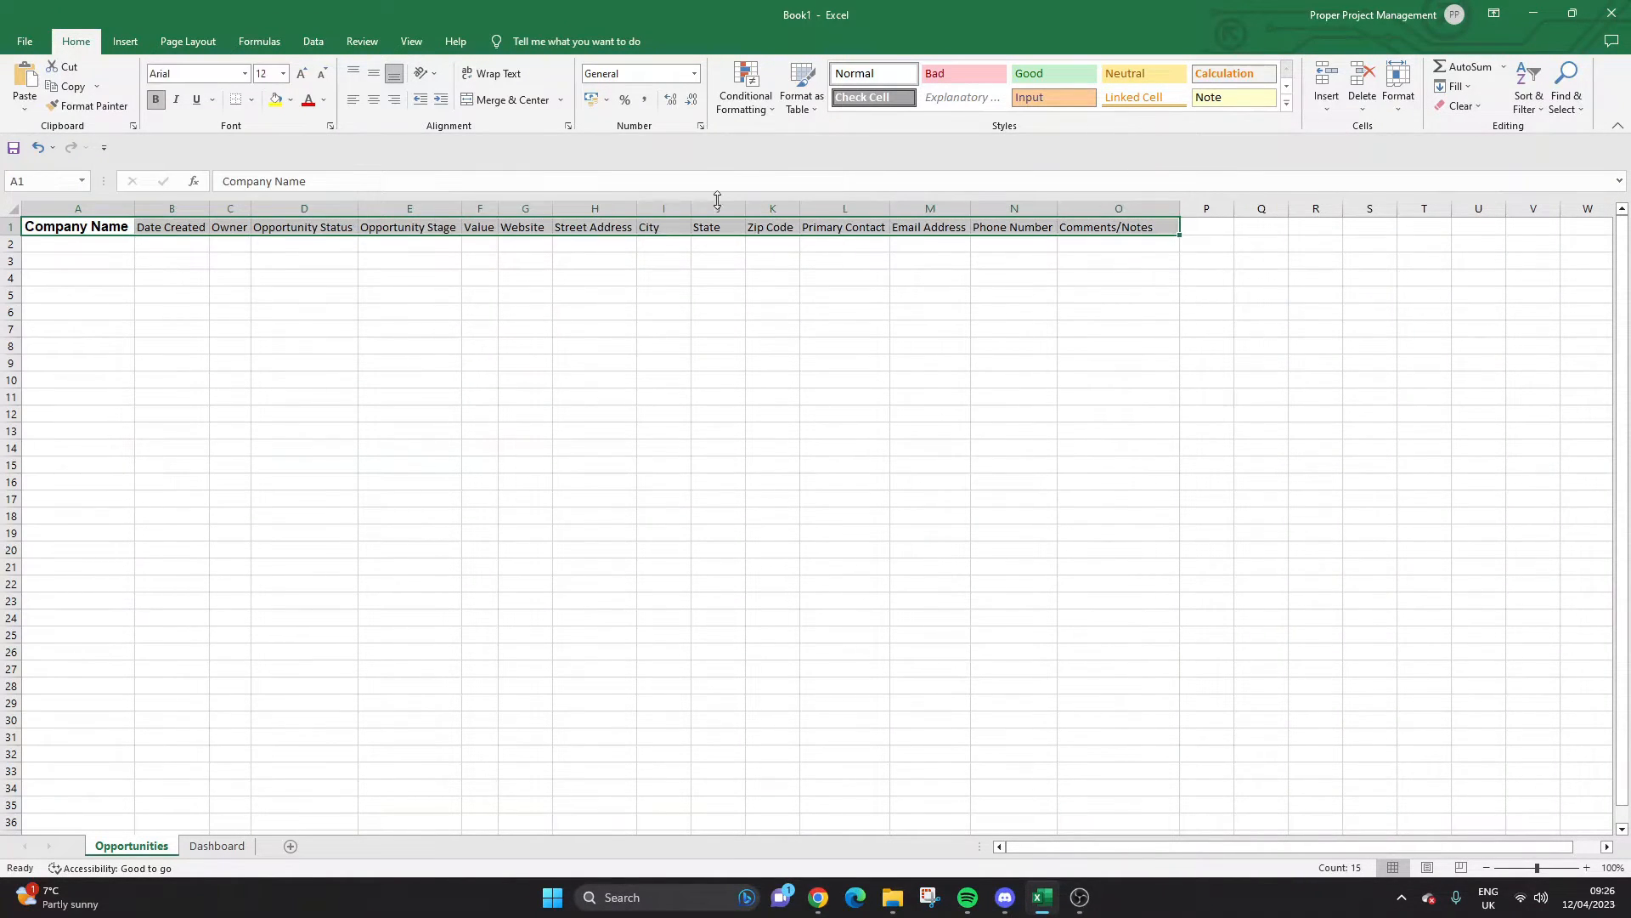
# Make the A1:O1 headers bold Arial and auto-fit every column.
pyautogui.click(244, 73)
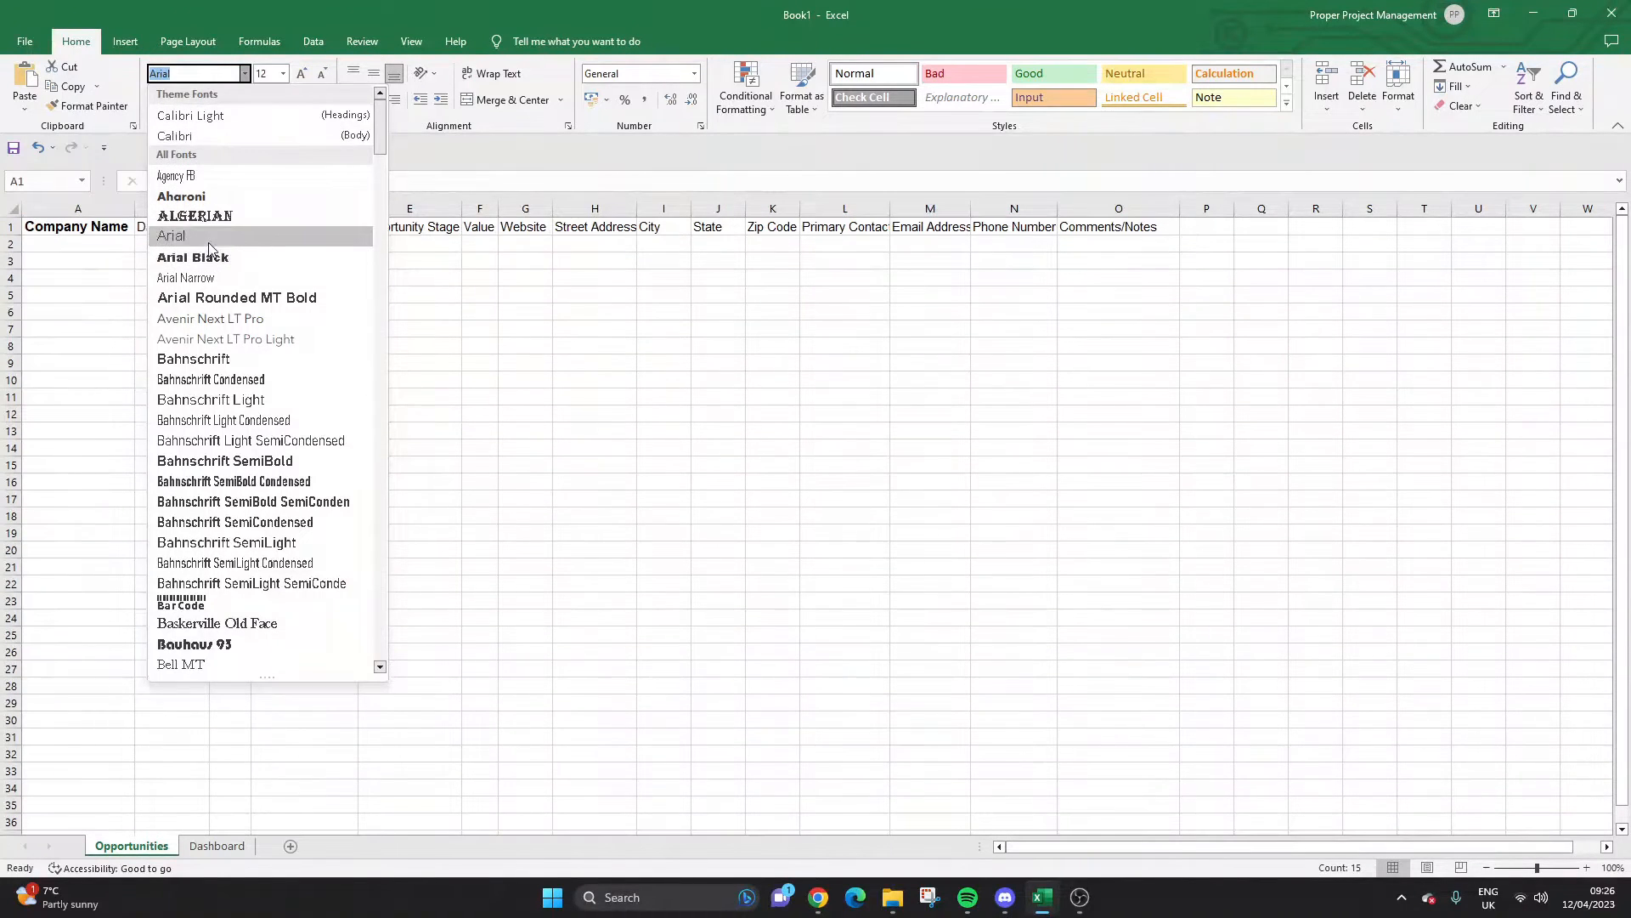
pyautogui.click(207, 240)
pyautogui.click(155, 100)
pyautogui.click(155, 99)
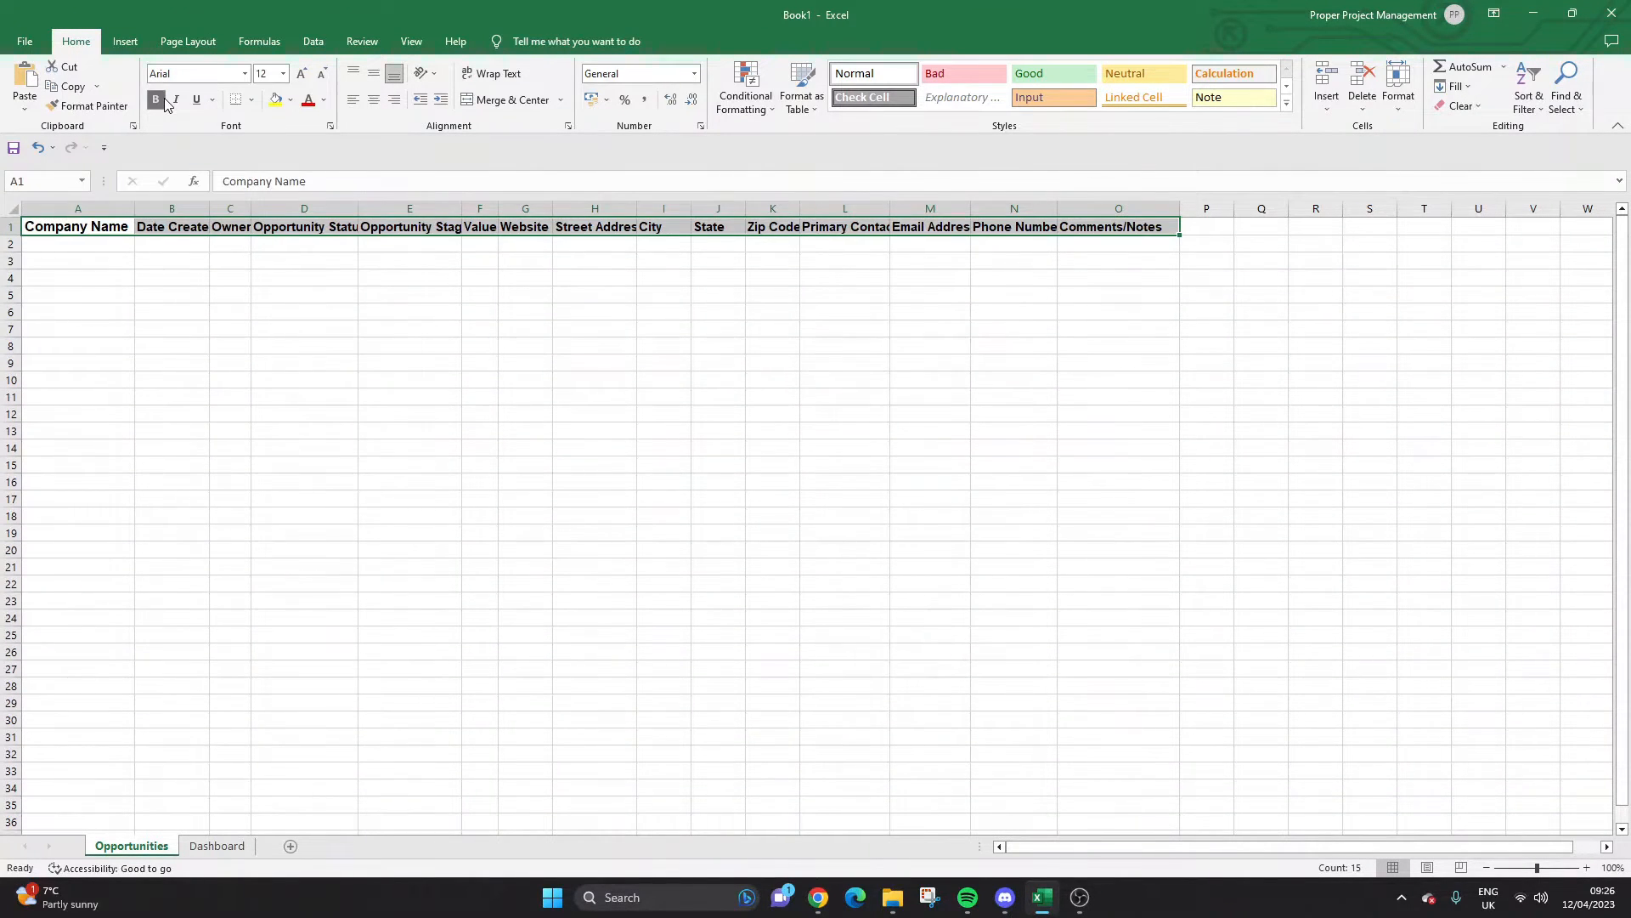
pyautogui.click(13, 208)
pyautogui.doubleClick(131, 205)
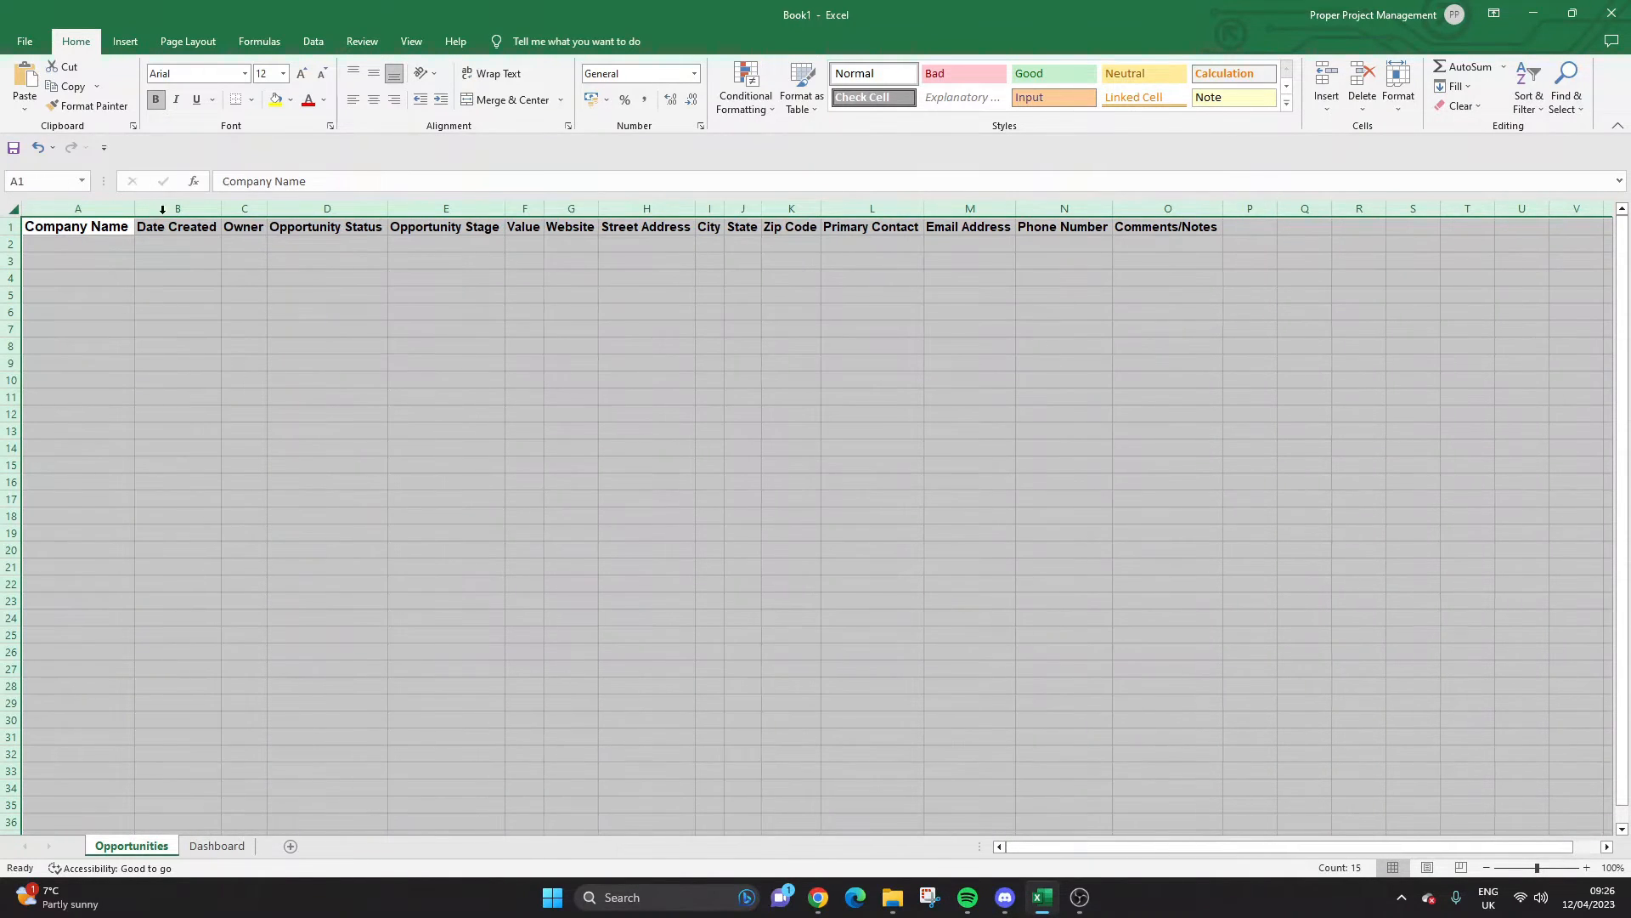
pyautogui.click(392, 231)
# Give the header row a fill colour and font size 12, then re-fit all columns.
pyautogui.moveTo(1166, 226); pyautogui.dragTo(85, 225)
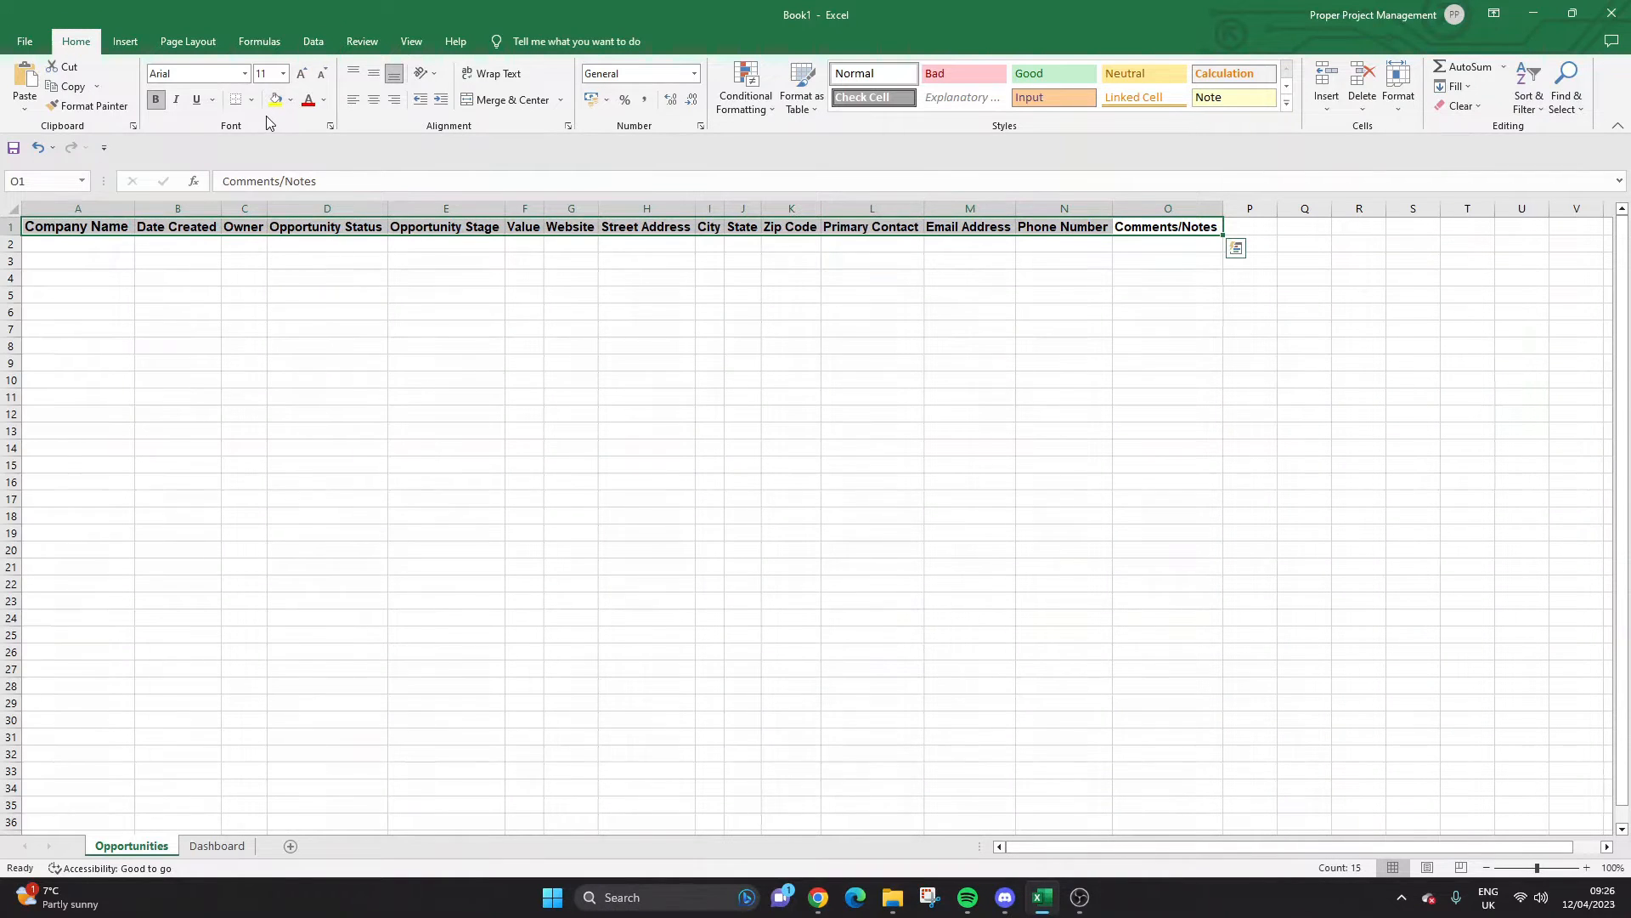
pyautogui.click(290, 99)
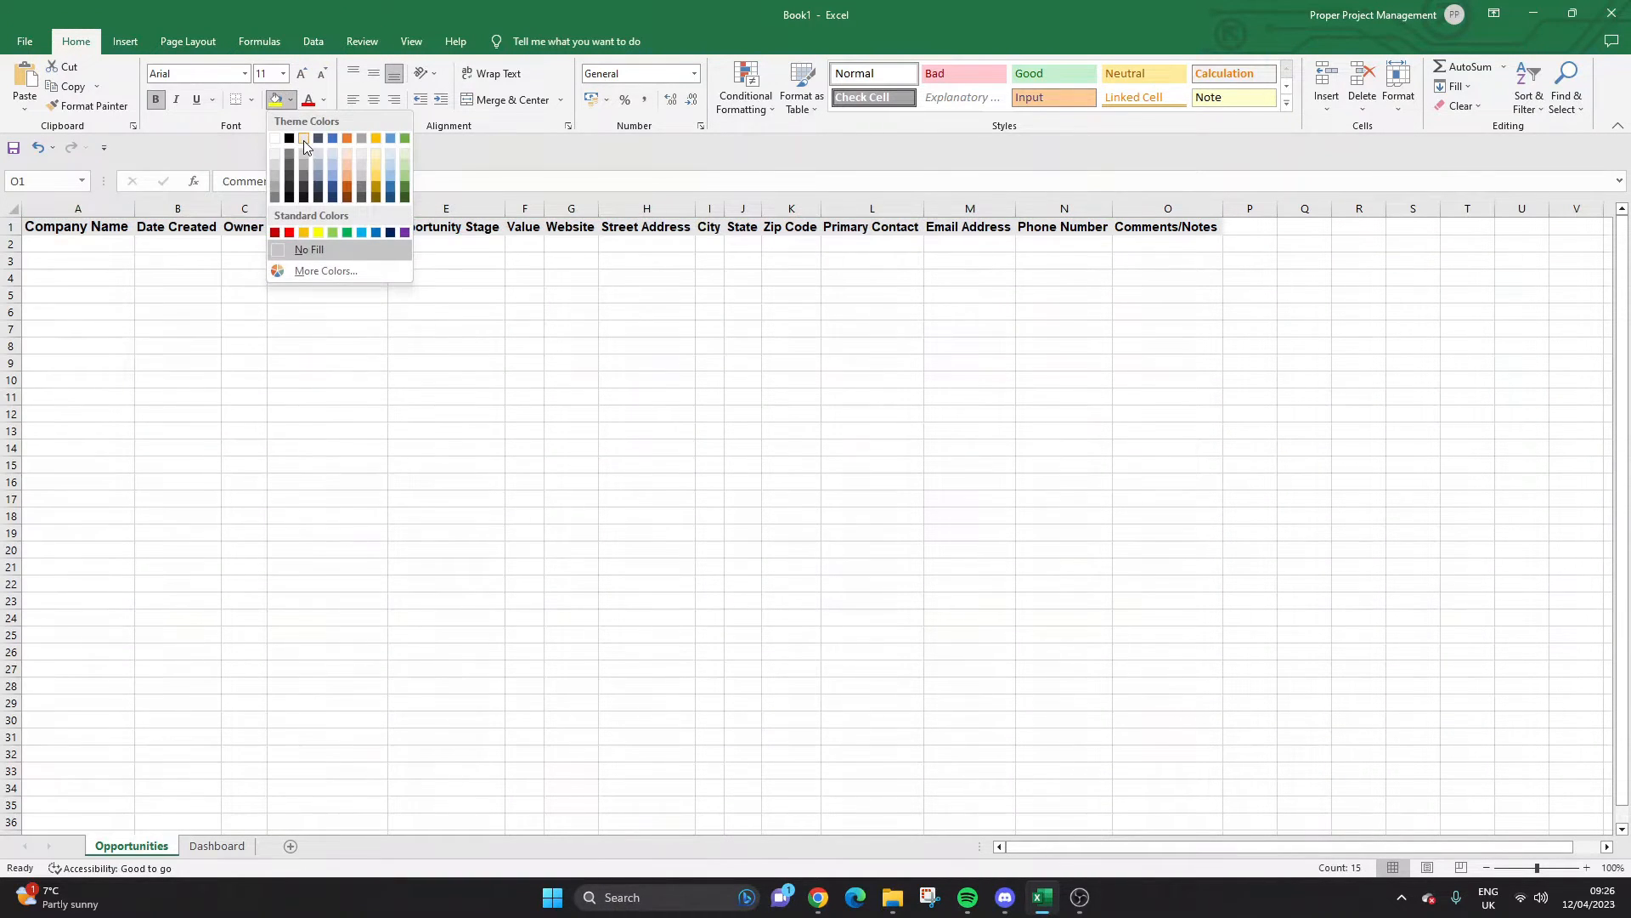
pyautogui.click(303, 138)
pyautogui.click(272, 74)
pyautogui.write('12')
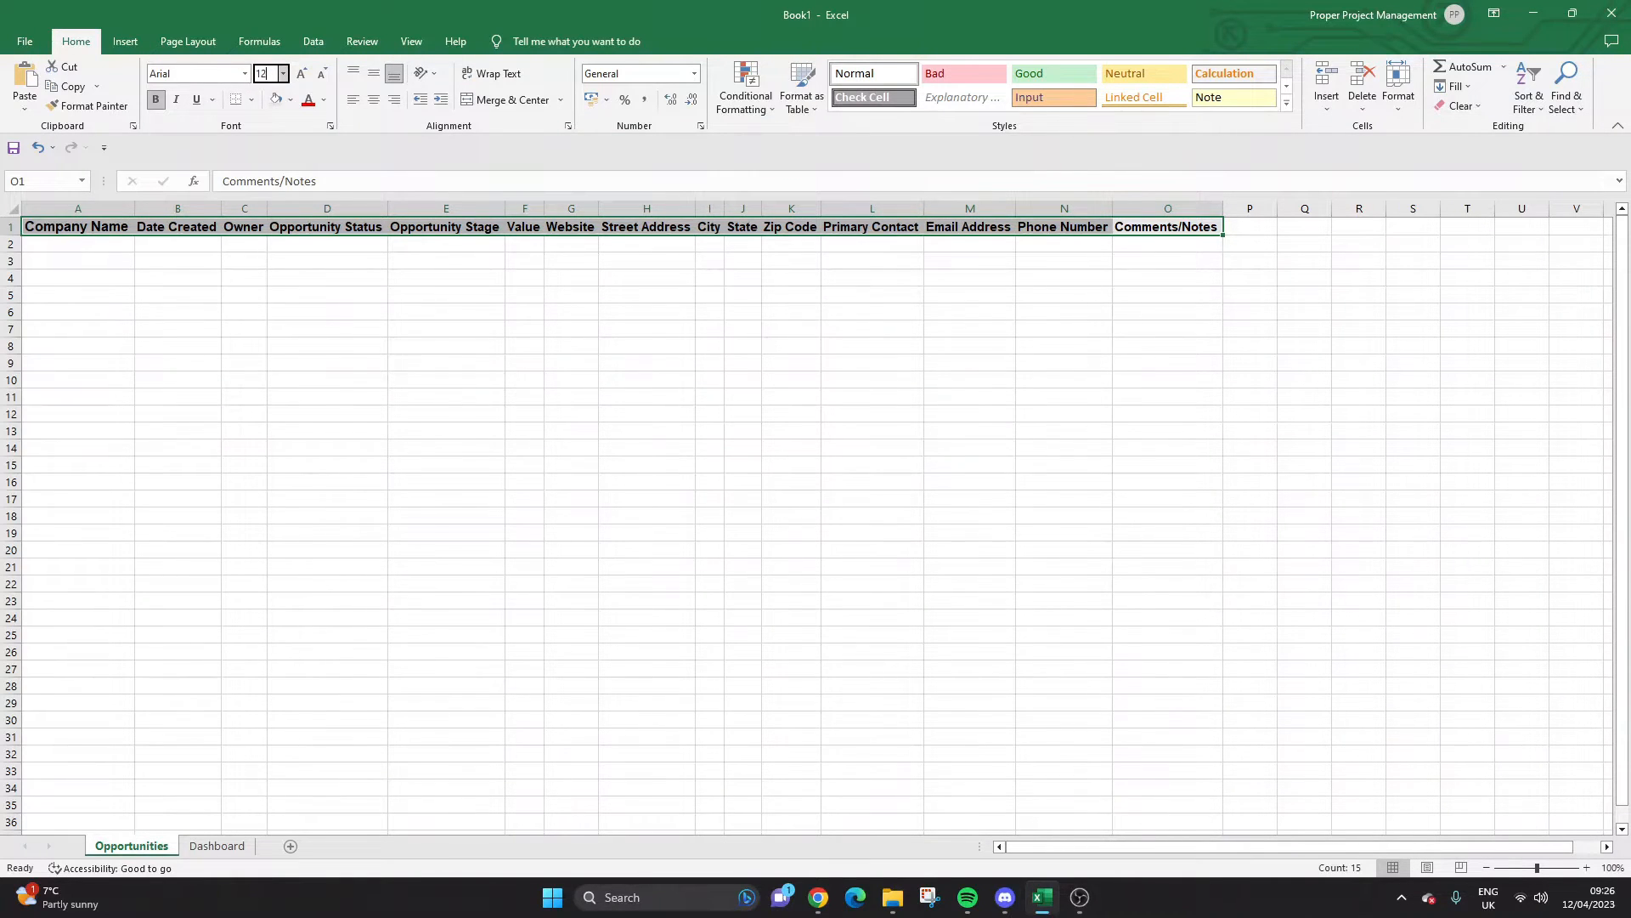
pyautogui.press('Return')
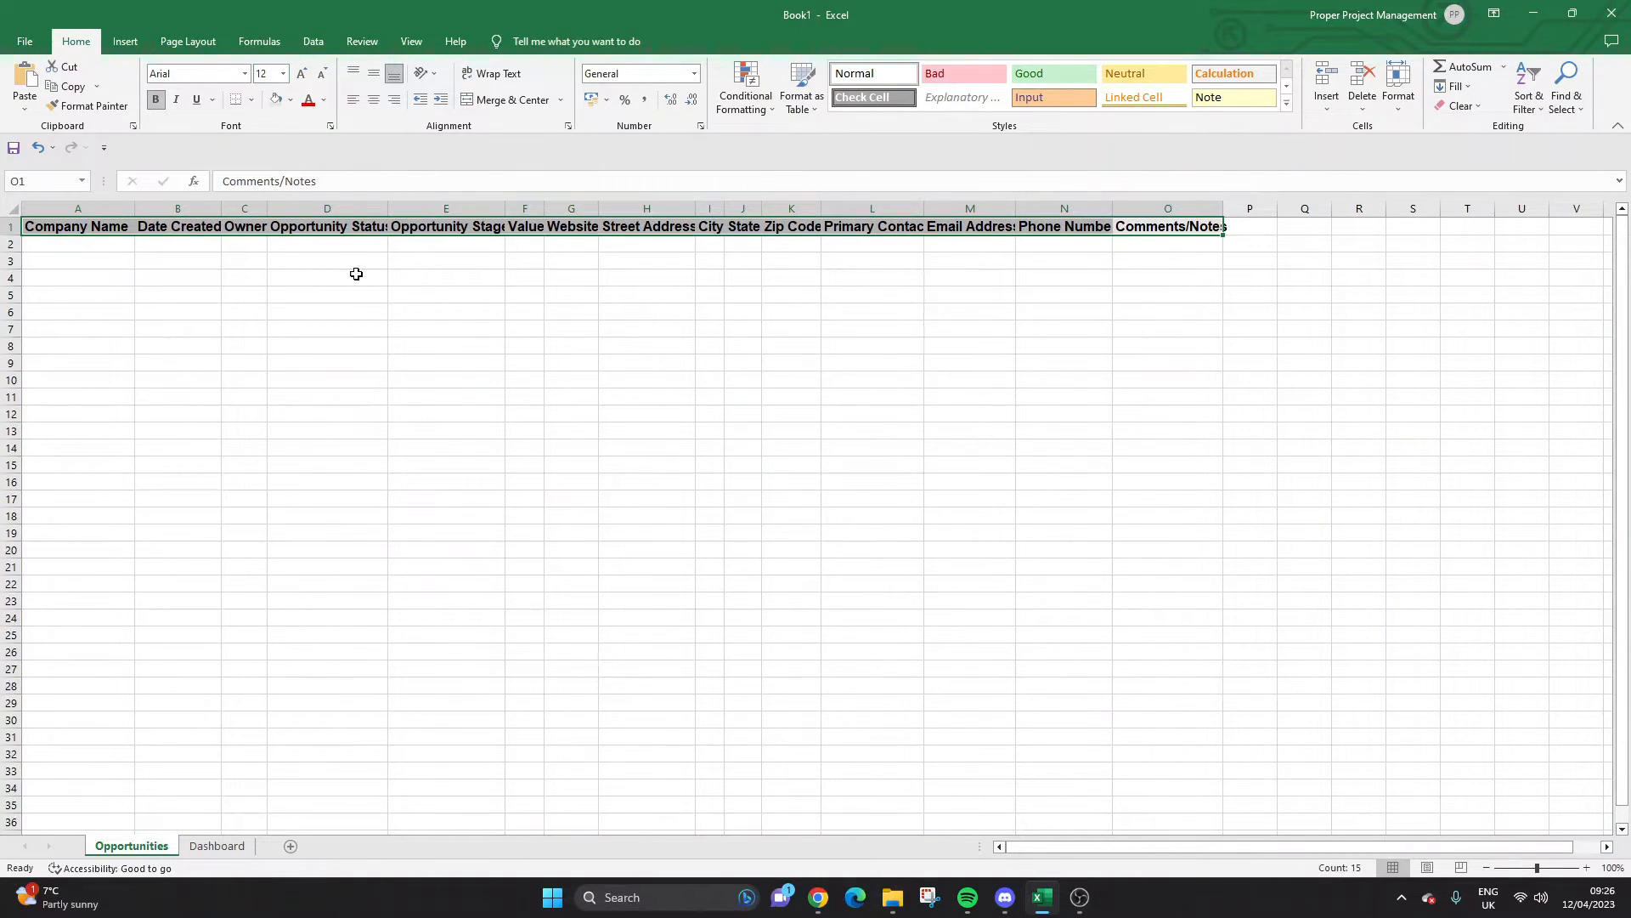
pyautogui.click(332, 280)
pyautogui.click(13, 208)
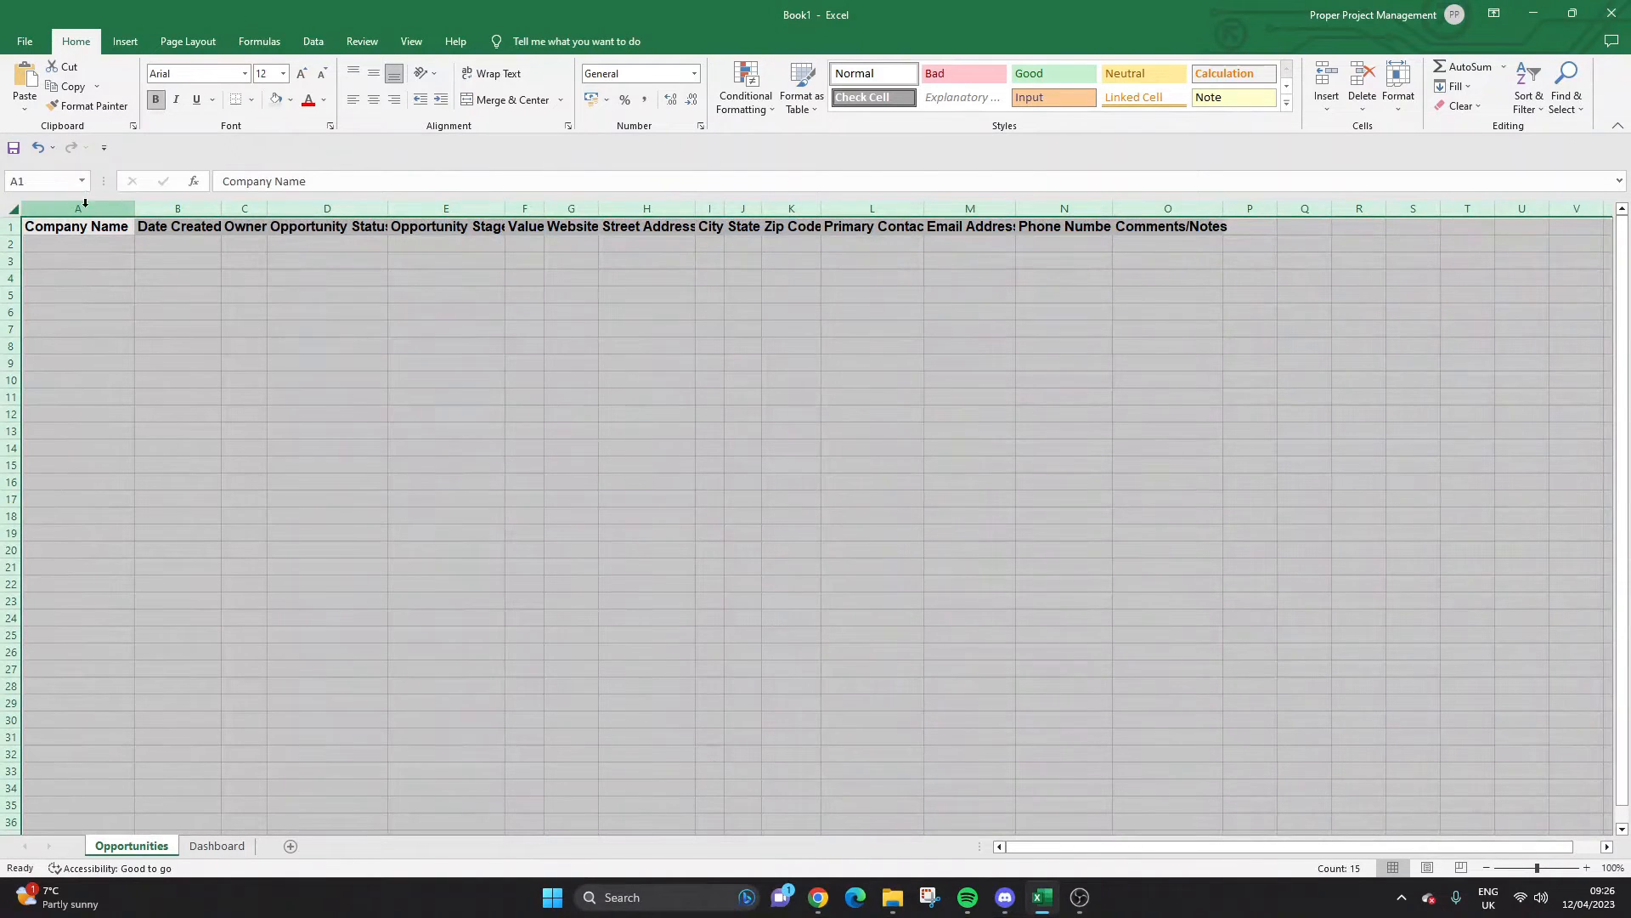
pyautogui.doubleClick(136, 206)
pyautogui.click(355, 291)
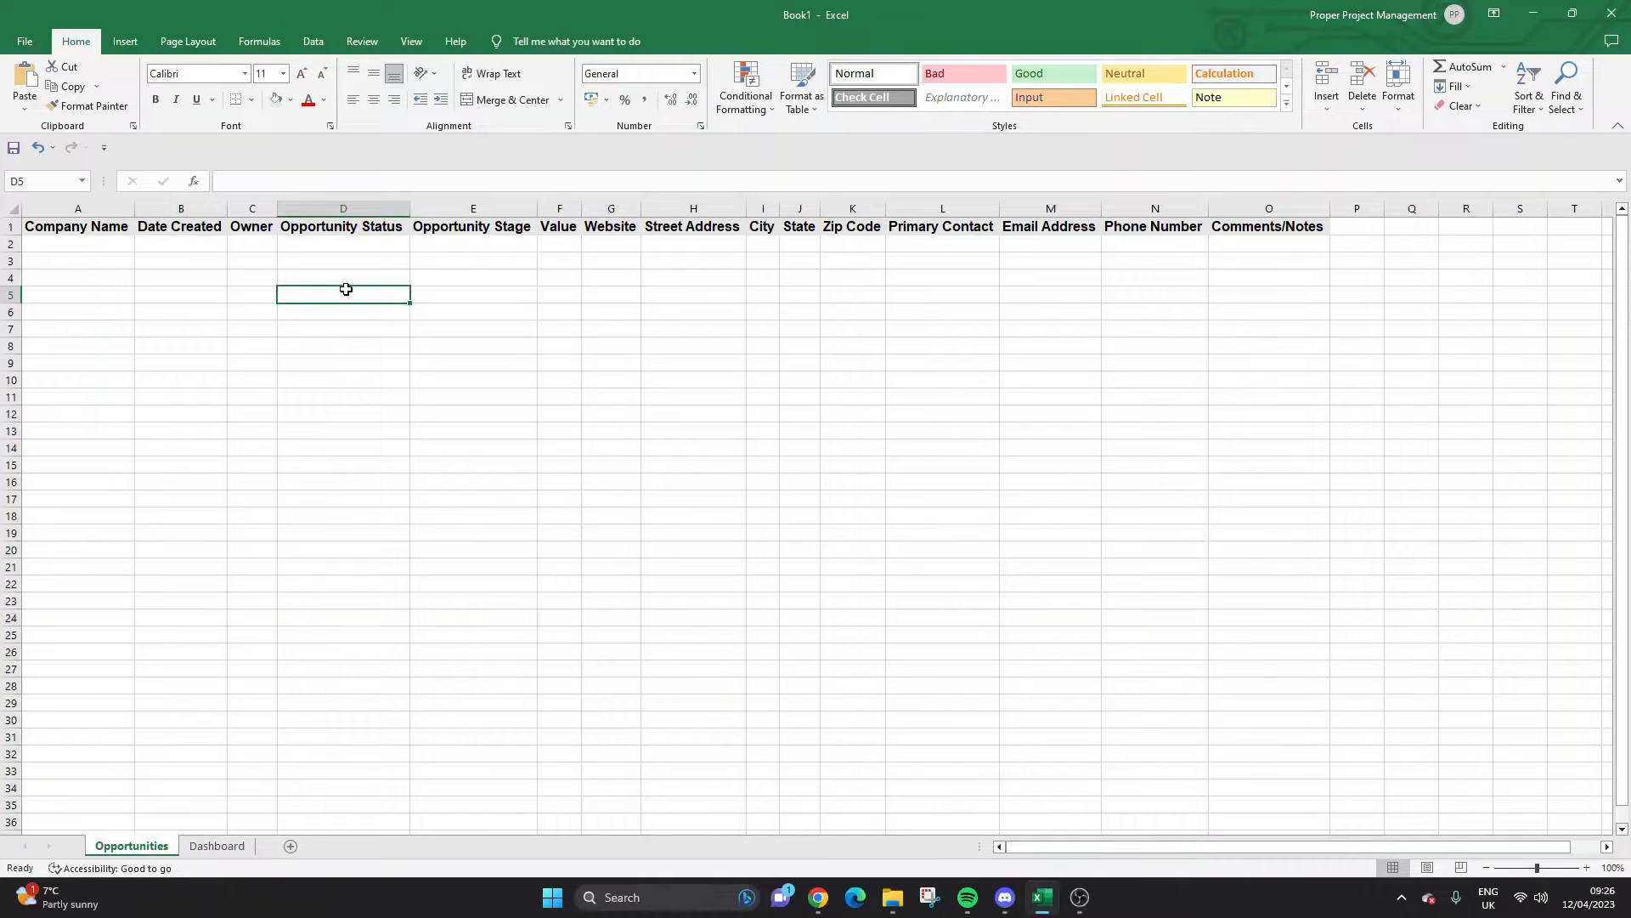
# Select the whole Opportunity Status column D.
pyautogui.click(206, 245)
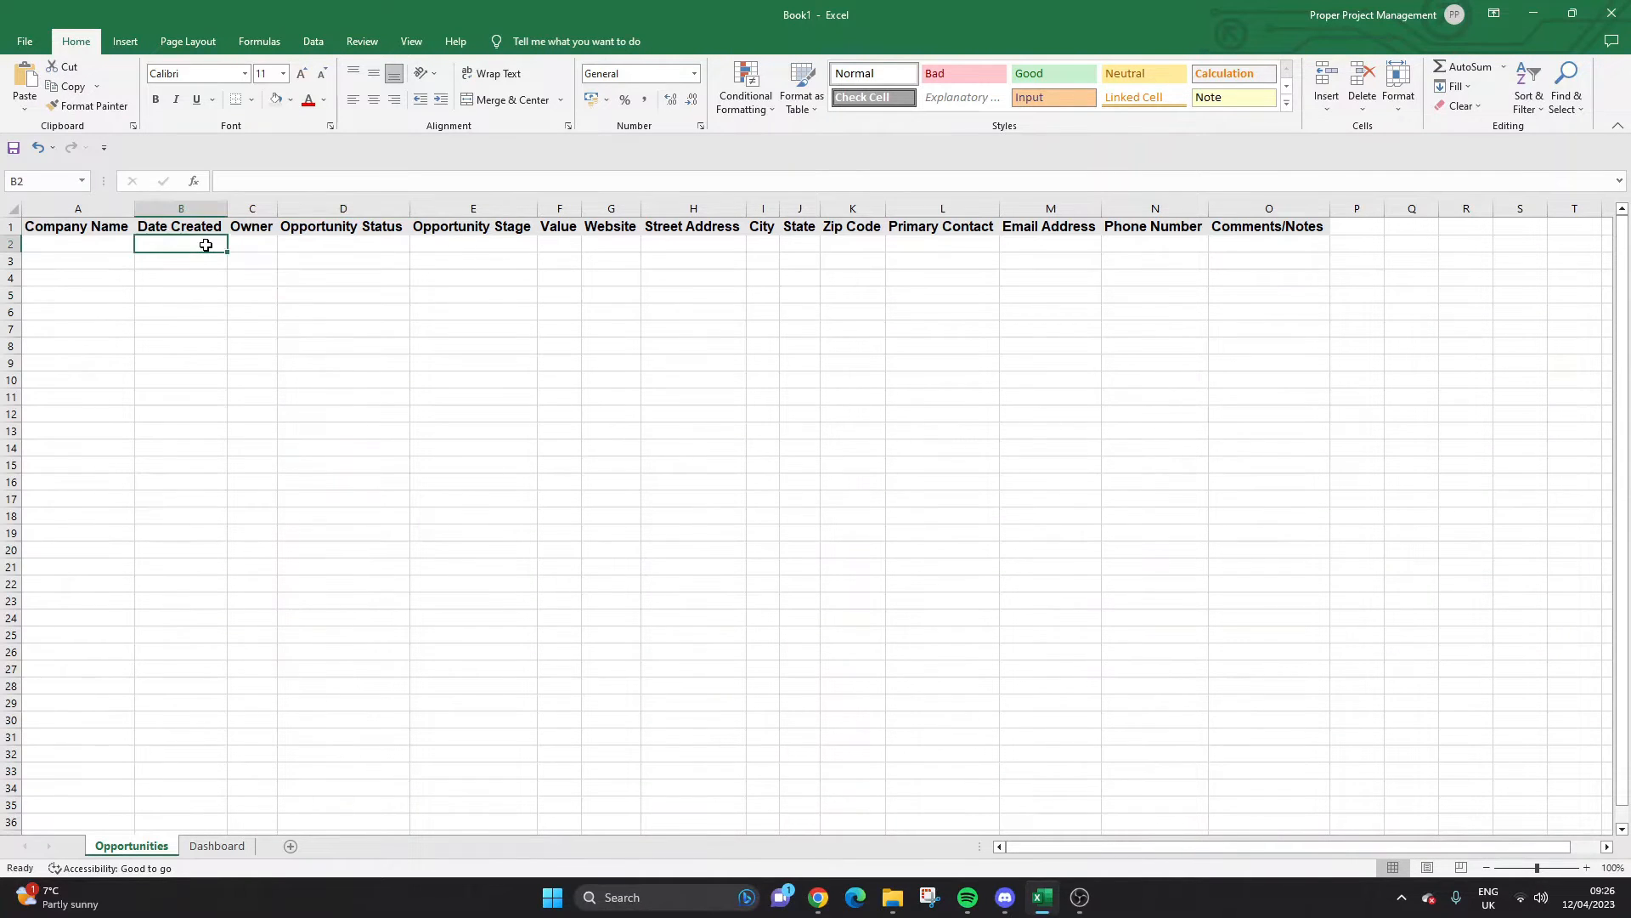
pyautogui.click(313, 228)
pyautogui.click(322, 243)
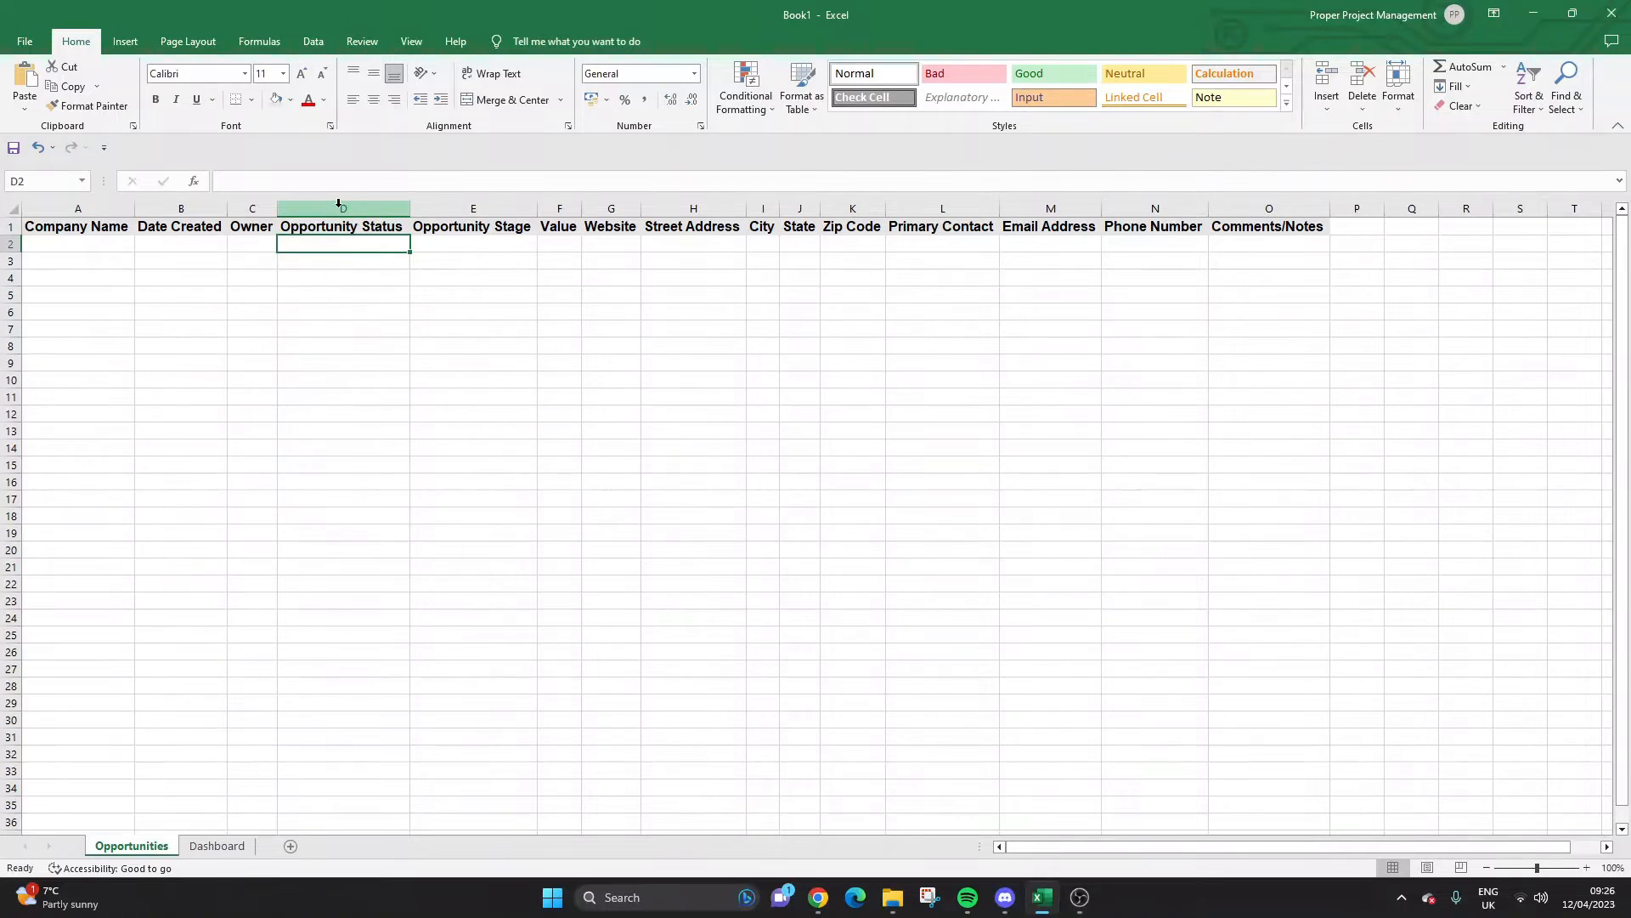
pyautogui.click(338, 208)
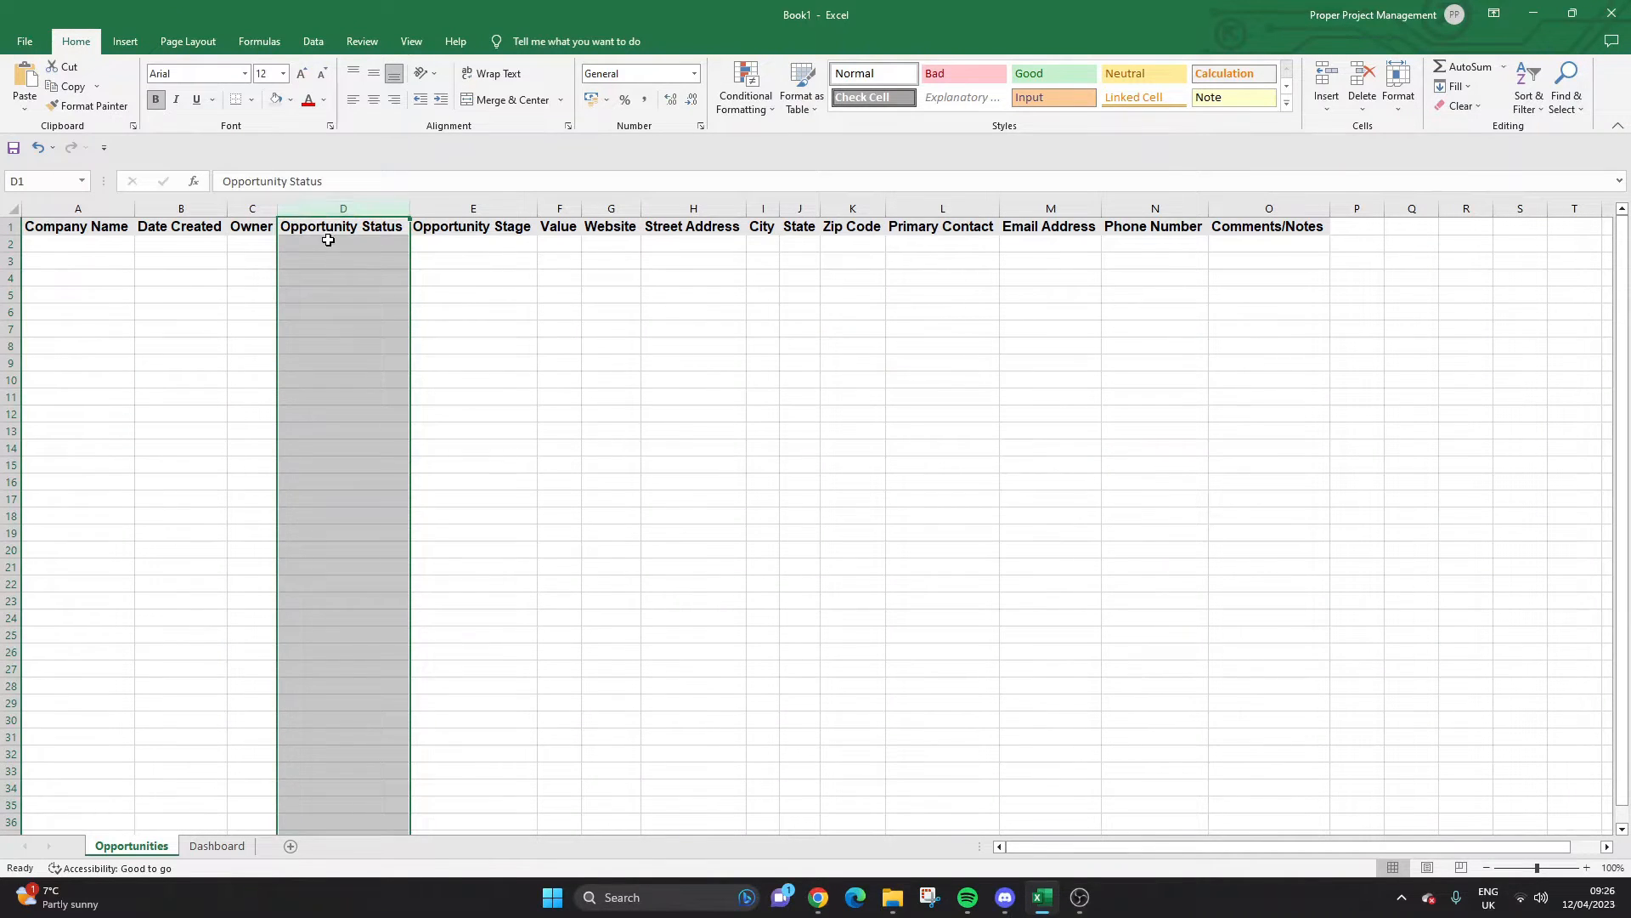
pyautogui.click(327, 244)
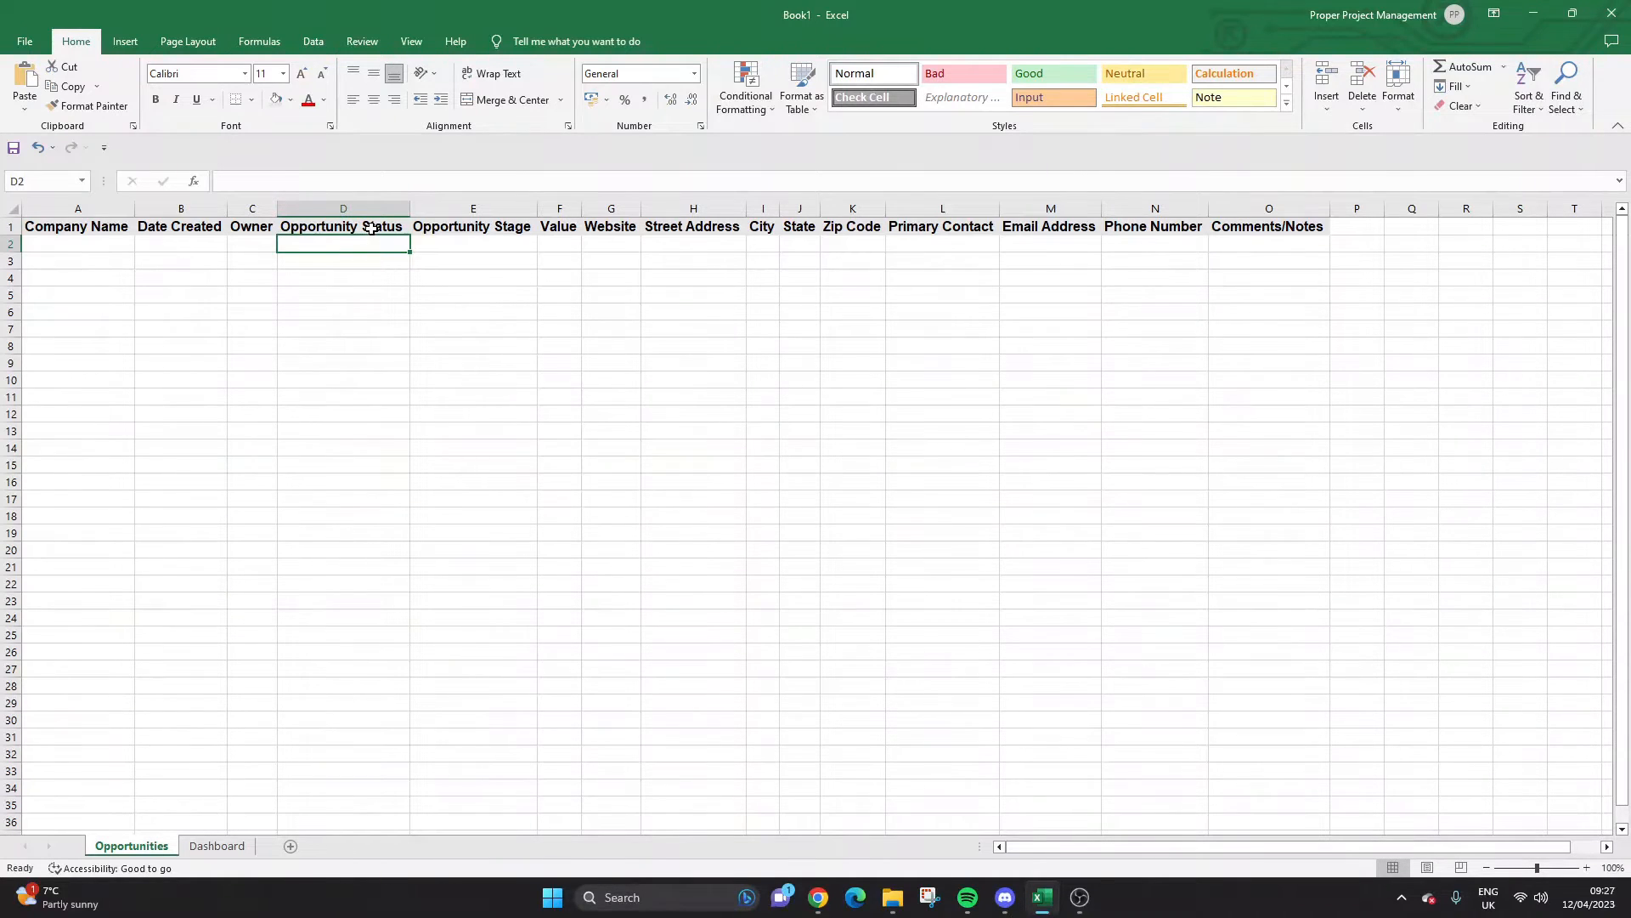
pyautogui.click(365, 202)
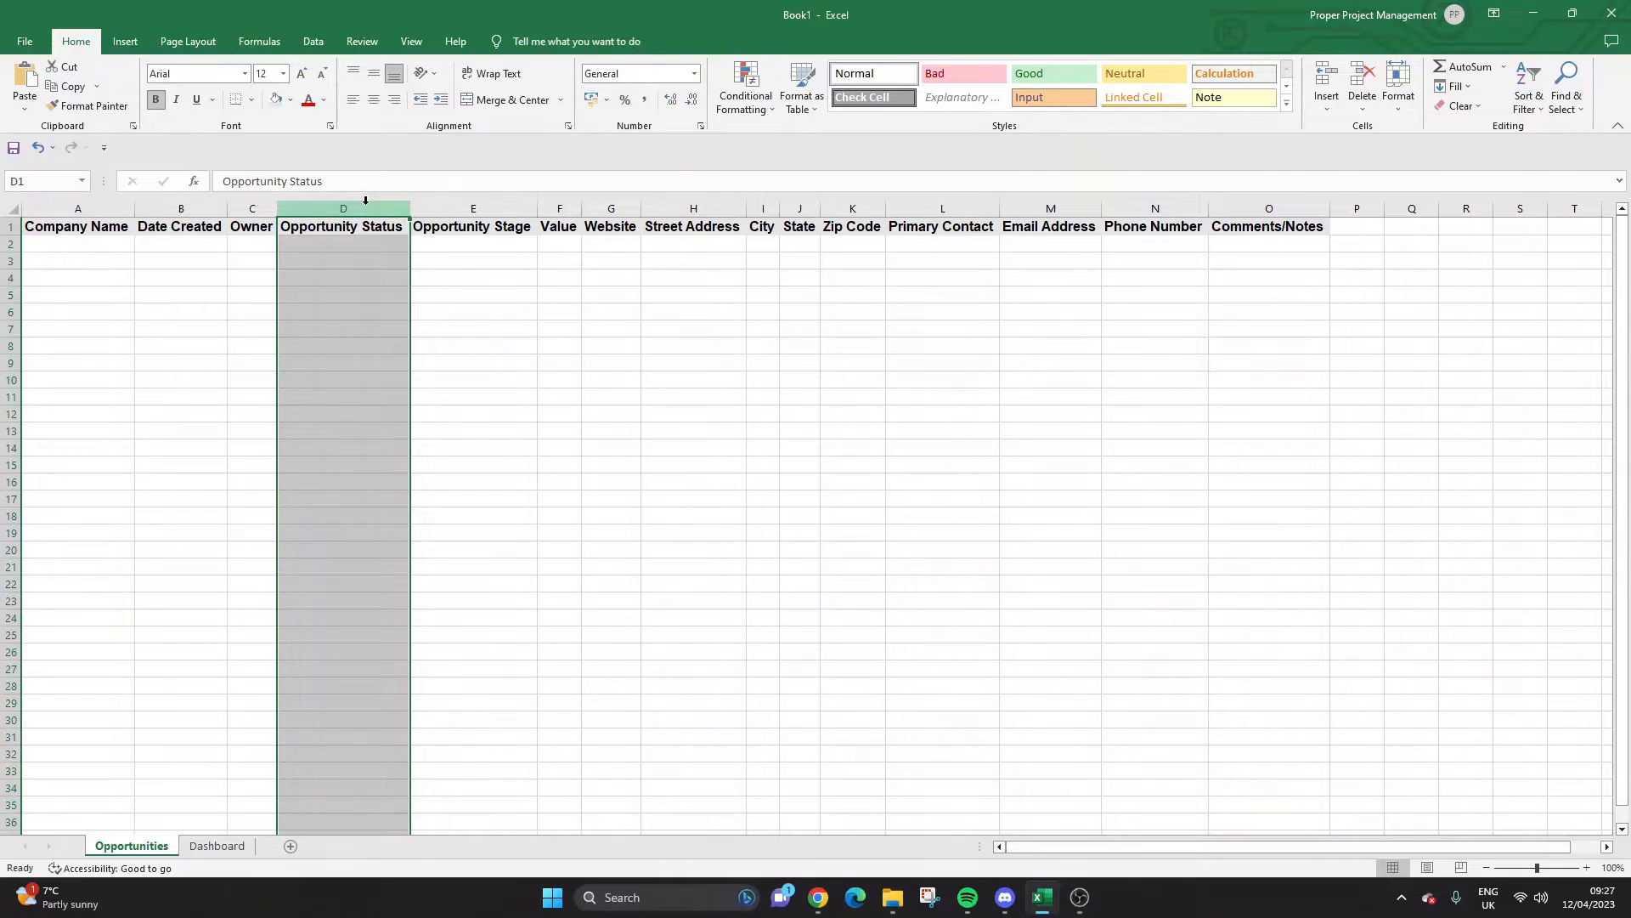
pyautogui.click(364, 260)
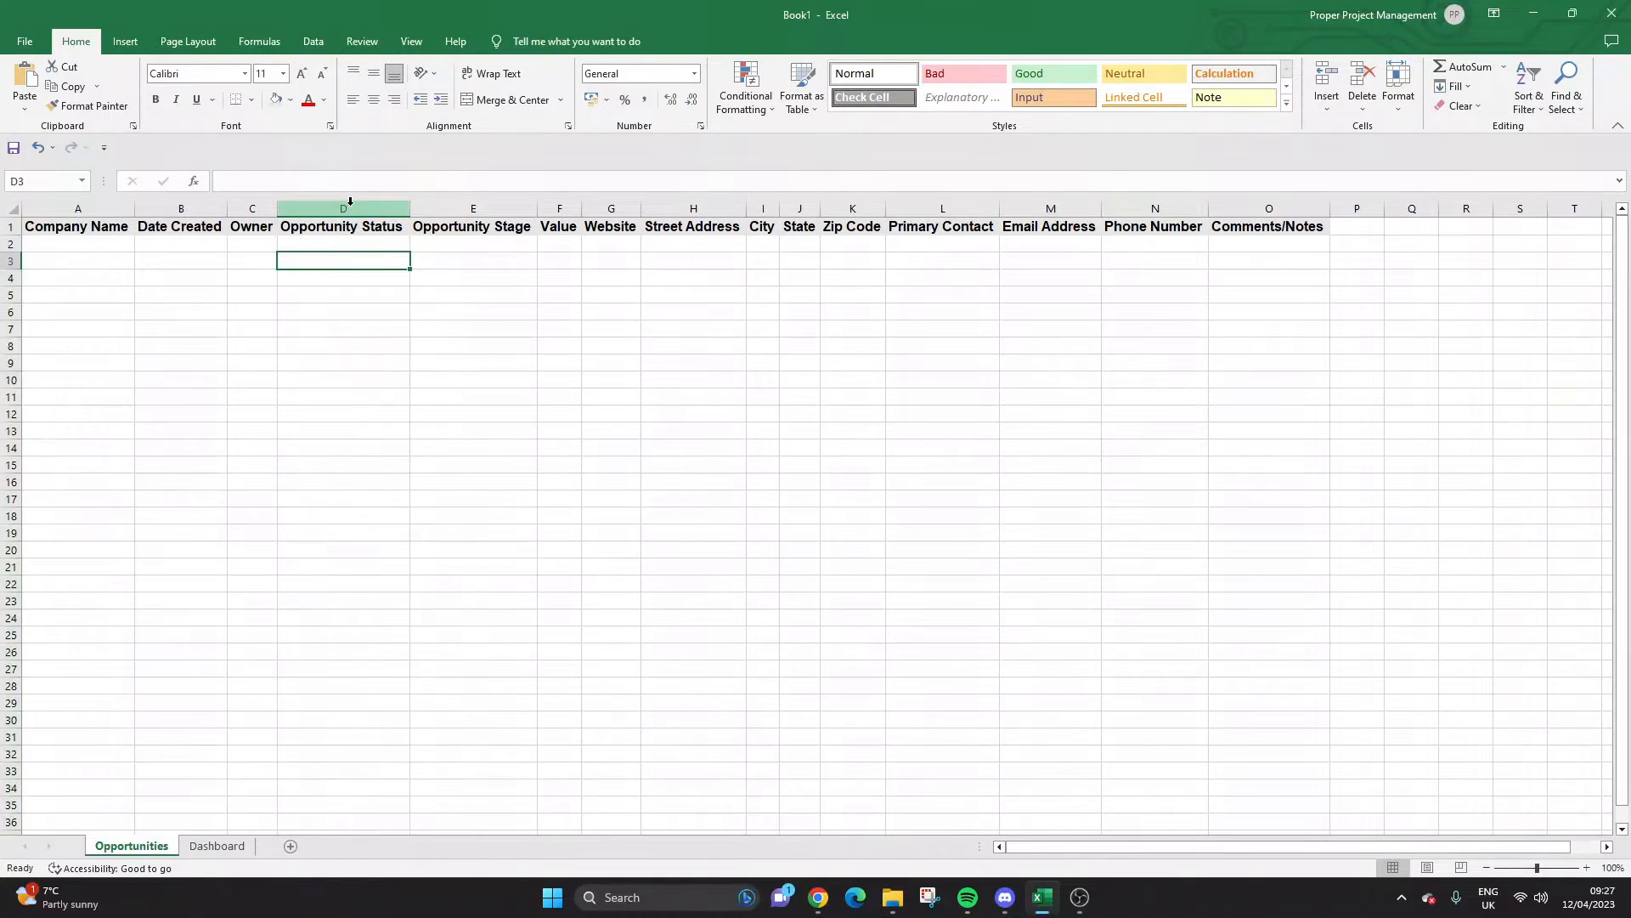
pyautogui.click(350, 202)
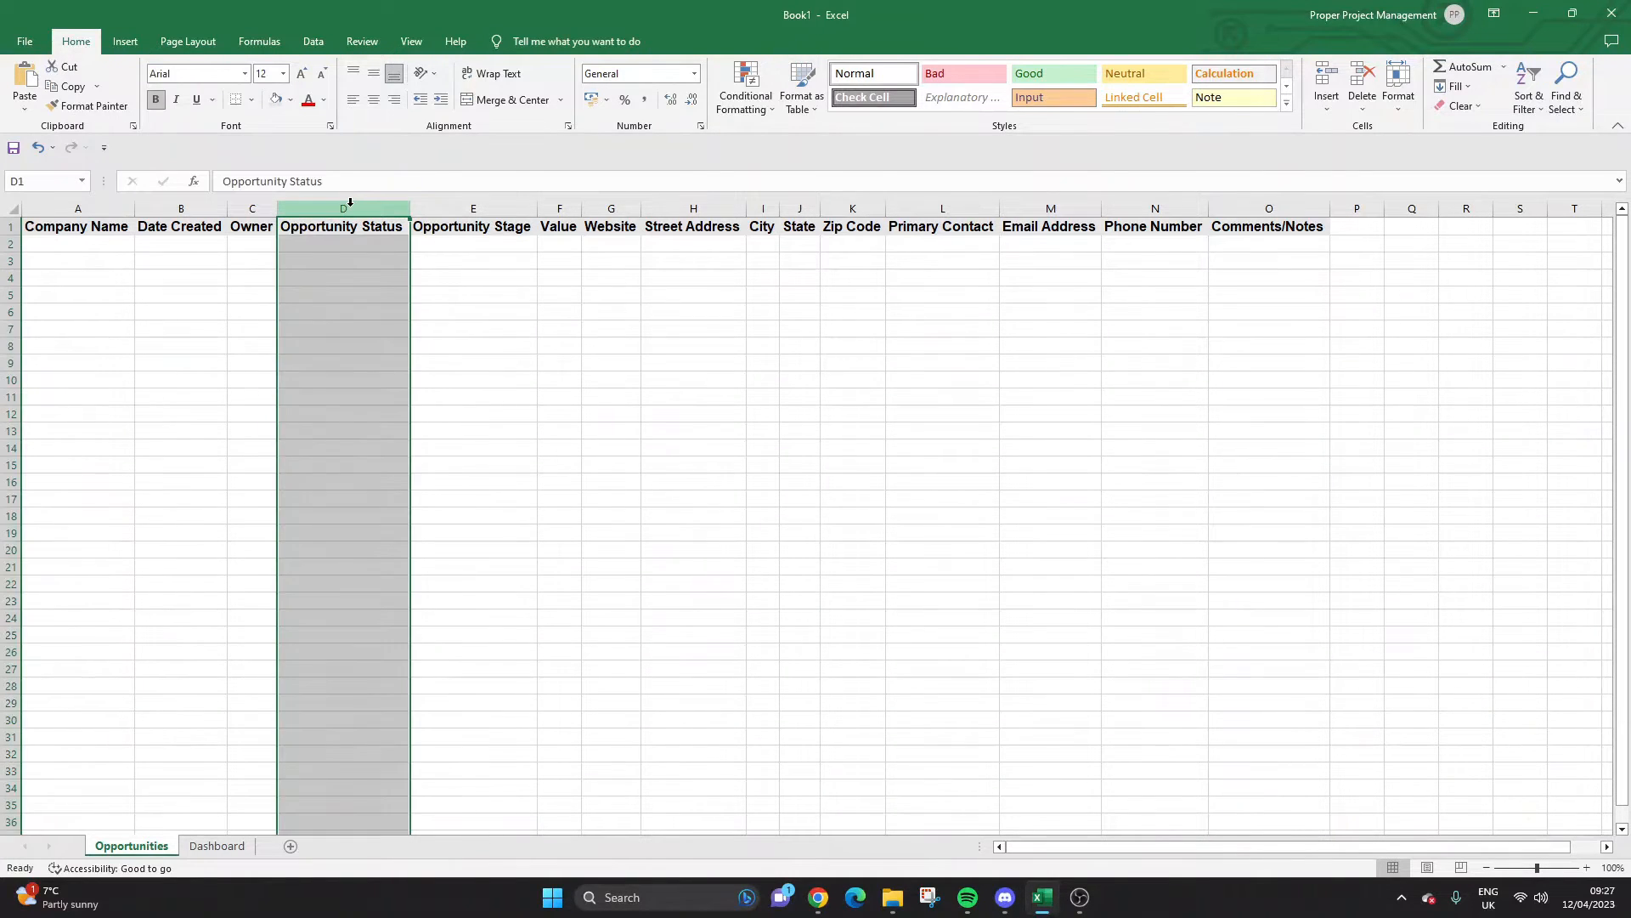
# Add a List data validation to column D with source 'Open, Closed, Won'.
pyautogui.click(315, 42)
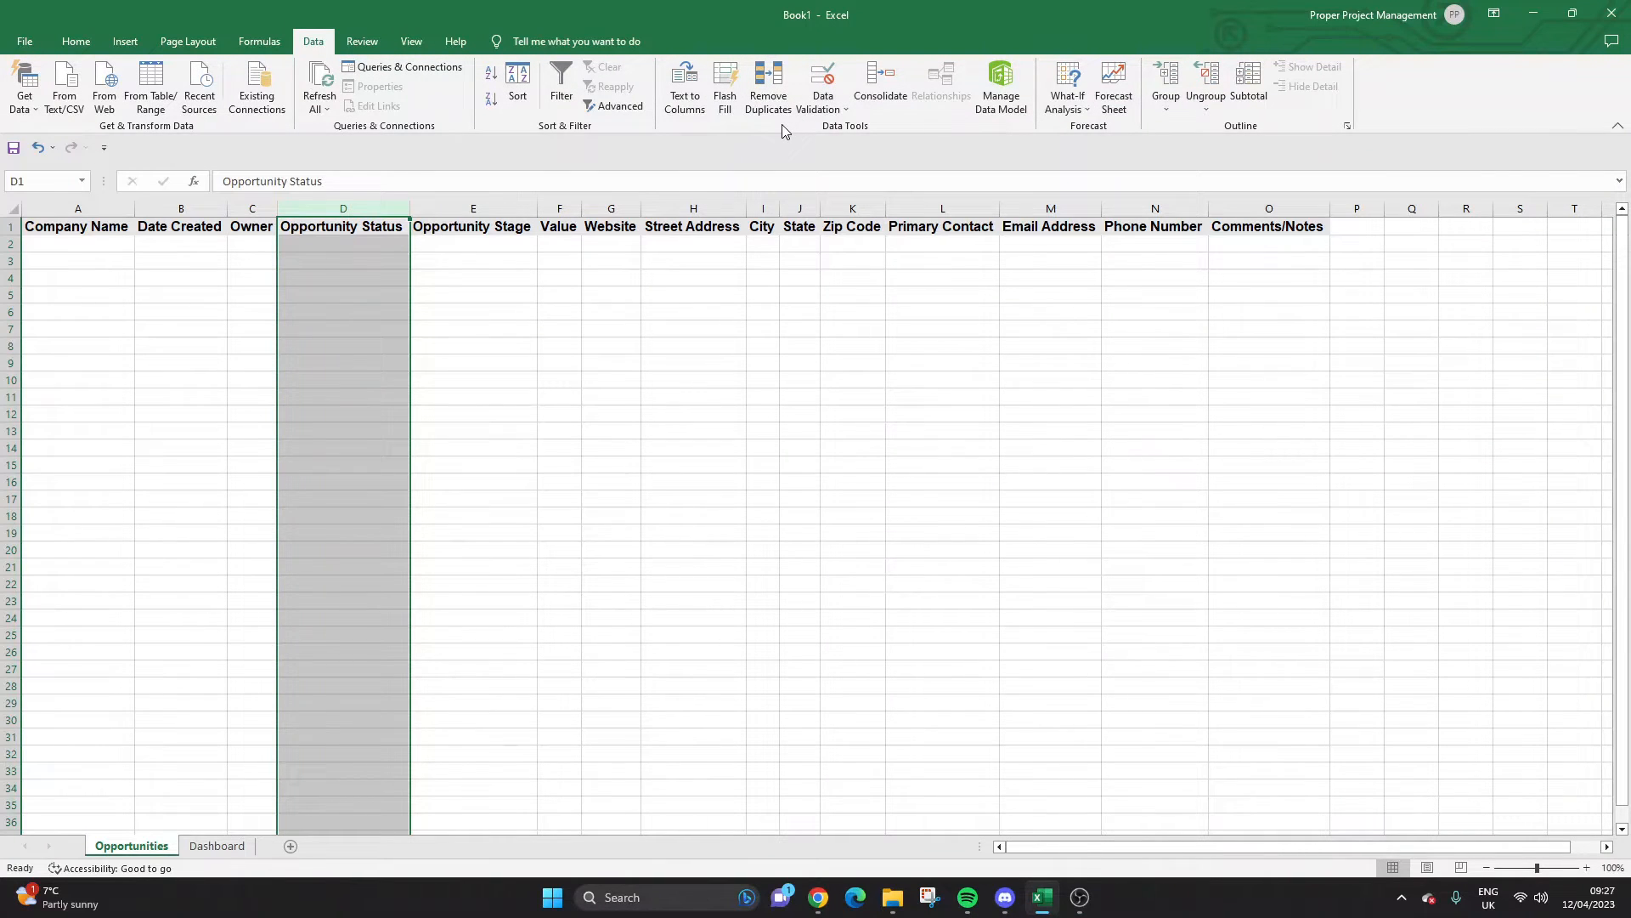
pyautogui.click(846, 113)
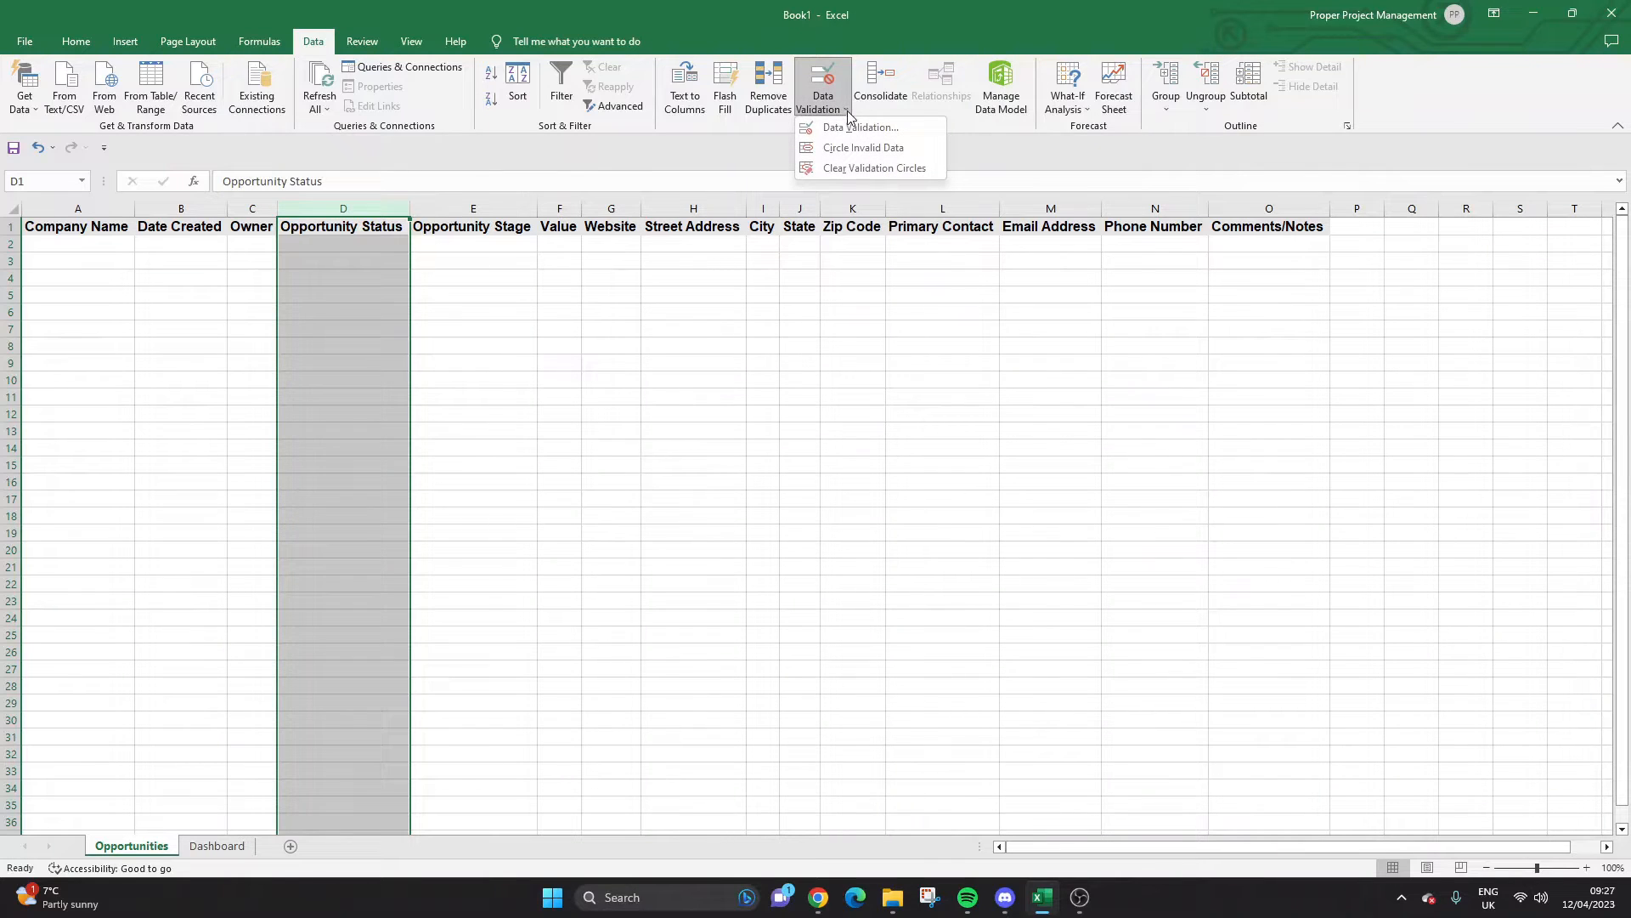
pyautogui.click(845, 129)
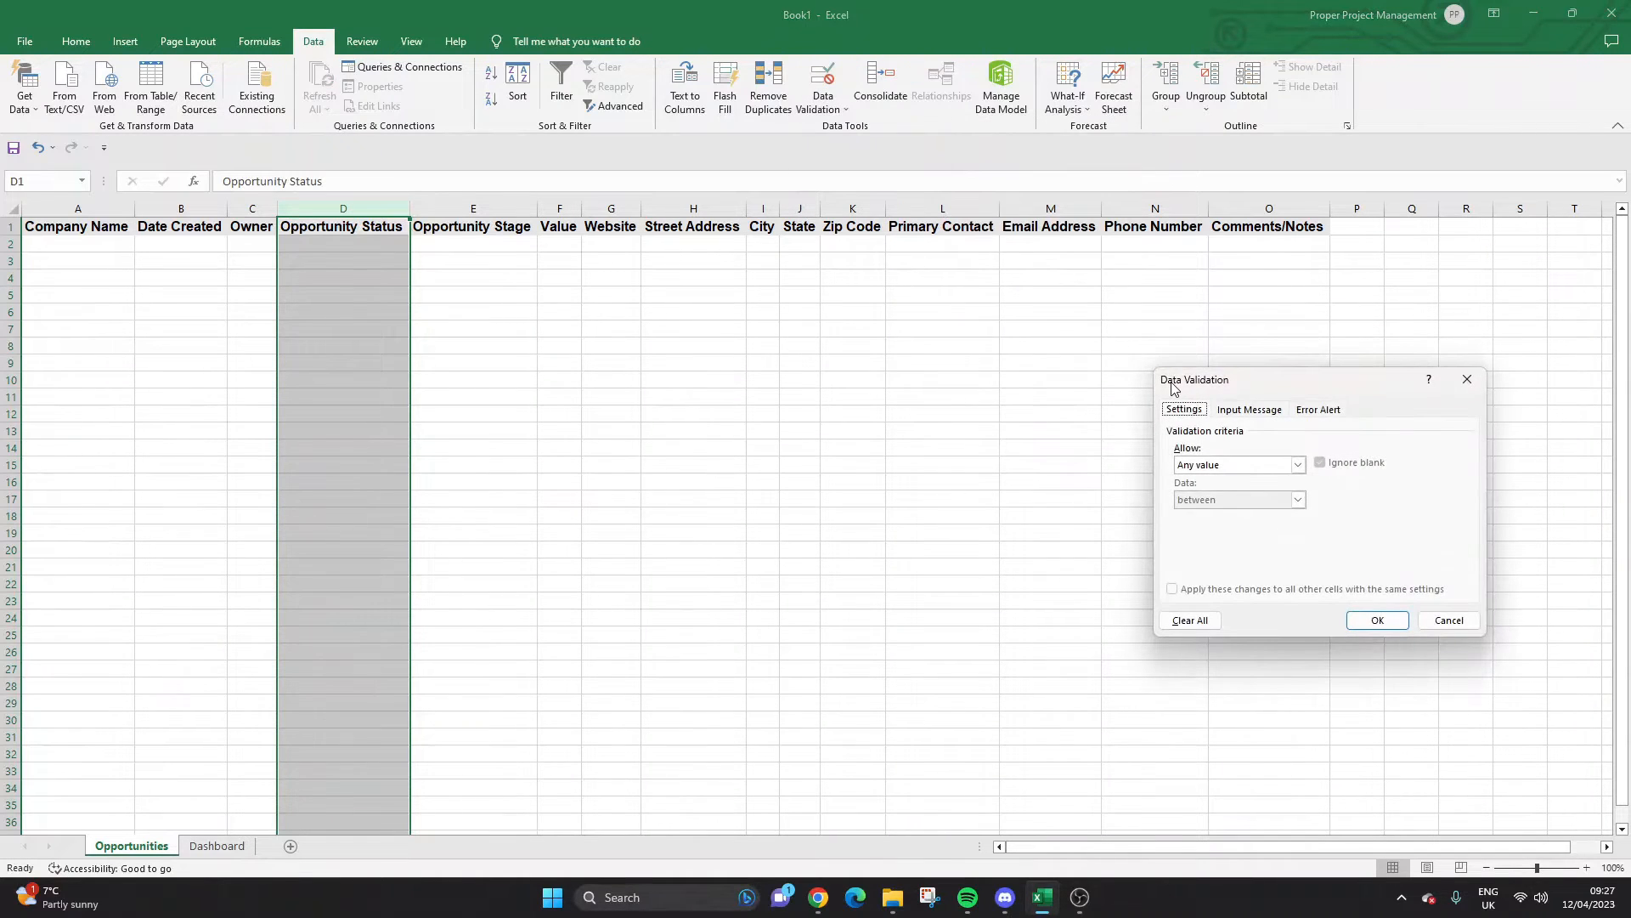
pyautogui.click(1206, 459)
pyautogui.click(1215, 513)
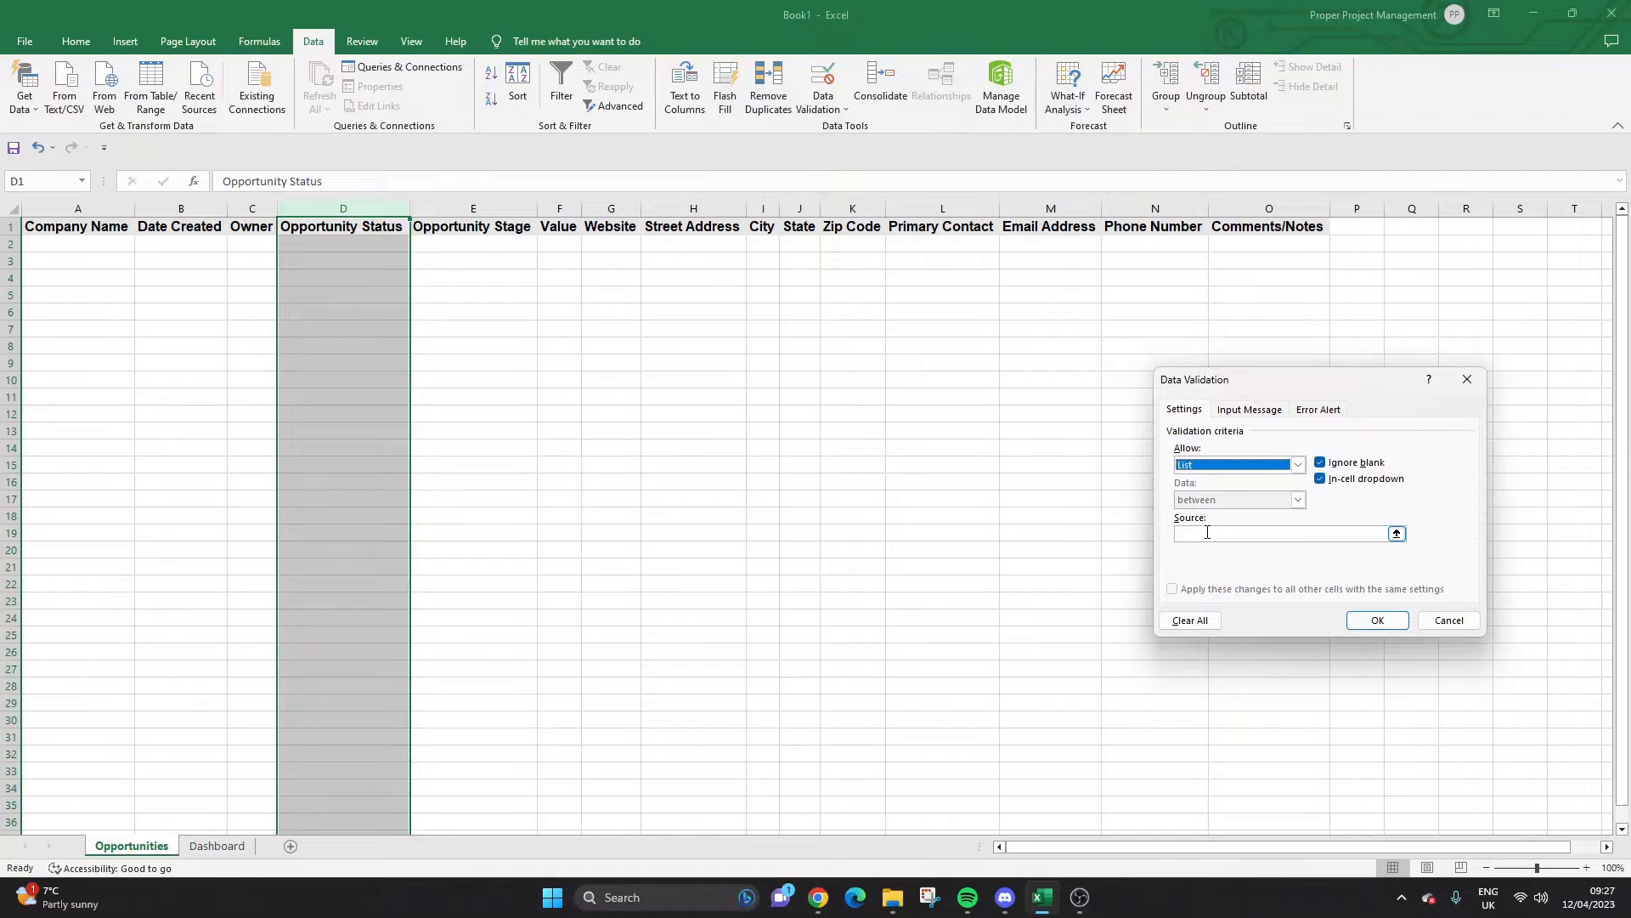
pyautogui.click(1207, 533)
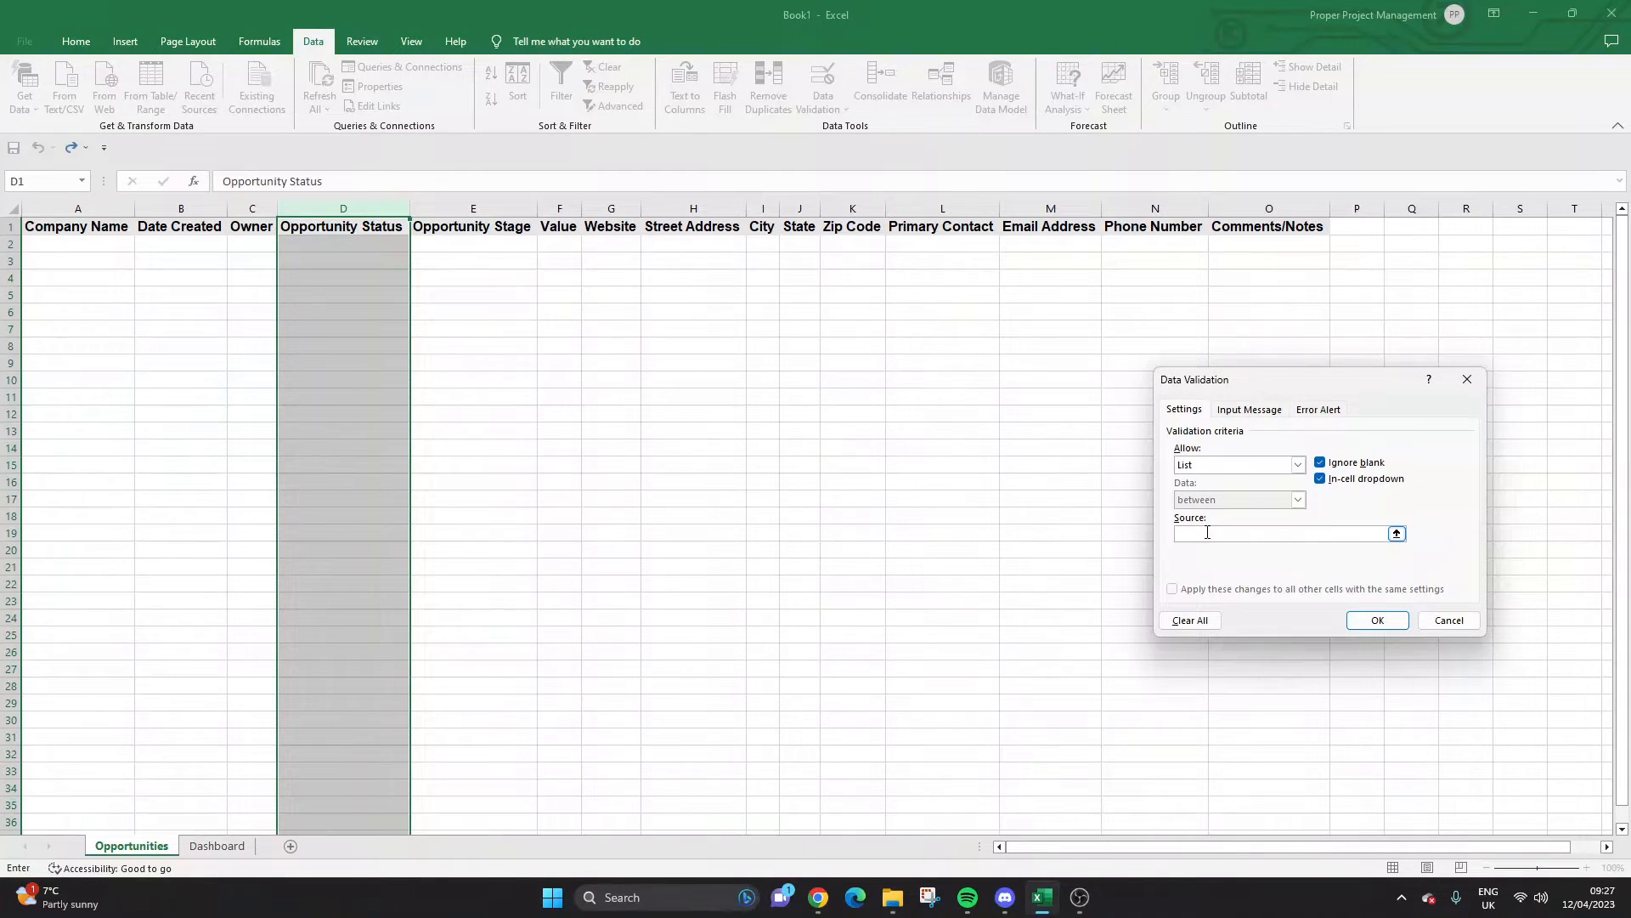
pyautogui.write('Open, Closed, Won')
pyautogui.click(1383, 623)
# Test the status dropdown in several column D cells, closing it without choosing.
pyautogui.click(375, 244)
pyautogui.click(416, 246)
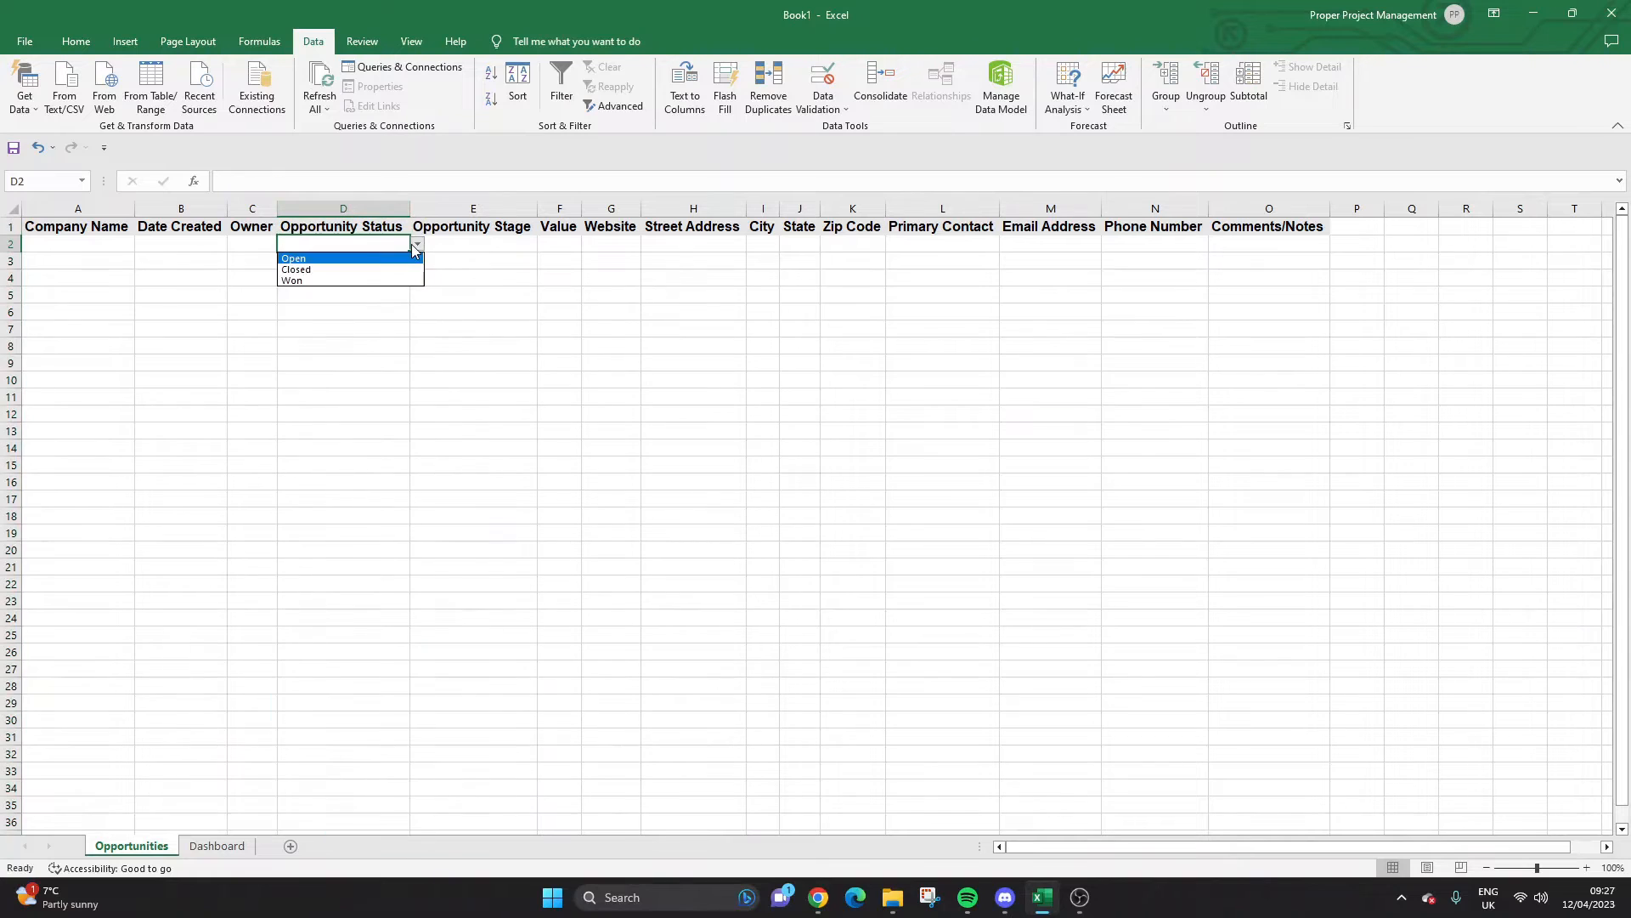
pyautogui.click(413, 246)
pyautogui.click(386, 262)
pyautogui.click(383, 295)
pyautogui.click(383, 328)
pyautogui.click(383, 379)
pyautogui.click(414, 381)
pyautogui.click(352, 259)
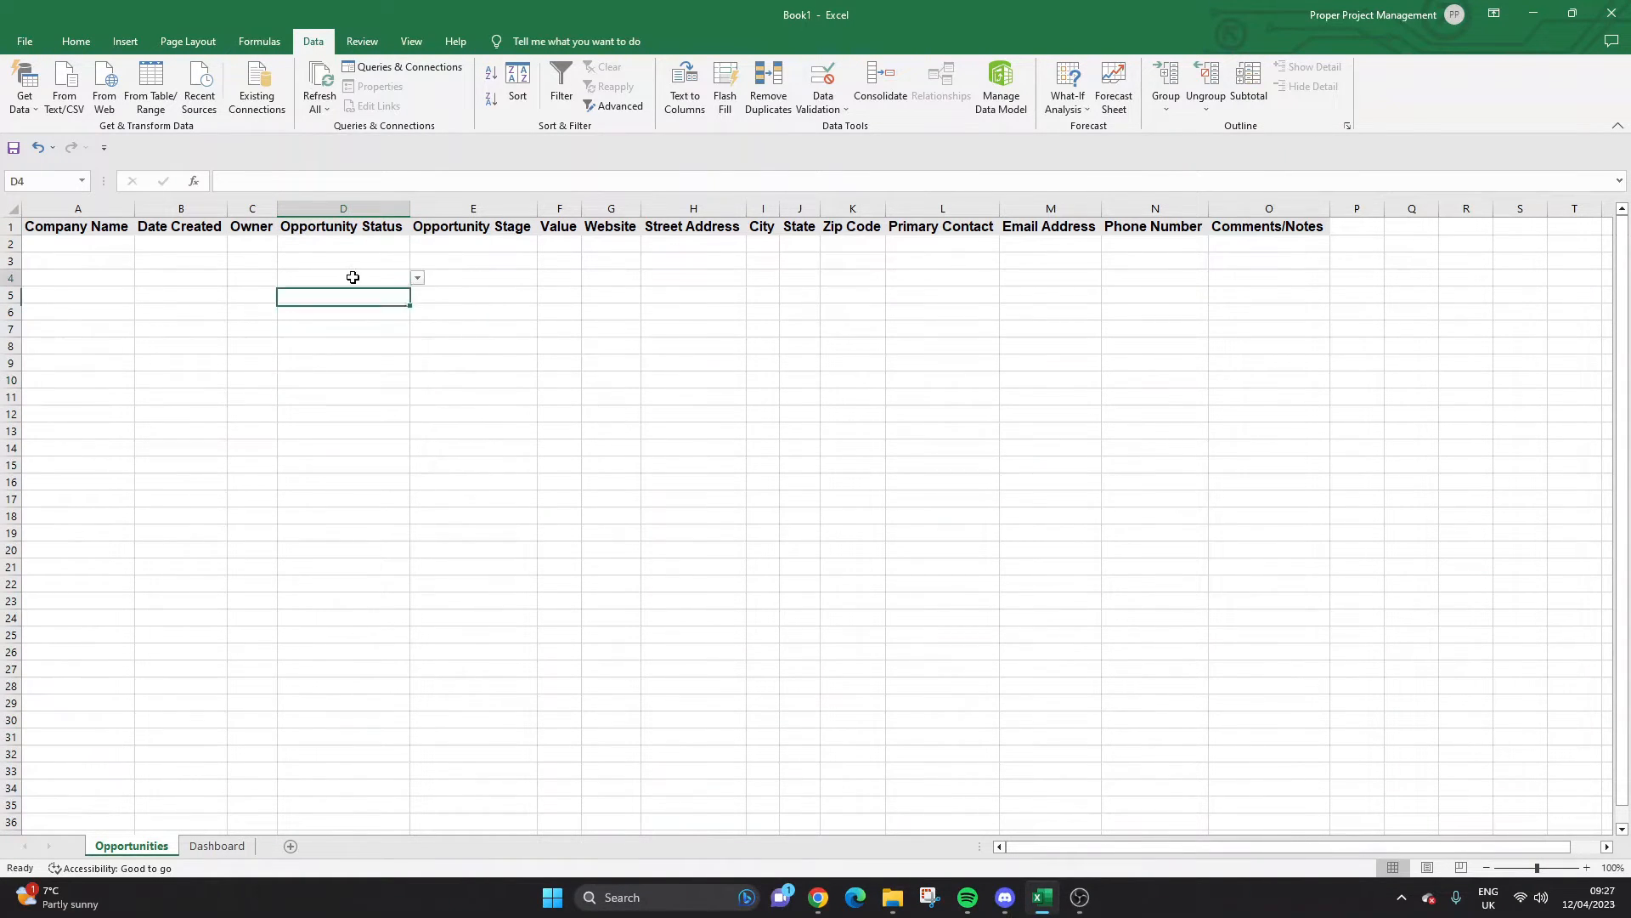
pyautogui.click(346, 228)
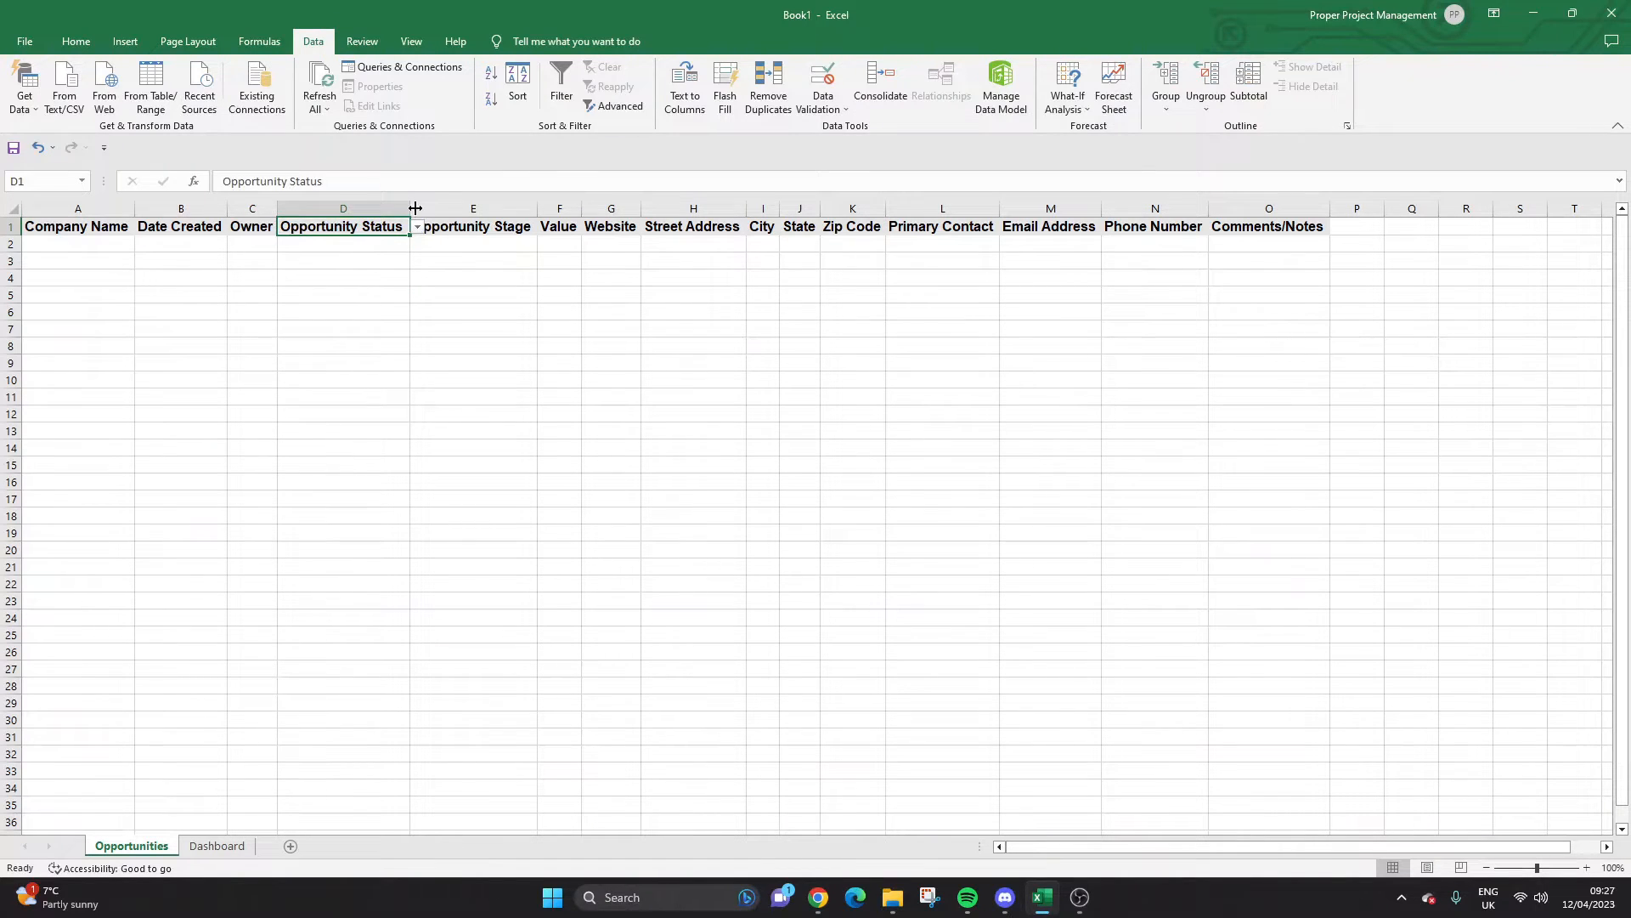
# Set header cell D1's data validation to Any value, removing its status drop-down.
pyautogui.click(339, 208)
pyautogui.click(340, 230)
pyautogui.click(843, 109)
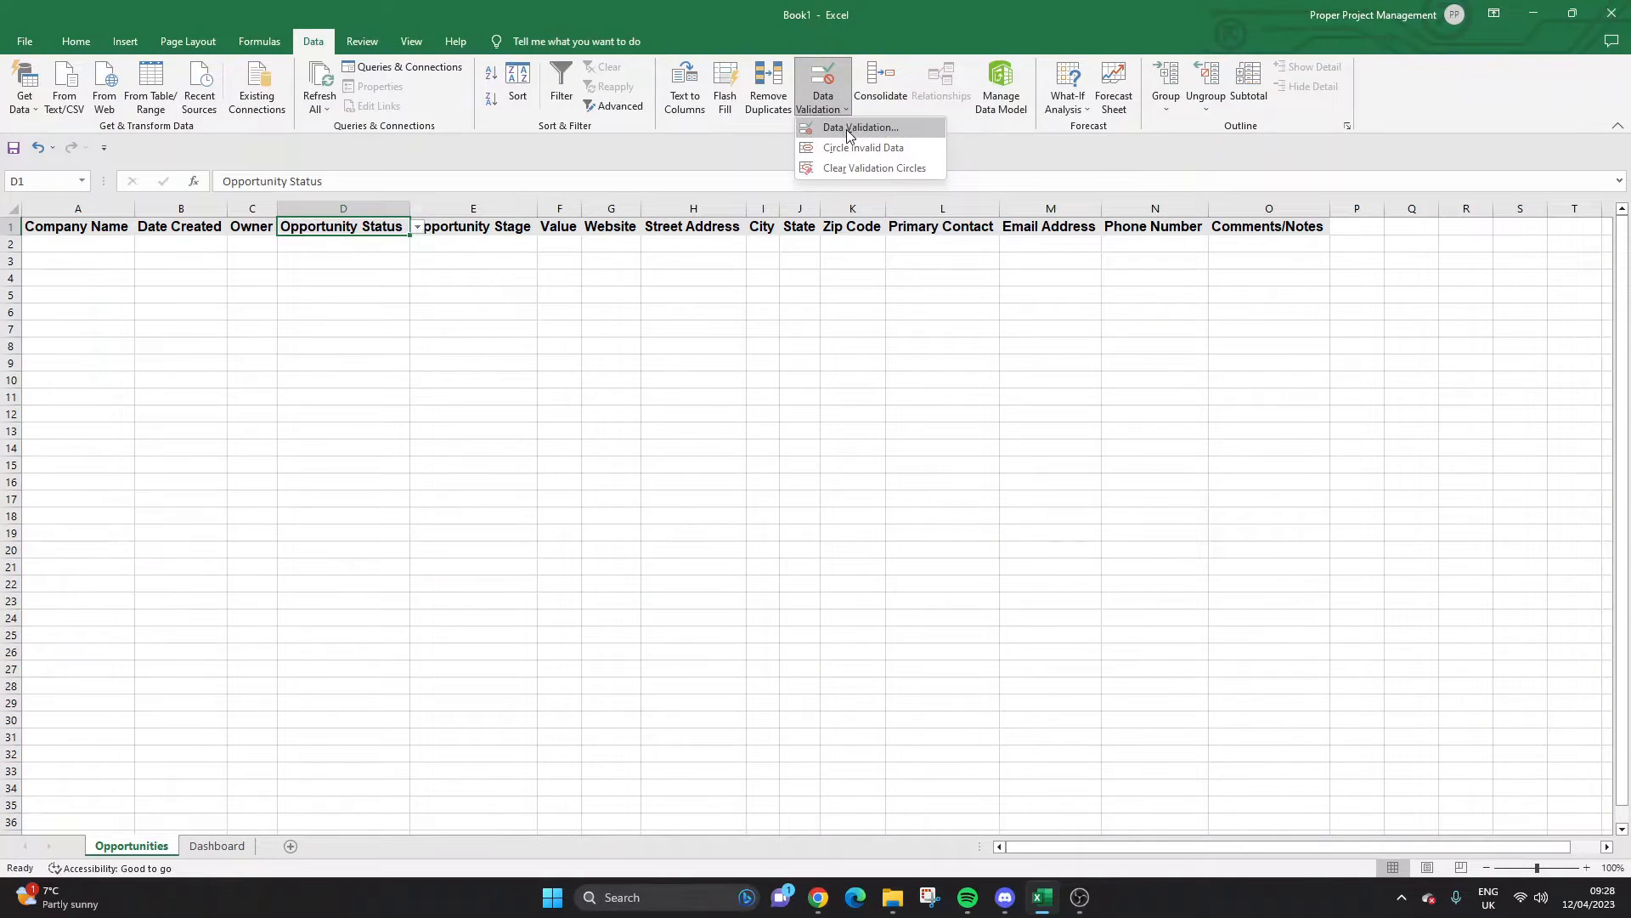
pyautogui.click(853, 128)
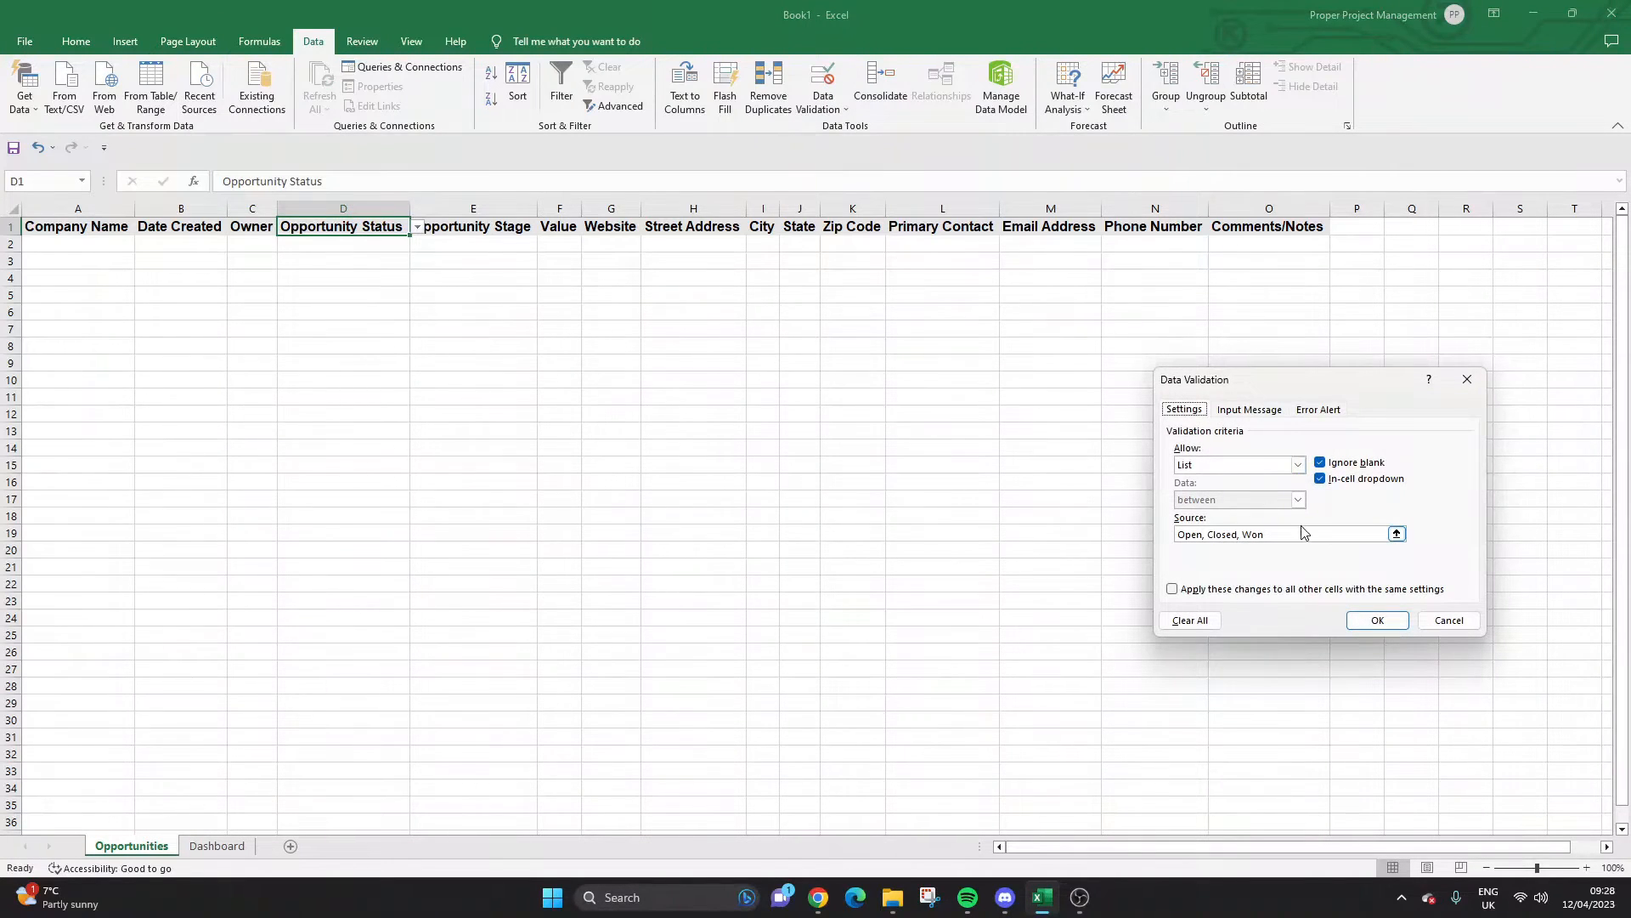
pyautogui.click(1298, 465)
pyautogui.click(1270, 482)
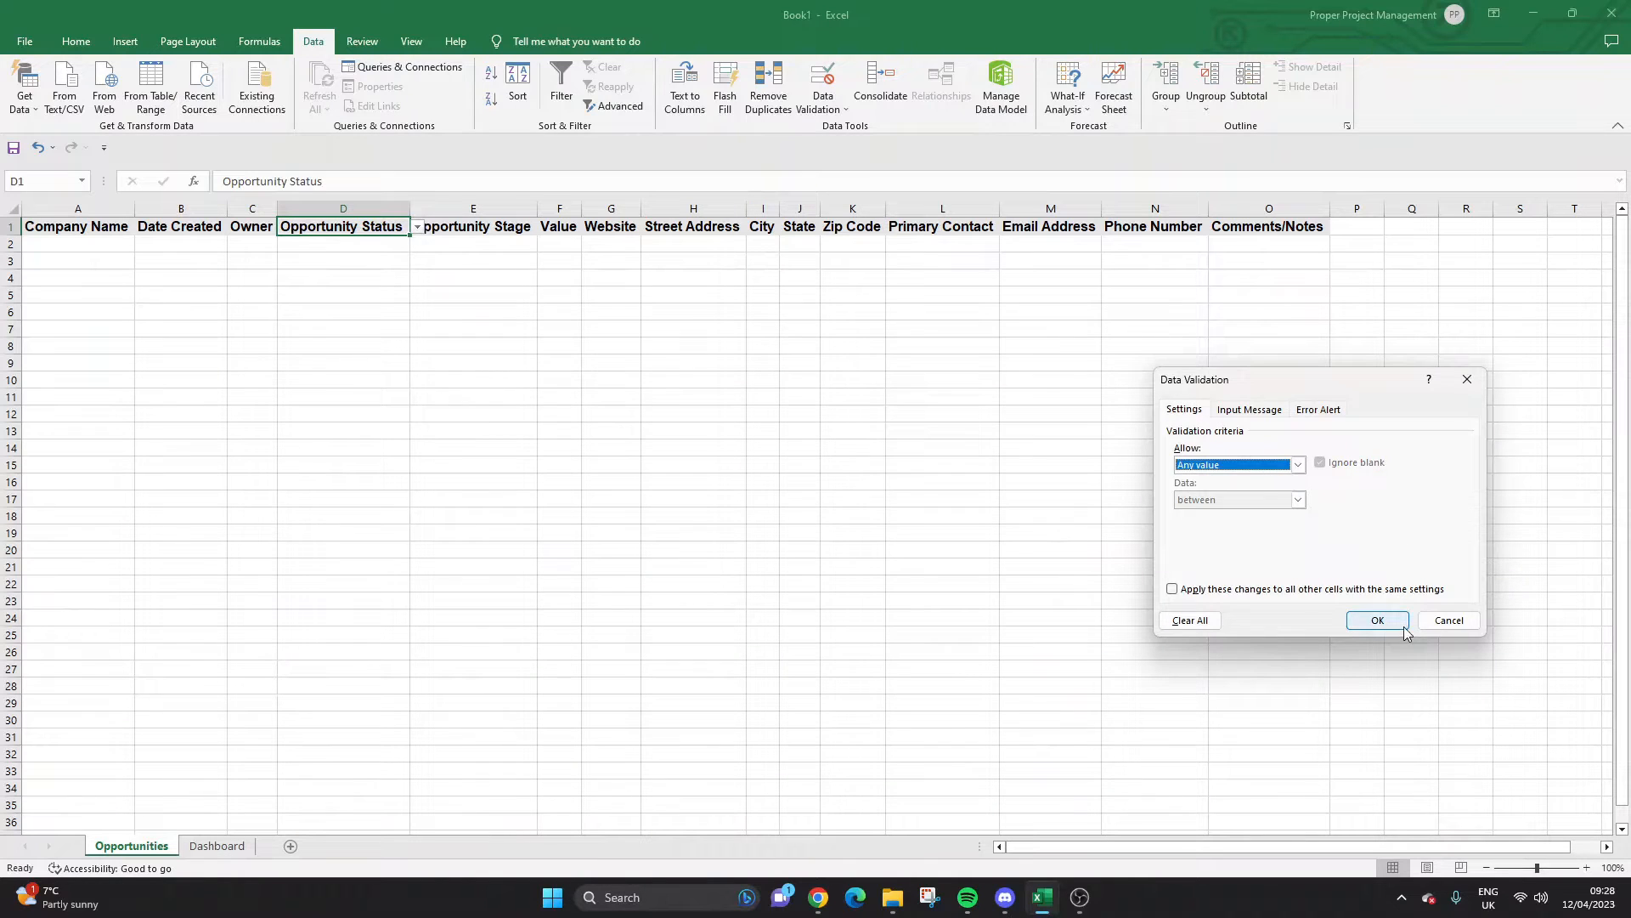
pyautogui.click(1394, 624)
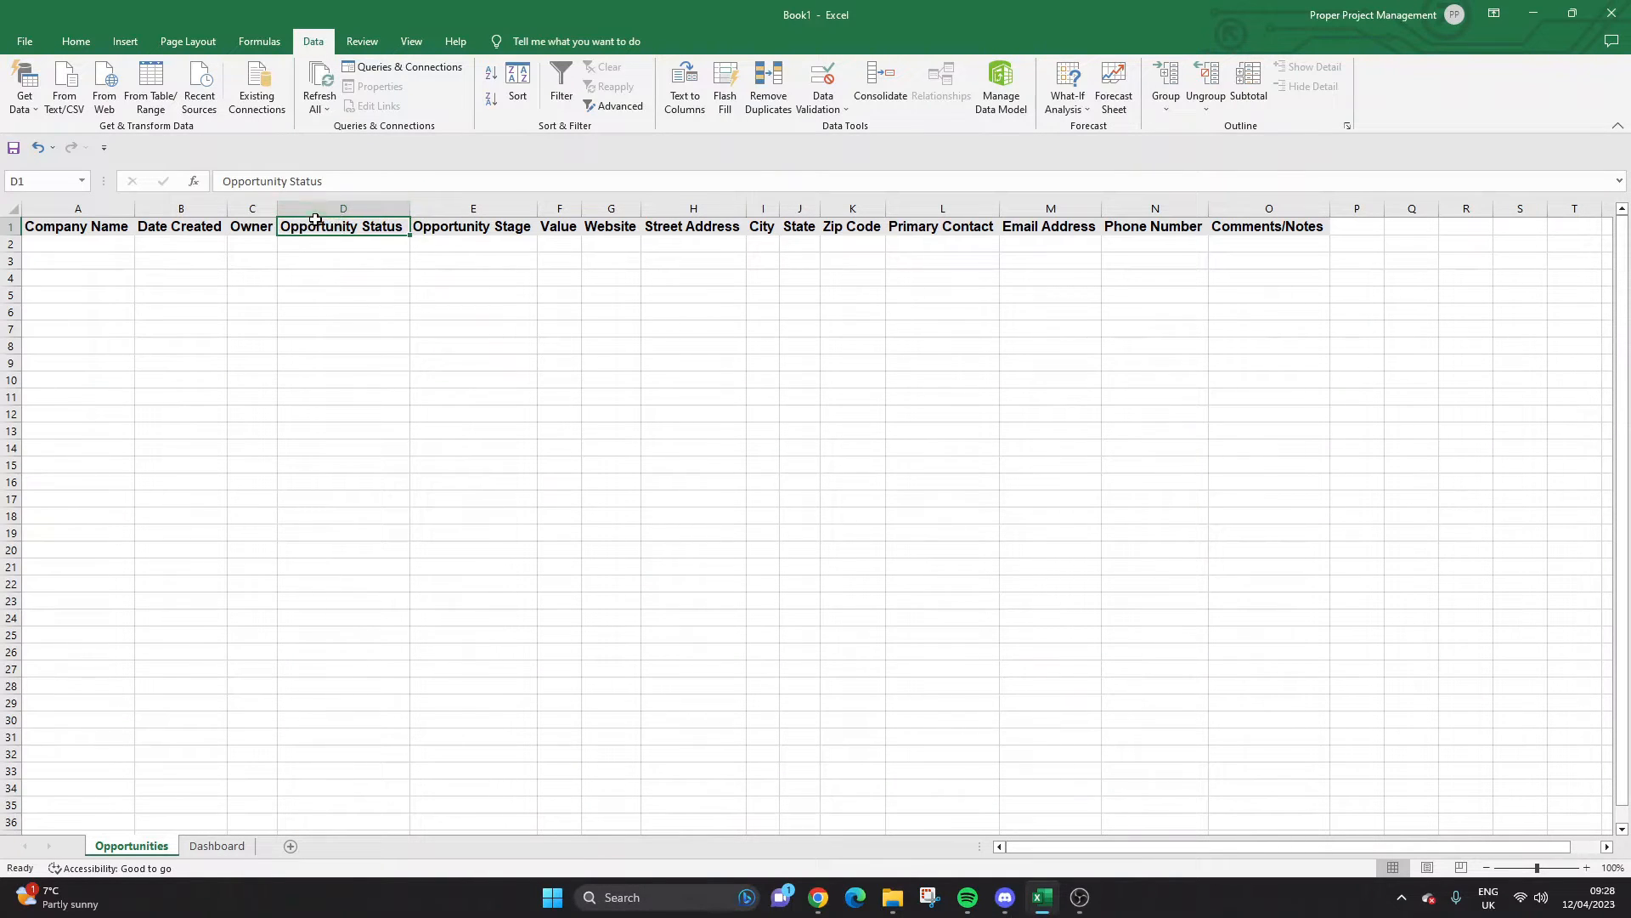
# Check that the Opportunity Status cells below the header still offer the drop-down.
pyautogui.click(350, 245)
pyautogui.click(357, 264)
pyautogui.click(356, 329)
pyautogui.click(353, 426)
pyautogui.click(349, 566)
pyautogui.click(346, 668)
pyautogui.click(350, 752)
pyautogui.click(363, 481)
pyautogui.click(364, 292)
pyautogui.click(370, 245)
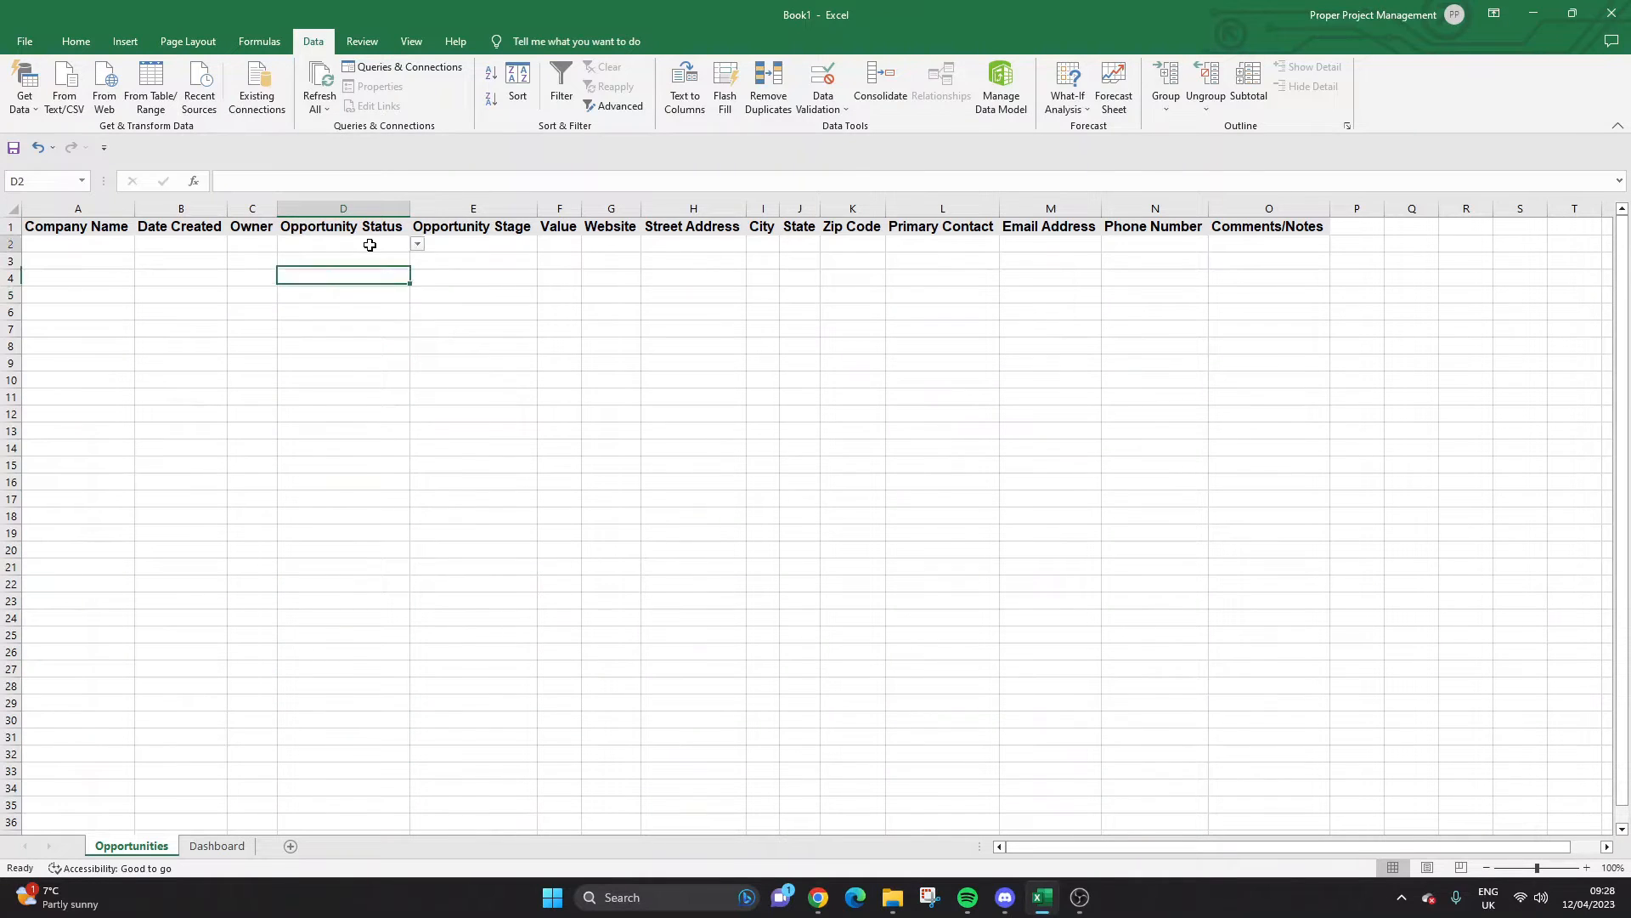
# Give column E a list validation of stages: Unqualified, Qualified, Follow-up, Demo, Negotiation, Won….
pyautogui.click(470, 205)
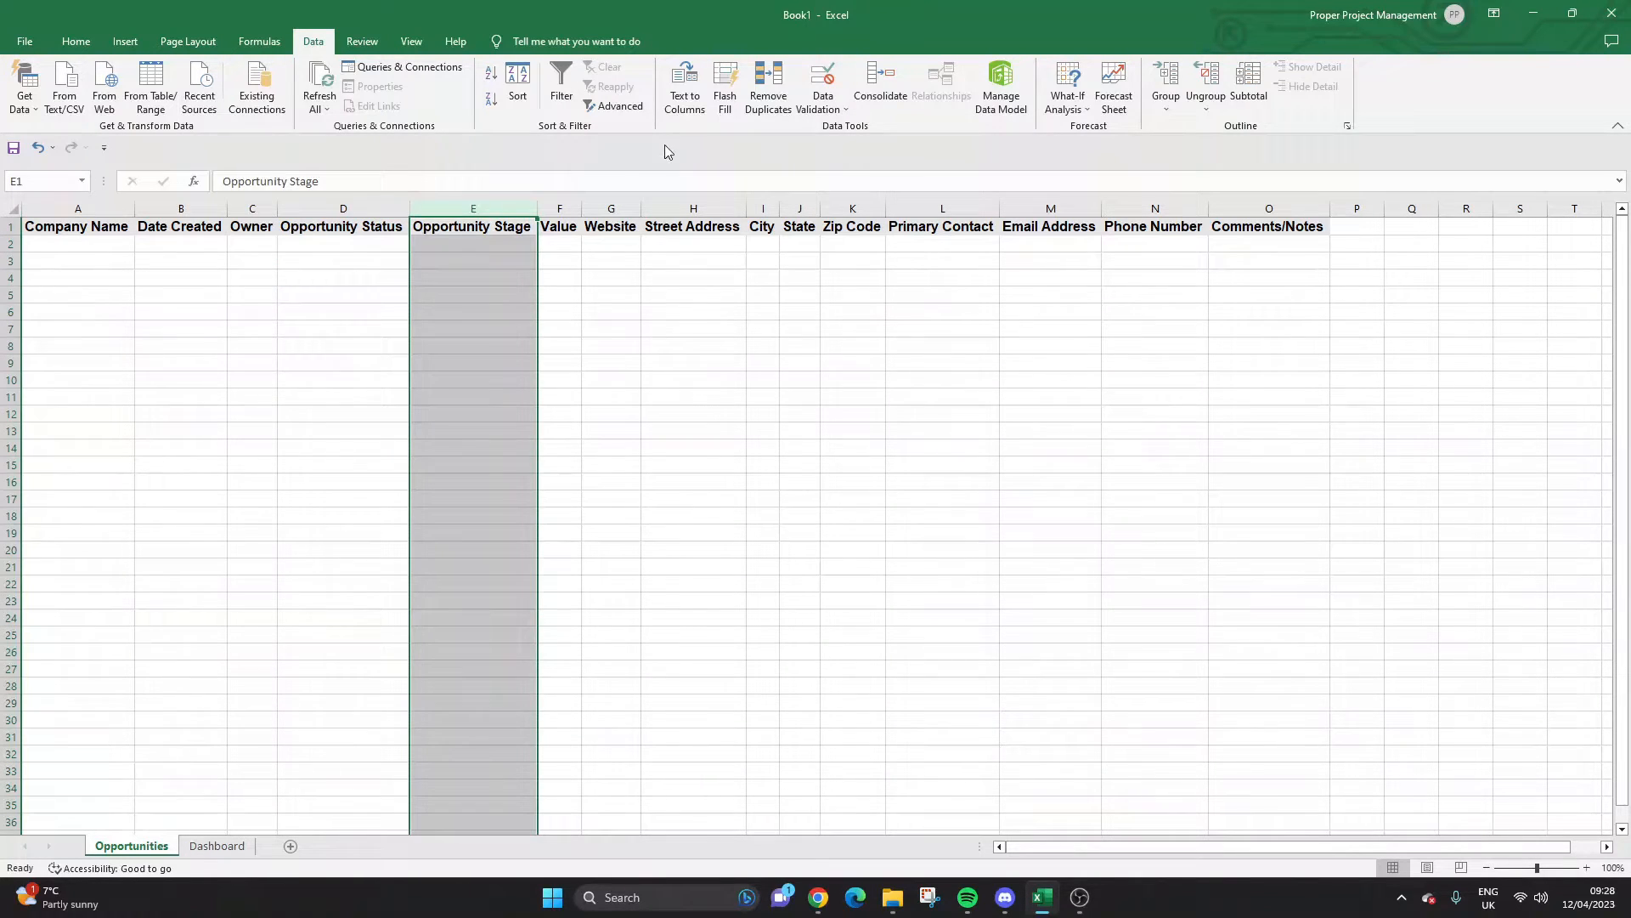
pyautogui.click(839, 110)
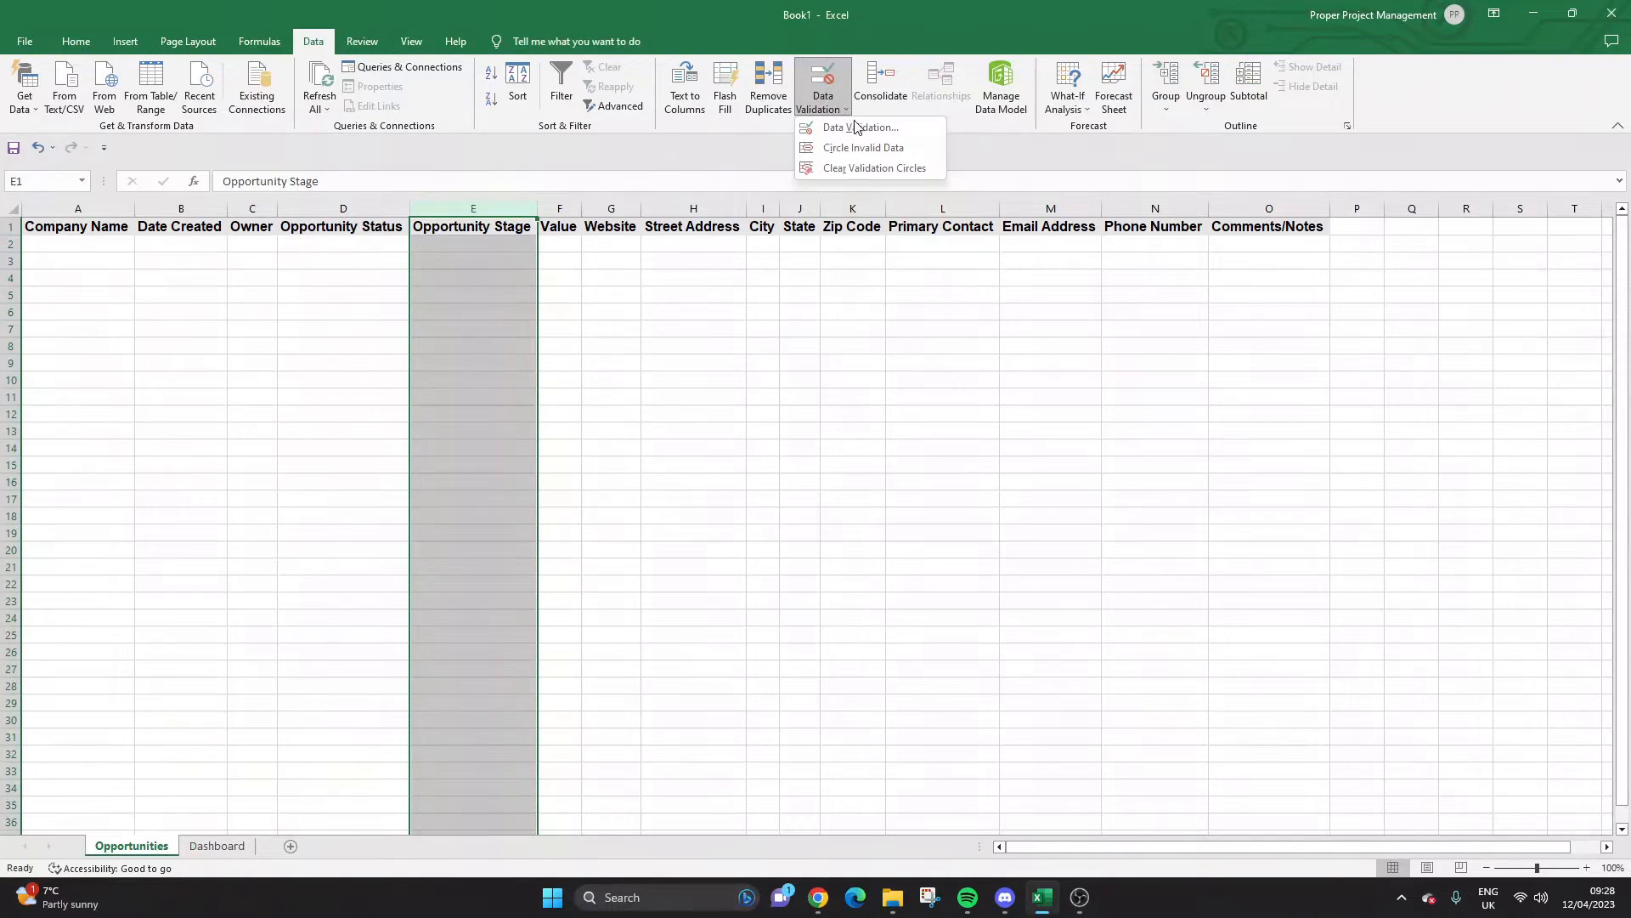
pyautogui.click(860, 128)
pyautogui.click(1228, 465)
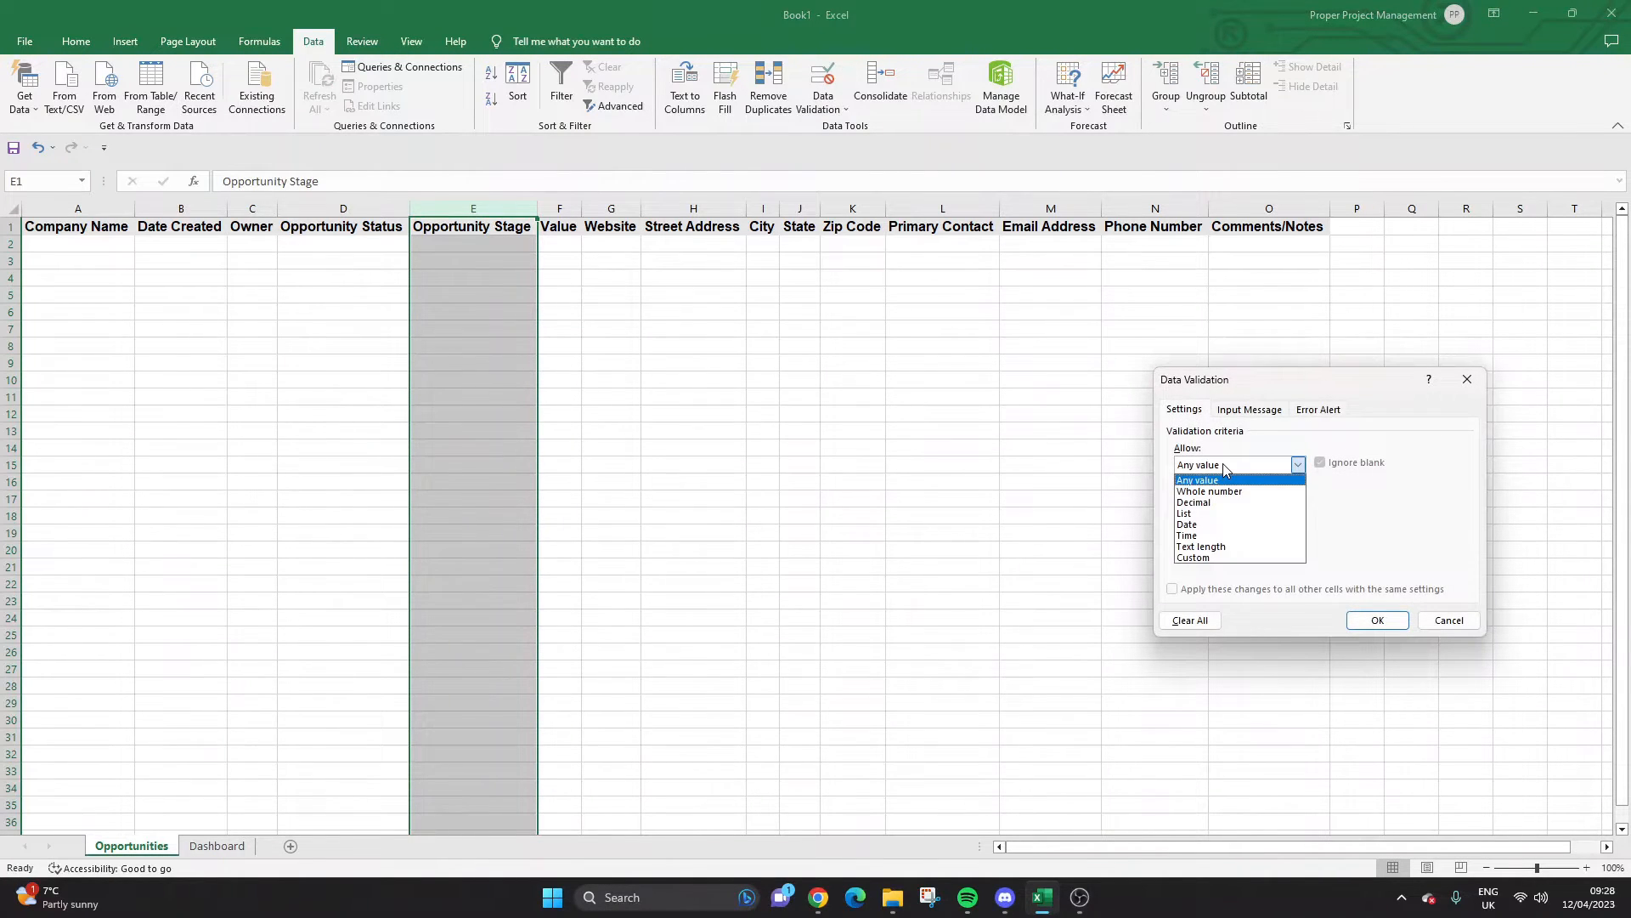
pyautogui.click(1224, 513)
pyautogui.click(1226, 532)
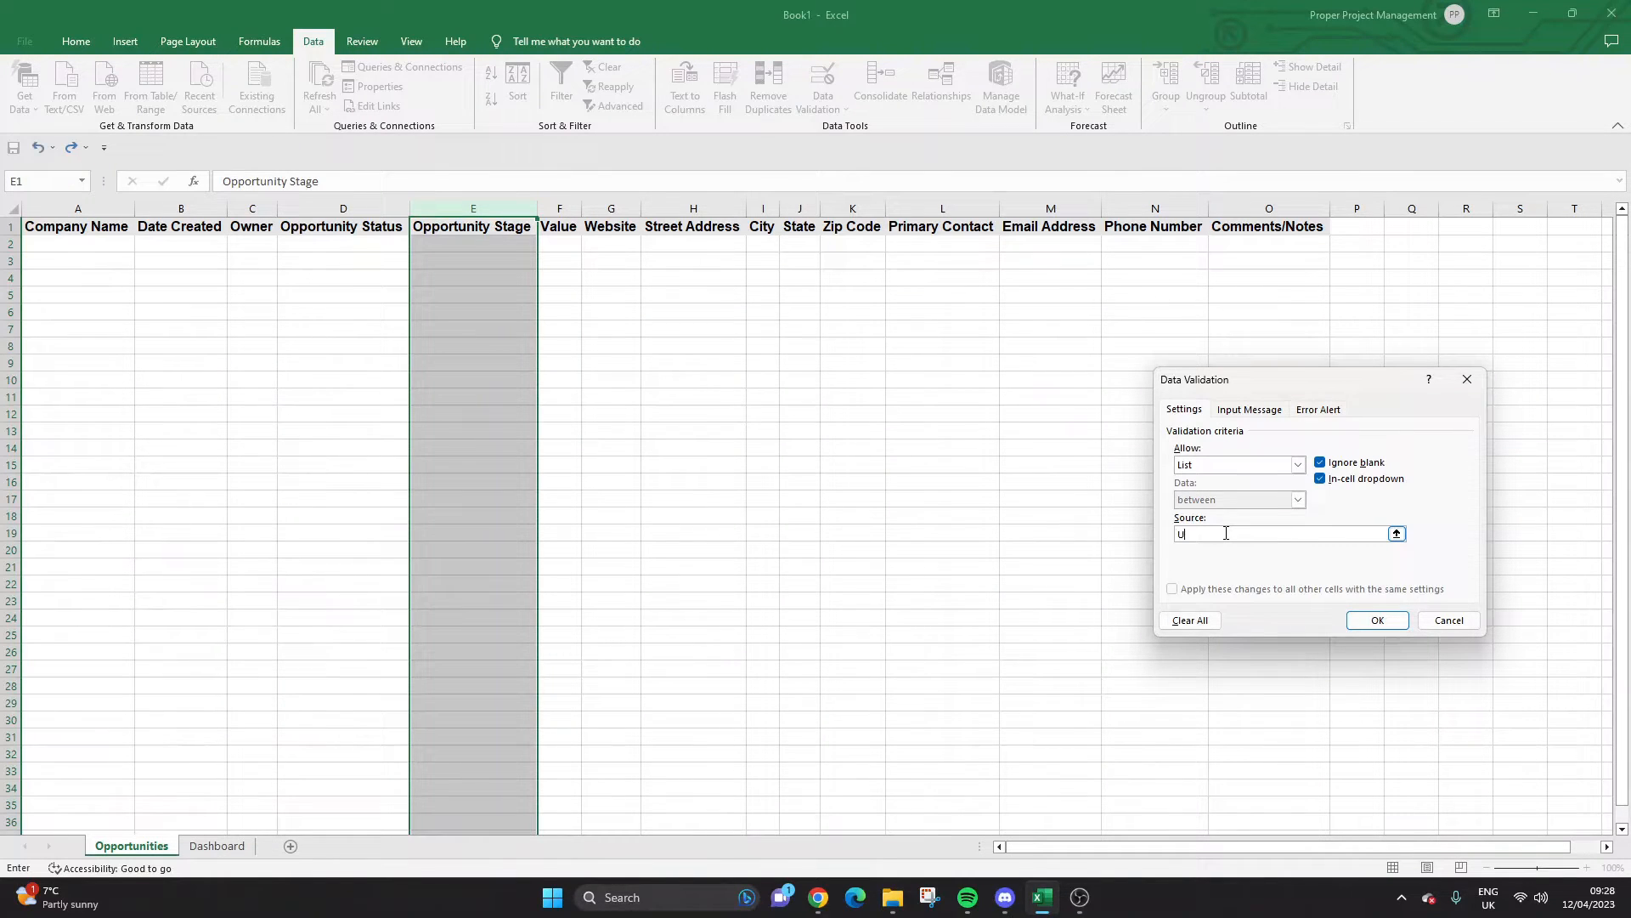
pyautogui.write('Unqualified, ')
pyautogui.write('Qualified, ')
pyautogui.write('Followu')
pyautogui.write('p, Demo')
pyautogui.write(', Negot')
pyautogui.press('BackSpace')
pyautogui.press('BackSpace')
pyautogui.press('BackSpace')
pyautogui.press('BackSpace')
pyautogui.press('BackSpace')
pyautogui.write('Won, L')
pyautogui.click(1372, 620)
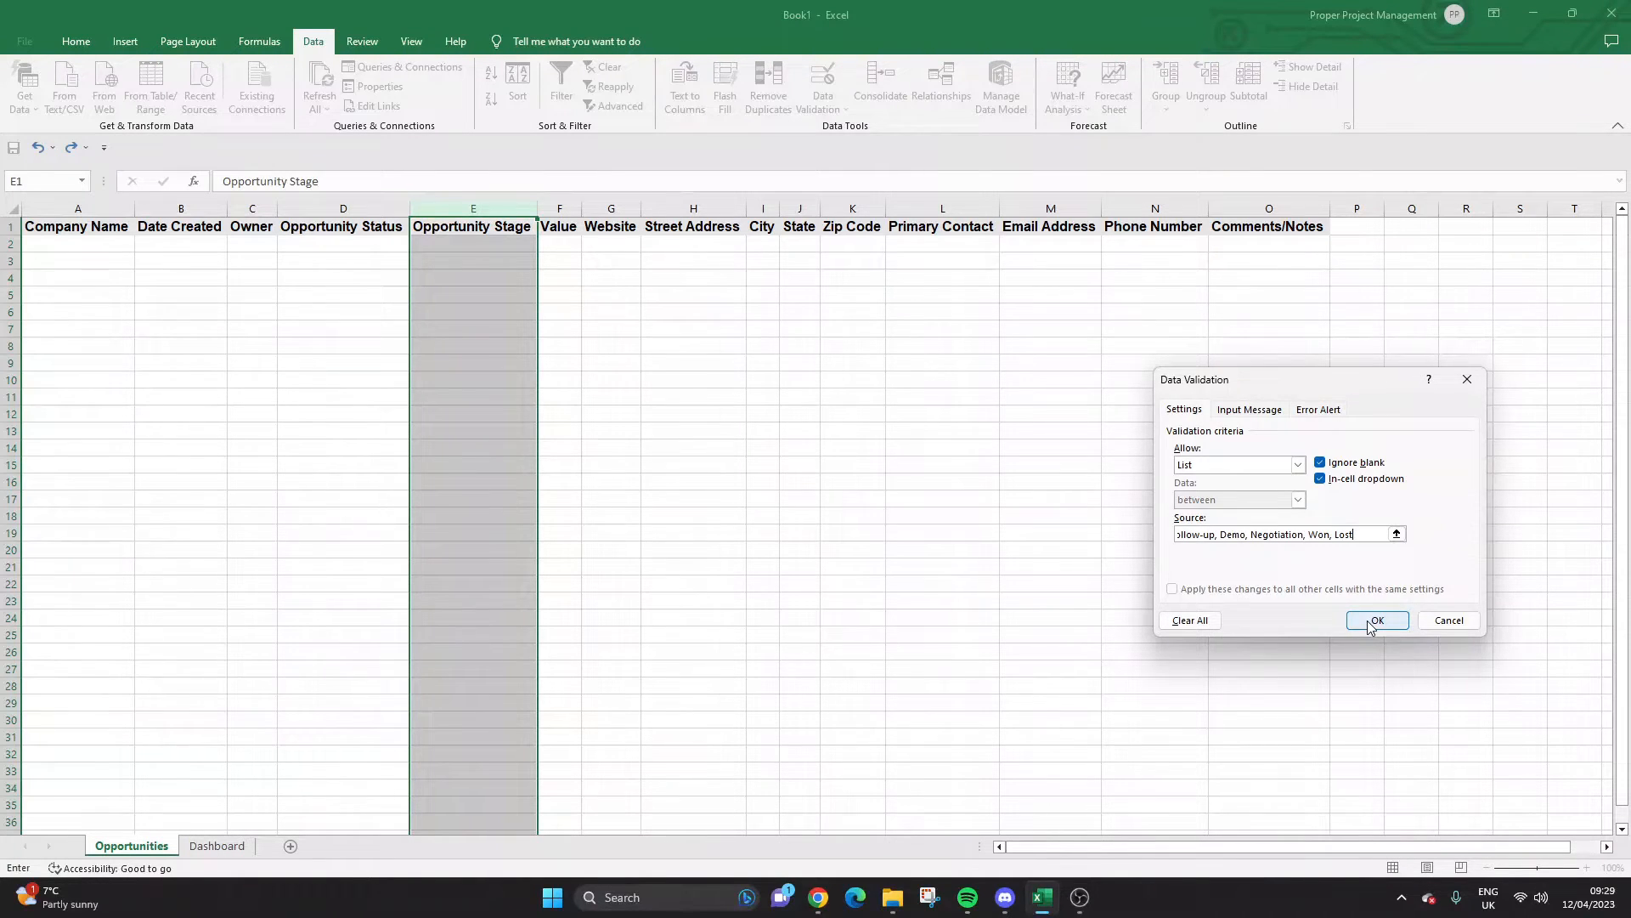
# Correct the misspelled Negotiation entry in column E's stage list.
pyautogui.click(525, 244)
pyautogui.click(545, 245)
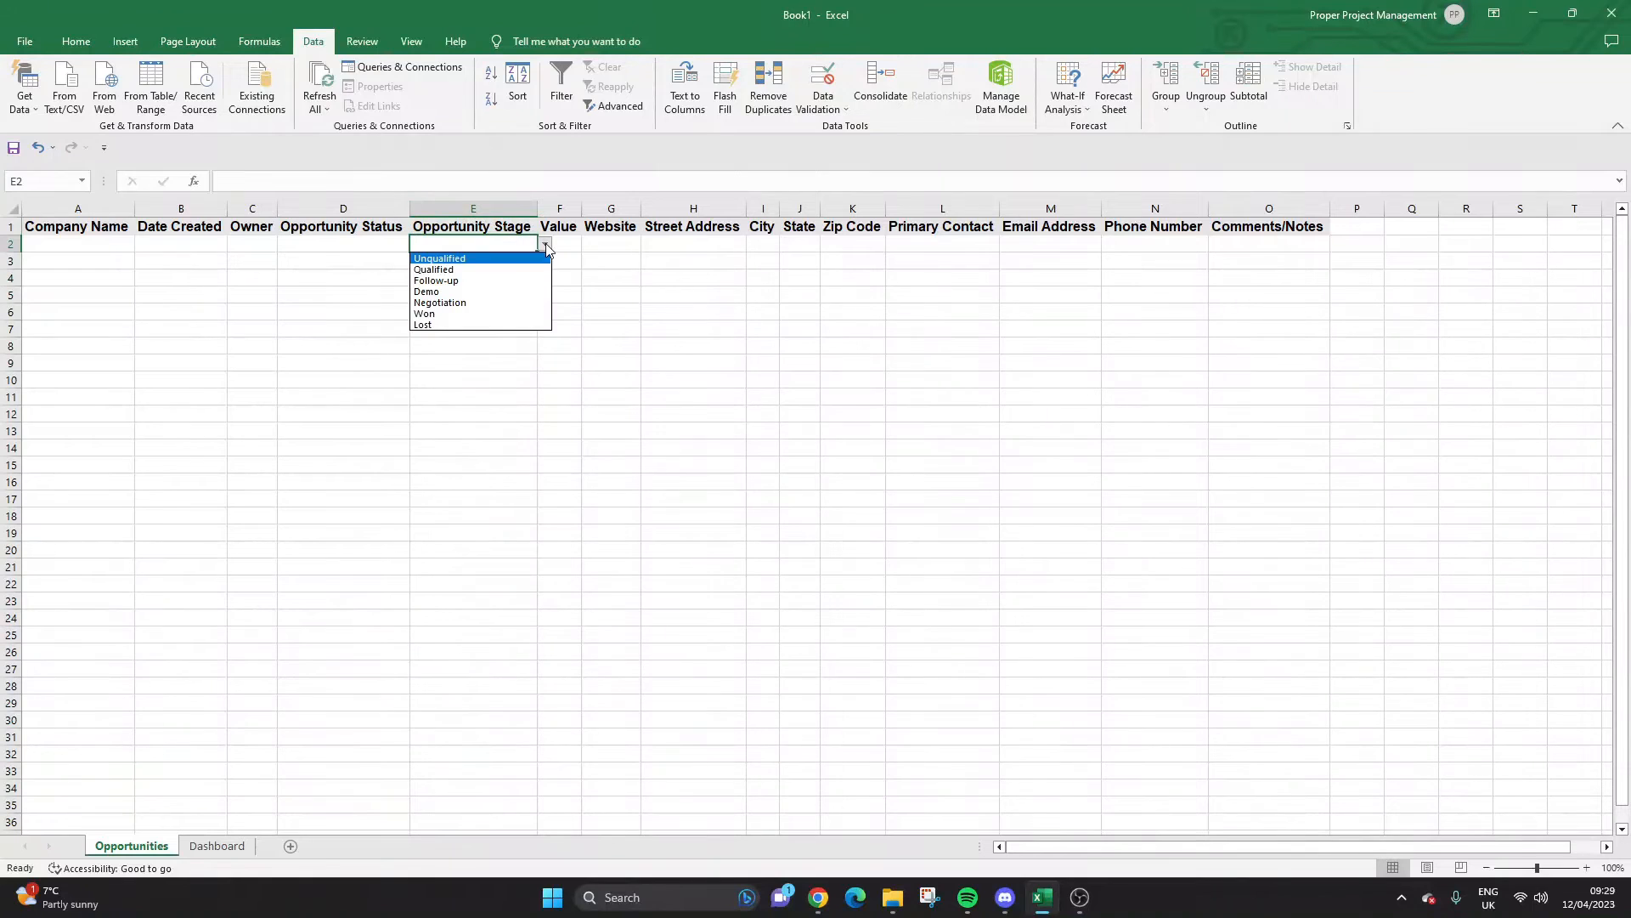
pyautogui.click(546, 243)
pyautogui.click(473, 209)
pyautogui.click(846, 110)
pyautogui.click(871, 133)
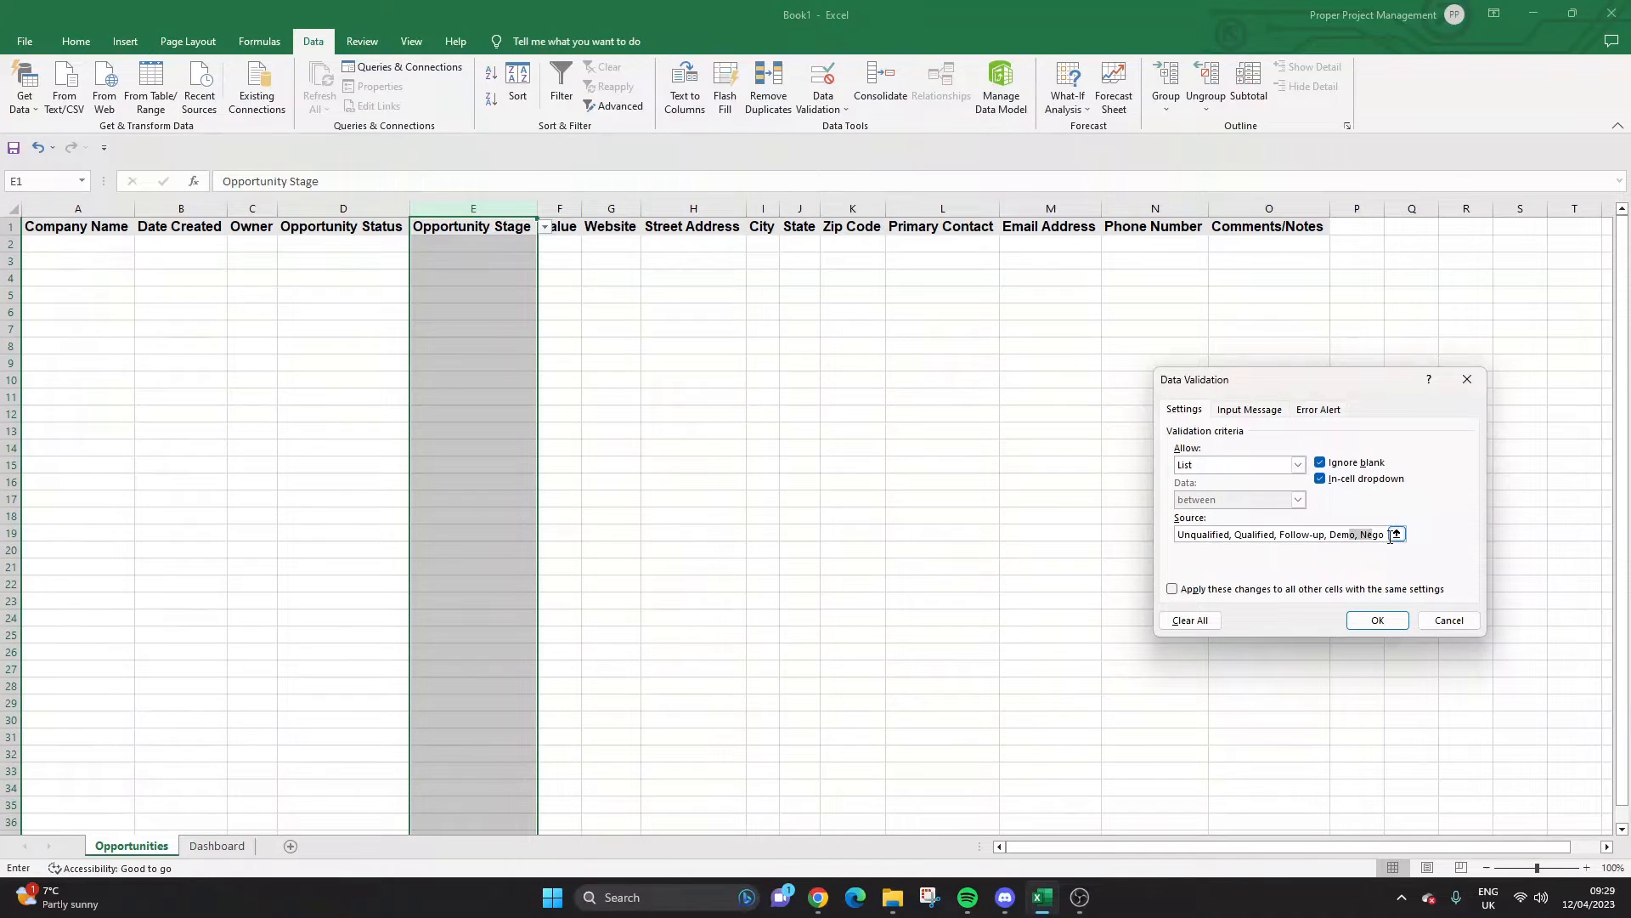
pyautogui.click(1359, 534)
pyautogui.doubleClick(1356, 533)
pyautogui.write('Negot')
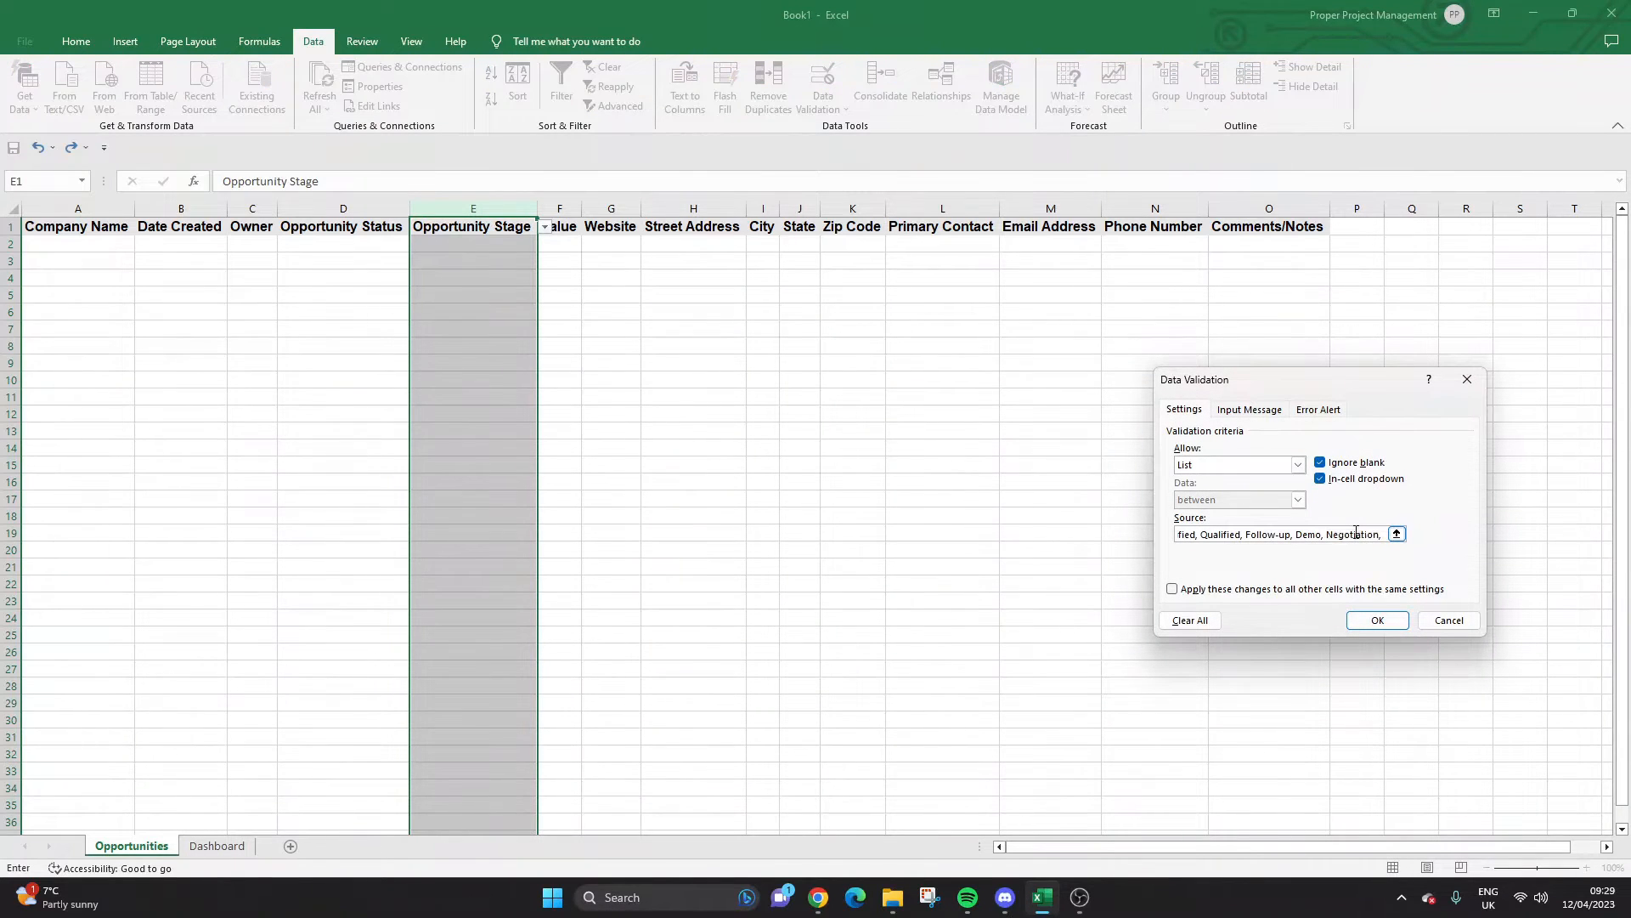
pyautogui.write('iation')
pyautogui.click(1377, 620)
# Set header cell E1's validation to Any value so it has no stage drop-down.
pyautogui.click(514, 247)
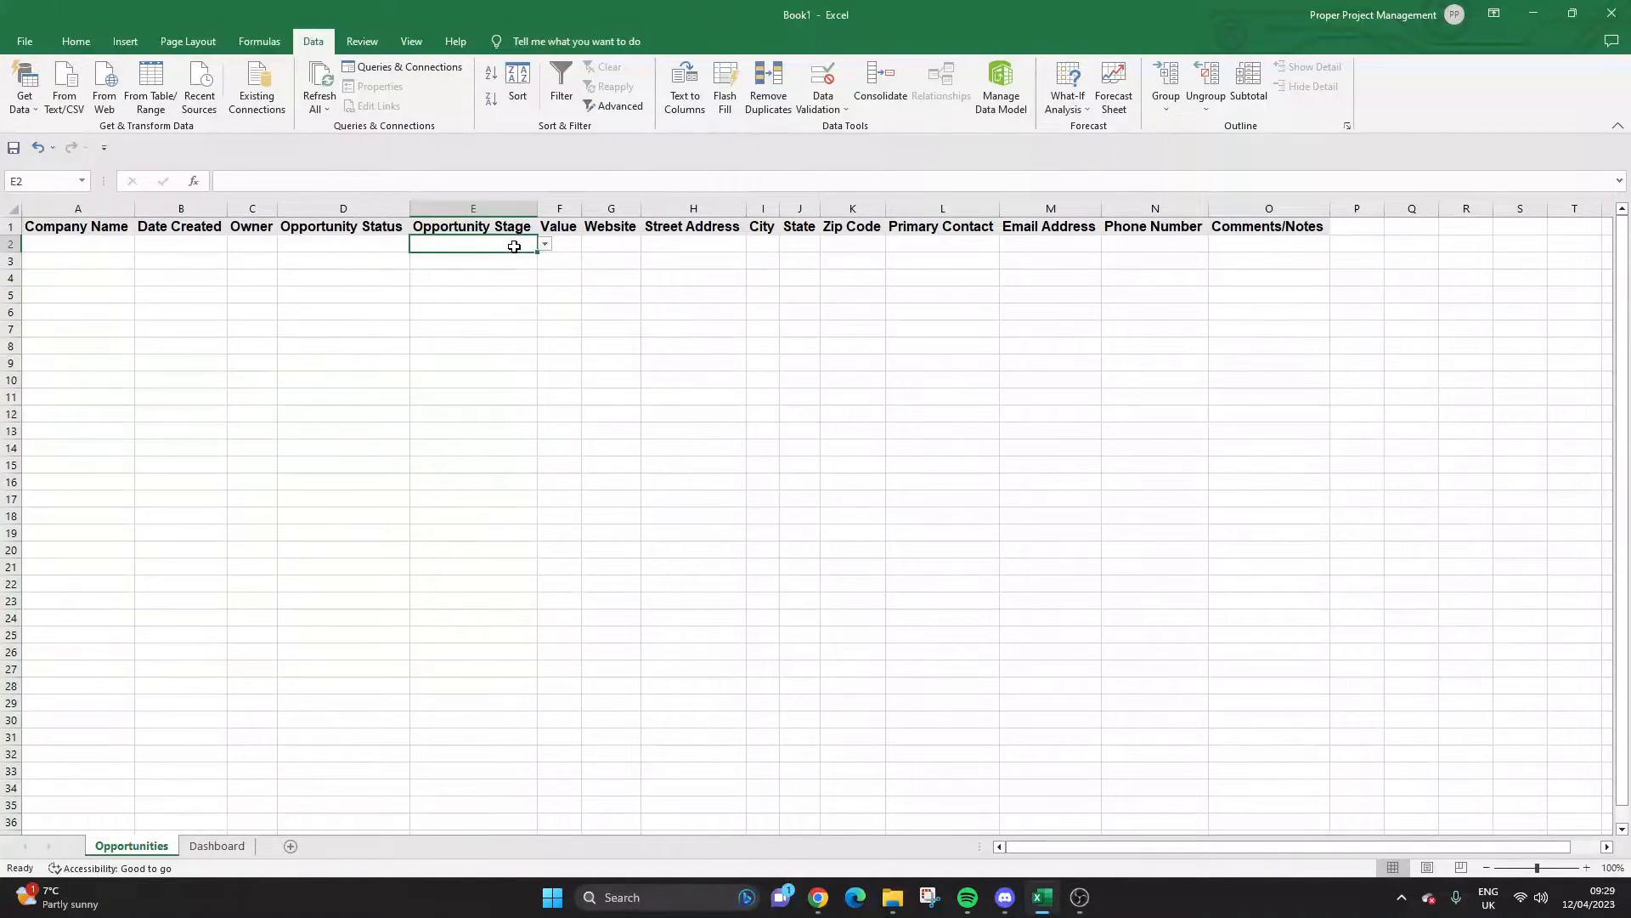
pyautogui.click(501, 208)
pyautogui.click(484, 230)
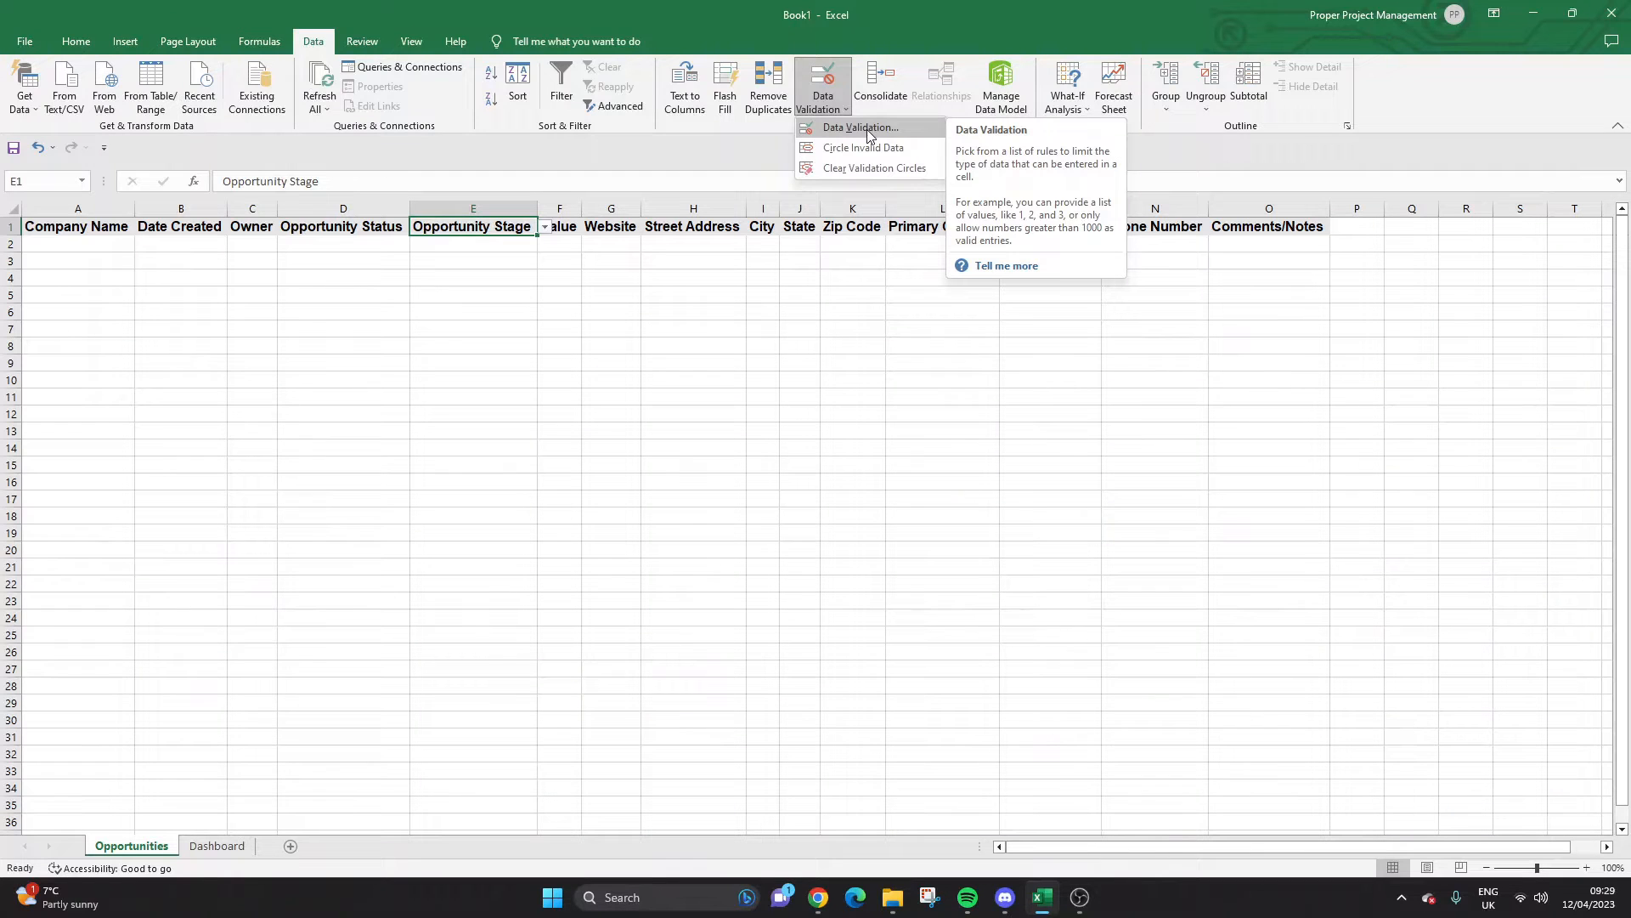
pyautogui.click(868, 134)
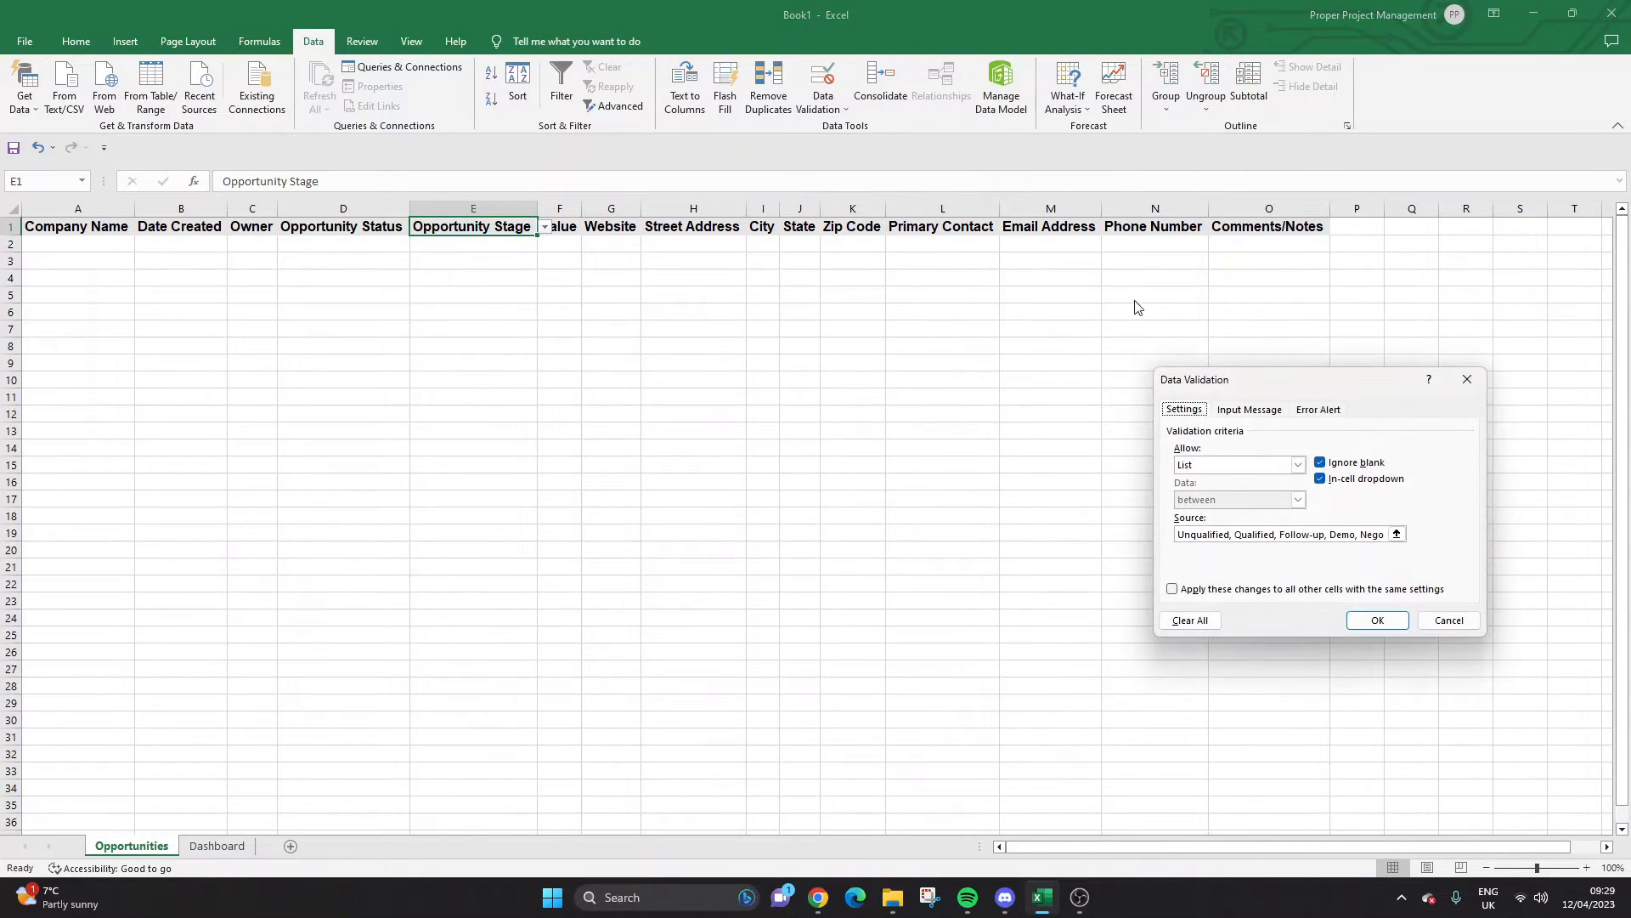
pyautogui.click(1298, 466)
pyautogui.click(1256, 480)
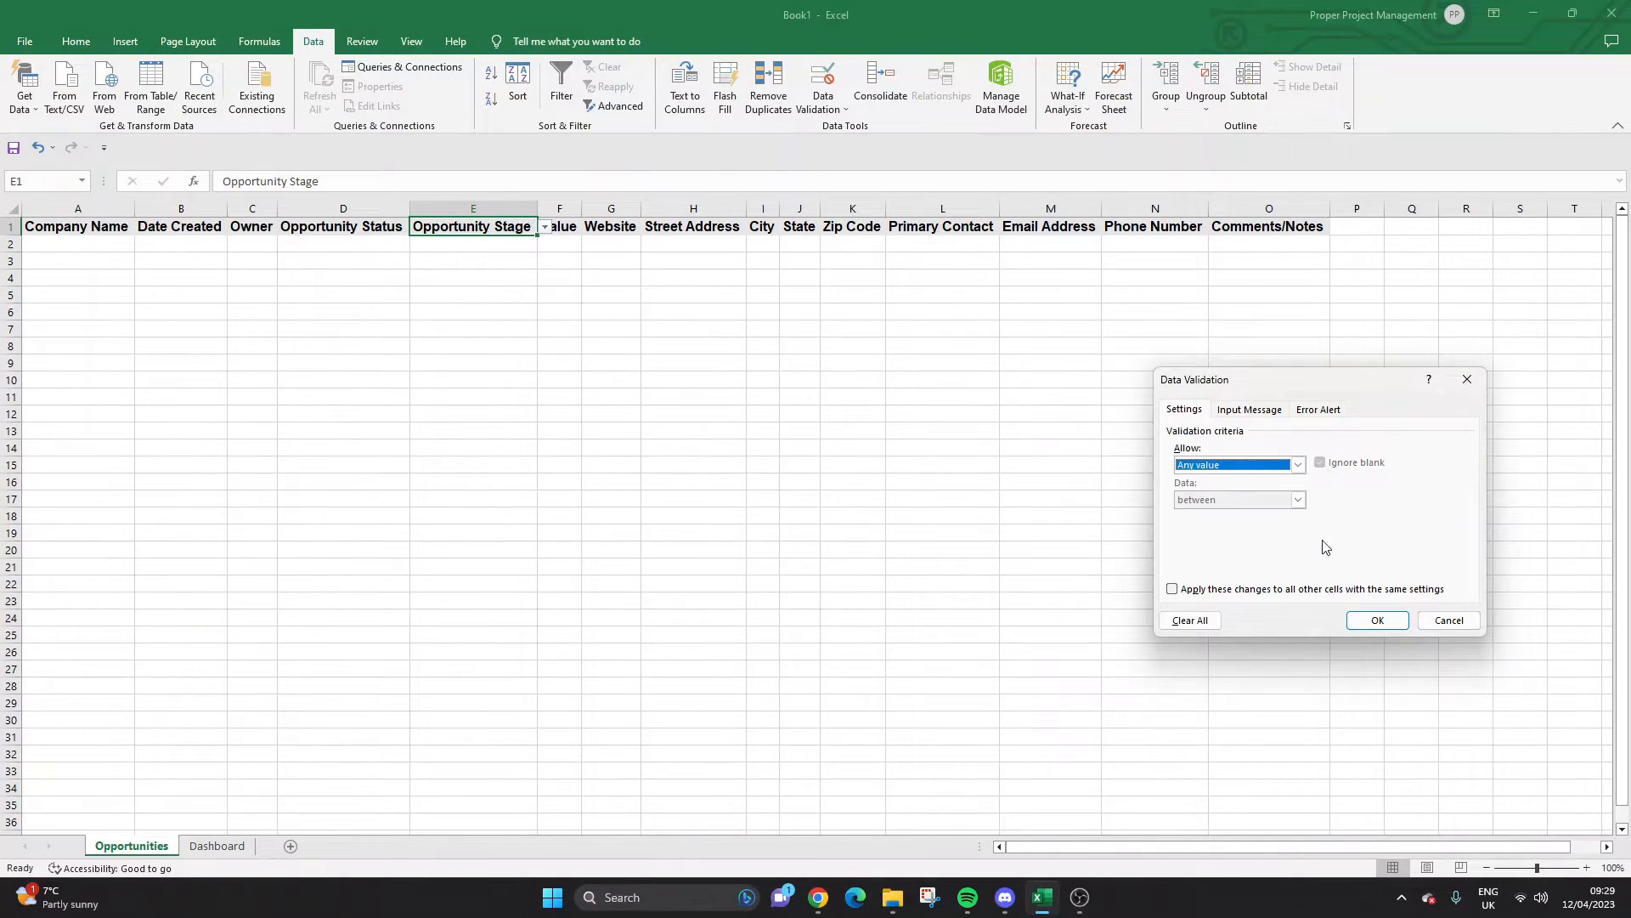
pyautogui.click(1378, 621)
# Confirm the stage cells keep their drop-down, then widen the Value column F.
pyautogui.click(516, 245)
pyautogui.click(513, 278)
pyautogui.click(505, 309)
pyautogui.click(499, 260)
pyautogui.moveTo(576, 208); pyautogui.dragTo(665, 208)
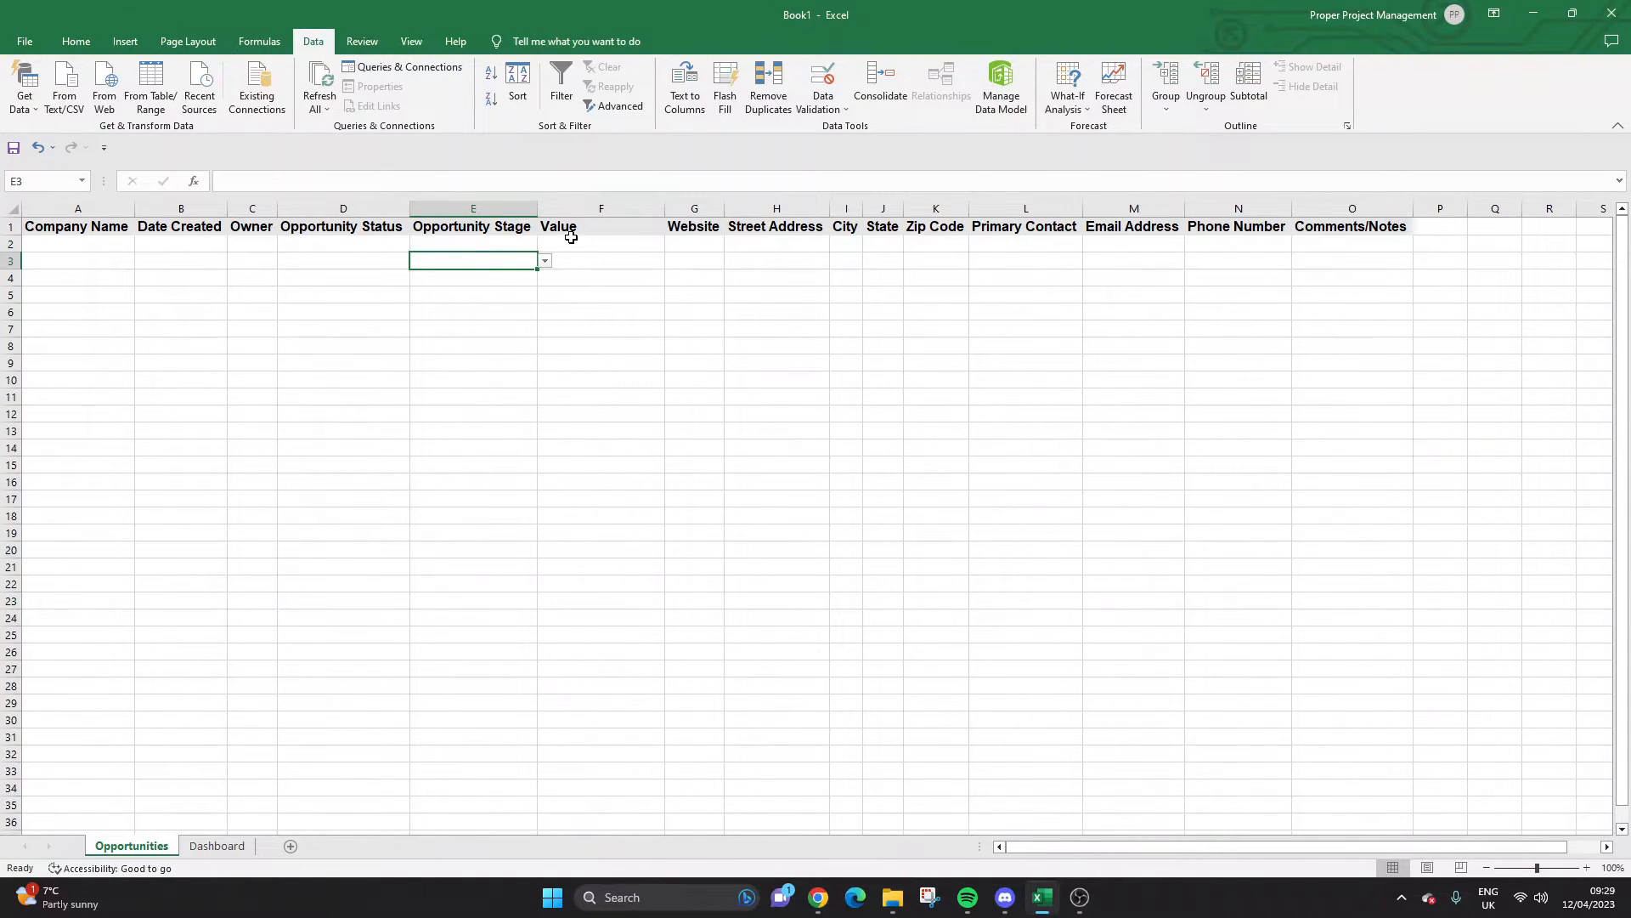
pyautogui.click(634, 242)
# Format the whole Value column F as Currency.
pyautogui.click(606, 204)
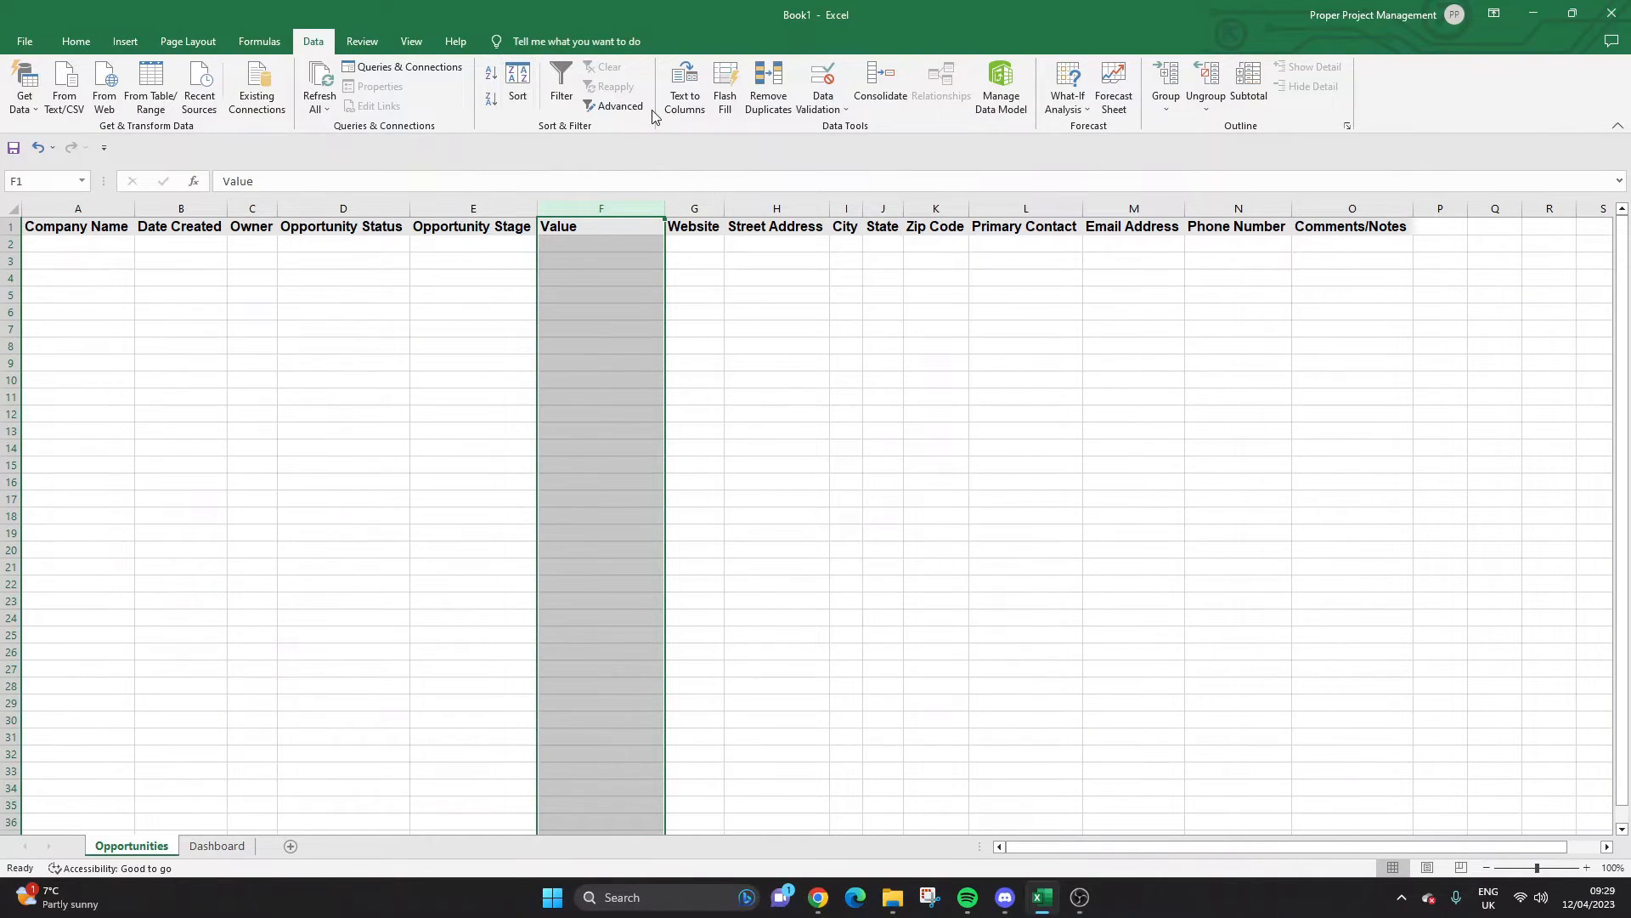
pyautogui.click(88, 42)
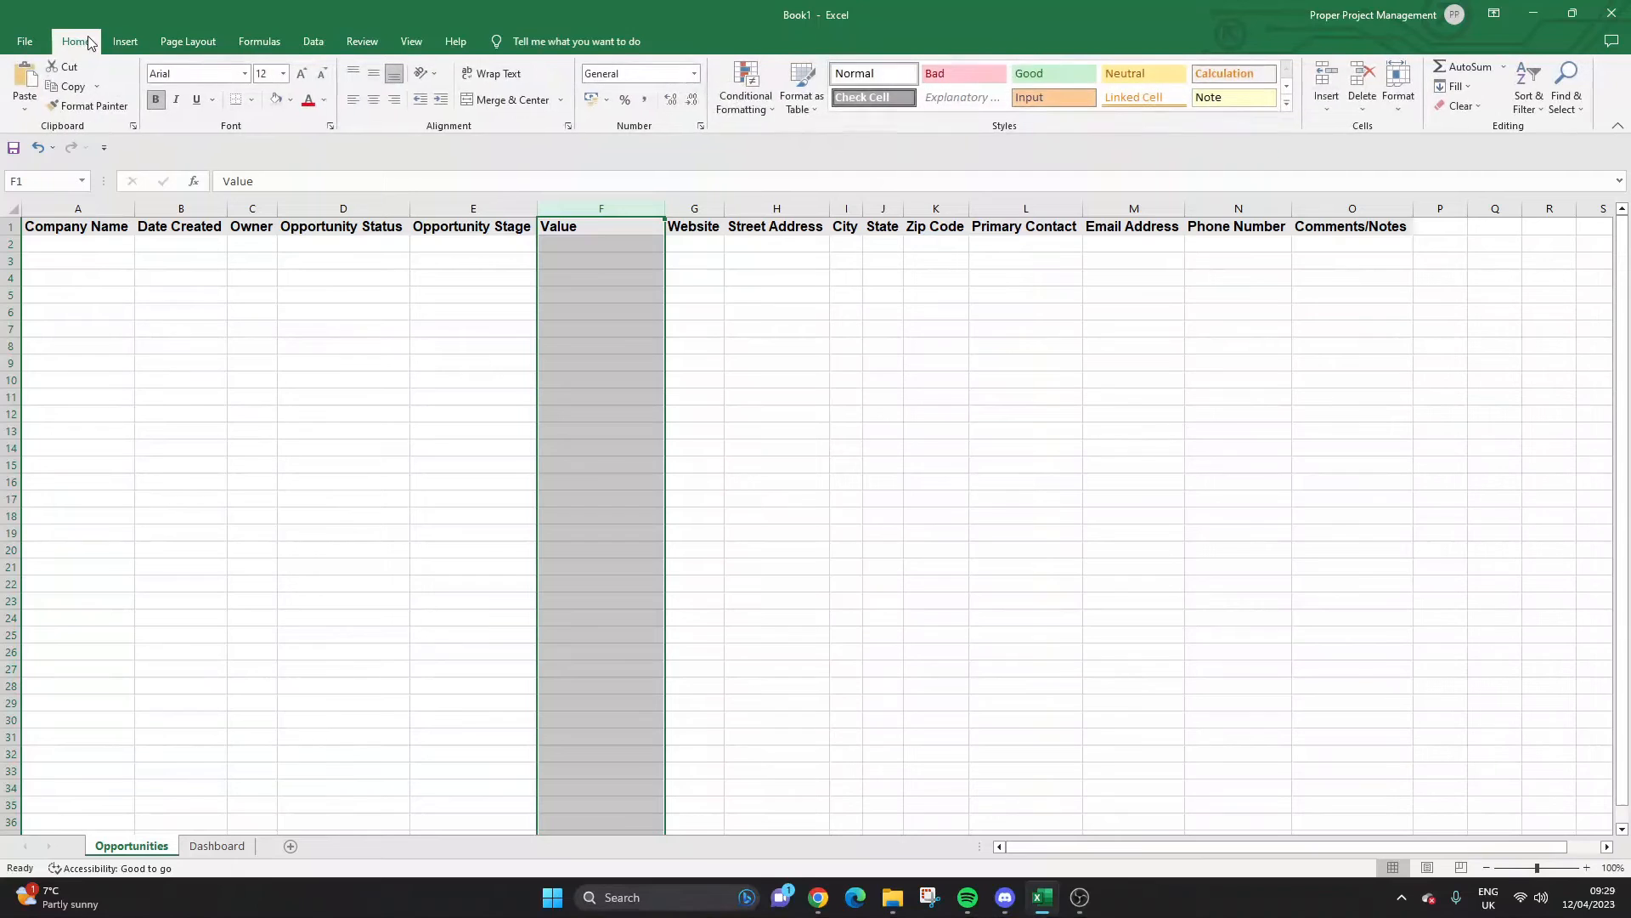
pyautogui.click(694, 74)
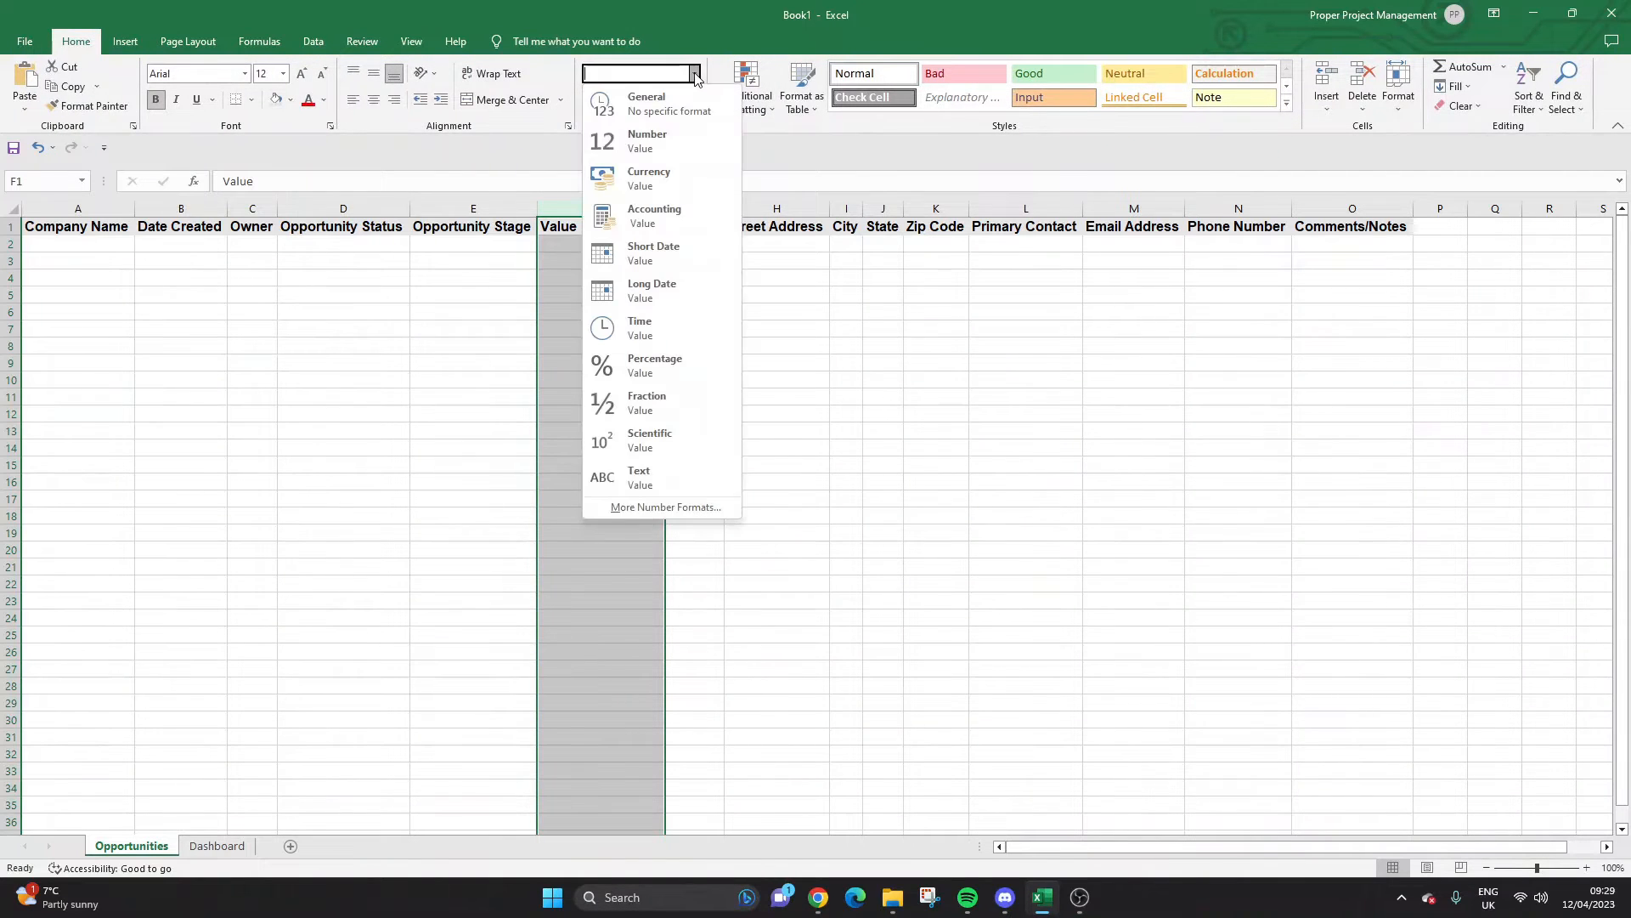
pyautogui.click(648, 177)
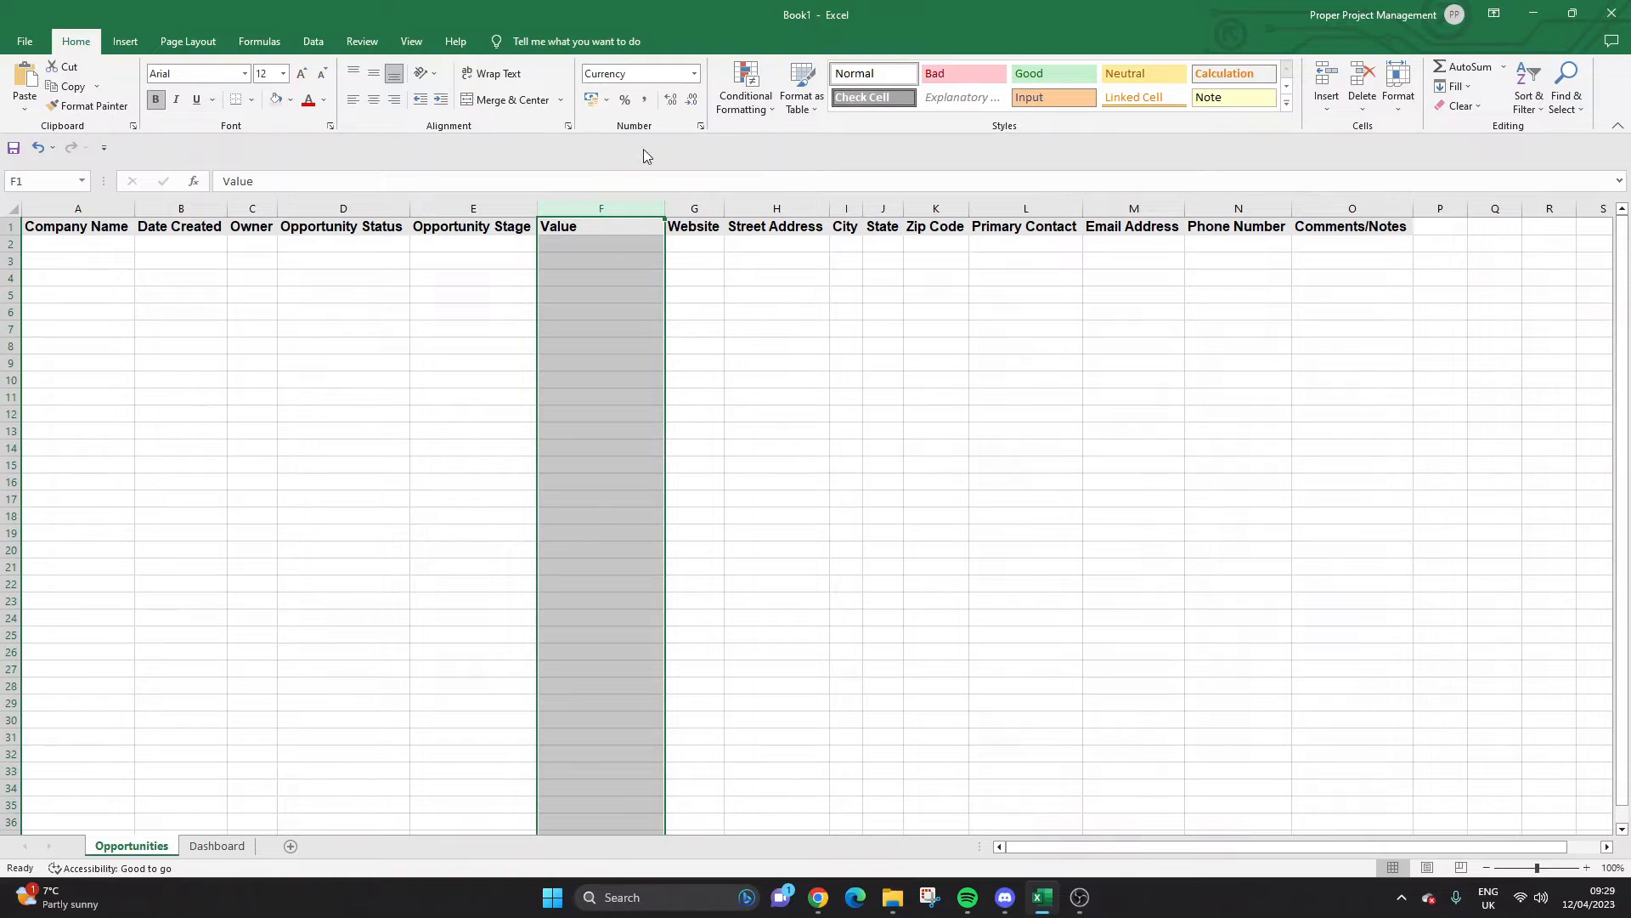
# Test the currency format by entering 1000 in F2, then clear it.
pyautogui.click(592, 249)
pyautogui.write('1000')
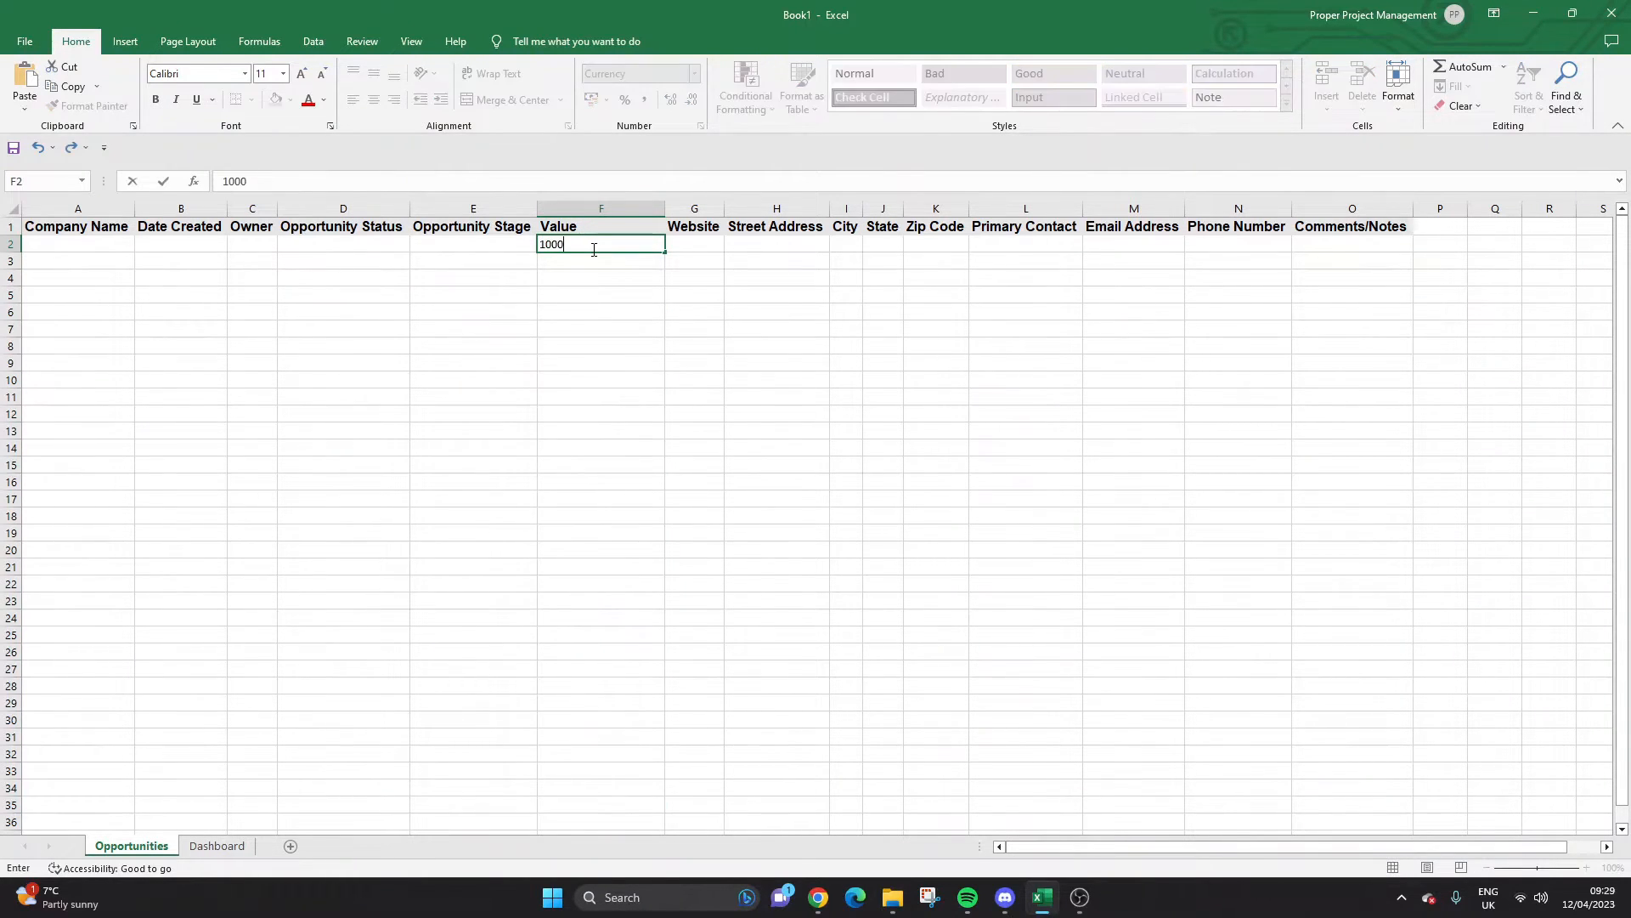
pyautogui.press('Return')
pyautogui.click(592, 249)
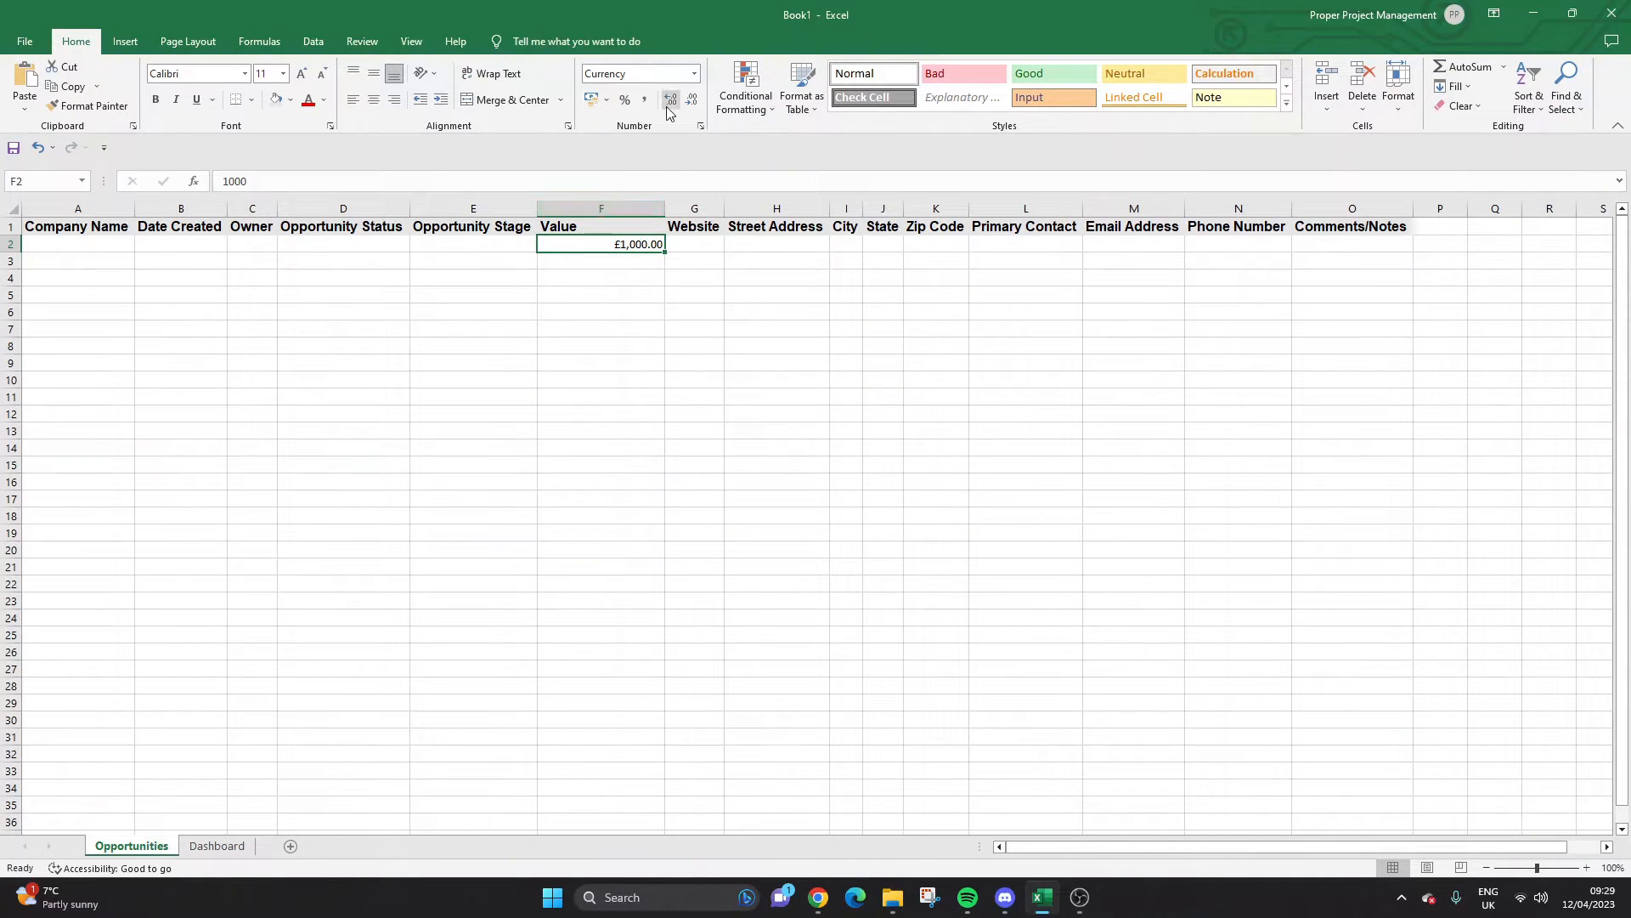
pyautogui.click(694, 74)
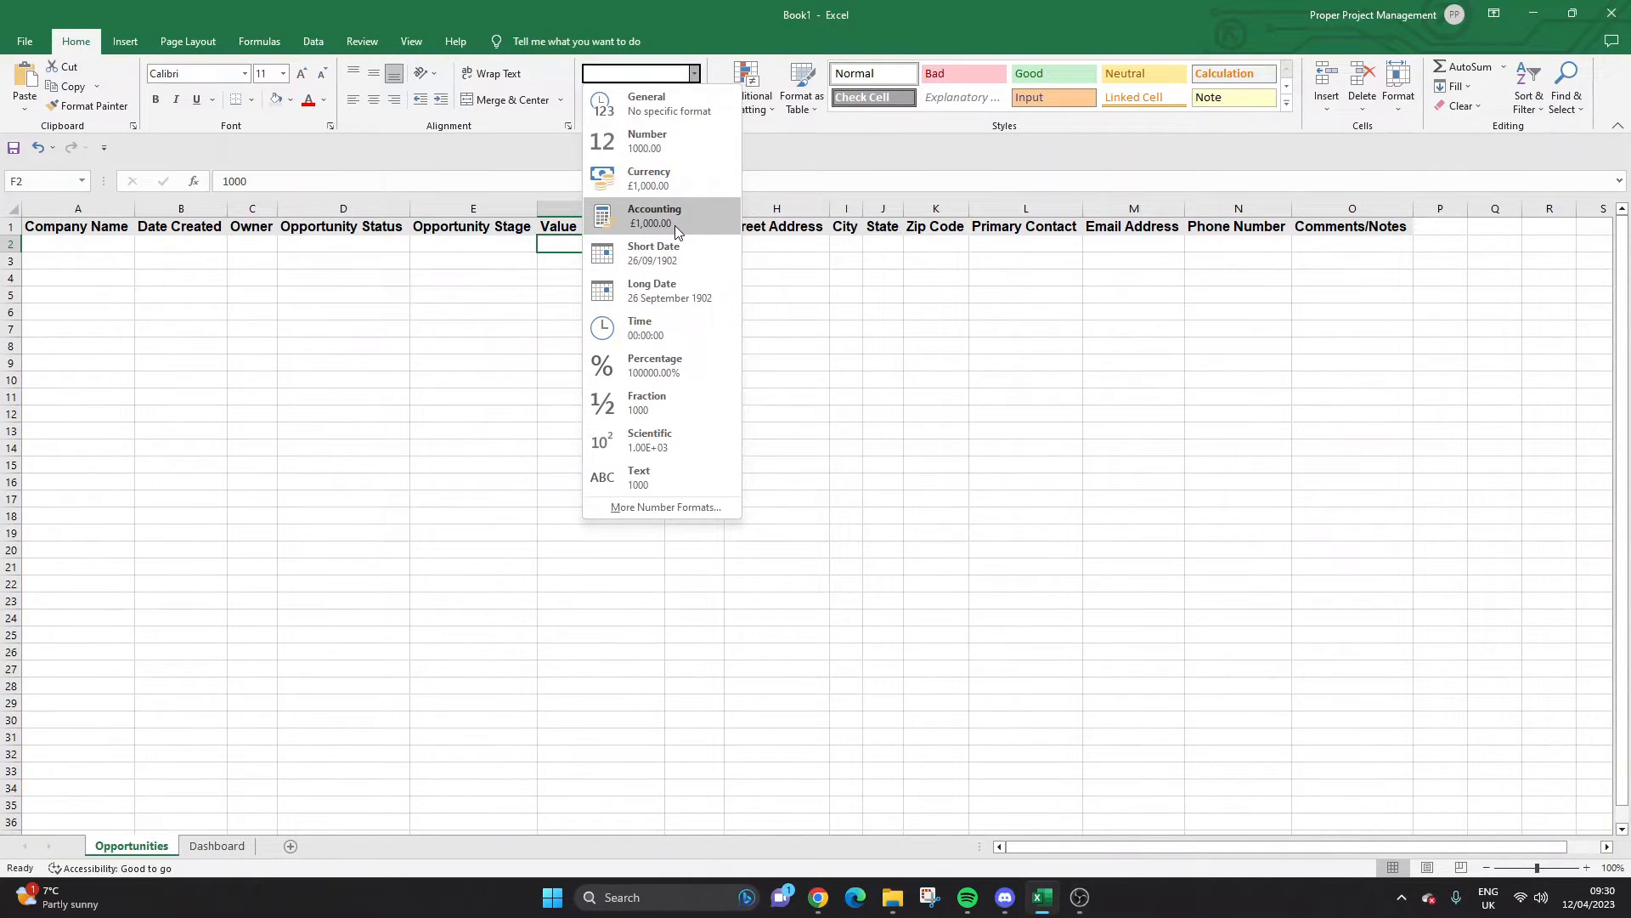
pyautogui.click(649, 178)
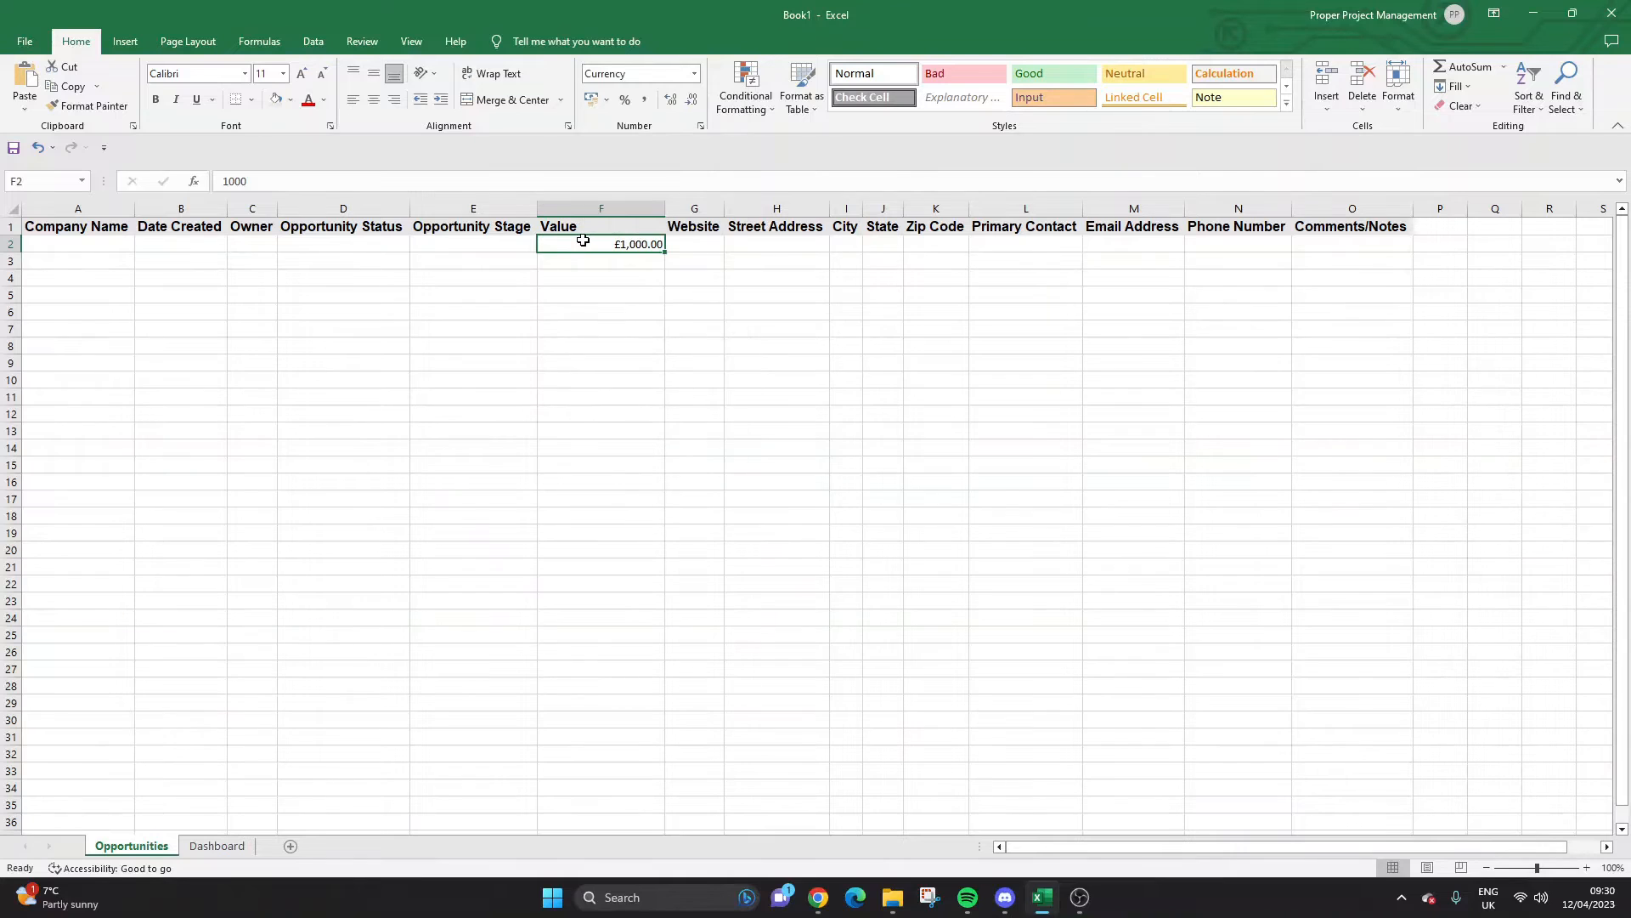
pyautogui.press('Delete')
# Set header cell F1 back to General and verify the column's cell formats.
pyautogui.click(608, 228)
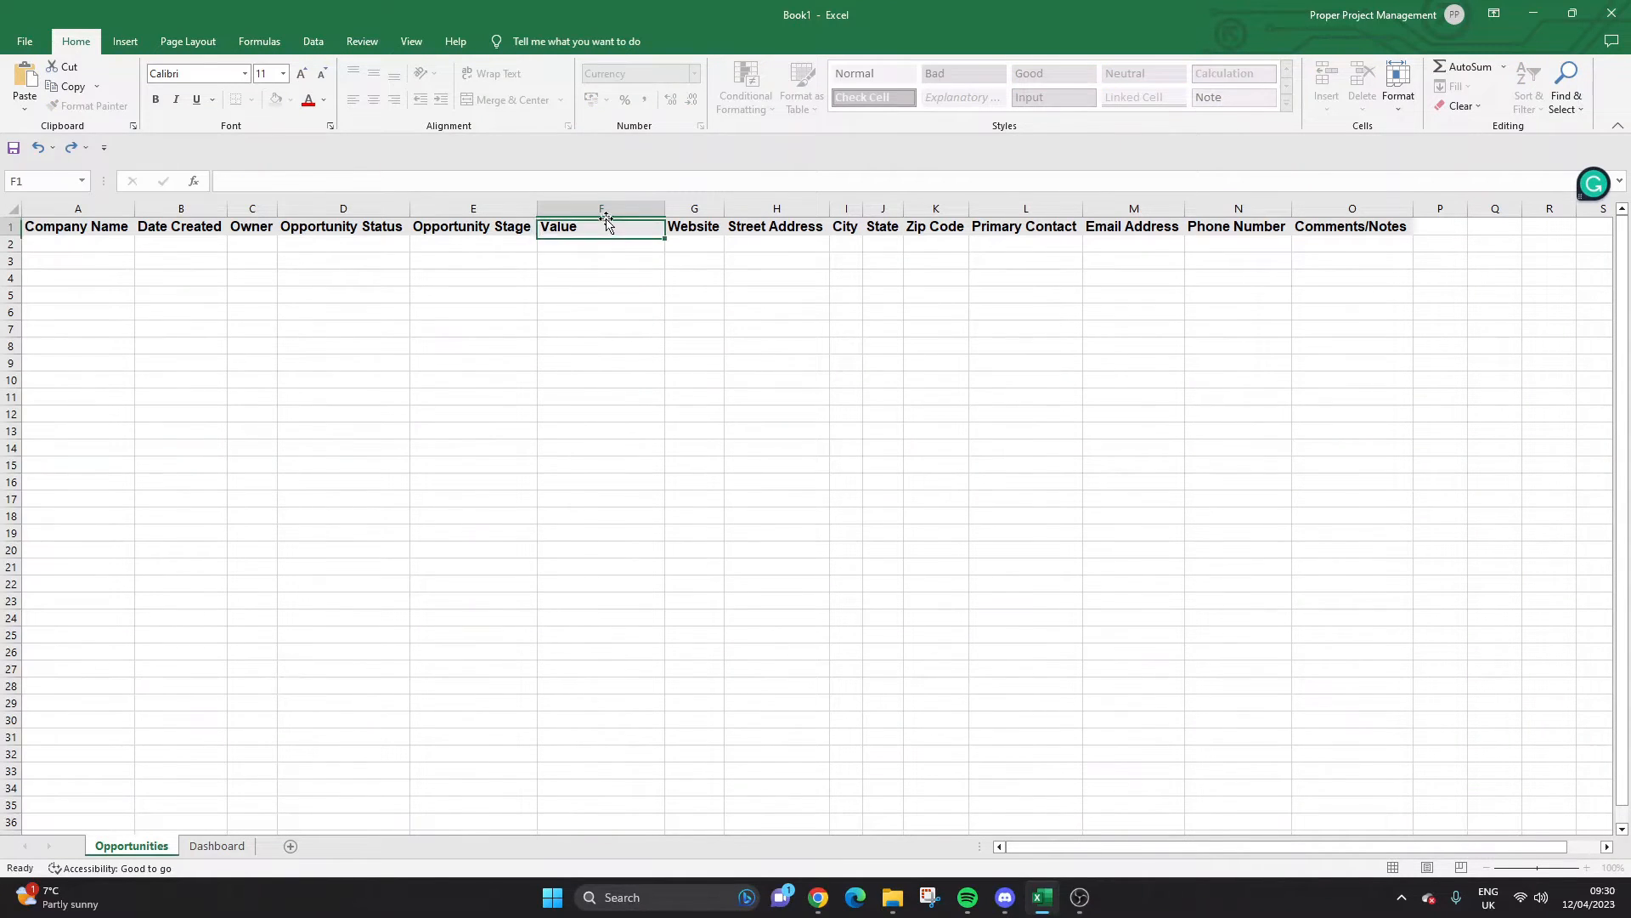
pyautogui.click(694, 73)
pyautogui.click(645, 92)
pyautogui.click(573, 244)
pyautogui.click(594, 289)
pyautogui.click(597, 494)
pyautogui.click(594, 227)
pyautogui.click(624, 245)
pyautogui.click(701, 245)
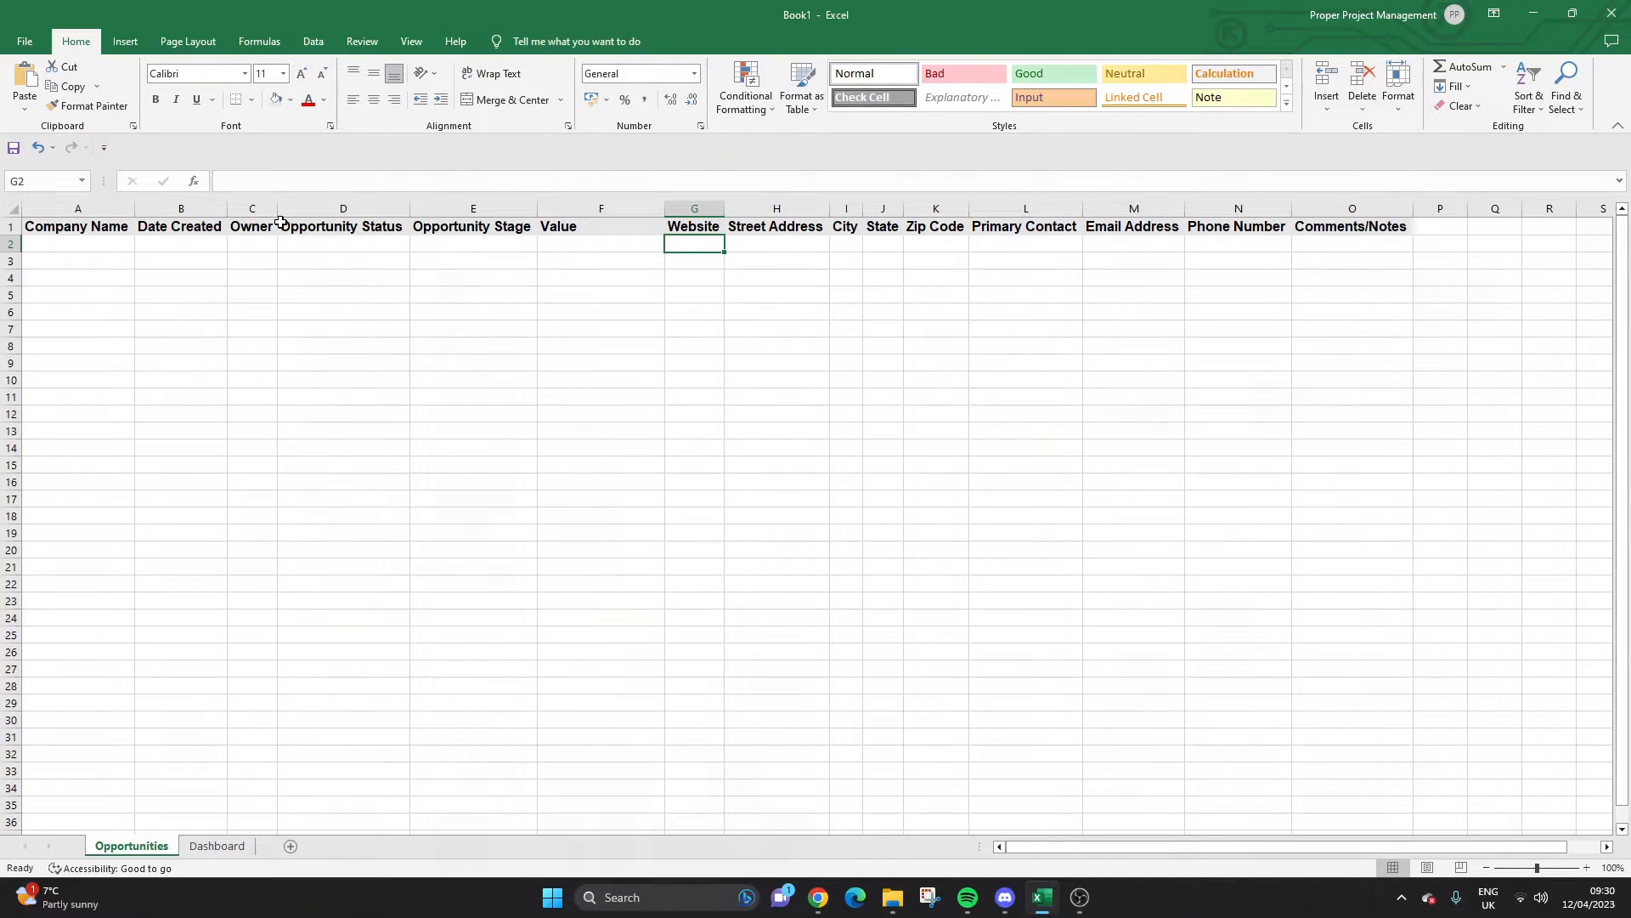
pyautogui.click(113, 255)
# Enter ABC Company in A2 and the date 12/04/2023 in B2.
pyautogui.click(117, 239)
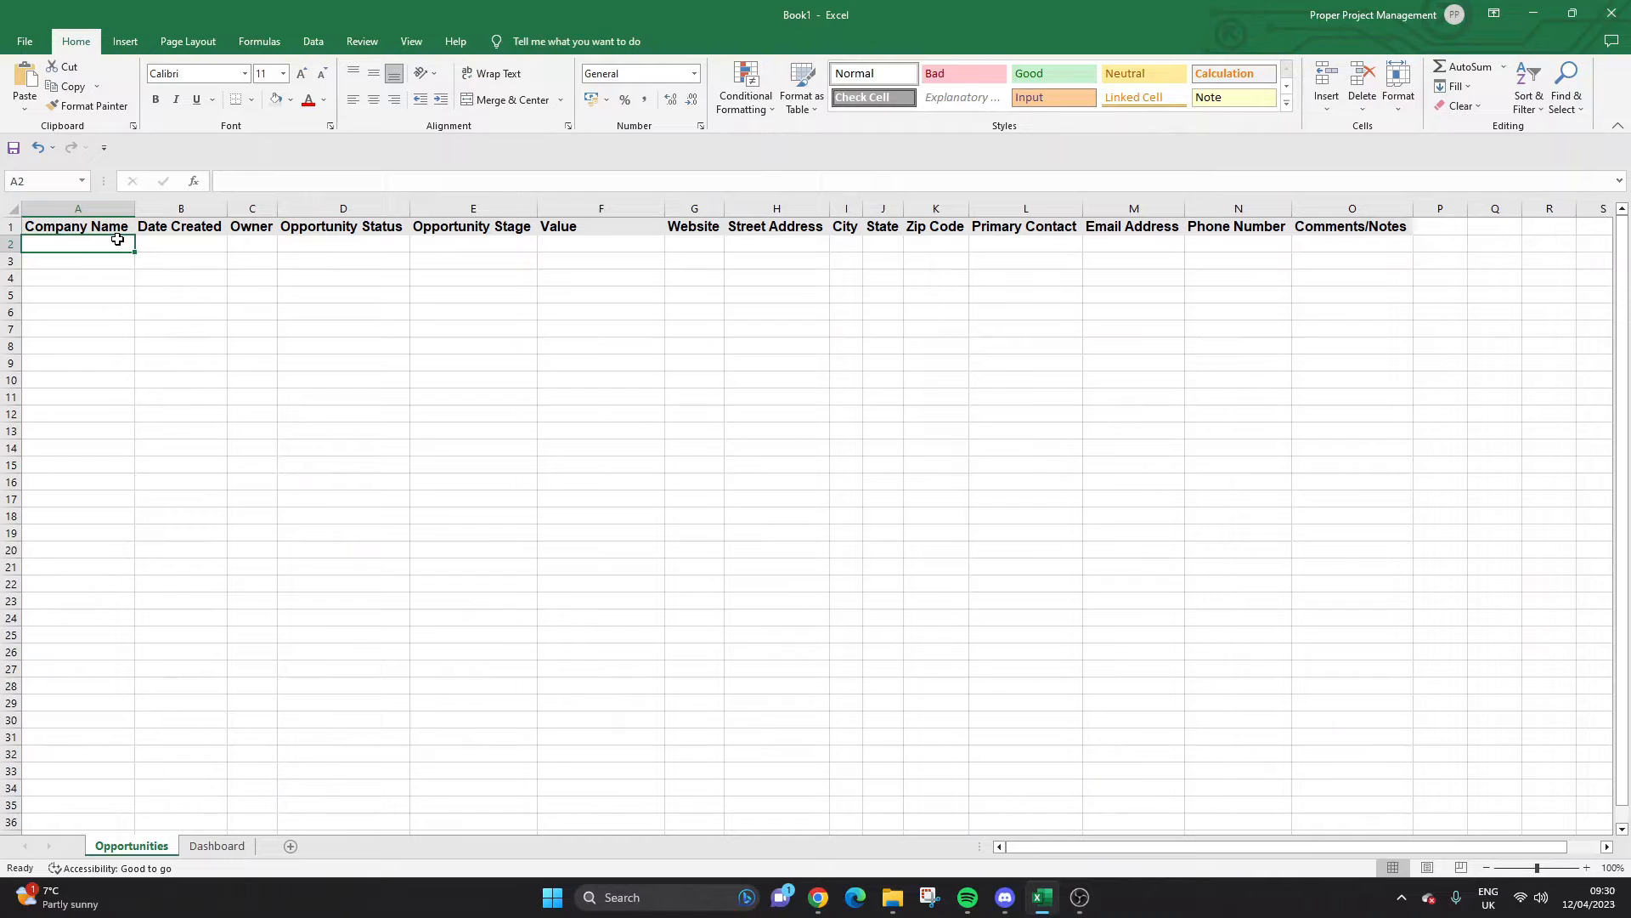
pyautogui.write('ABC Company')
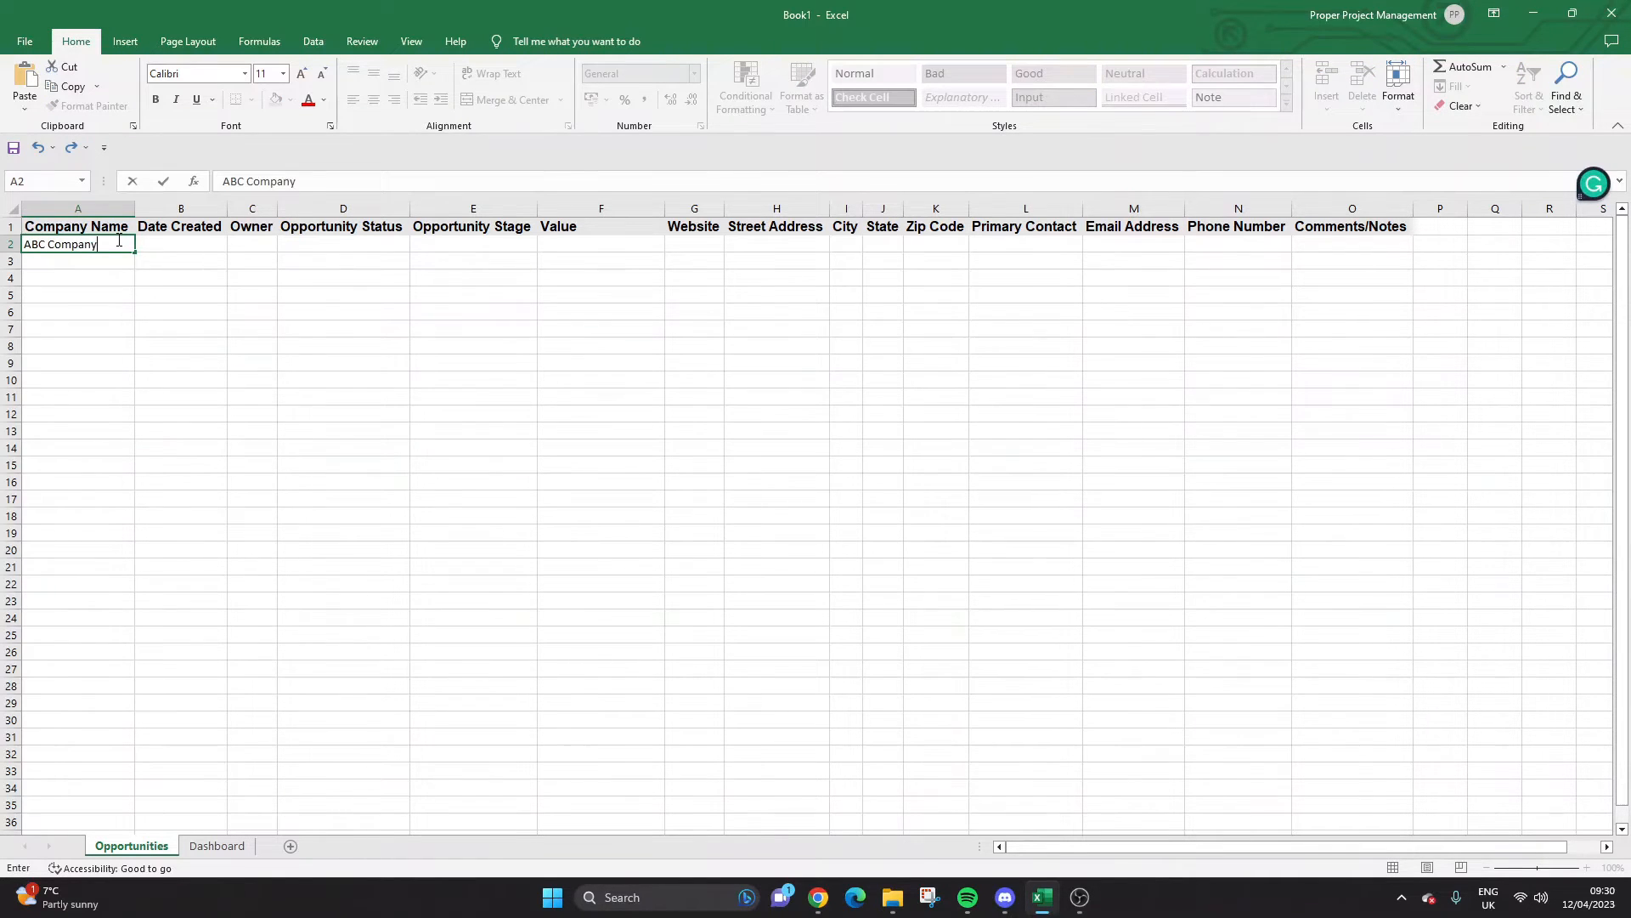
pyautogui.press('Tab')
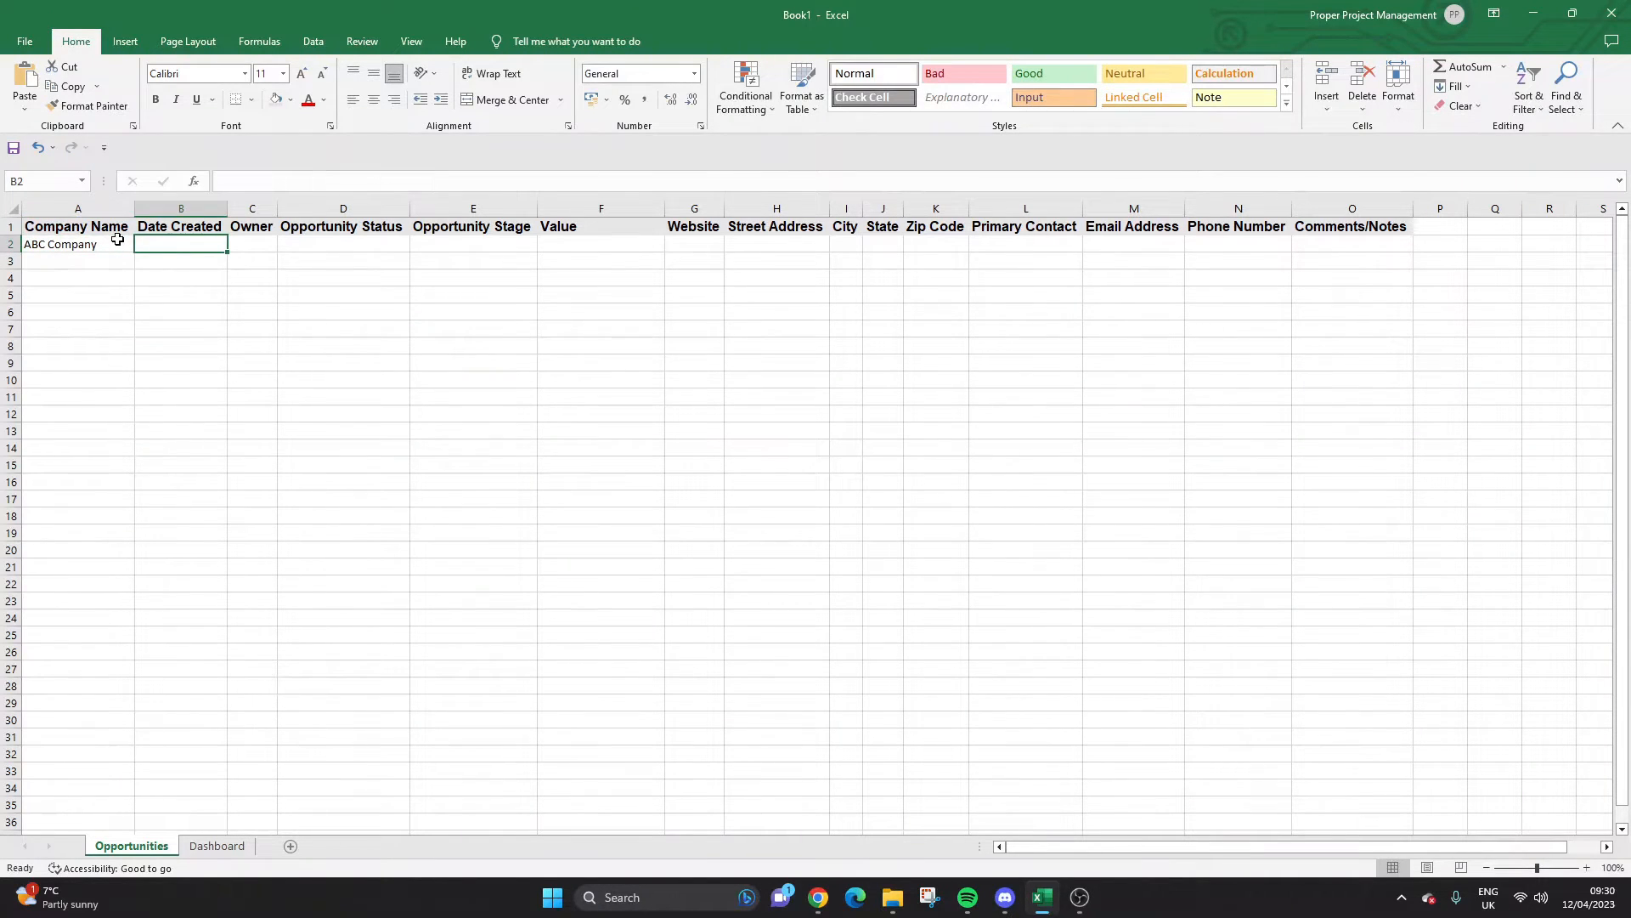
pyautogui.write('12/04/2023')
pyautogui.press('Return')
# Format the Date Created column B as Short Date, leaving the header unchanged.
pyautogui.click(153, 244)
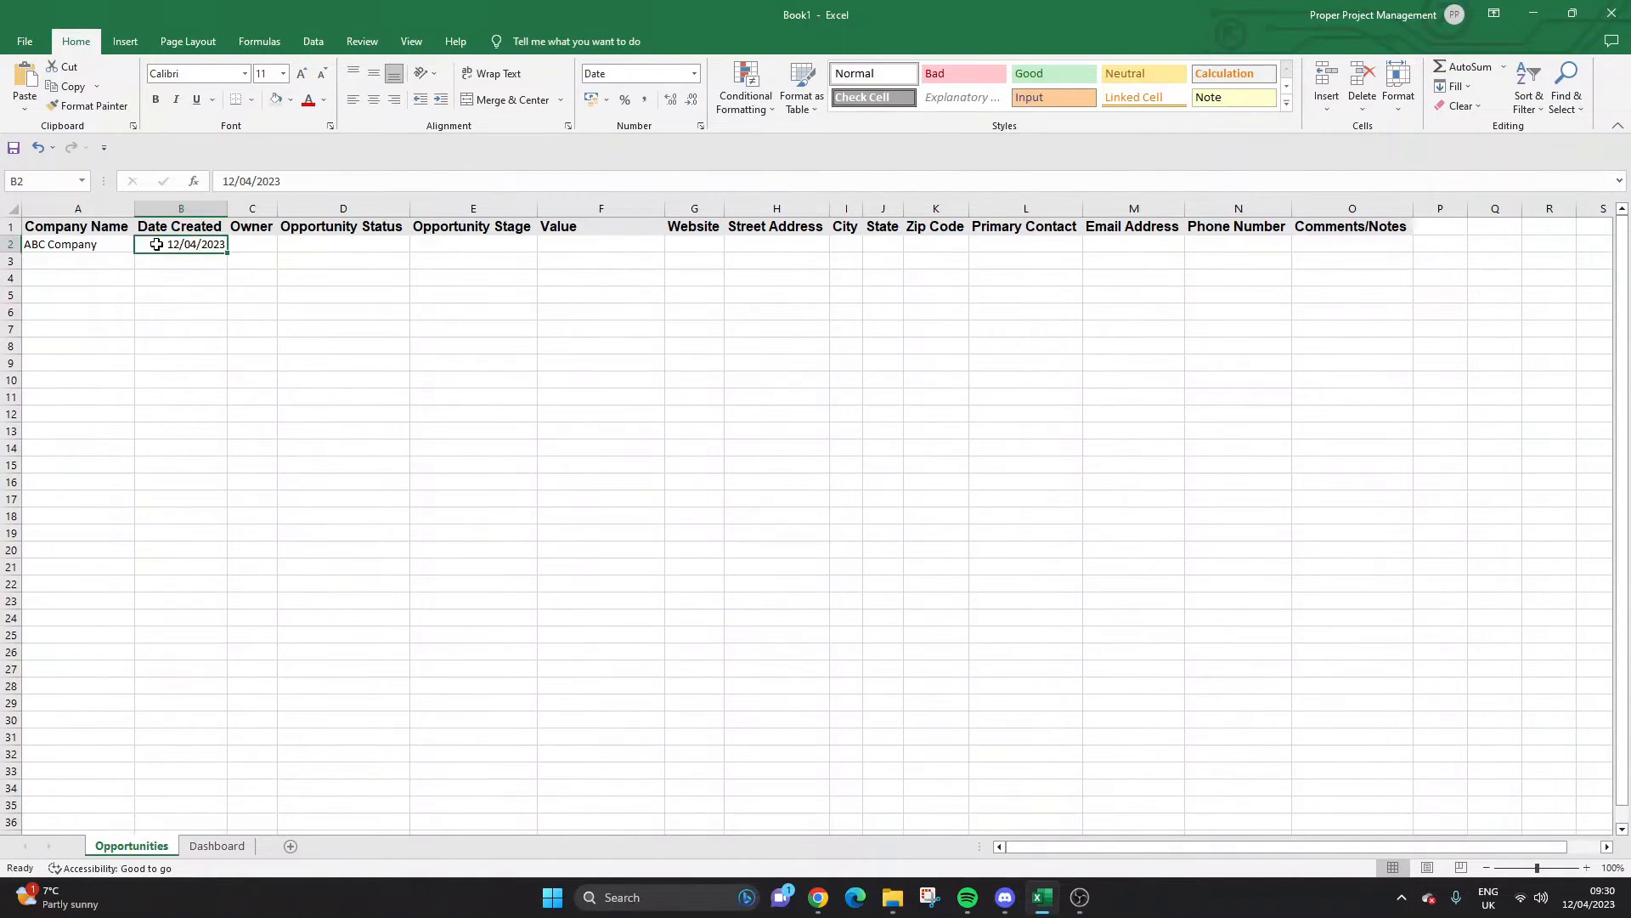
pyautogui.click(190, 208)
pyautogui.click(694, 73)
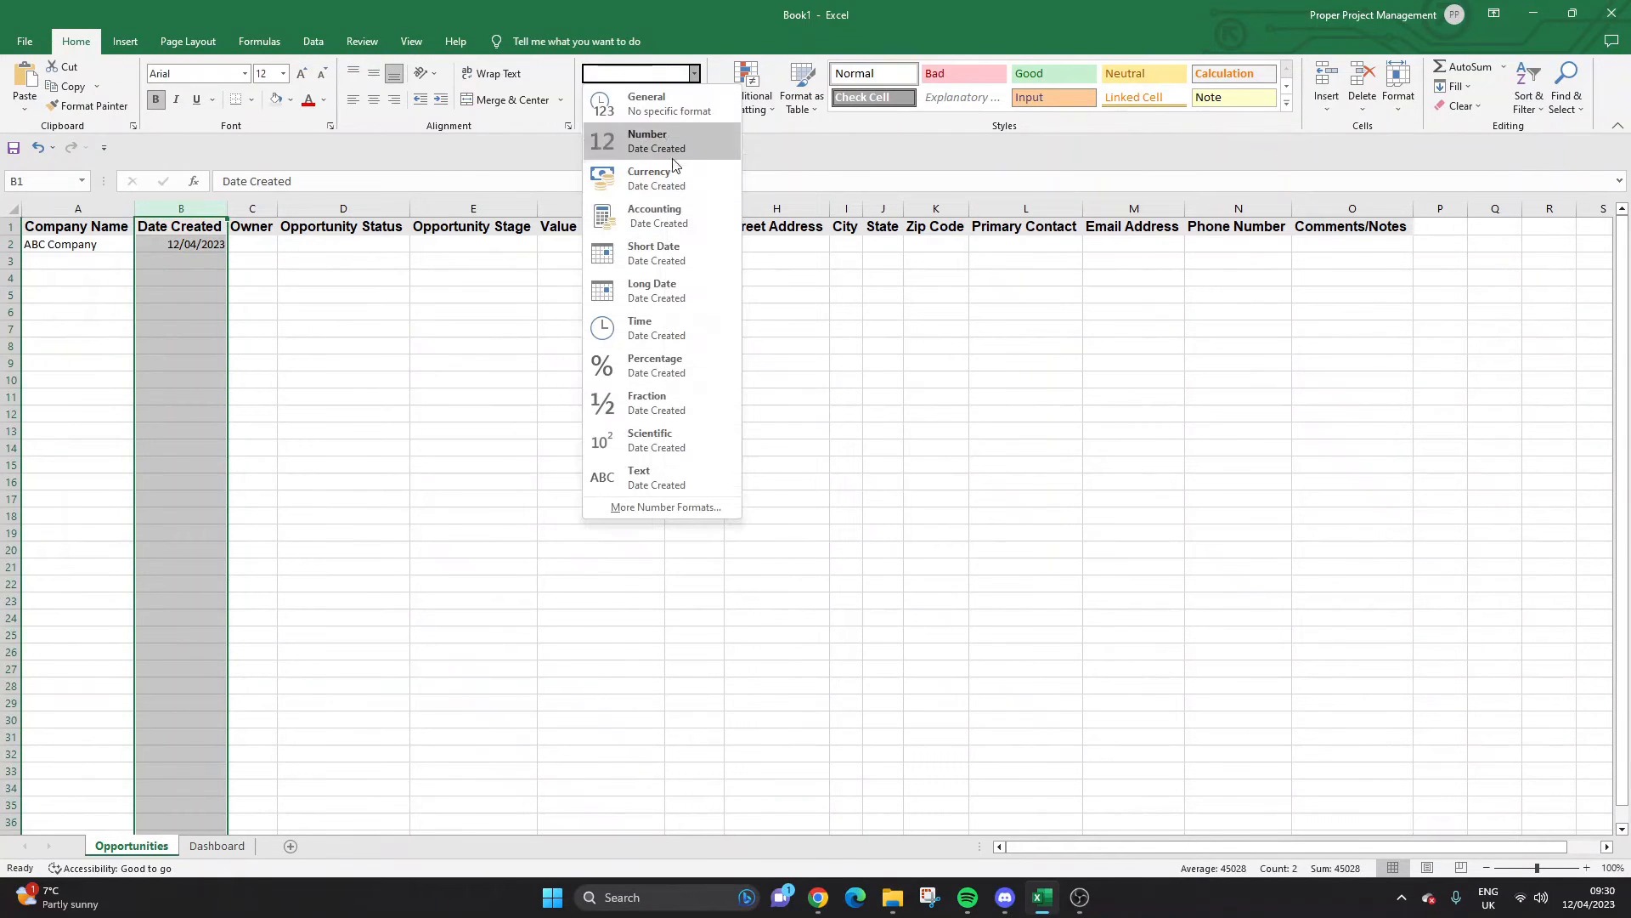
pyautogui.click(690, 262)
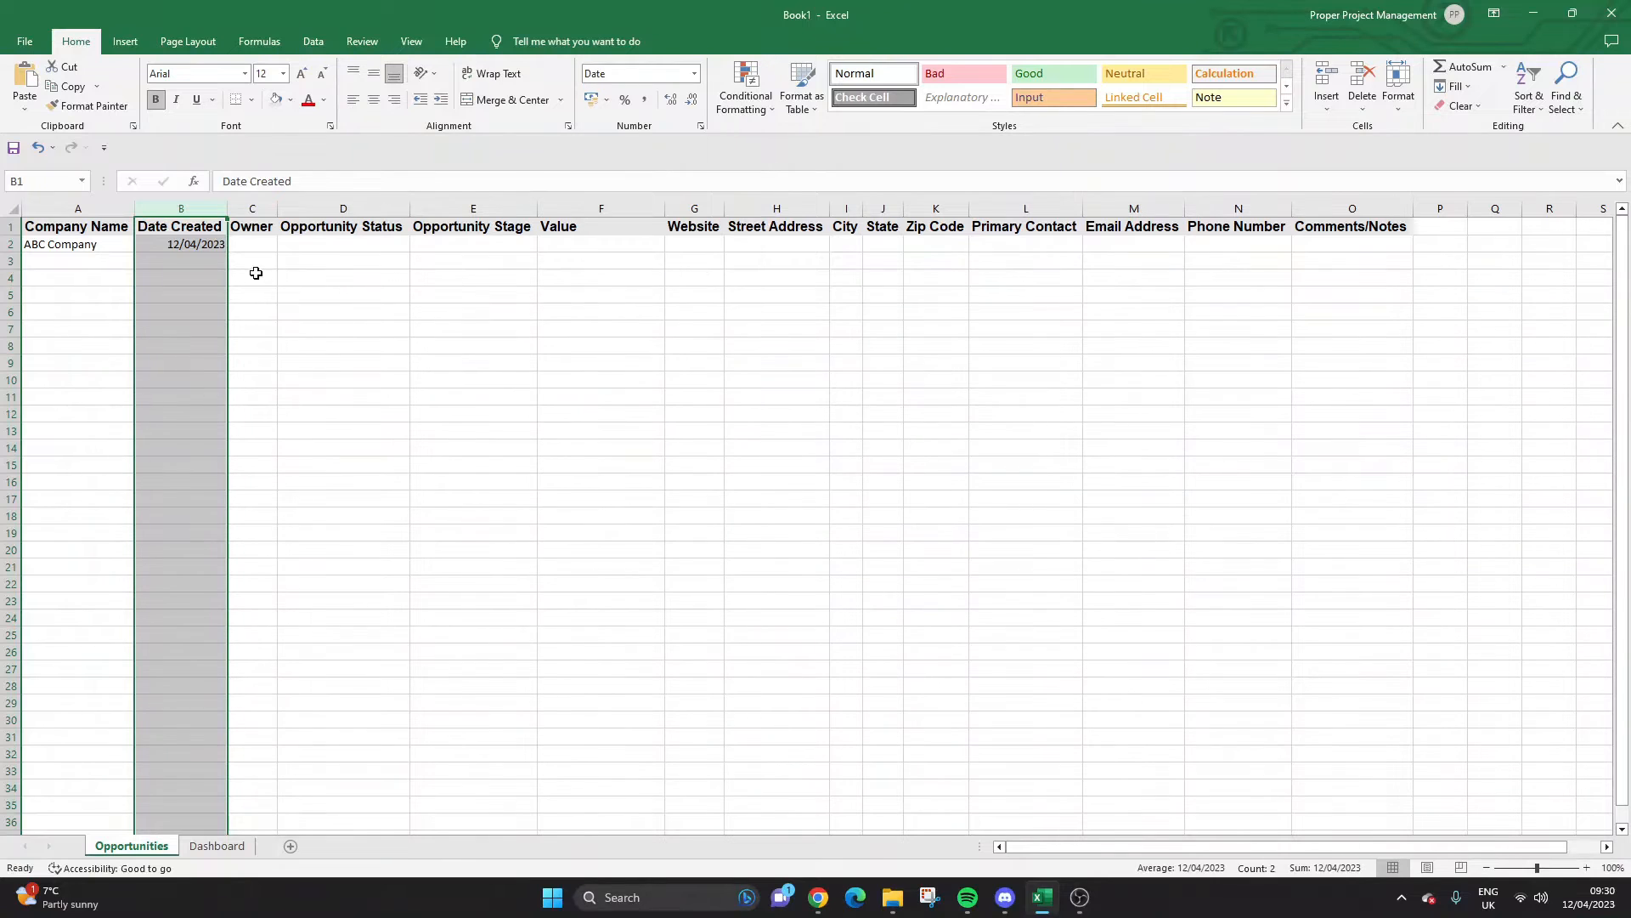
pyautogui.click(189, 244)
pyautogui.click(180, 226)
pyautogui.click(694, 74)
pyautogui.click(270, 239)
pyautogui.click(212, 247)
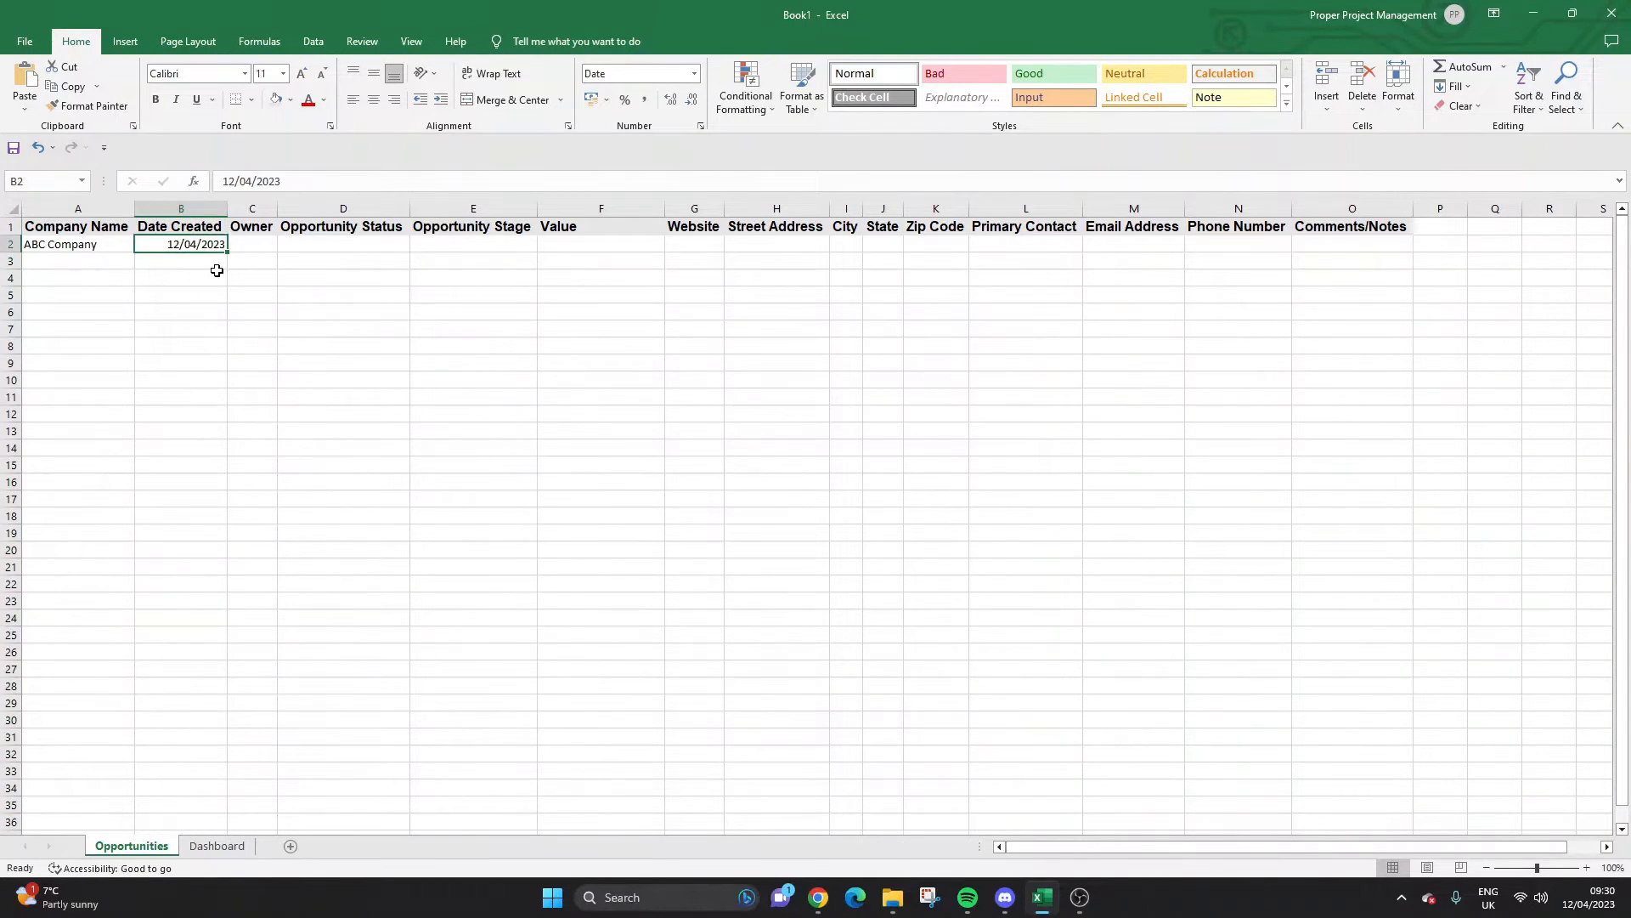
# Enter the owner's initials in Owner cell C2.
pyautogui.click(250, 243)
pyautogui.write('PPM')
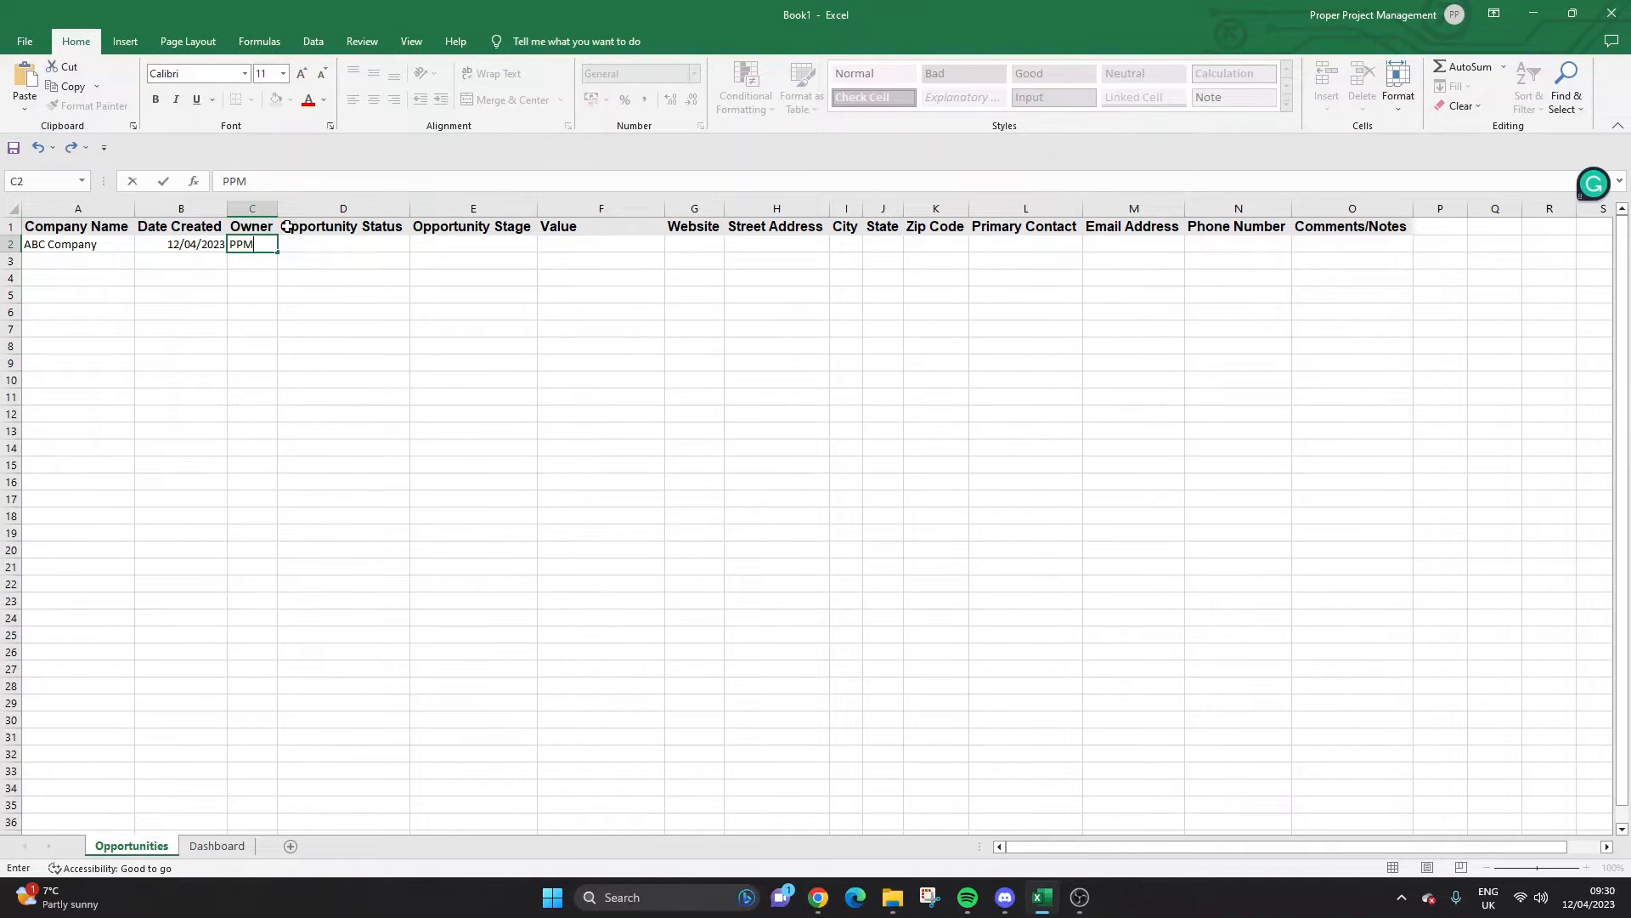
pyautogui.press('Return')
pyautogui.press('Up')
pyautogui.press('Right')
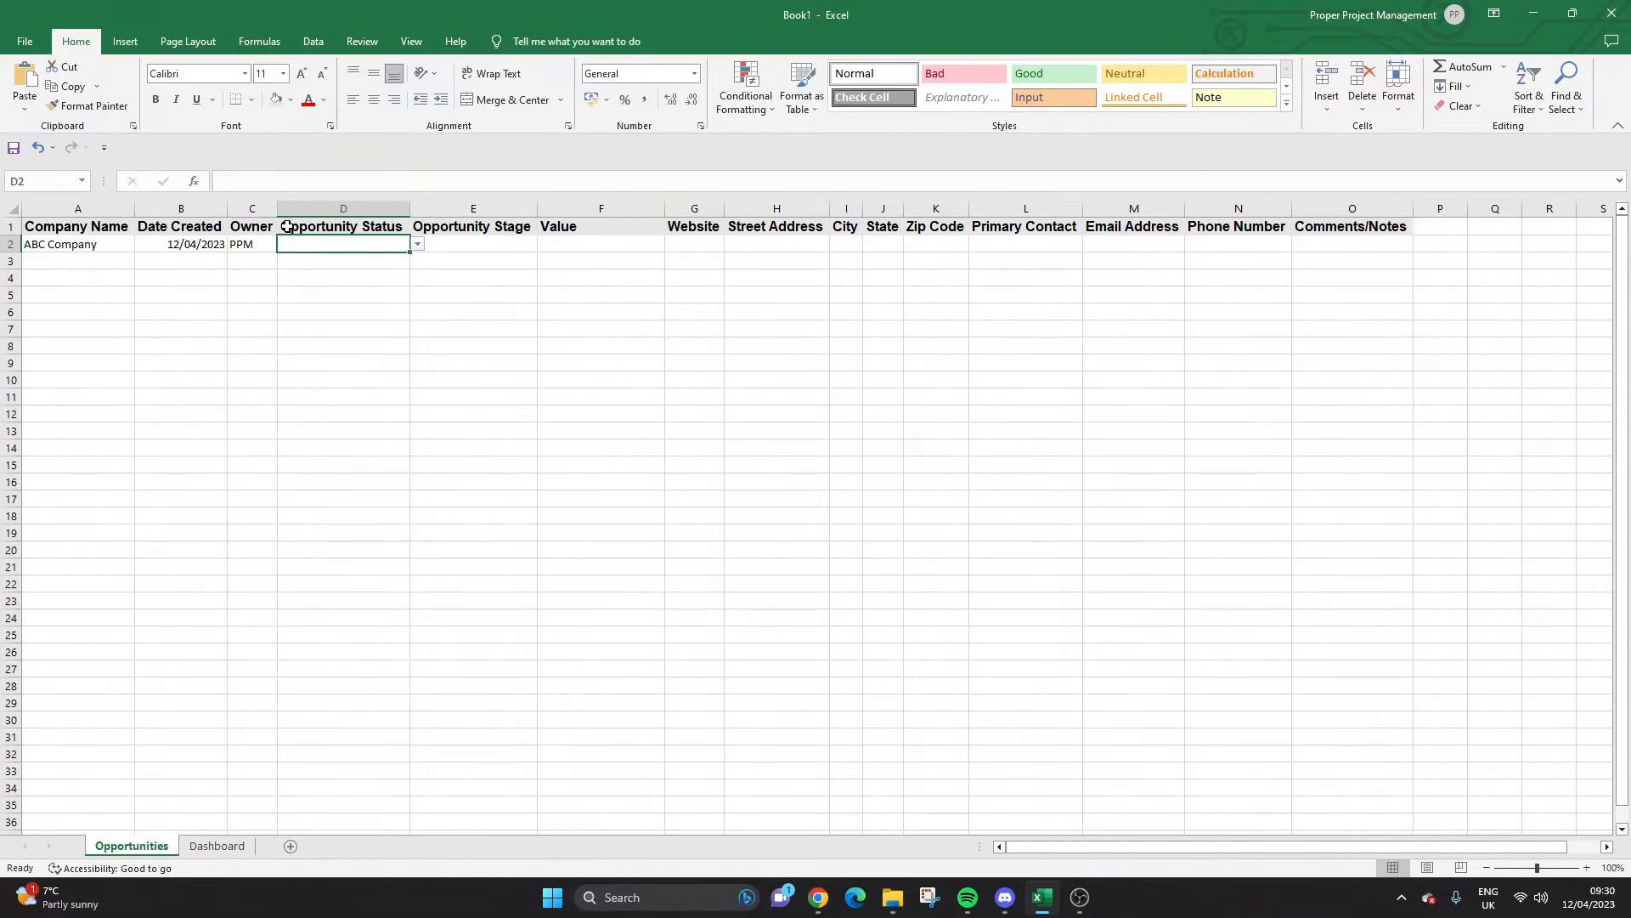
# Set status Open, stage Follow-up from the drop-downs, and value 1000 in F2.
pyautogui.click(417, 243)
pyautogui.click(409, 259)
pyautogui.press('Right')
pyautogui.click(545, 245)
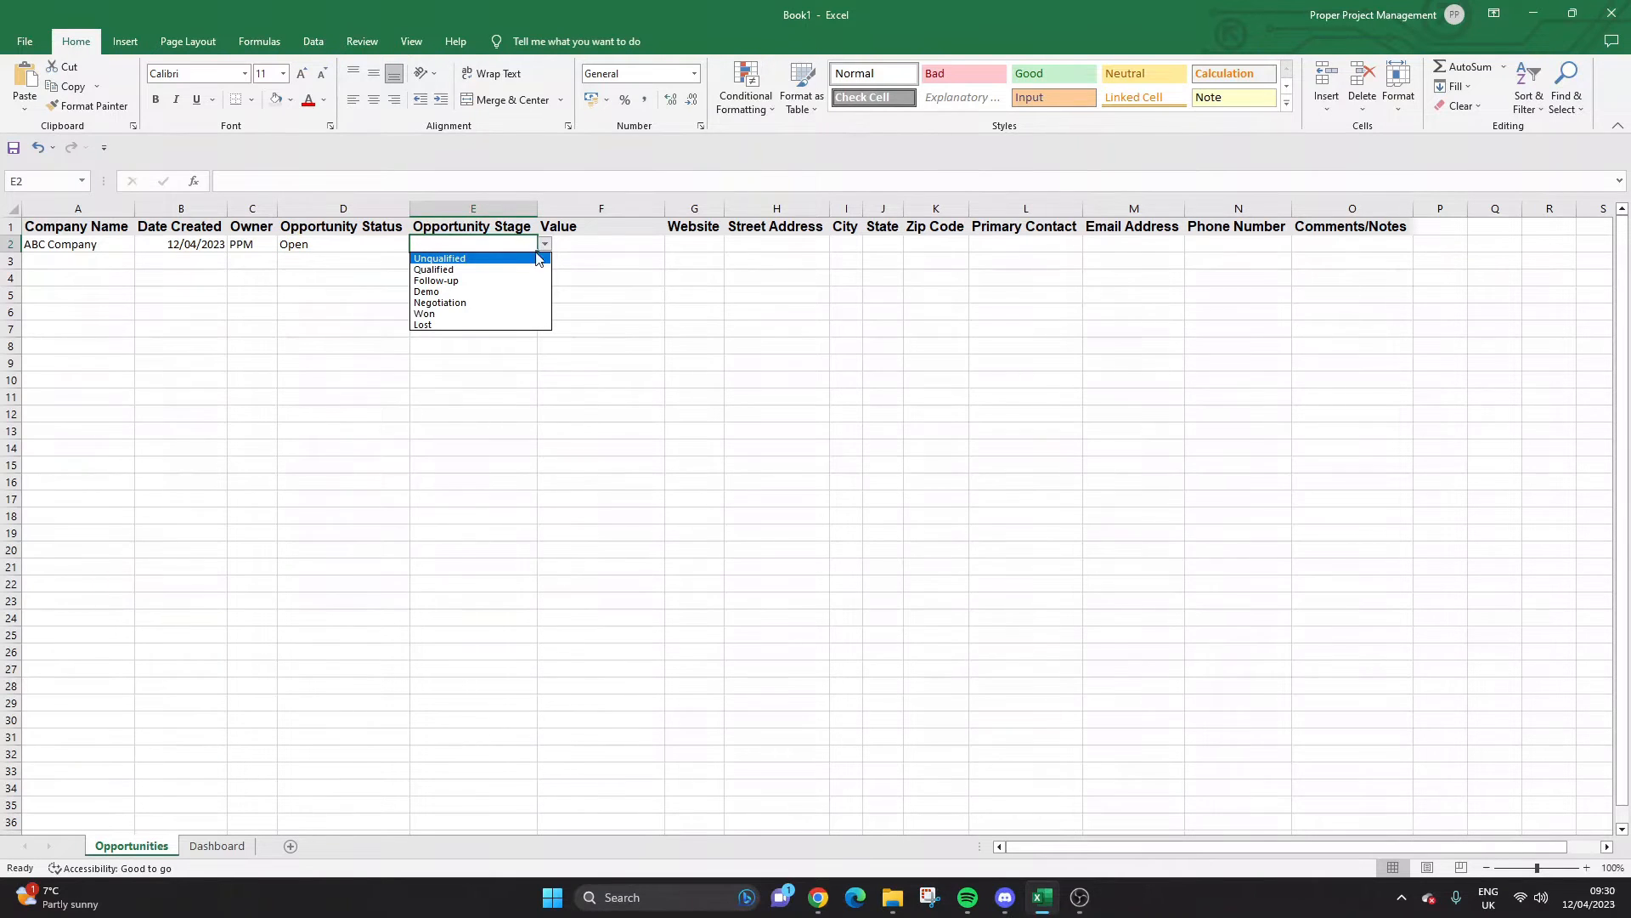
pyautogui.click(493, 280)
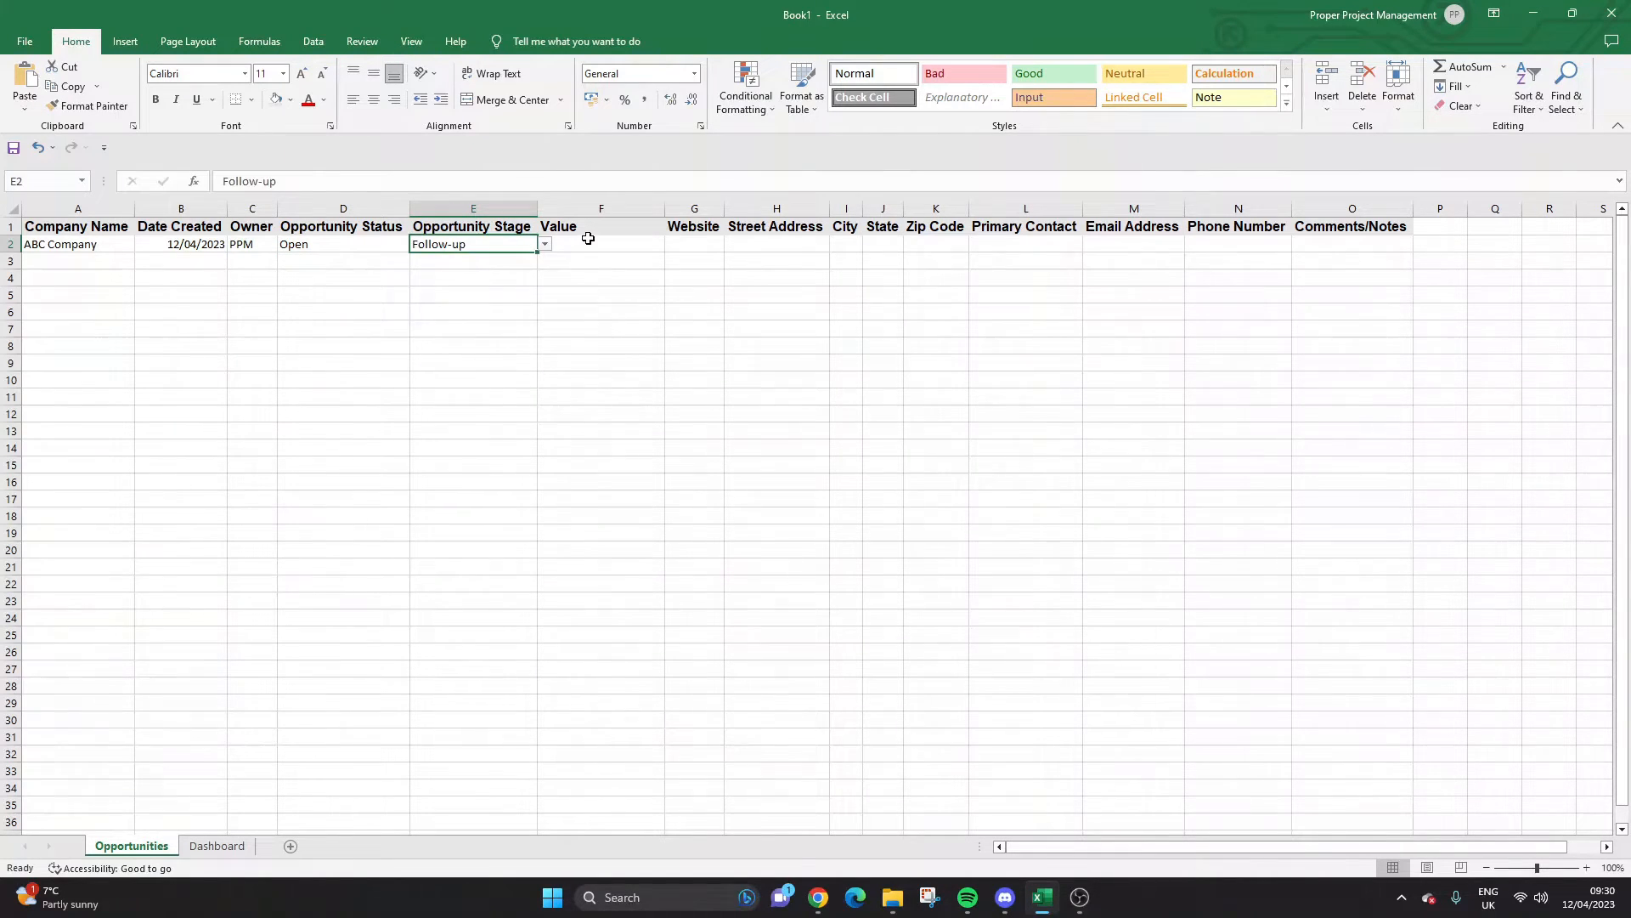
pyautogui.click(597, 245)
pyautogui.write('1000')
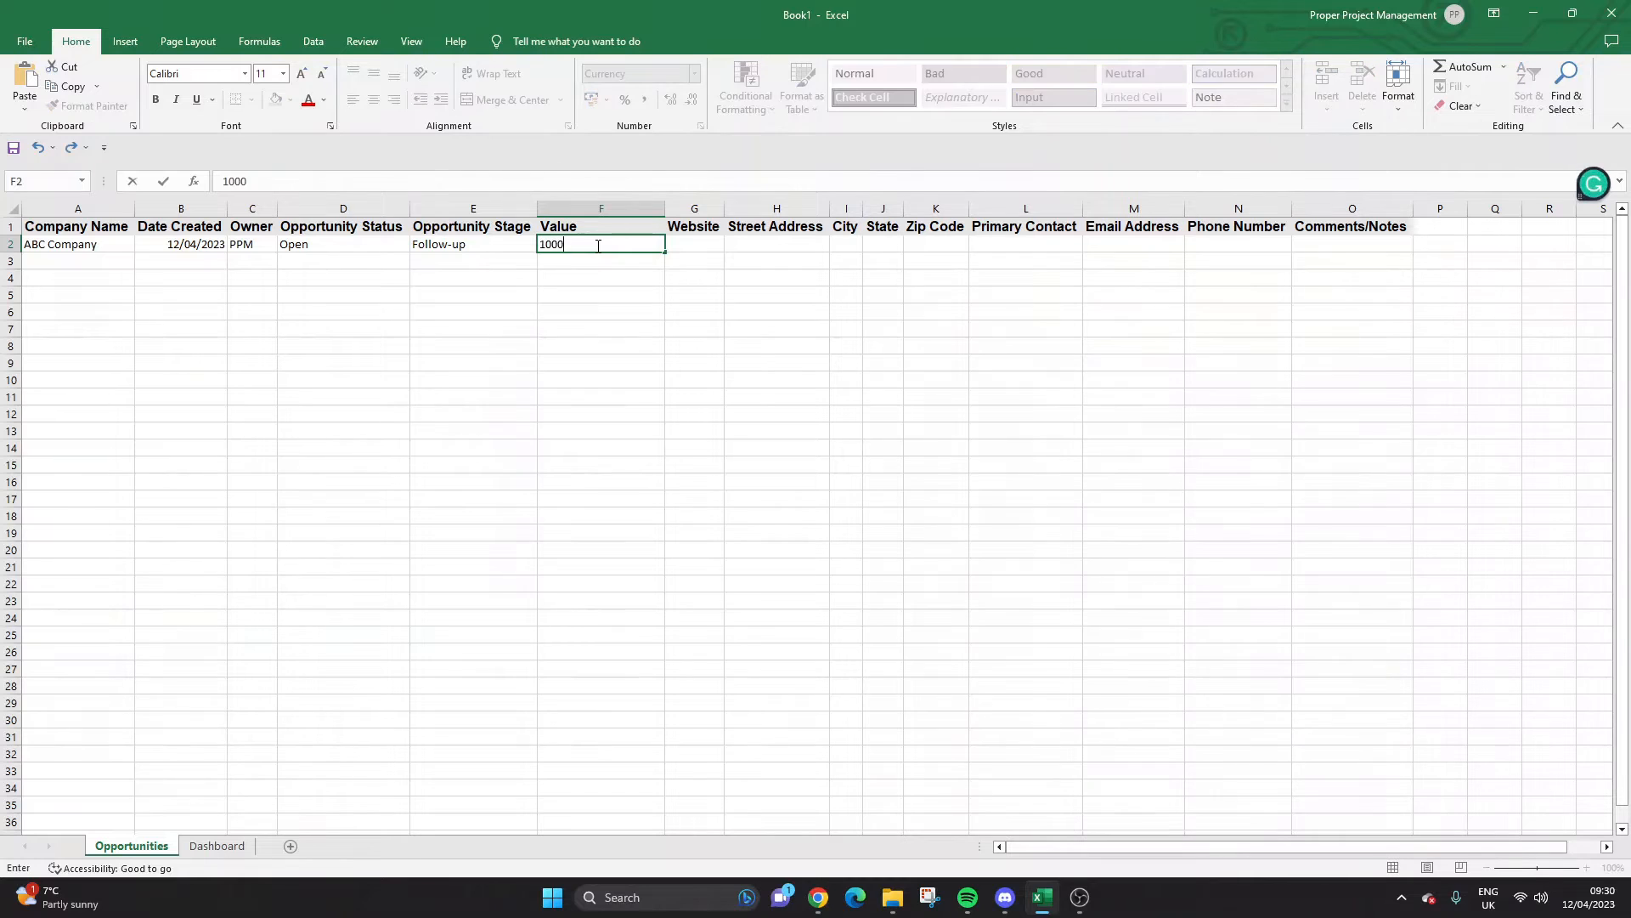
pyautogui.press('Return')
pyautogui.click(705, 246)
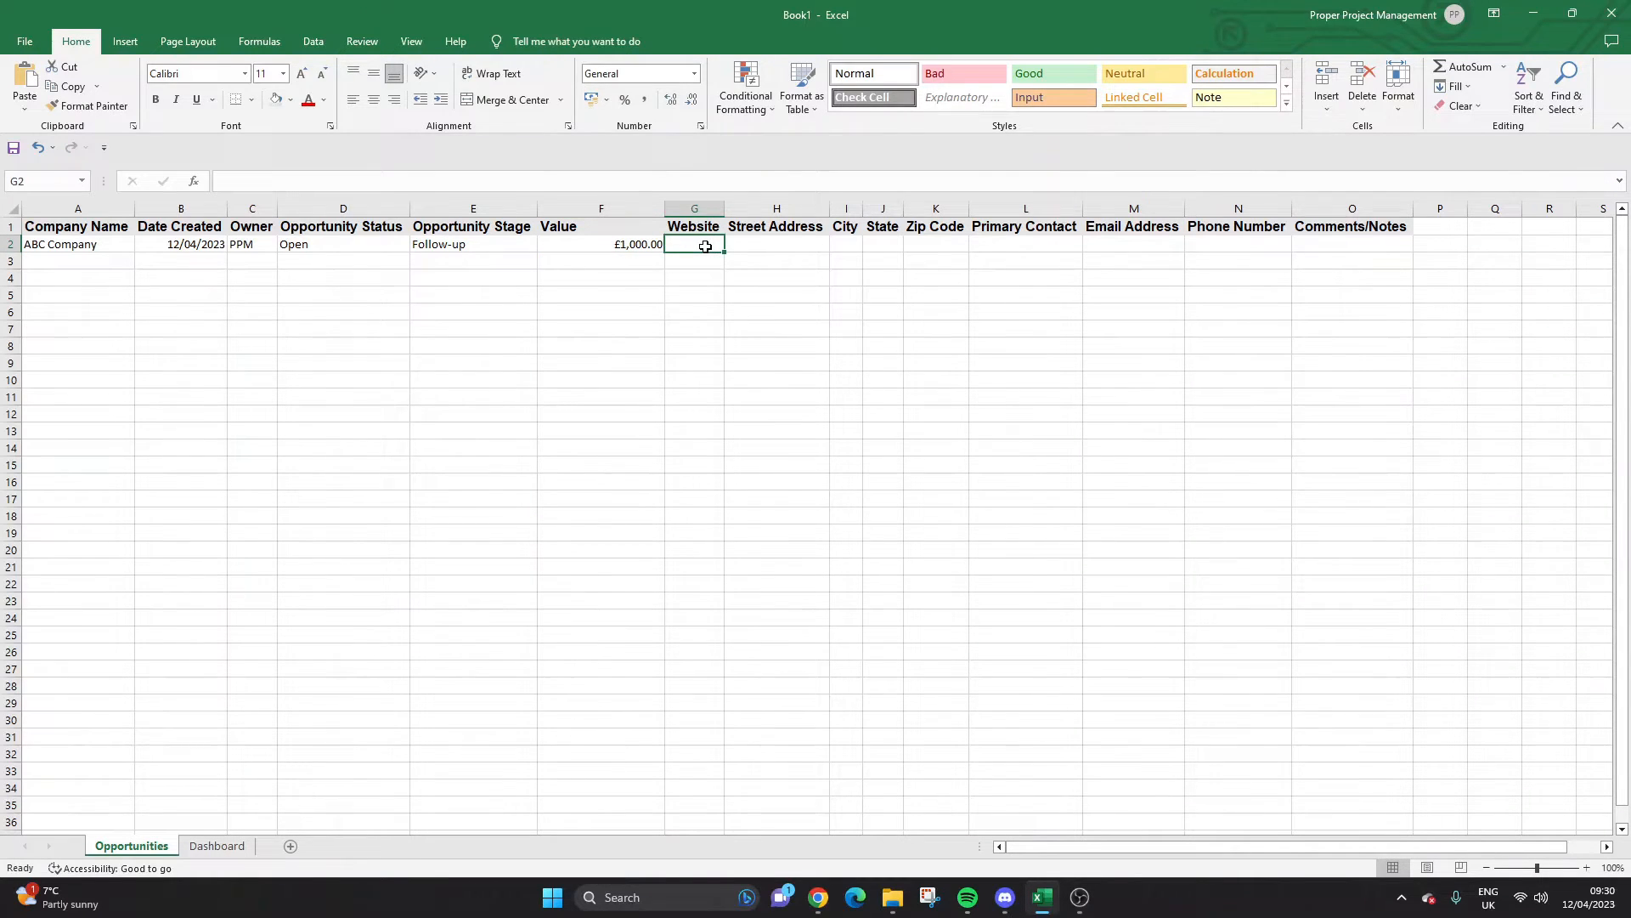
# Enter abc.com as the website in G2, leaving it without a hyperlink.
pyautogui.write('abc.com')
pyautogui.press('Return')
pyautogui.click(706, 246)
pyautogui.press('Tab')
pyautogui.rightClick(691, 242)
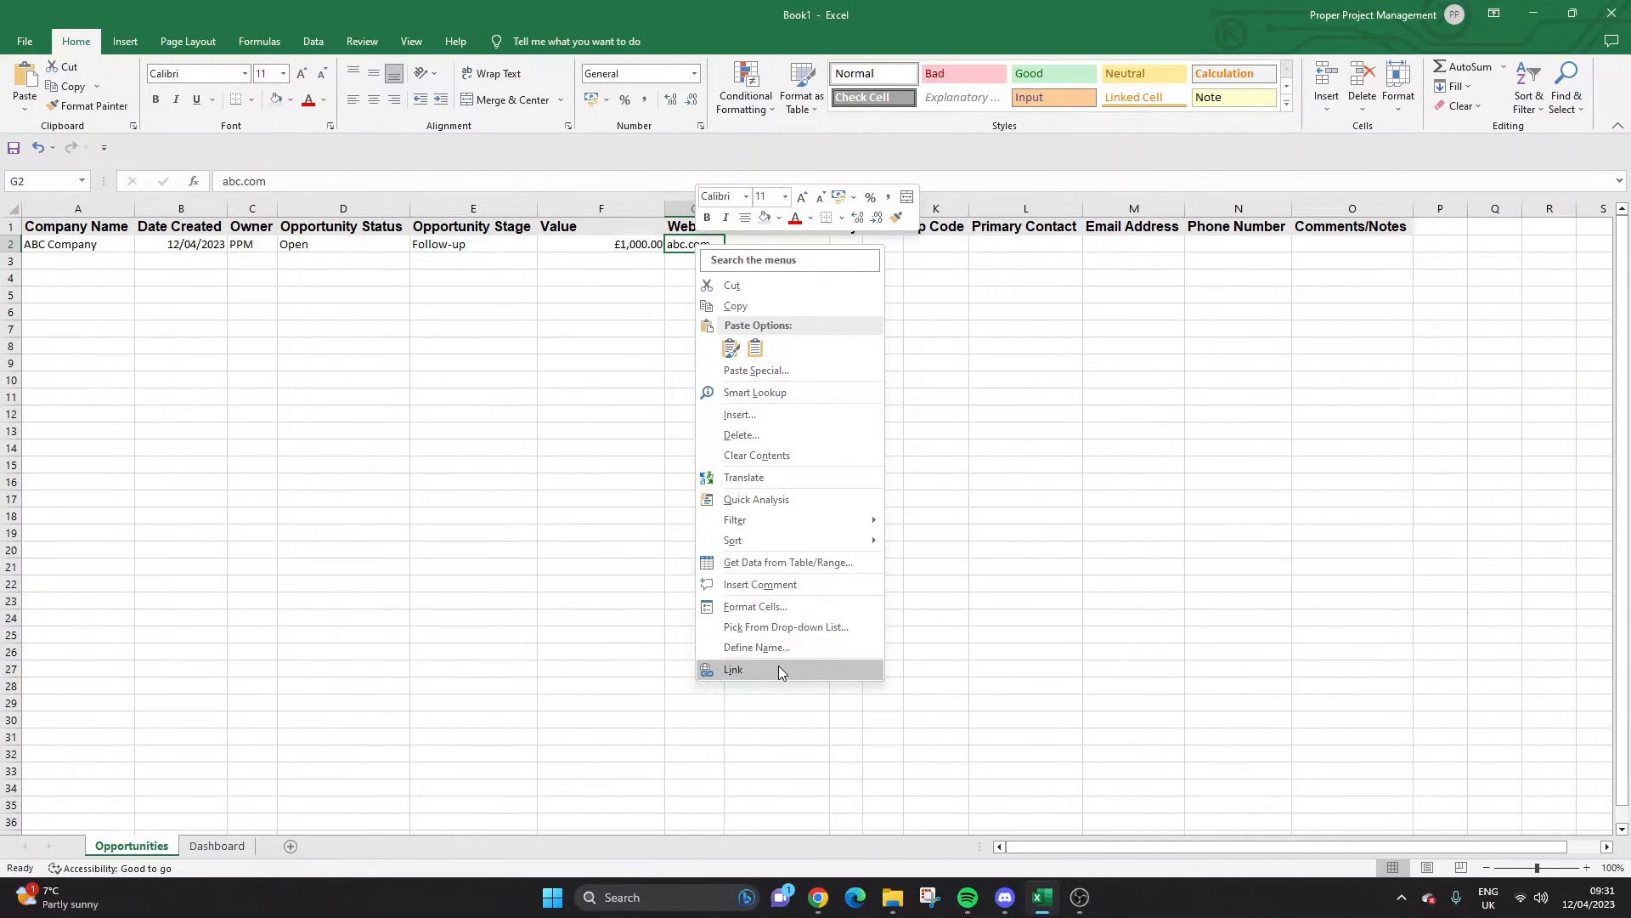
pyautogui.click(778, 668)
pyautogui.press('Escape')
pyautogui.rightClick(707, 242)
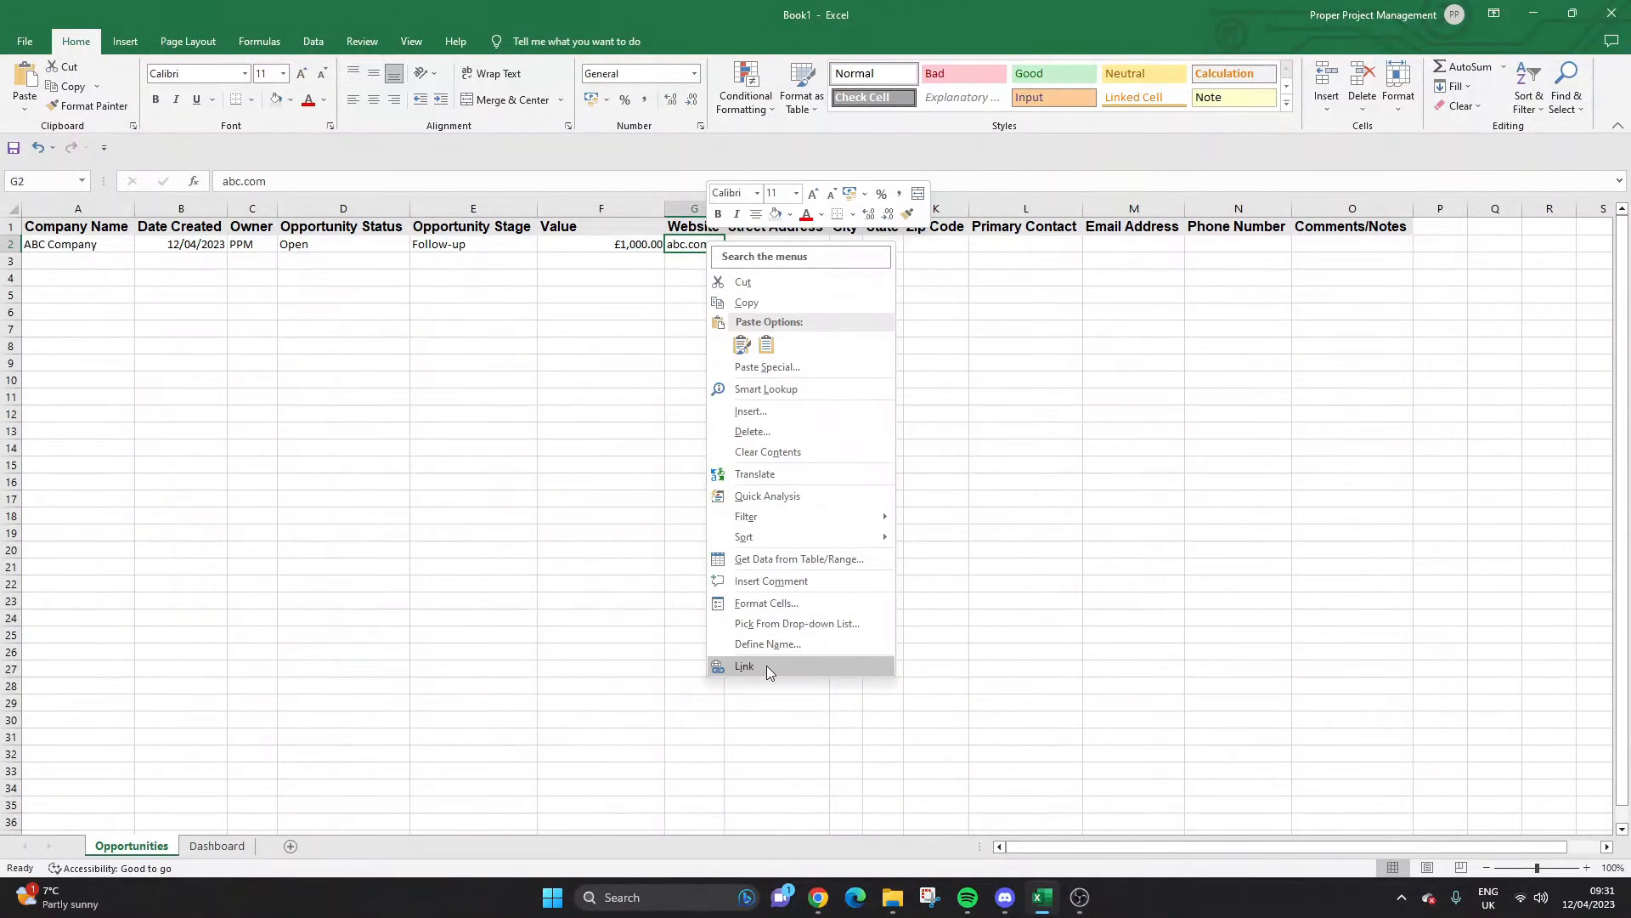
pyautogui.press('Escape')
# Enter 123 ABC Street and London as the address, widening the City column.
pyautogui.click(746, 246)
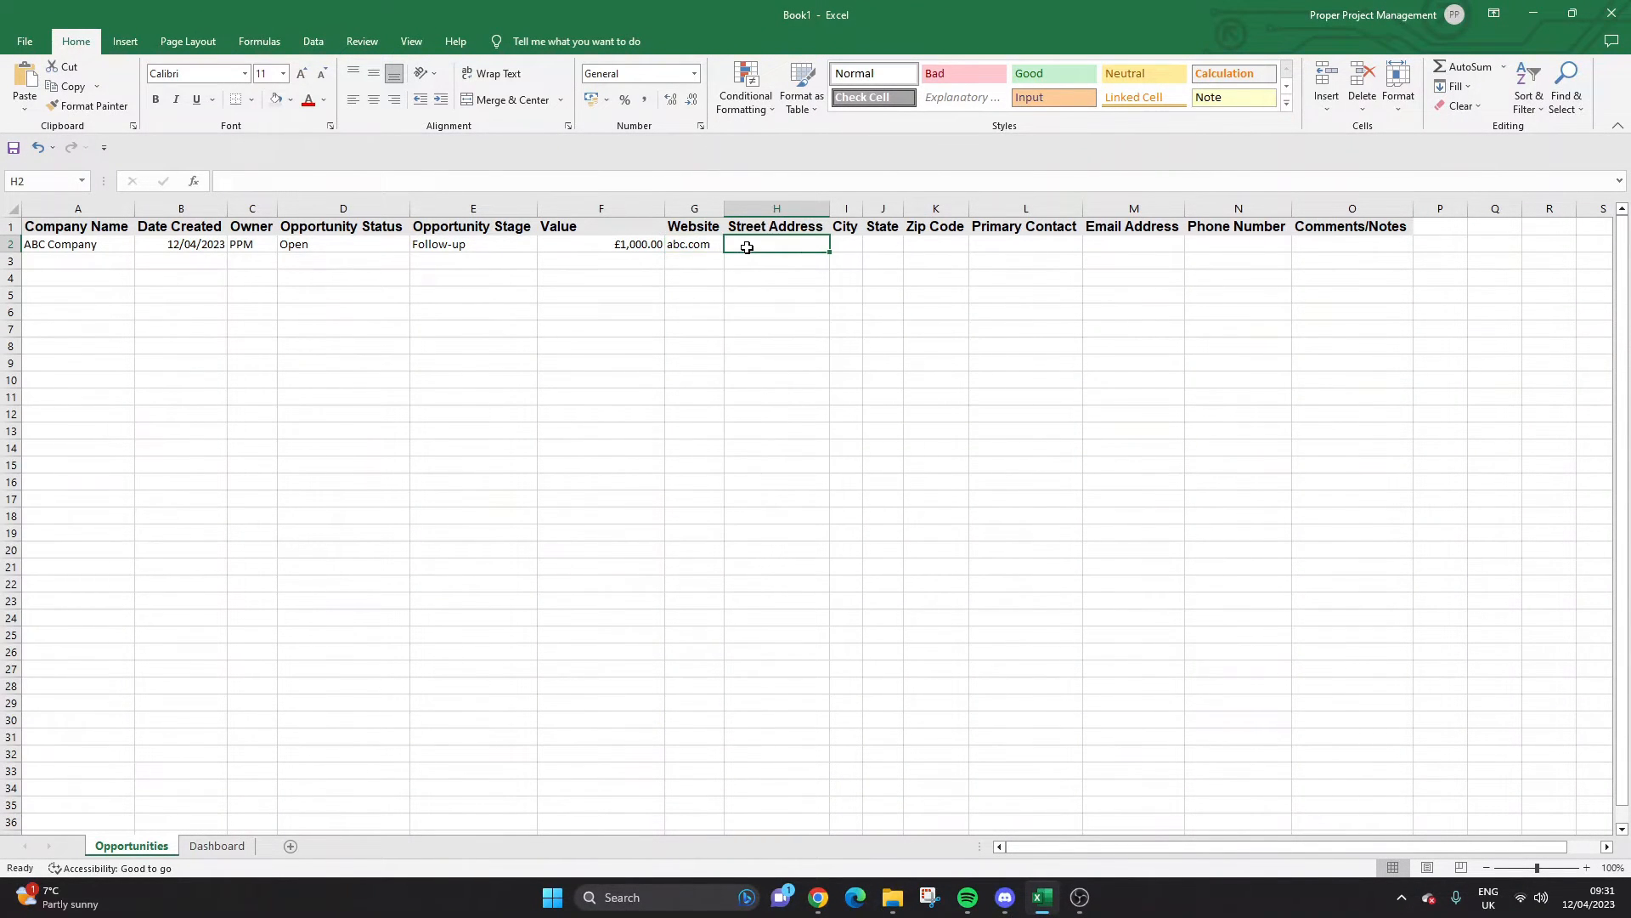
pyautogui.write('1')
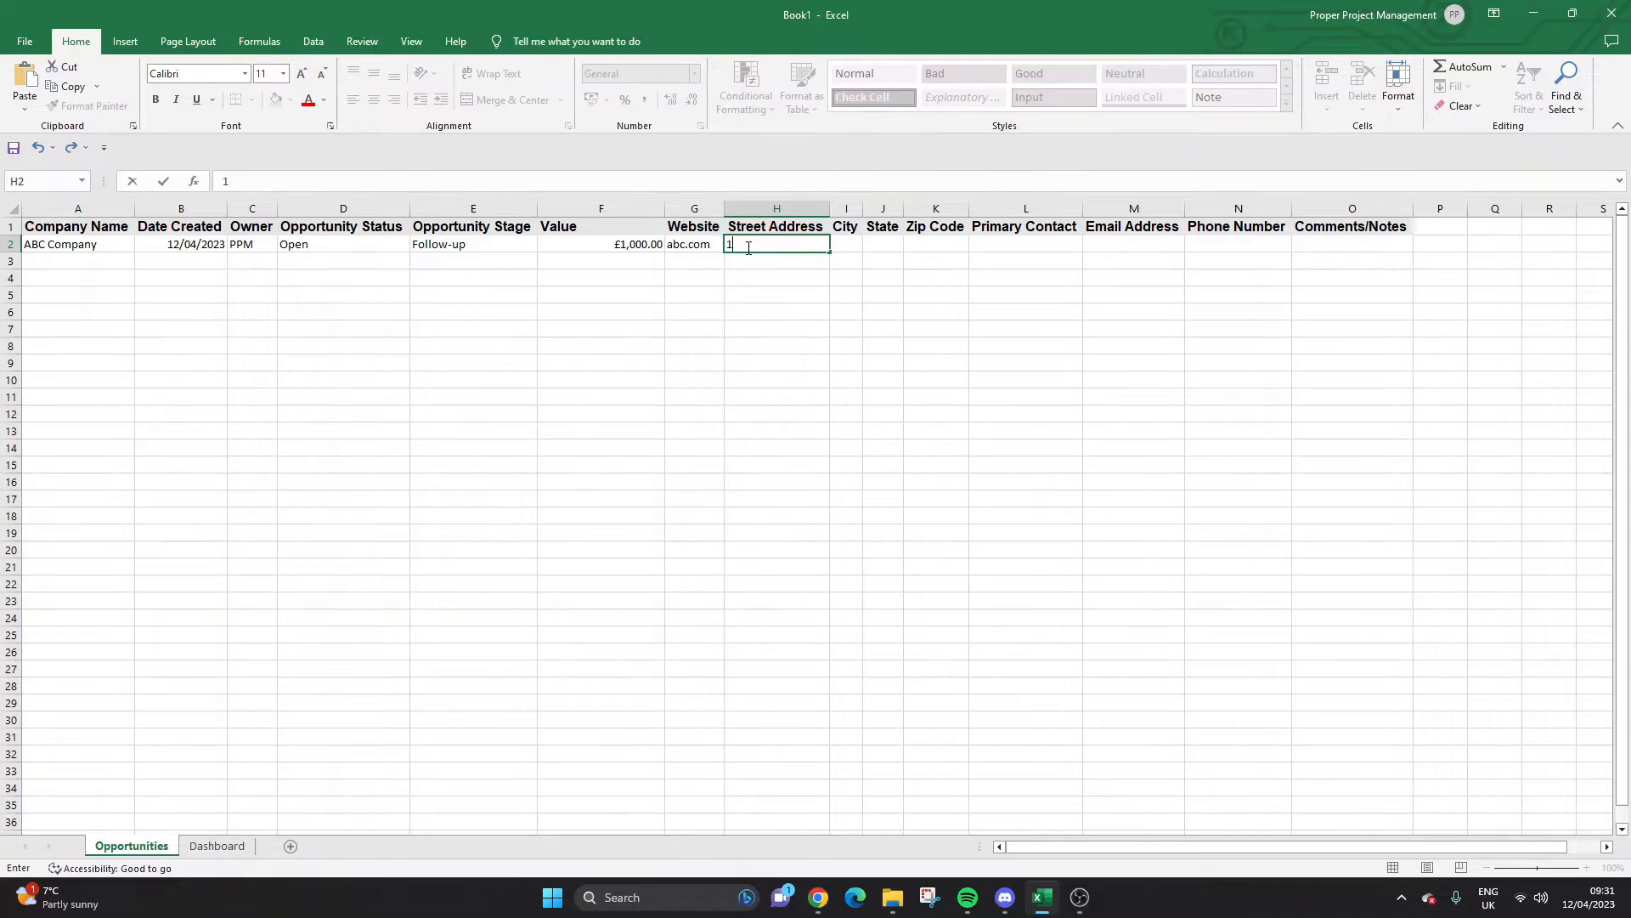
pyautogui.write('23 ABC Street')
pyautogui.press('Tab')
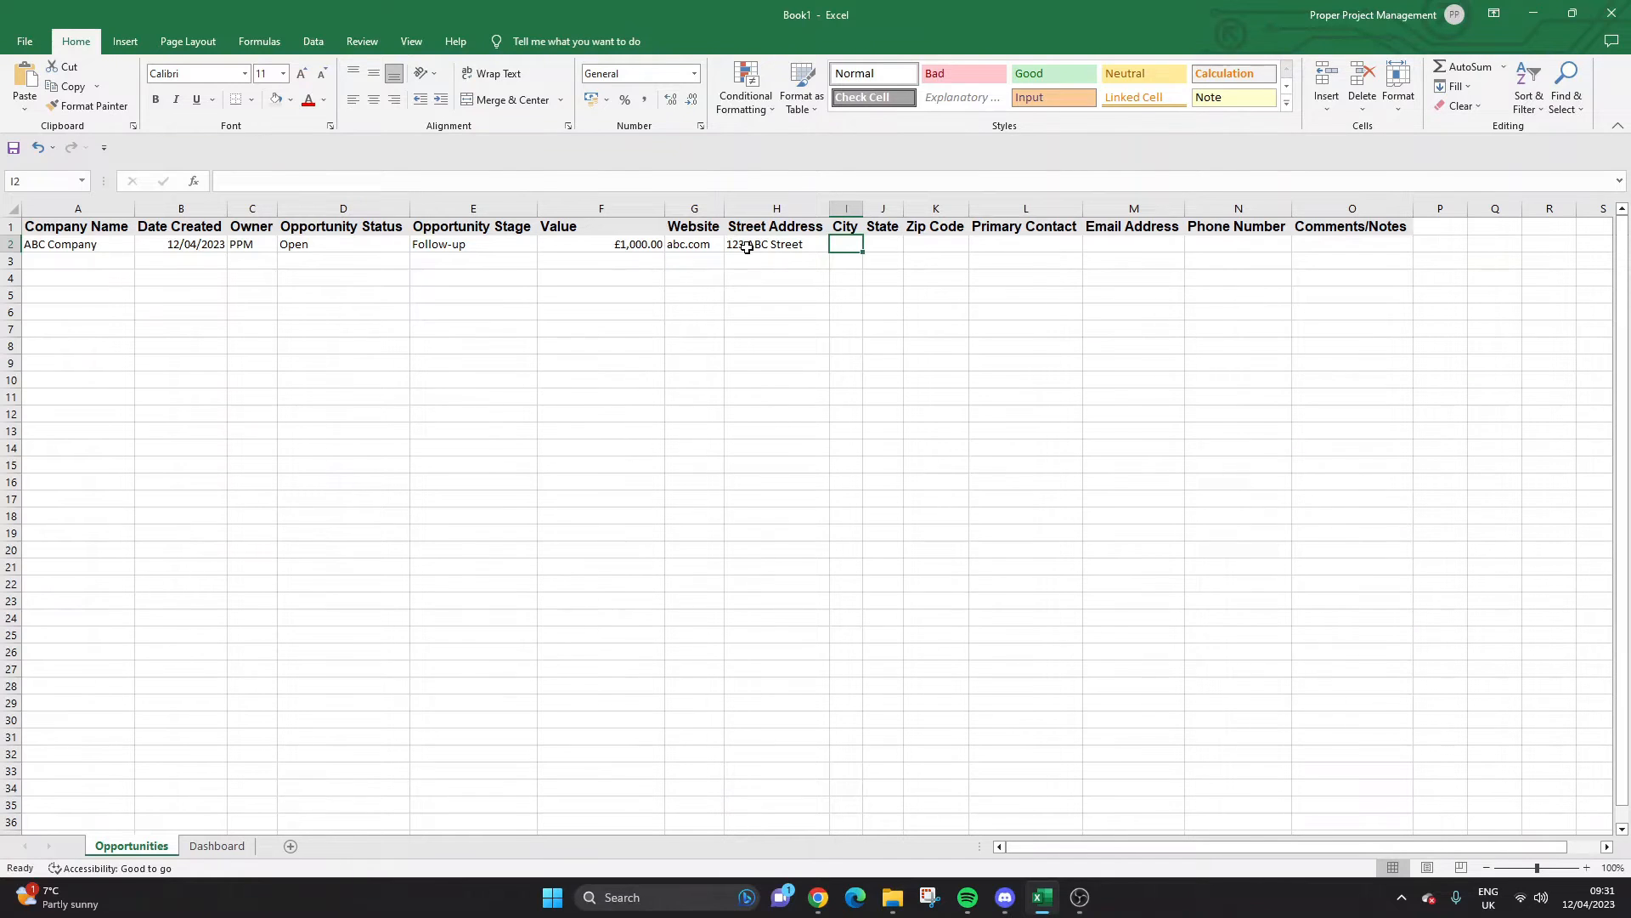
pyautogui.write('London')
pyautogui.press('Return')
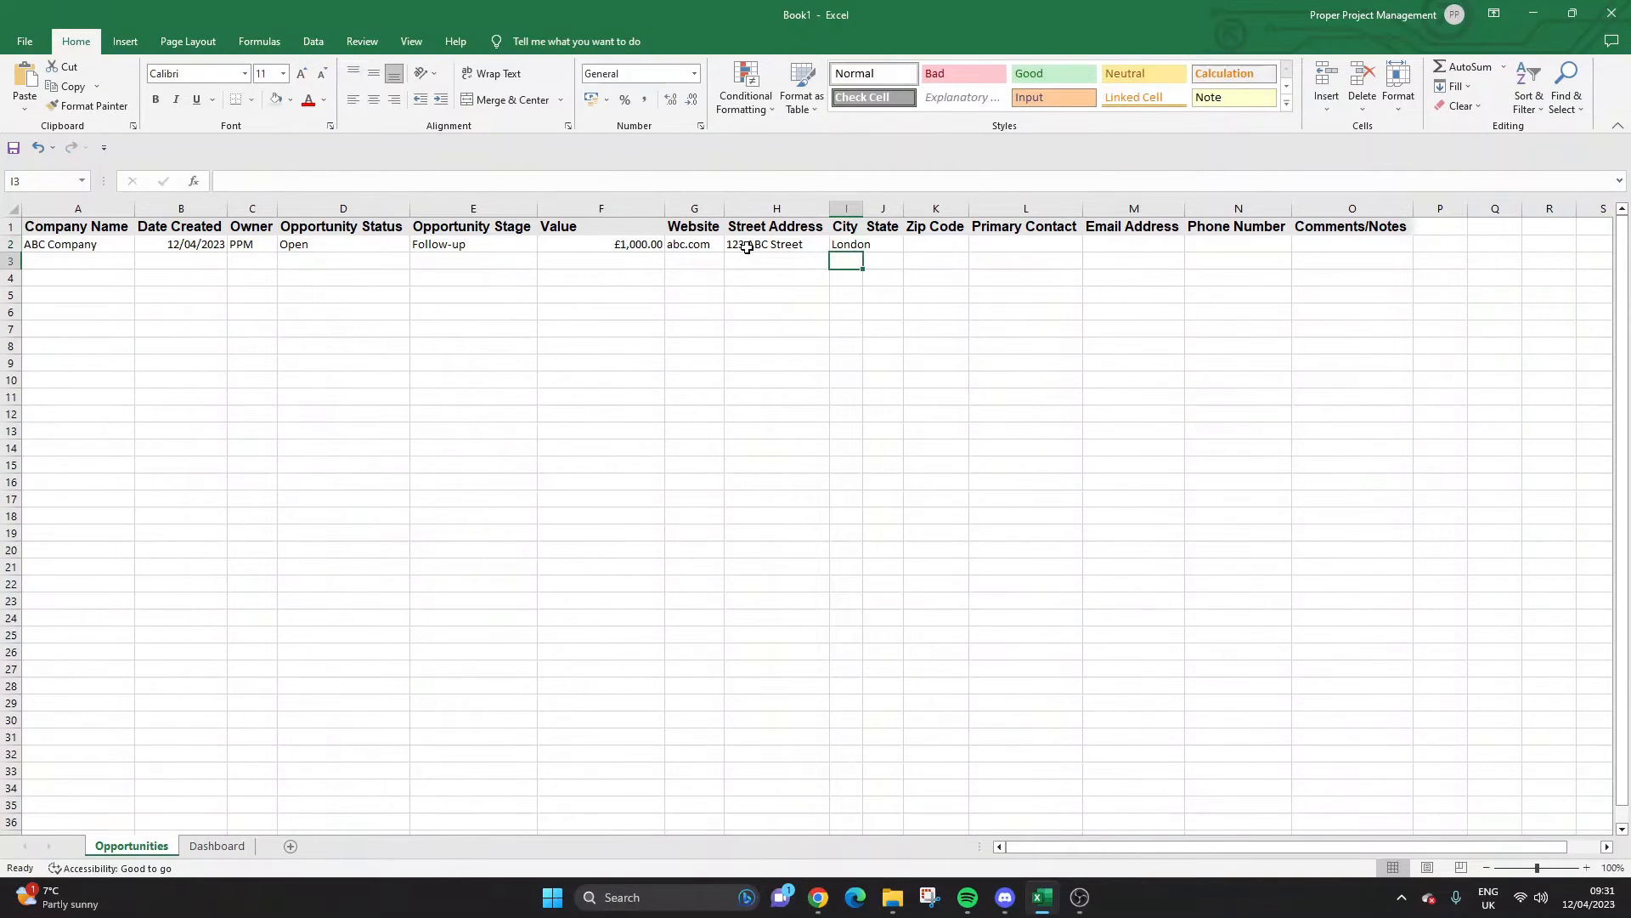
pyautogui.moveTo(863, 208); pyautogui.dragTo(875, 209)
# Skip State and Zip Code and enter the contact's e-mail under Primary Contact.
pyautogui.click(910, 247)
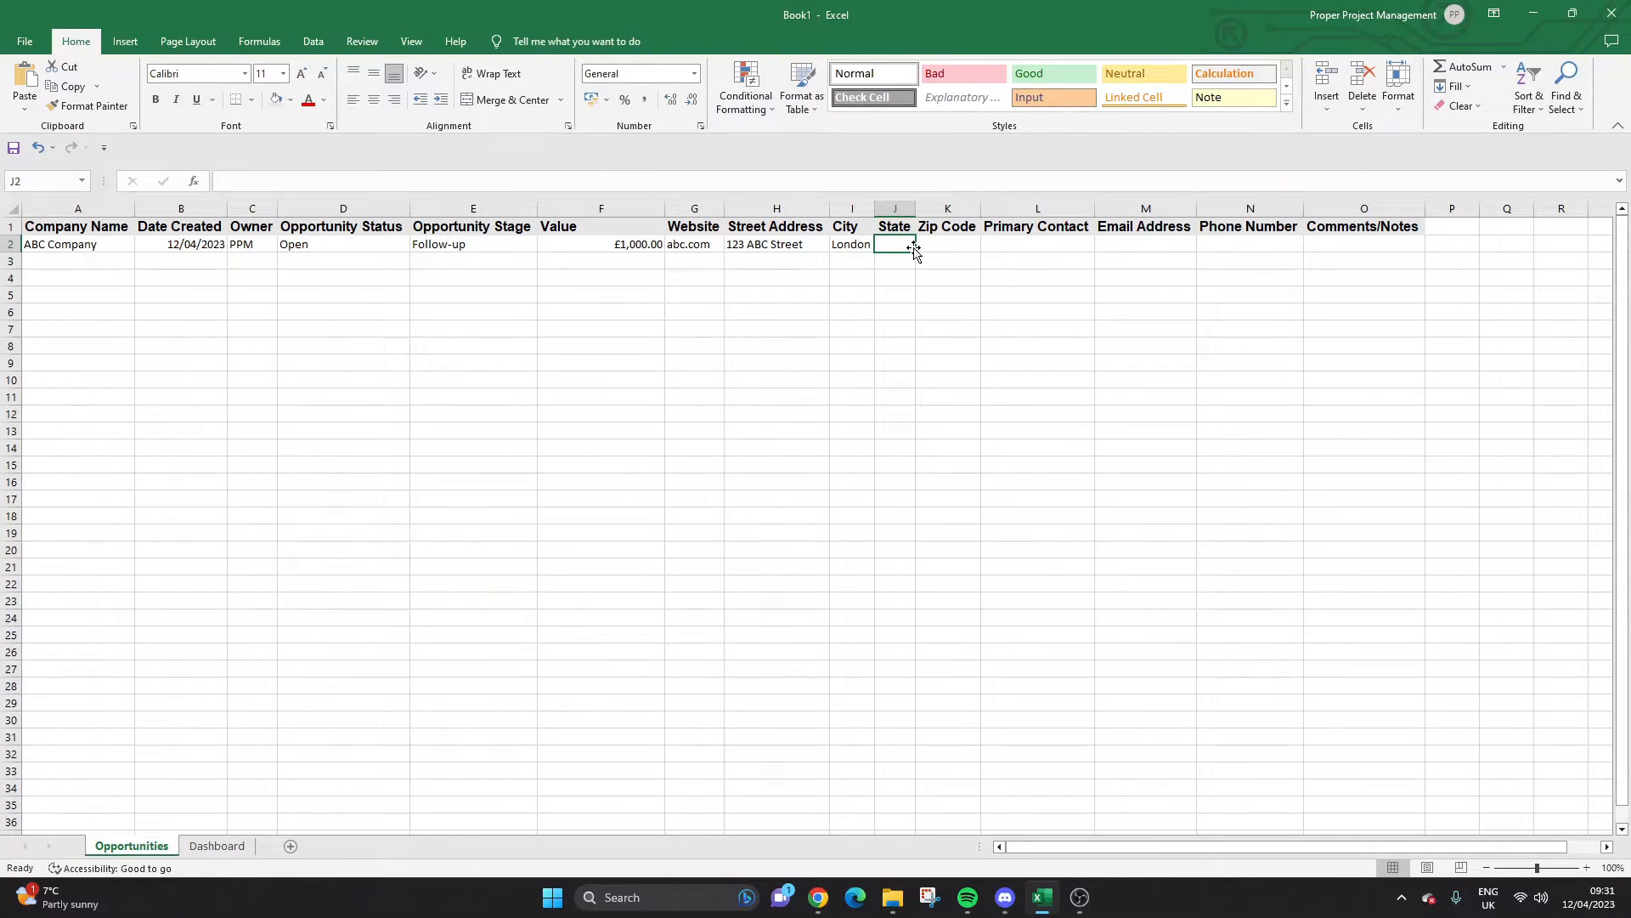
pyautogui.press('Tab')
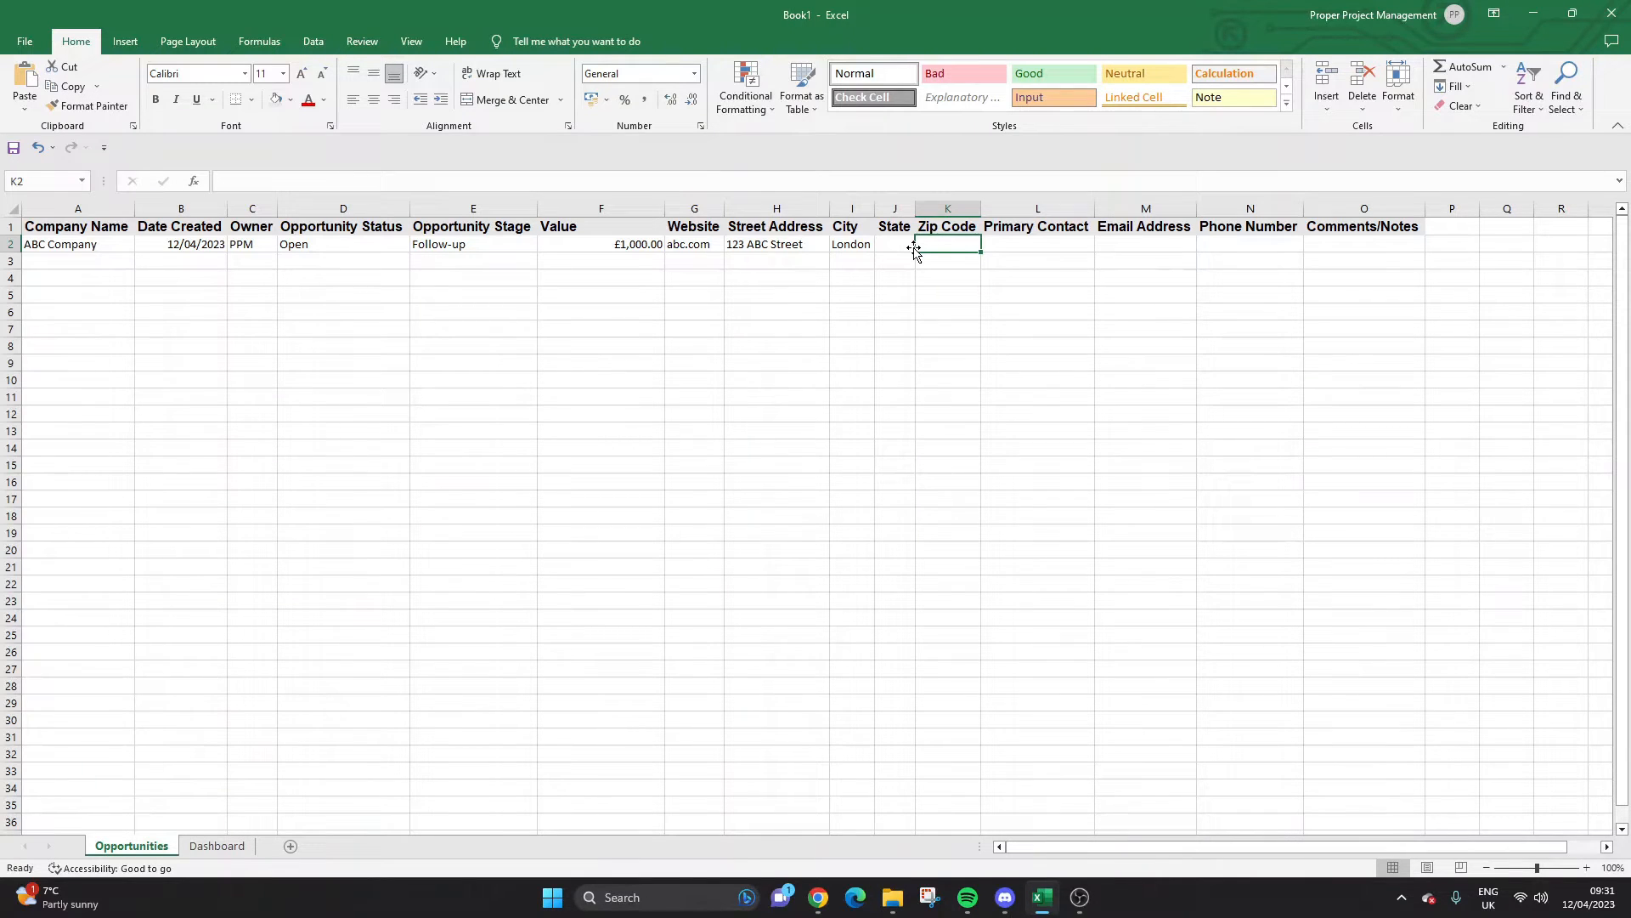
pyautogui.press('Tab')
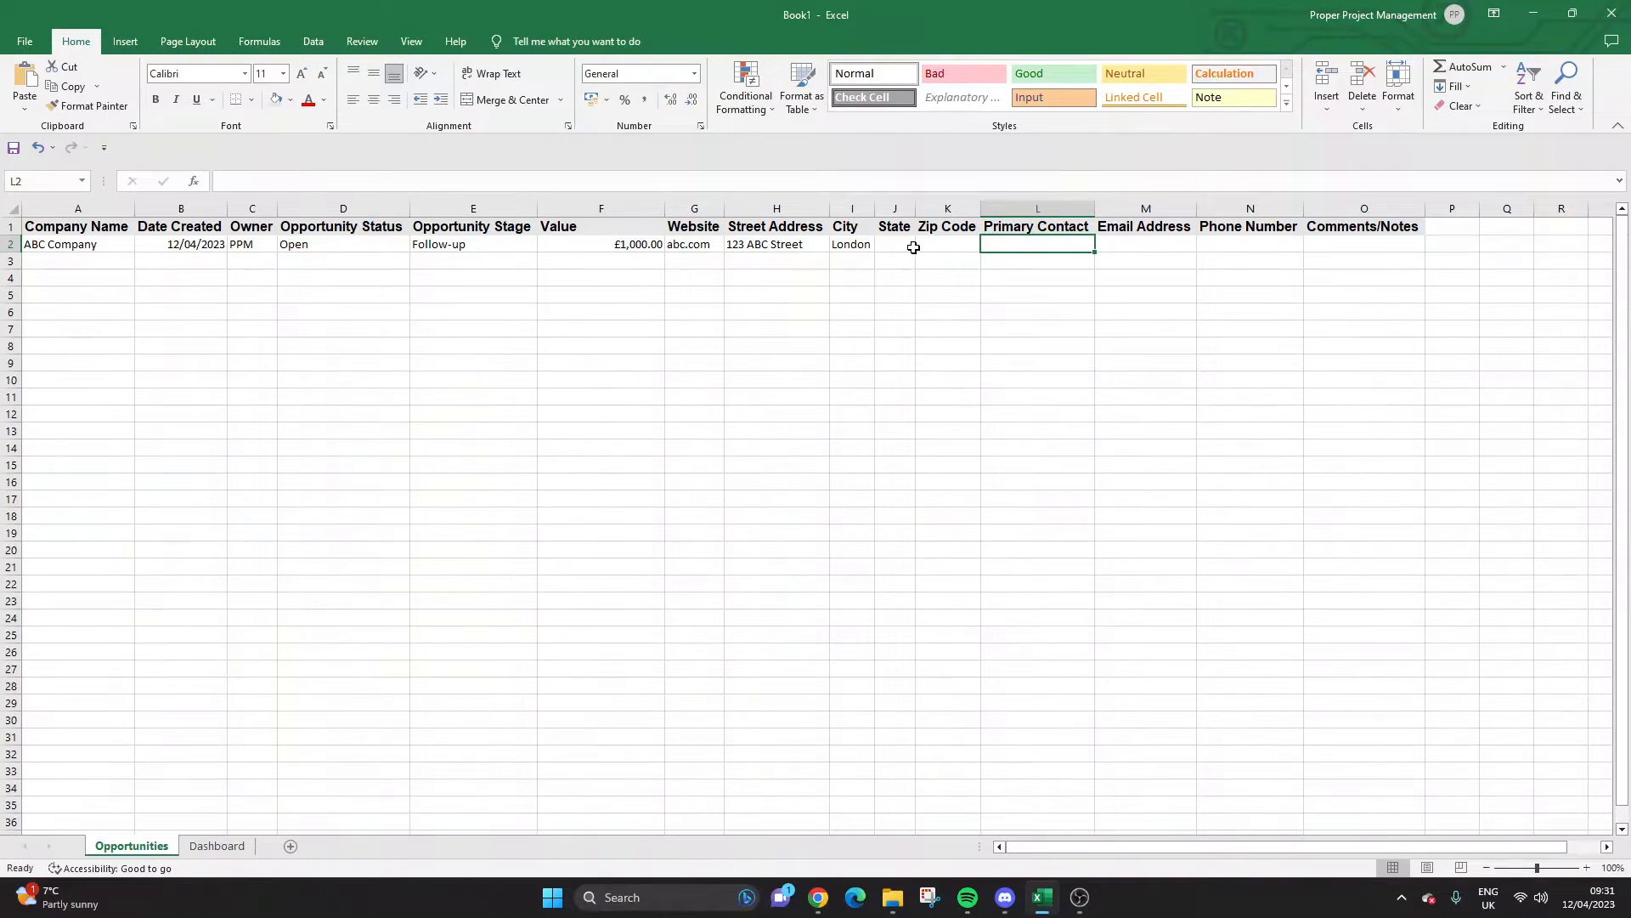
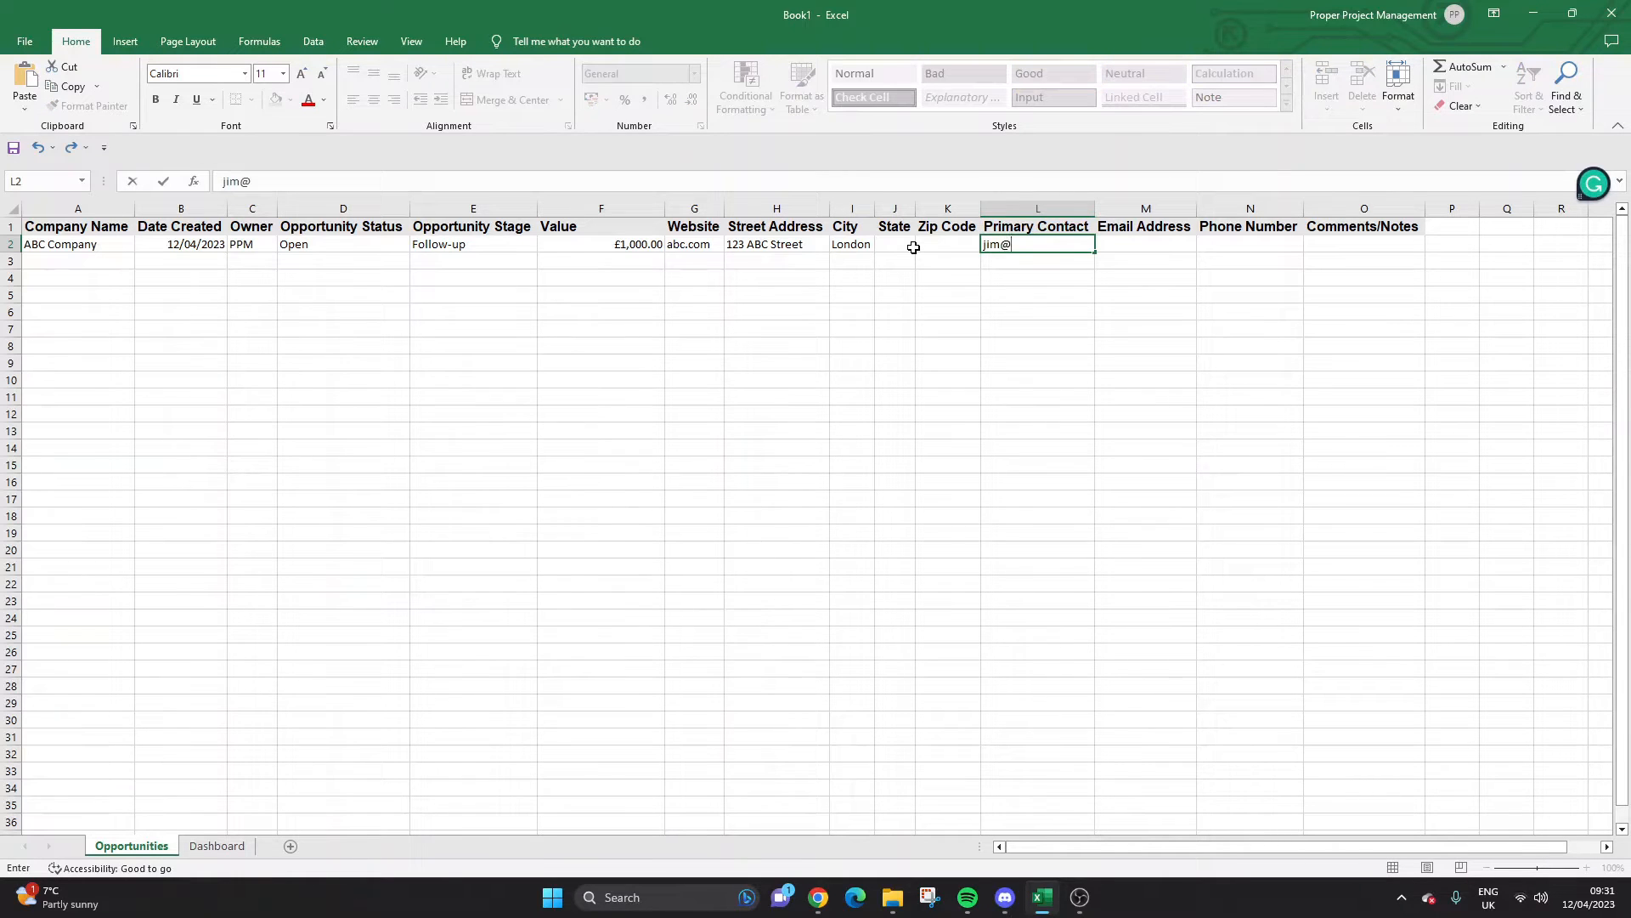
pyautogui.press('Return')
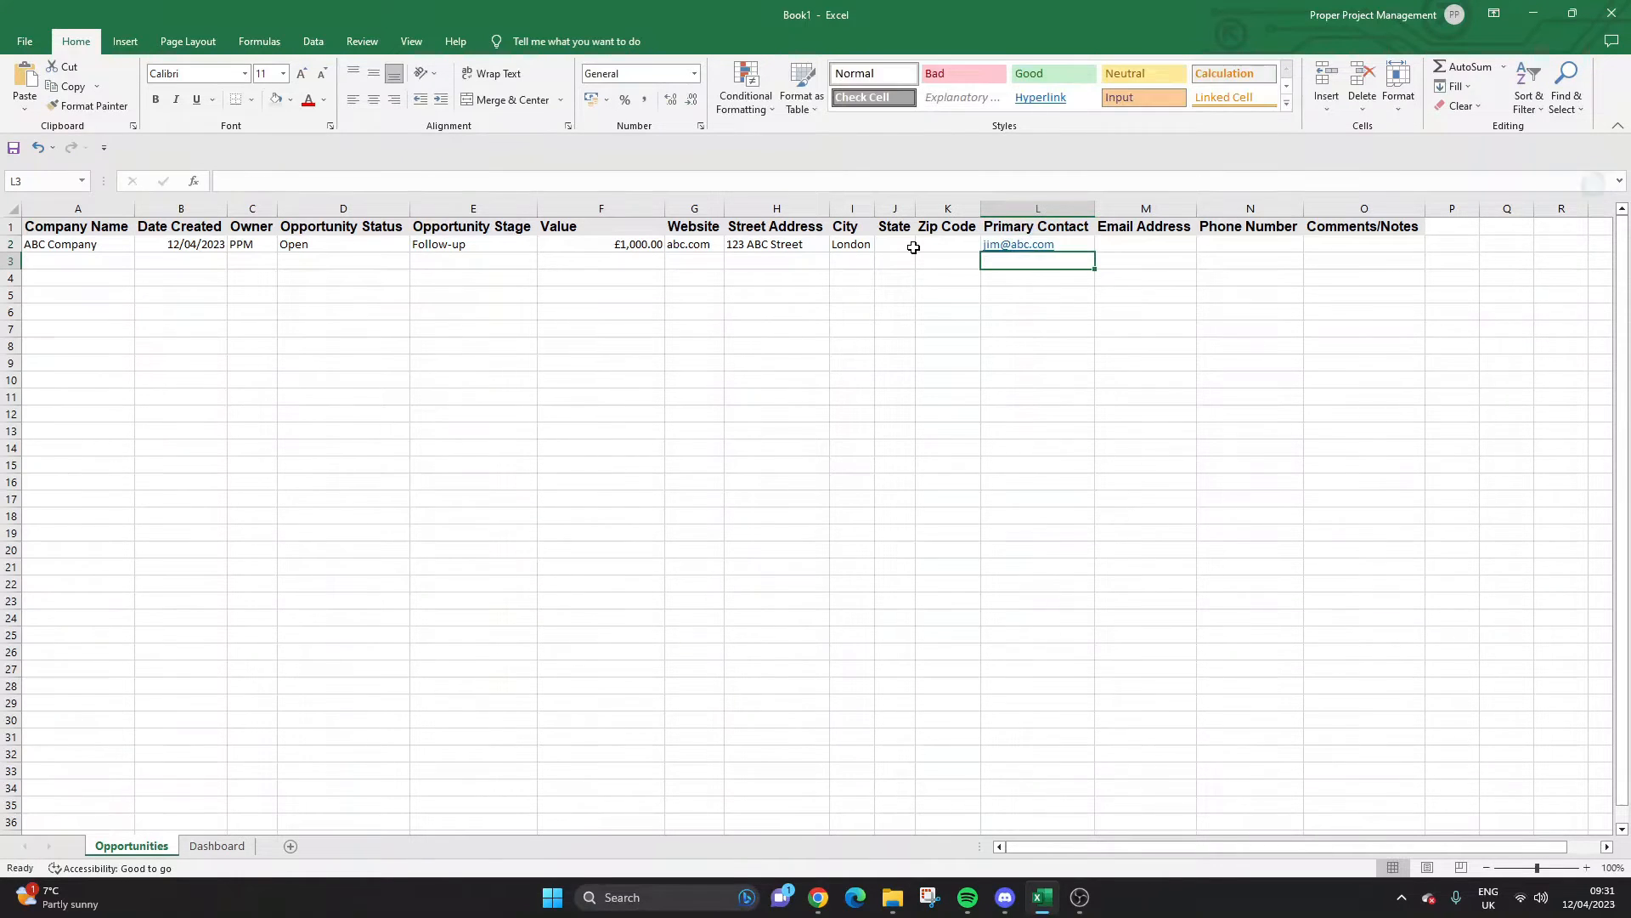
pyautogui.press('Up')
# Copy the contact's e-mail from L2 into M2, then retype L2 as the contact's full name.
pyautogui.hotkey('ctrl', 'c')
pyautogui.press('Right')
pyautogui.hotkey('ctrl', 'v')
pyautogui.press('ctrl')
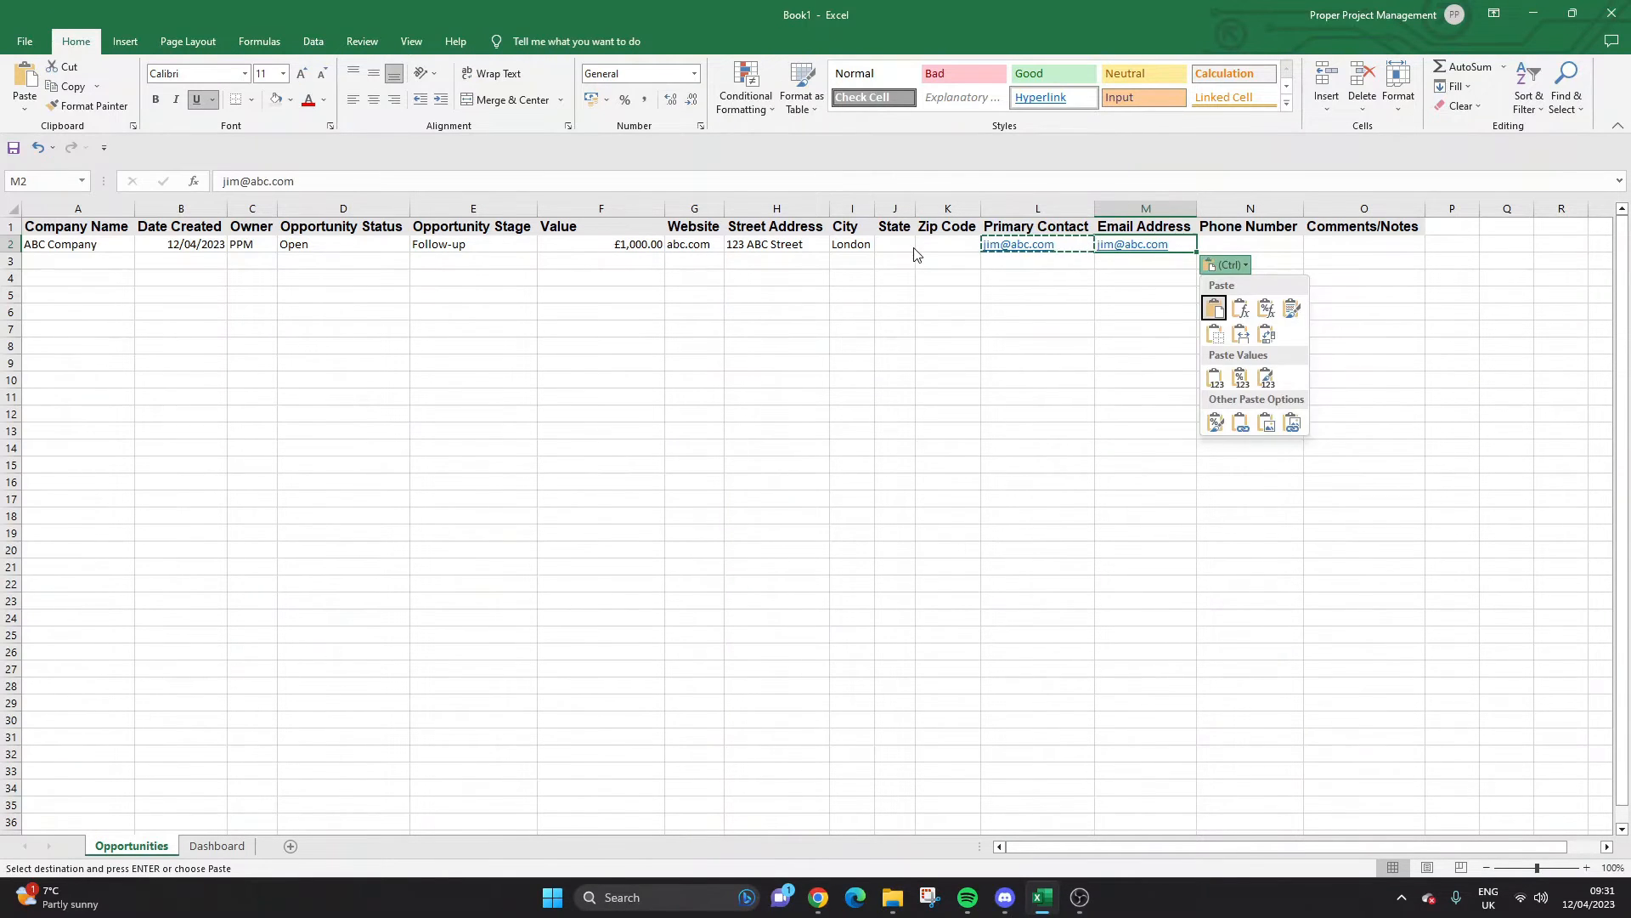
pyautogui.click(1015, 258)
pyautogui.click(1020, 258)
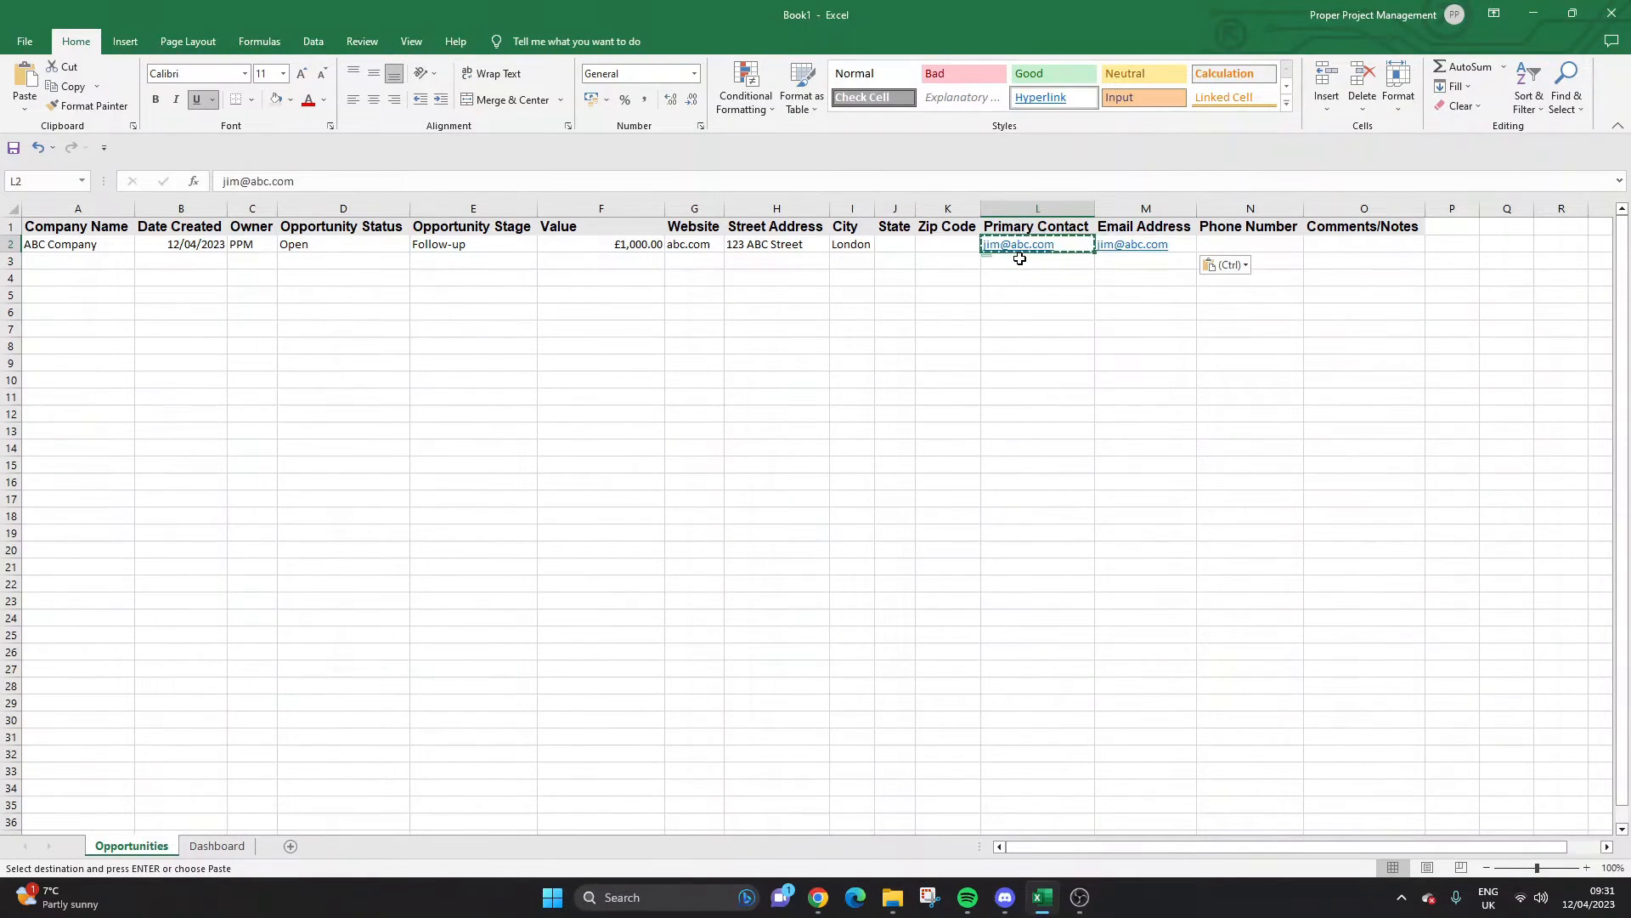
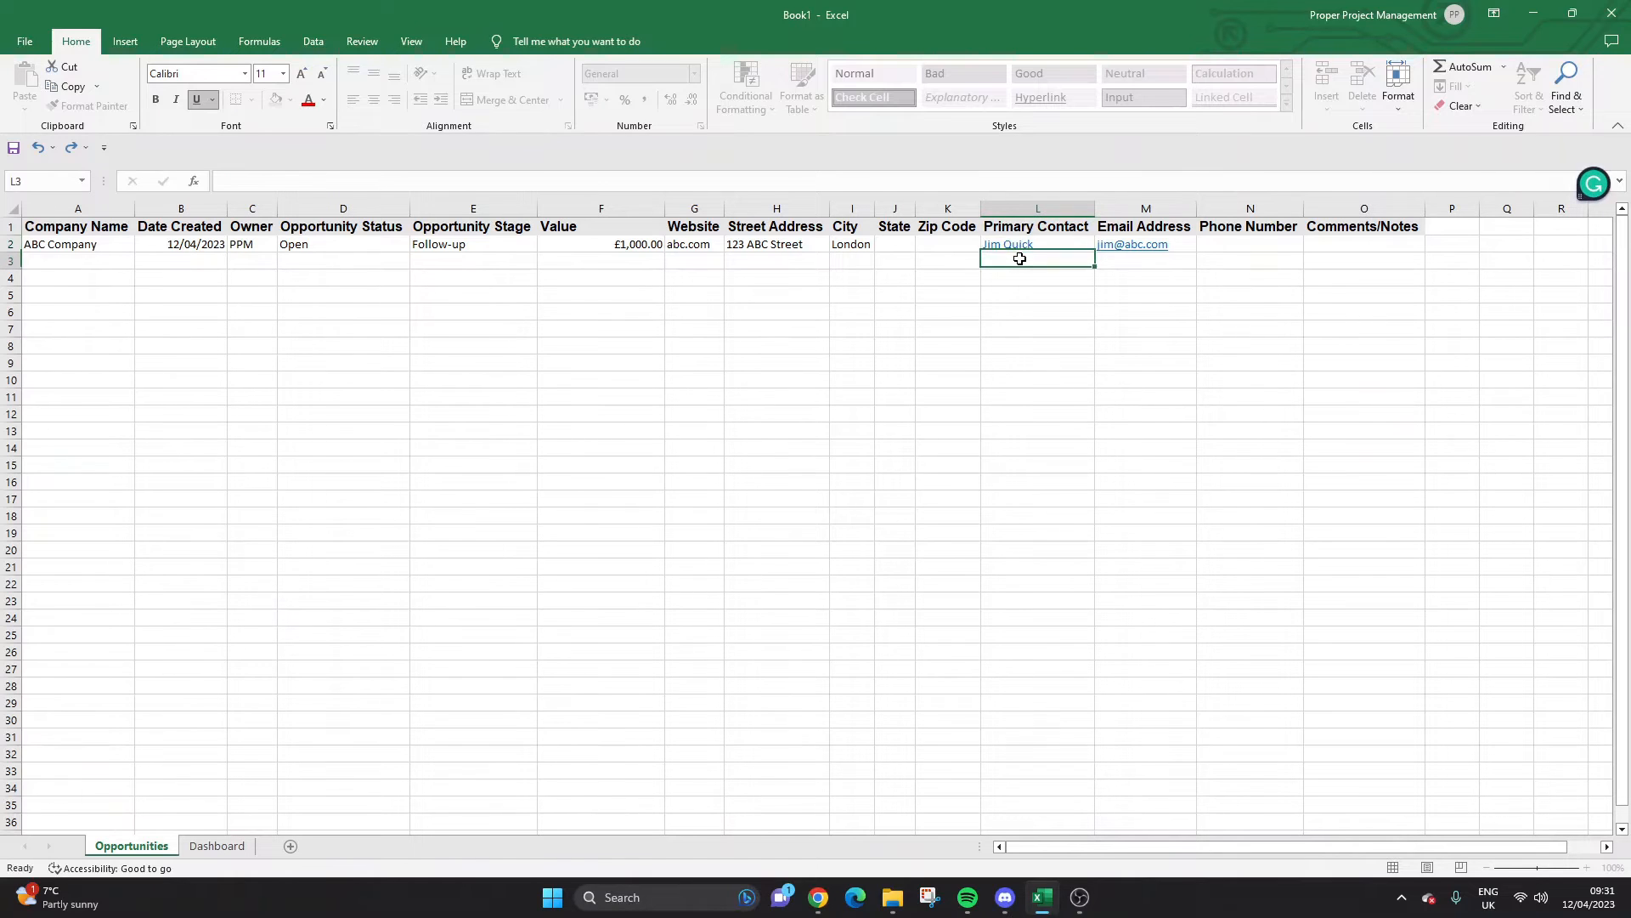
pyautogui.press('Return')
# Give the contact name plain formatting from the London cell and enter phone number 123456.
pyautogui.click(852, 244)
pyautogui.click(88, 105)
pyautogui.click(1040, 248)
pyautogui.click(1226, 247)
pyautogui.write('123456')
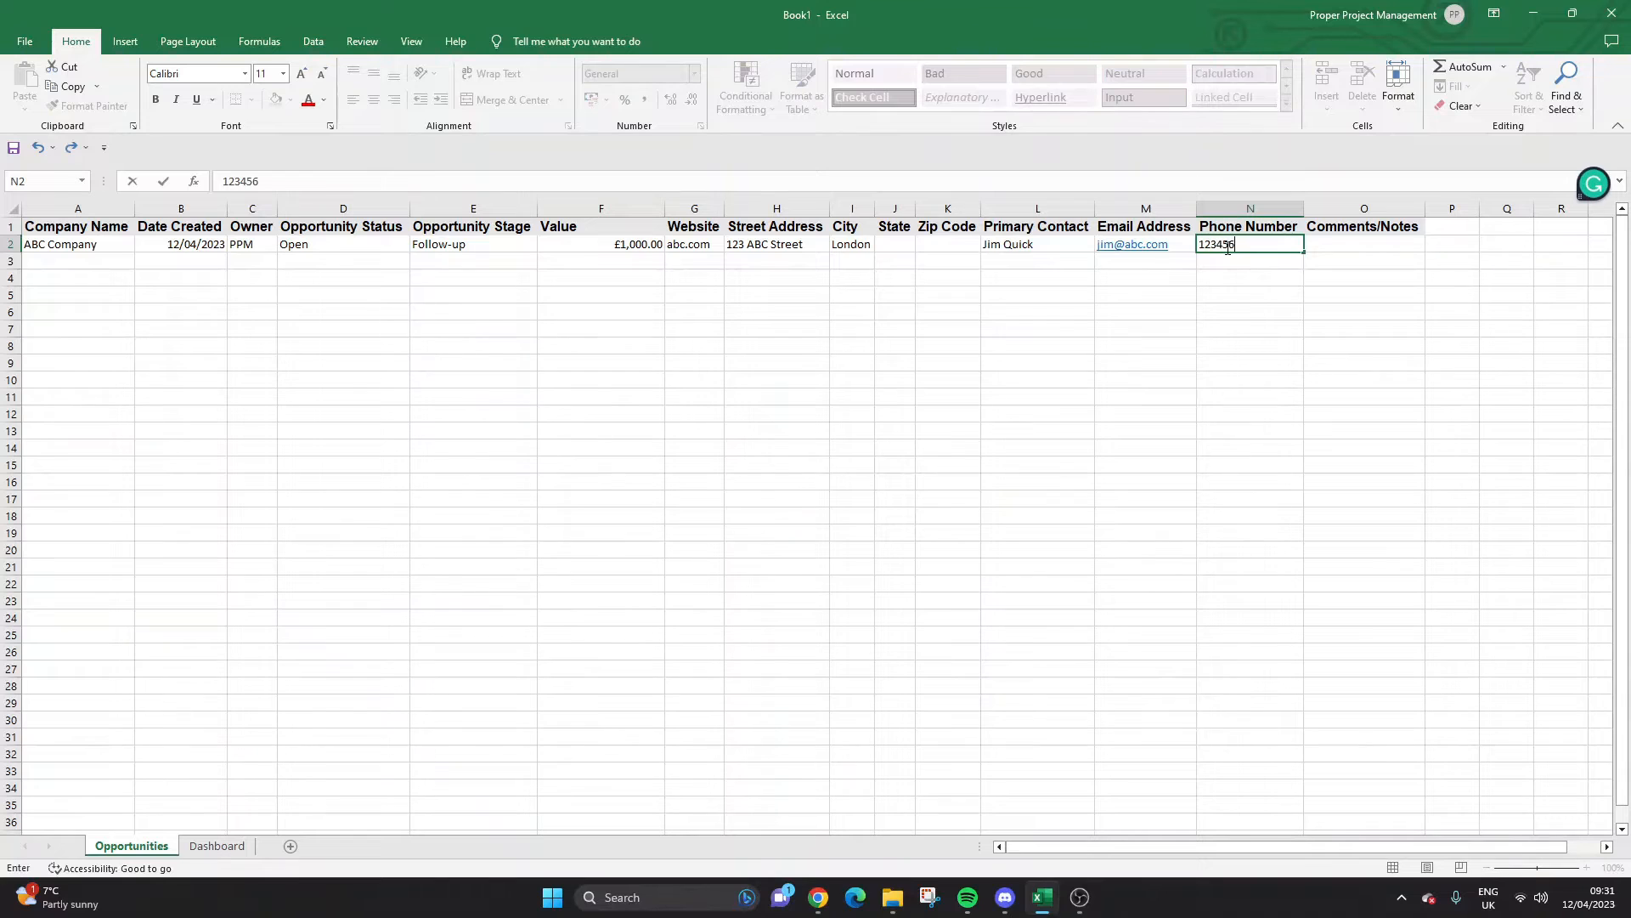
pyautogui.press('Return')
# Type a Comments/Notes entry recording the first contact and a follow-up scheduled on May 1st.
pyautogui.click(1328, 245)
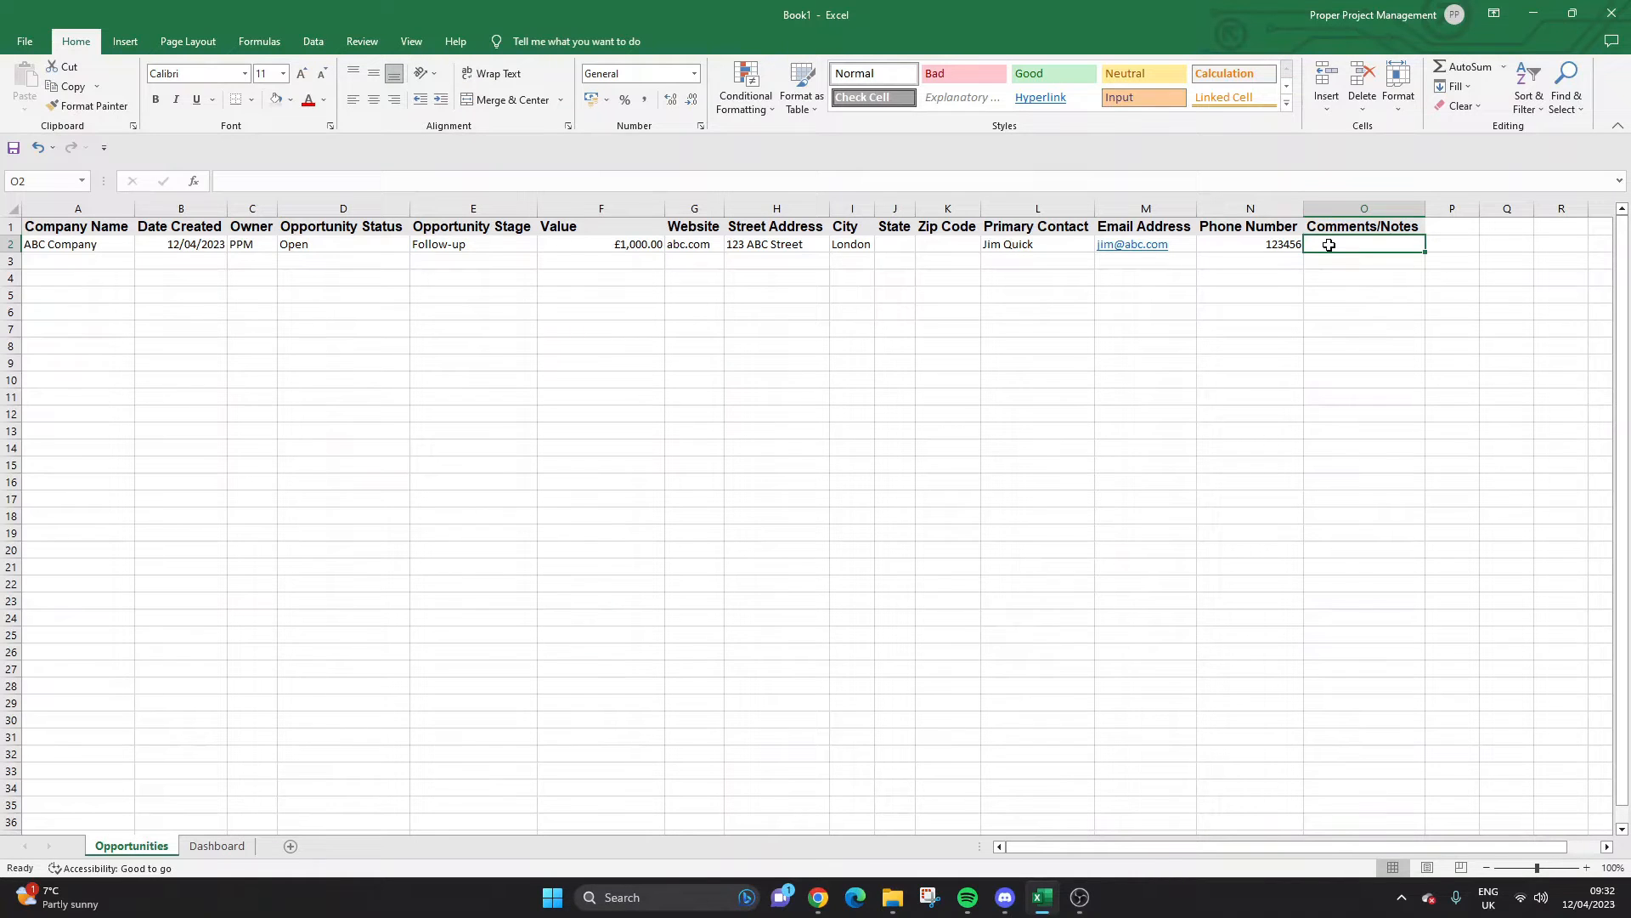
pyautogui.write('We fir')
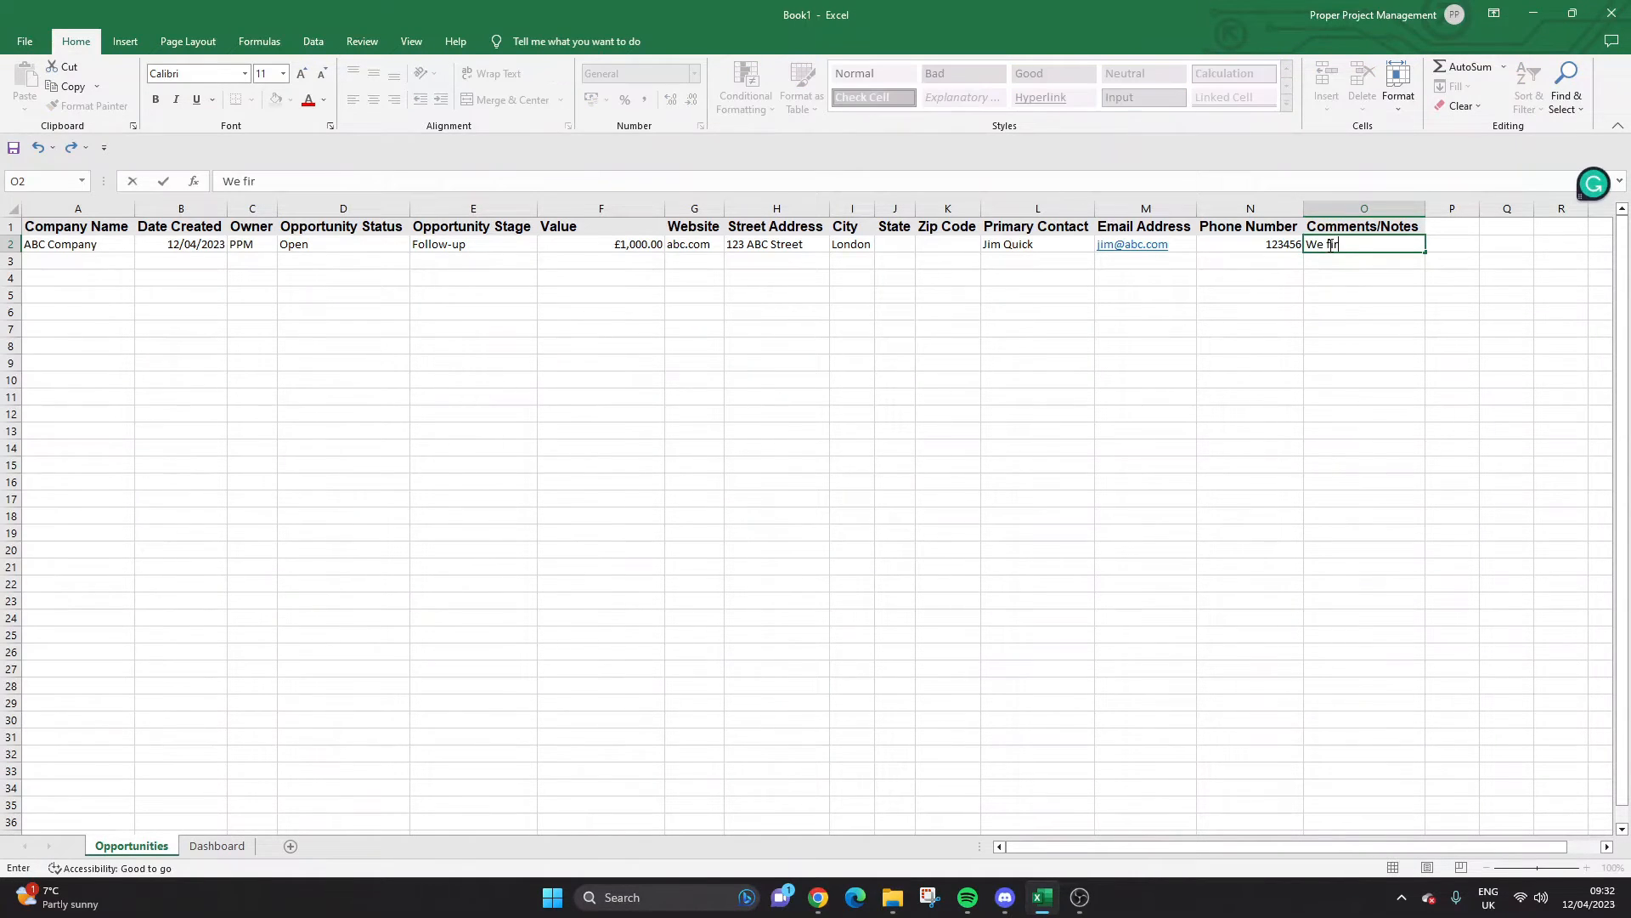
pyautogui.write('st contact jum')
pyautogui.press('BackSpace')
pyautogui.press('BackSpace')
pyautogui.press('BackSpace')
pyautogui.write('irst contact ')
pyautogui.write('Jim....')
pyautogui.write(' Schedule')
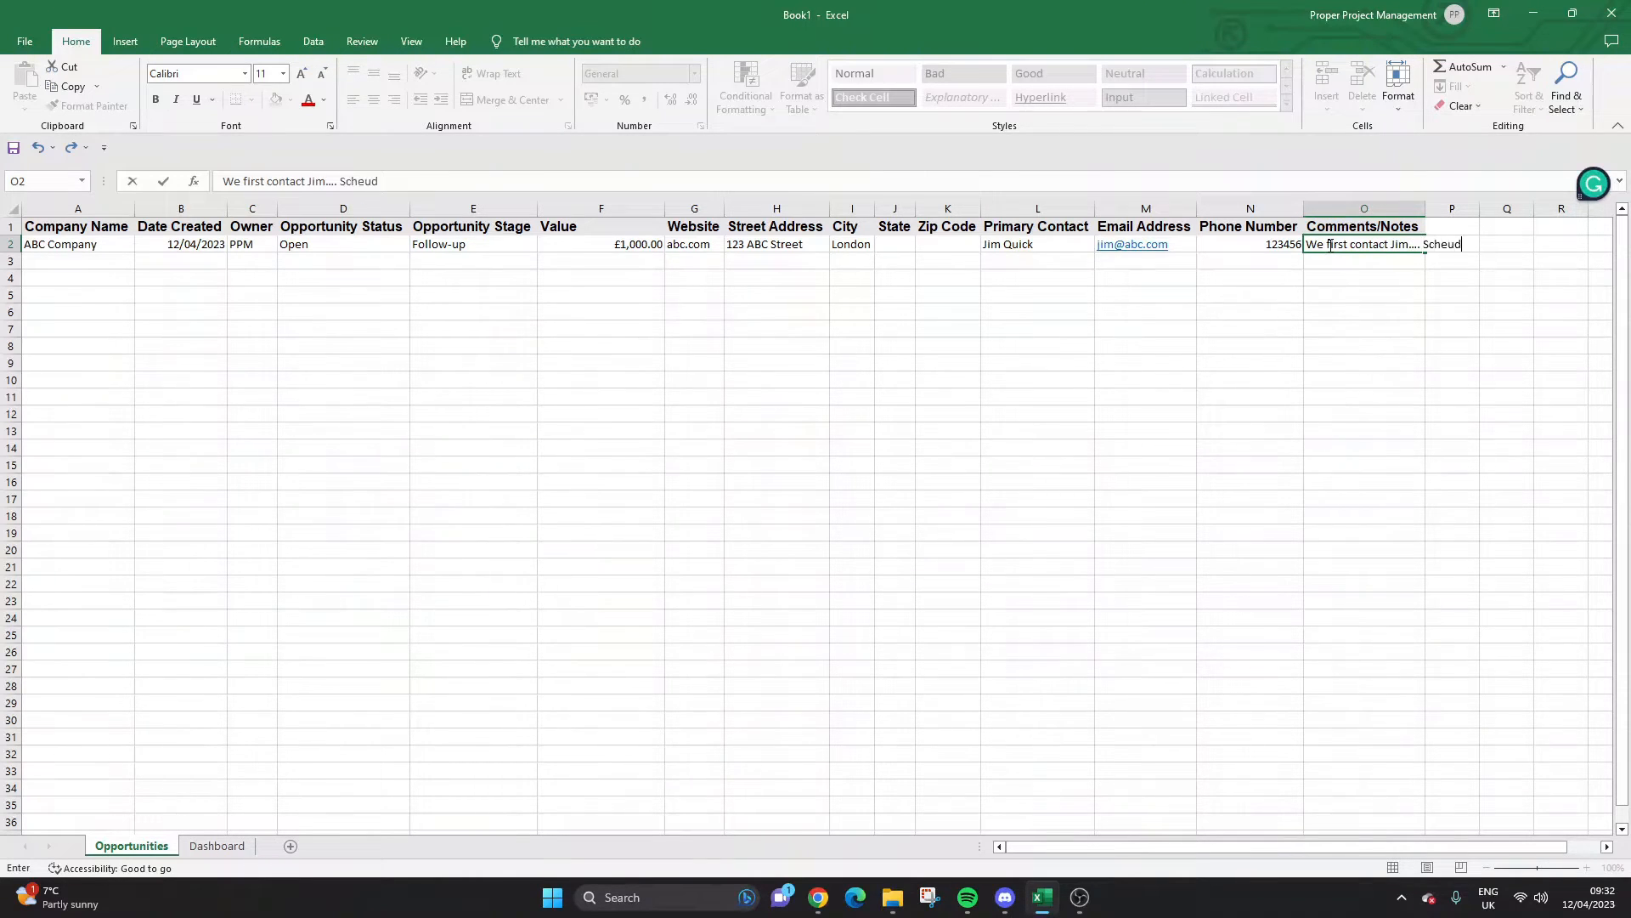
pyautogui.write('d follow up on')
pyautogui.press('BackSpace')
pyautogui.press('BackSpace')
pyautogui.write('on May 1st.')
pyautogui.press('Return')
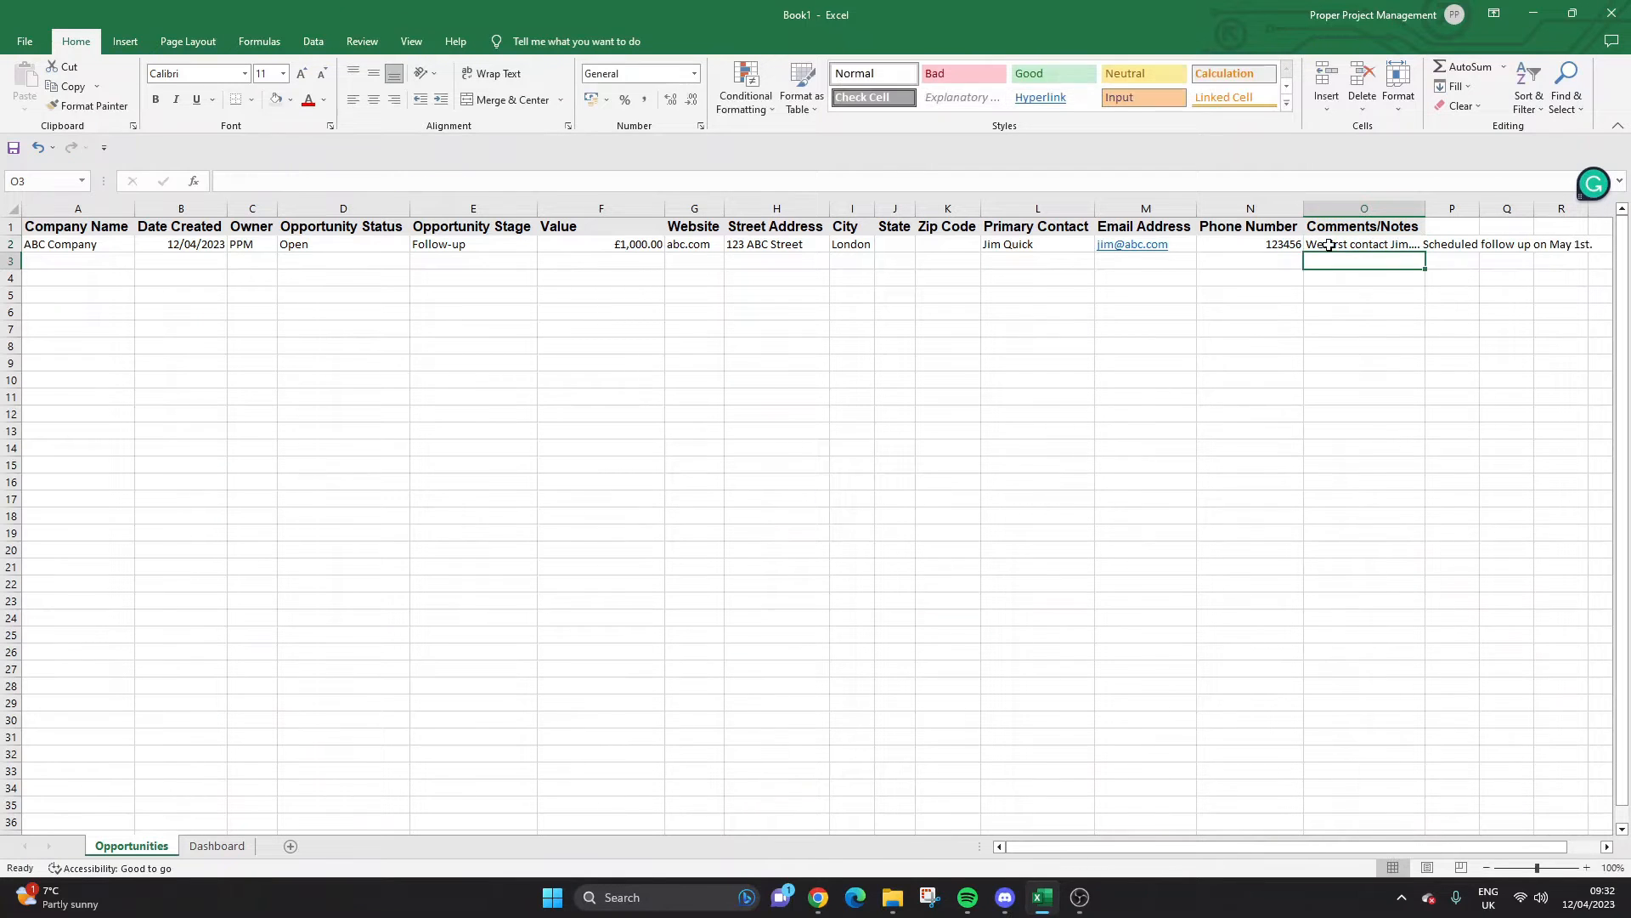
# Widen the Comments/Notes column and keep the note wrapped onto two lines.
pyautogui.click(1333, 242)
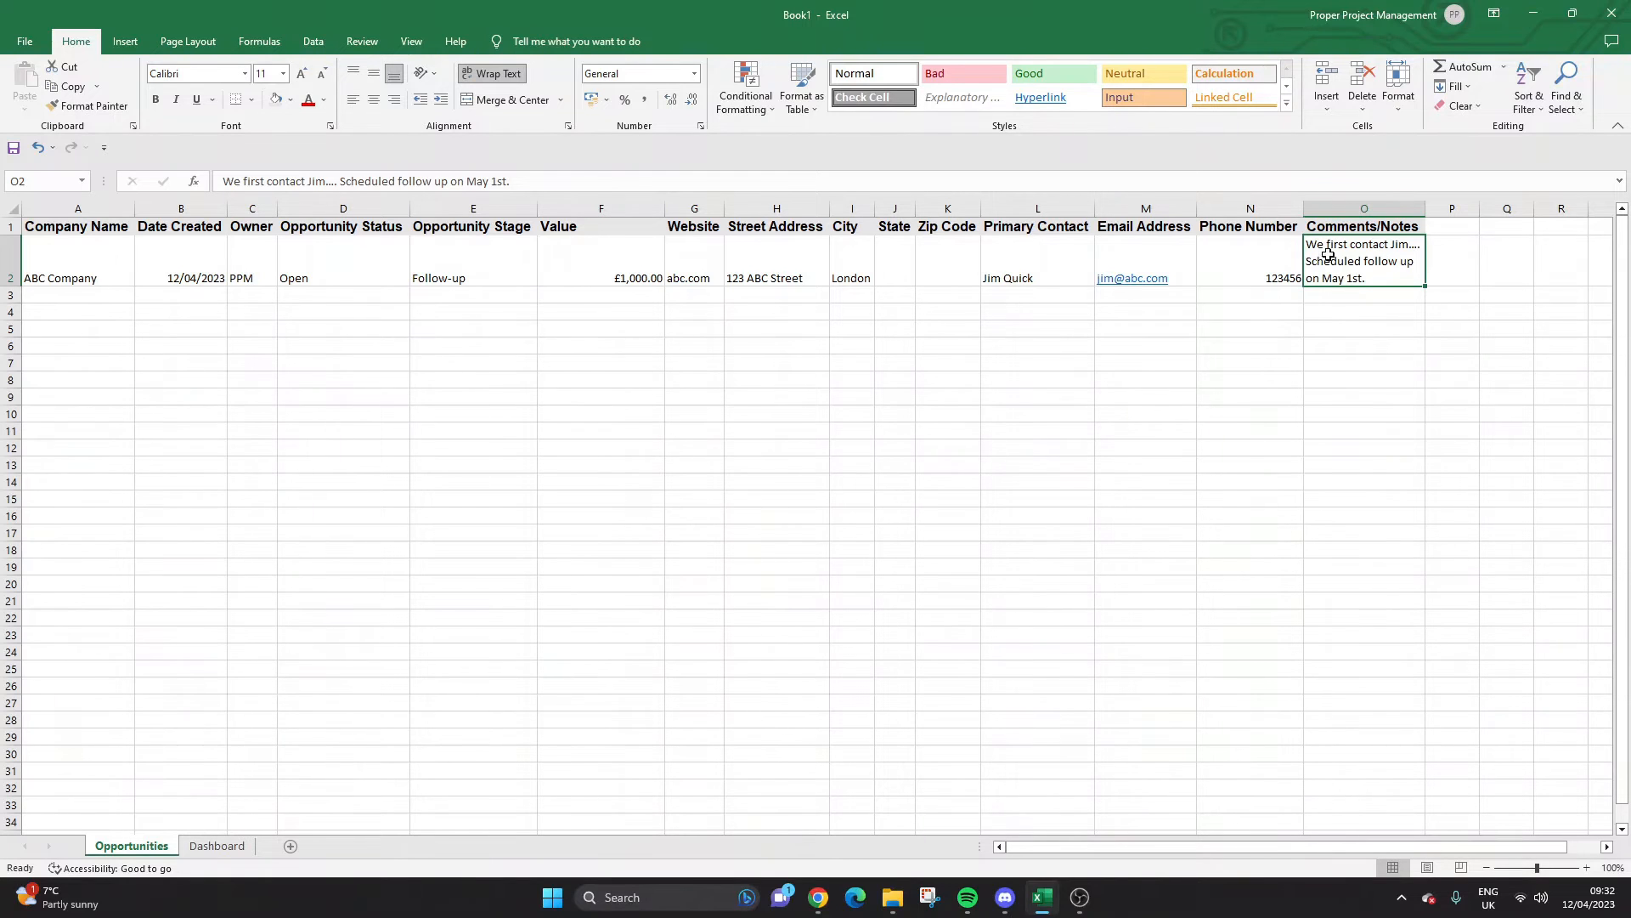
pyautogui.moveTo(1424, 208); pyautogui.dragTo(1502, 208)
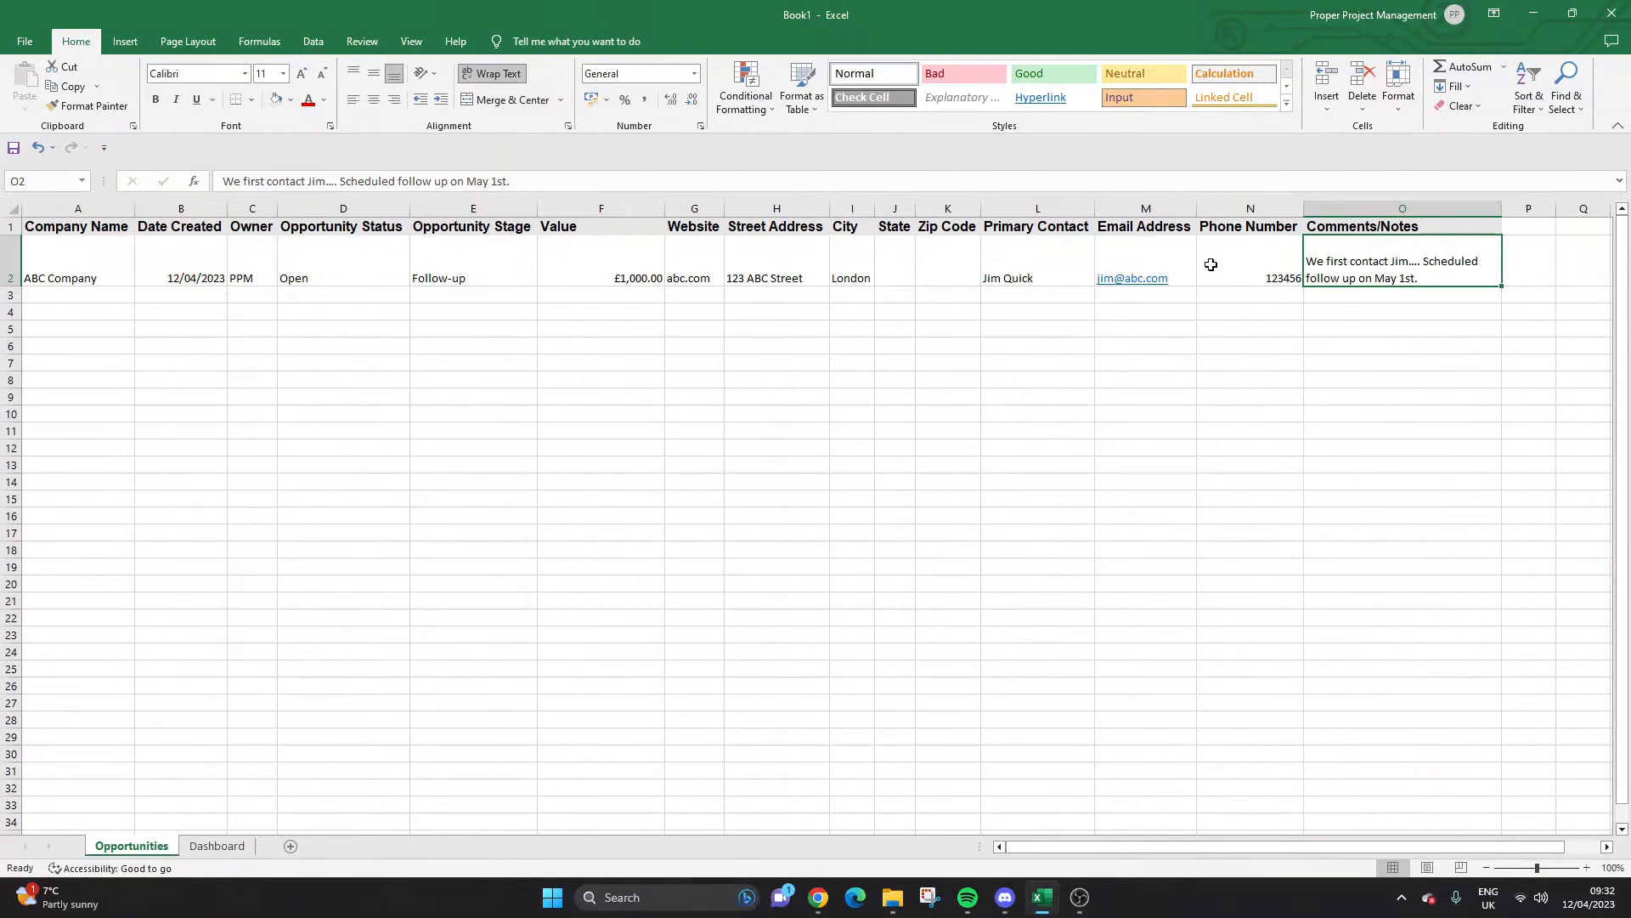
pyautogui.click(510, 75)
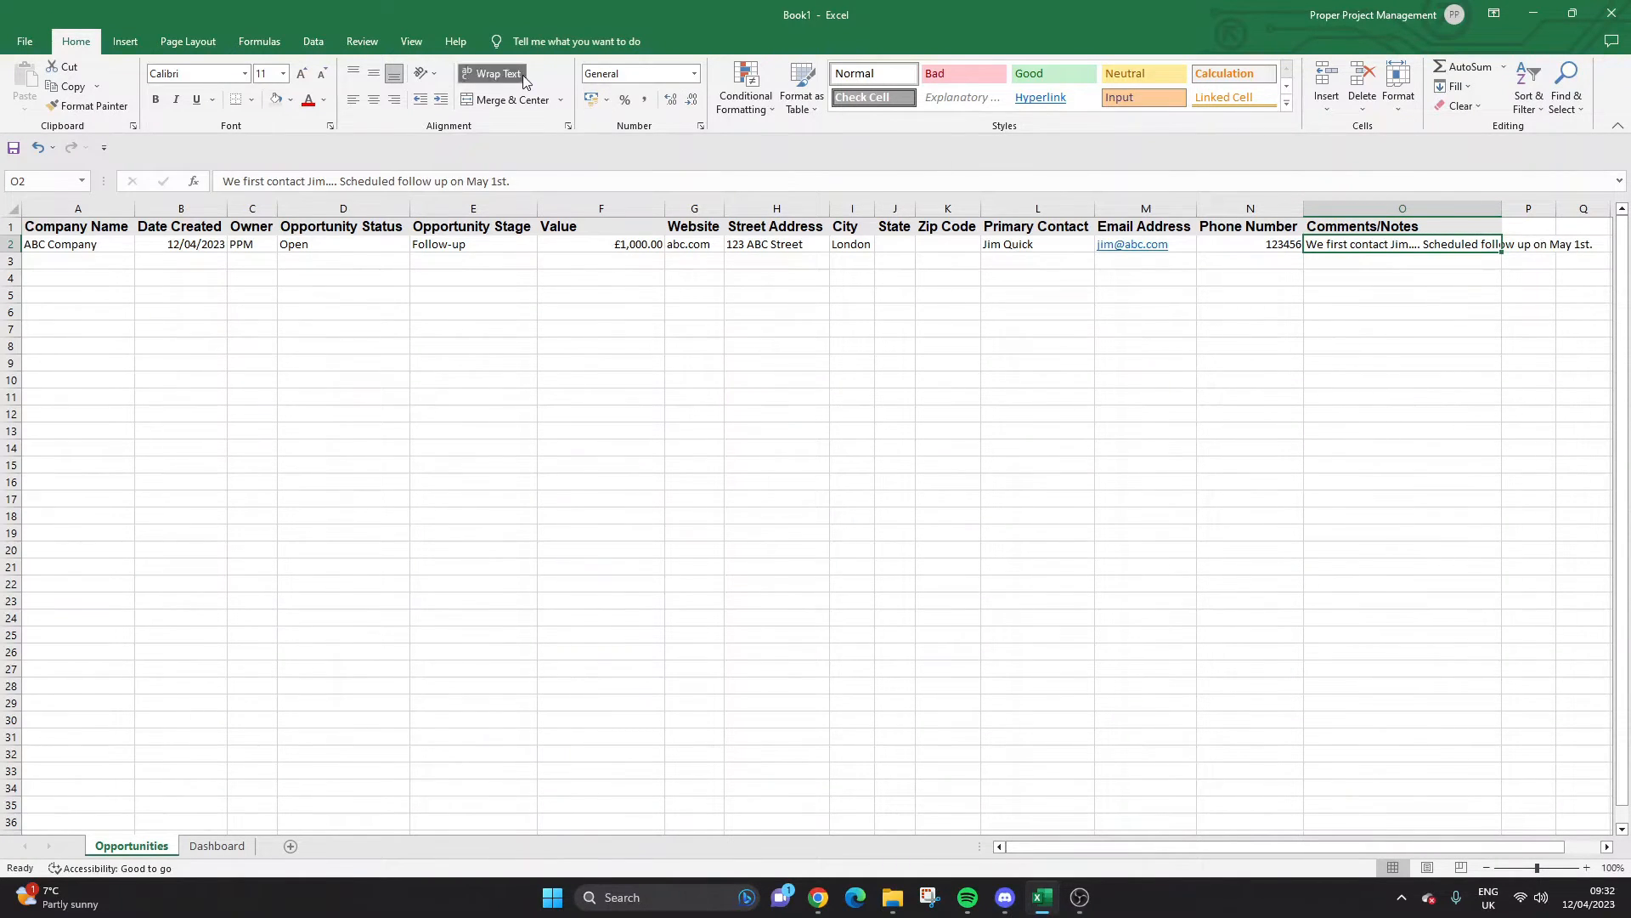
pyautogui.click(495, 74)
pyautogui.click(565, 343)
pyautogui.click(171, 261)
pyautogui.click(286, 293)
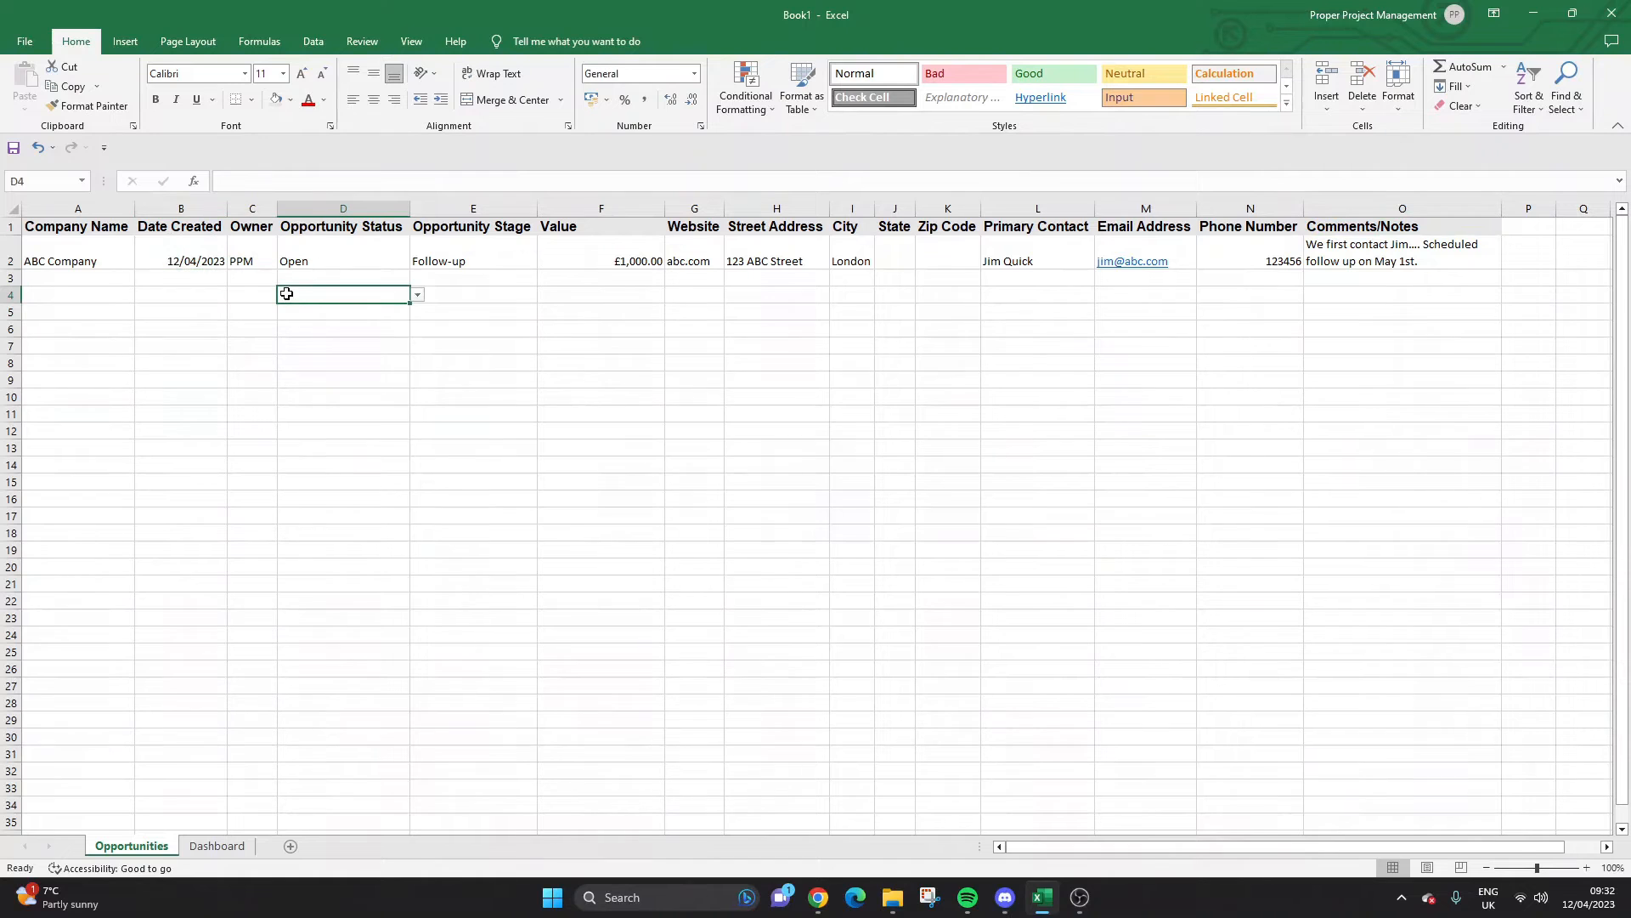
pyautogui.click(253, 294)
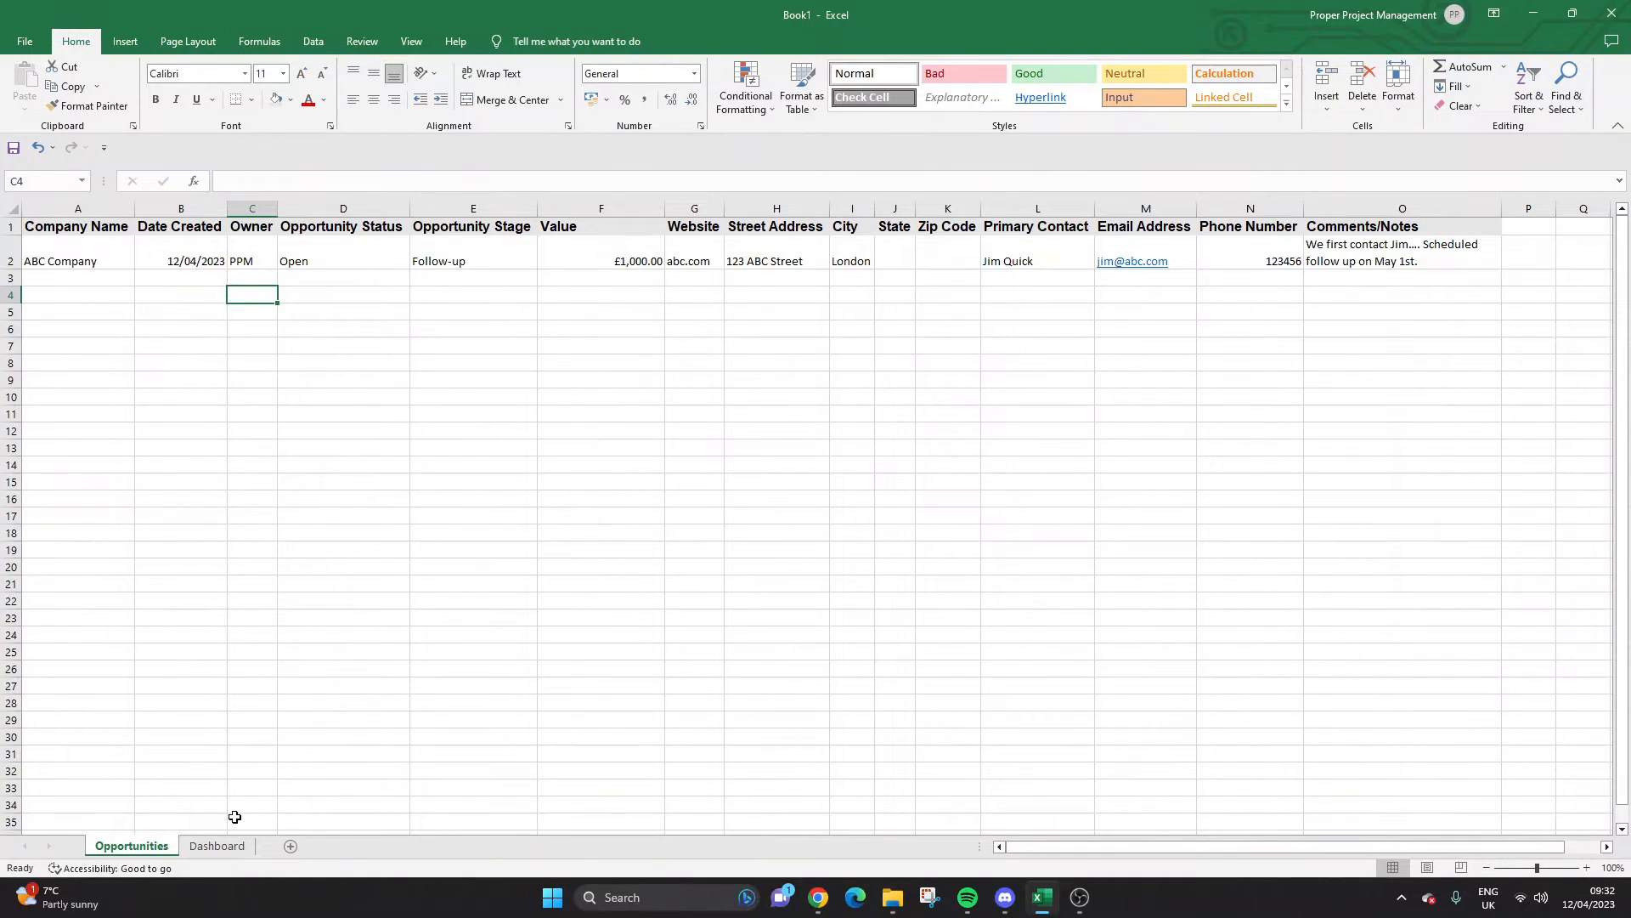
# On the Dashboard sheet, enter the Total Opportunities label in B2.
pyautogui.click(219, 845)
pyautogui.click(101, 240)
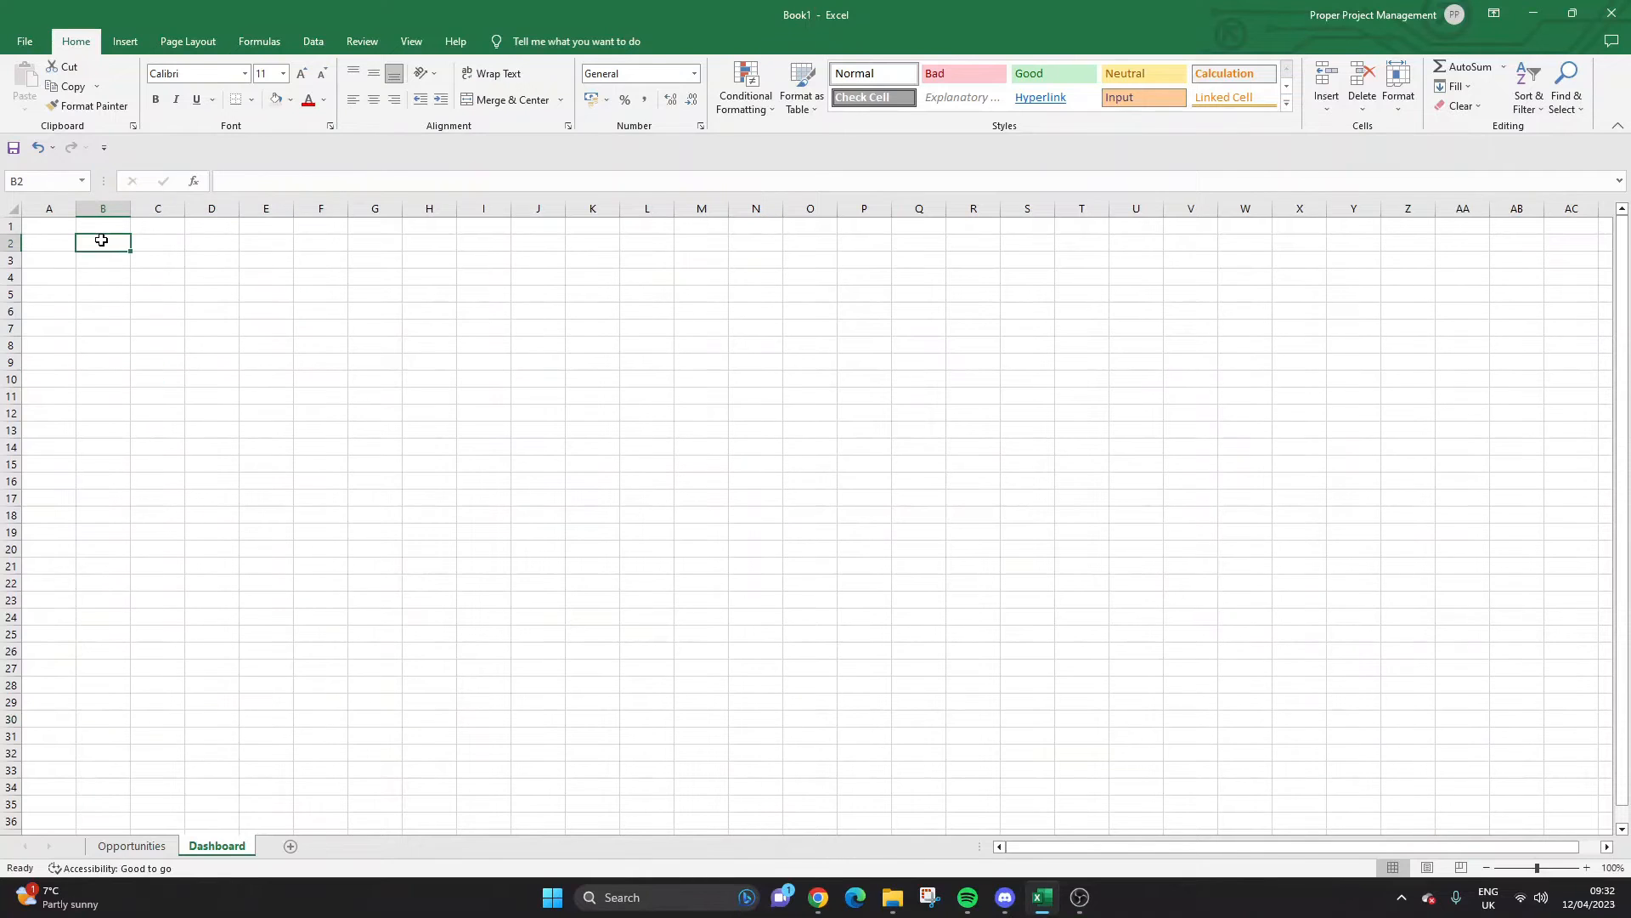
pyautogui.click(135, 846)
pyautogui.click(214, 847)
pyautogui.write('Total O')
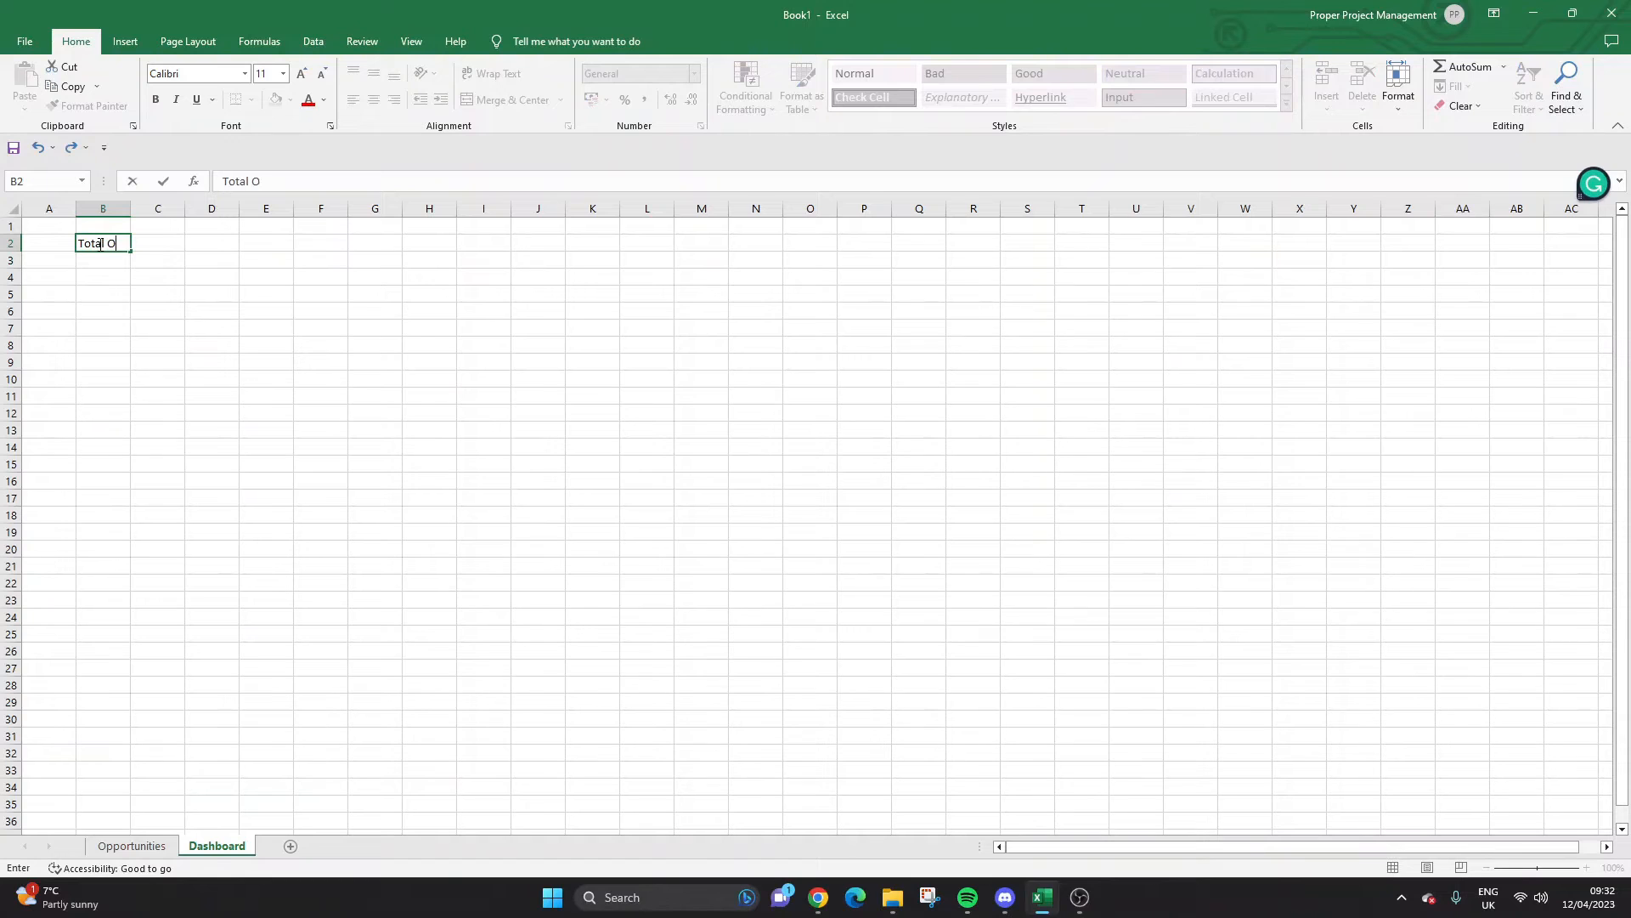
pyautogui.write('pportunit')
pyautogui.press('Return')
pyautogui.press('Return')
pyautogui.press('Return')
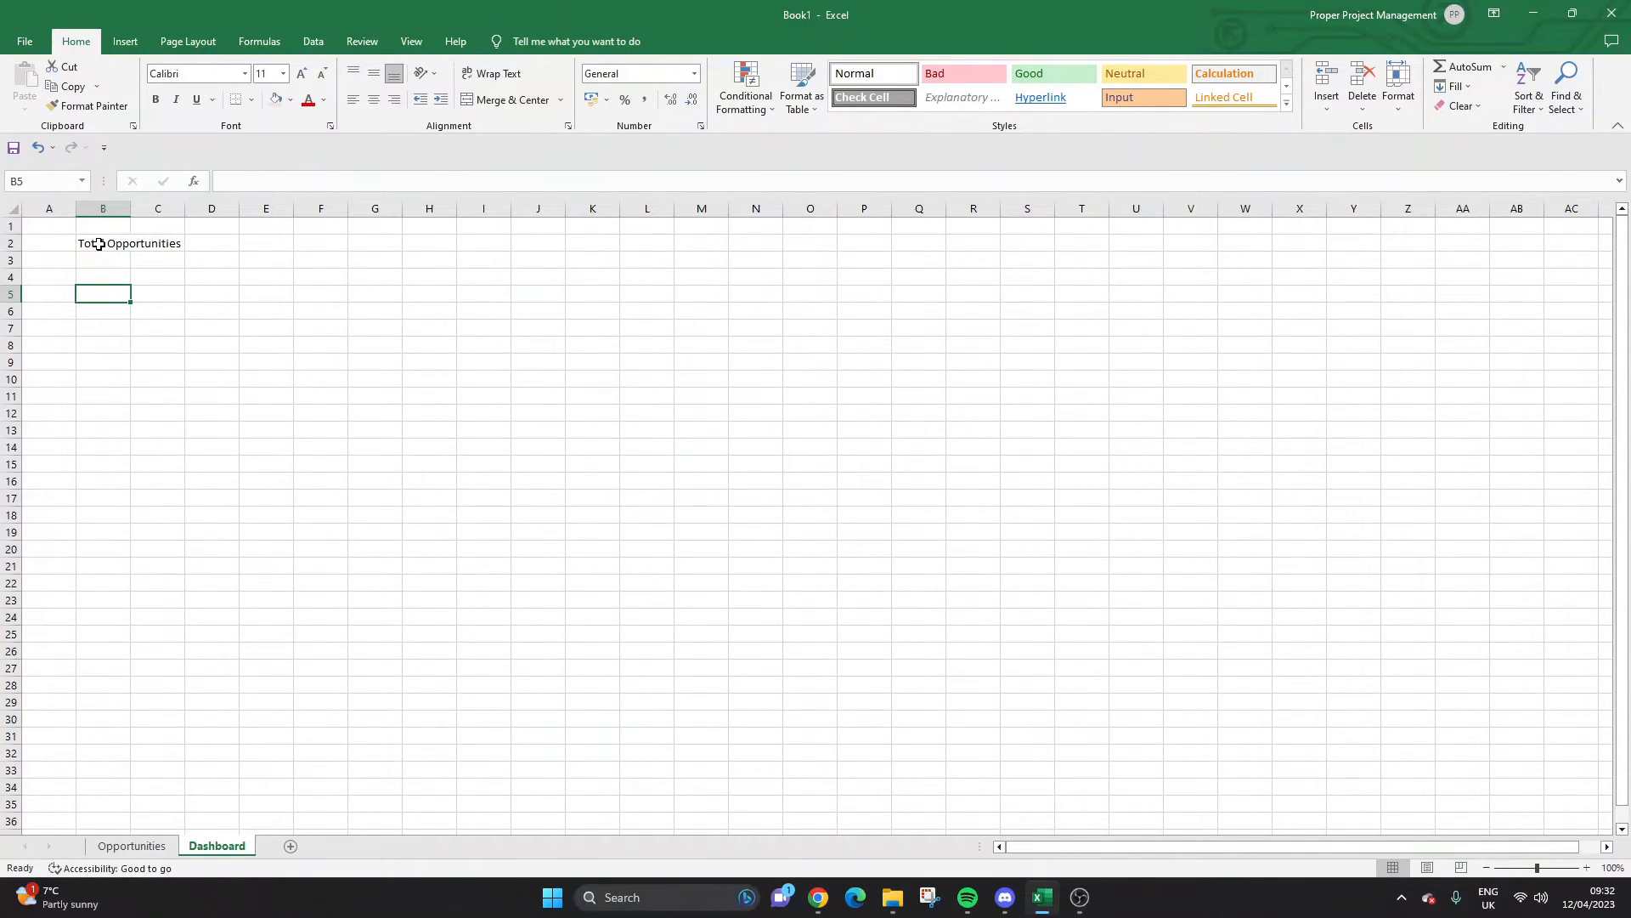
# Add the Open Opportunities label in B4.
pyautogui.press('Up')
pyautogui.write('Op')
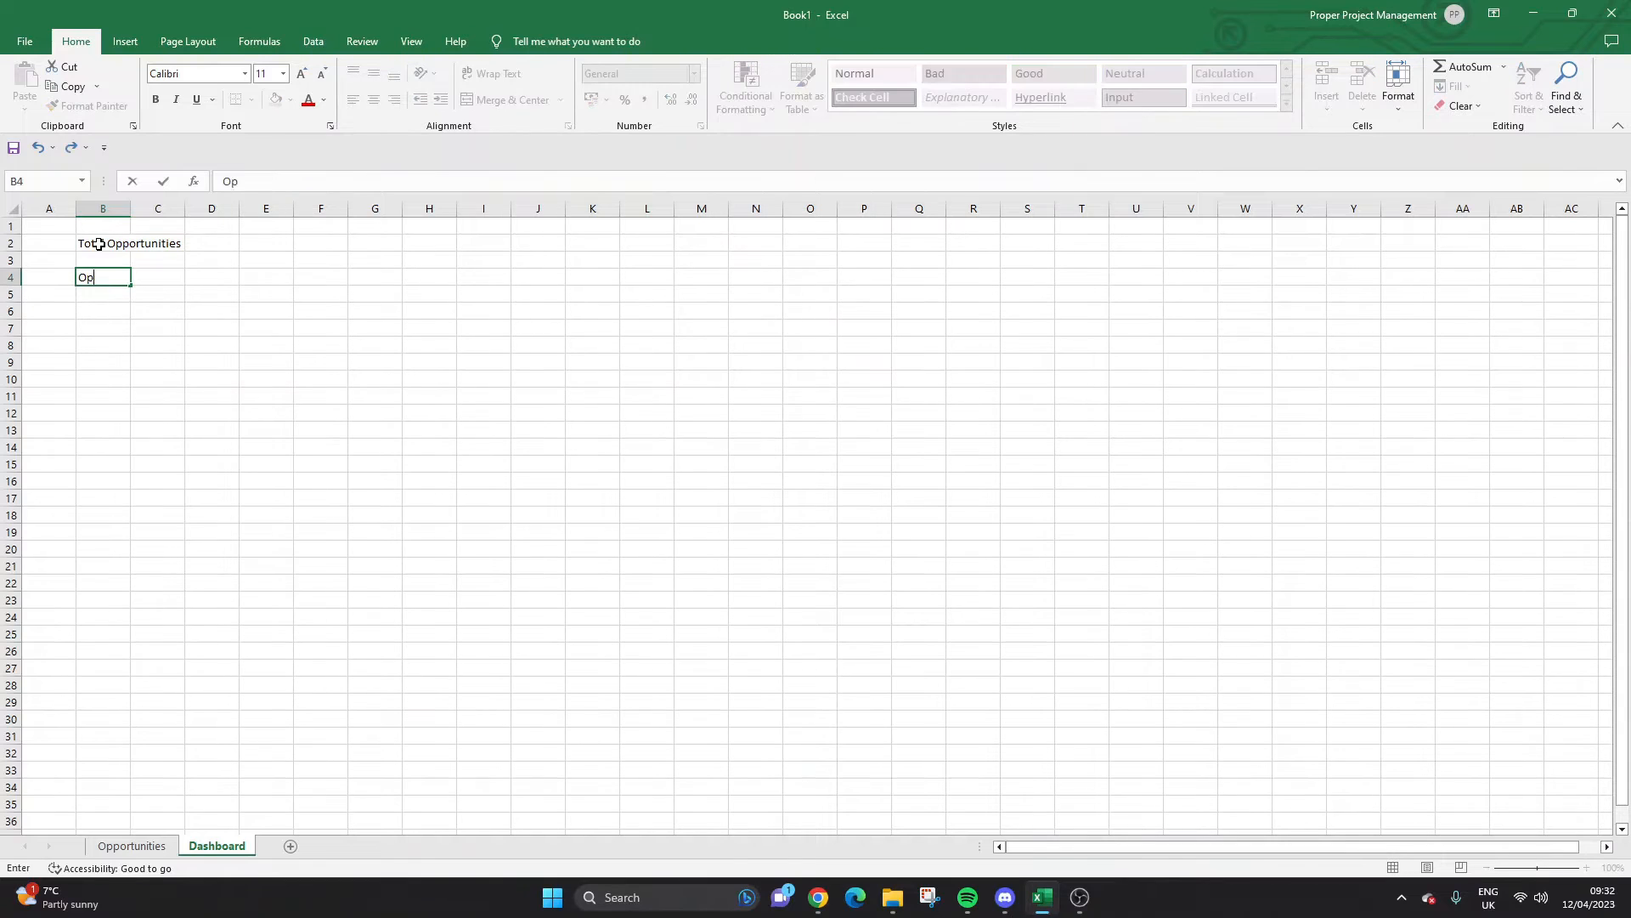
pyautogui.write('en Opportunities')
pyautogui.press('Return')
pyautogui.press('Return')
pyautogui.press('Return')
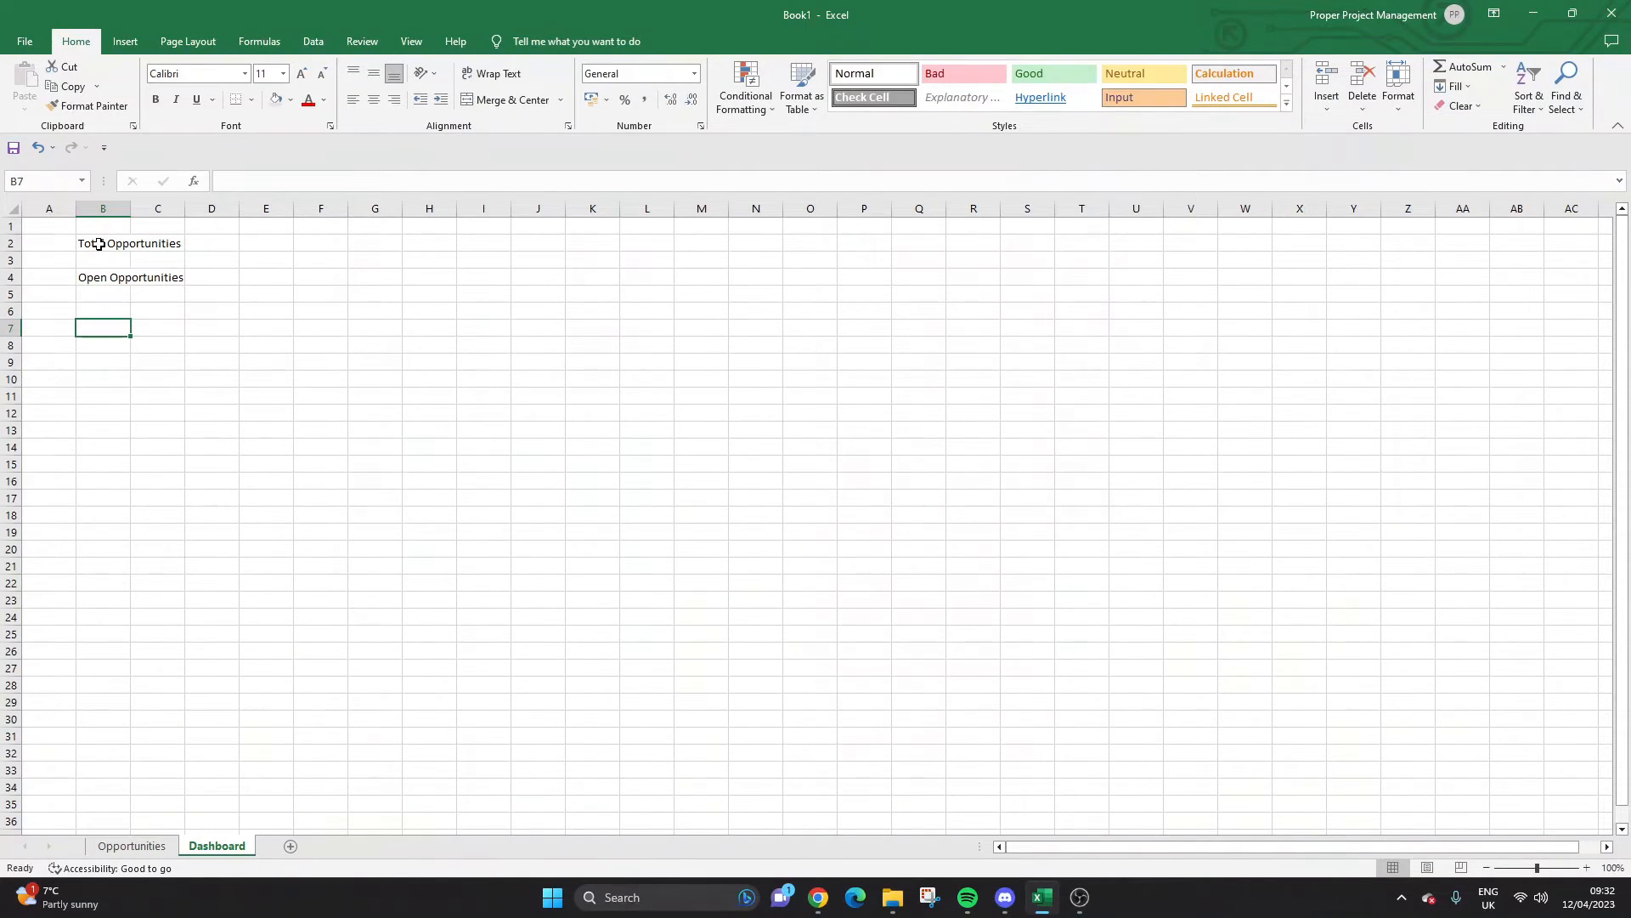
pyautogui.write('C')
pyautogui.press('BackSpace')
pyautogui.press('Escape')
# Add the Closed Opportunities and Won Opportunities labels further down column B, then select B10–B12.
pyautogui.press('Up')
pyautogui.press('Up')
pyautogui.press('Up')
pyautogui.hotkey('ctrl', 'c')
pyautogui.press('Down')
pyautogui.press('Down')
pyautogui.press('Down')
pyautogui.press('Down')
pyautogui.press('Down')
pyautogui.hotkey('ctrl', 'v')
pyautogui.write('Closed Opp')
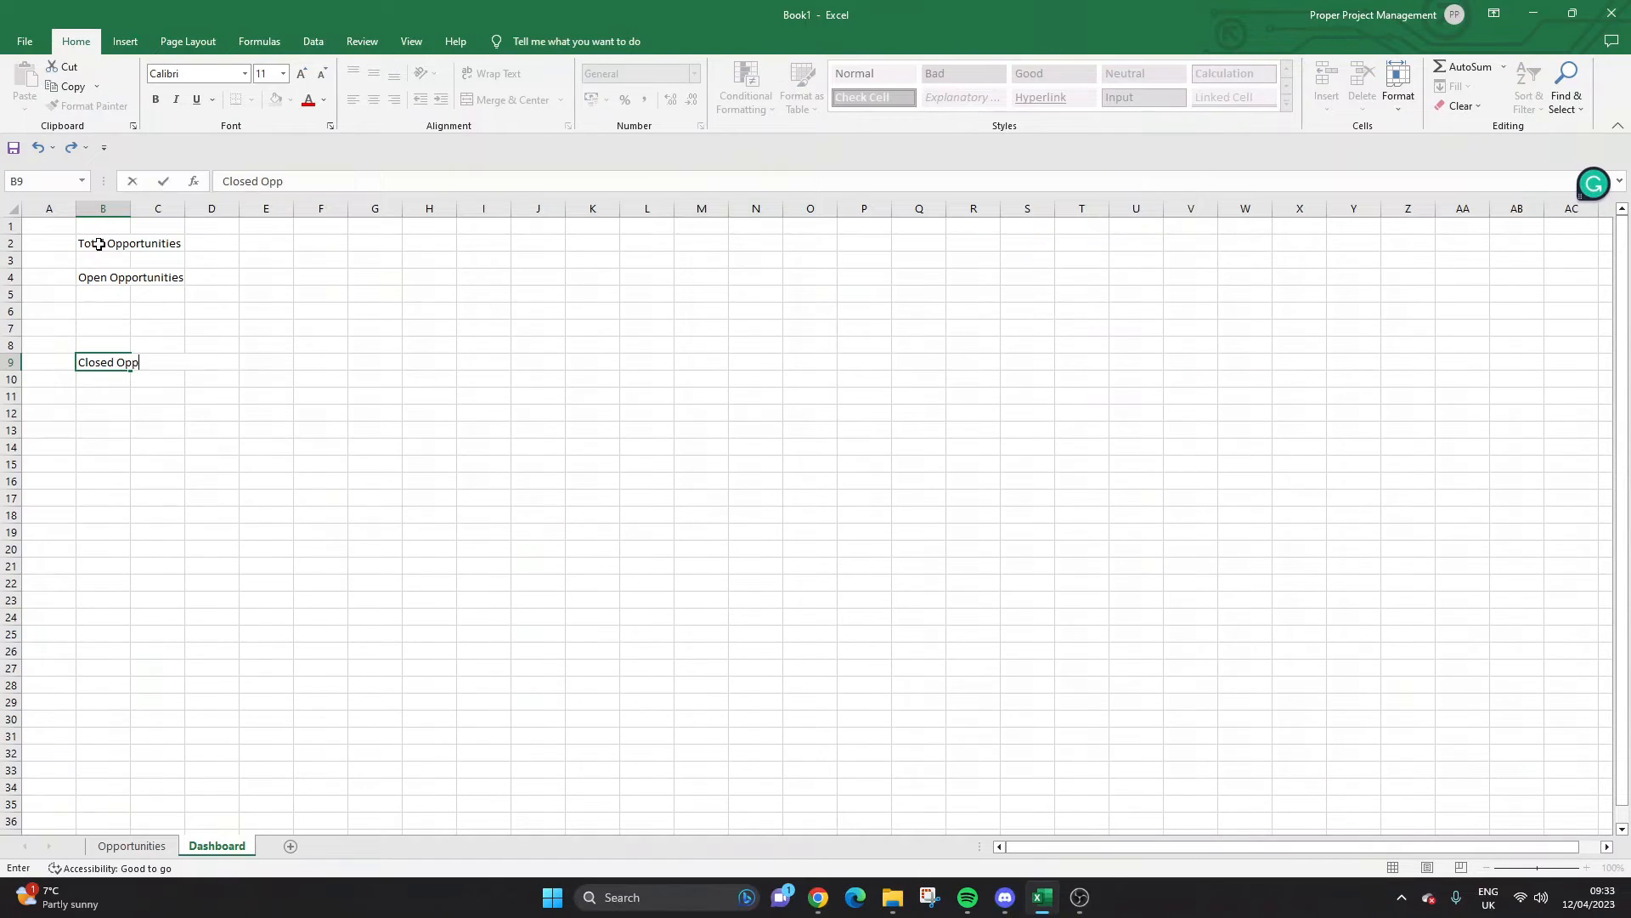
pyautogui.write('ortunities')
pyautogui.press('Return')
pyautogui.press('Down')
pyautogui.press('Down')
pyautogui.write('W')
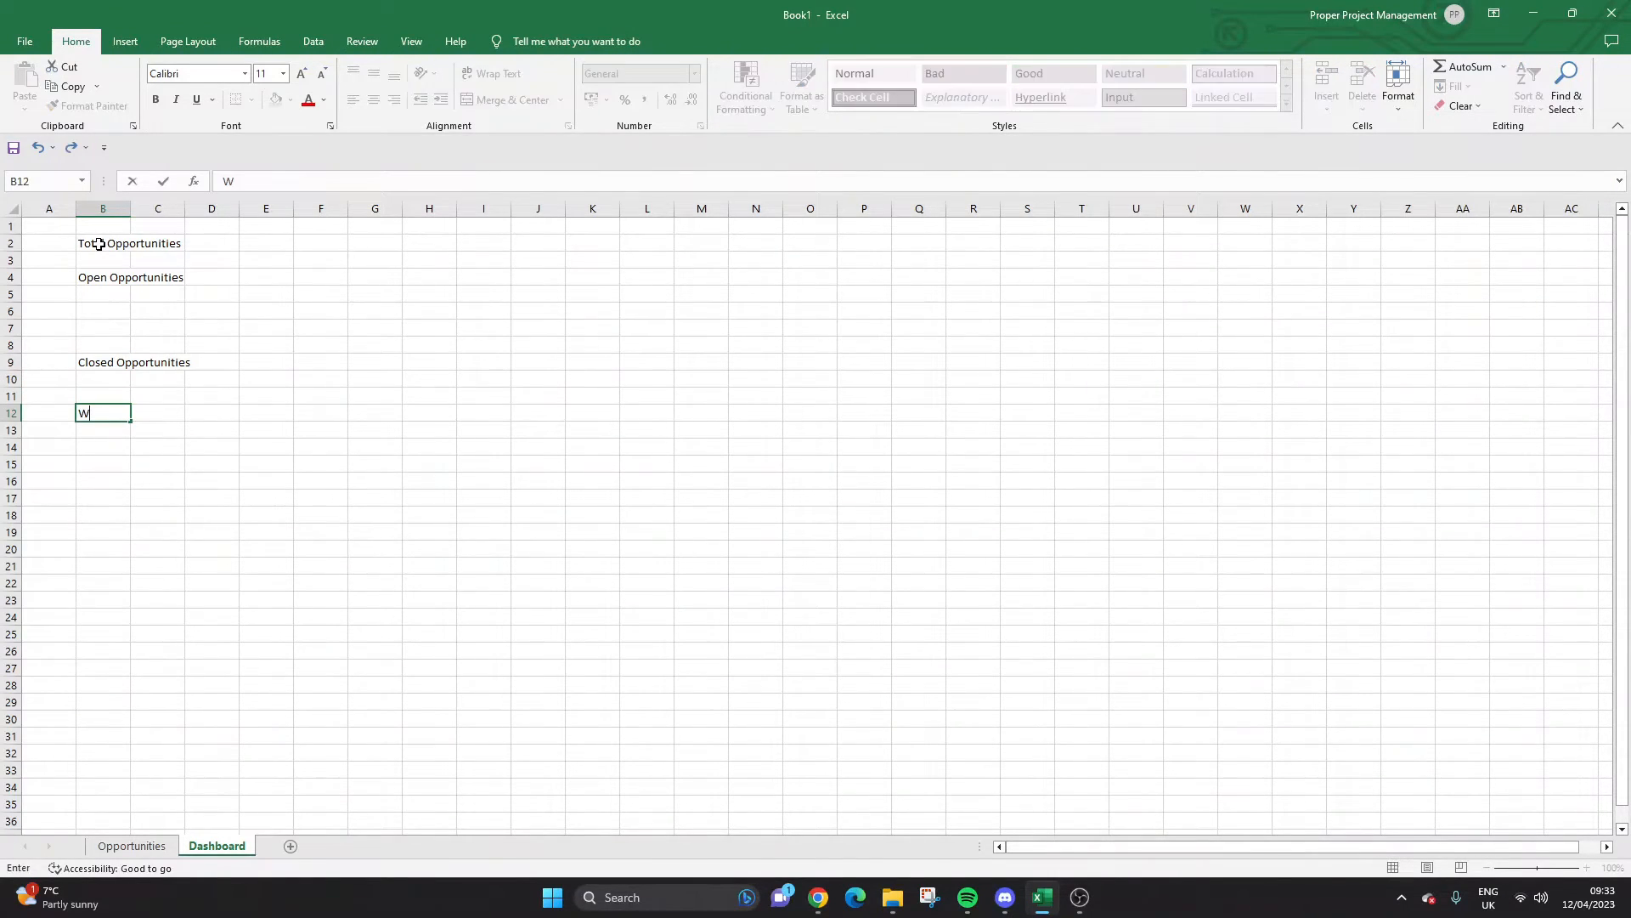
pyautogui.write('on Opportunities')
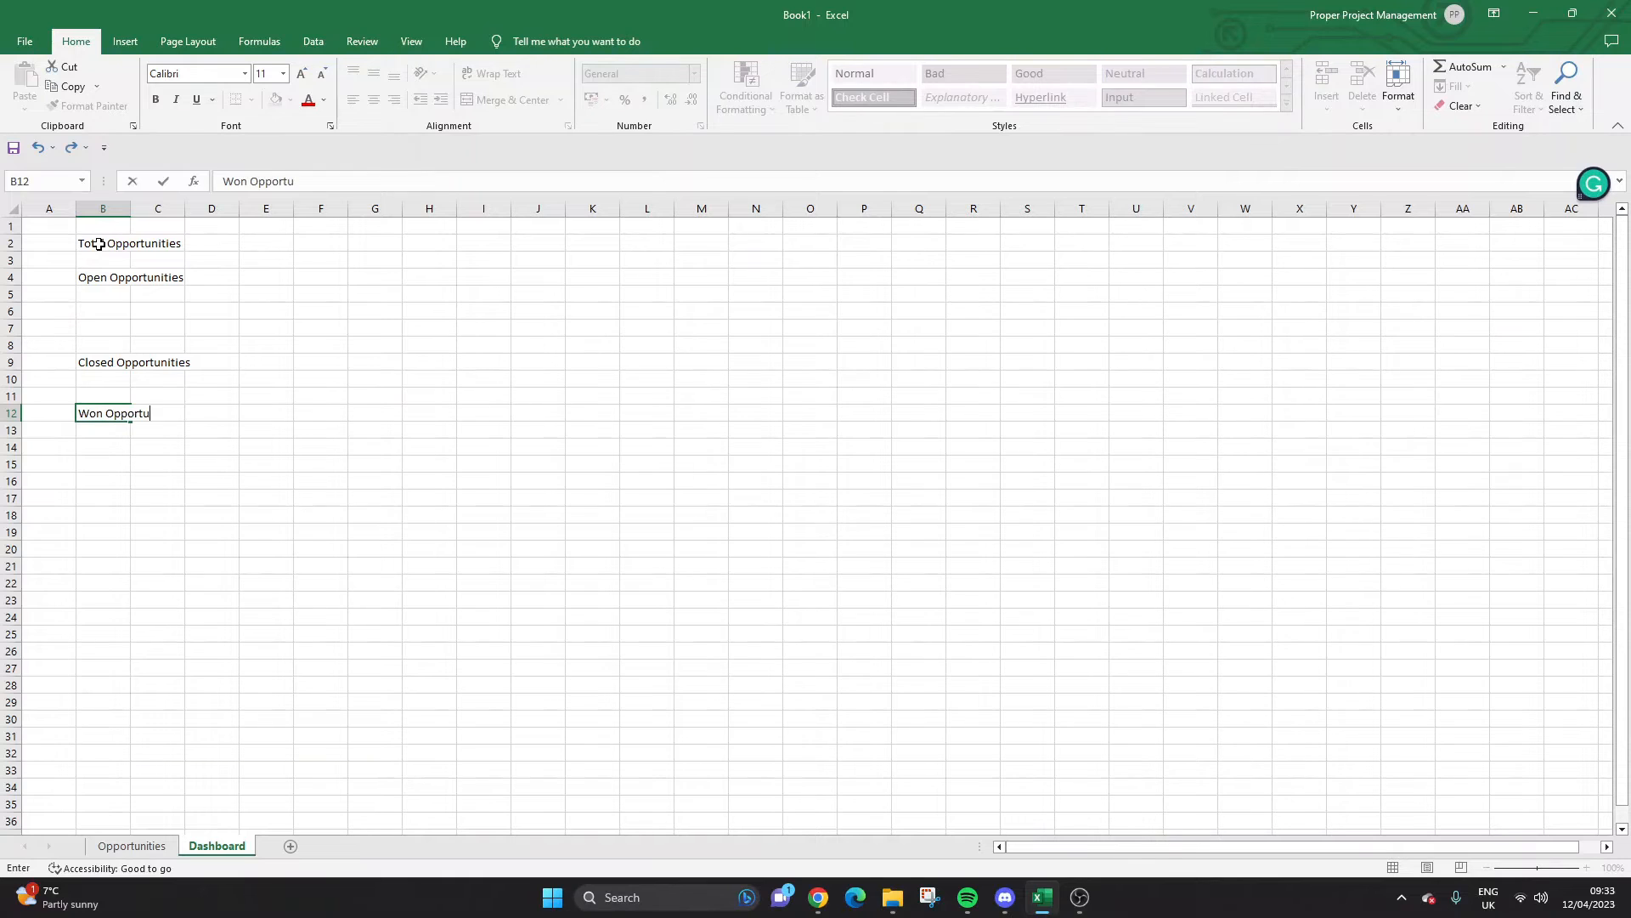
pyautogui.press('Return')
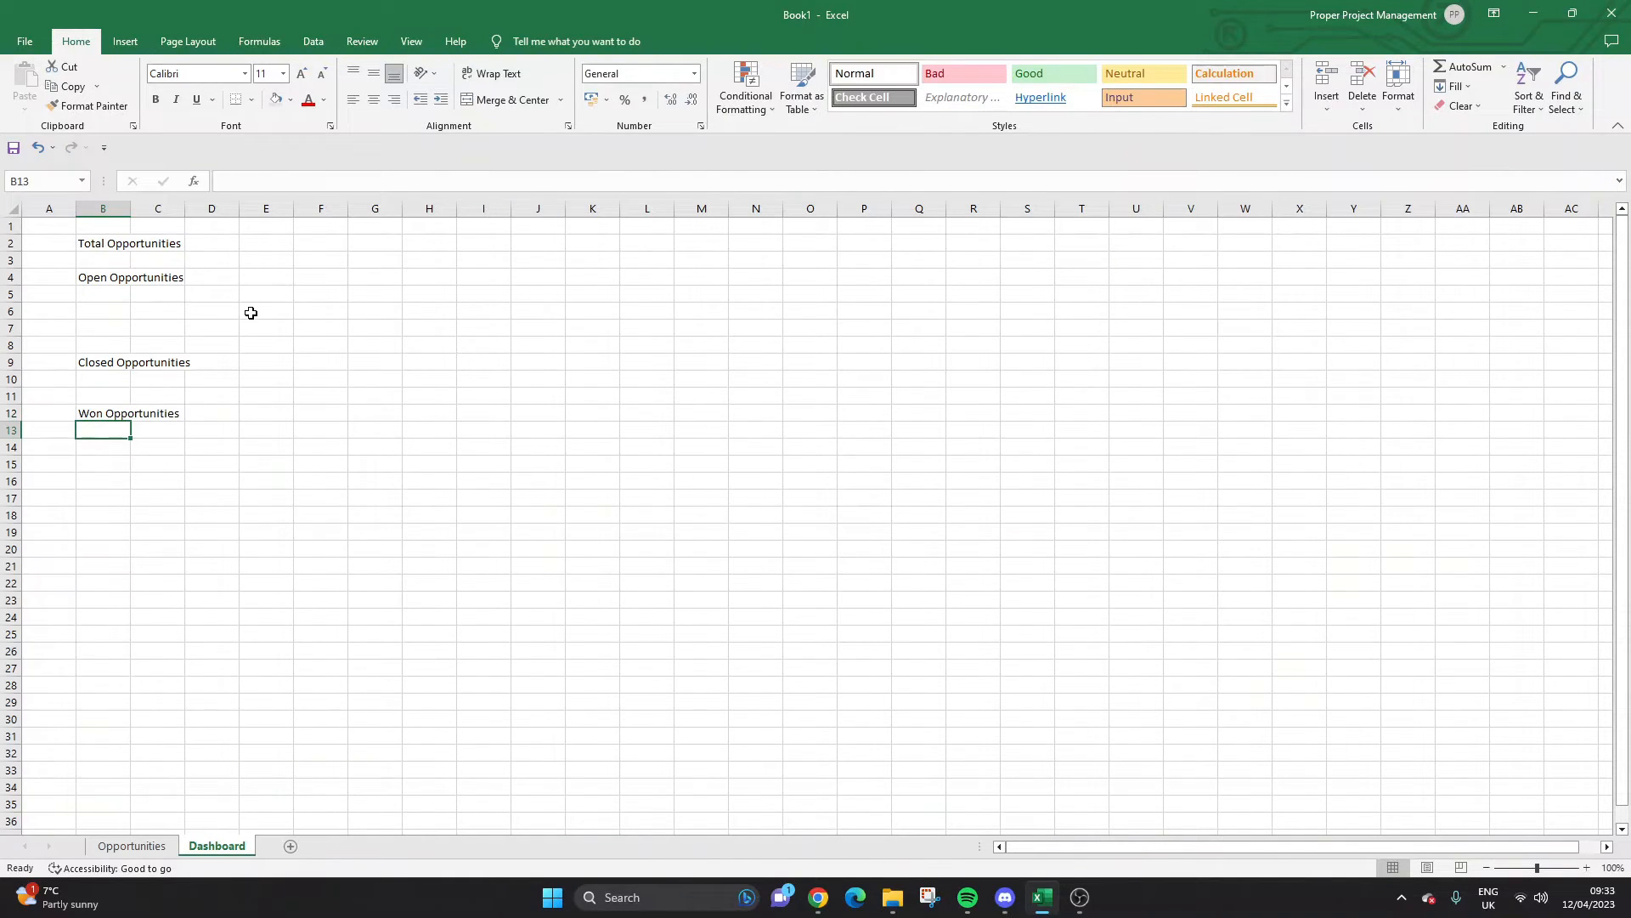
pyautogui.click(120, 293)
pyautogui.moveTo(119, 377); pyautogui.dragTo(116, 561)
# Move Won Opportunities down to row 20 and make all four dashboard labels bold.
pyautogui.click(109, 244)
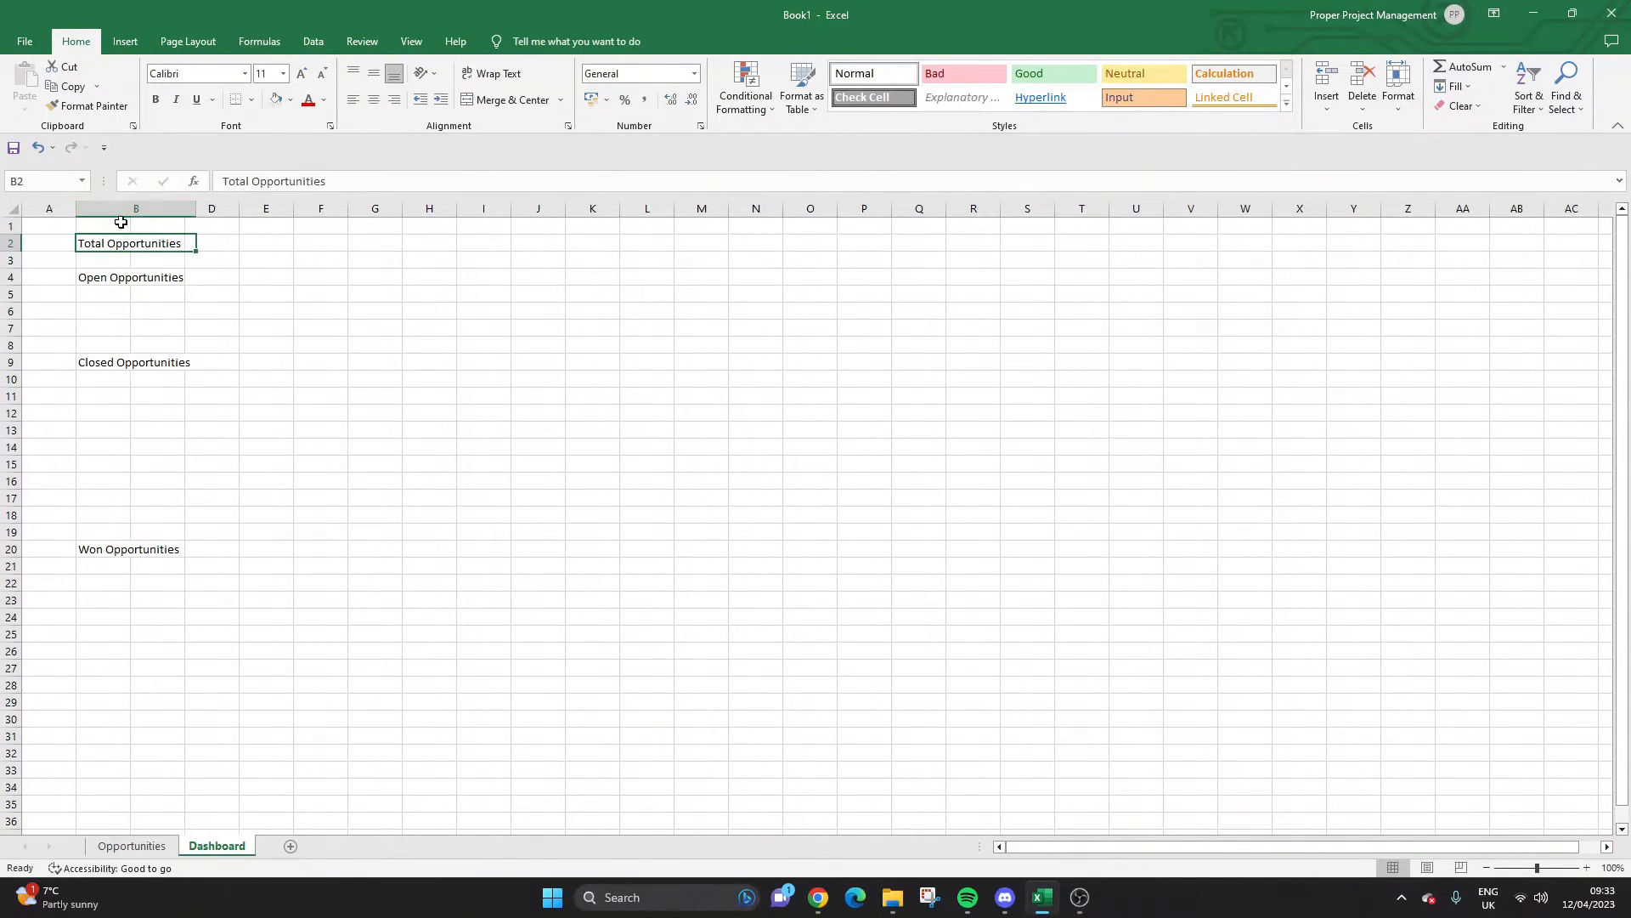
pyautogui.click(157, 99)
pyautogui.click(142, 276)
pyautogui.click(156, 99)
pyautogui.click(146, 363)
pyautogui.click(157, 99)
pyautogui.click(129, 548)
pyautogui.click(156, 100)
# Shade the dashboard labels grey and go back to the Opportunities sheet.
pyautogui.click(157, 228)
pyautogui.click(158, 242)
pyautogui.click(276, 100)
pyautogui.click(165, 276)
pyautogui.click(276, 100)
pyautogui.click(136, 375)
pyautogui.click(155, 357)
pyautogui.click(275, 101)
pyautogui.click(131, 532)
pyautogui.click(131, 550)
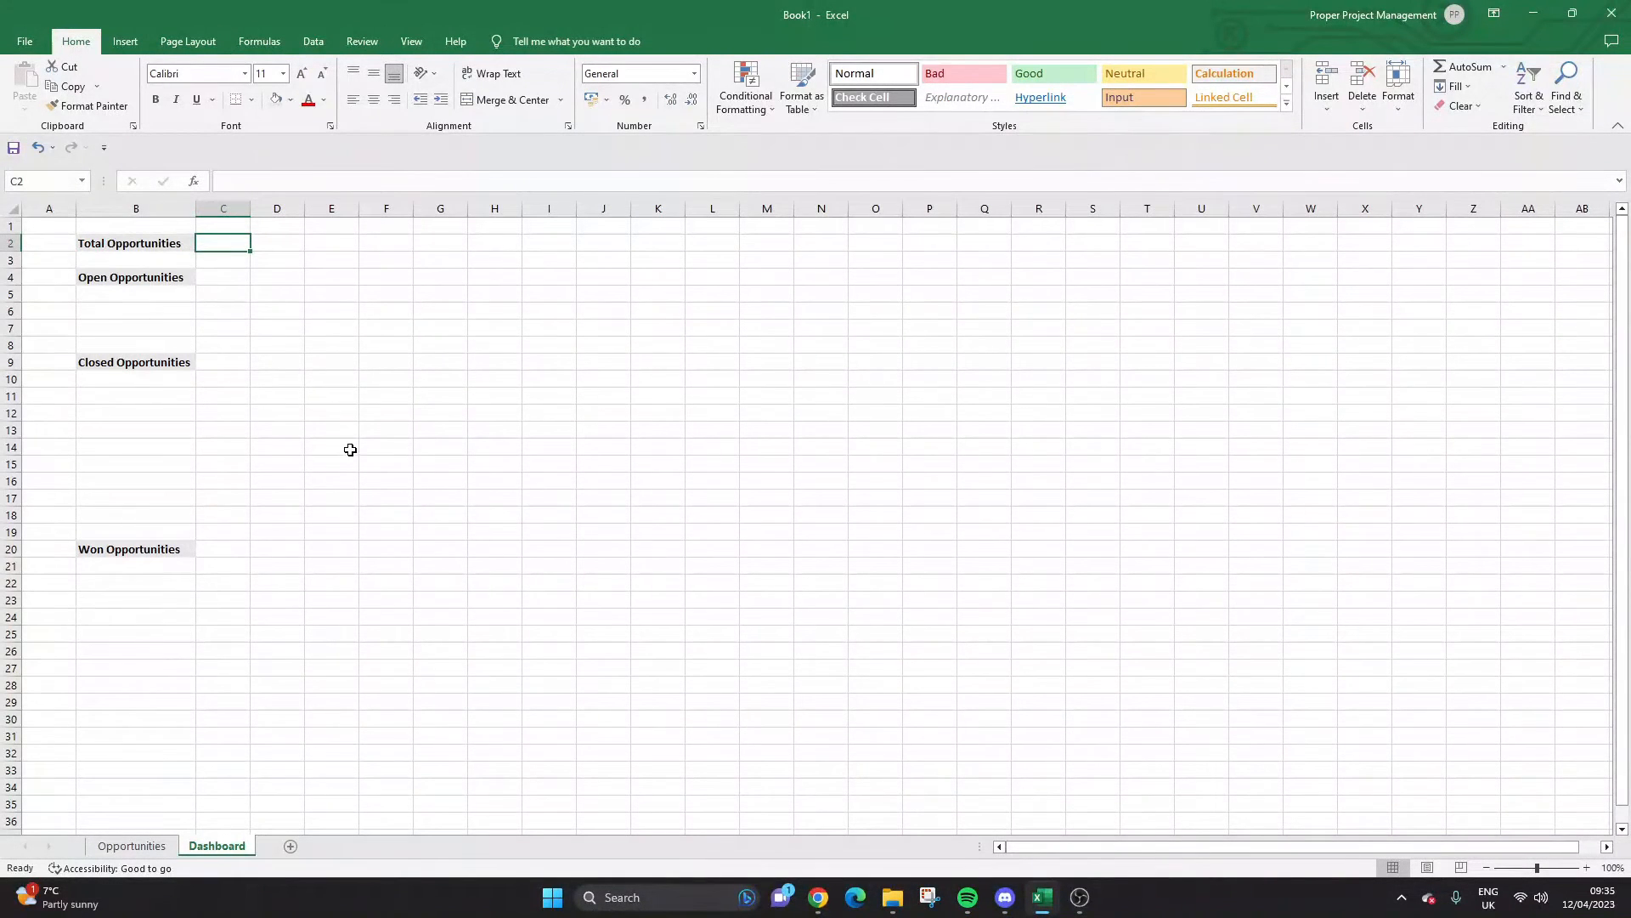
pyautogui.click(146, 850)
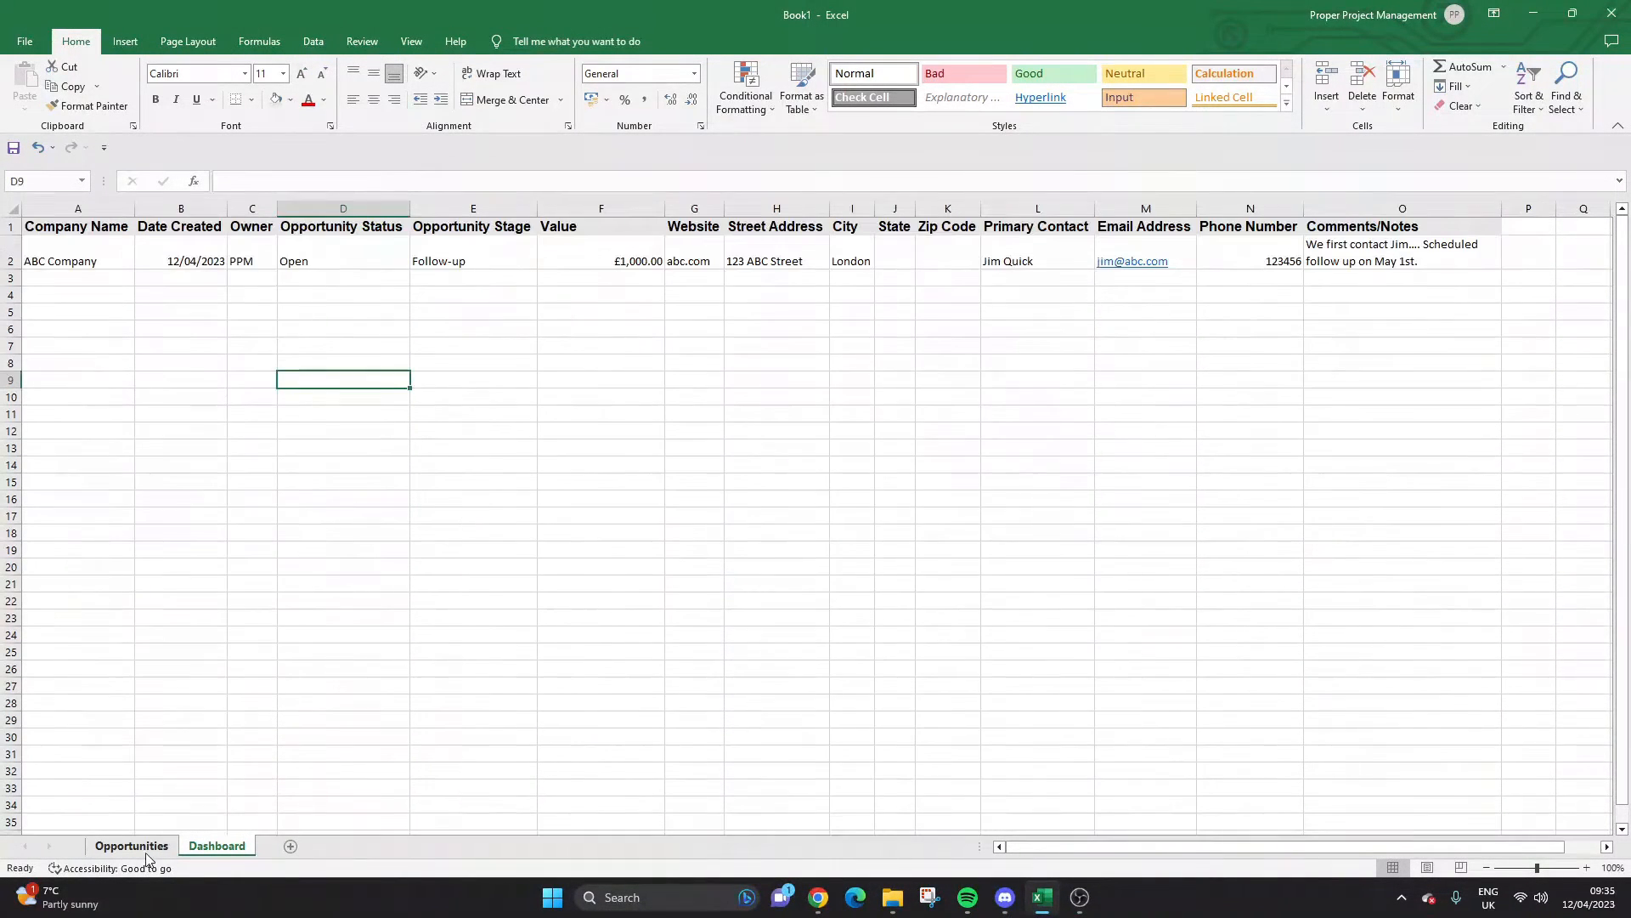
# Insert a new column before Company Name headed 'Opportunity Number'.
pyautogui.rightClick(95, 209)
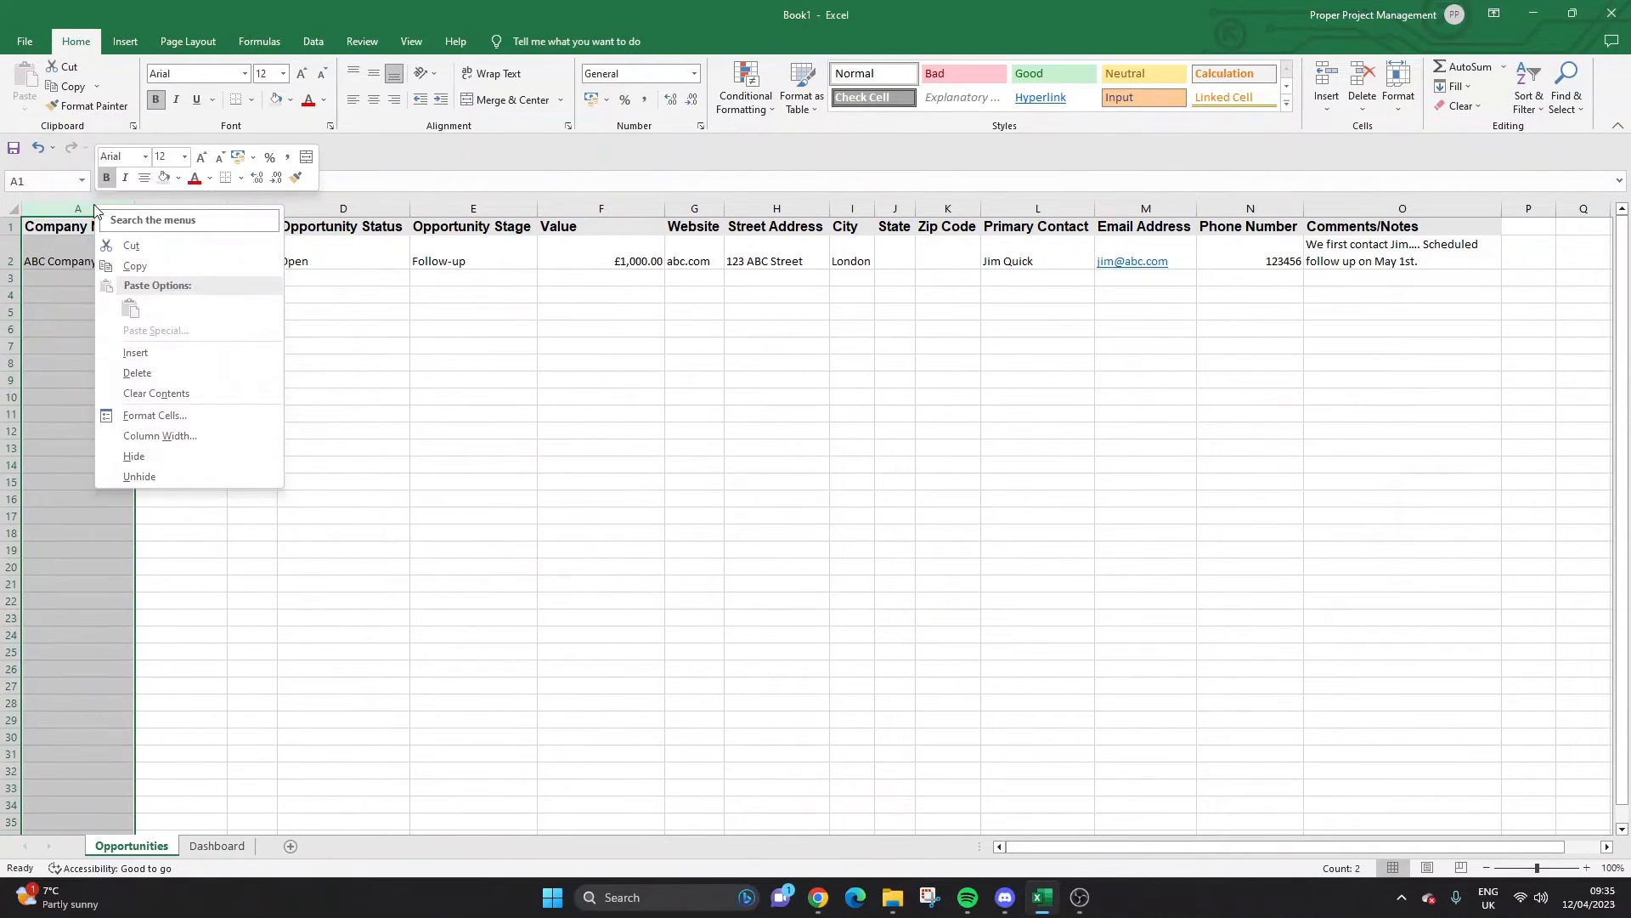
pyautogui.click(140, 352)
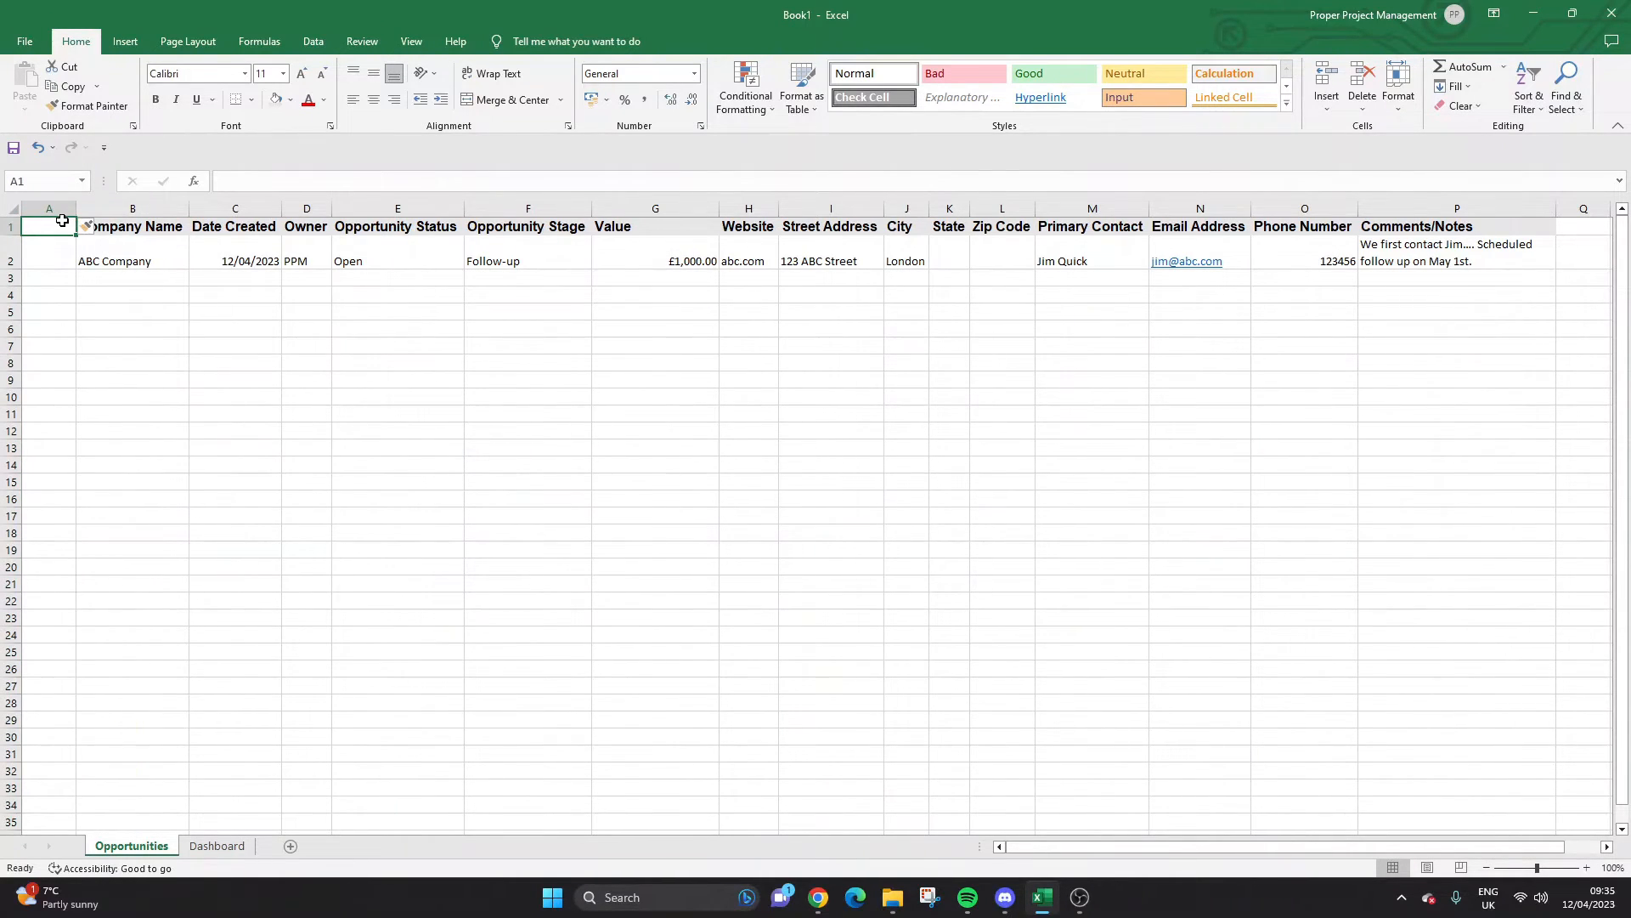
pyautogui.write('oPPO')
pyautogui.press('BackSpace')
pyautogui.press('BackSpace')
pyautogui.press('BackSpace')
pyautogui.press('BackSpace')
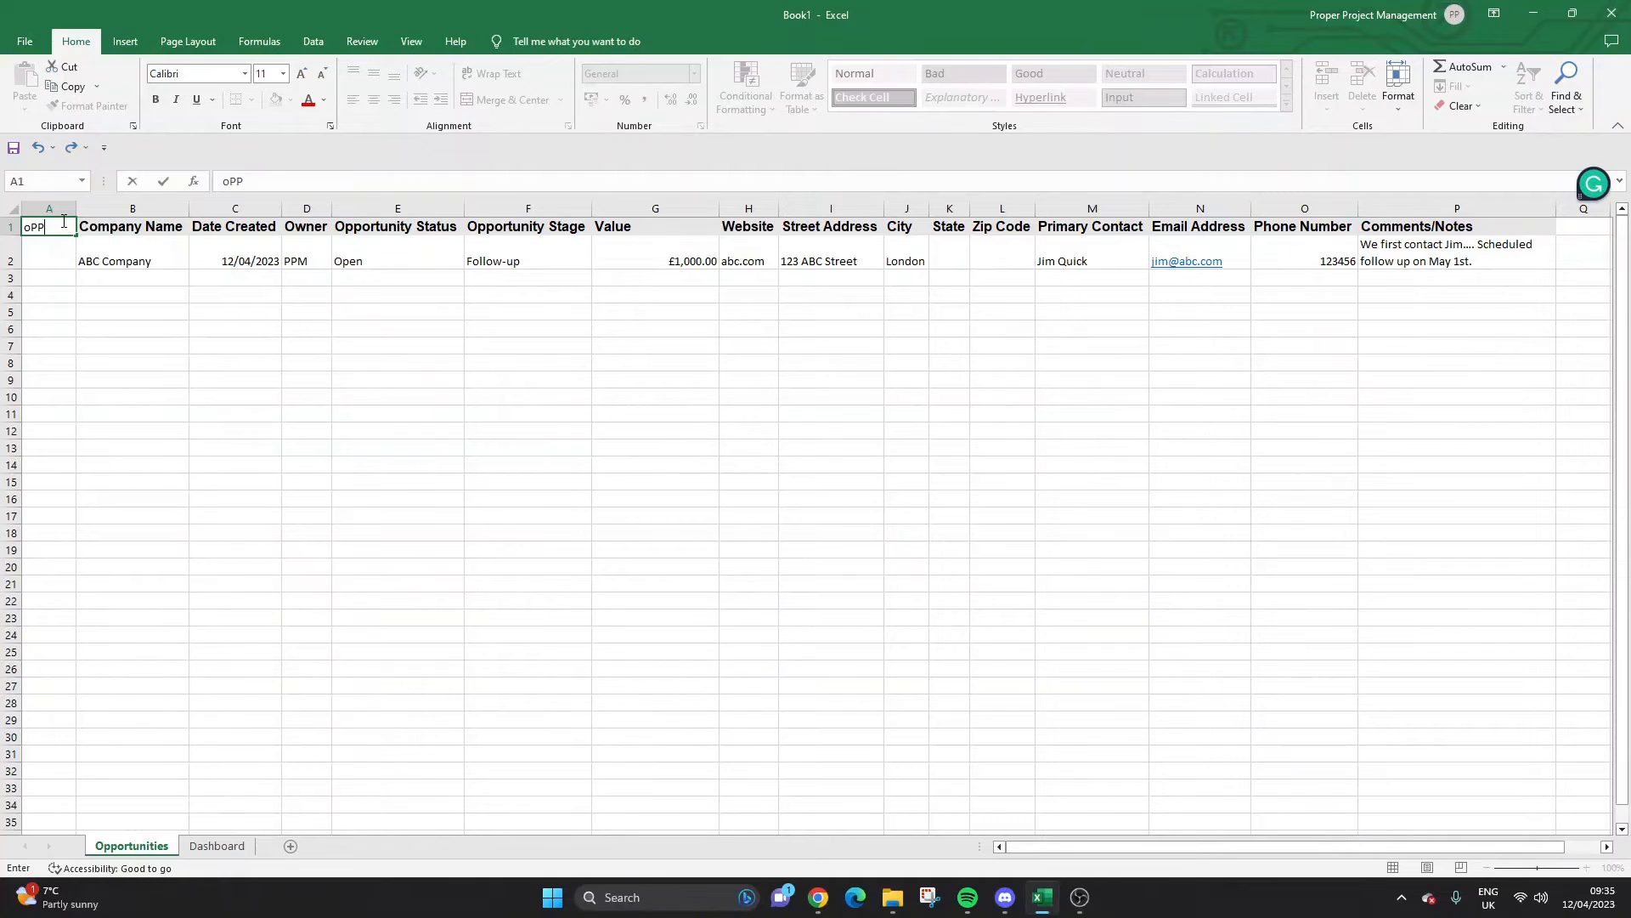
pyautogui.press('capslock')
pyautogui.write('Oppor')
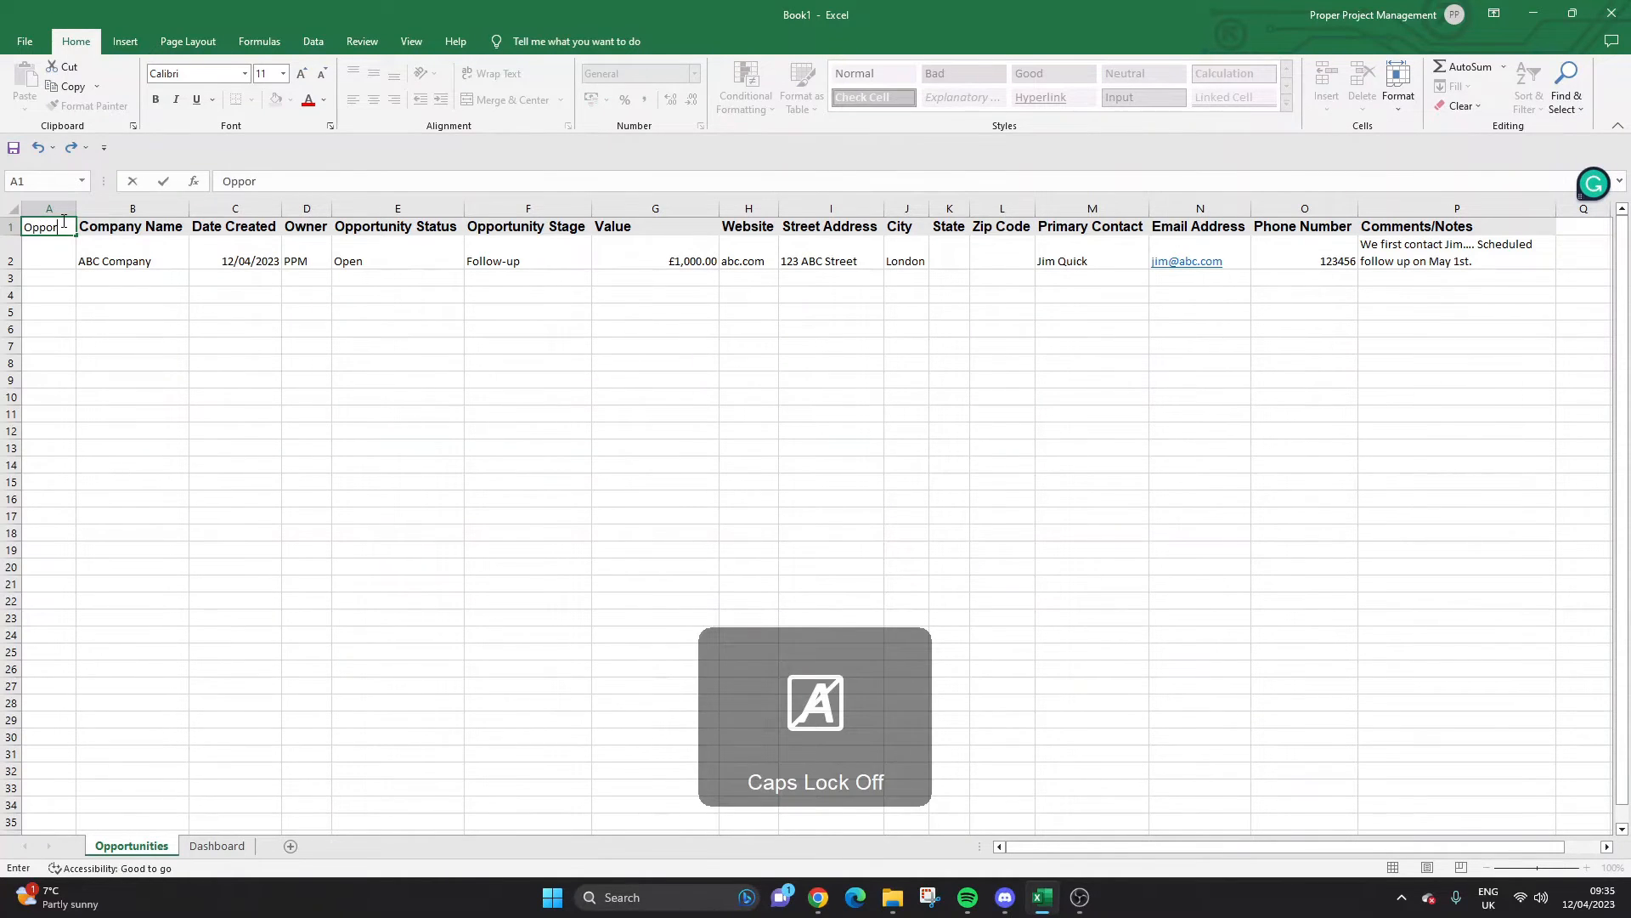
pyautogui.write('tunity Number')
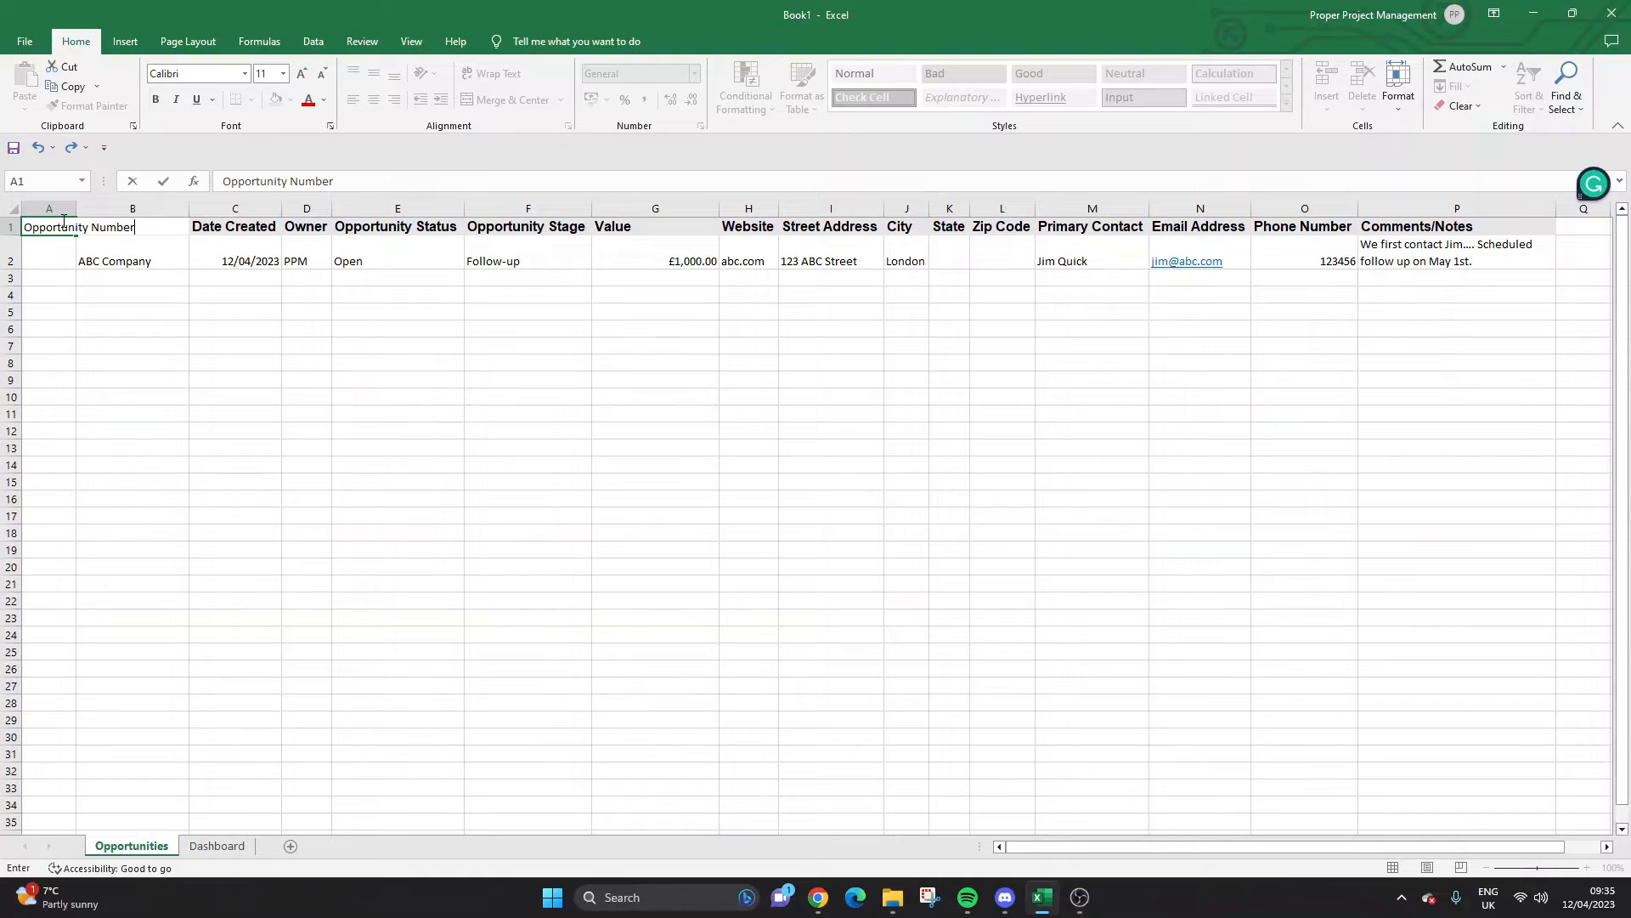
pyautogui.press('Return')
# Make the Opportunity Number header bold, autofit column A, and match the Company Name header formatting.
pyautogui.click(62, 222)
pyautogui.click(155, 99)
pyautogui.doubleClick(75, 208)
pyautogui.click(195, 226)
pyautogui.click(88, 106)
pyautogui.click(117, 228)
# Fill the opportunity numbers 1 to 25 down A2:A26.
pyautogui.click(94, 247)
pyautogui.write('1')
pyautogui.press('Return')
pyautogui.write('2')
pyautogui.press('Return')
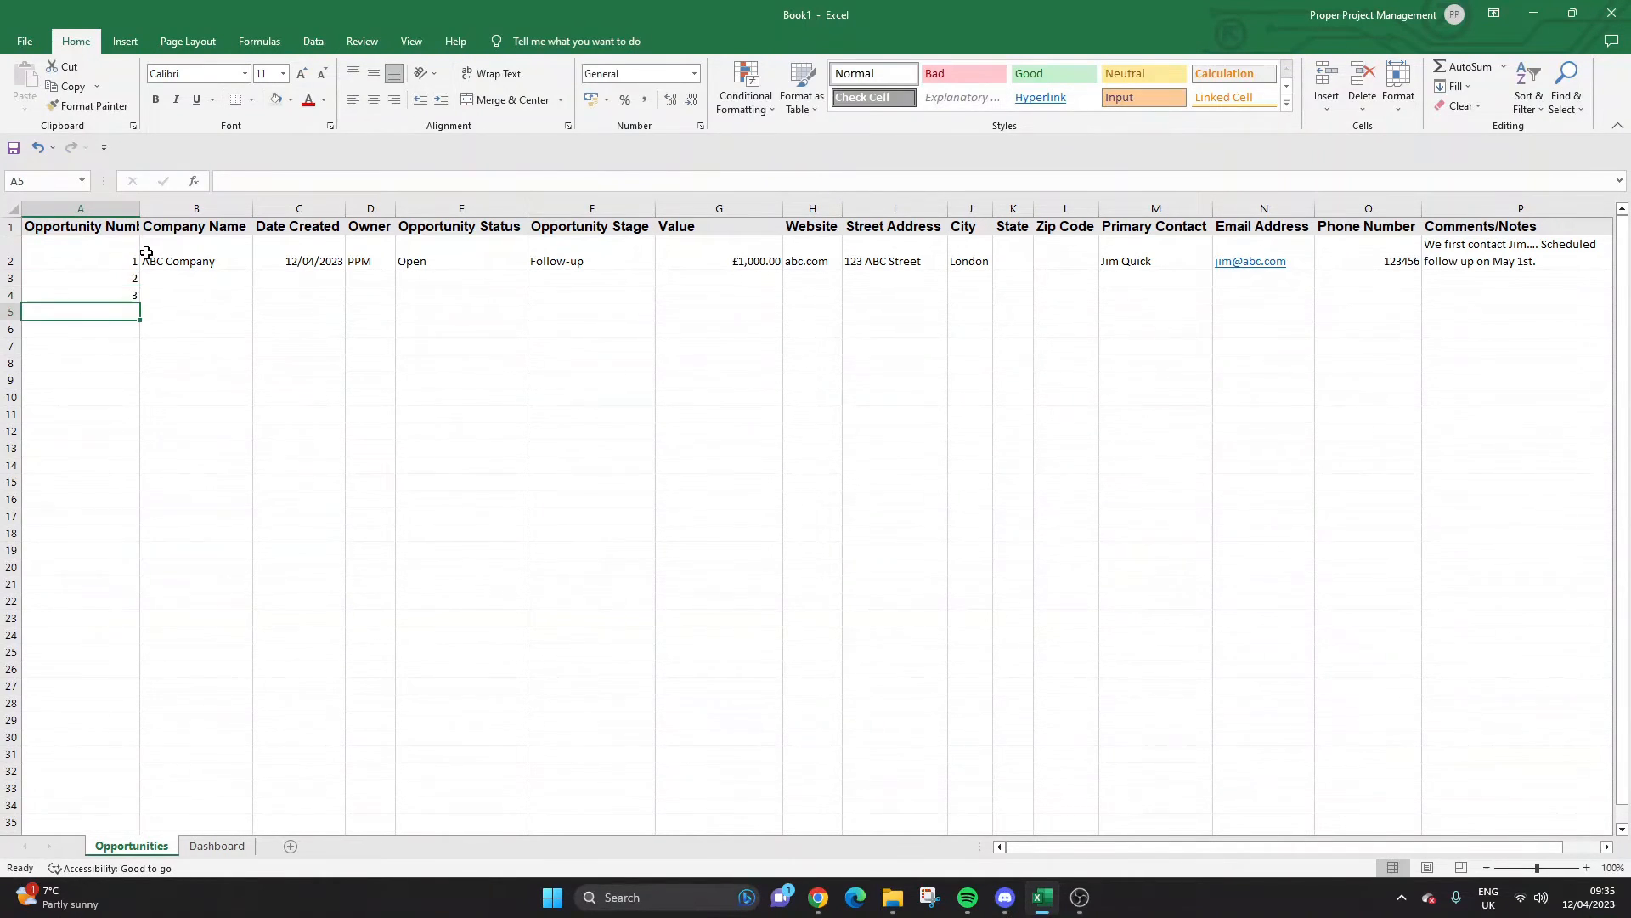
pyautogui.moveTo(127, 256); pyautogui.dragTo(142, 656)
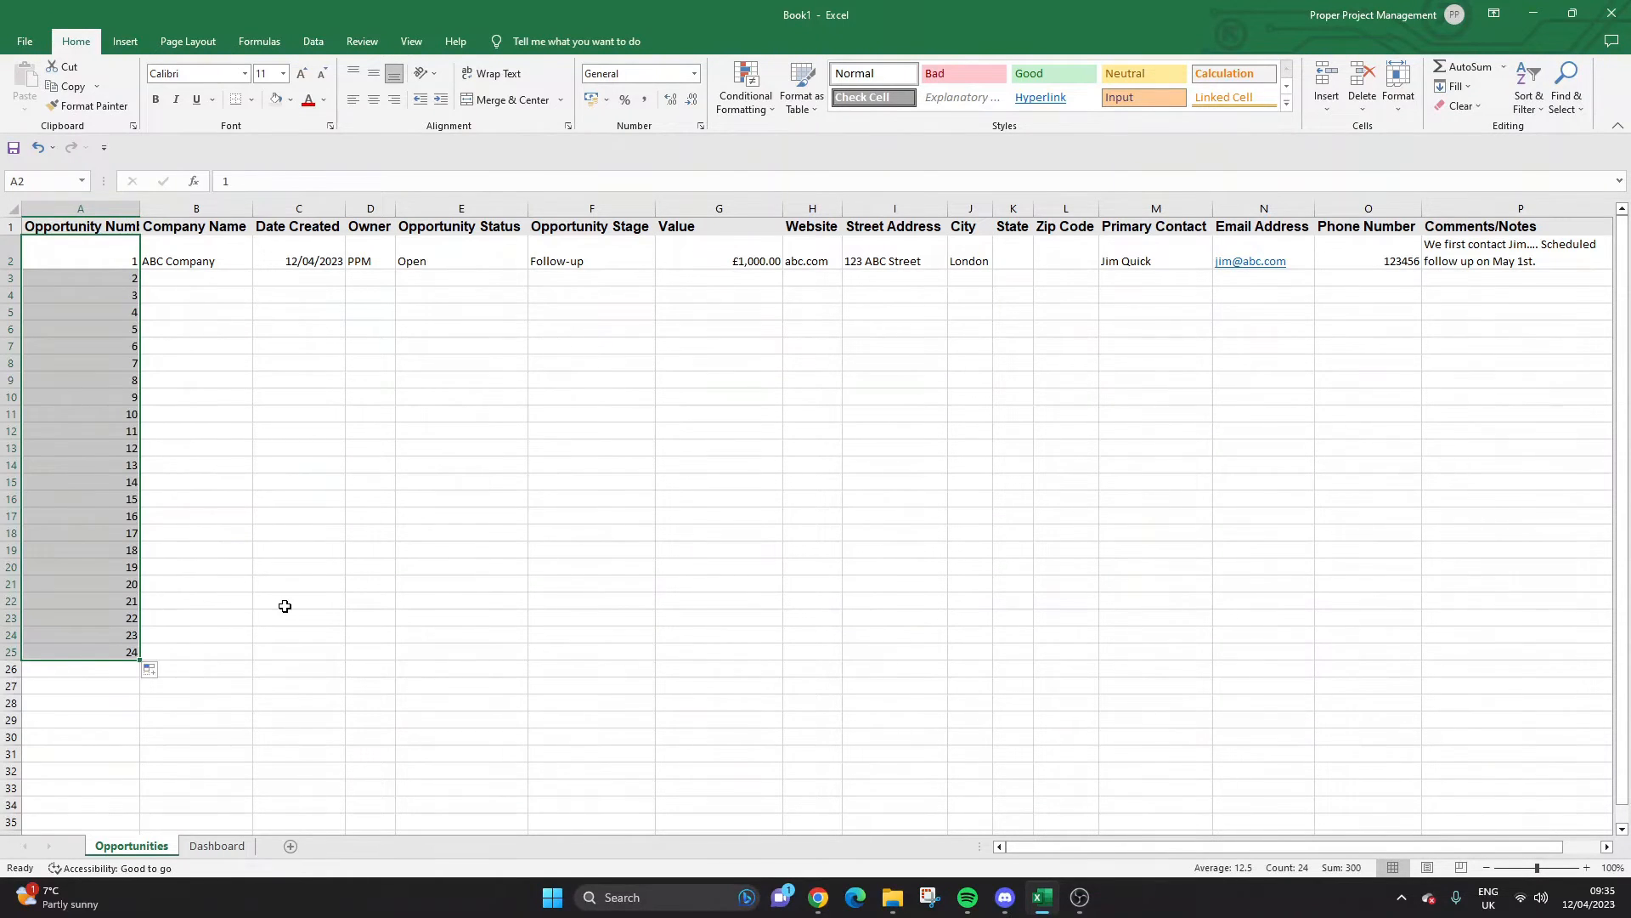
pyautogui.moveTo(143, 660); pyautogui.dragTo(141, 675)
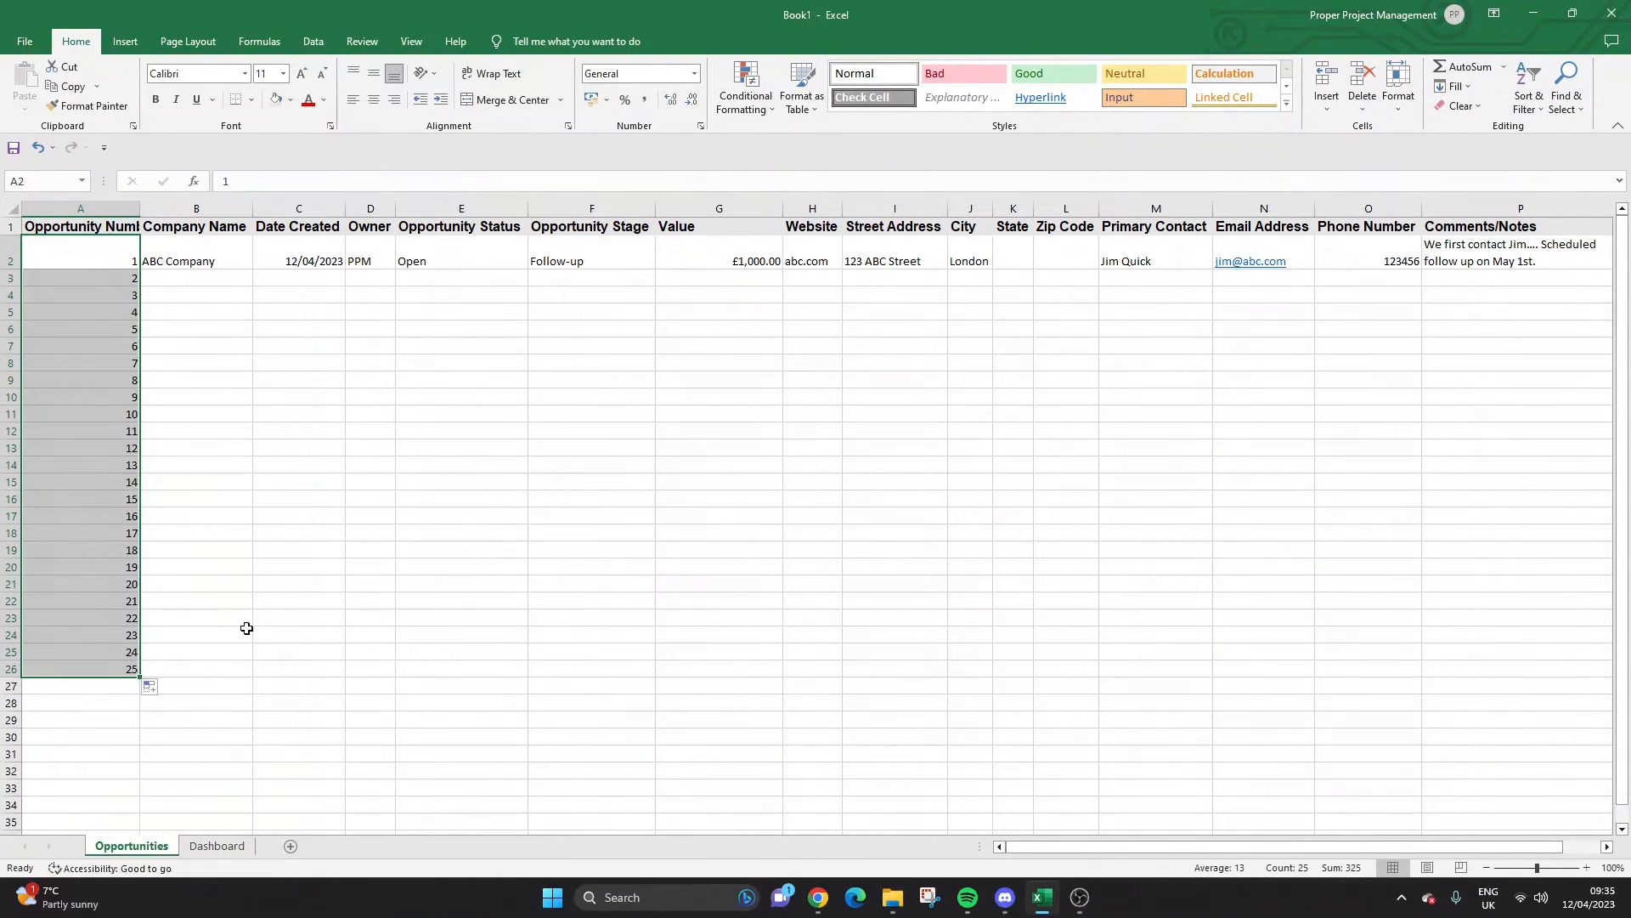
pyautogui.moveTo(140, 208); pyautogui.dragTo(140, 209)
# Wrap the Opportunity Number header text and resize column A so it wraps cleanly.
pyautogui.click(72, 229)
pyautogui.click(511, 75)
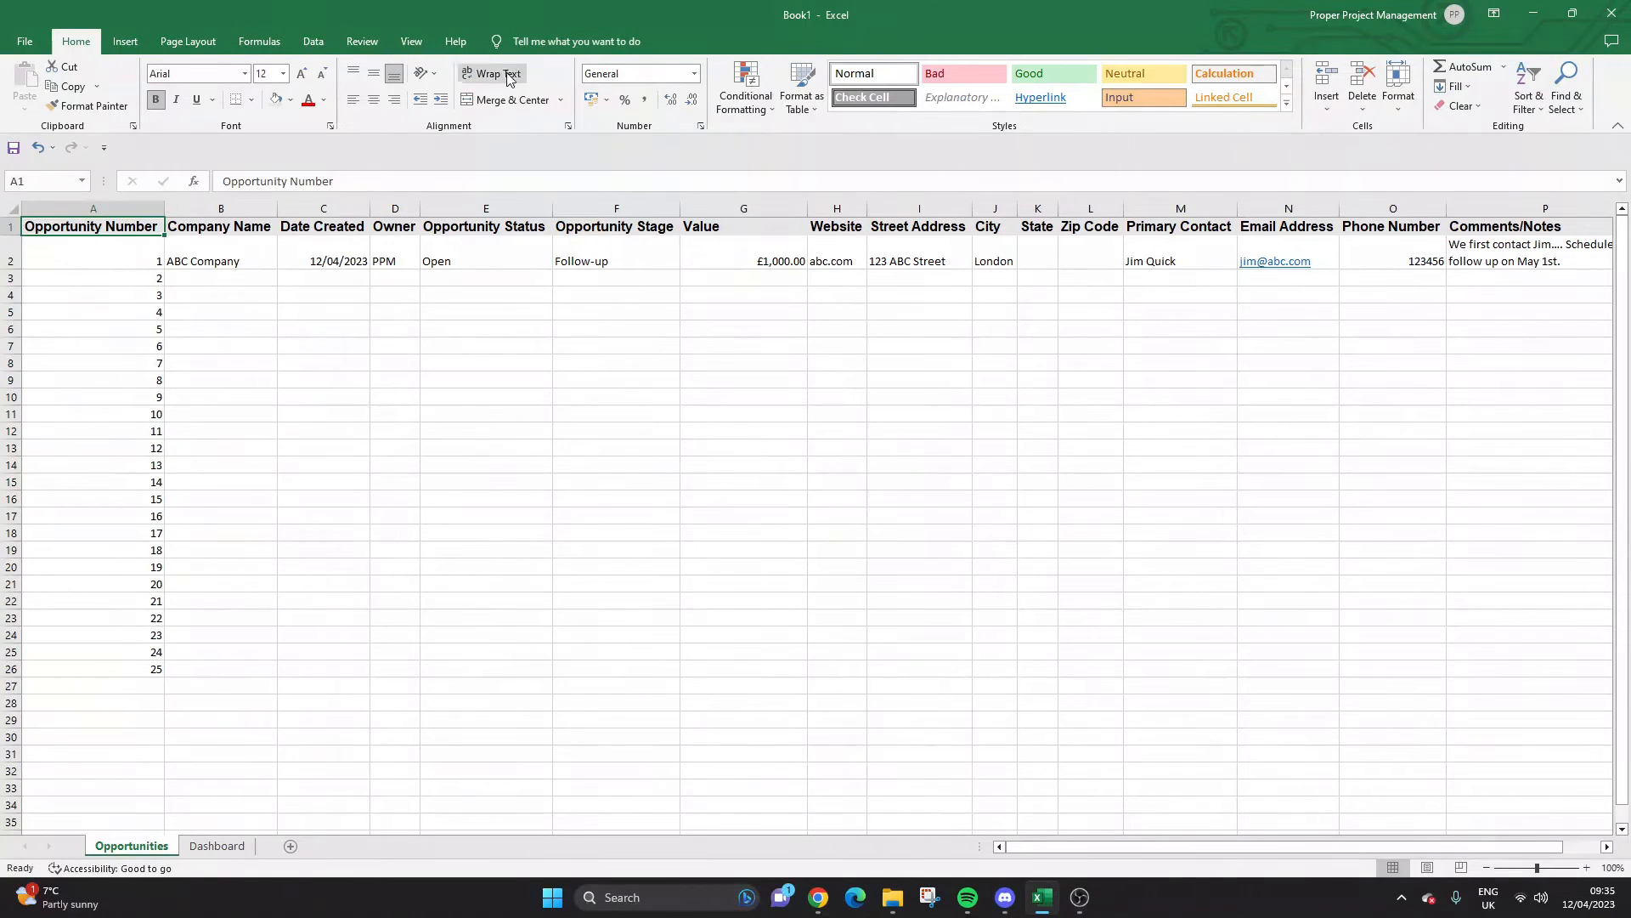
pyautogui.moveTo(169, 209); pyautogui.dragTo(100, 212)
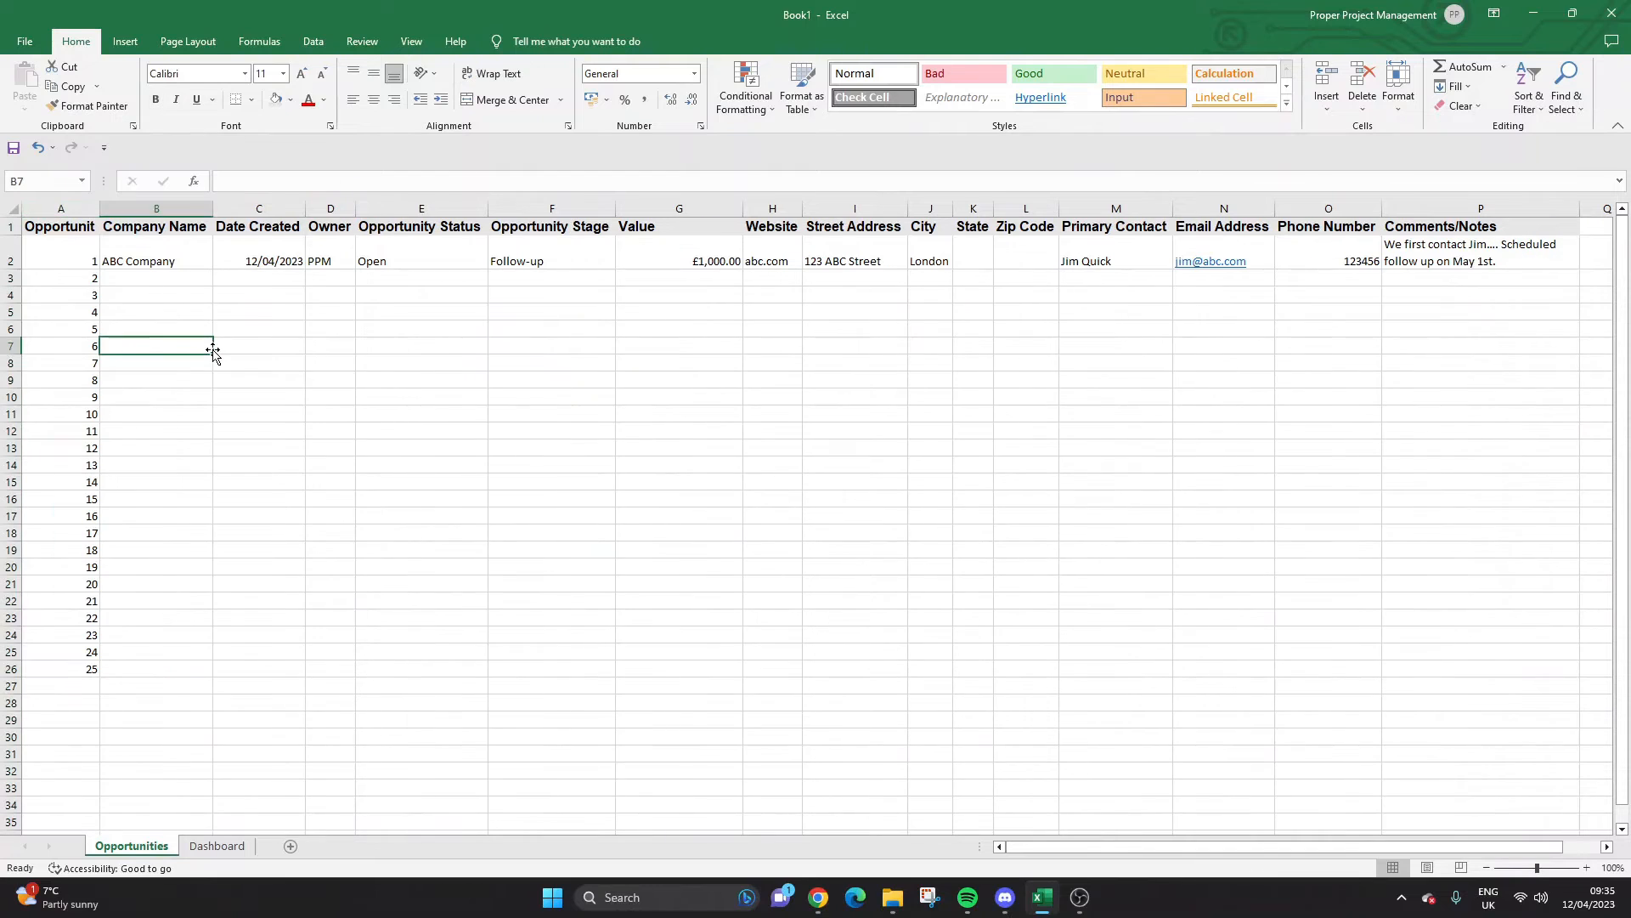
pyautogui.click(513, 73)
pyautogui.click(512, 74)
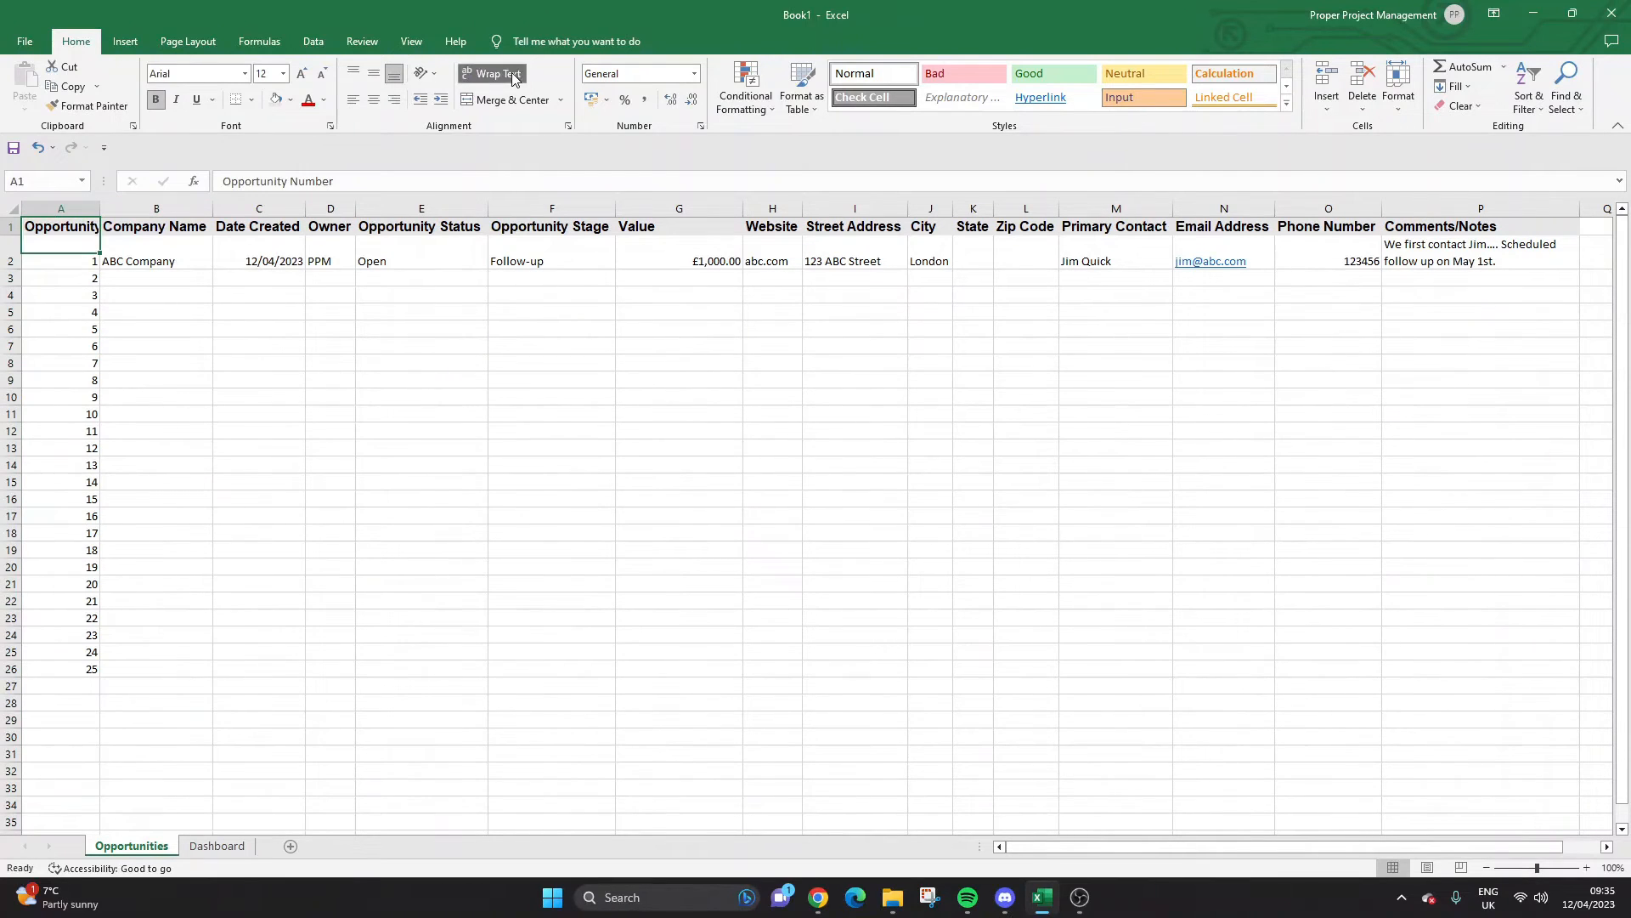
pyautogui.click(137, 426)
pyautogui.moveTo(99, 207); pyautogui.dragTo(103, 207)
pyautogui.click(99, 278)
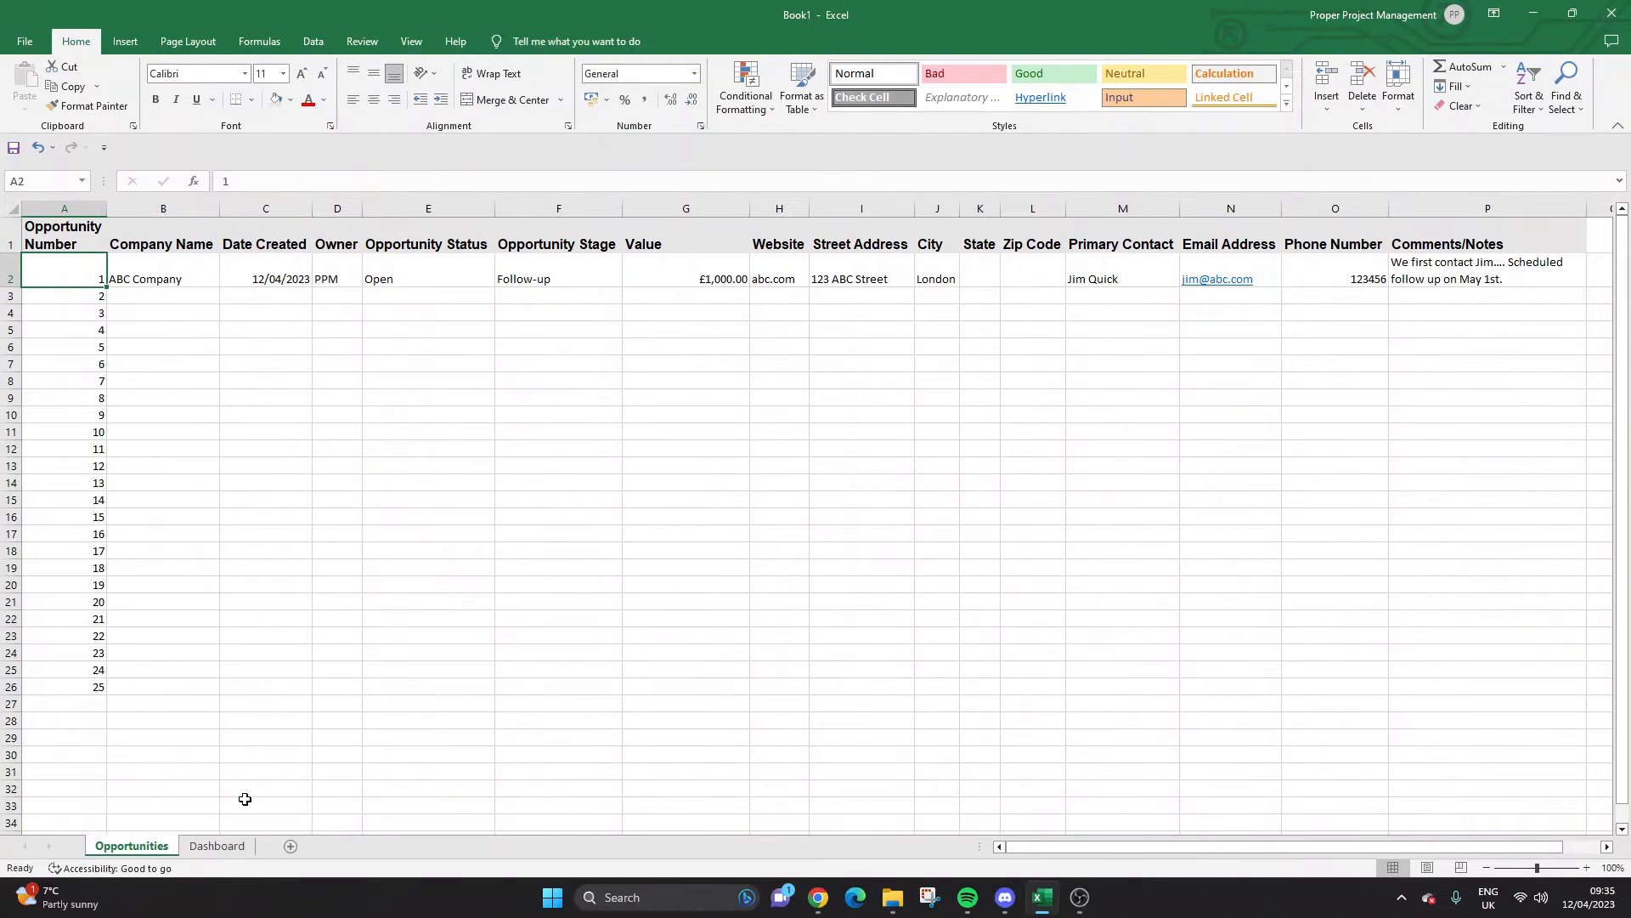
pyautogui.click(217, 846)
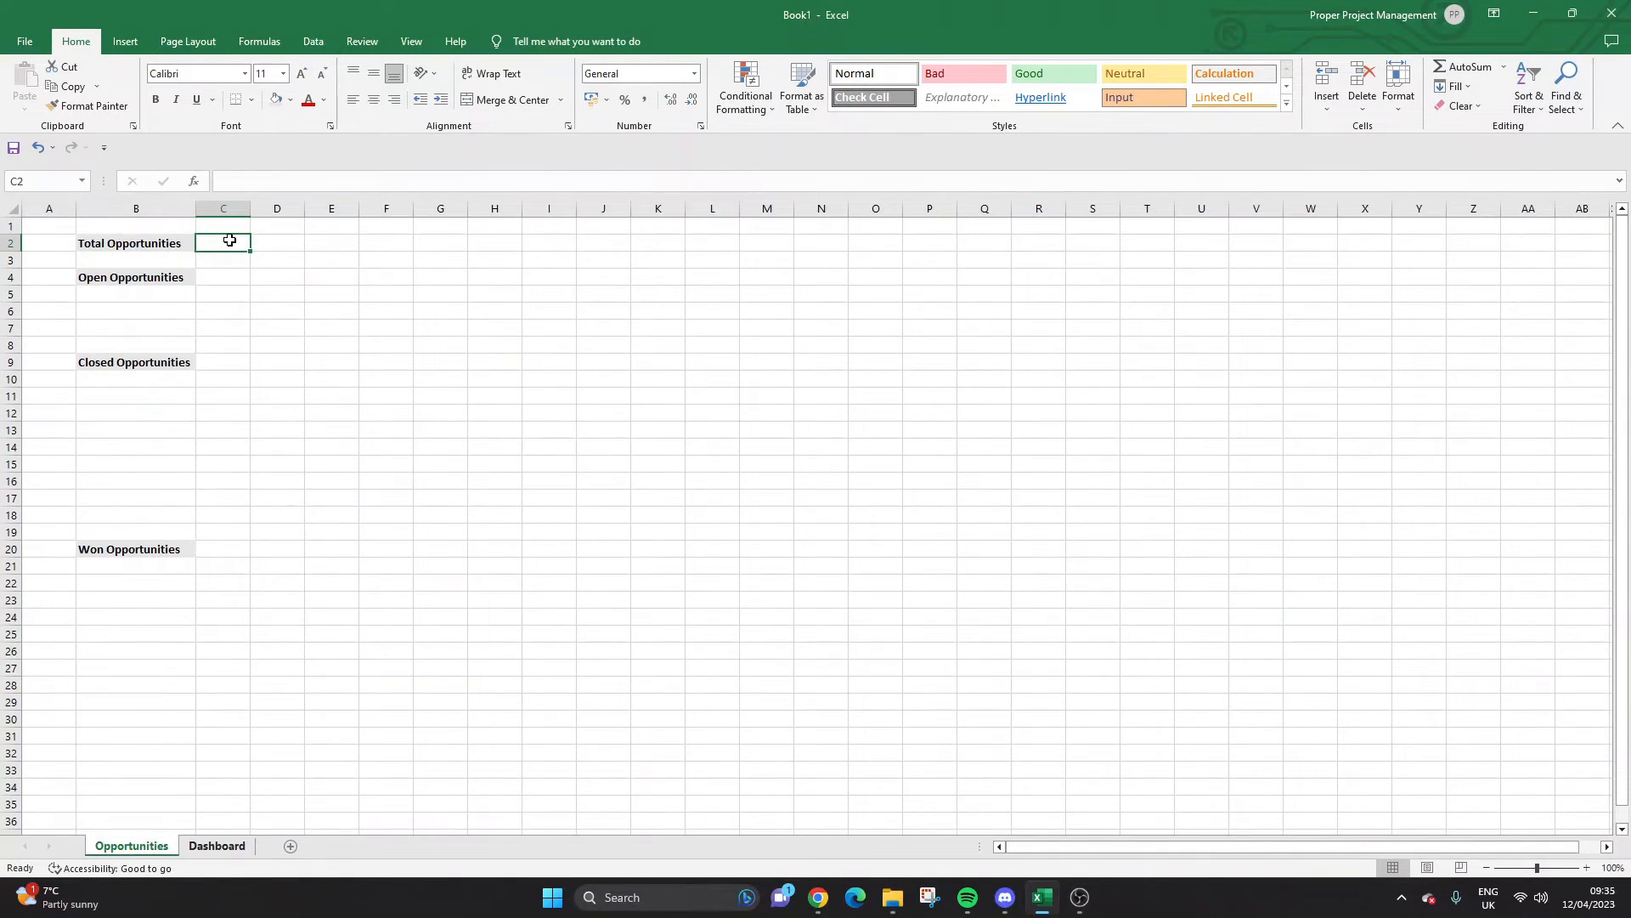
# Enter =COUNT(Opportunities!A2:A26) beside Total Opportunities in C2.
pyautogui.write('=')
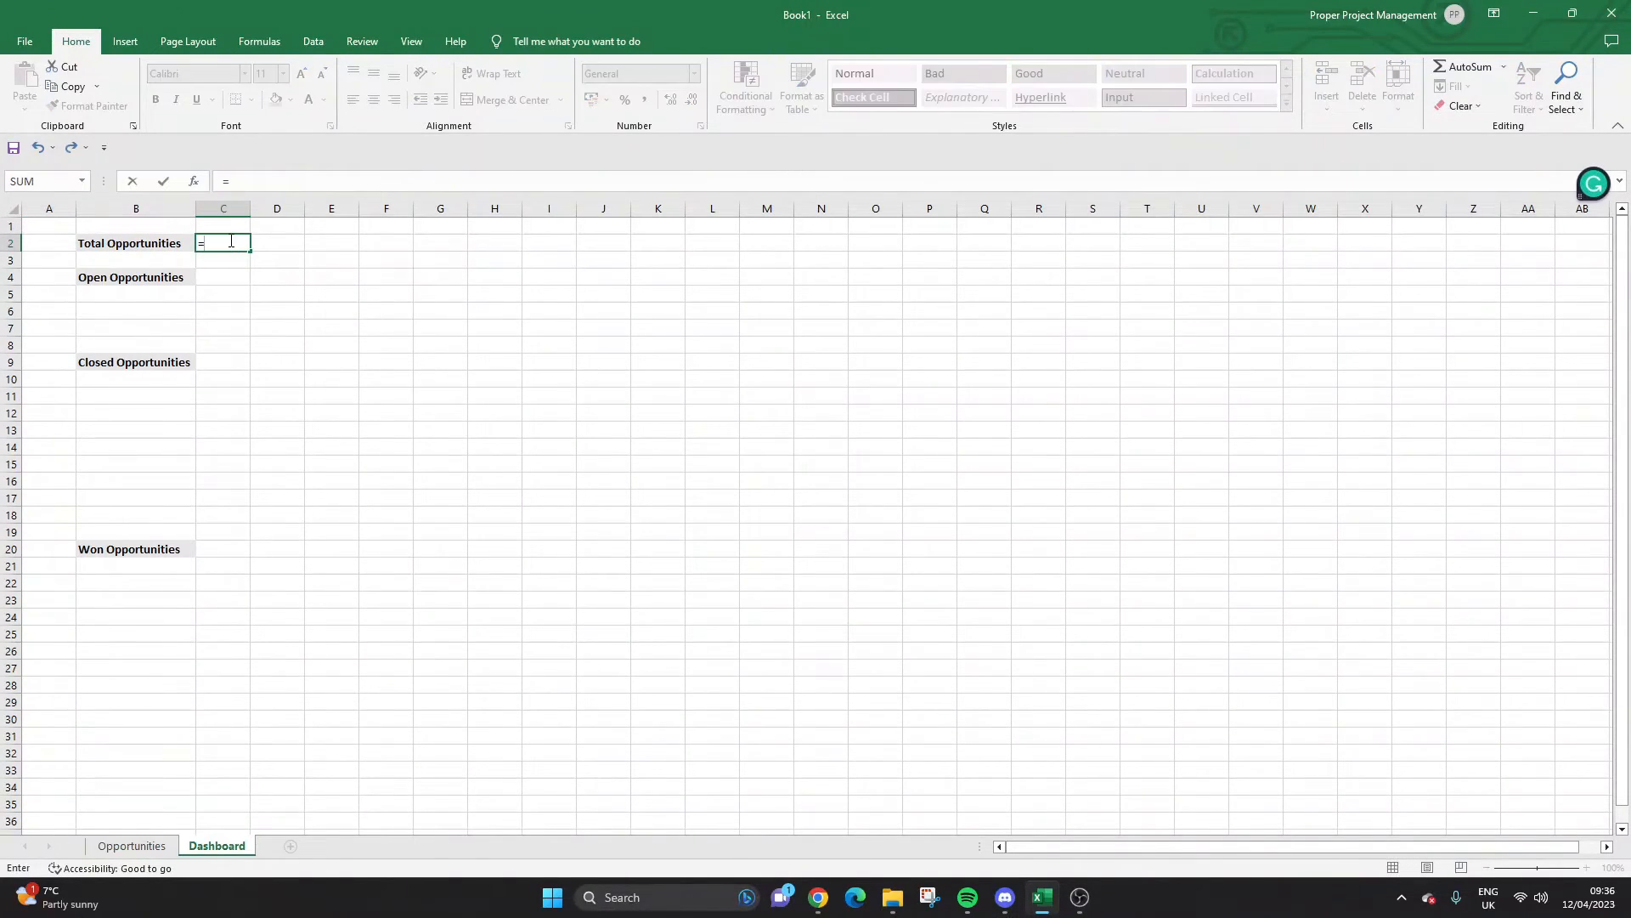
pyautogui.write('COU')
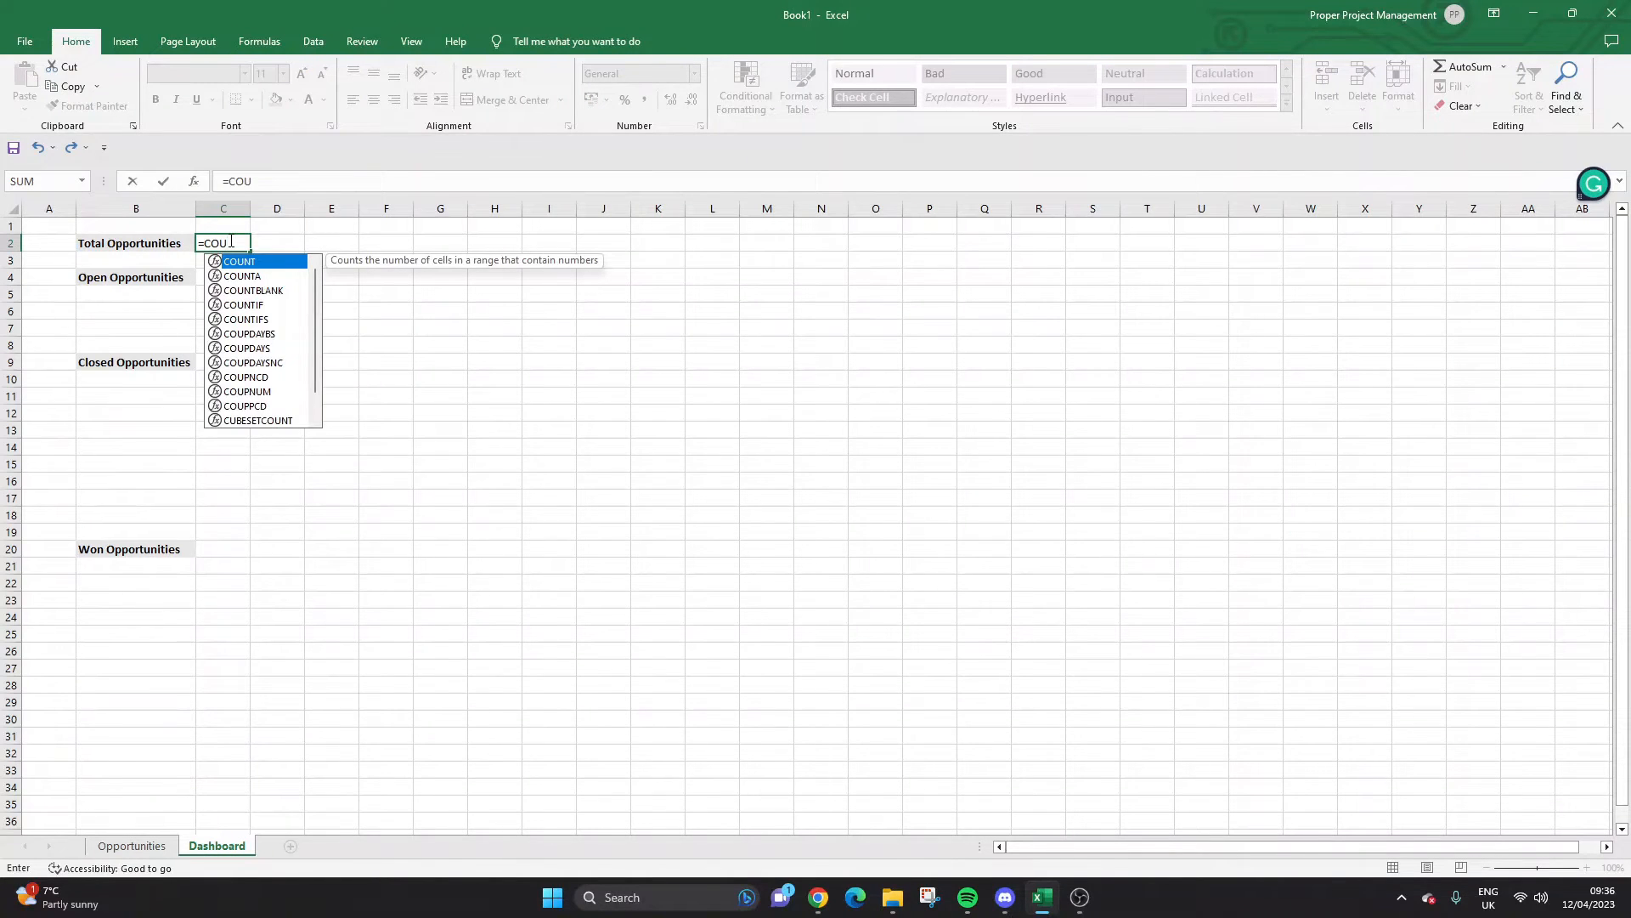
pyautogui.write('NT(')
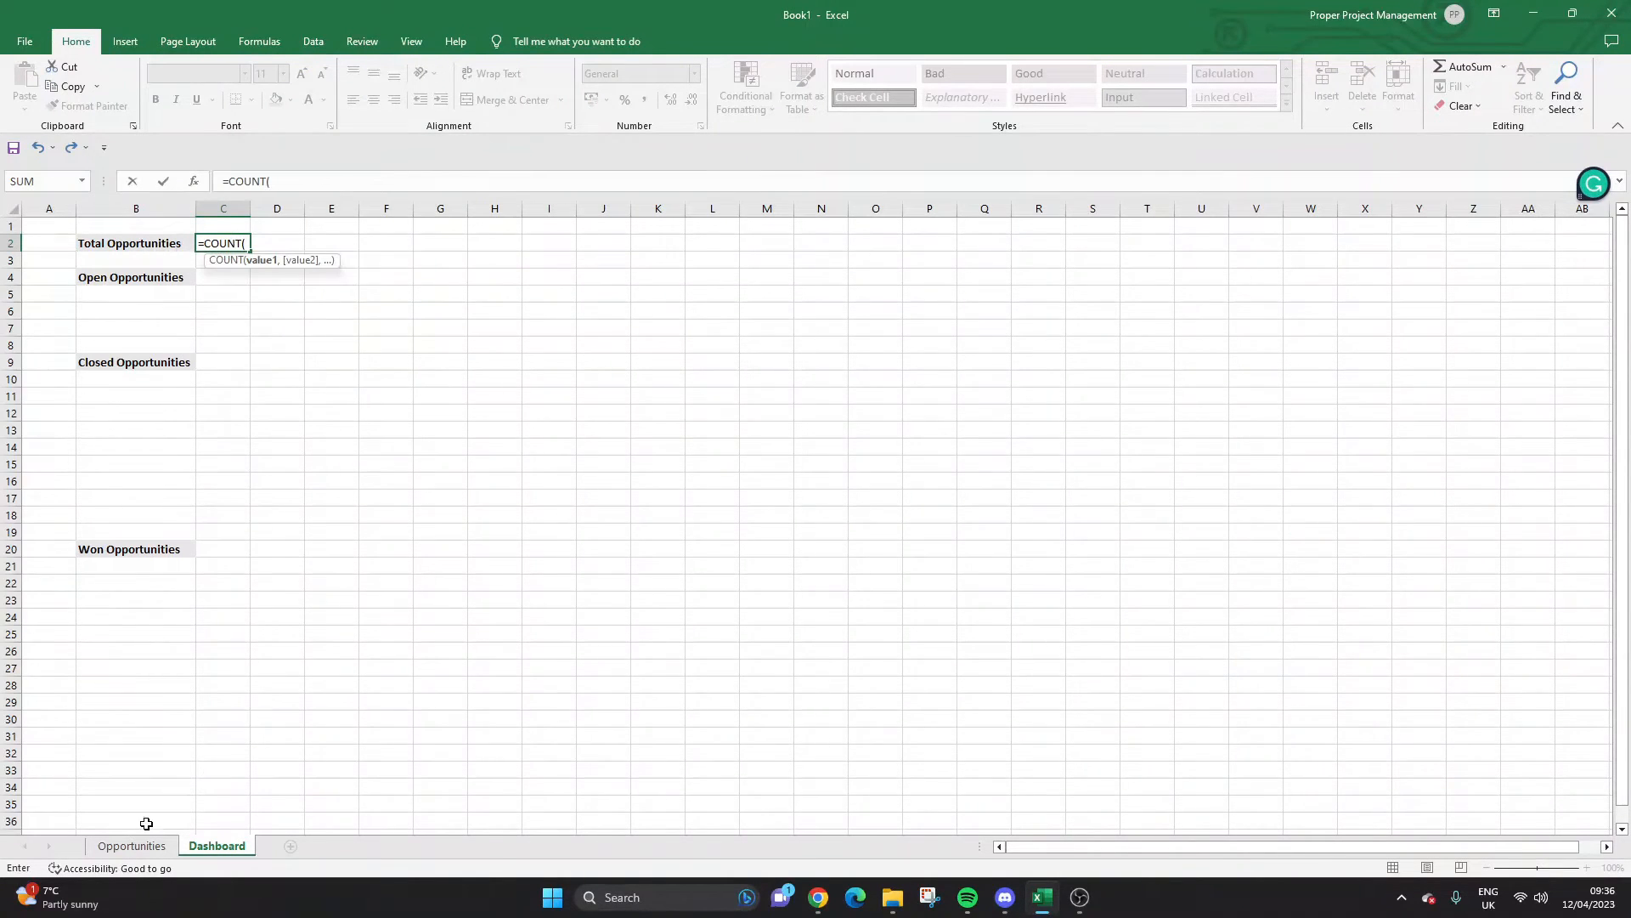
pyautogui.click(131, 845)
pyautogui.moveTo(89, 281); pyautogui.dragTo(95, 680)
pyautogui.write(')')
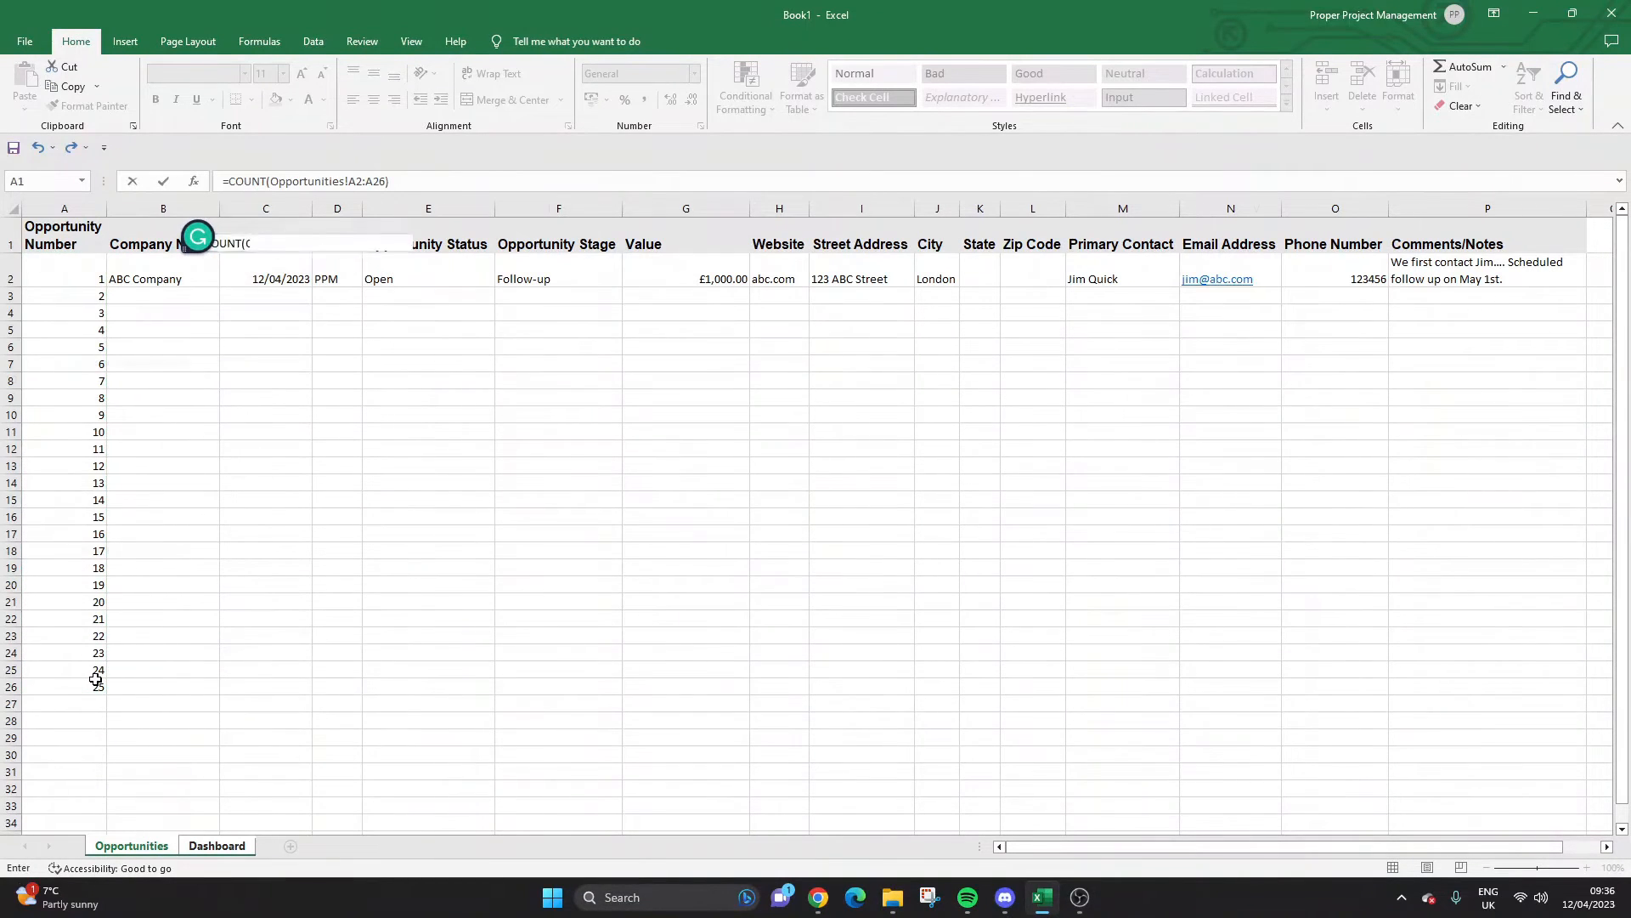
pyautogui.press('Return')
pyautogui.click(245, 243)
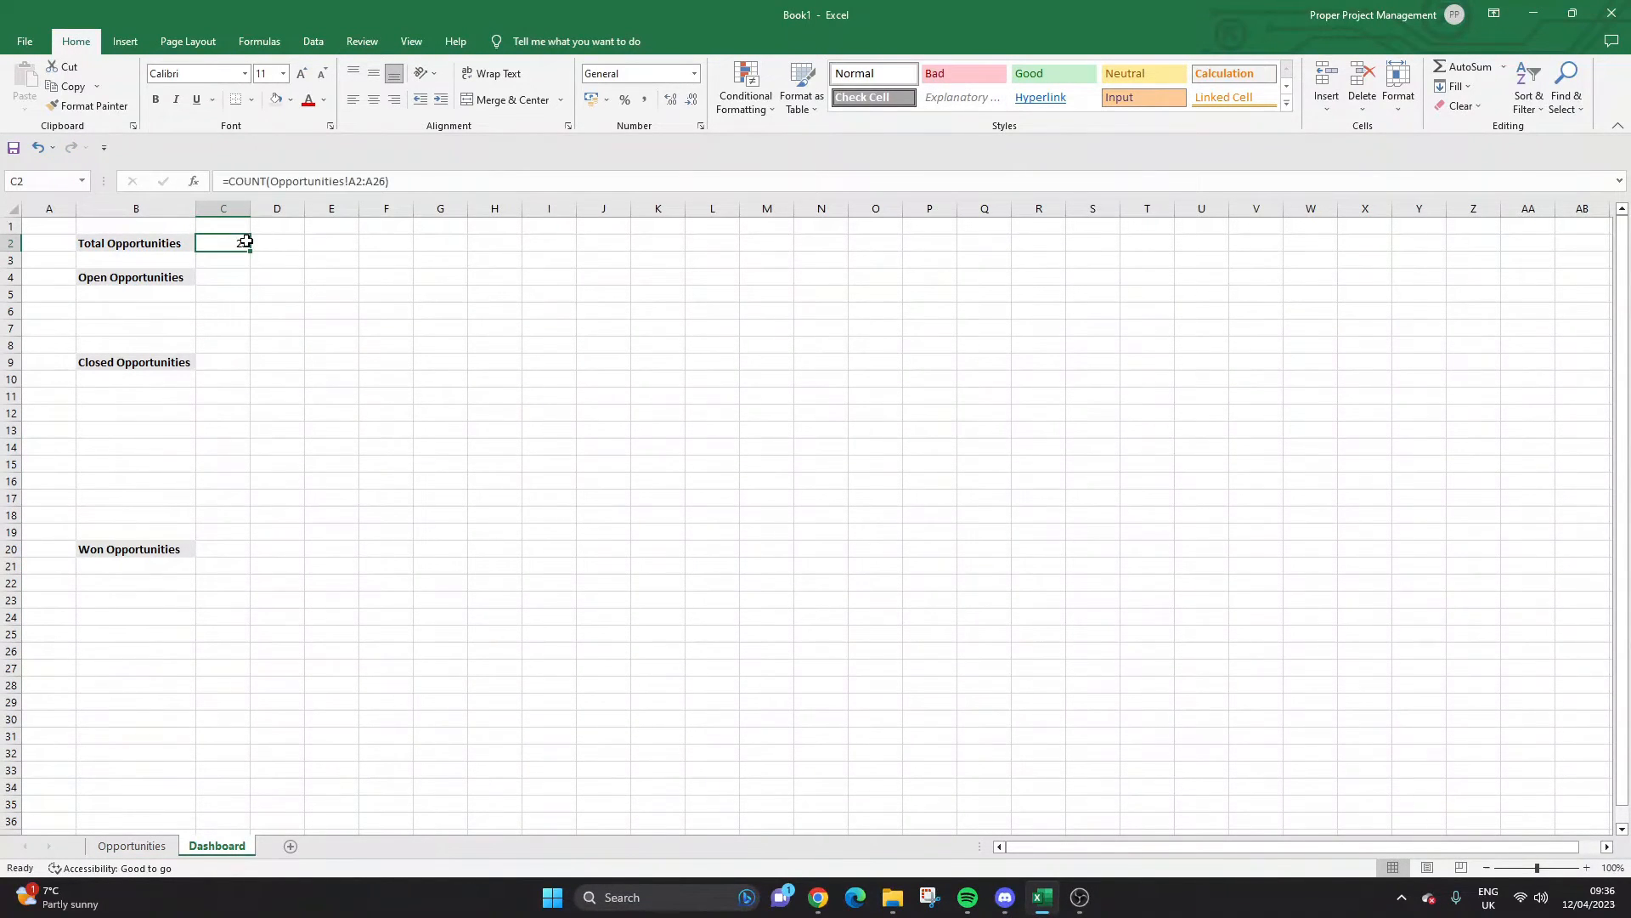
# Delete the unused rows 3–26 on Opportunities, leaving the Dashboard count at 1.
pyautogui.click(157, 844)
pyautogui.click(11, 295)
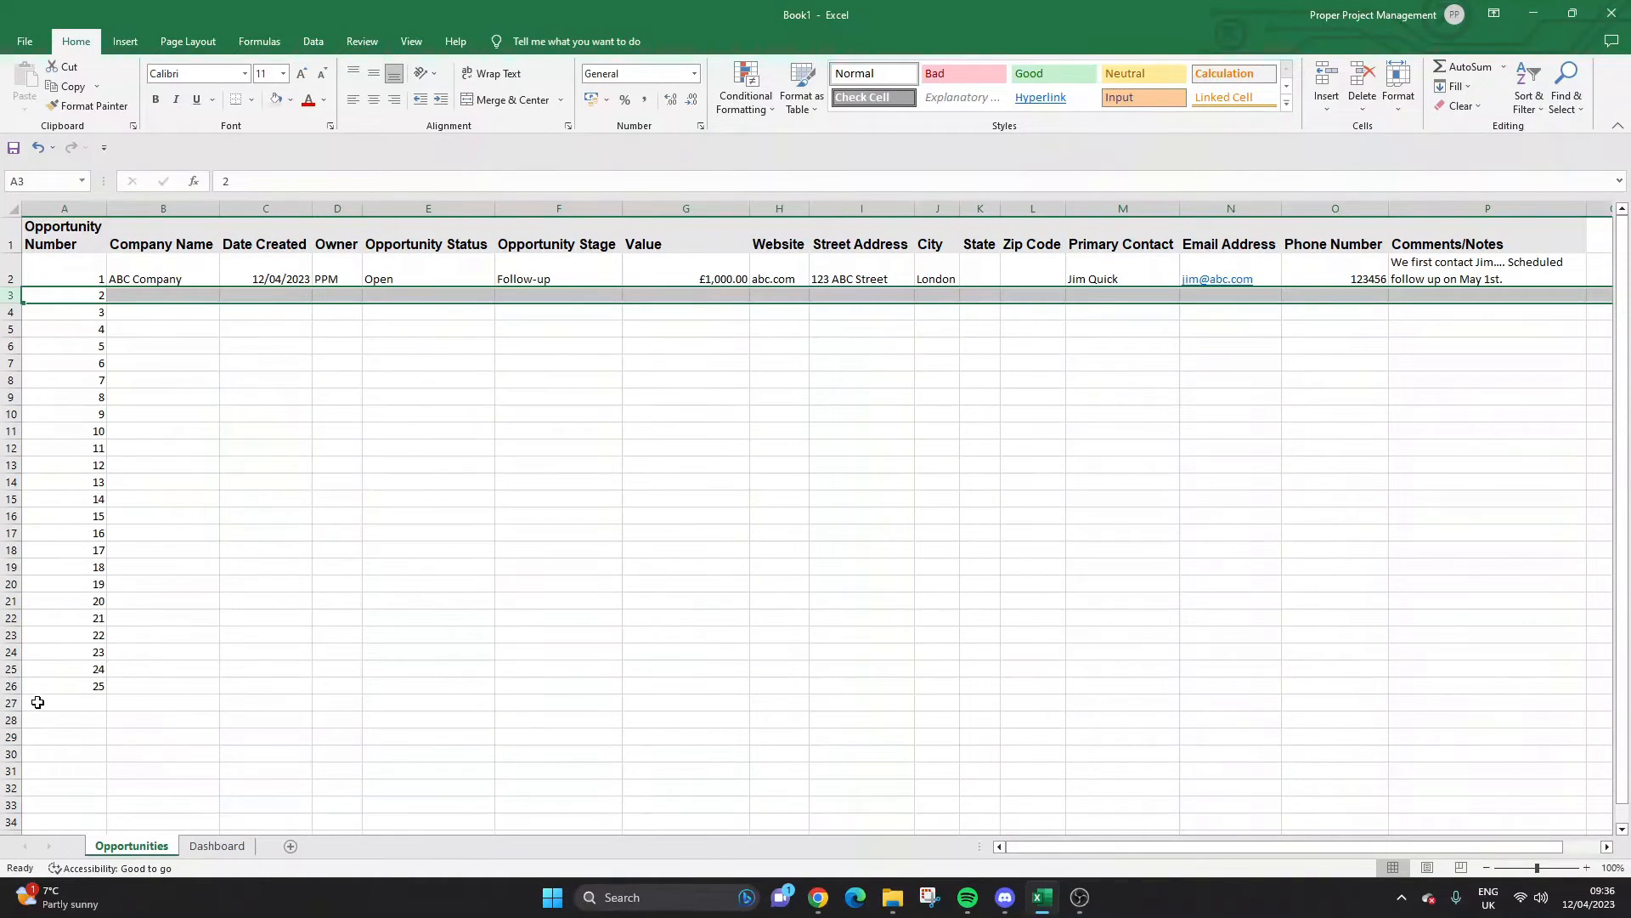
pyautogui.keyDown('shift'); pyautogui.click(7, 689); pyautogui.keyUp('shift')
pyautogui.rightClick(7, 688)
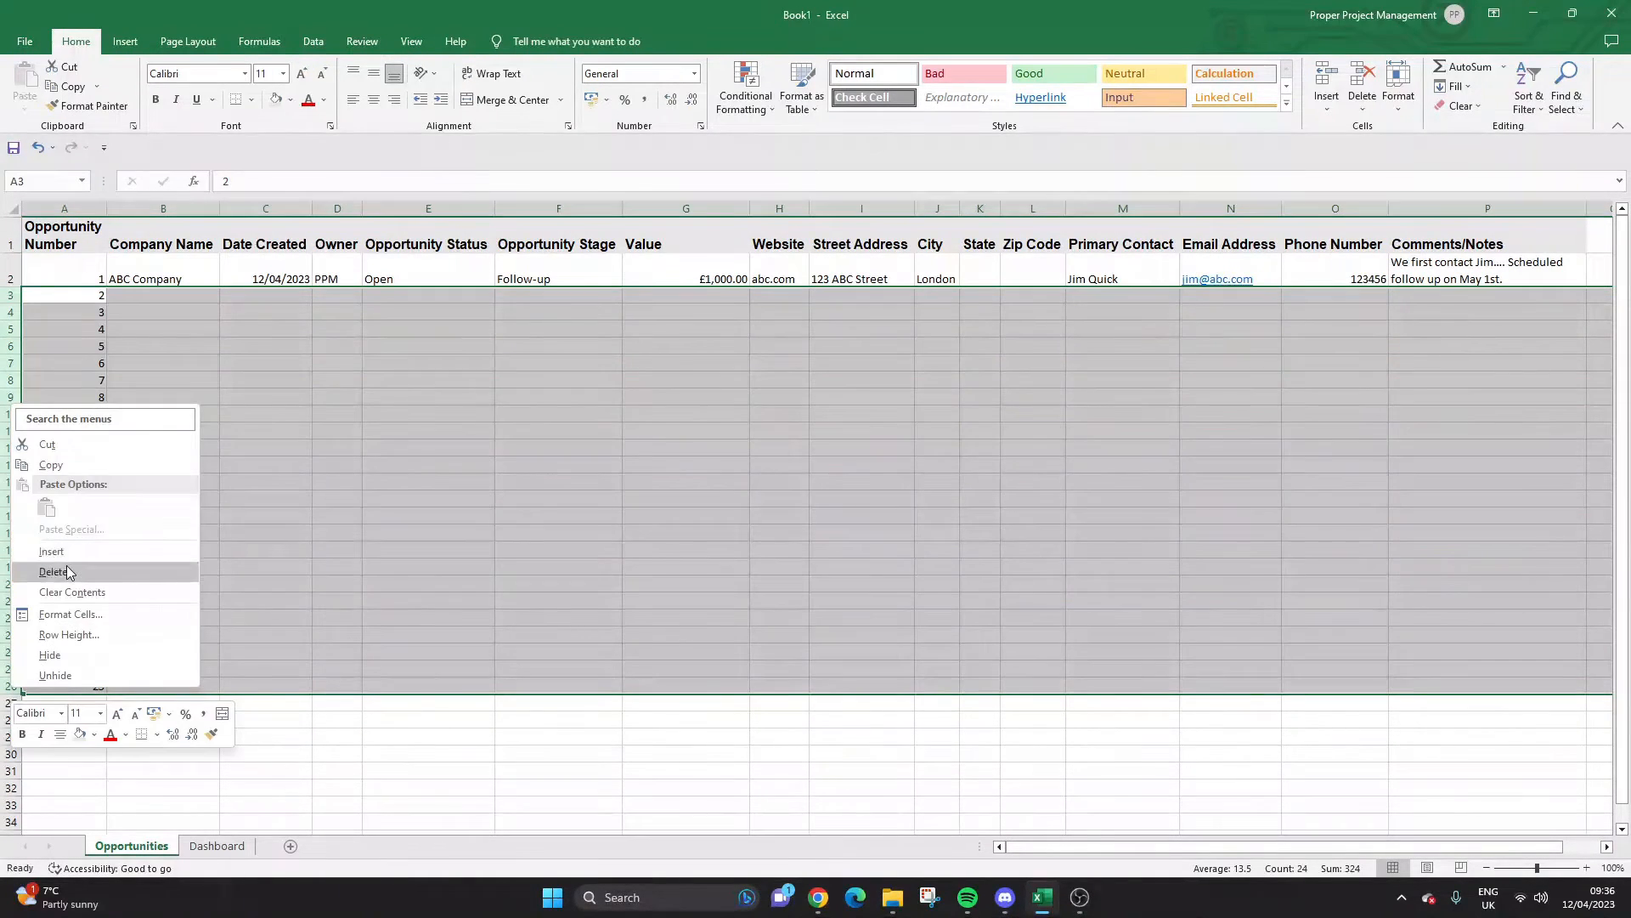
pyautogui.click(72, 573)
pyautogui.click(220, 845)
pyautogui.click(240, 242)
pyautogui.click(244, 280)
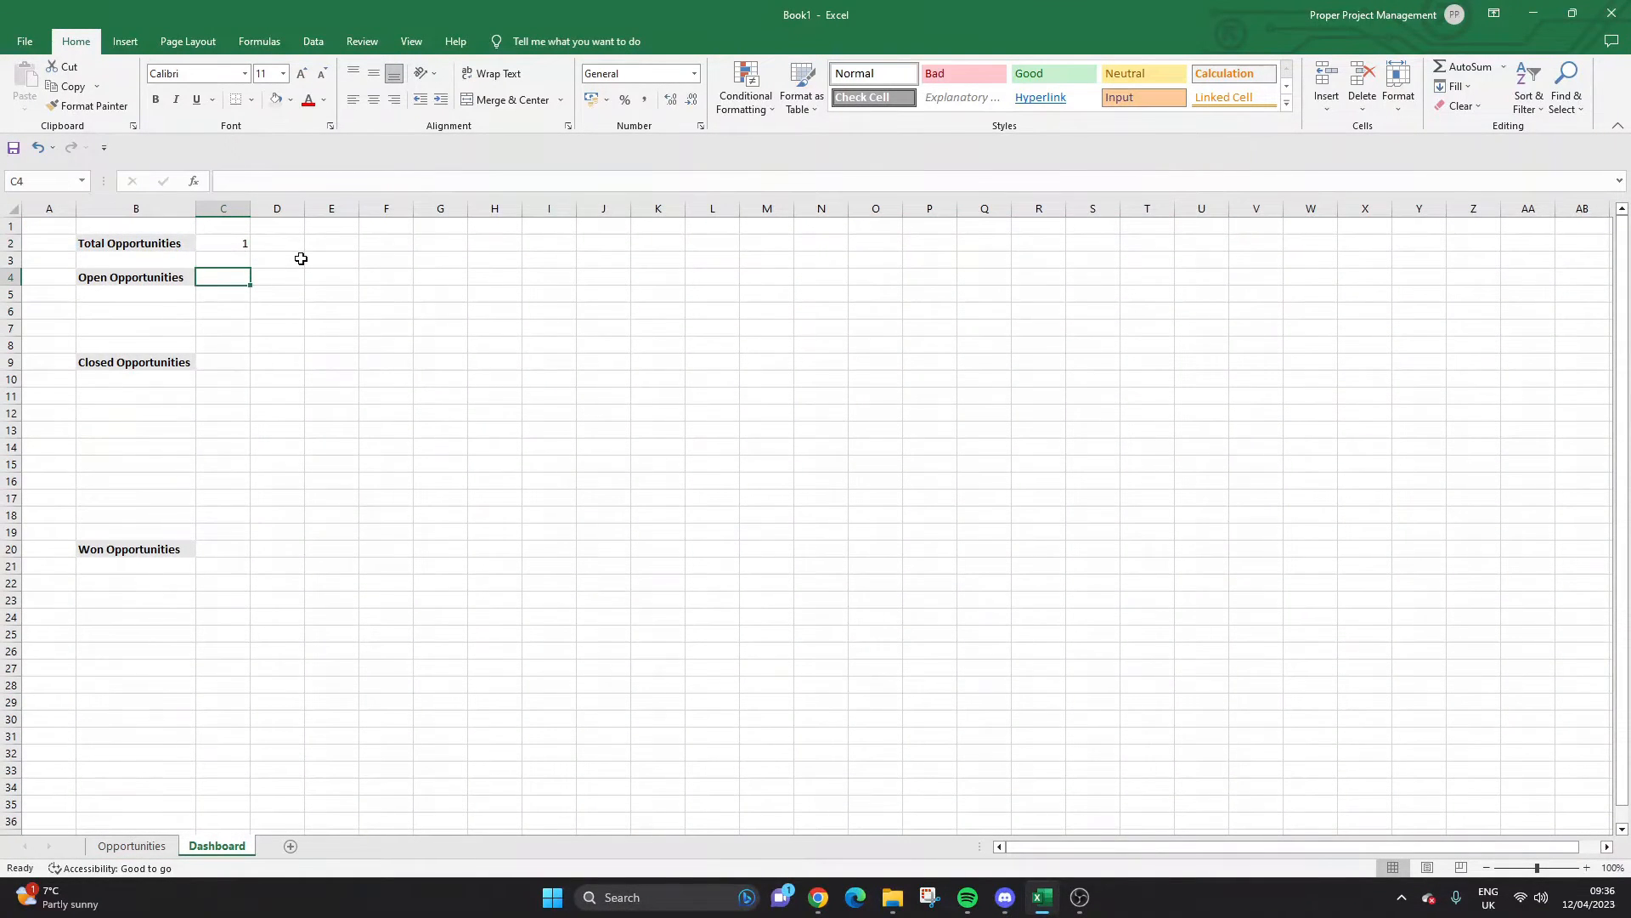
pyautogui.click(106, 365)
# Move the Closed Opportunities label down to B14 and review the status and stage lists on Opportunities.
pyautogui.moveTo(120, 371); pyautogui.dragTo(129, 449)
pyautogui.click(147, 290)
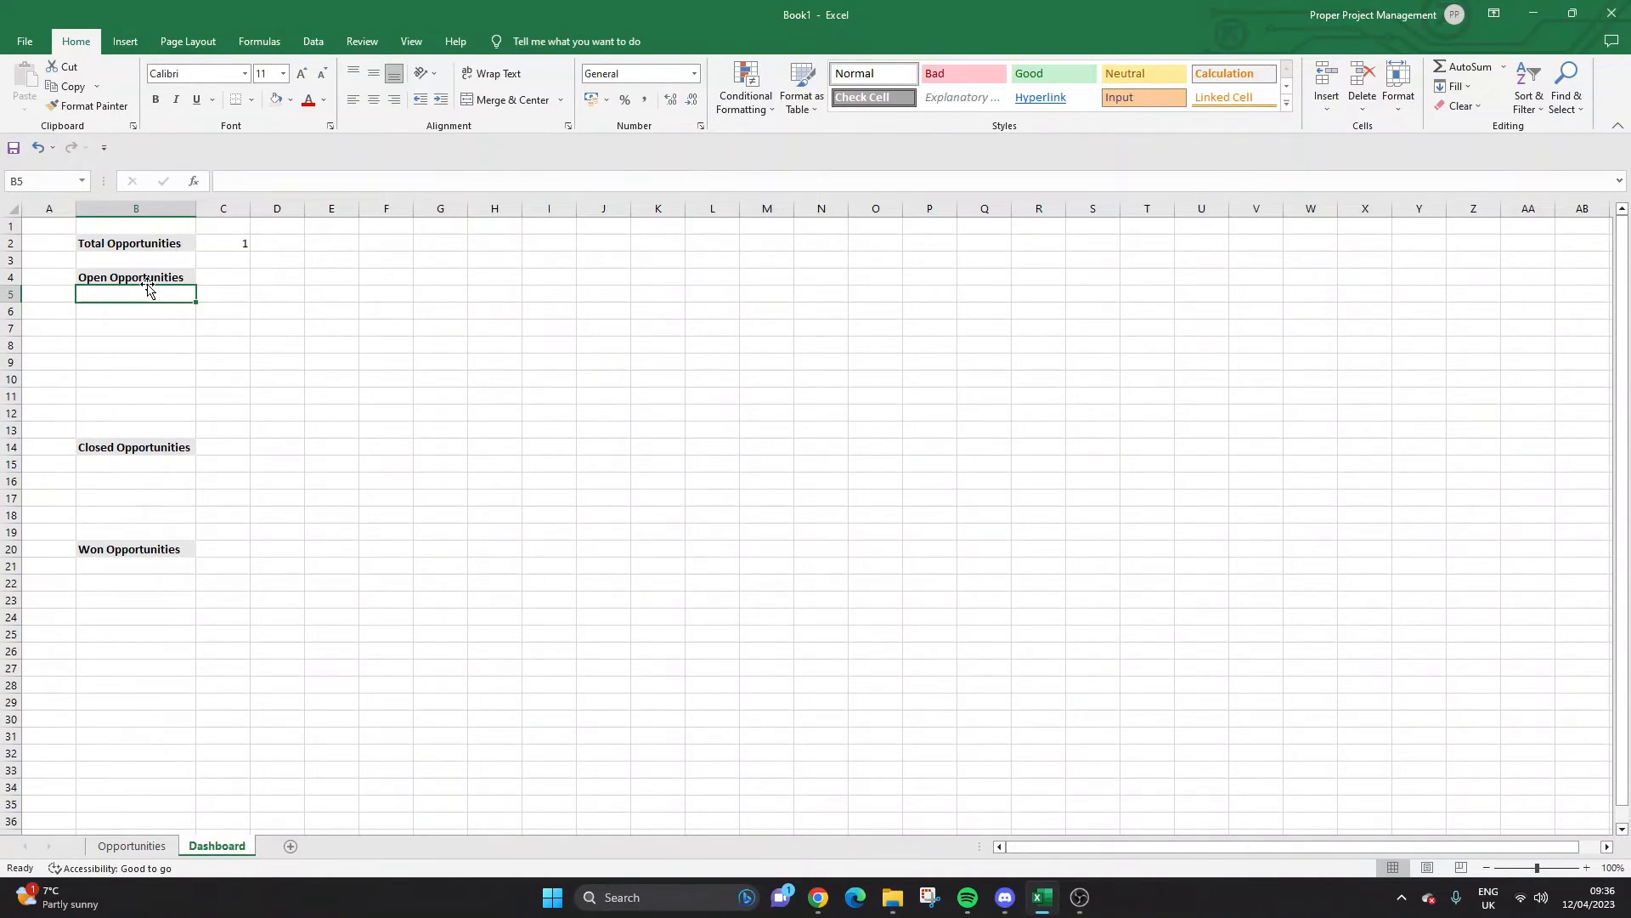
pyautogui.click(131, 845)
pyautogui.click(439, 265)
pyautogui.click(501, 279)
pyautogui.click(501, 279)
pyautogui.click(600, 266)
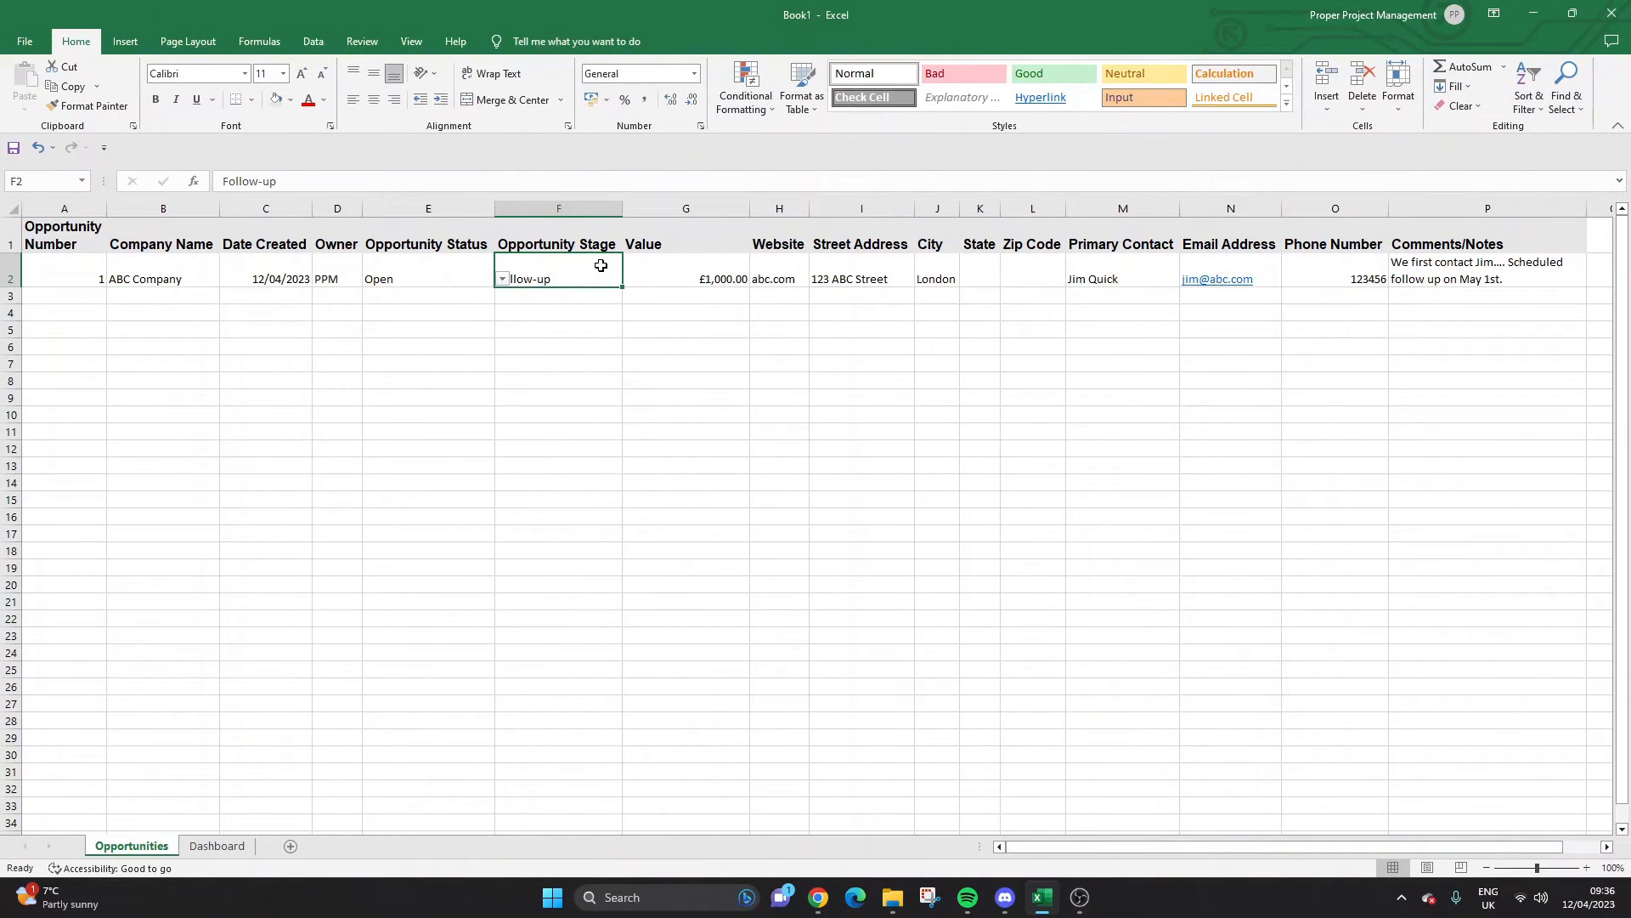
pyautogui.click(630, 278)
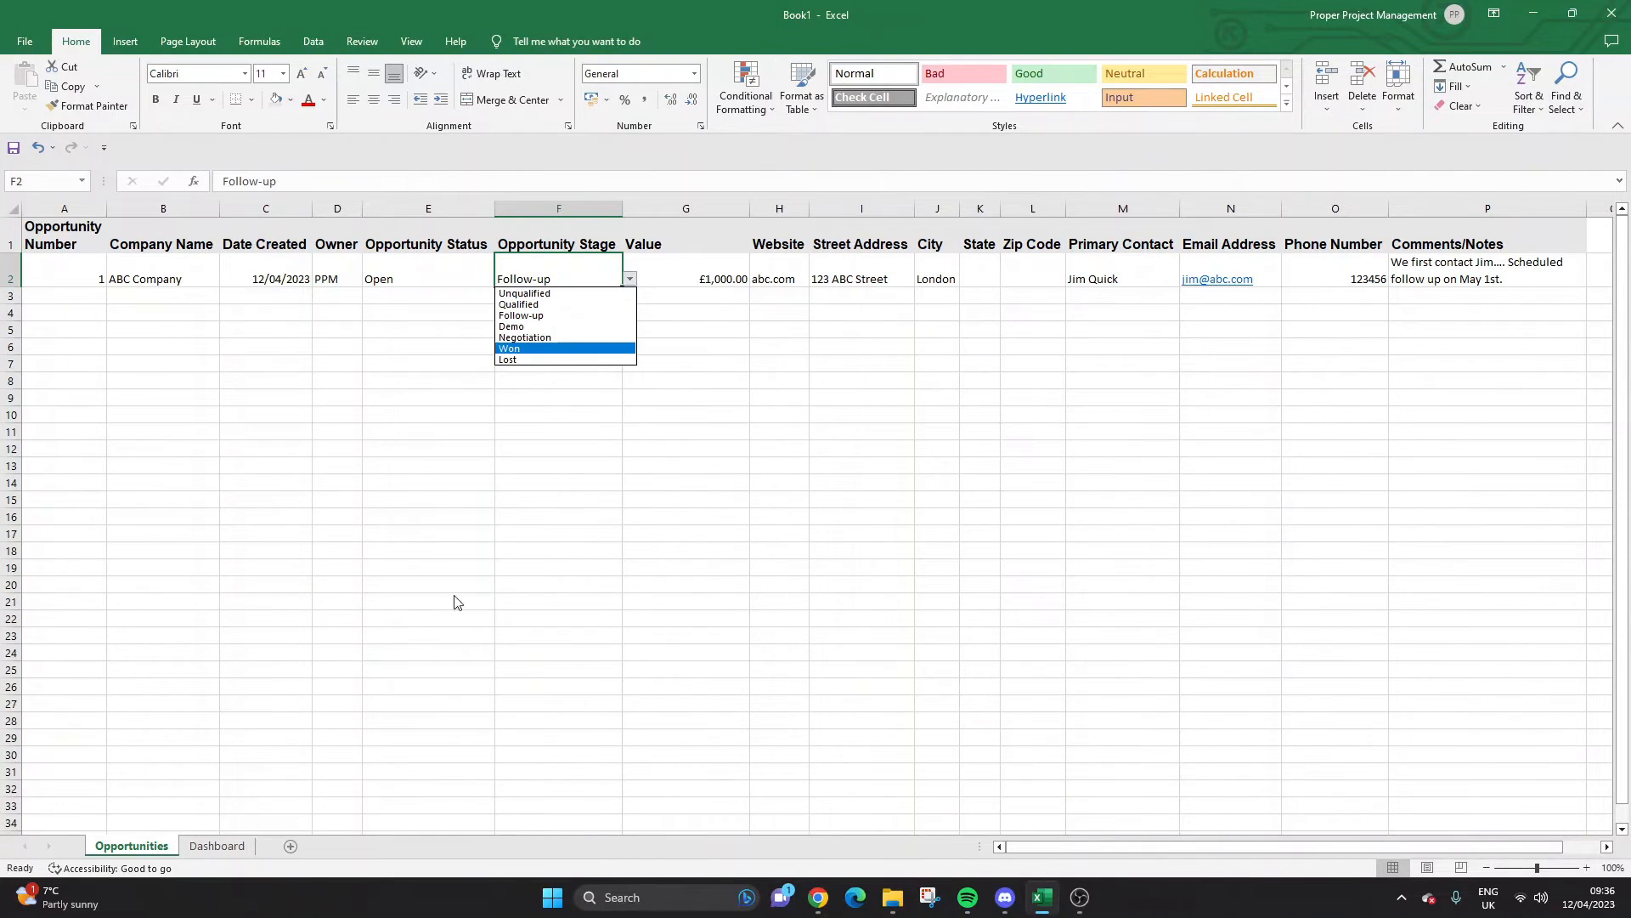
pyautogui.click(217, 845)
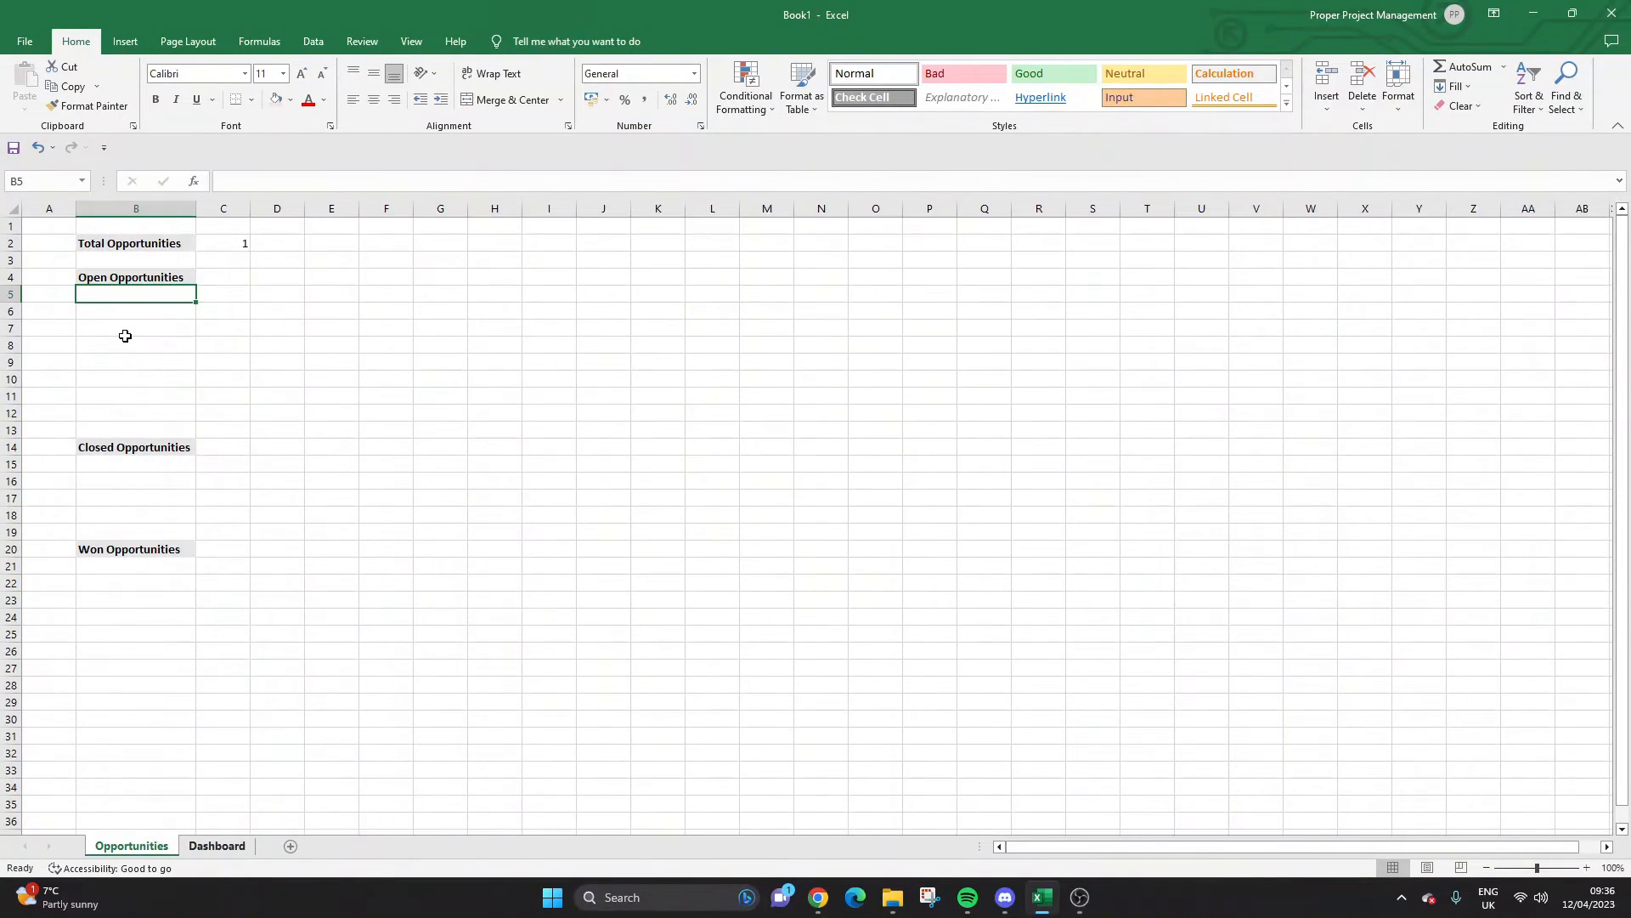
# Enter 'Unqualified' in B5, correcting the misspelling.
pyautogui.write('Un')
pyautogui.press('Tab')
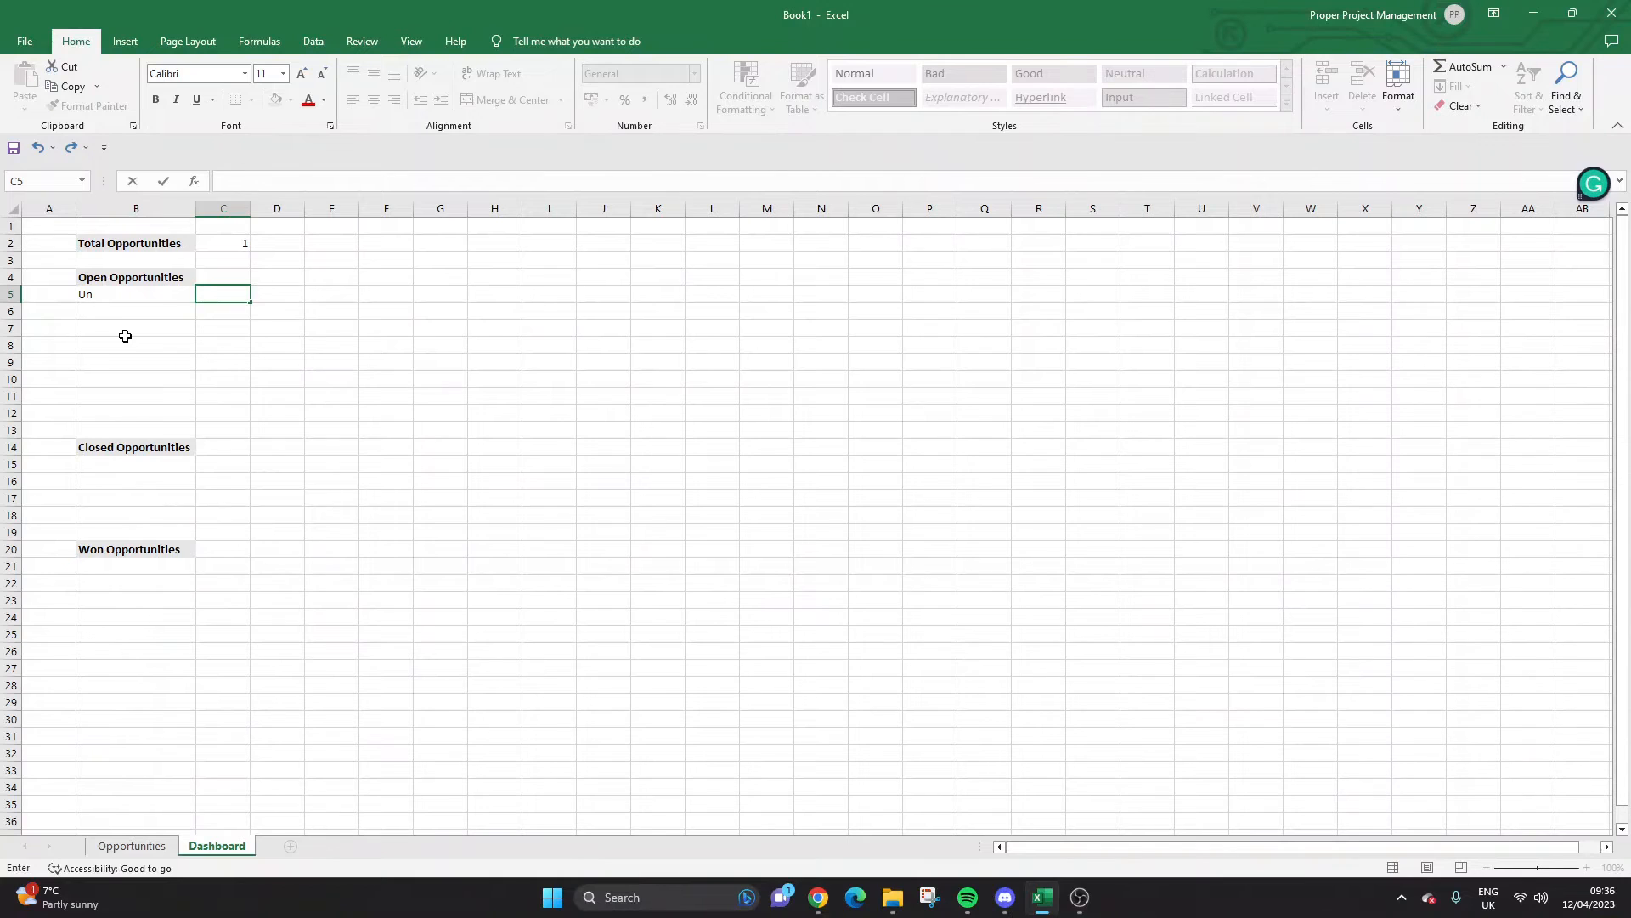
pyautogui.press('Left')
pyautogui.press('F2')
pyautogui.write('qualifies')
pyautogui.press('Return')
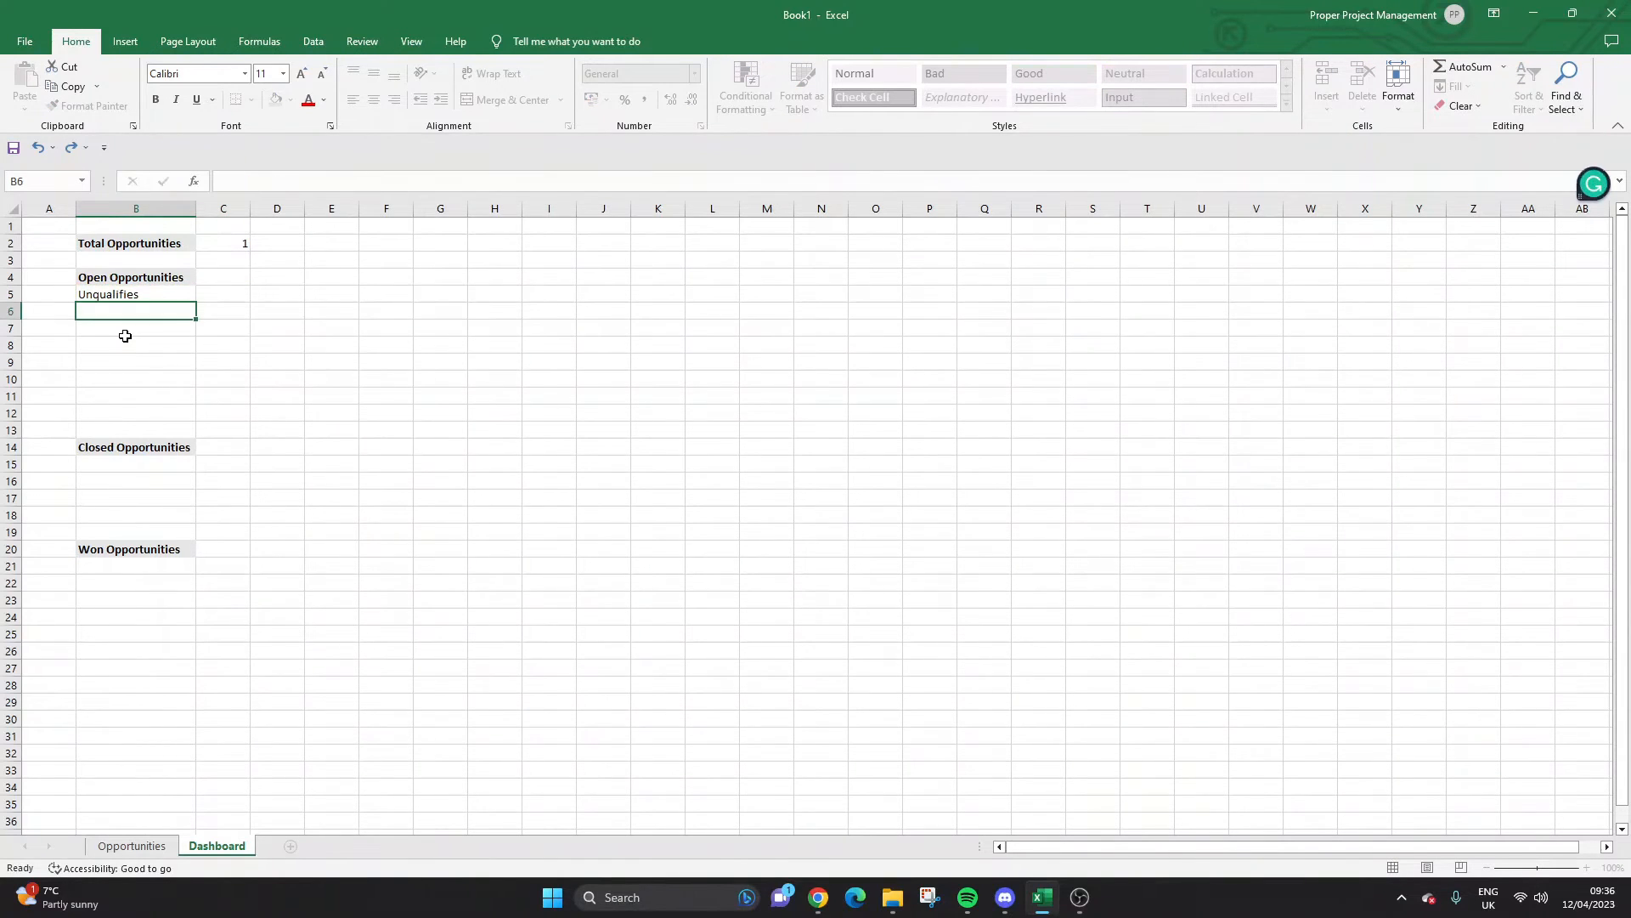
pyautogui.press('Up')
pyautogui.click(299, 182)
pyautogui.press('BackSpace')
pyautogui.write('d')
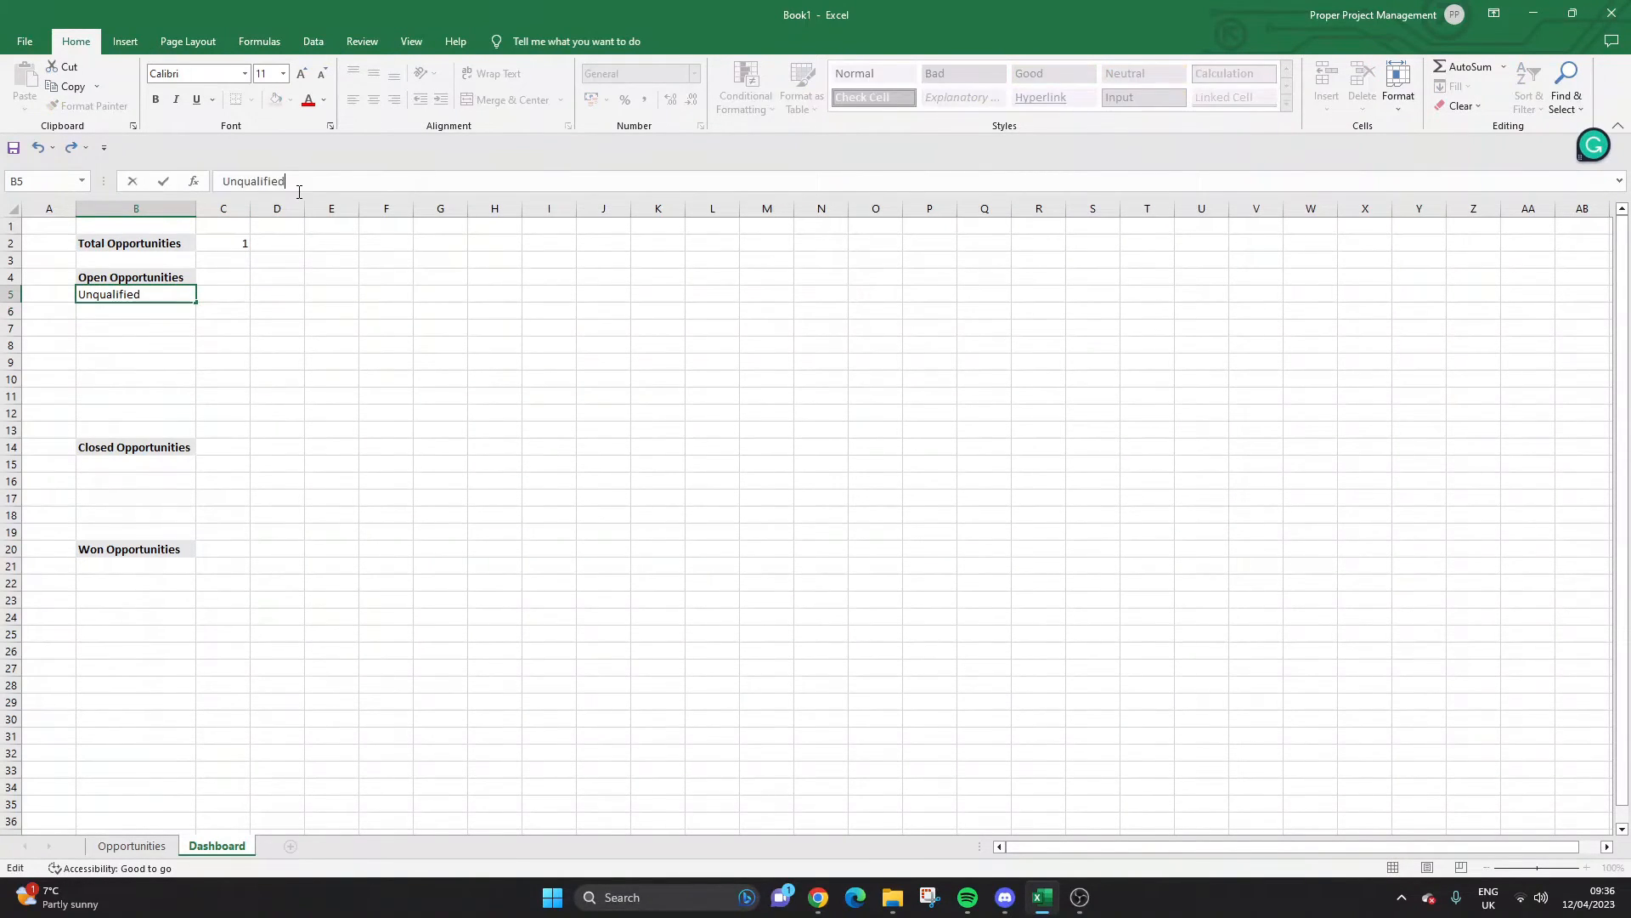
pyautogui.press('Return')
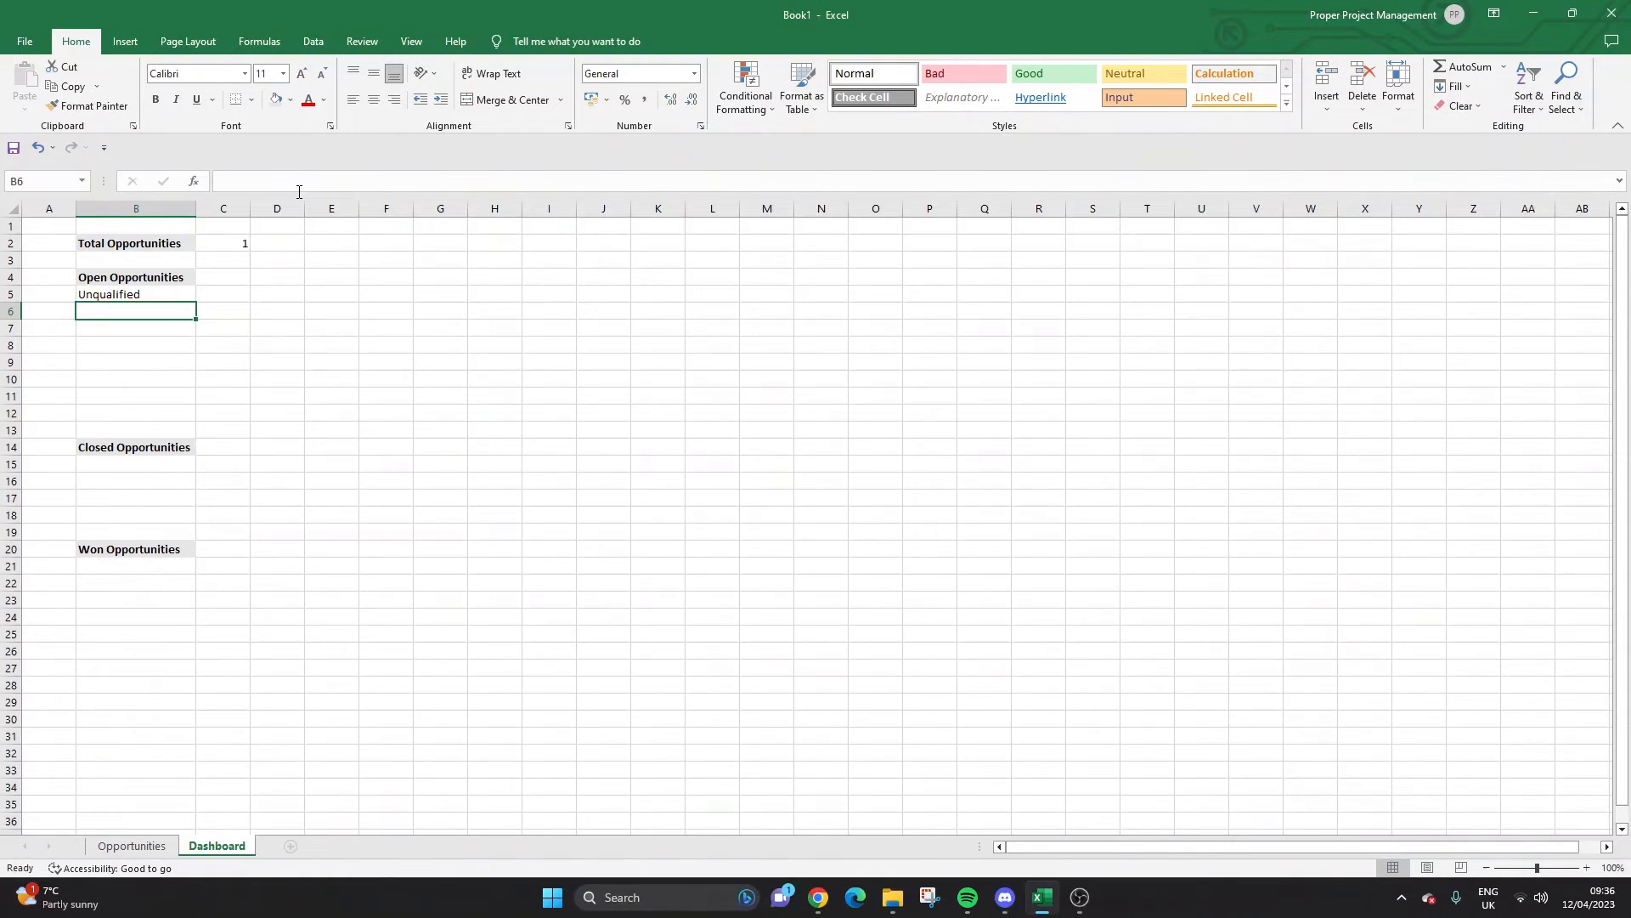
# Enter 'Follow-up' in B6 and copy B5's formatting onto it with Format Painter.
pyautogui.write('Follow-up')
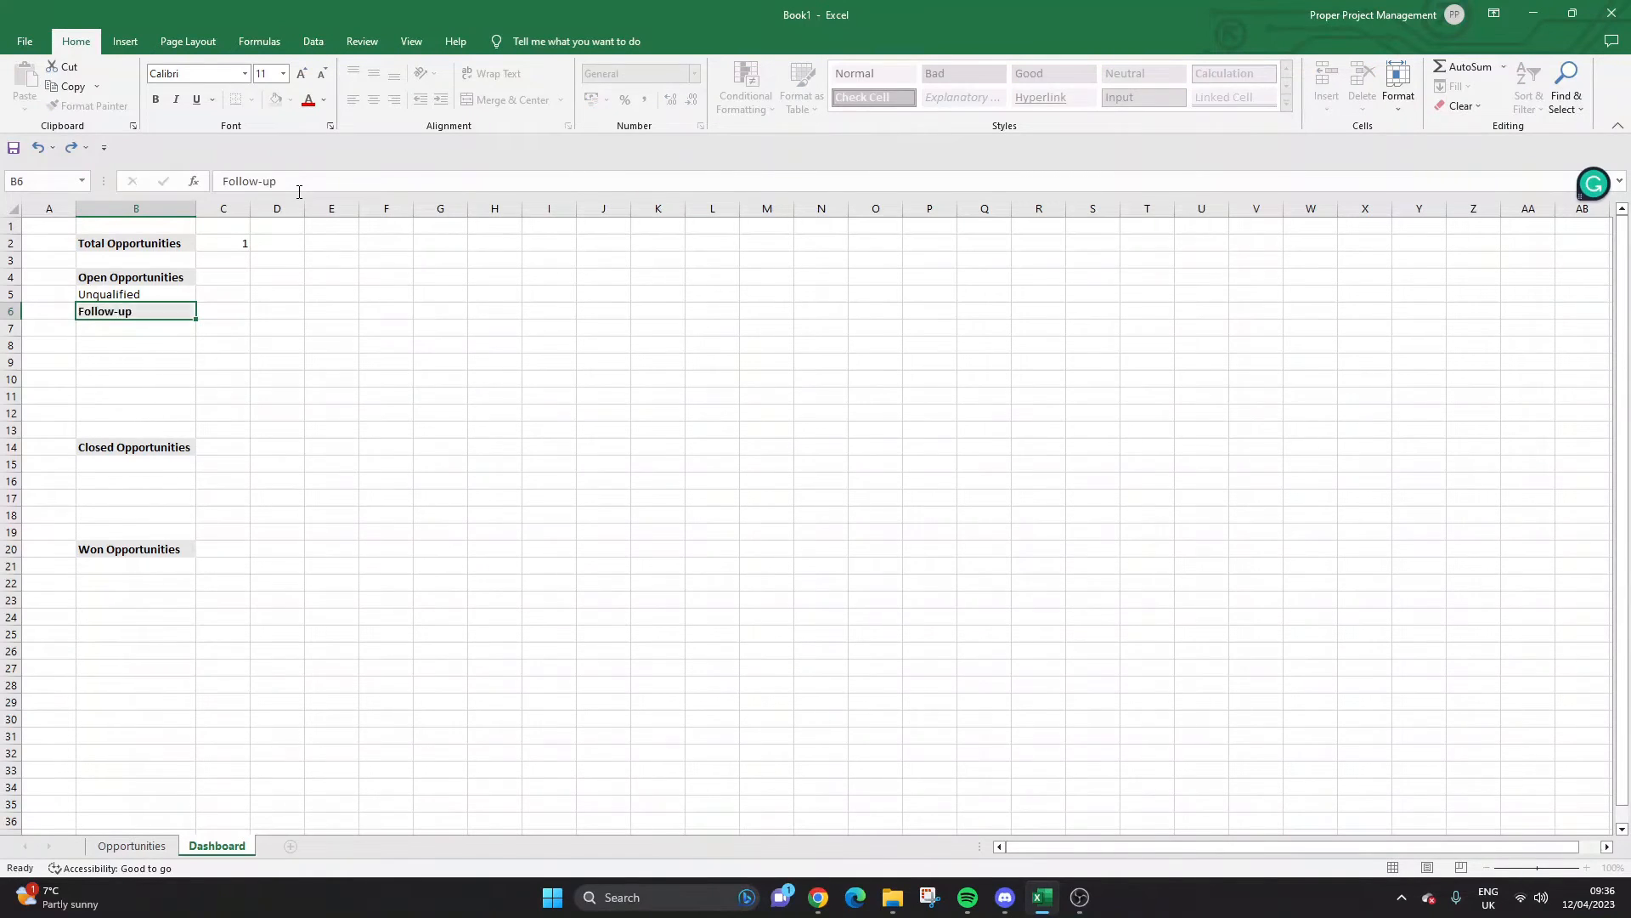
pyautogui.press('Return')
pyautogui.click(179, 288)
pyautogui.click(87, 106)
pyautogui.click(142, 312)
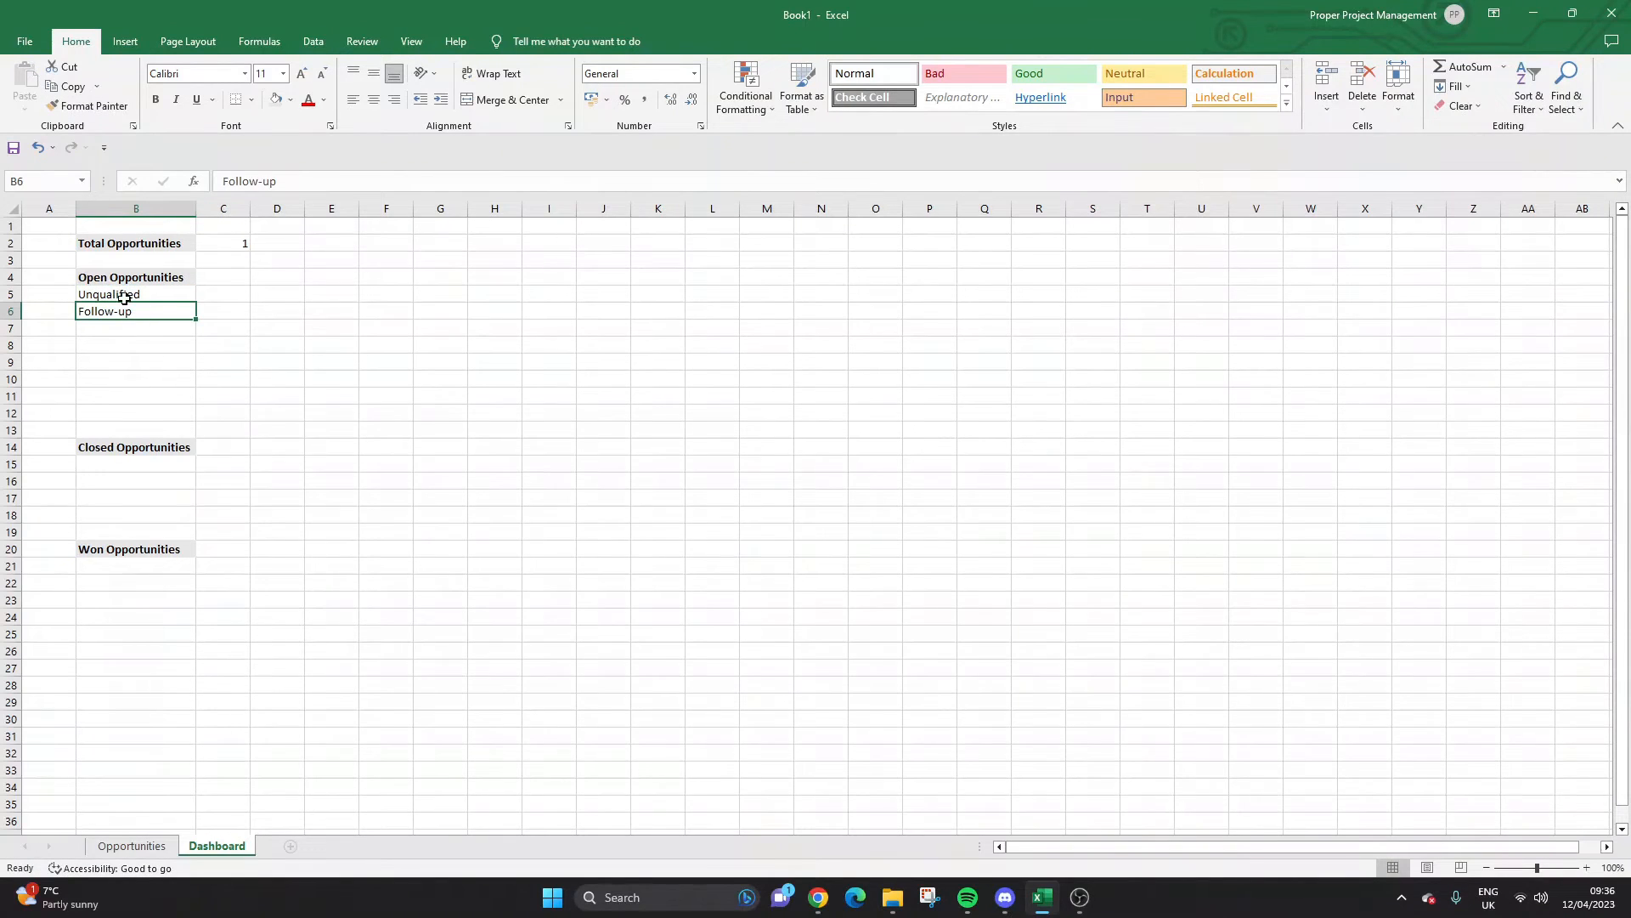
# Inspect the data validation list of allowed stages for F2 on the Opportunities sheet.
pyautogui.click(132, 846)
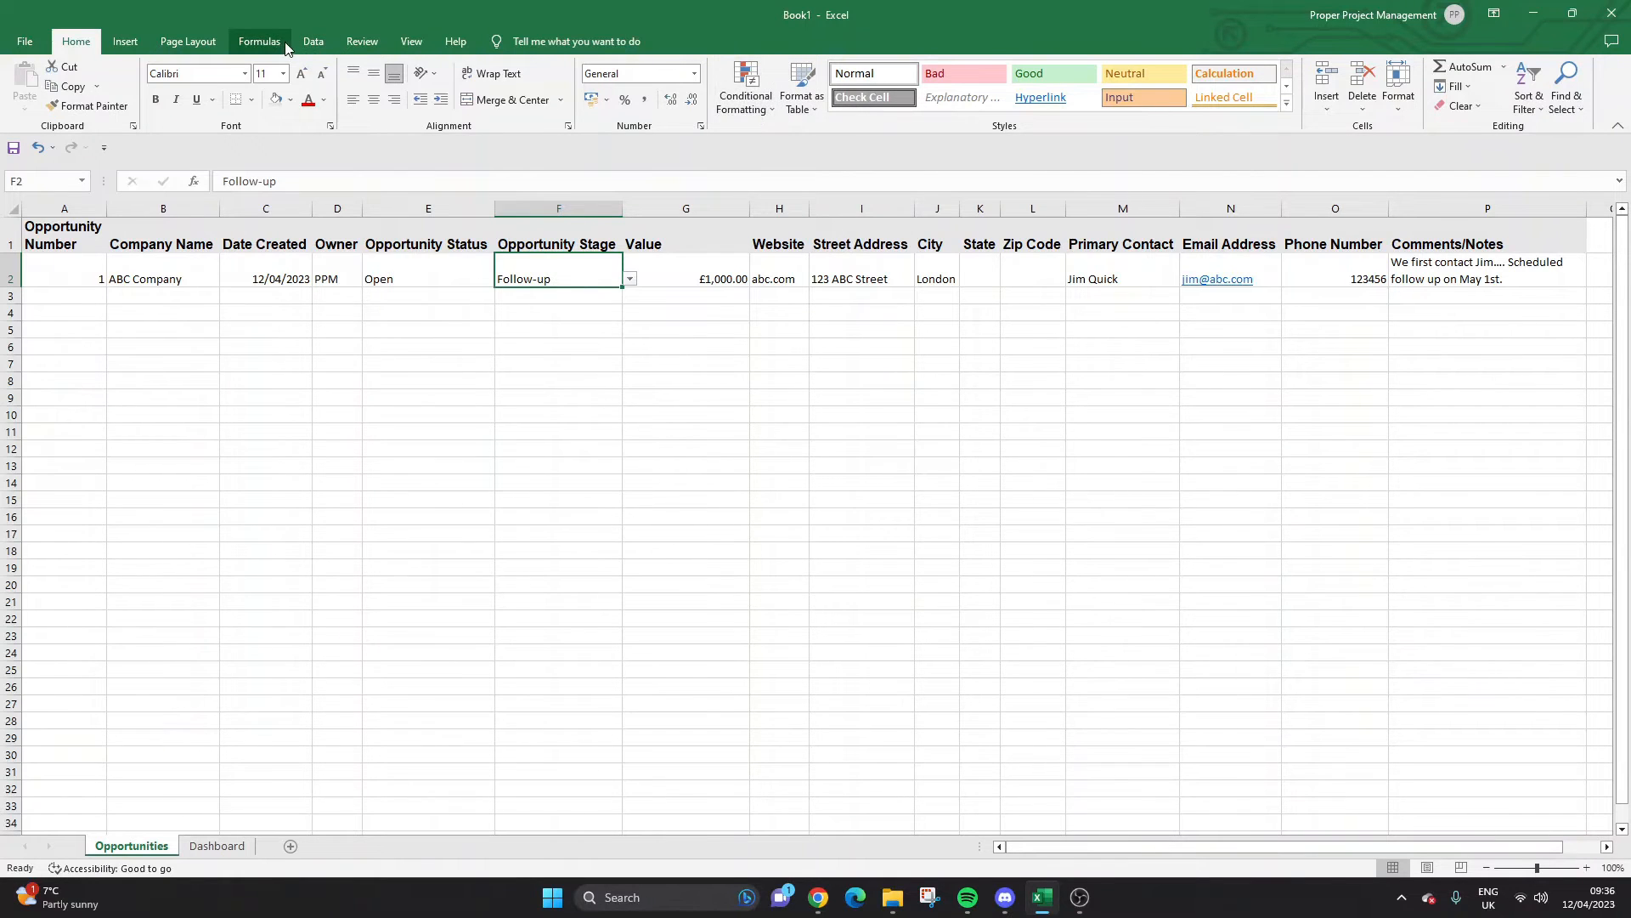
pyautogui.click(314, 41)
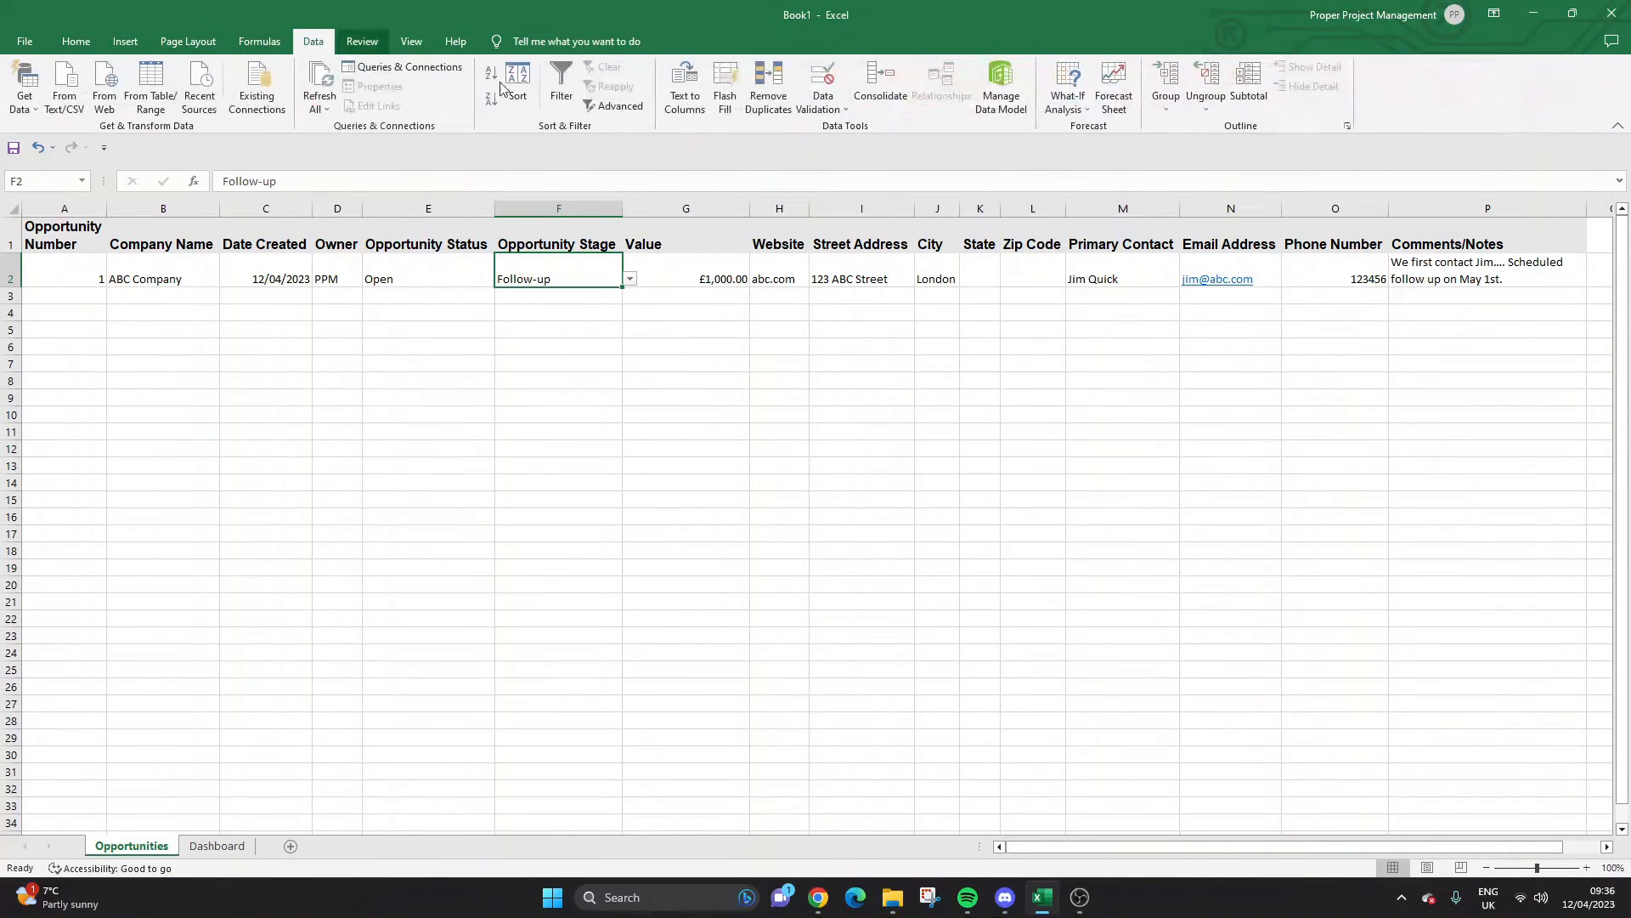
pyautogui.click(822, 95)
pyautogui.click(861, 132)
pyautogui.click(839, 103)
pyautogui.click(852, 129)
pyautogui.click(581, 235)
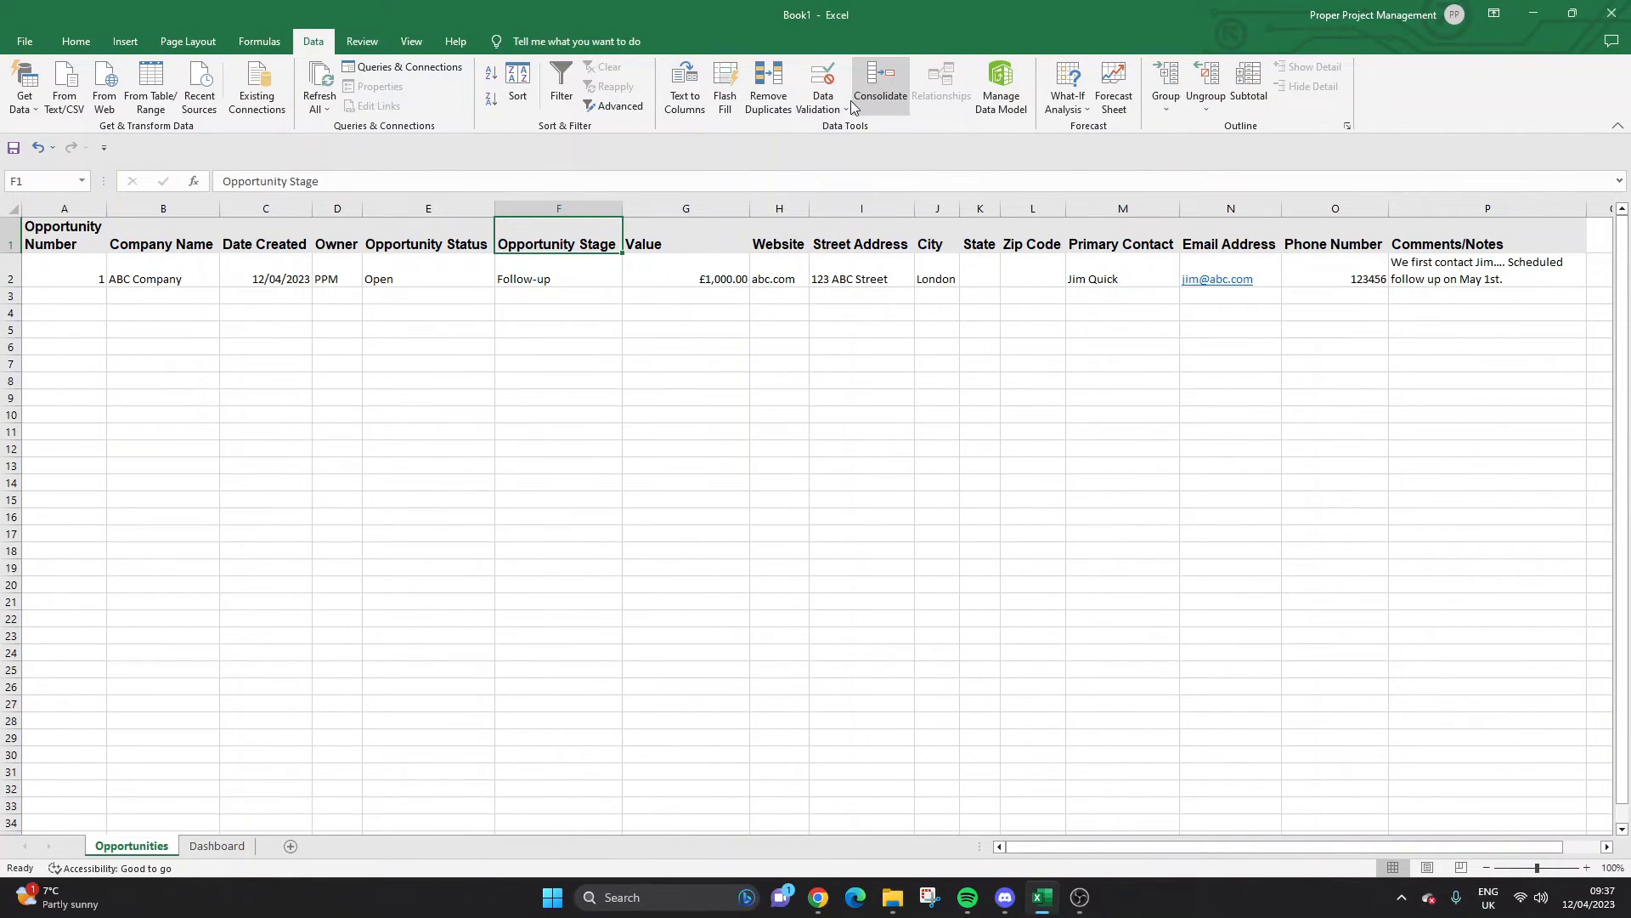
pyautogui.click(847, 113)
pyautogui.click(567, 323)
pyautogui.click(572, 274)
pyautogui.click(575, 243)
pyautogui.click(844, 107)
pyautogui.click(855, 129)
pyautogui.click(843, 109)
pyautogui.click(856, 126)
pyautogui.click(592, 265)
pyautogui.click(591, 363)
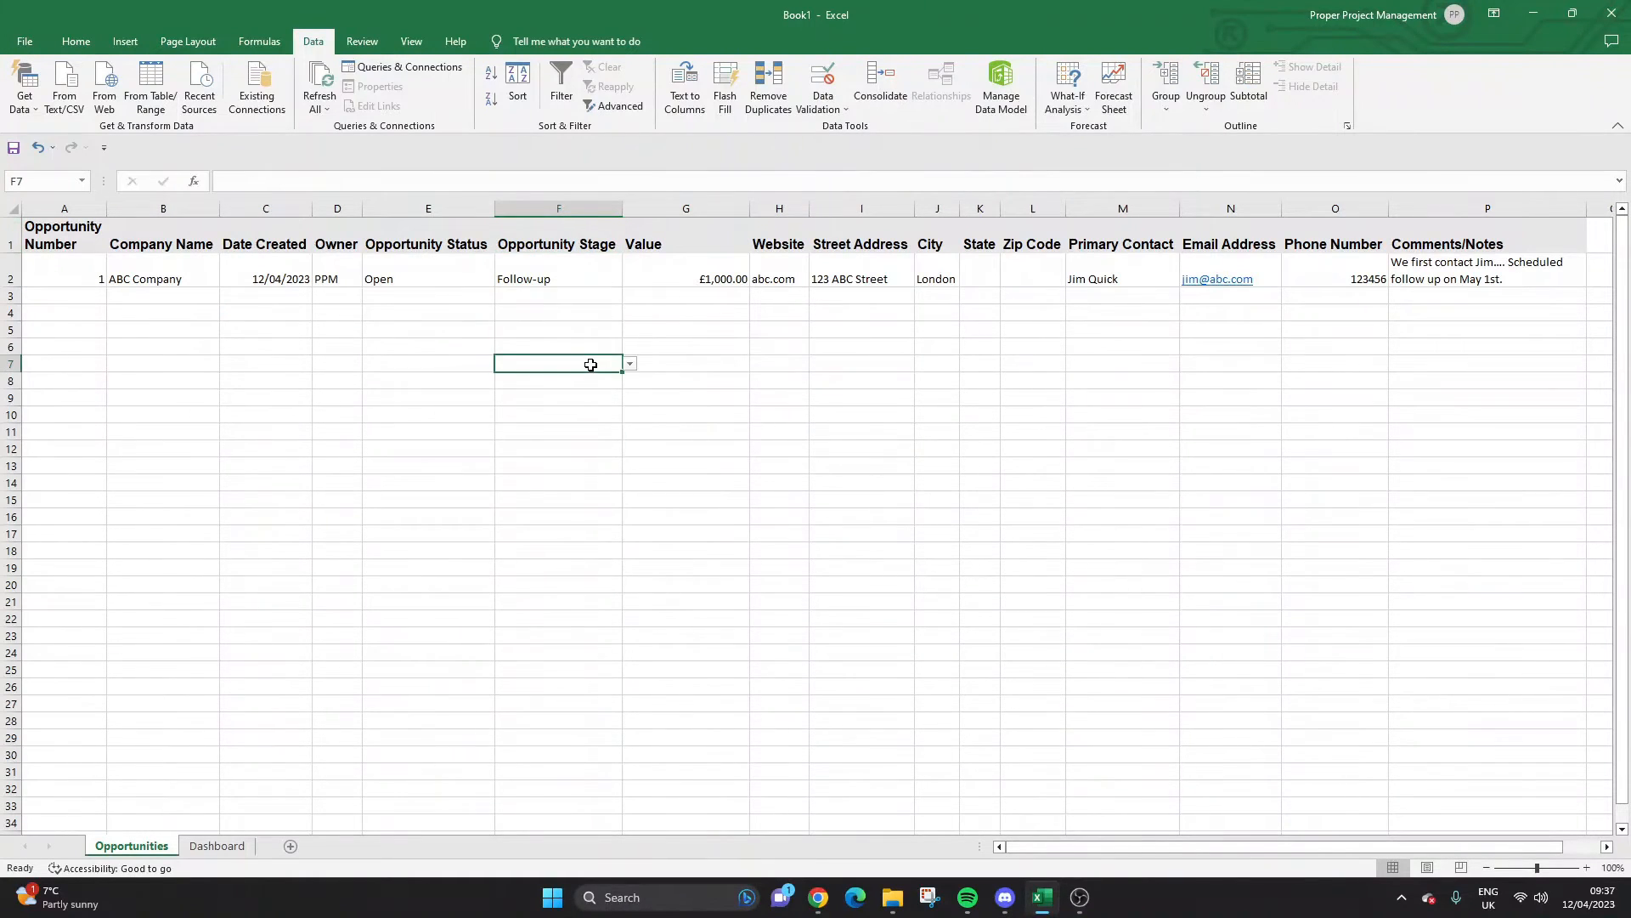
pyautogui.click(591, 237)
pyautogui.click(844, 108)
pyautogui.click(859, 132)
pyautogui.click(585, 287)
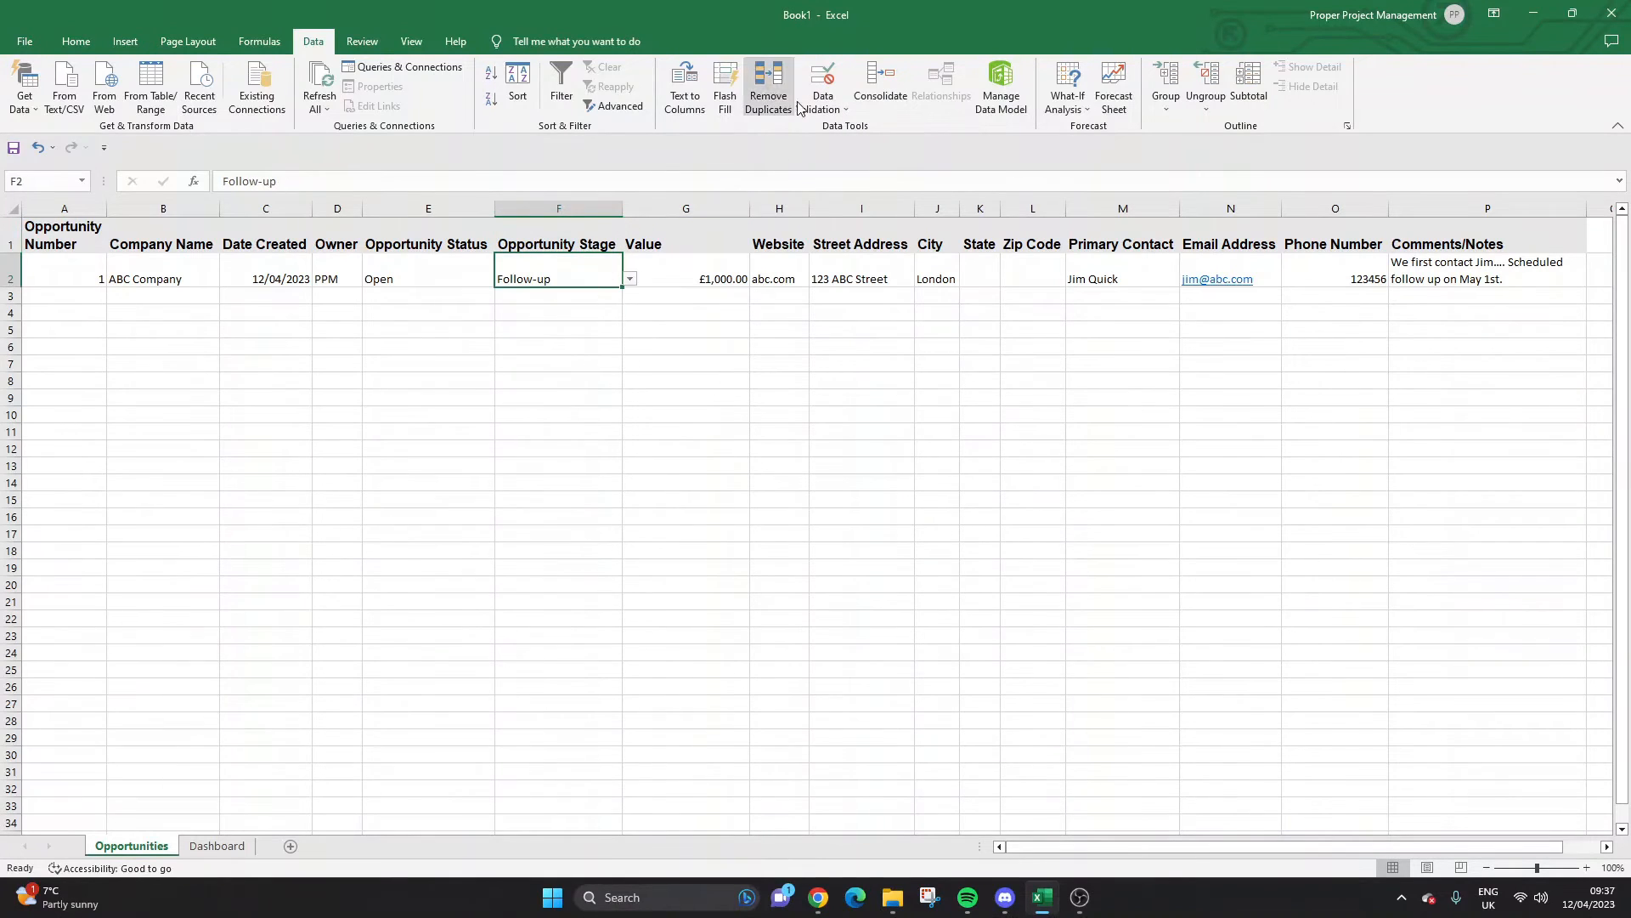
pyautogui.click(819, 93)
pyautogui.click(846, 130)
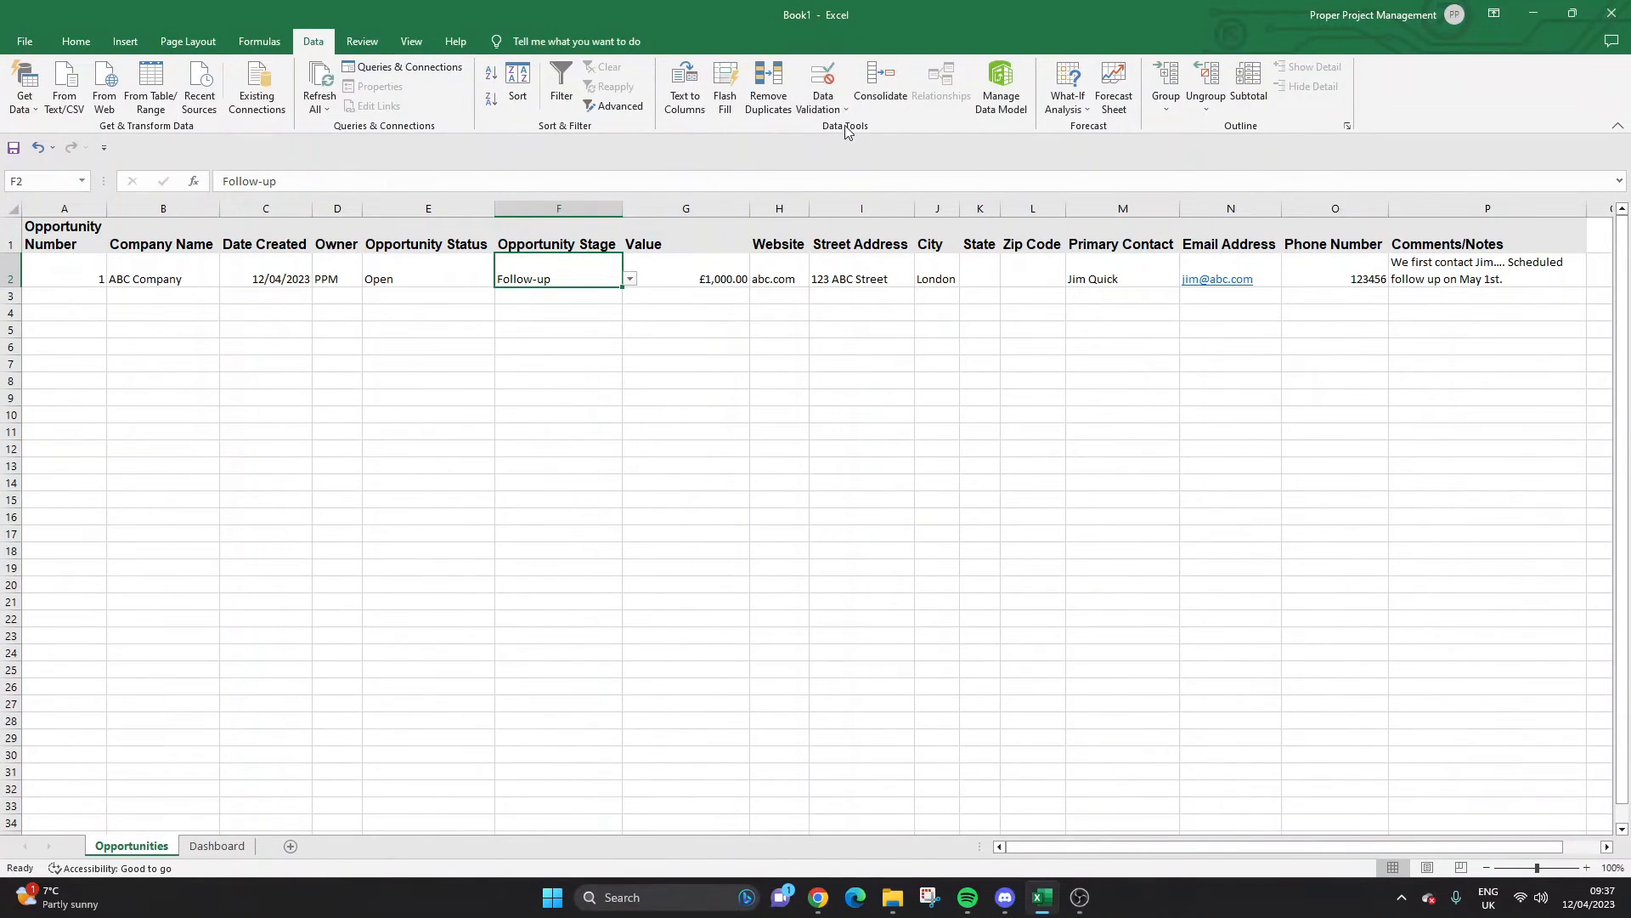
pyautogui.click(630, 280)
# Enter 'Qualified' in B7 and 'Demo' in B8.
pyautogui.click(223, 848)
pyautogui.click(175, 324)
pyautogui.write('Qualii')
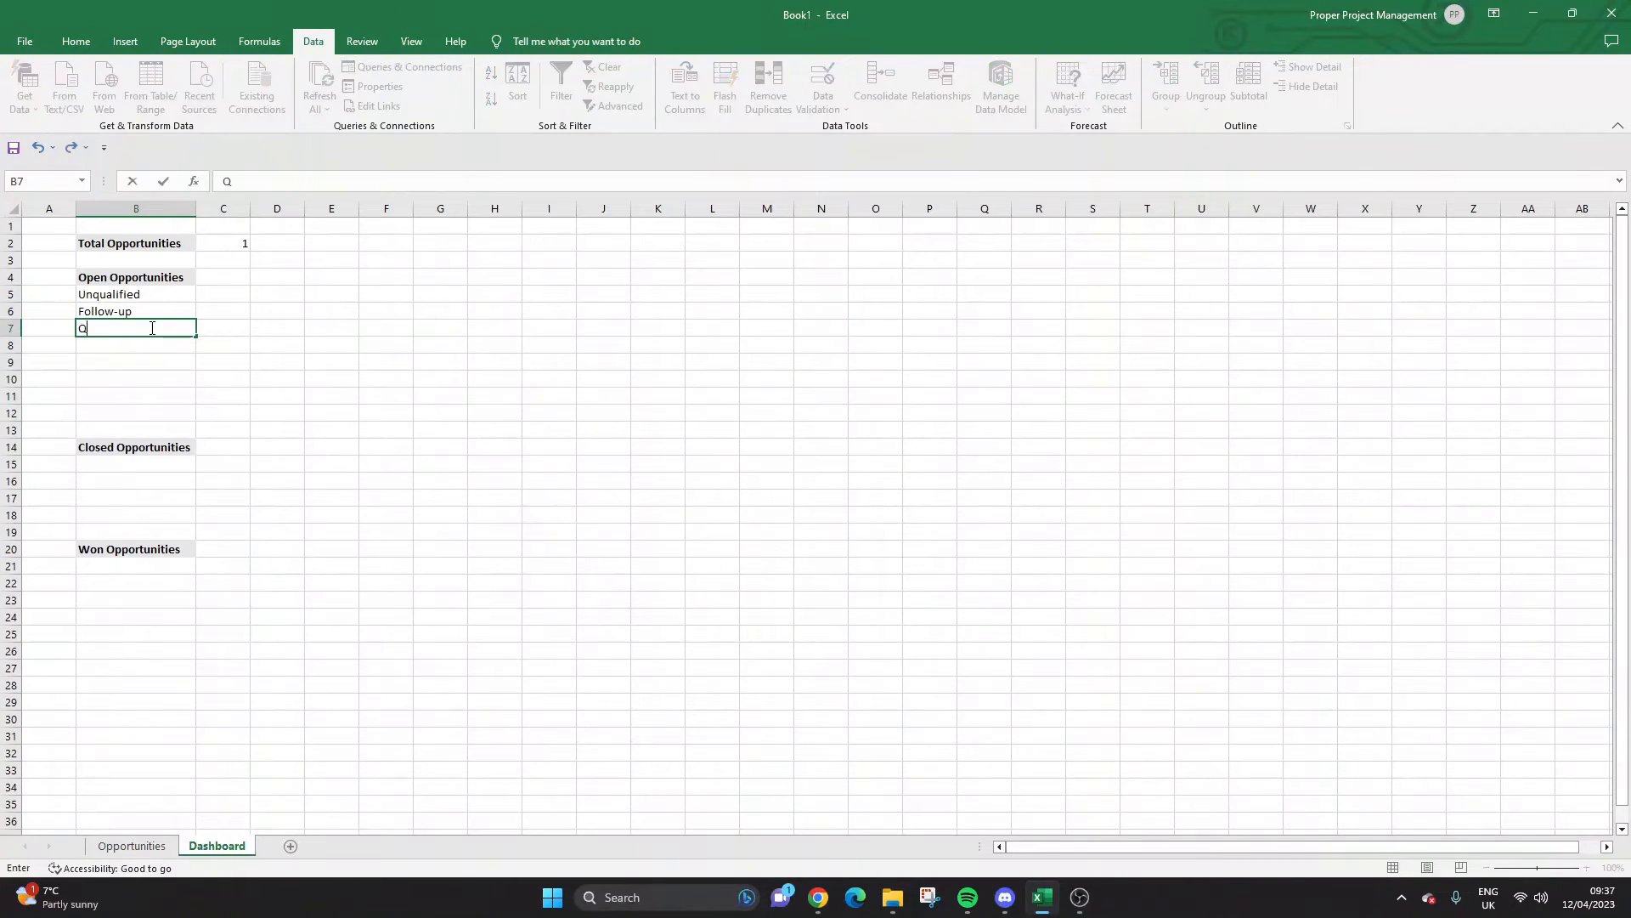
pyautogui.press('BackSpace')
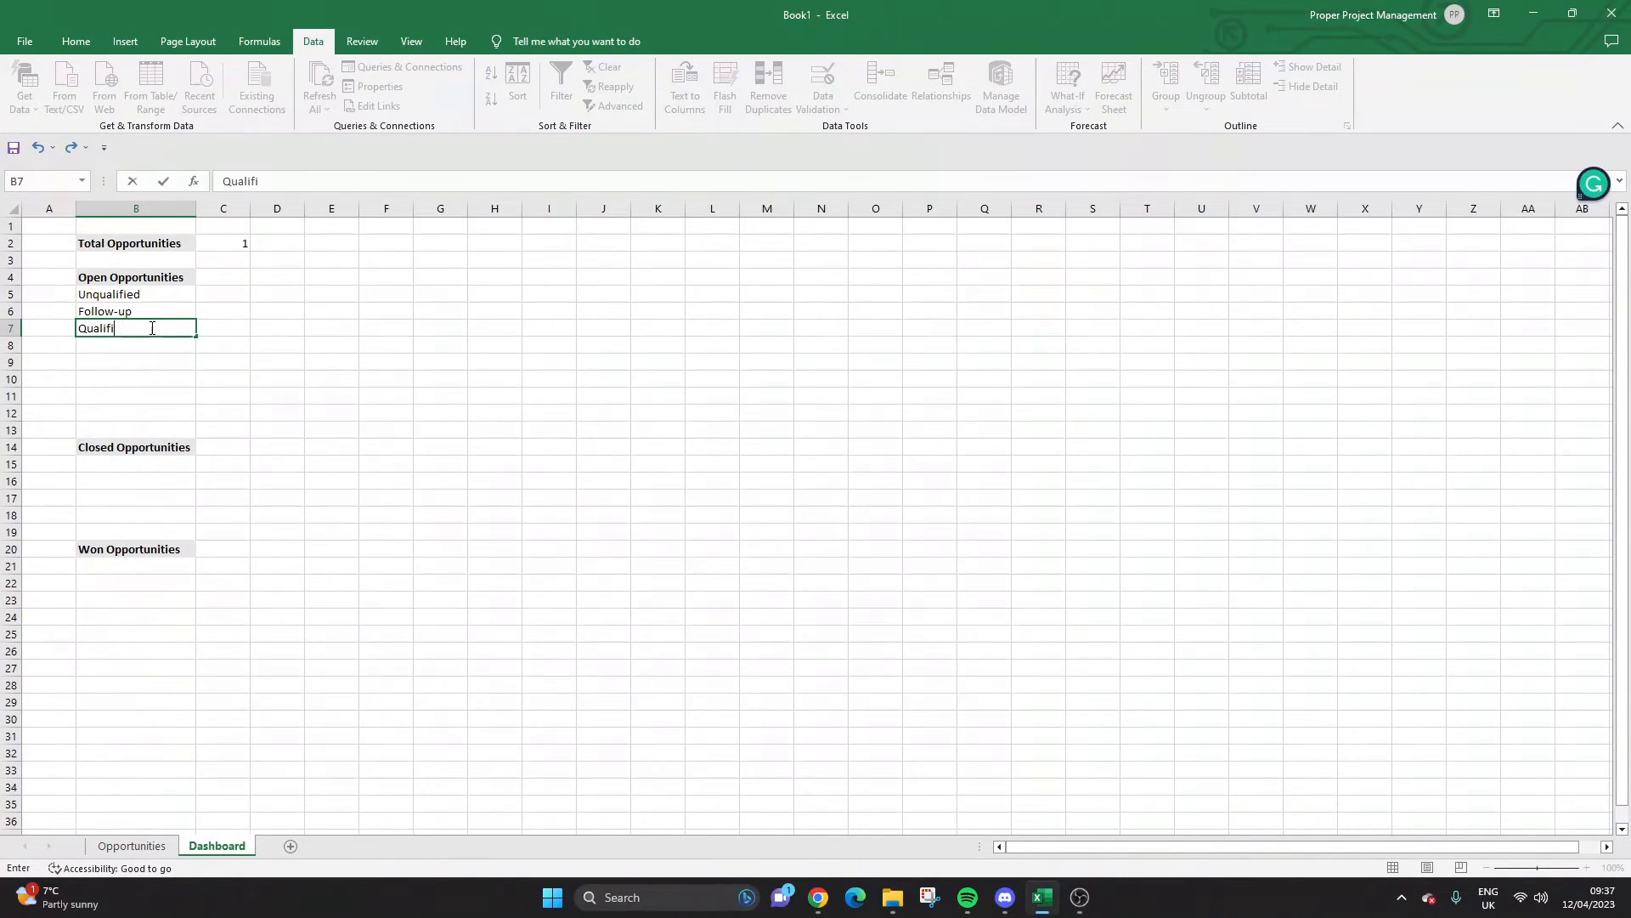
pyautogui.write('ed')
pyautogui.press('Return')
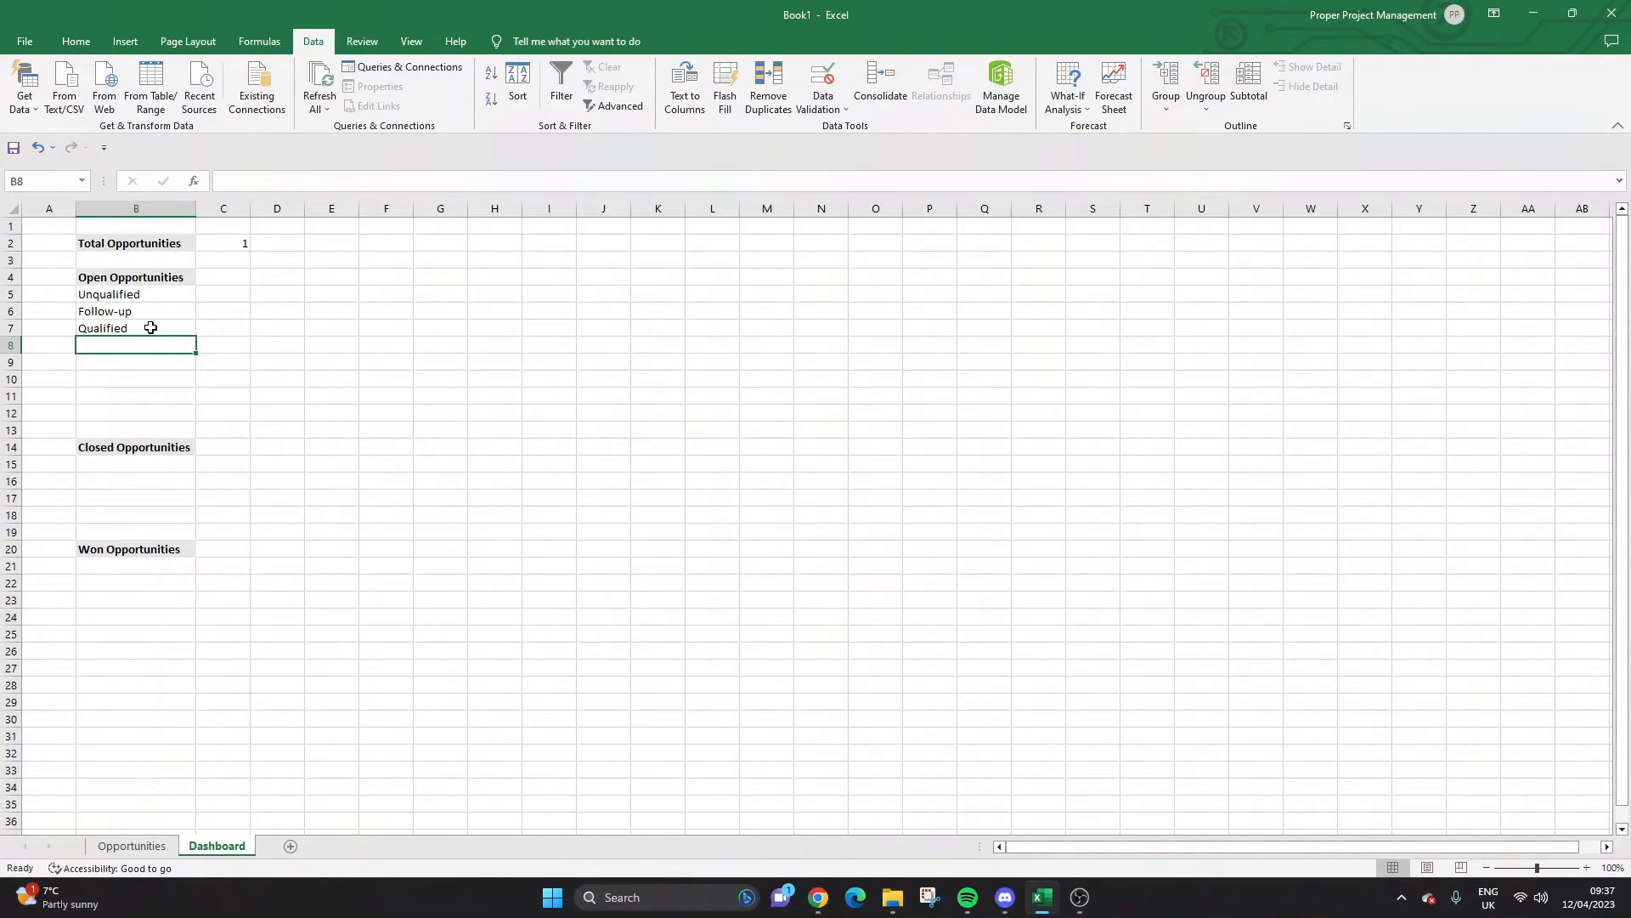
pyautogui.write('Demo')
pyautogui.press('Return')
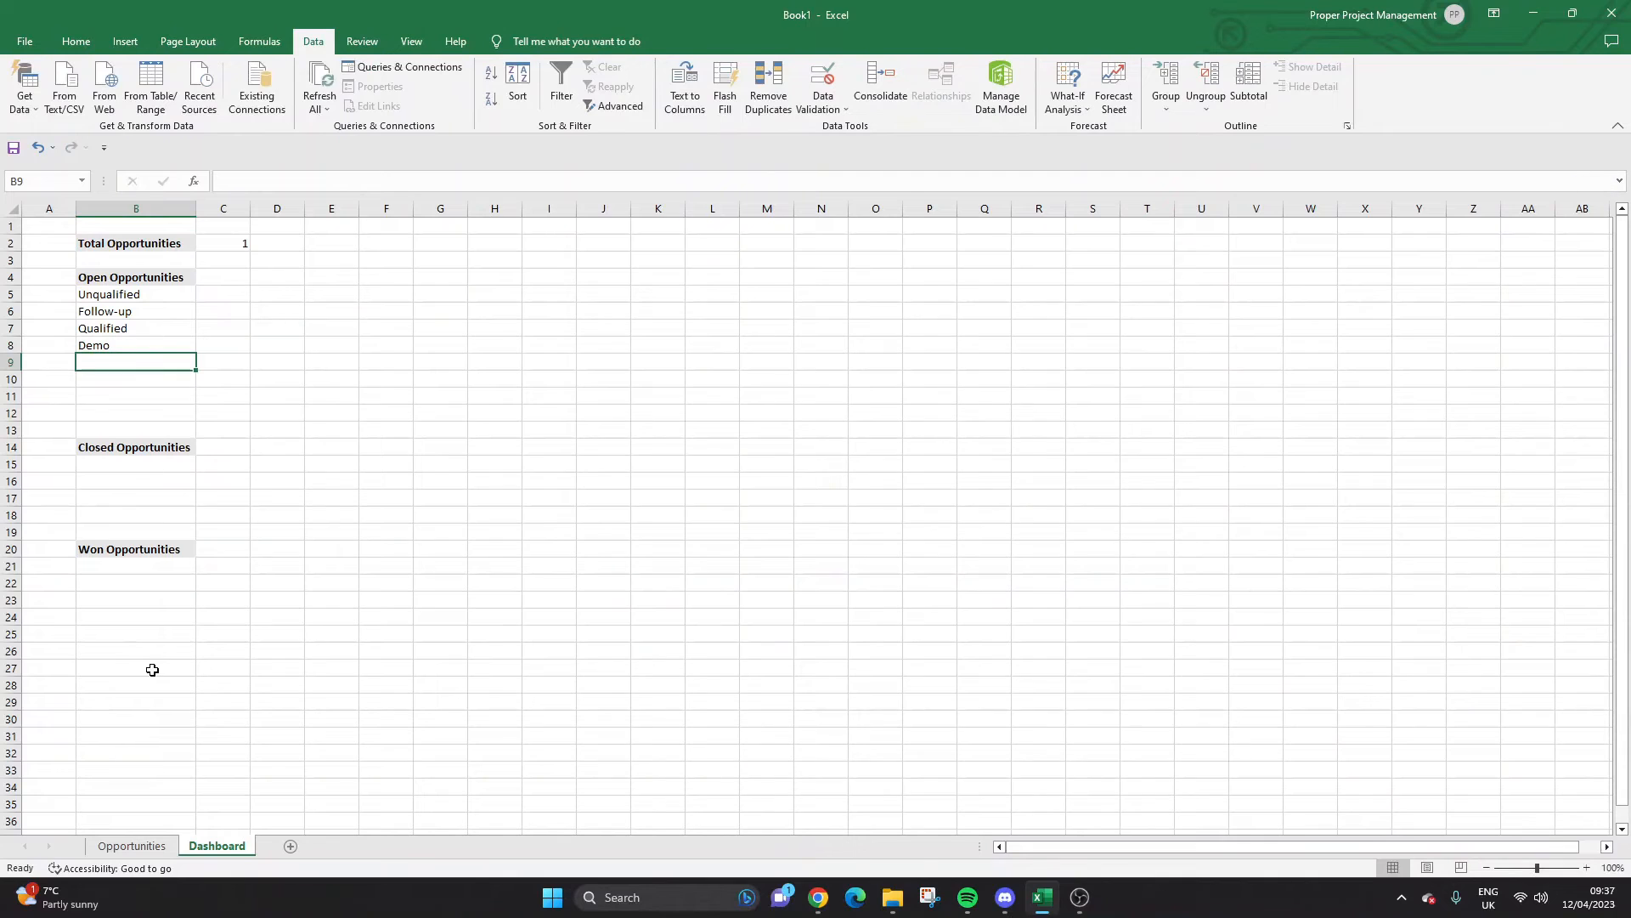
# Close the accessibility pane, recheck the stage list, and enter 'Negotiation' in B9.
pyautogui.click(163, 868)
pyautogui.click(159, 849)
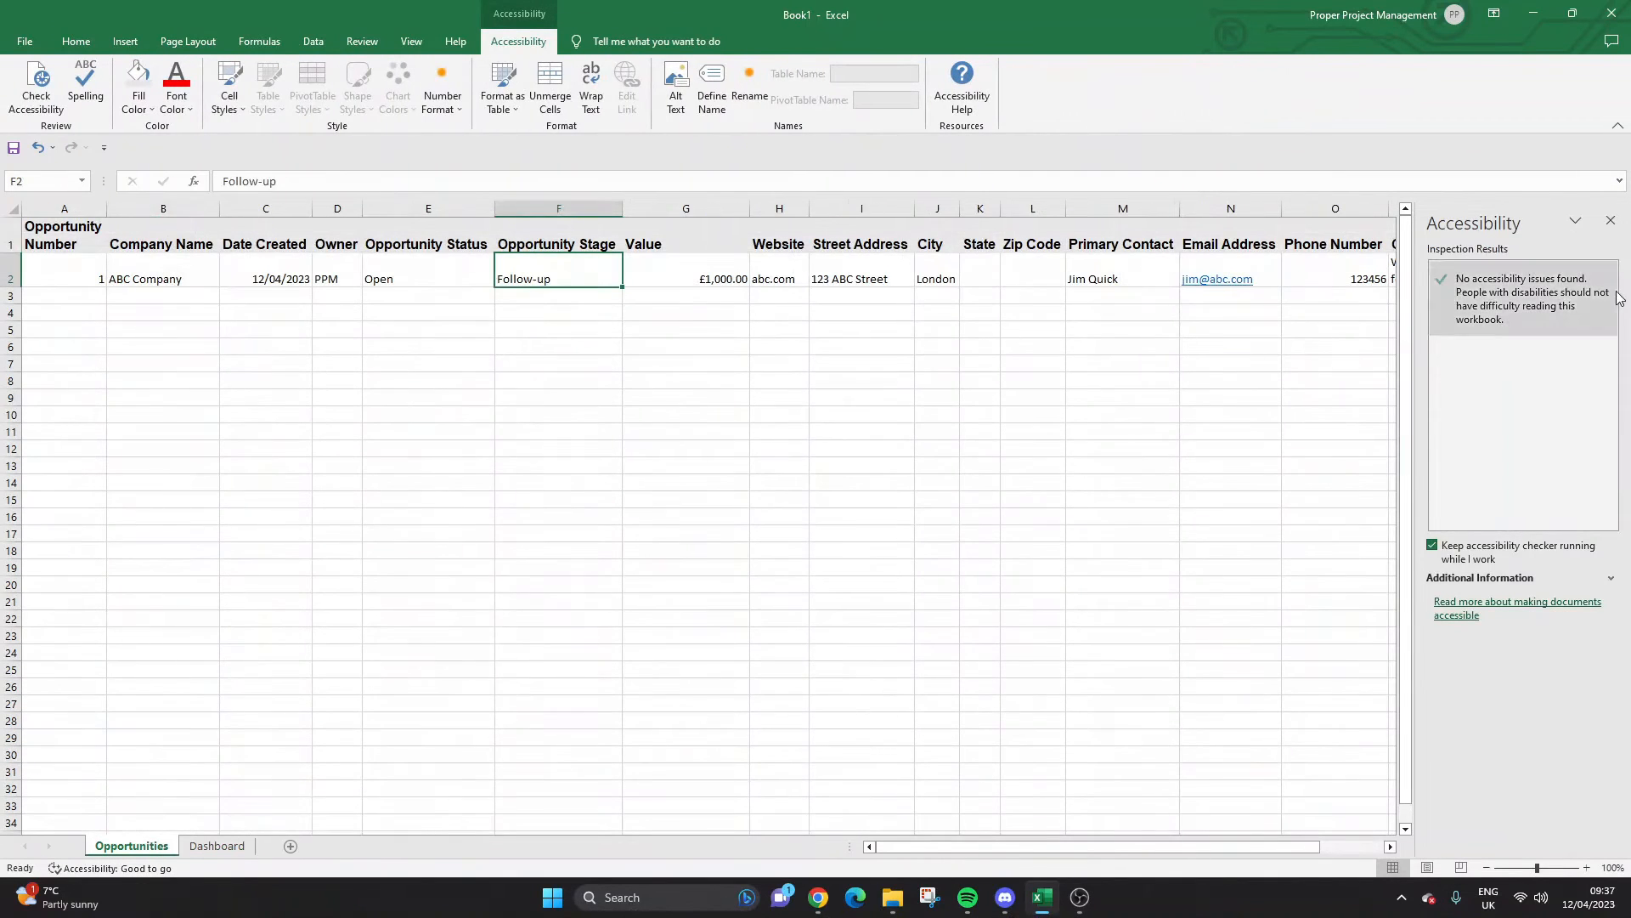
pyautogui.click(1610, 220)
pyautogui.click(630, 279)
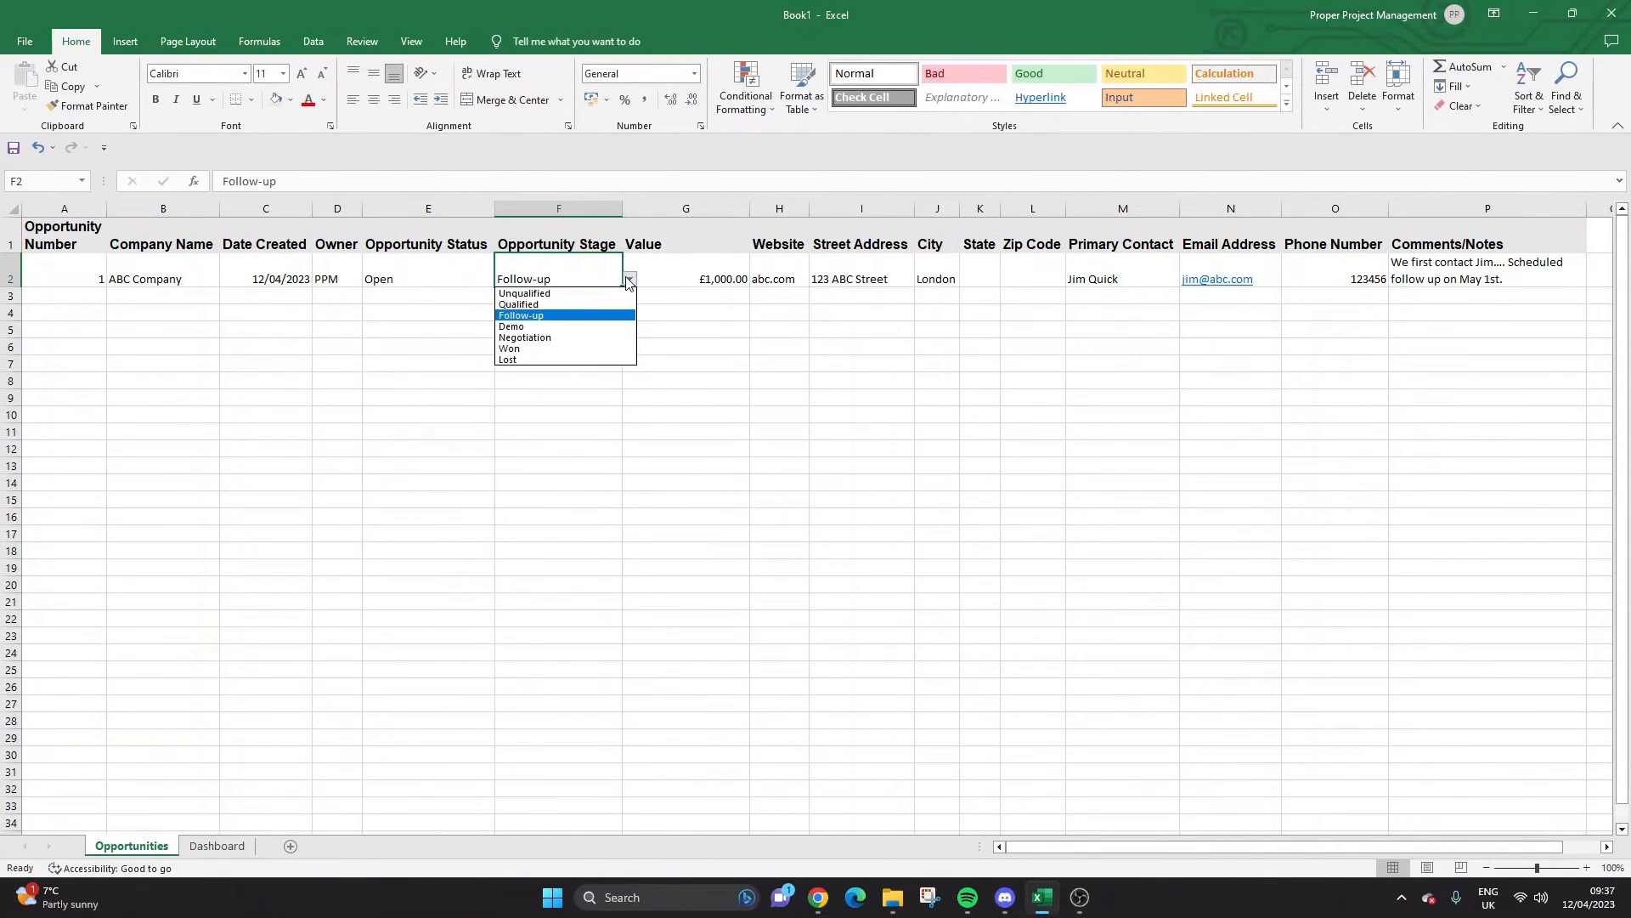
pyautogui.click(240, 844)
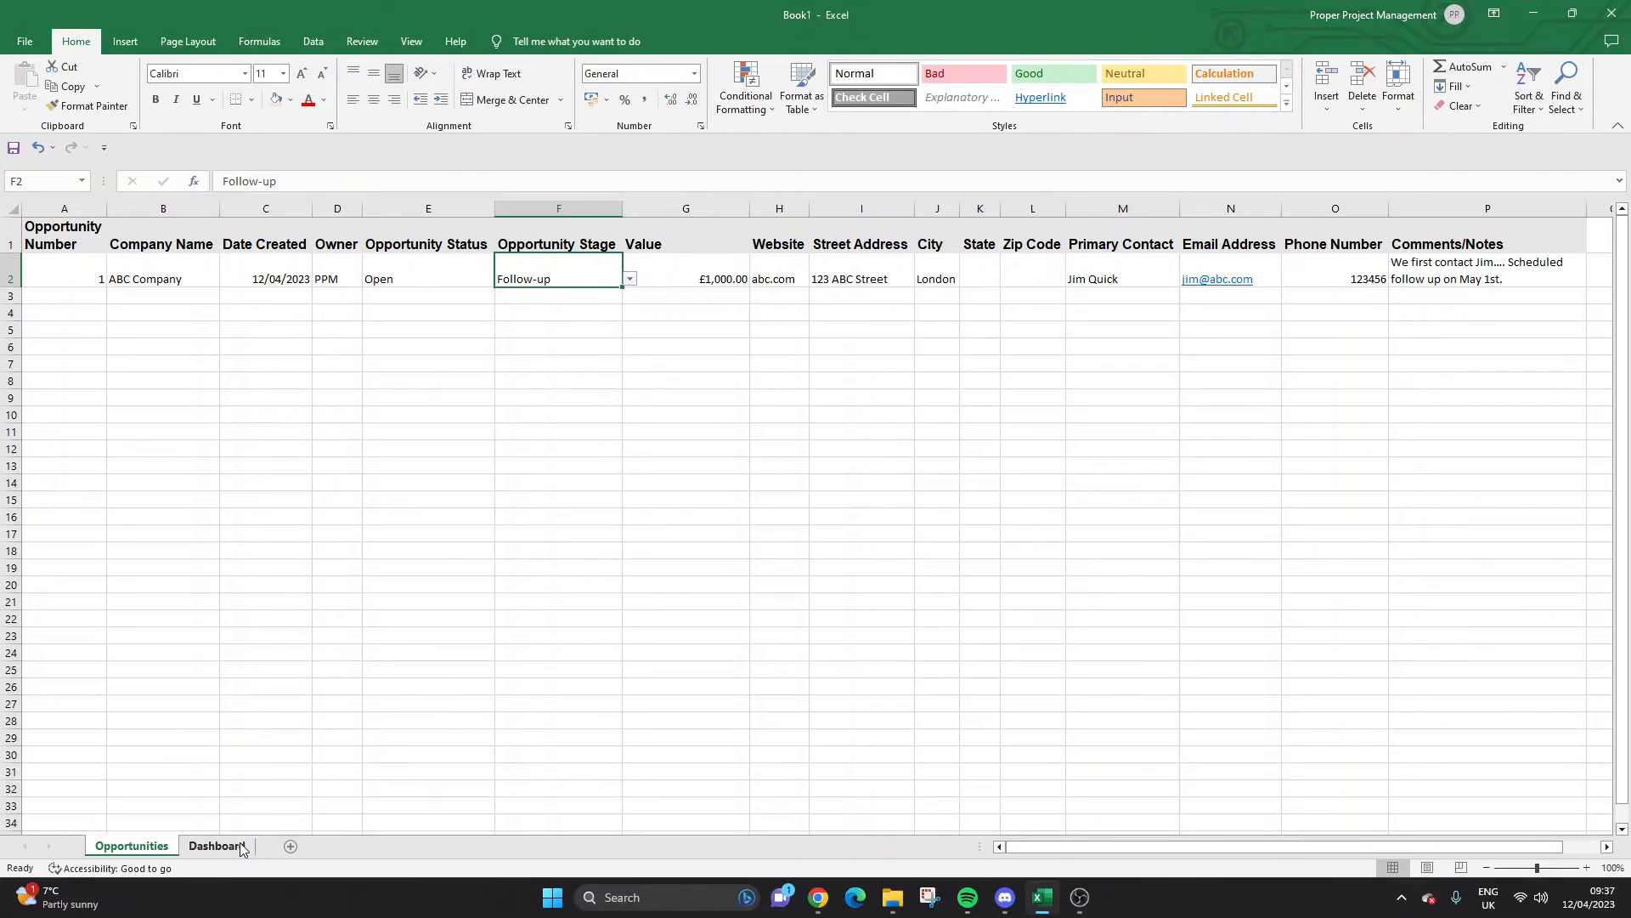
pyautogui.click(242, 843)
pyautogui.write('Negotiation')
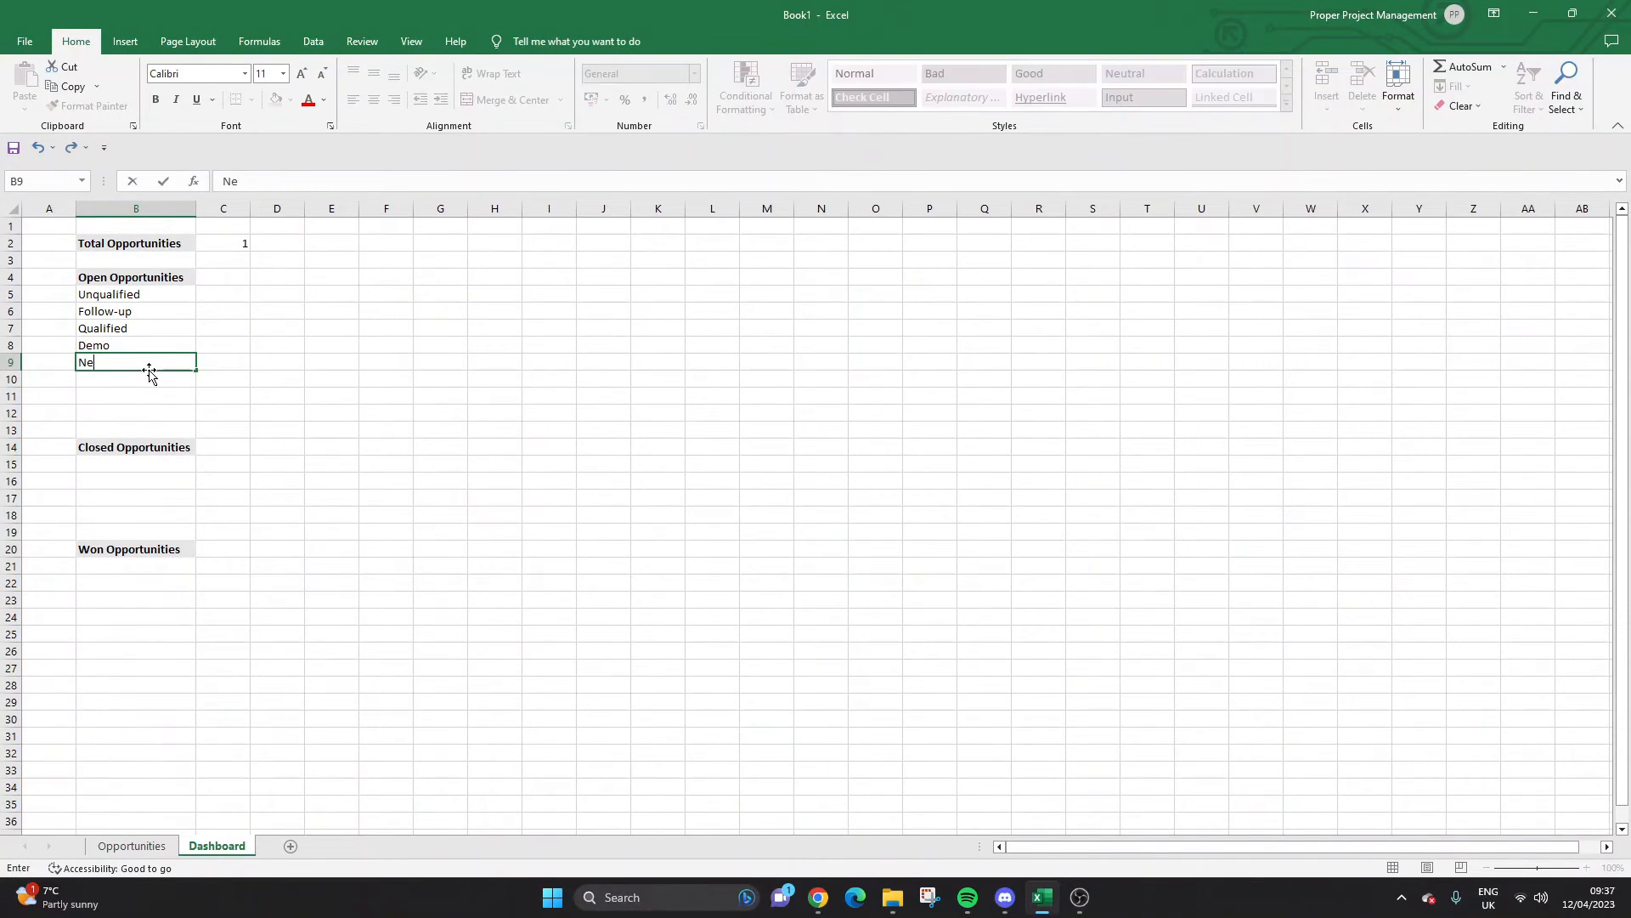
pyautogui.press('Return')
# Read the remaining stages, then enter 'Won' in B10 and 'Lost' in B11.
pyautogui.click(132, 845)
pyautogui.click(628, 278)
pyautogui.click(626, 275)
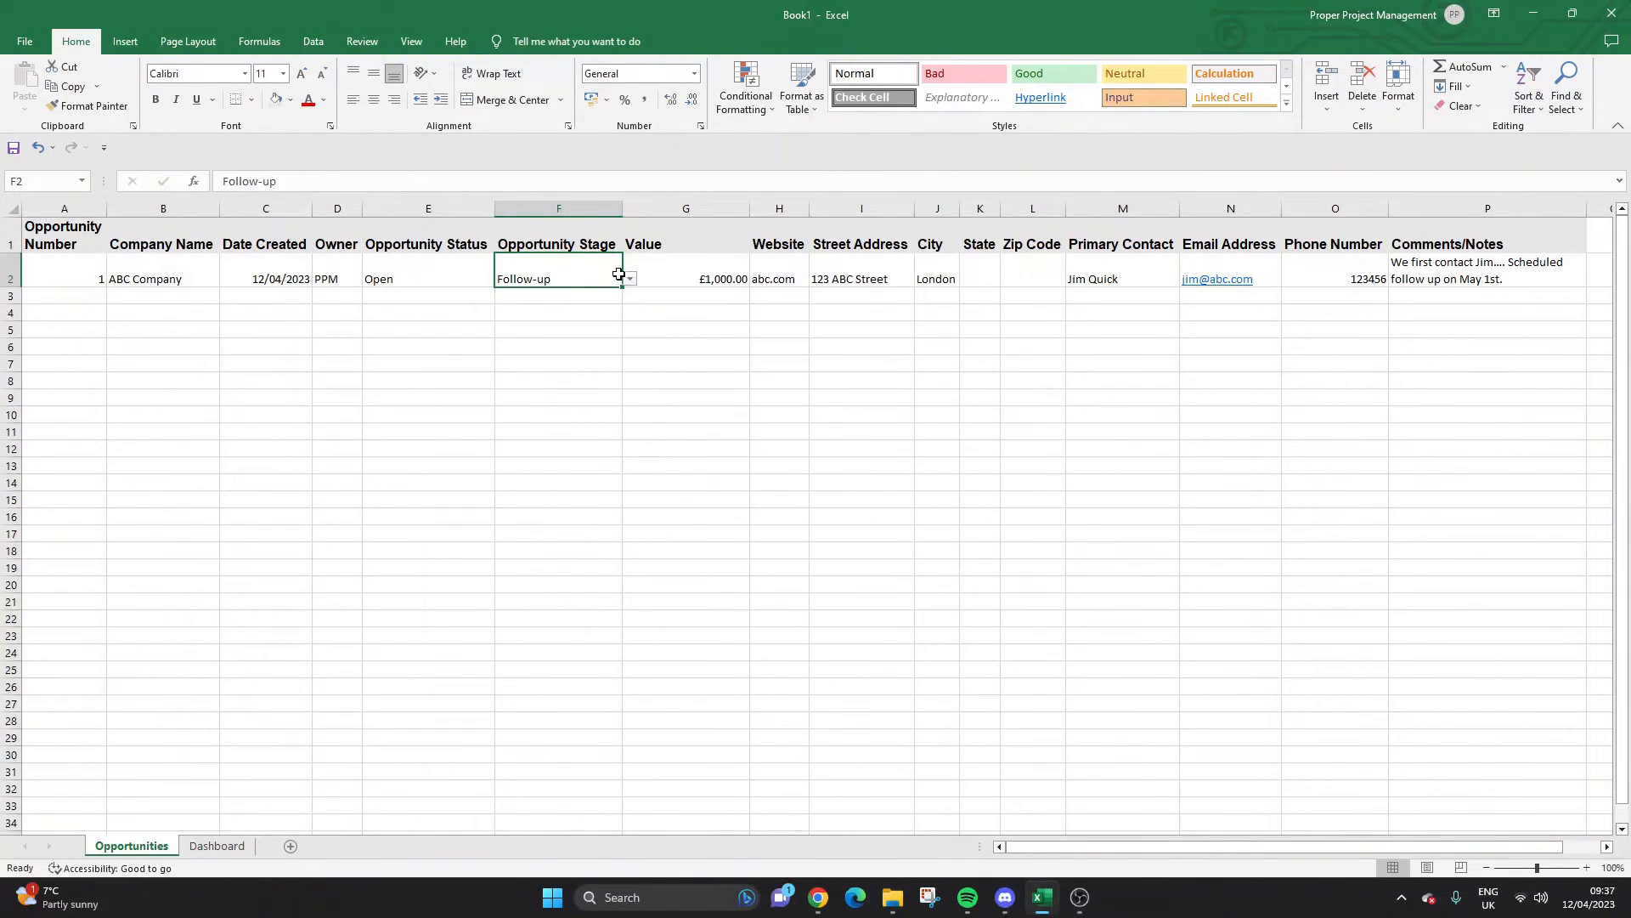
pyautogui.click(628, 279)
pyautogui.click(215, 847)
pyautogui.click(217, 846)
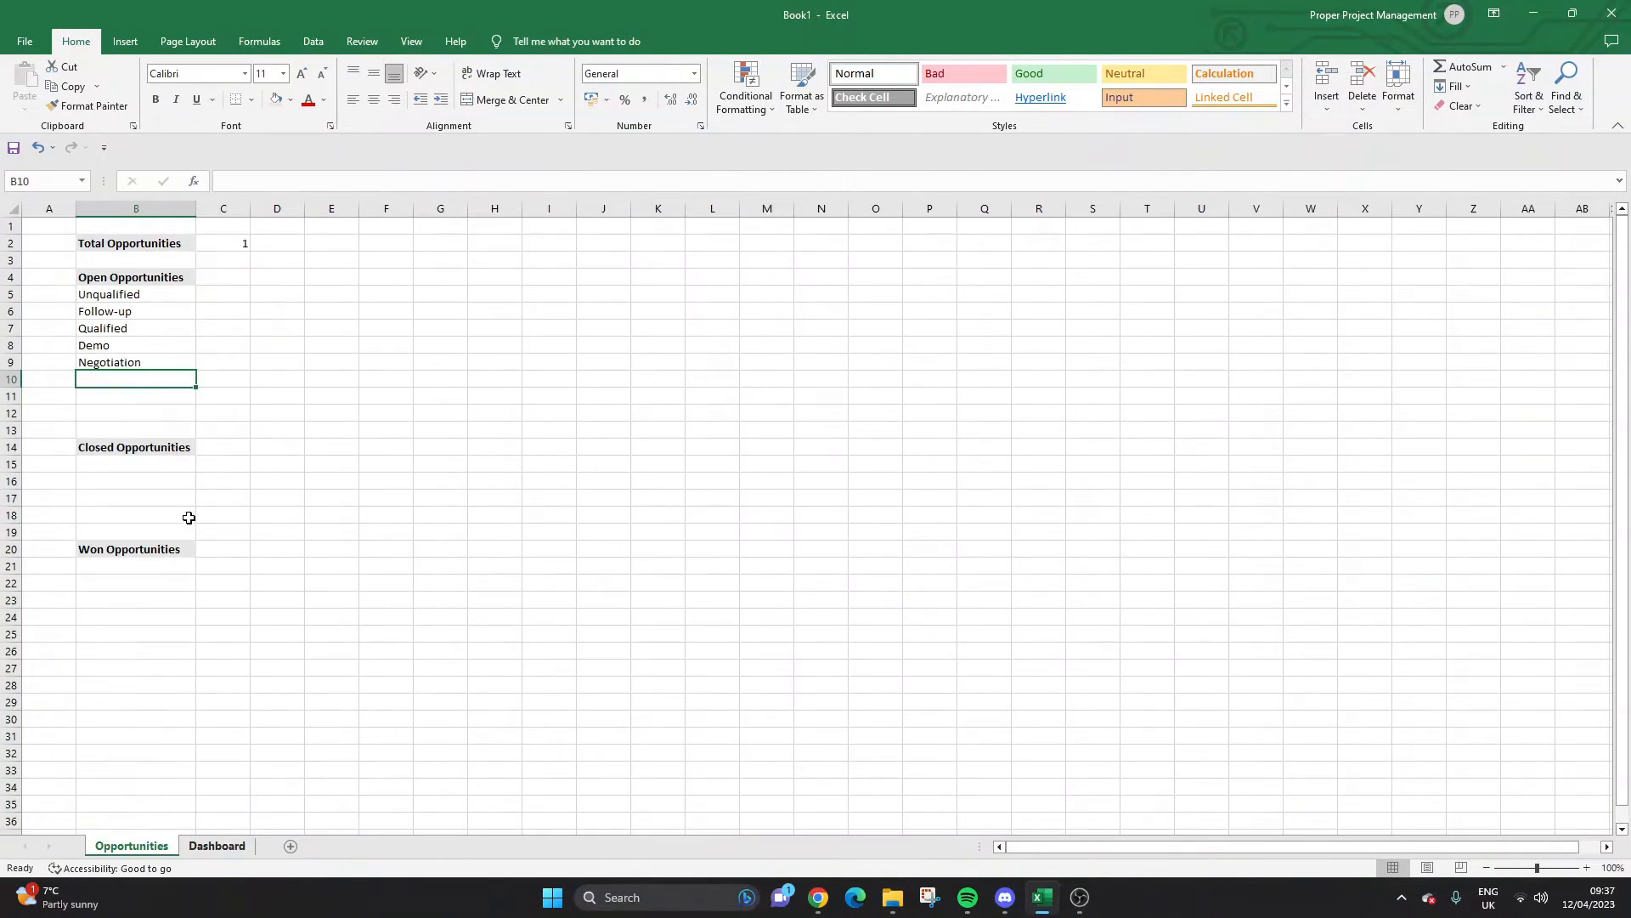
pyautogui.write('Won')
pyautogui.press('Return')
pyautogui.write('Lost')
pyautogui.press('Return')
pyautogui.click(223, 278)
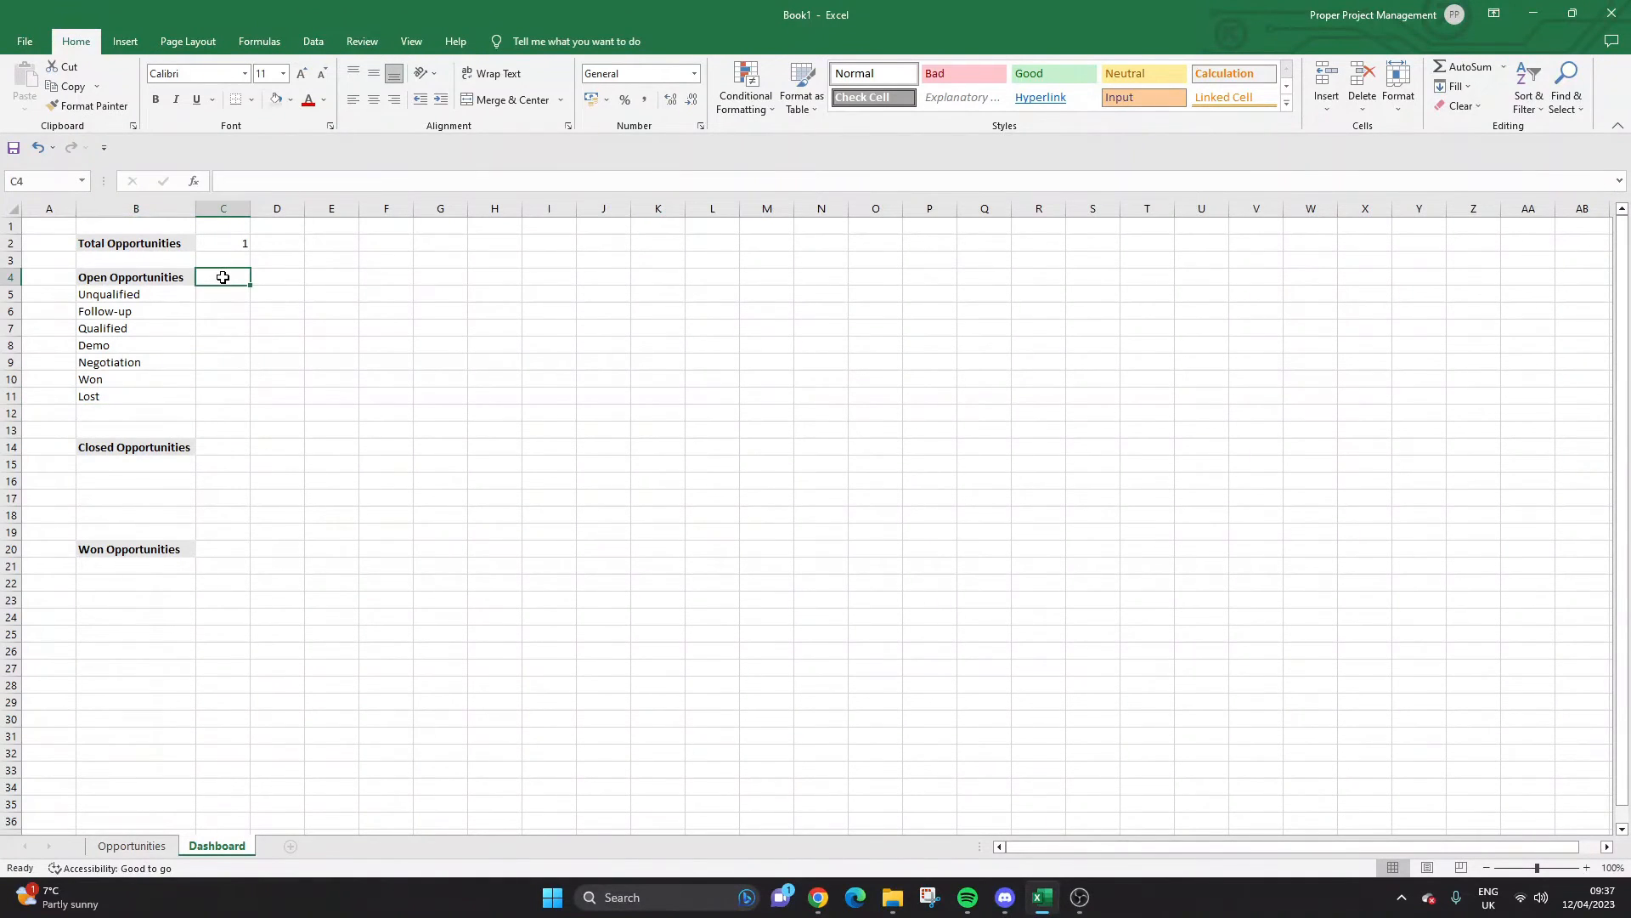
# Enter =COUNT(Opportunities!E:E,"Won") in C4 beside Open Opportunities.
pyautogui.write('=count(Opportunities!')
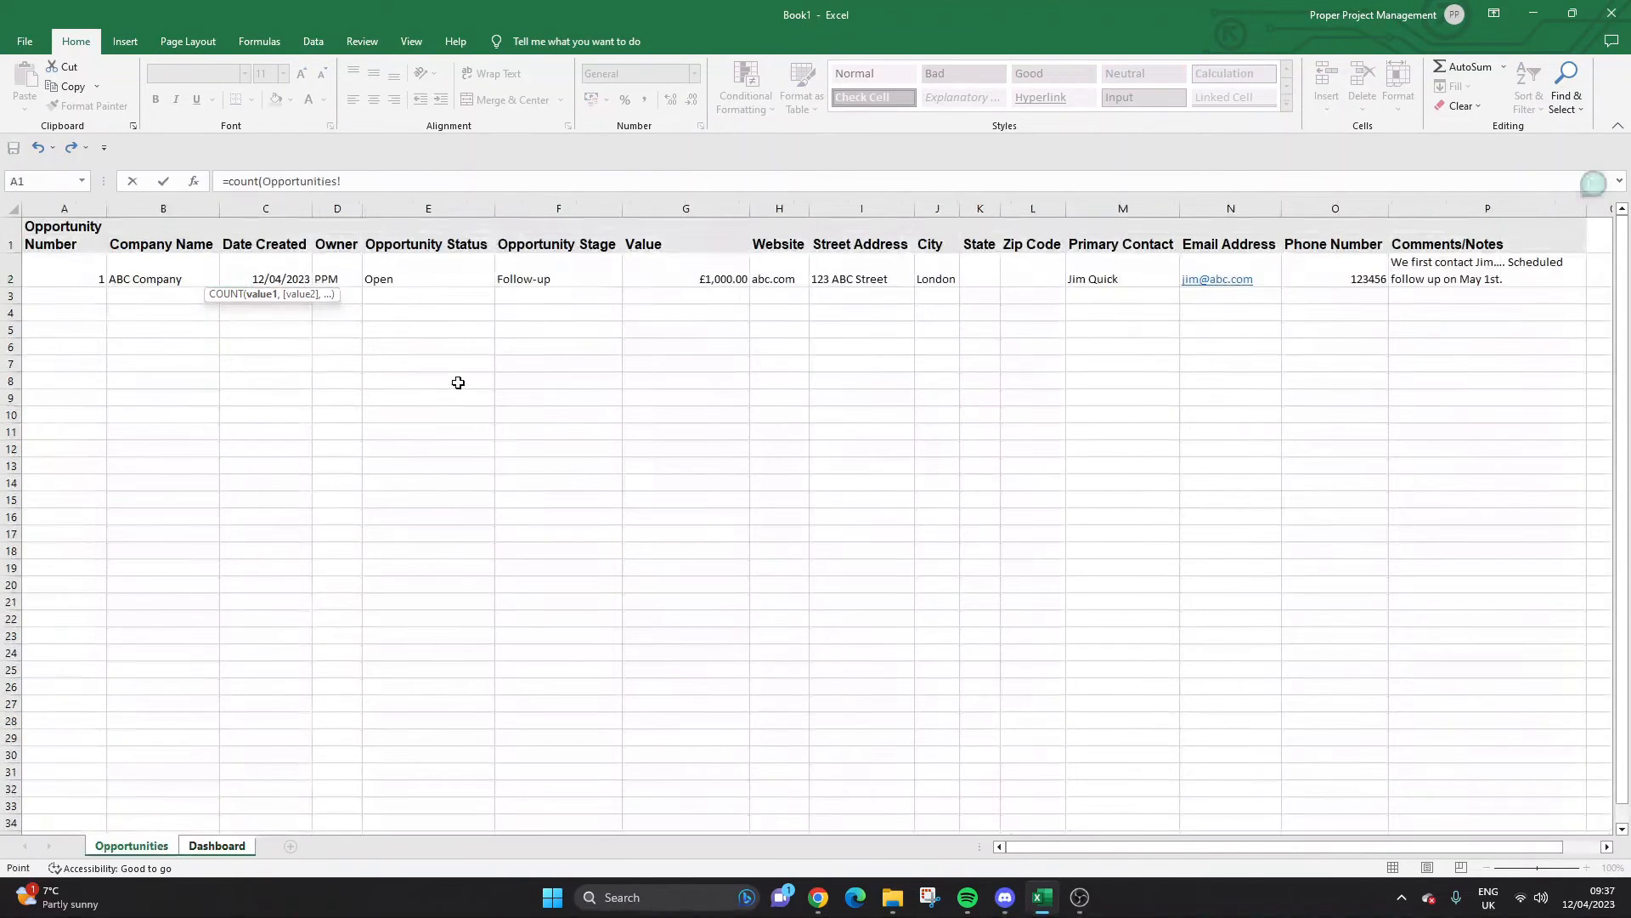
pyautogui.click(155, 846)
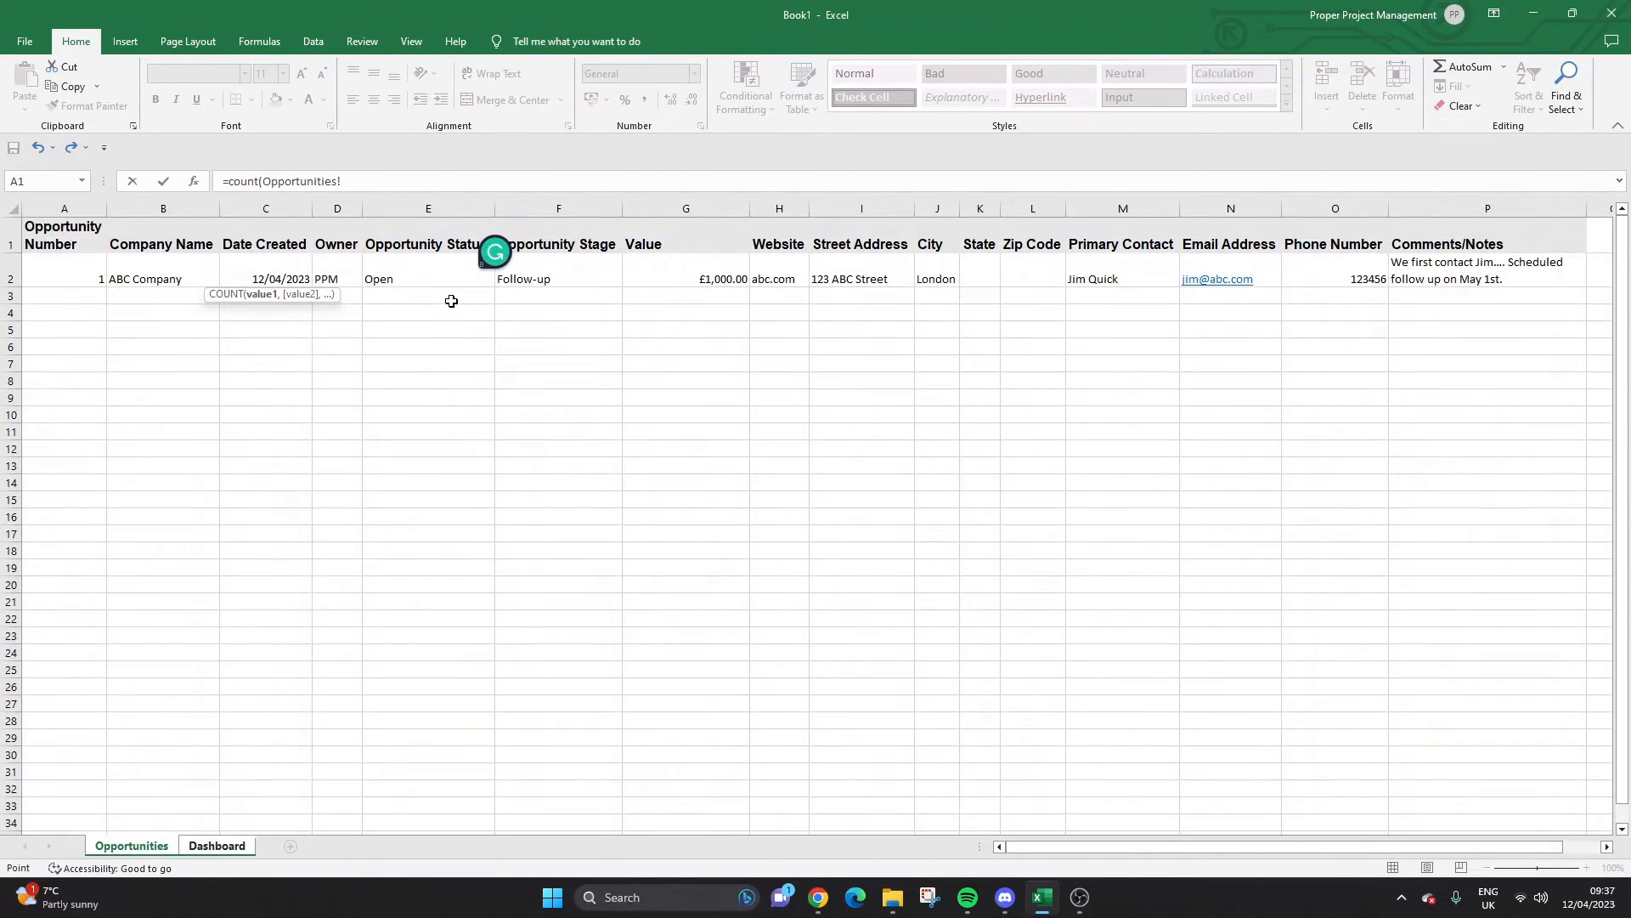
pyautogui.click(410, 207)
pyautogui.write(',"Won')
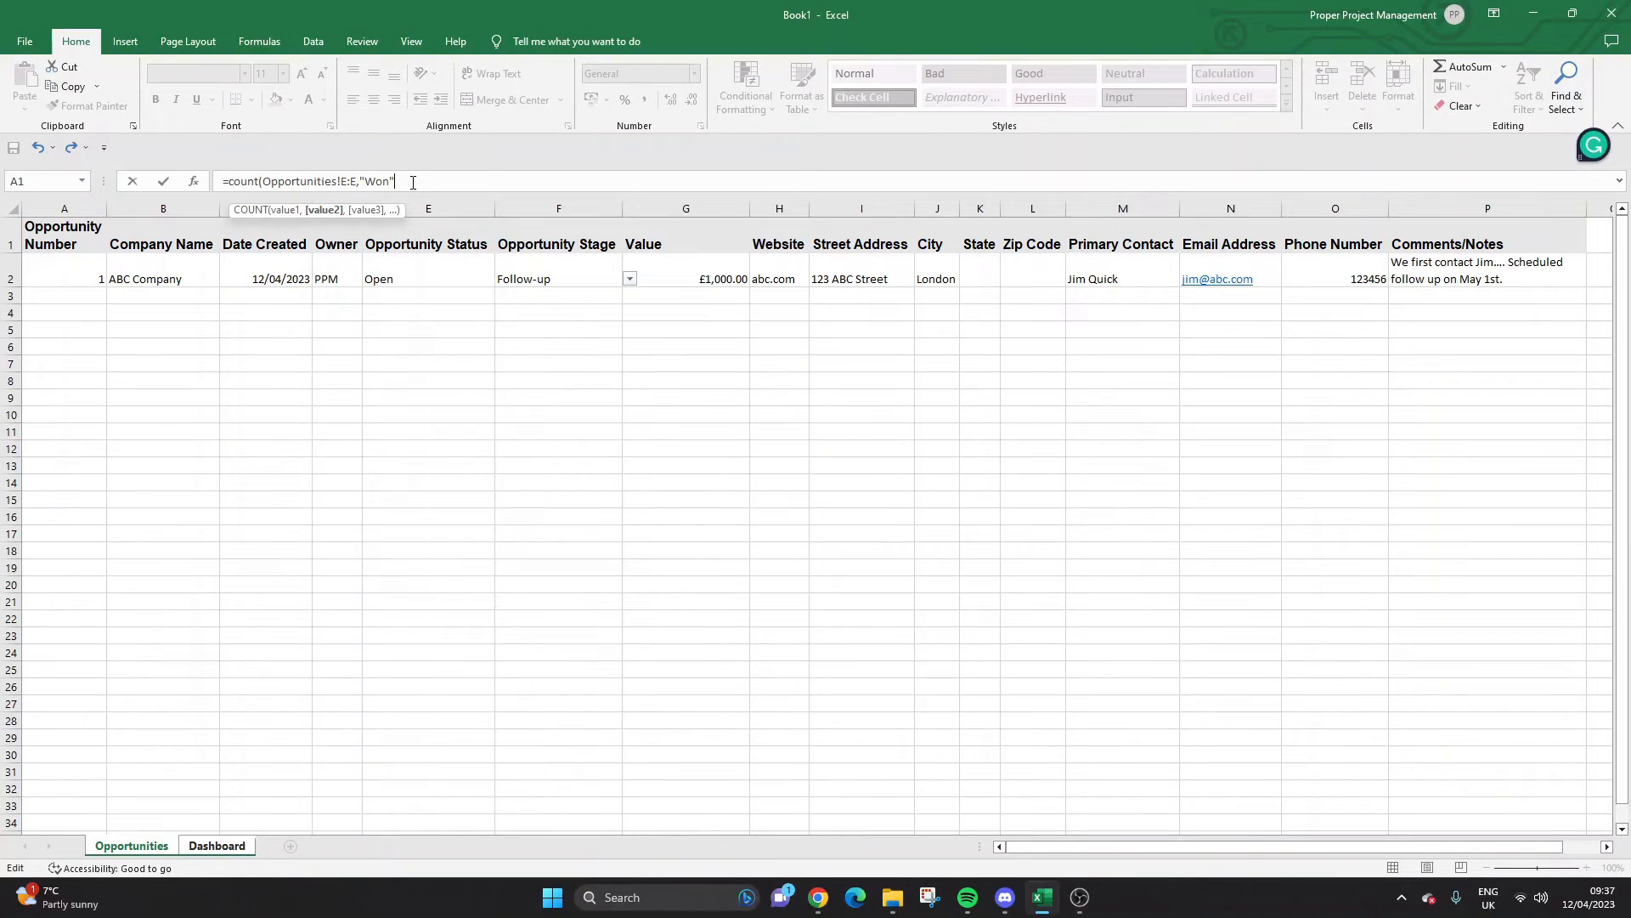
pyautogui.write('")')
pyautogui.press('Return')
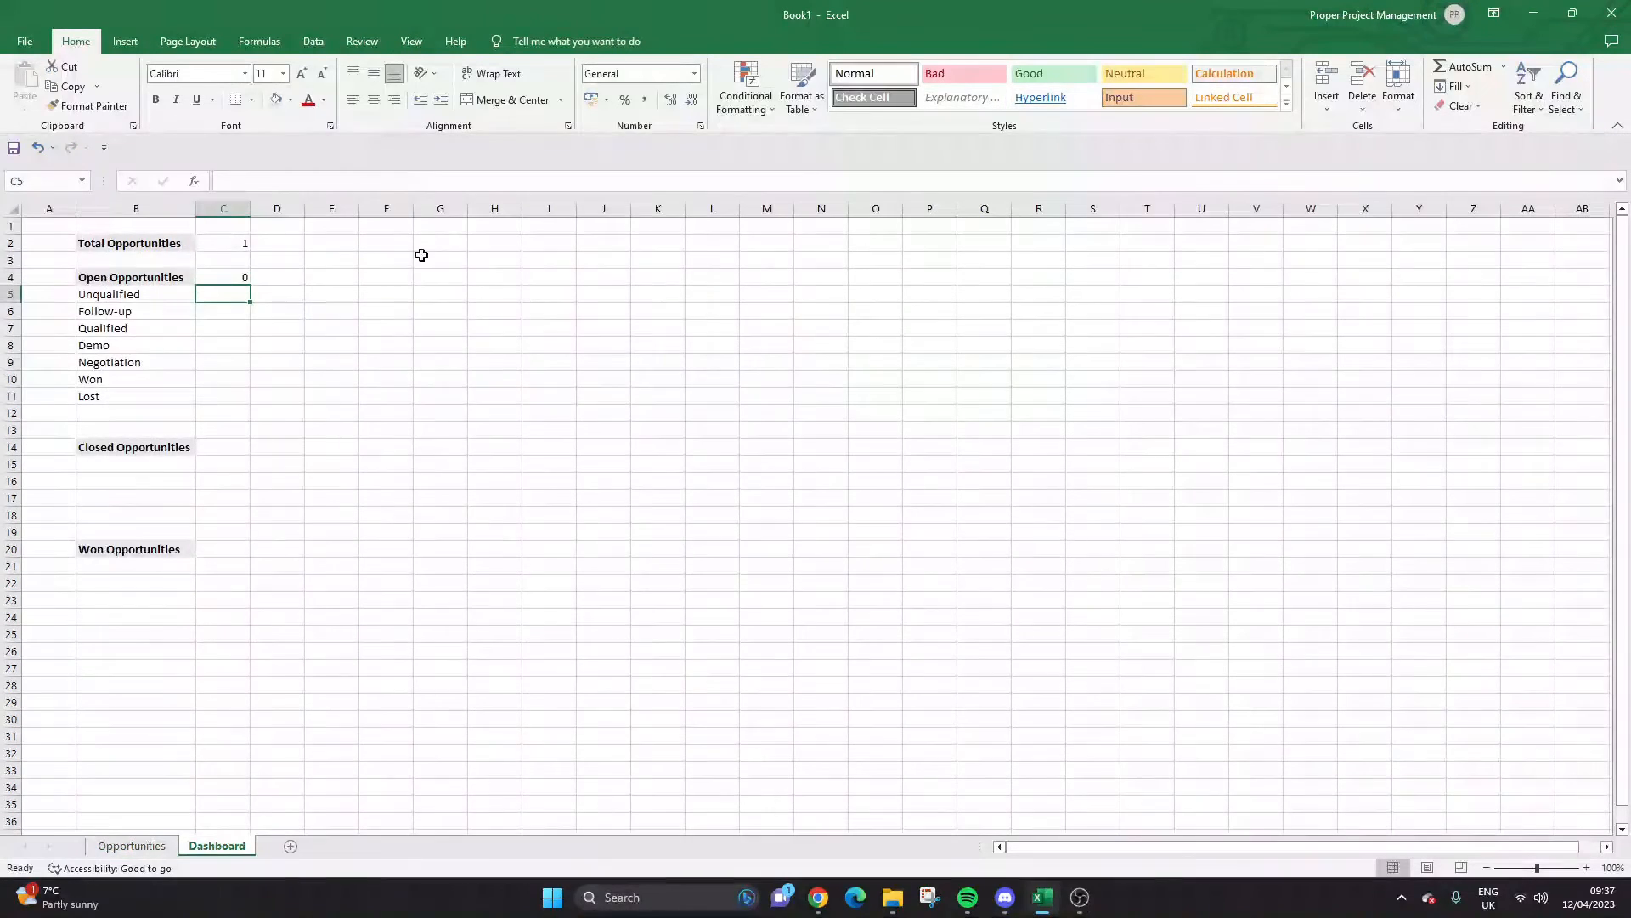
# Check the allowed status values in the E2 dropdown on Opportunities, leaving it unchanged.
pyautogui.click(164, 848)
pyautogui.click(474, 273)
pyautogui.click(500, 287)
pyautogui.click(481, 276)
pyautogui.click(497, 282)
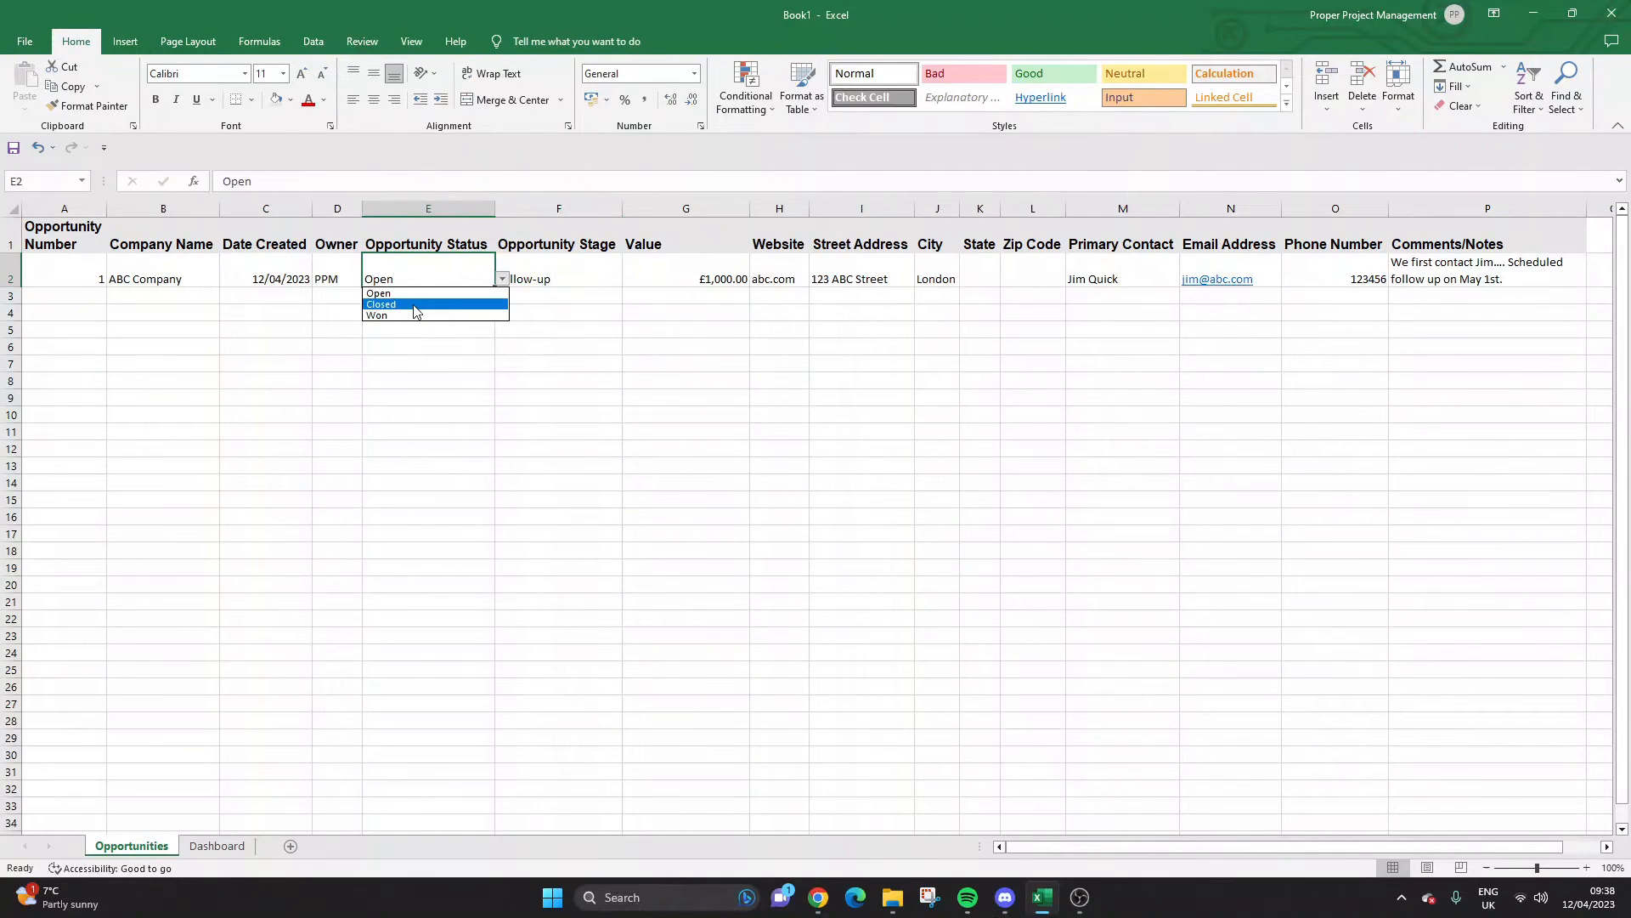
pyautogui.press('Escape')
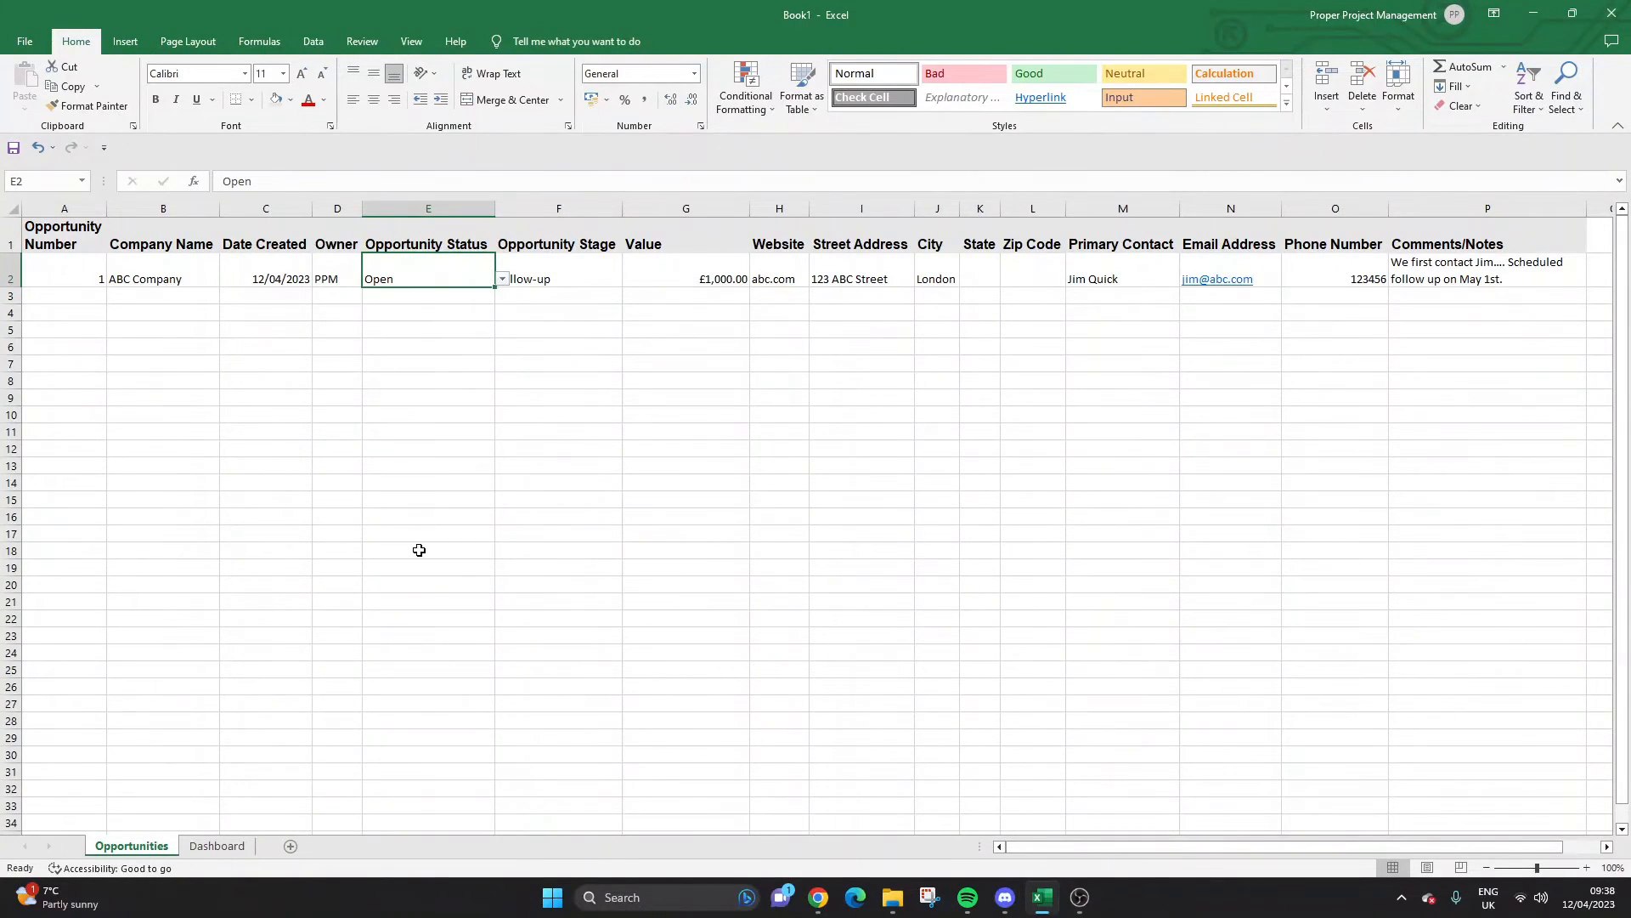
pyautogui.click(216, 846)
# Enter =COUNTIF(Opportunities!F:F,Dashboard!B5) in C5 to count Unqualified opportunities.
pyautogui.write('=countif(')
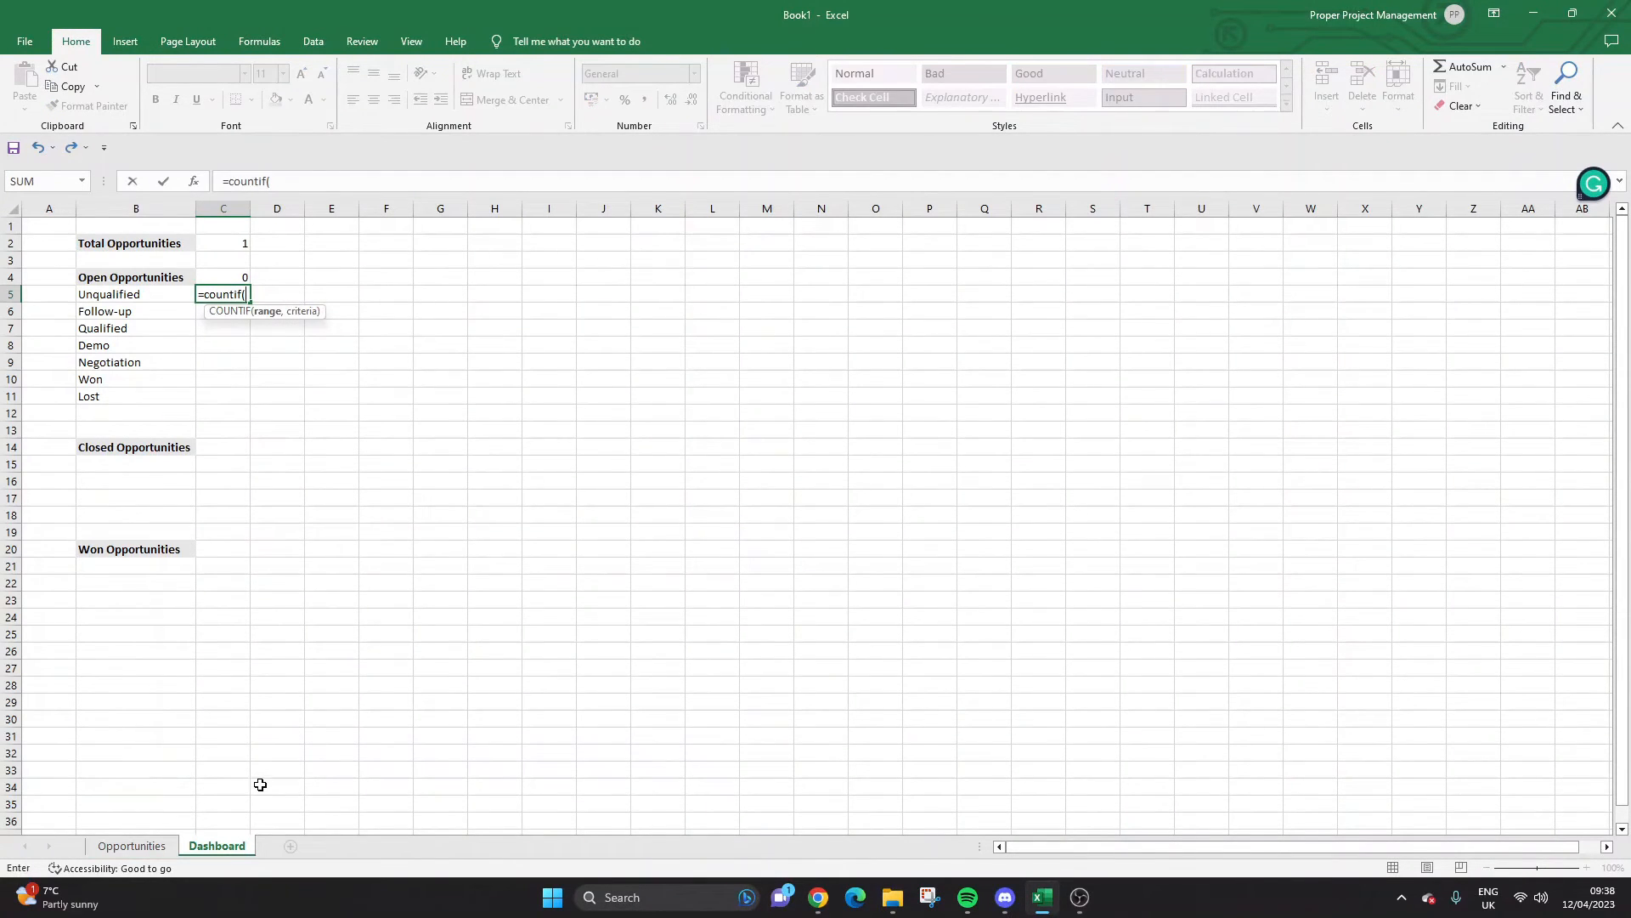
pyautogui.click(132, 845)
pyautogui.click(523, 213)
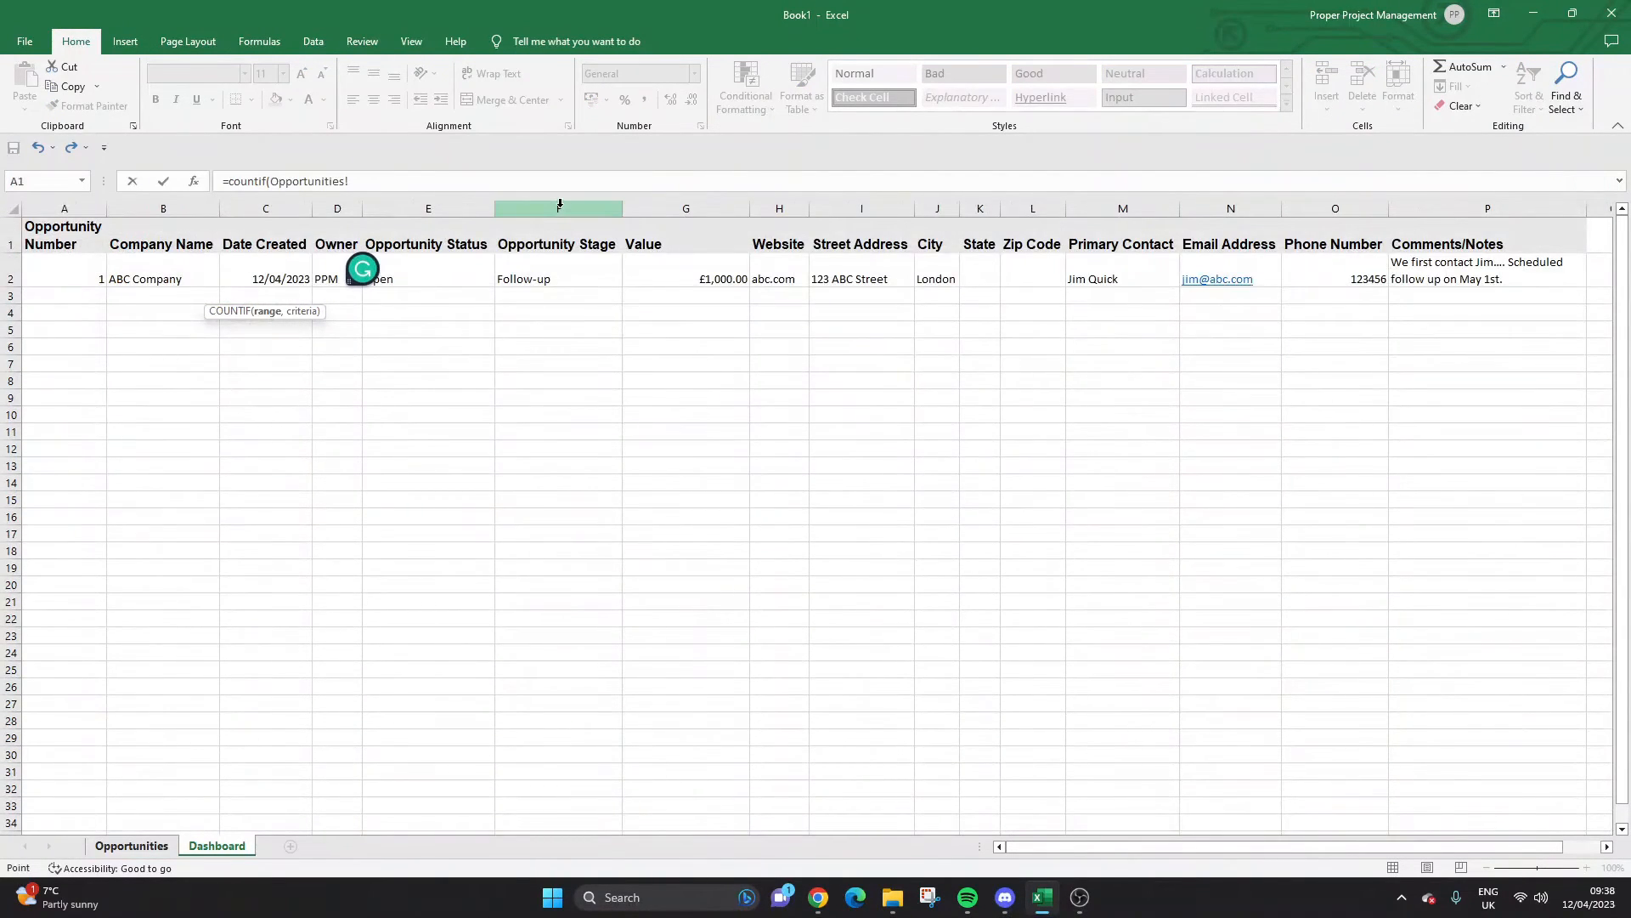
pyautogui.write(',')
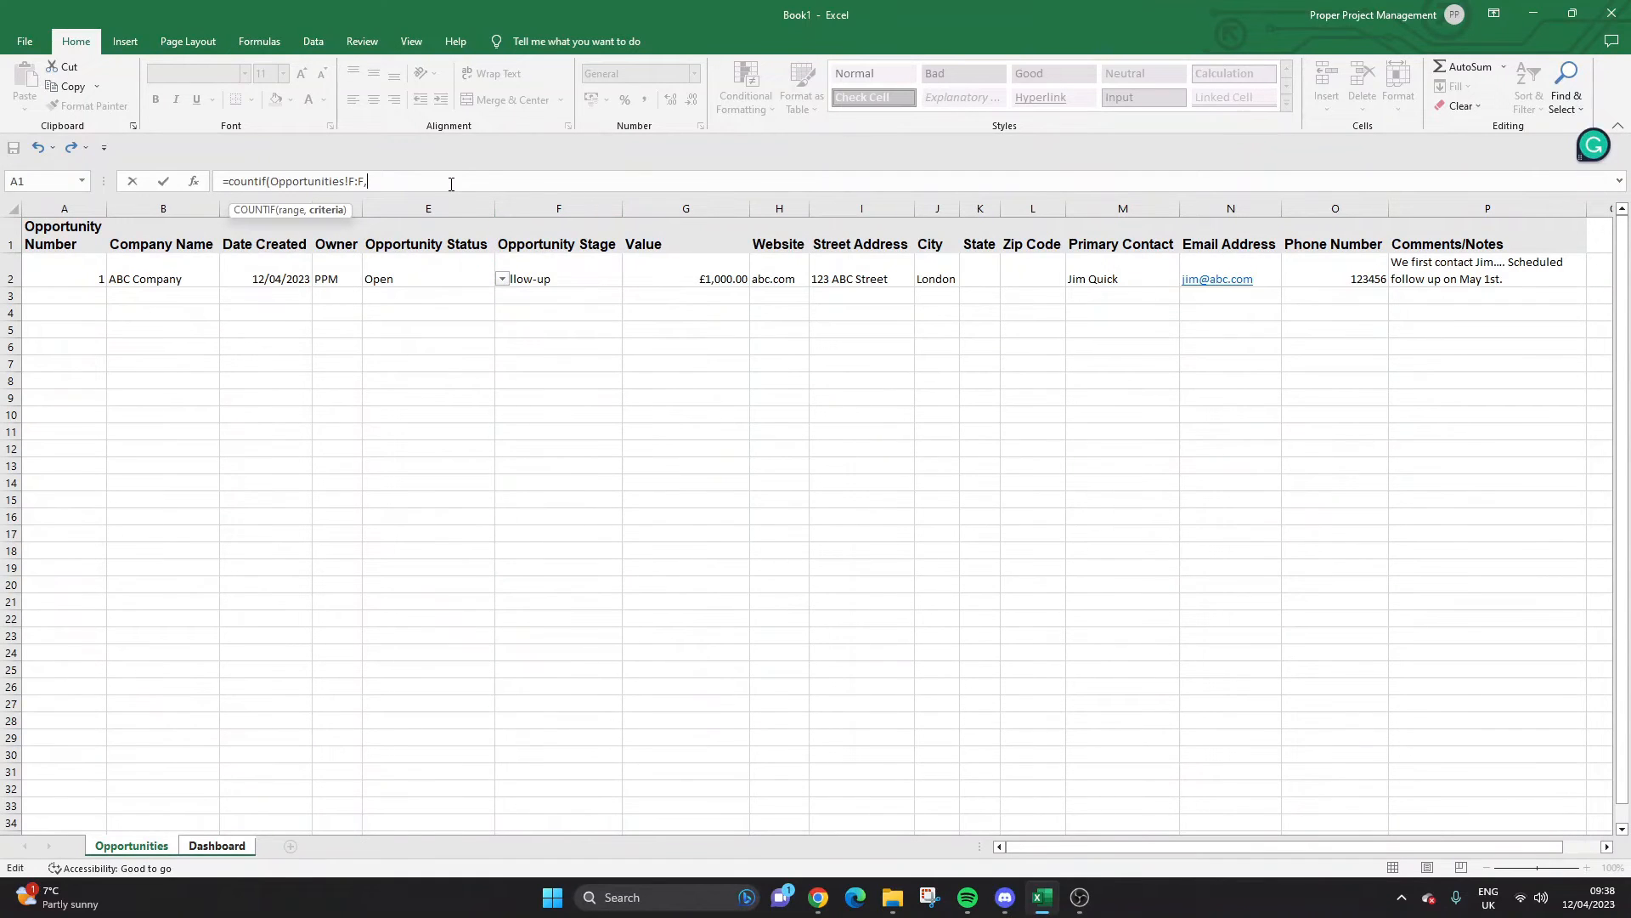
pyautogui.click(217, 845)
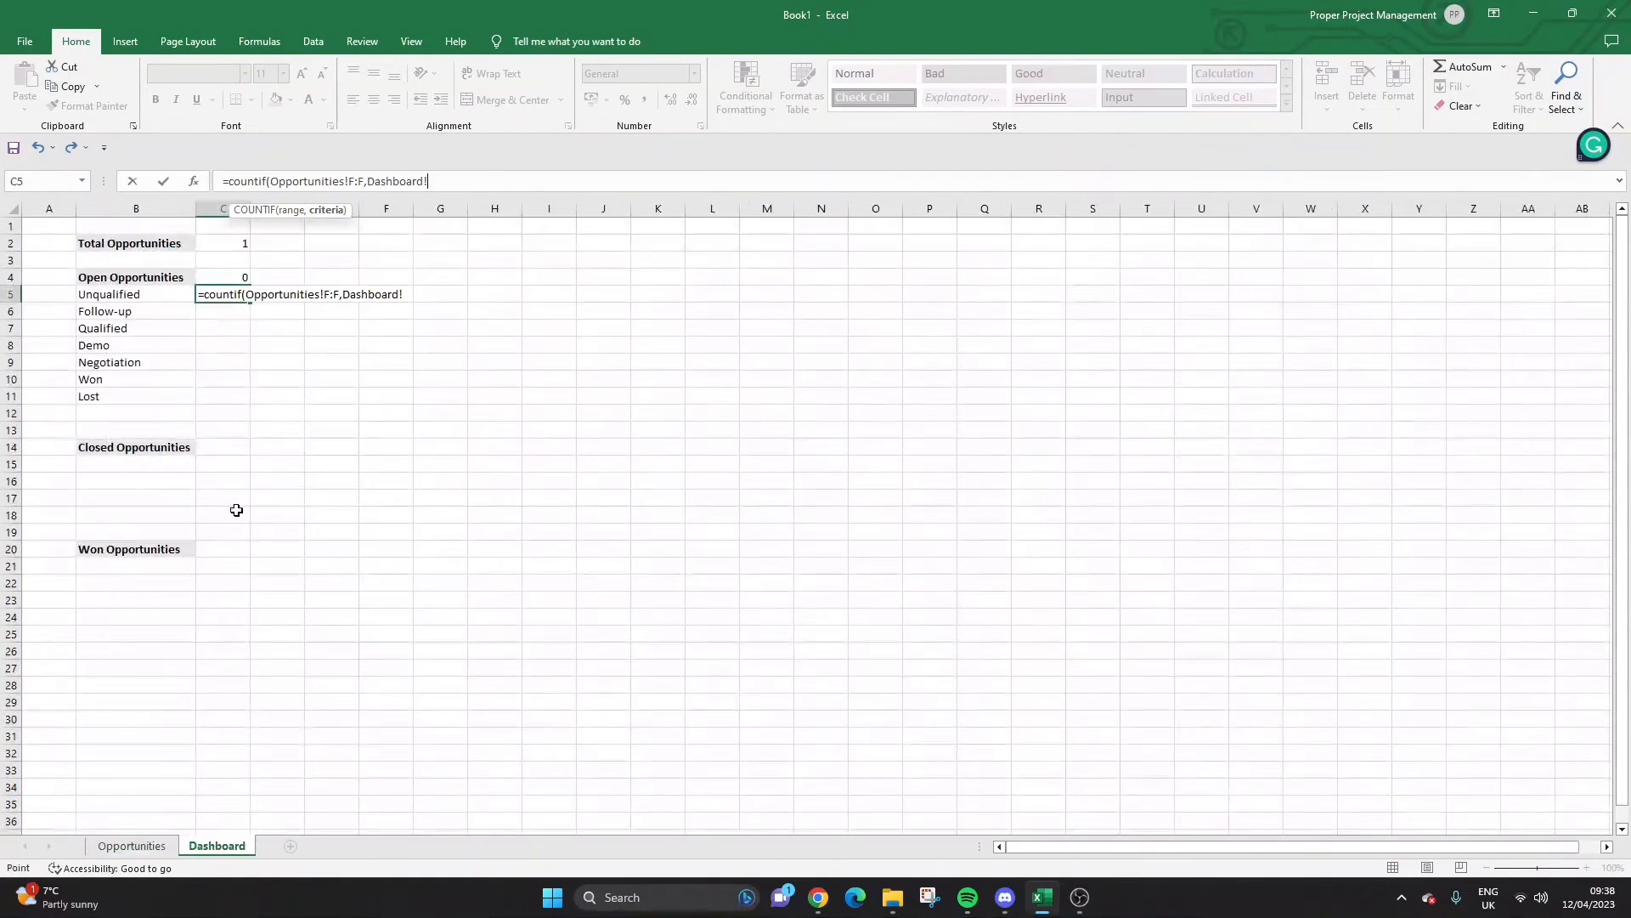
pyautogui.click(145, 298)
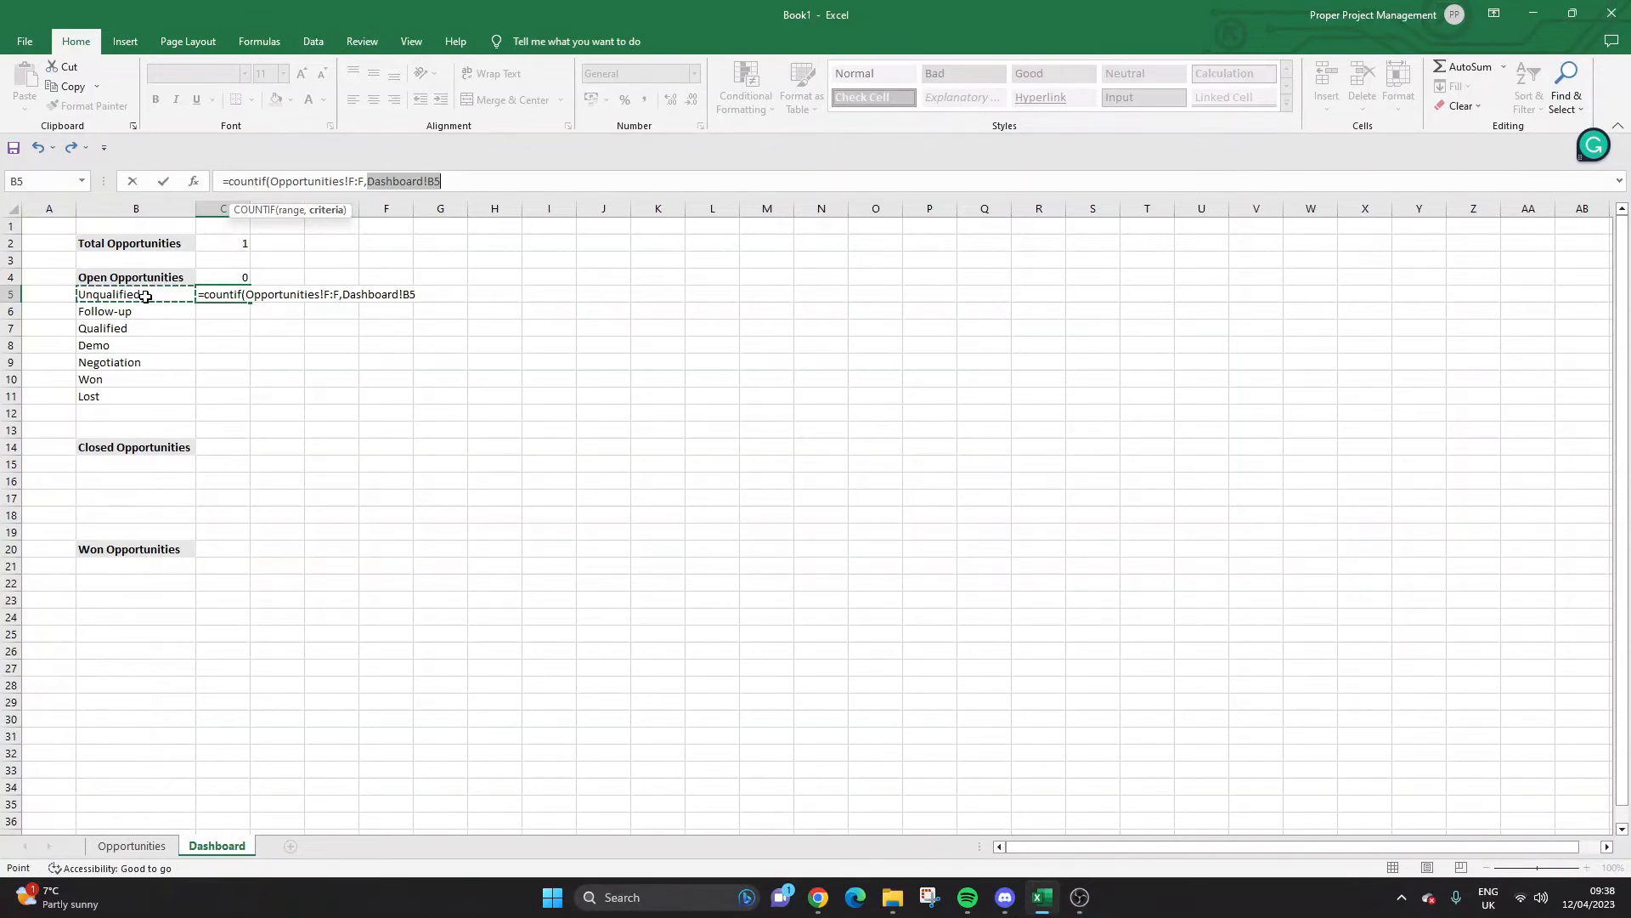
pyautogui.press('Right')
pyautogui.click(145, 297)
pyautogui.write(')')
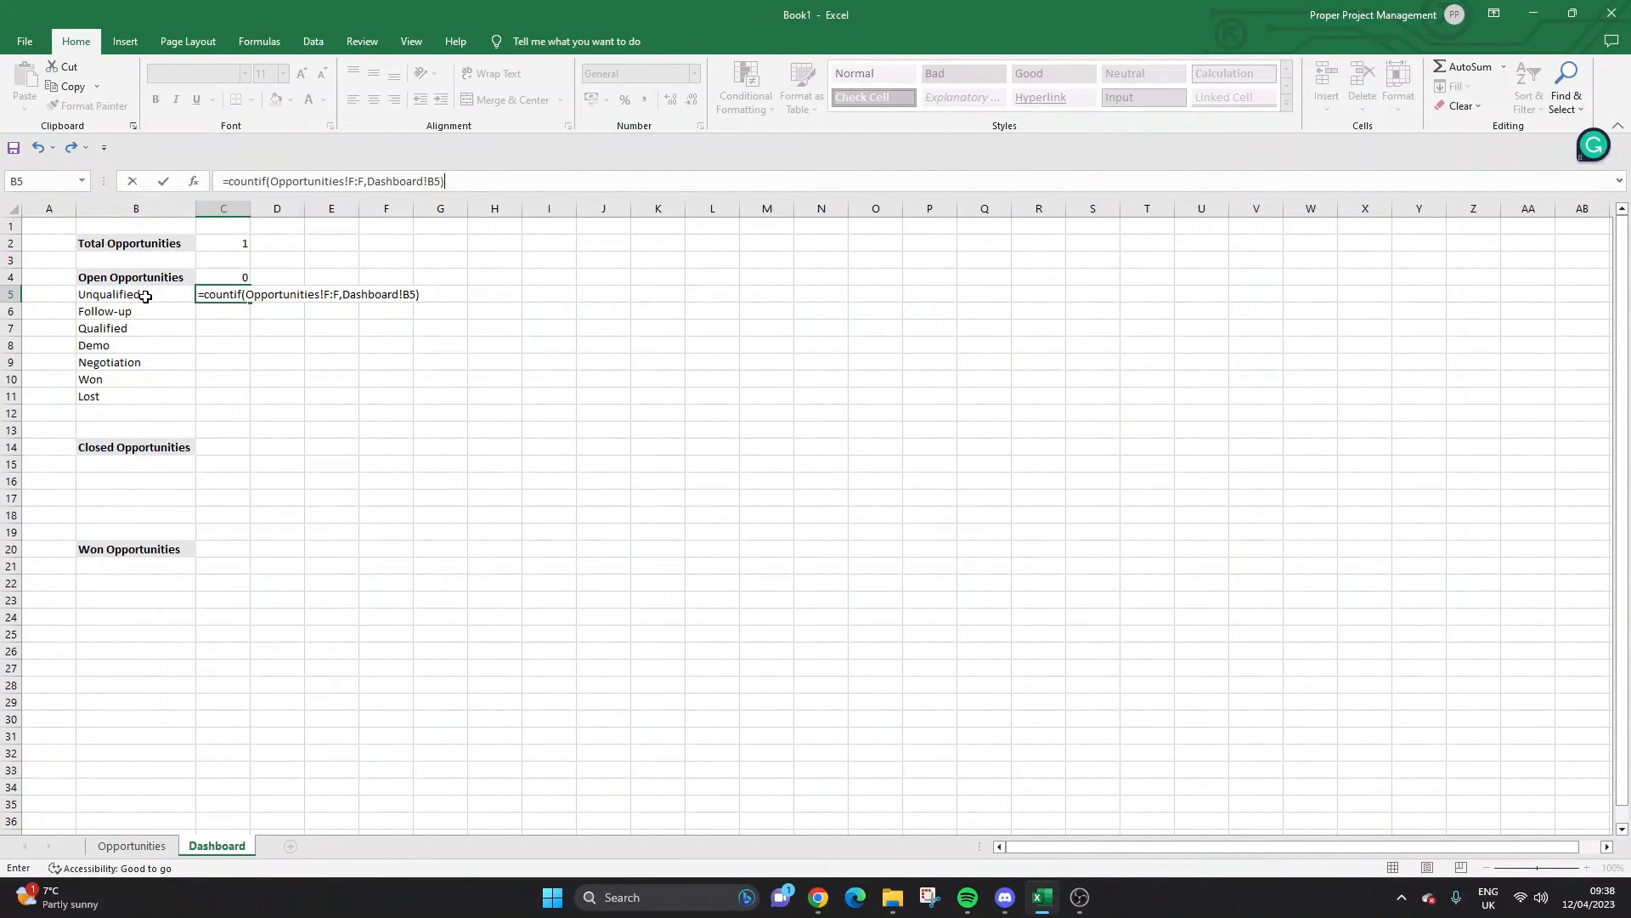
pyautogui.press('Return')
# Fill the COUNTIF formula down to C11 and verify the Follow-up and Qualified references.
pyautogui.click(208, 294)
pyautogui.moveTo(246, 302); pyautogui.dragTo(245, 399)
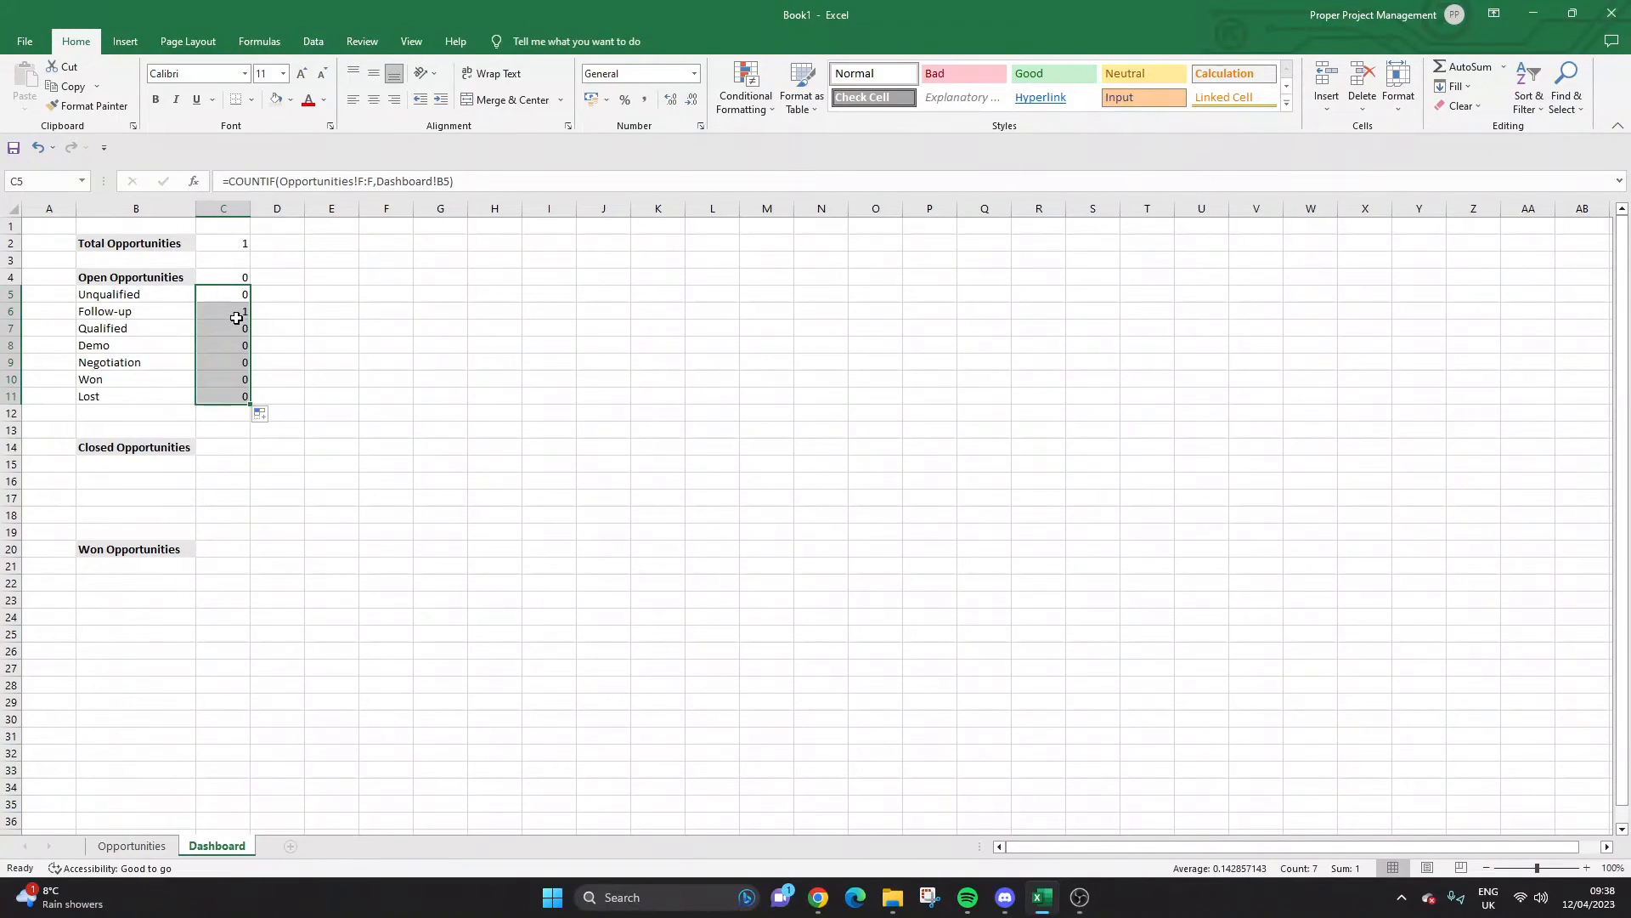
pyautogui.click(237, 317)
pyautogui.click(234, 327)
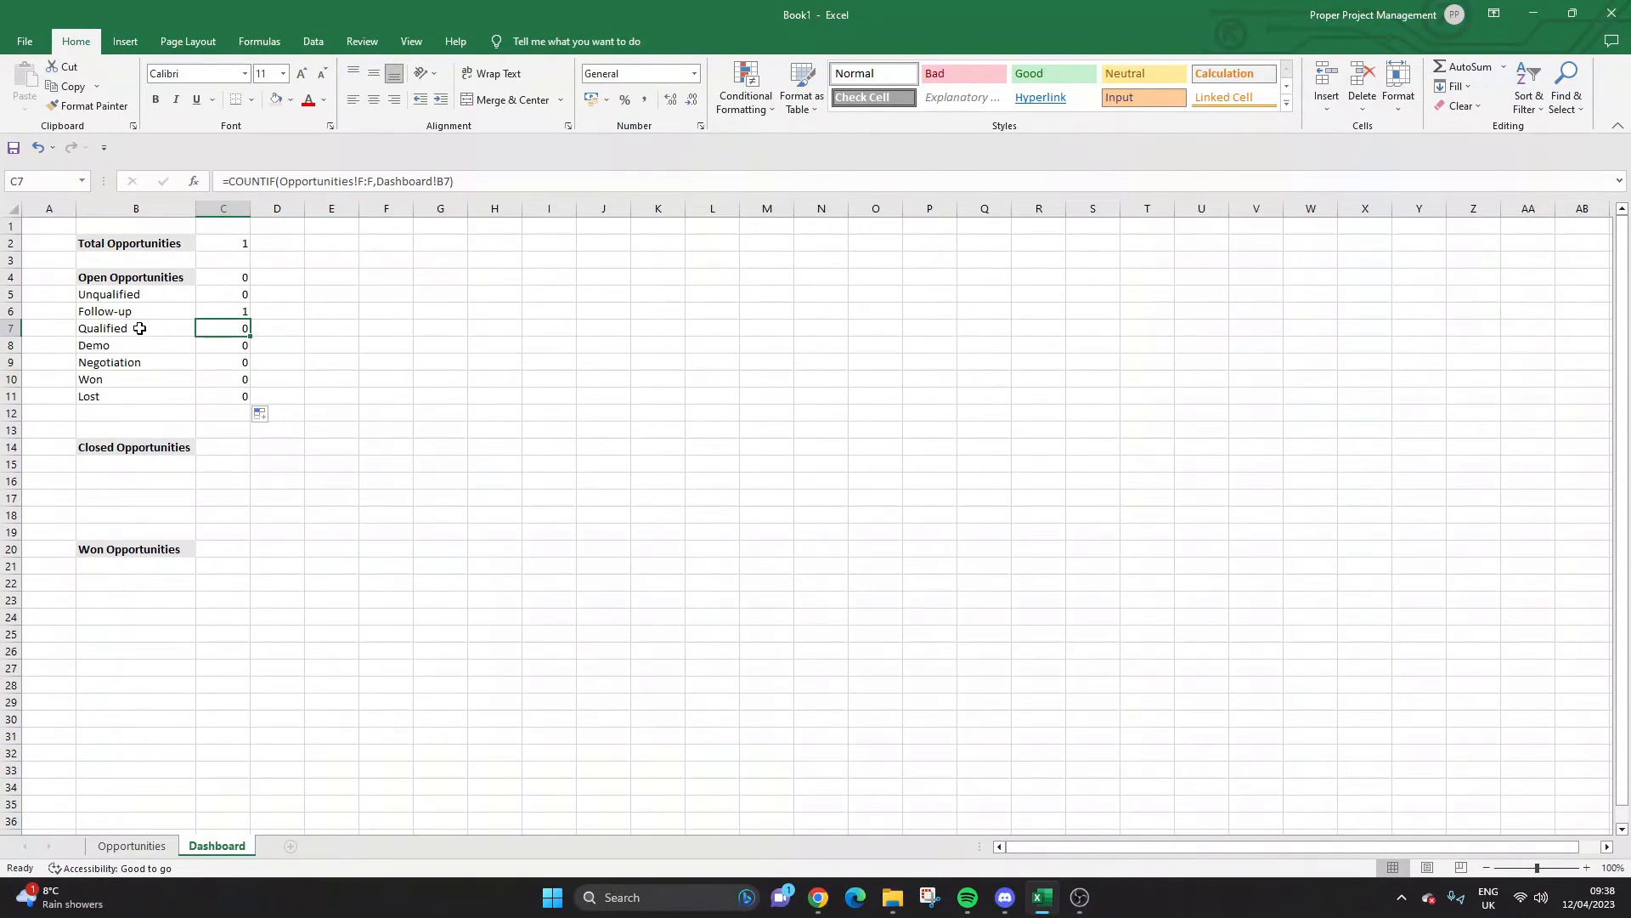
pyautogui.click(131, 846)
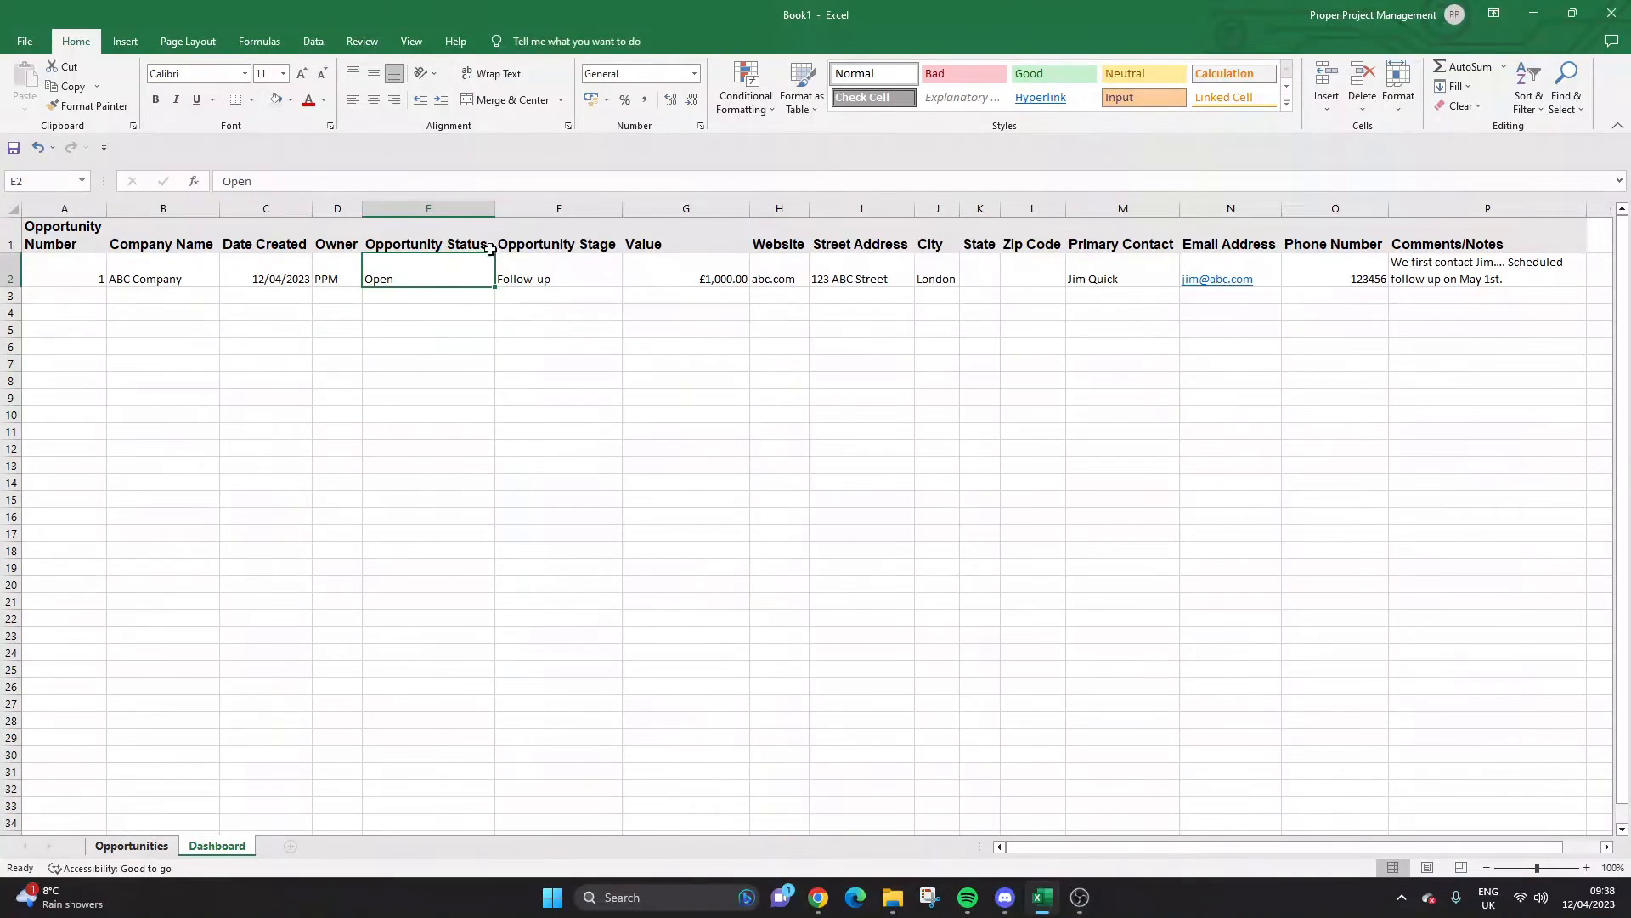
# Review the Opportunities stage and status columns against the Dashboard's C4 count formula.
pyautogui.click(559, 208)
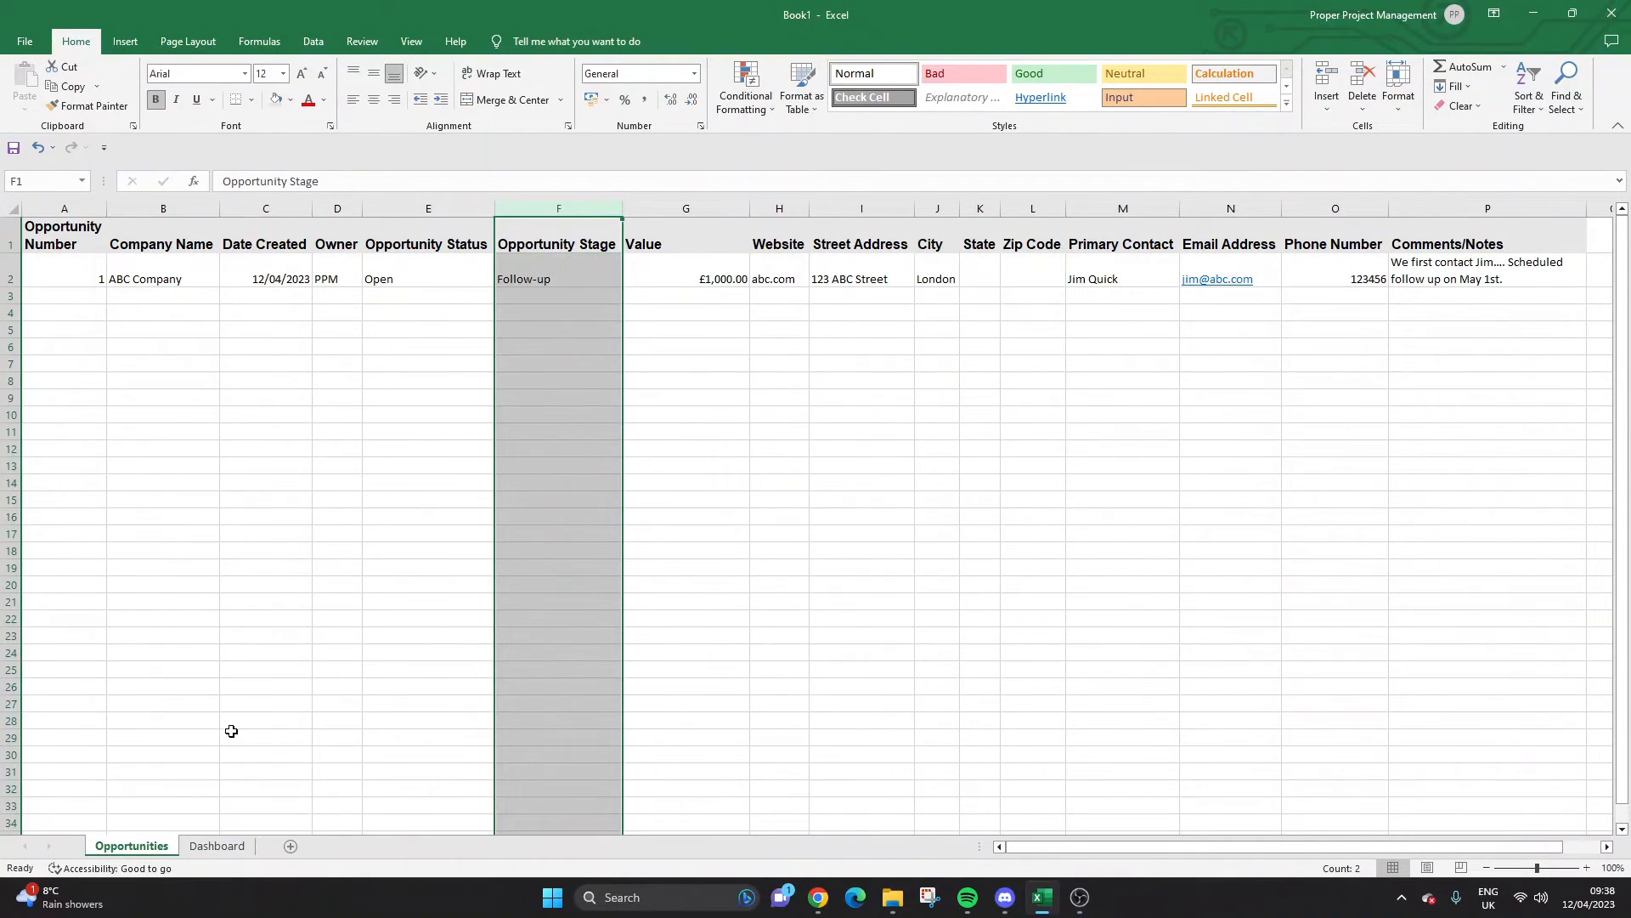
pyautogui.click(219, 845)
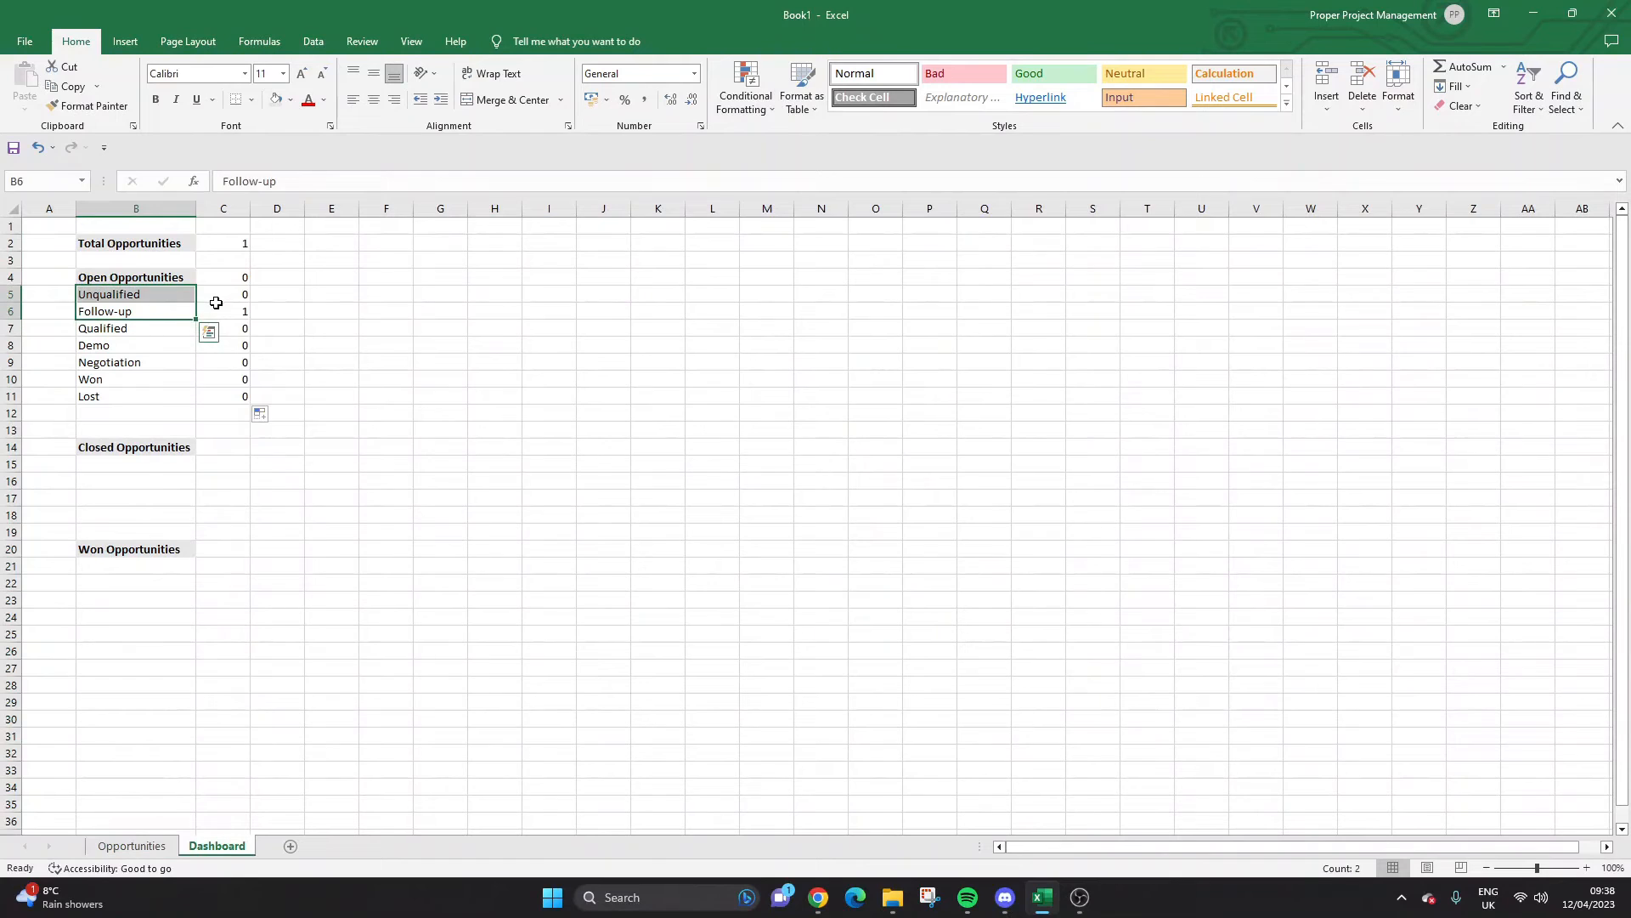
pyautogui.click(244, 306)
pyautogui.click(252, 277)
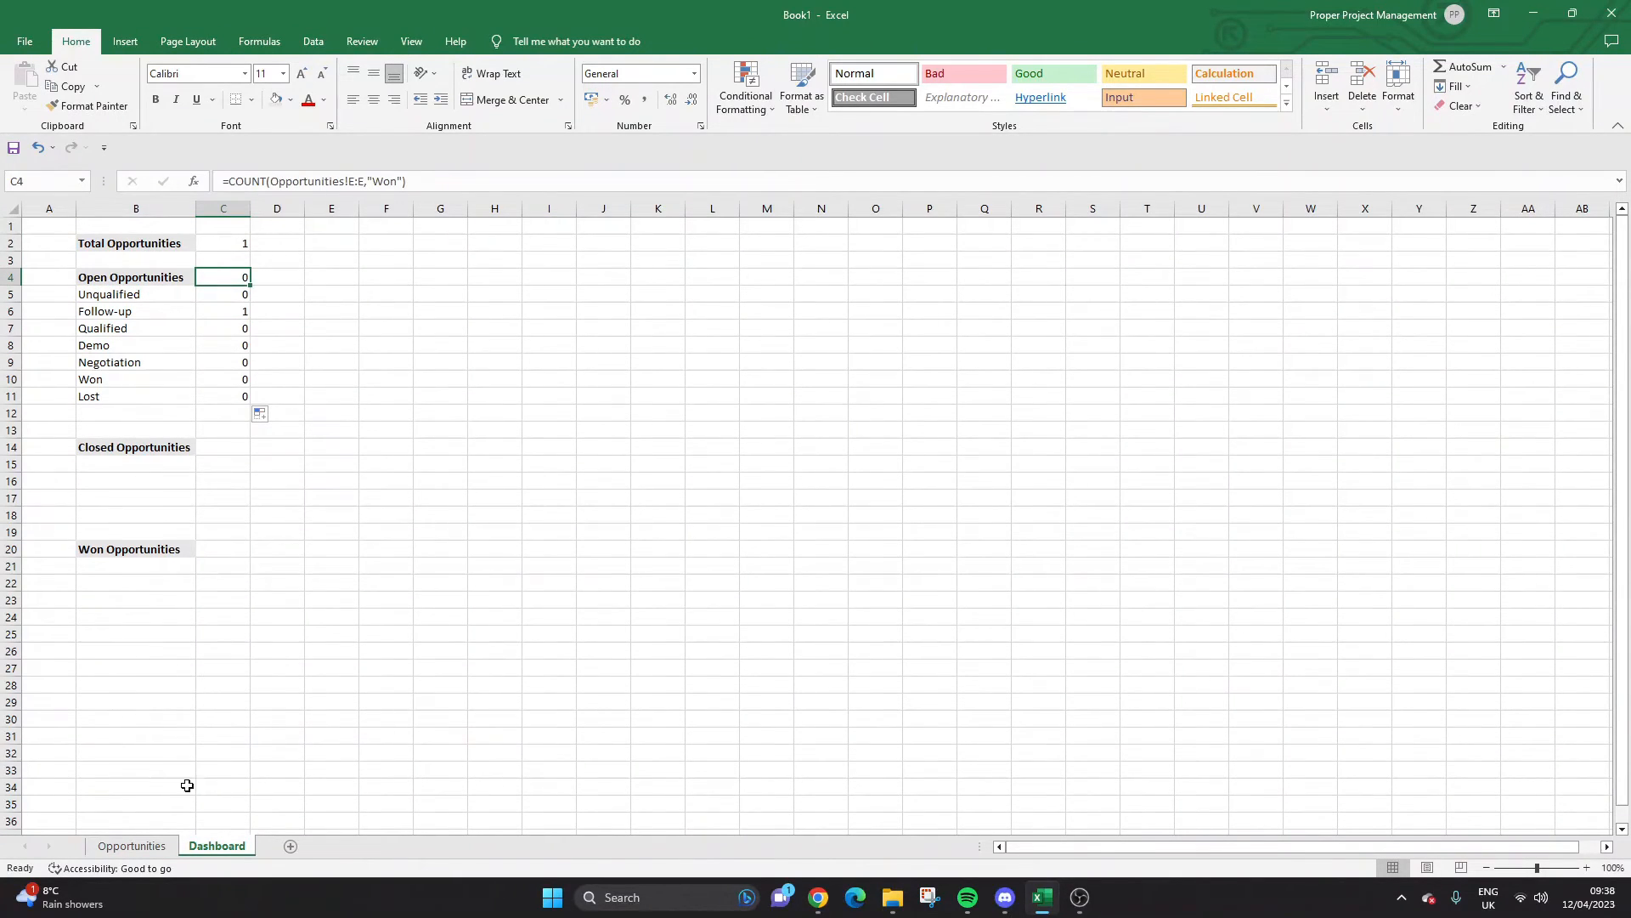
pyautogui.click(132, 845)
pyautogui.click(175, 846)
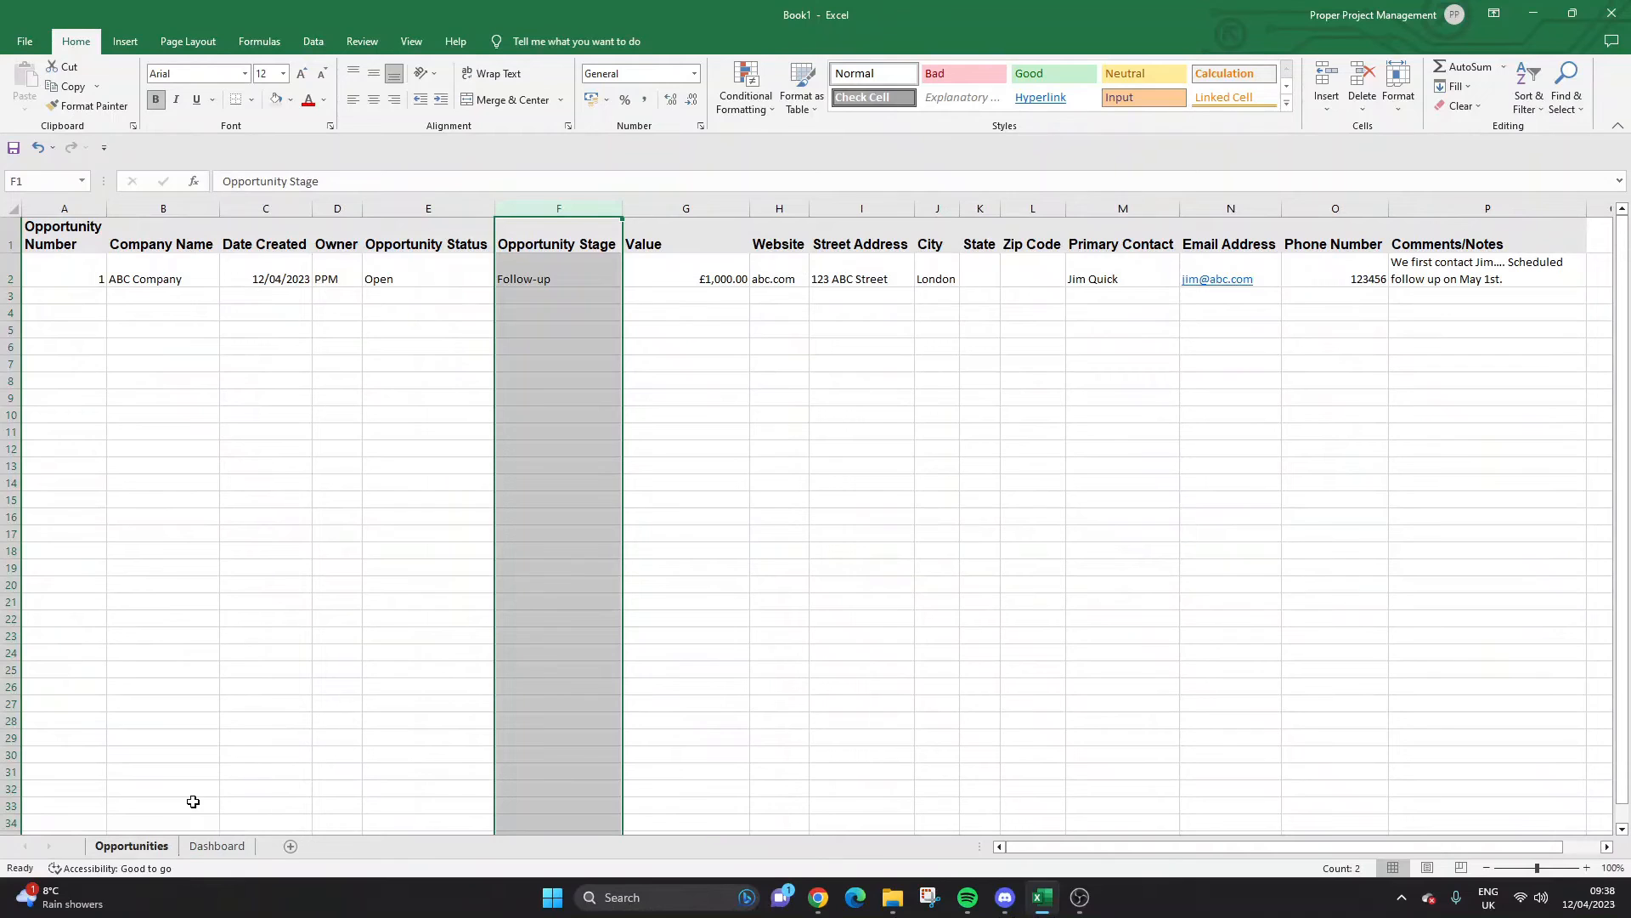
pyautogui.click(216, 845)
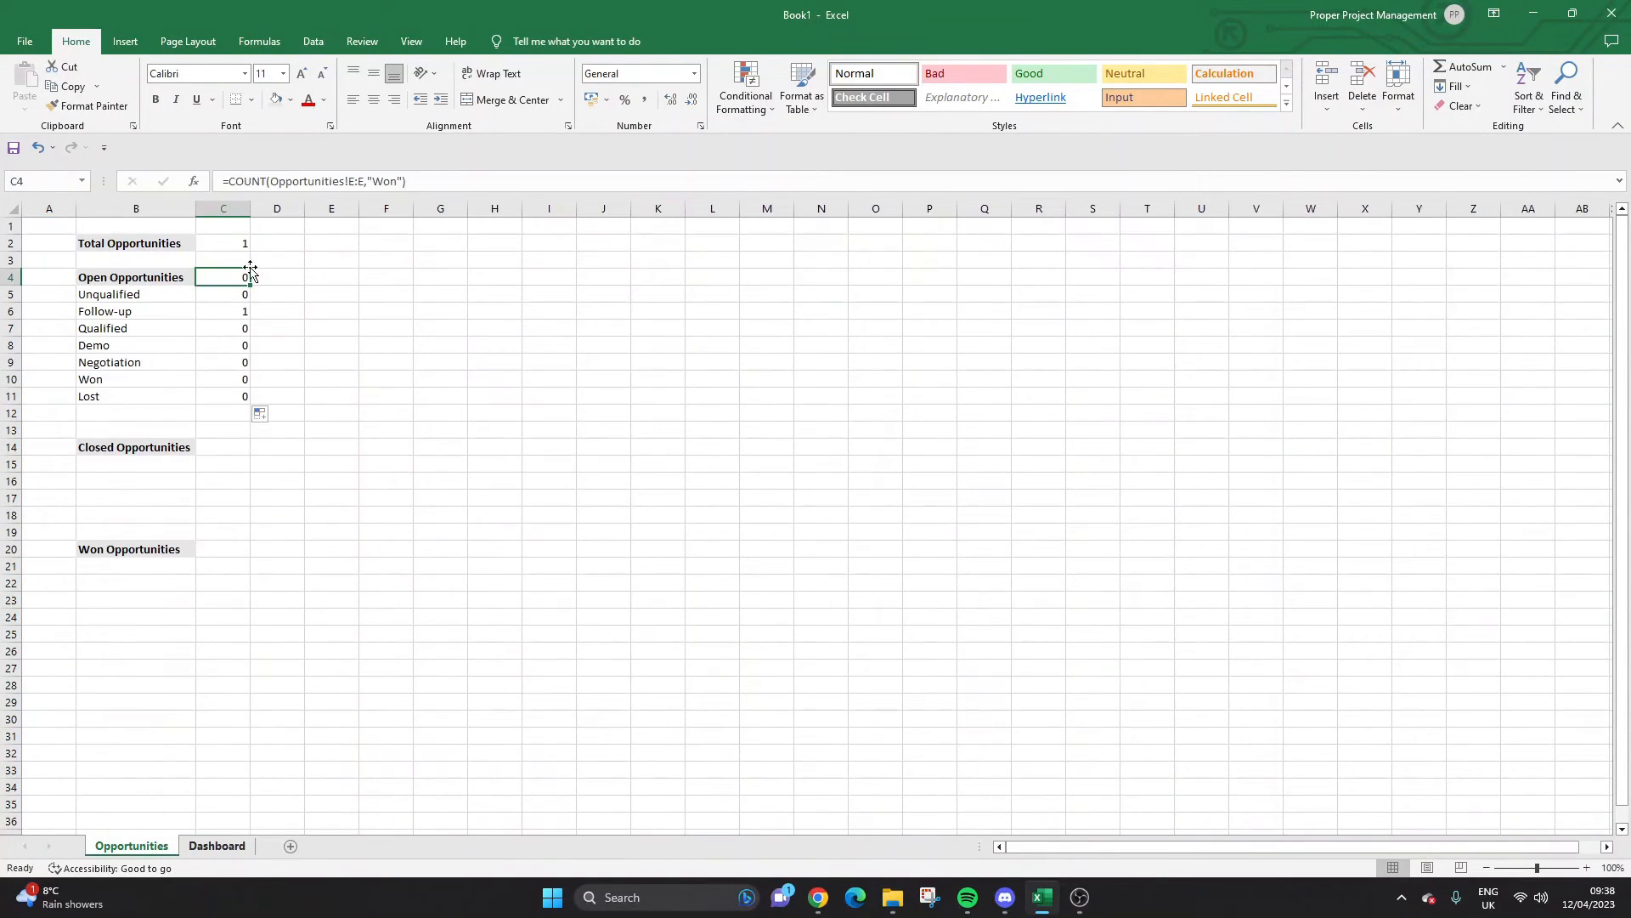
# Change the criterion in C4's formula from Won to "Open".
pyautogui.doubleClick(389, 181)
pyautogui.press('BackSpace')
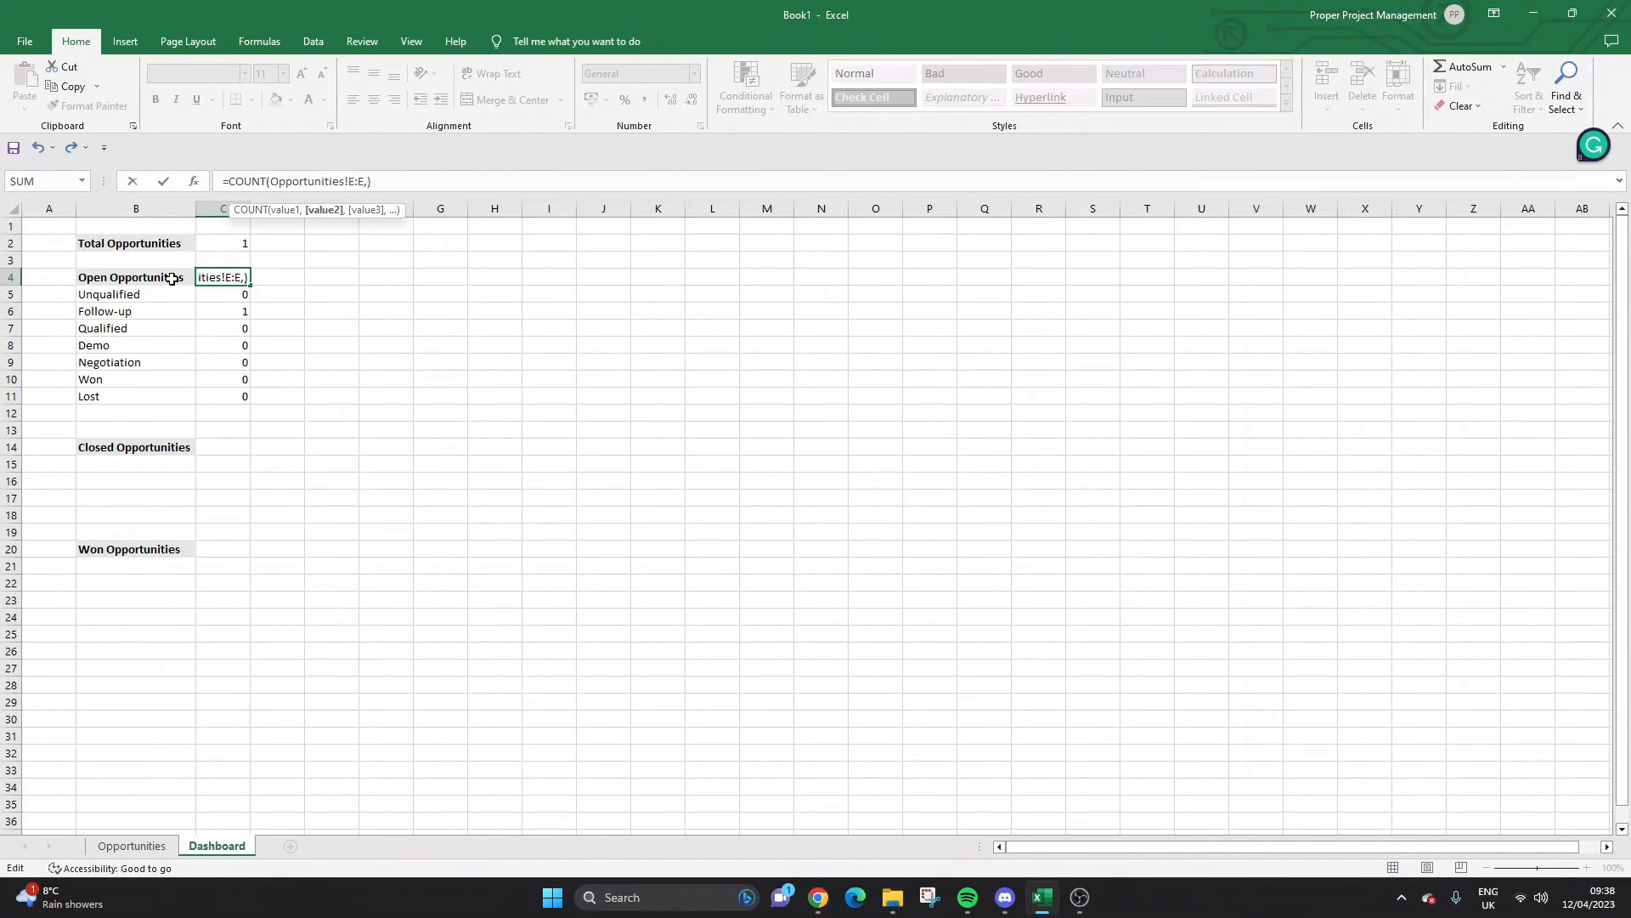
pyautogui.write('"open"')
pyautogui.press('BackSpace')
pyautogui.press('BackSpace')
pyautogui.press('BackSpace')
pyautogui.press('BackSpace')
pyautogui.press('BackSpace')
pyautogui.write('Open"')
pyautogui.press('Return')
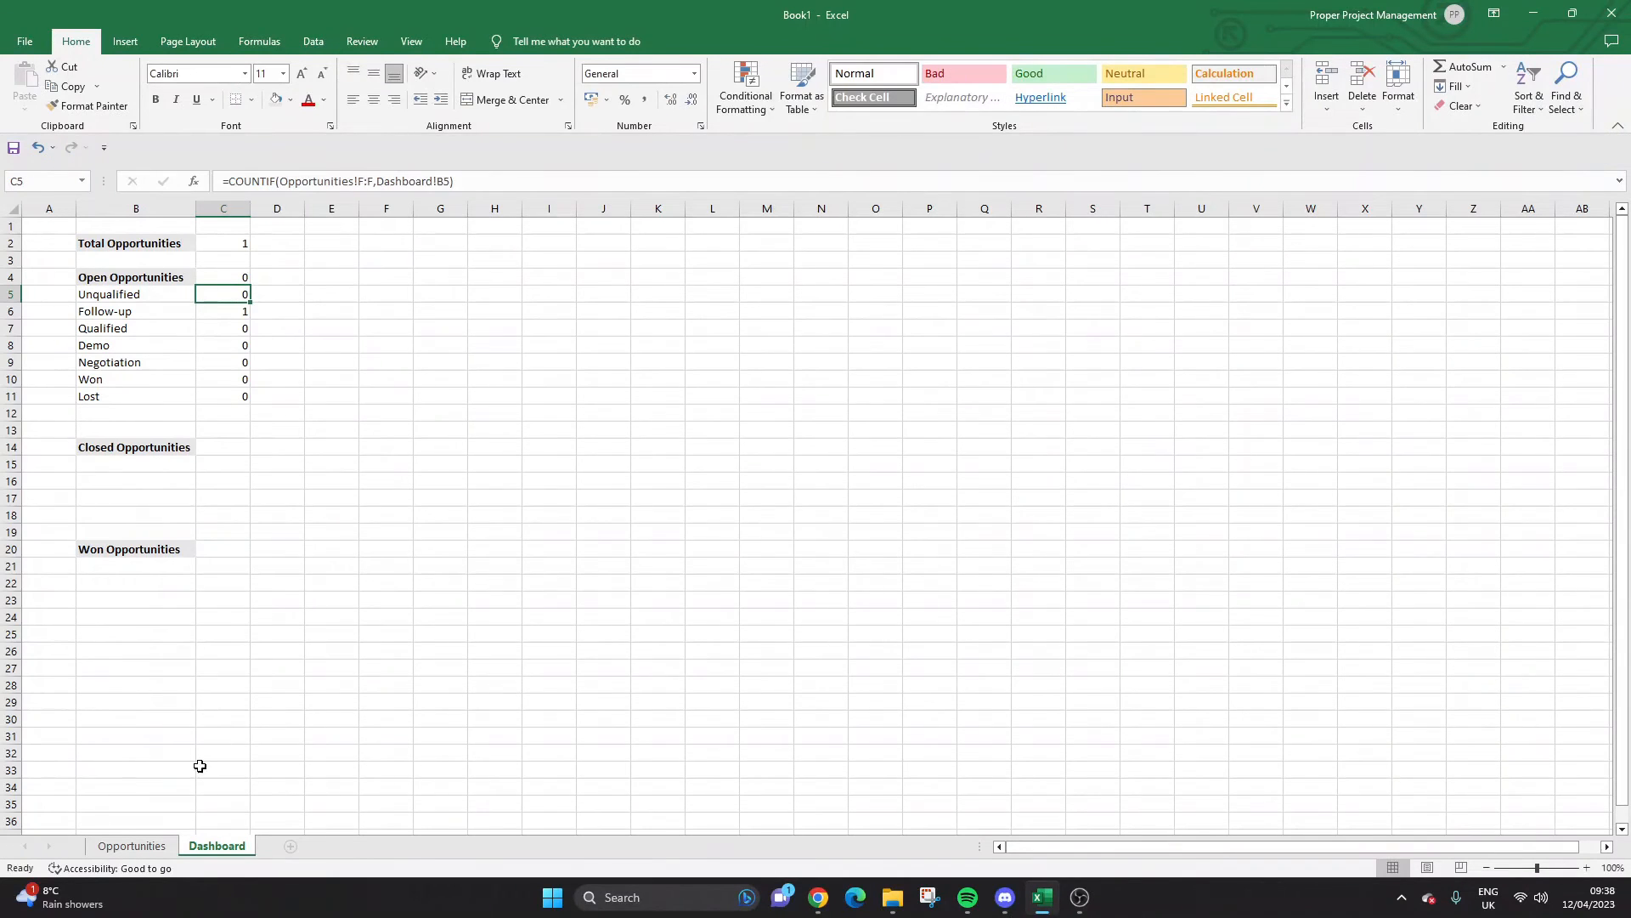
# Rebuild C4's arguments using the Opportunities status column and the "Open" criterion.
pyautogui.click(132, 845)
pyautogui.click(364, 296)
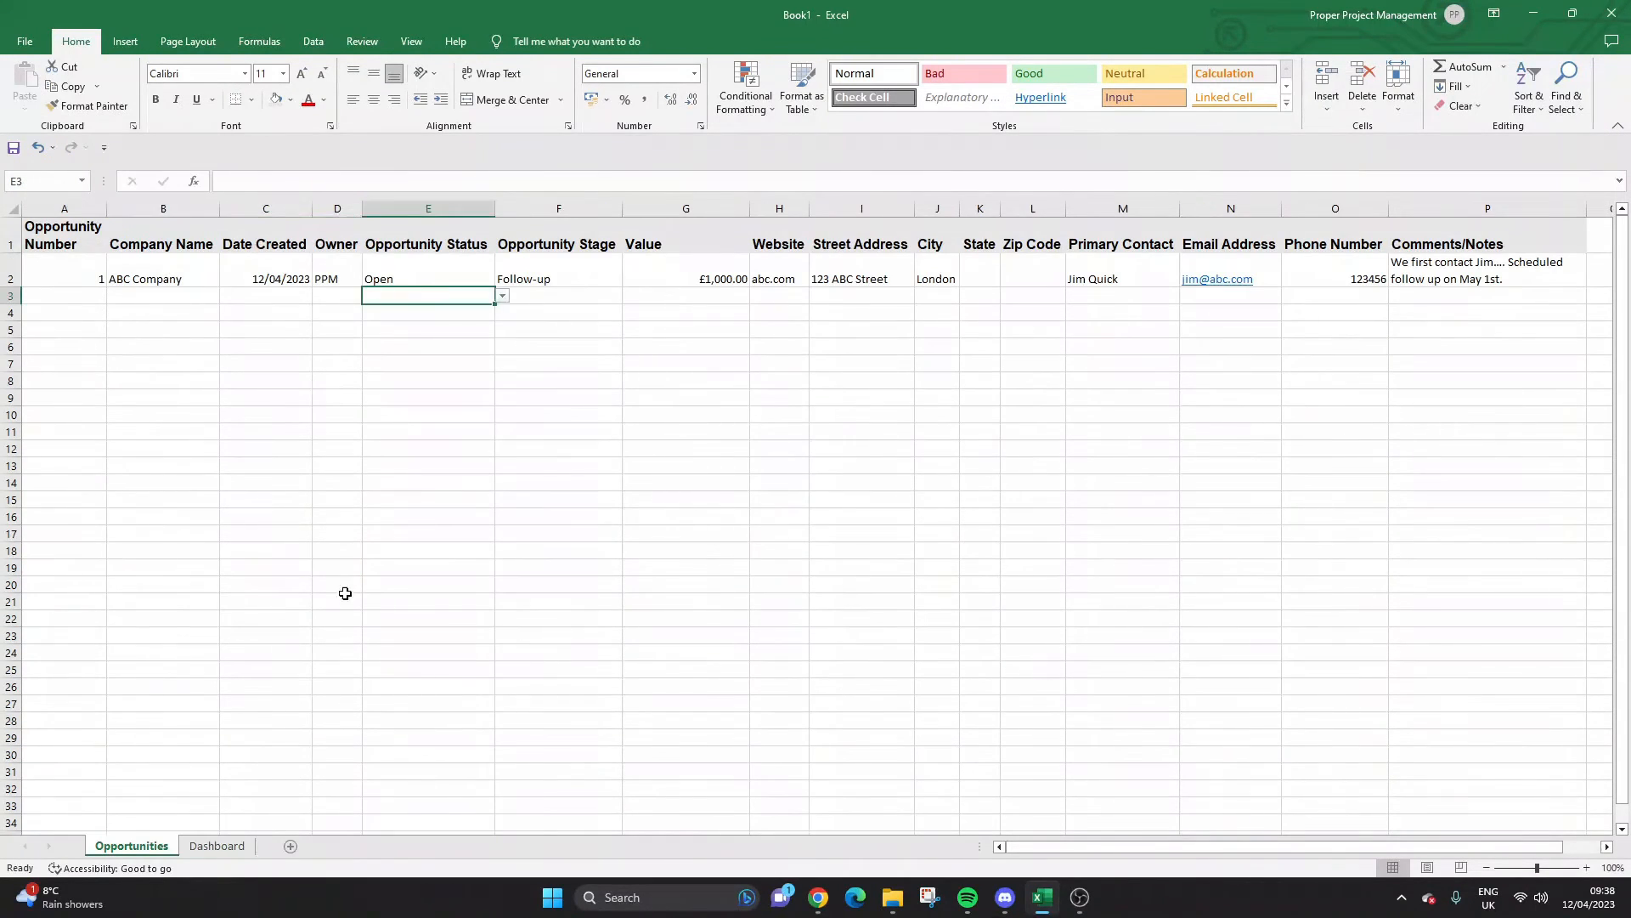
pyautogui.click(219, 845)
pyautogui.click(230, 276)
pyautogui.moveTo(424, 176); pyautogui.dragTo(270, 180)
pyautogui.press('BackSpace')
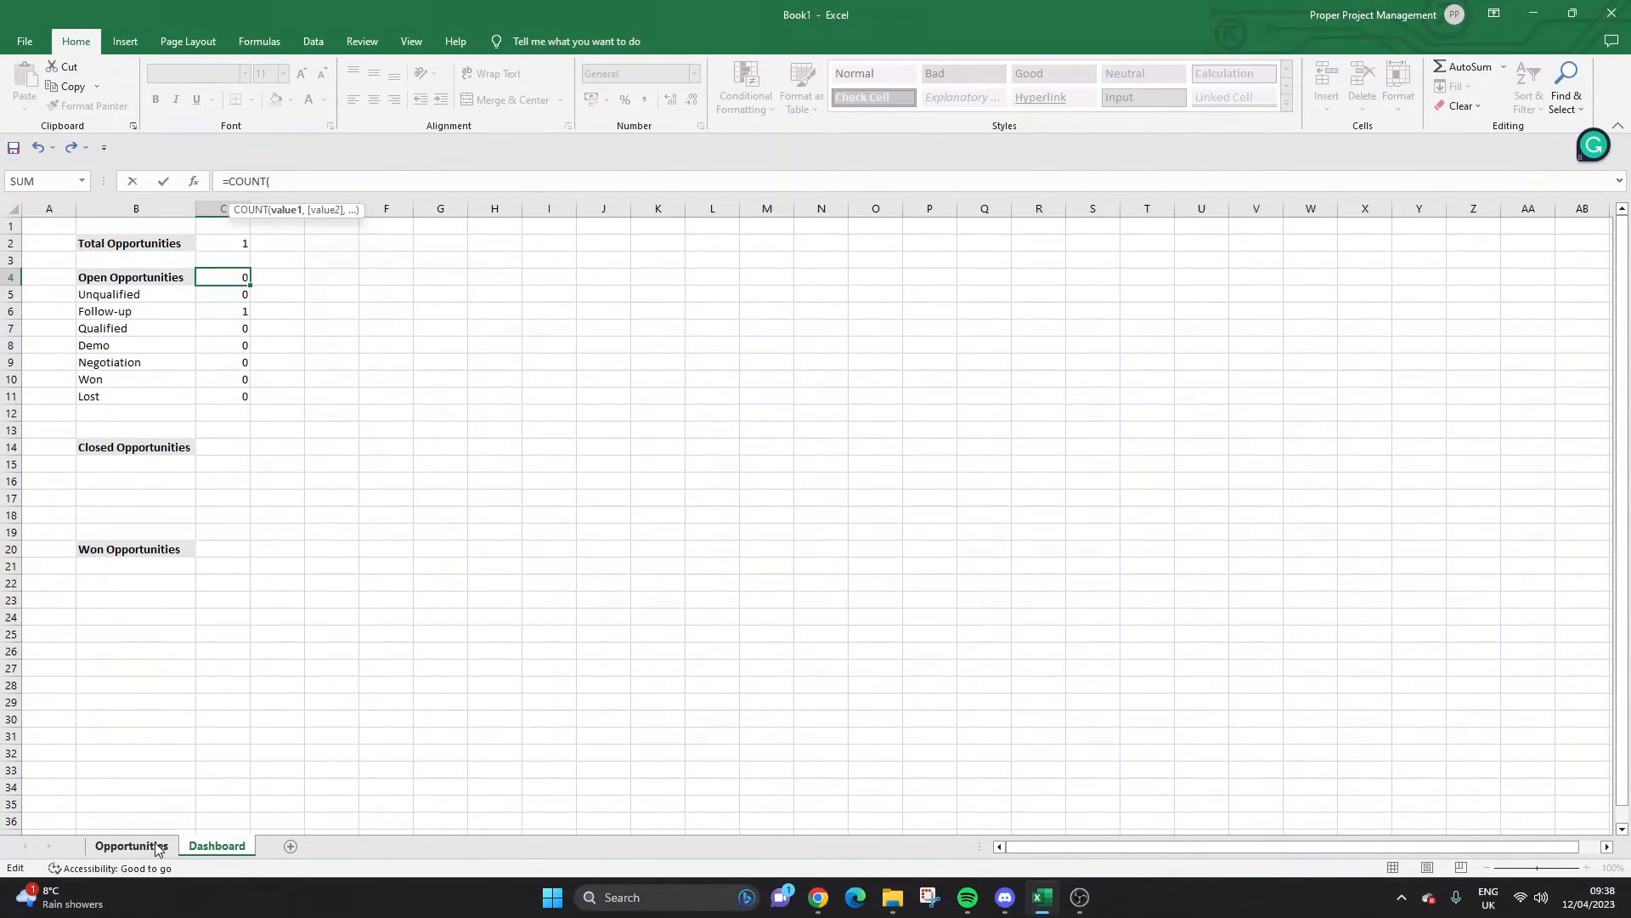
pyautogui.click(158, 845)
pyautogui.click(429, 208)
pyautogui.write(',')
pyautogui.click(183, 846)
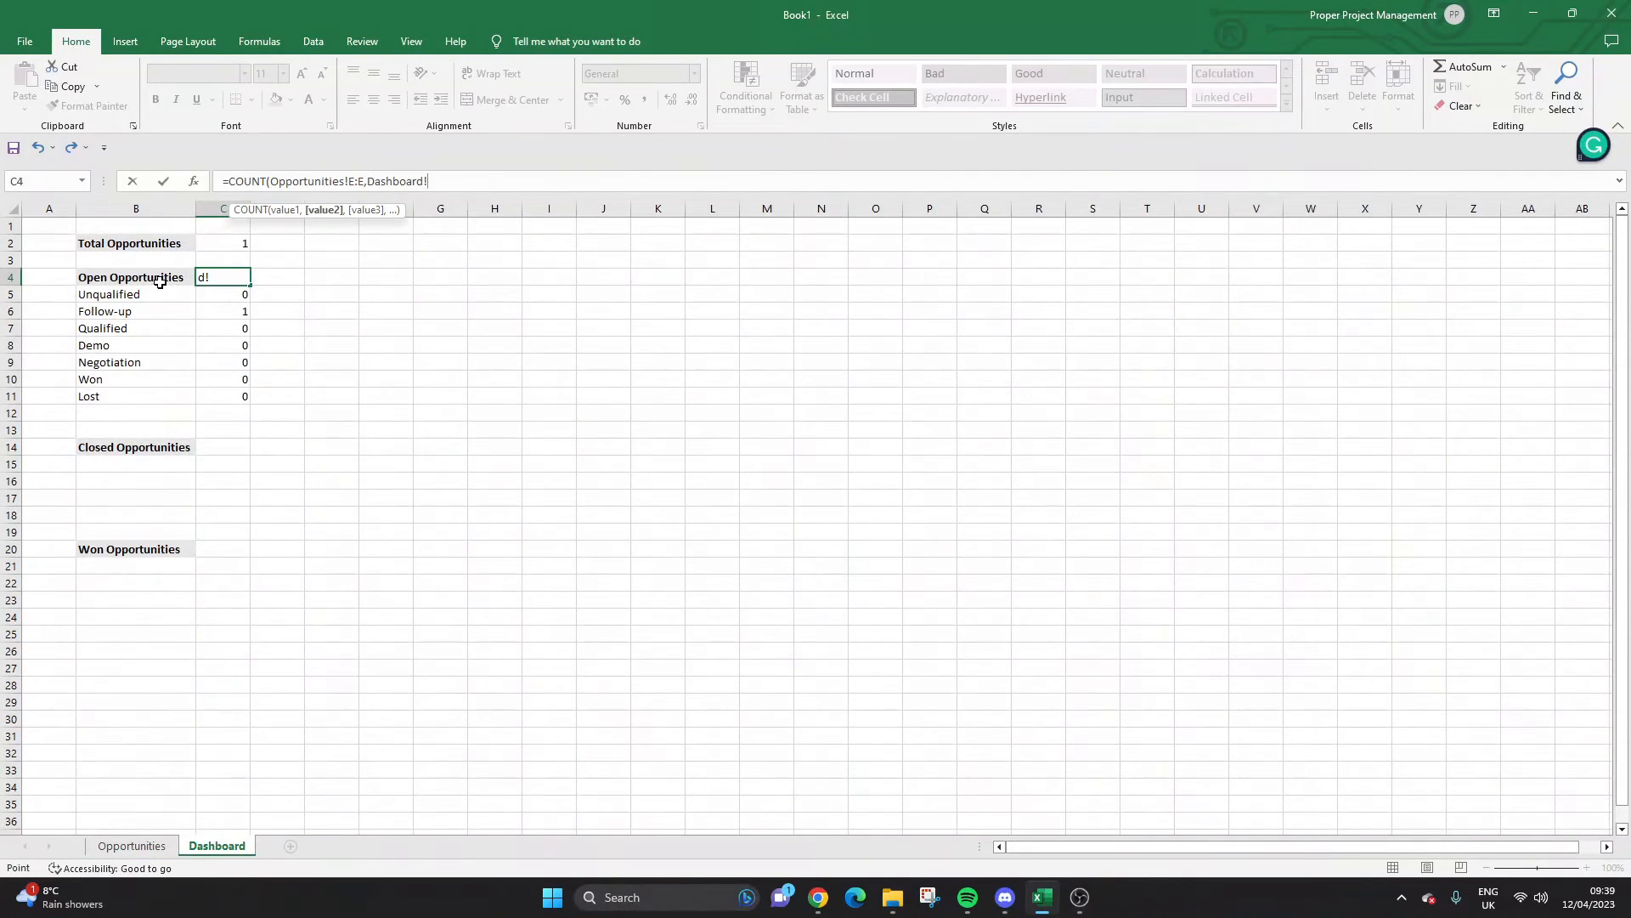
pyautogui.write(',"Open"')
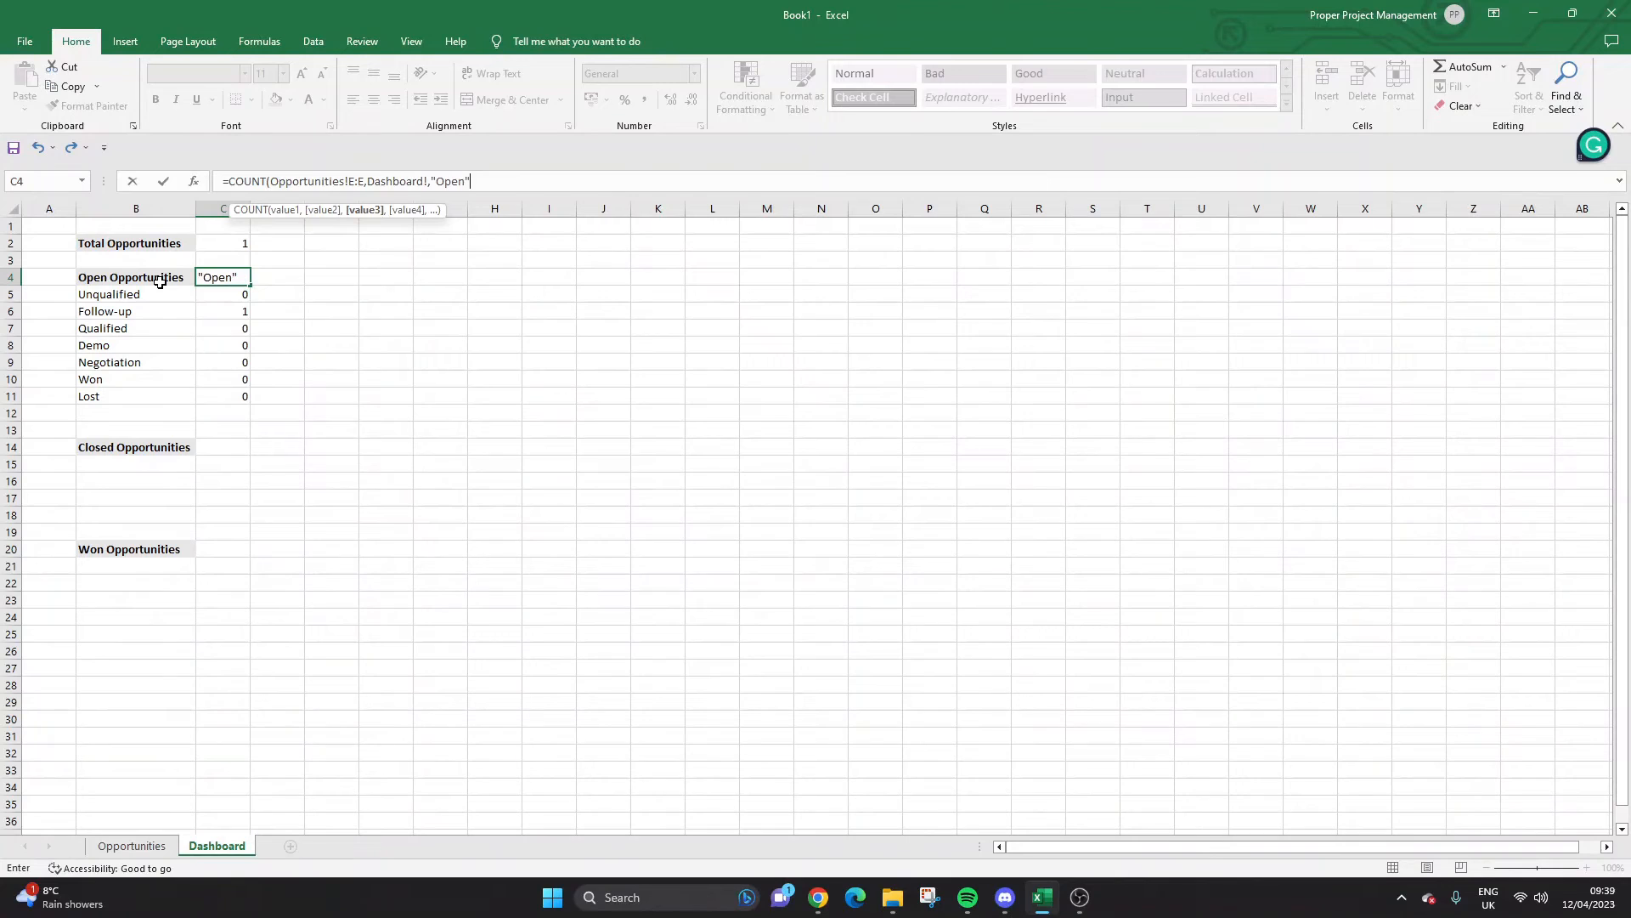
pyautogui.write(')')
pyautogui.press('Return')
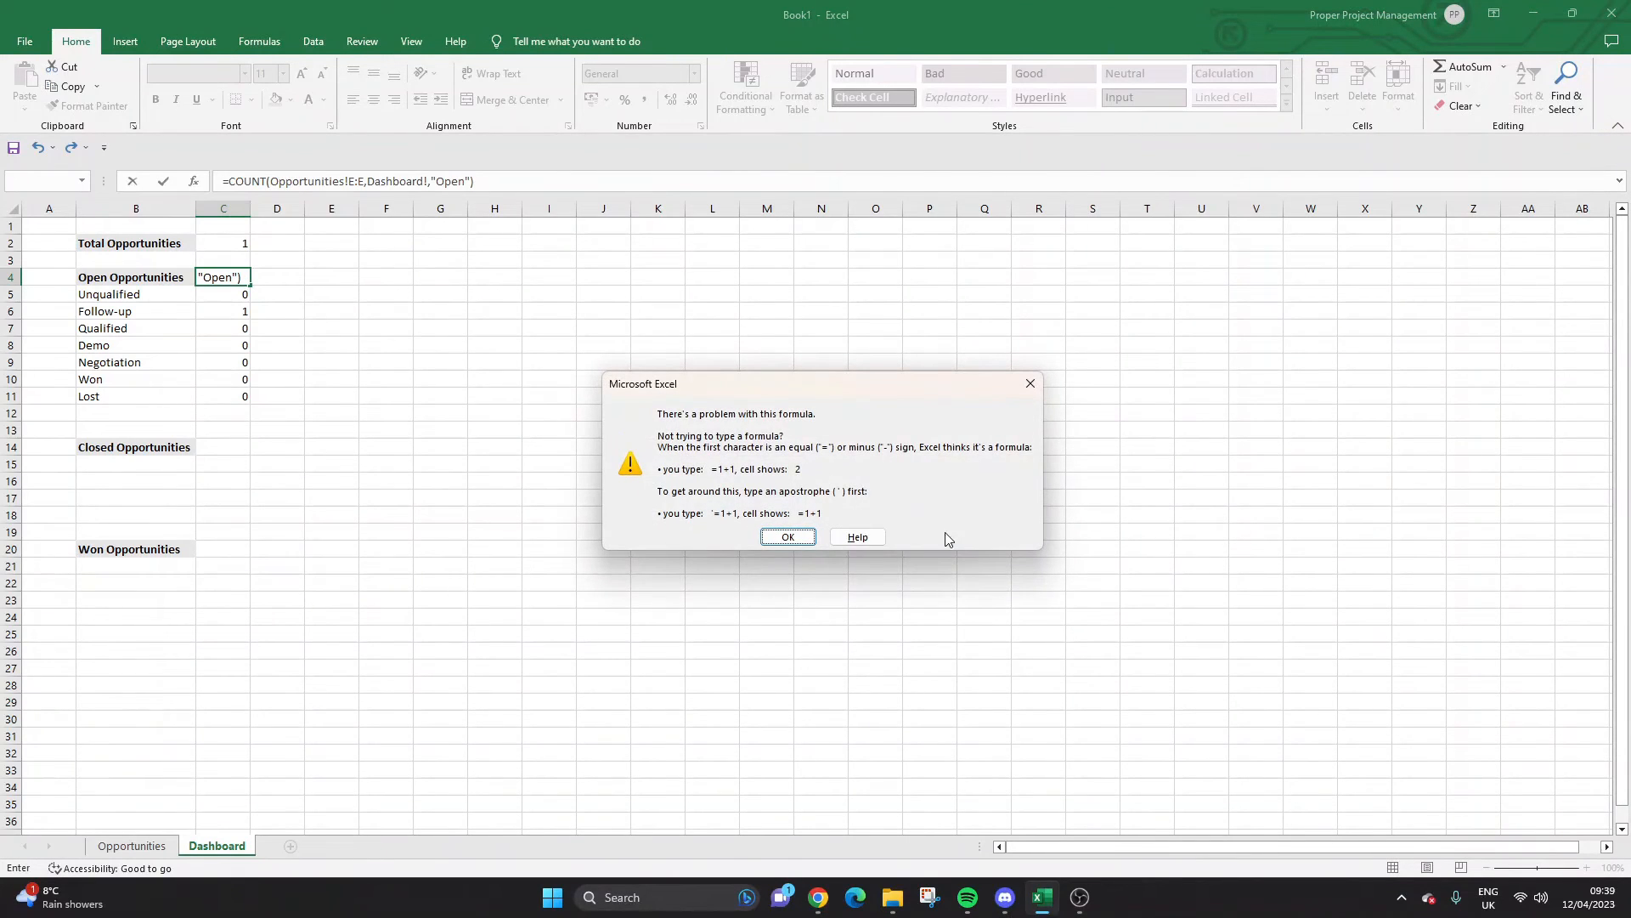
# Dismiss the formula errors and switch C4's function to COUNTIF.
pyautogui.click(807, 538)
pyautogui.click(431, 185)
pyautogui.press('Return')
pyautogui.click(1028, 384)
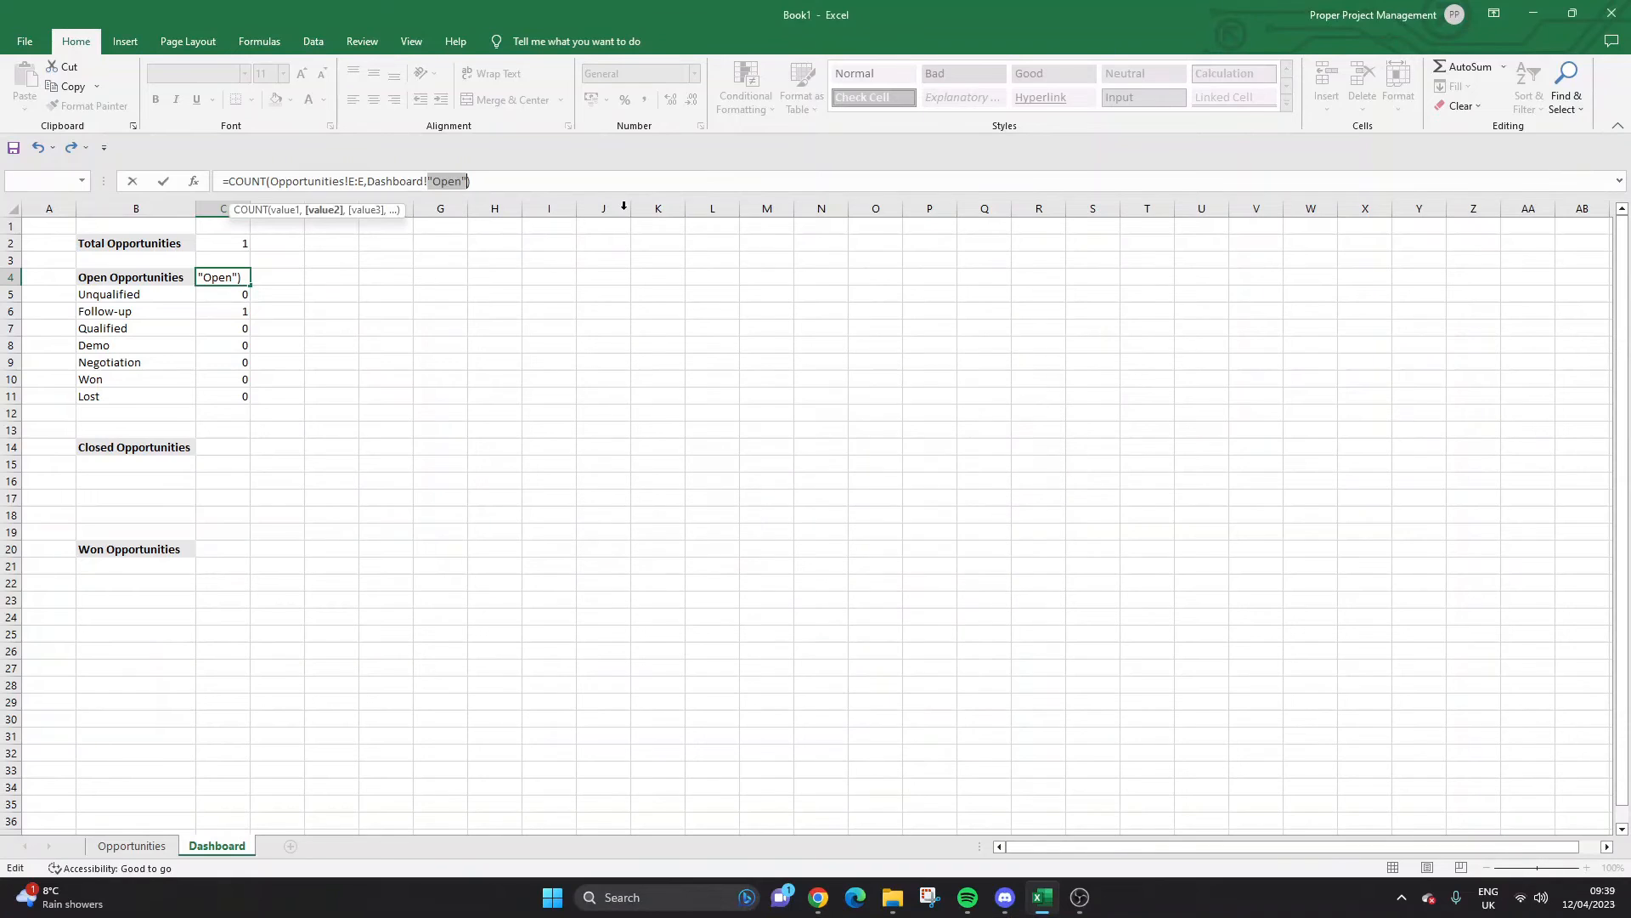
pyautogui.moveTo(466, 181); pyautogui.dragTo(284, 180)
pyautogui.press('BackSpace')
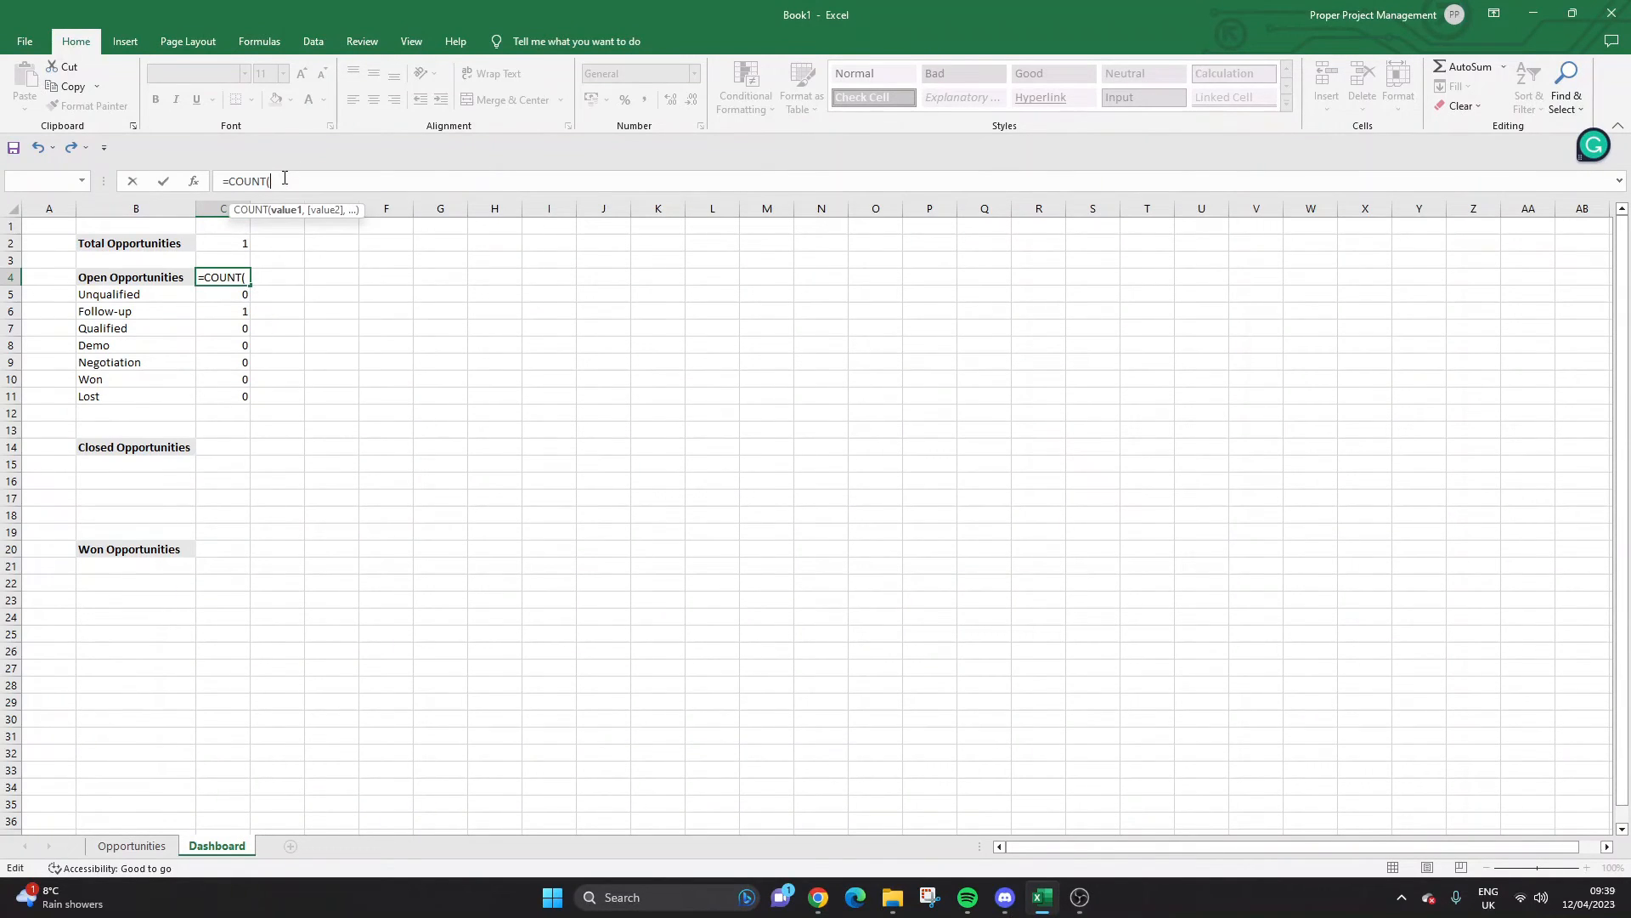
pyautogui.press('BackSpace')
pyautogui.write('IF(')
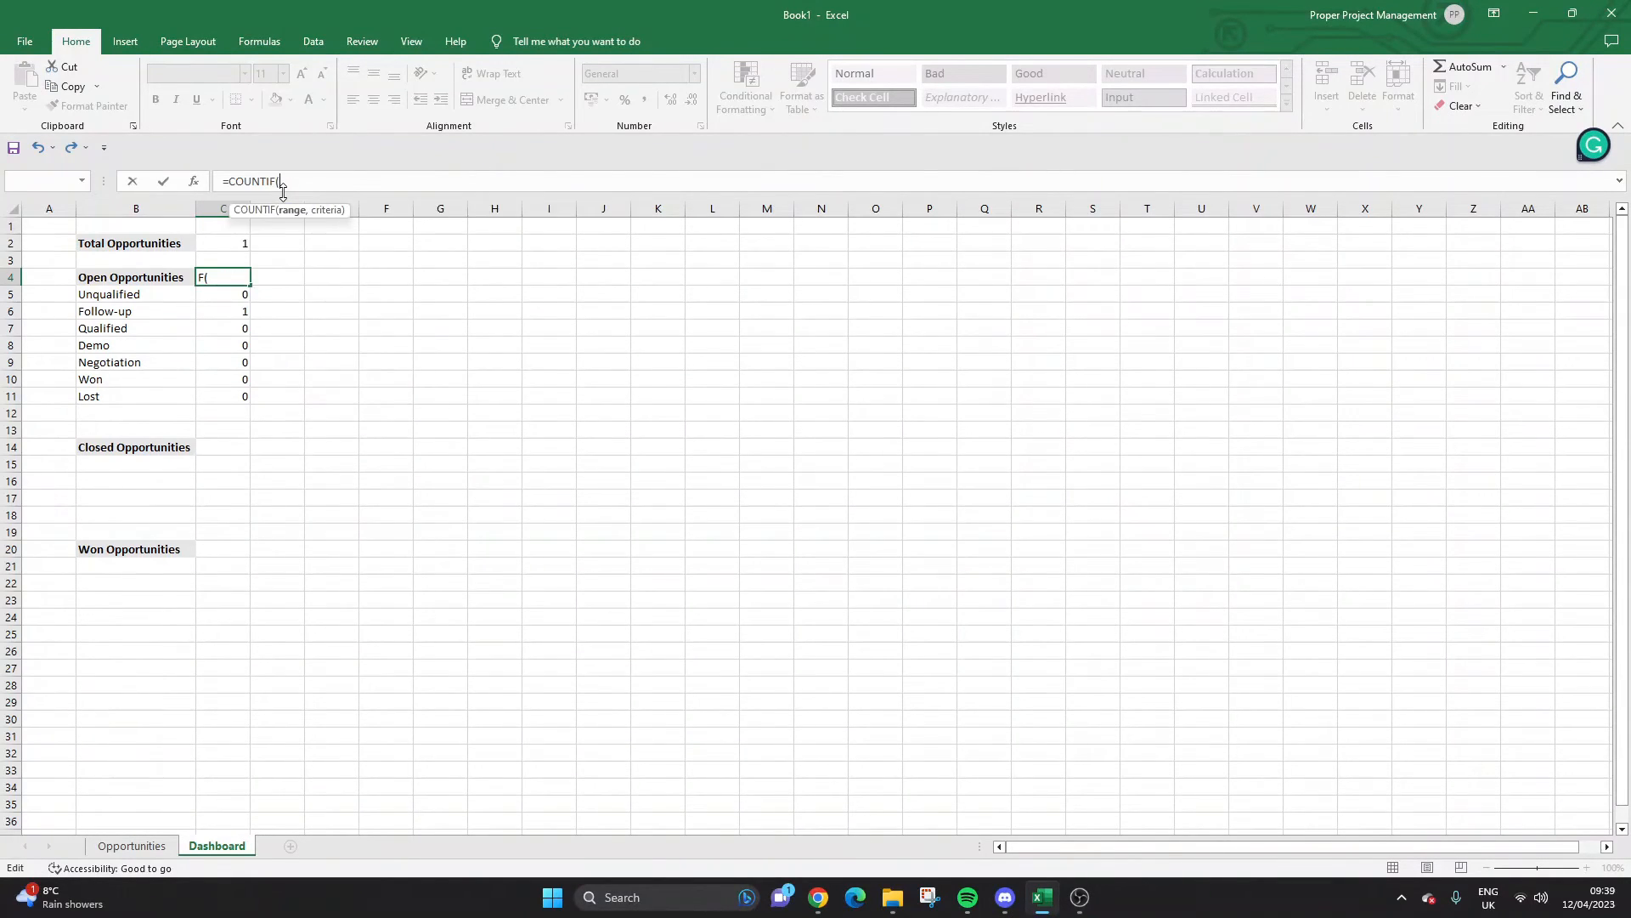
# Complete C4 as =COUNTIF(Opportunities!E:E,"open"), now showing 1.
pyautogui.click(158, 848)
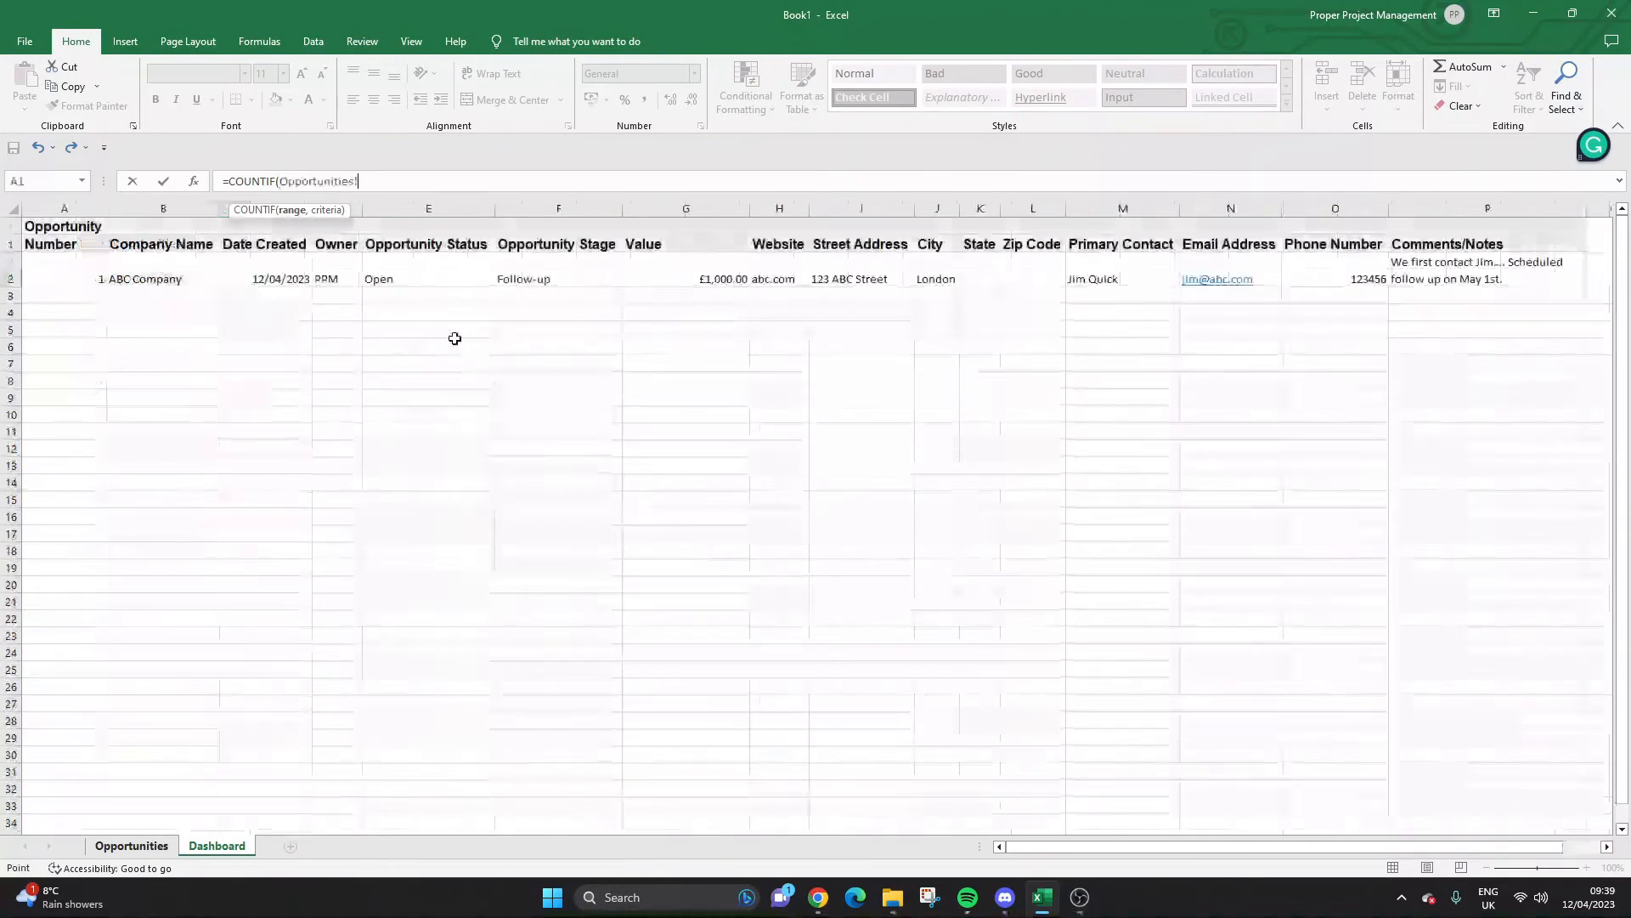
pyautogui.click(403, 207)
pyautogui.write('"')
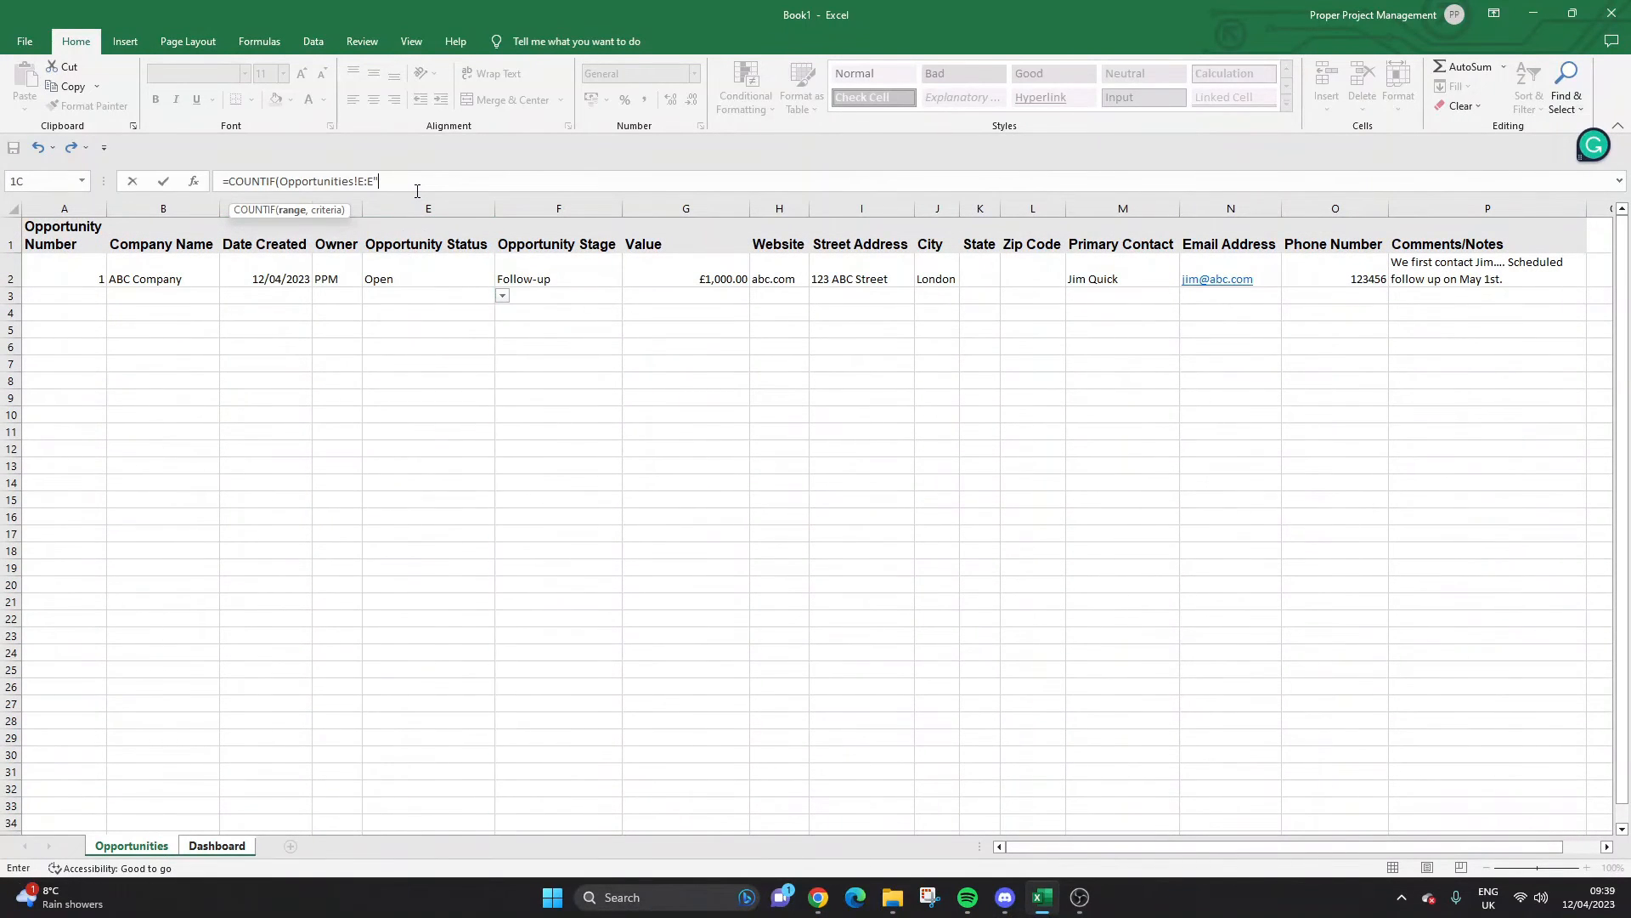
pyautogui.press('BackSpace')
pyautogui.write(',"open"')
pyautogui.press('Return')
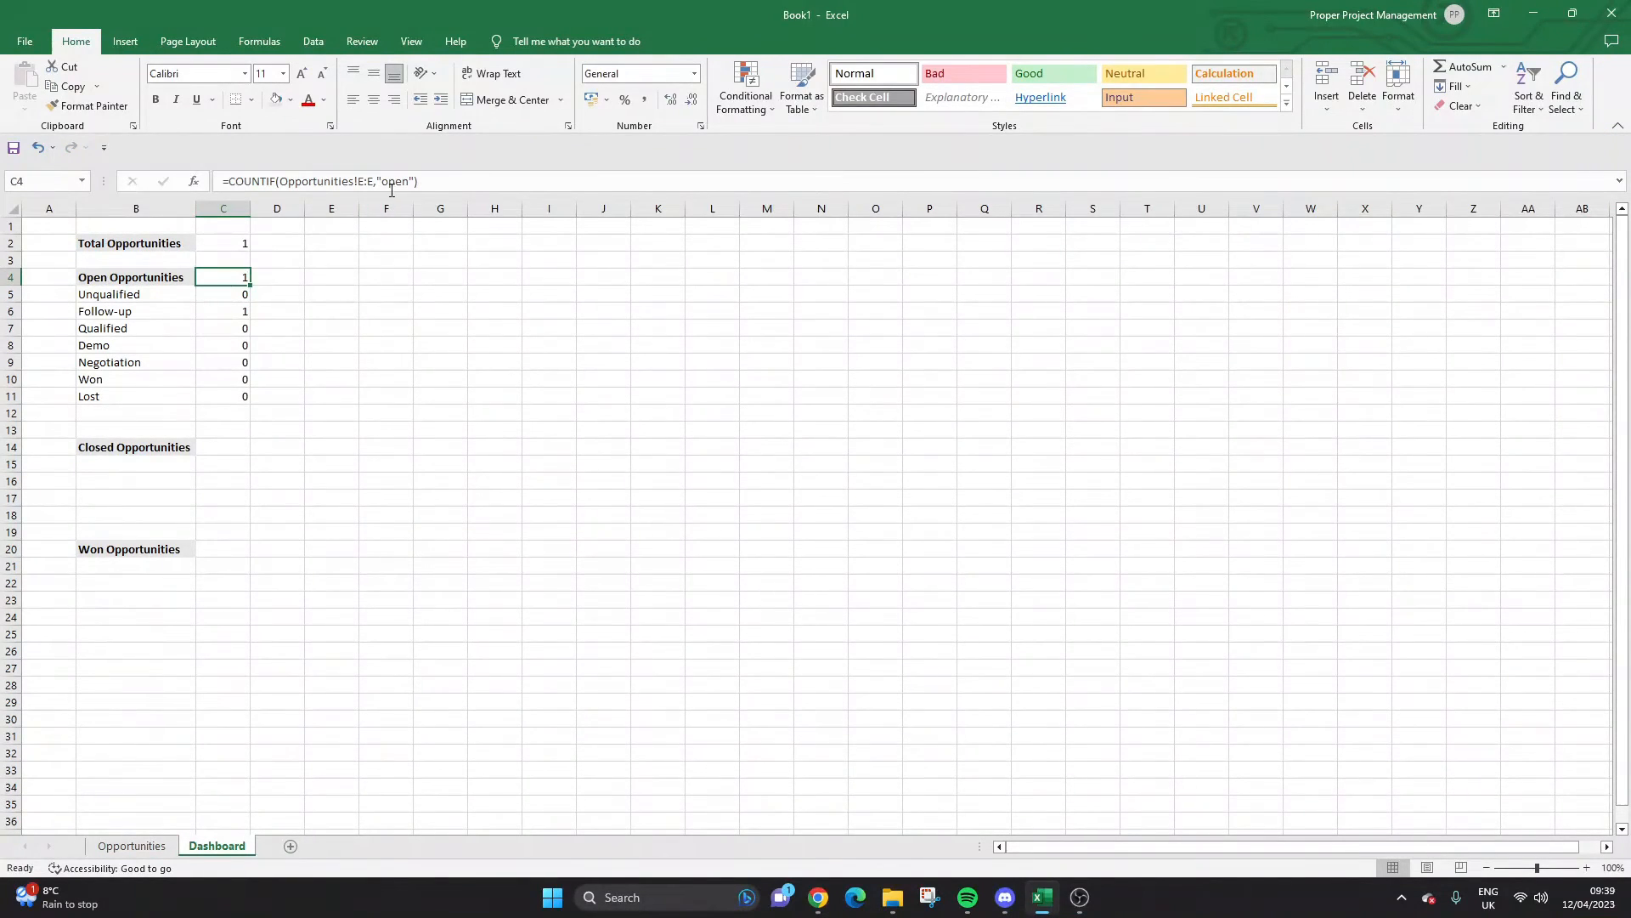
pyautogui.click(389, 182)
pyautogui.press('Escape')
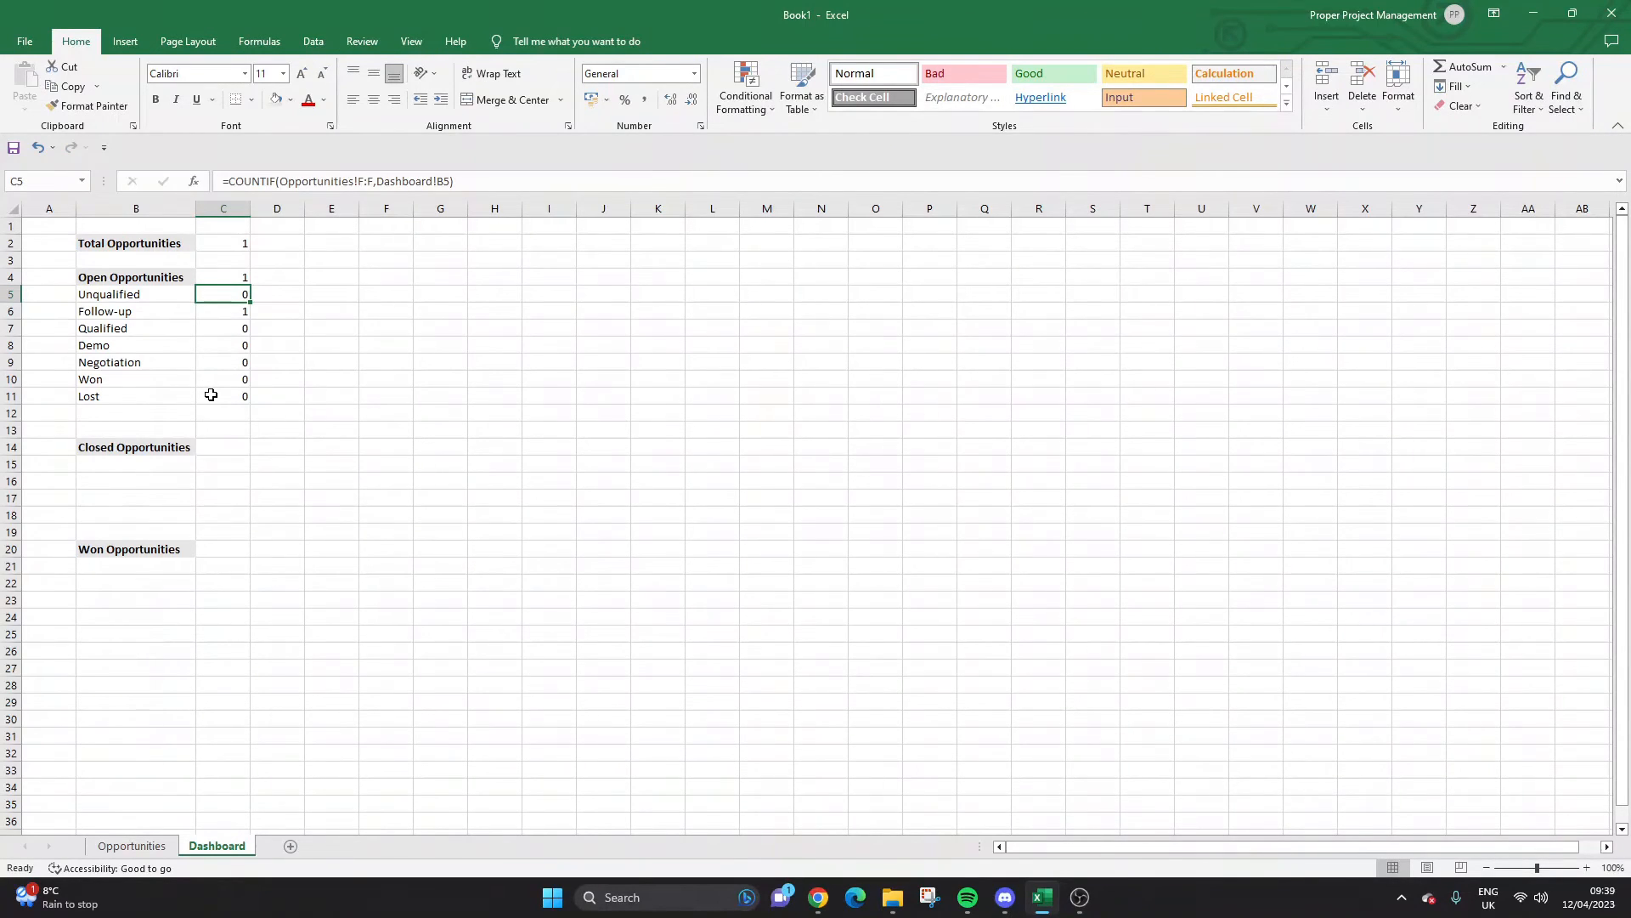
# Label B12 'Revenue in Open Opportunities' and widen column B to fit it.
pyautogui.click(109, 411)
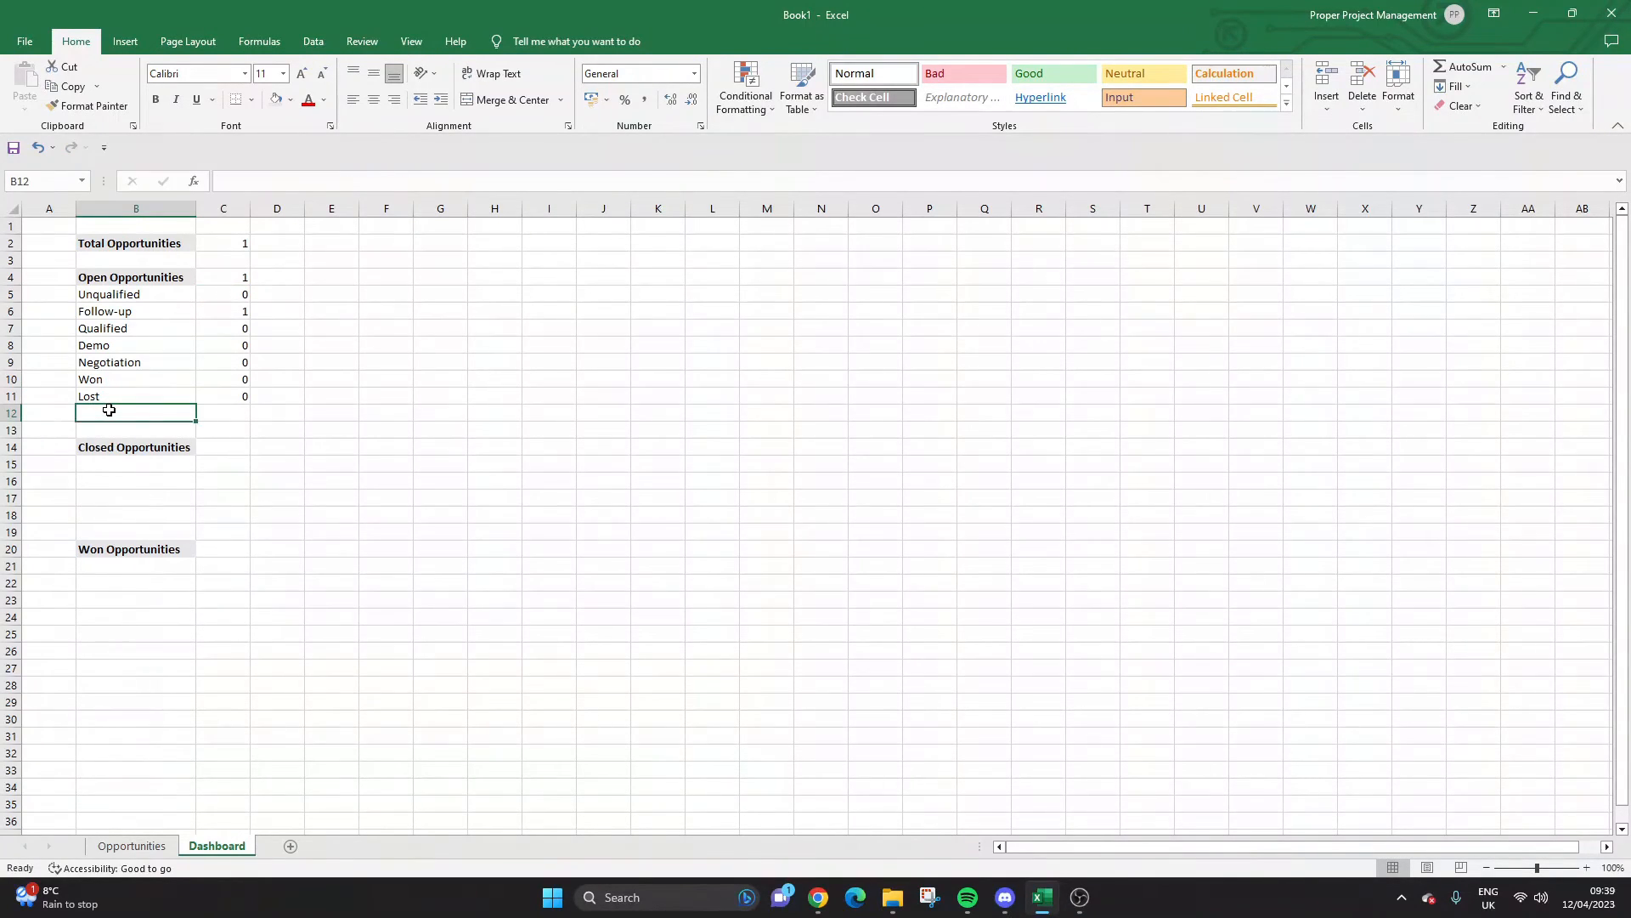
pyautogui.write('Potentia')
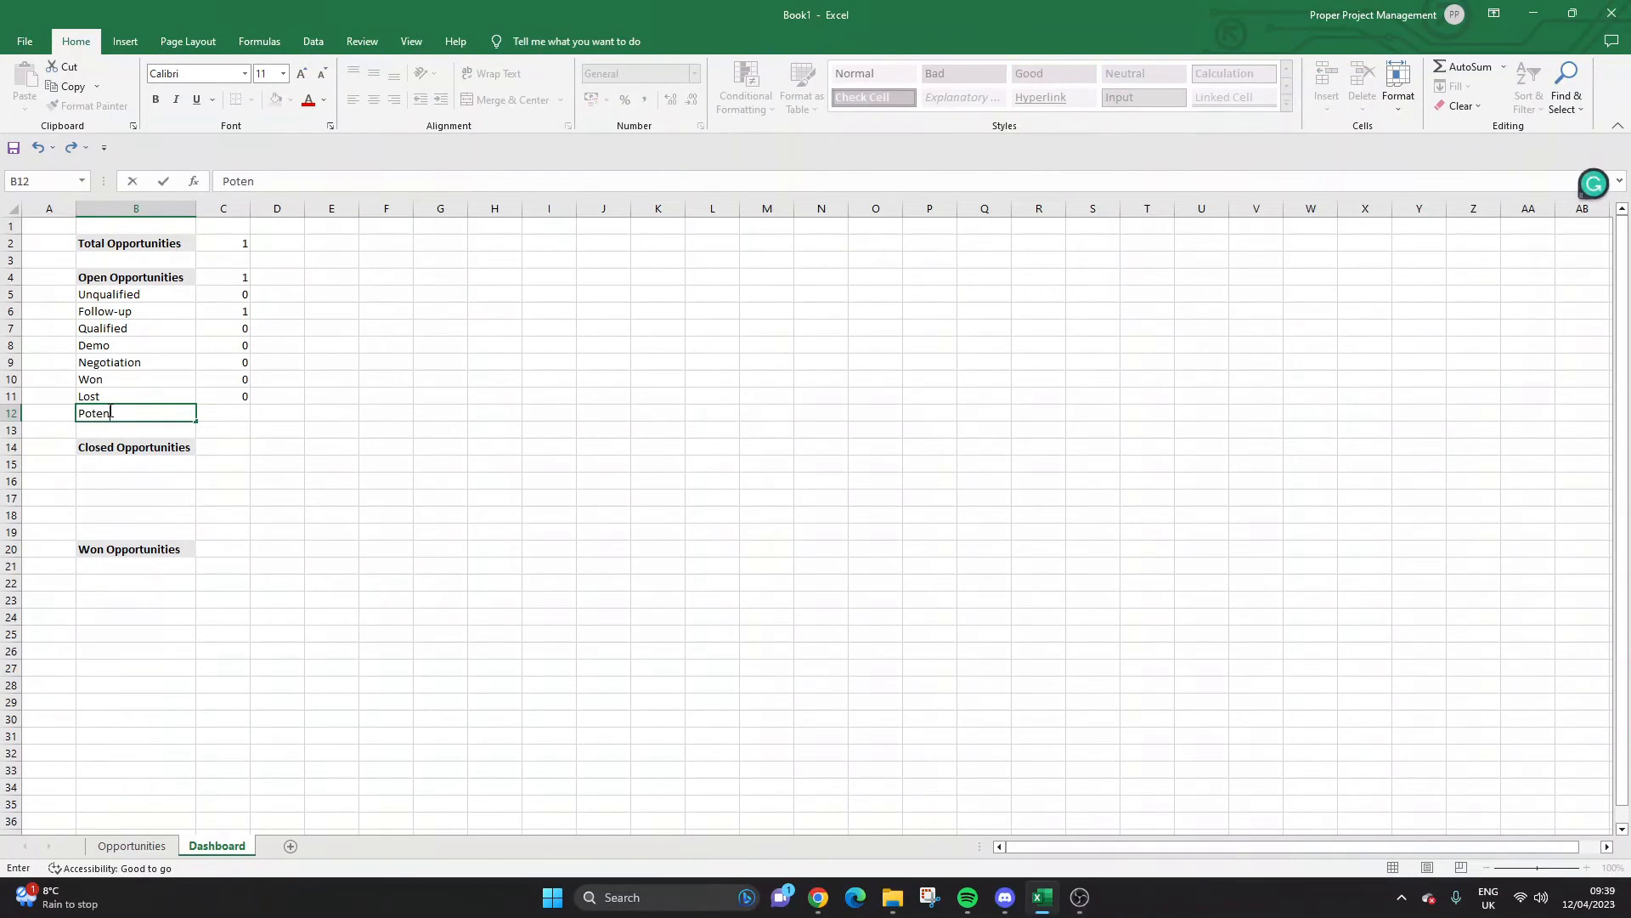
pyautogui.press('BackSpace')
pyautogui.press('BackSpace')
pyautogui.press('BackSpace')
pyautogui.press('BackSpace')
pyautogui.press('BackSpace')
pyautogui.press('BackSpace')
pyautogui.write('Re ven')
pyautogui.write('venye')
pyautogui.write('ue in ')
pyautogui.write('Open Opp')
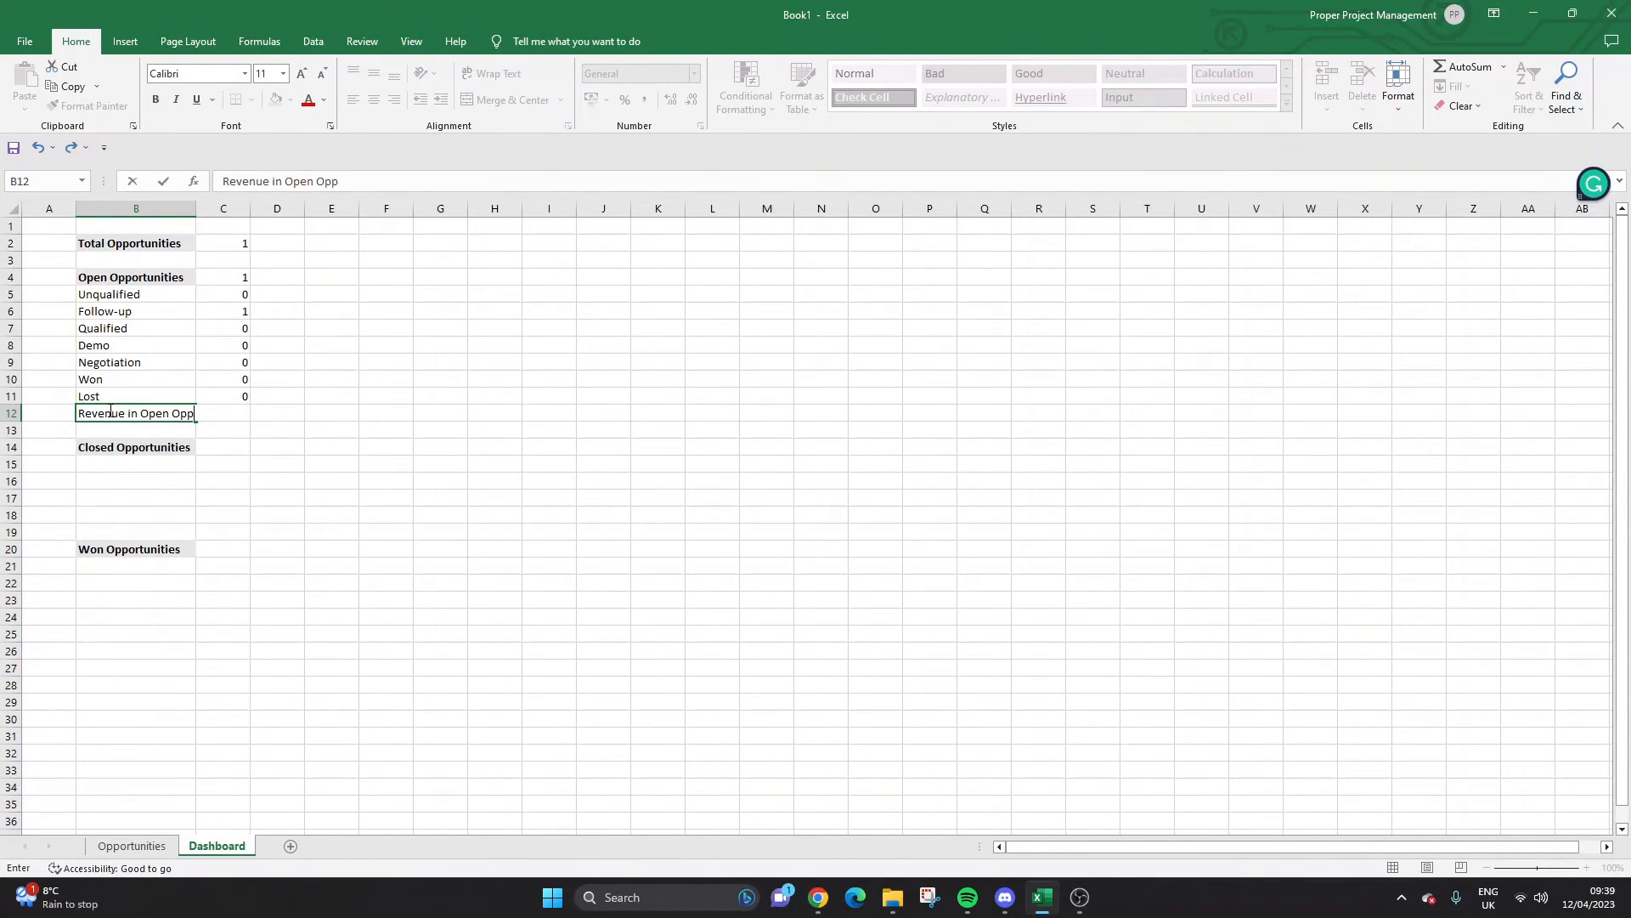
pyautogui.write('ortunities')
pyautogui.press('Return')
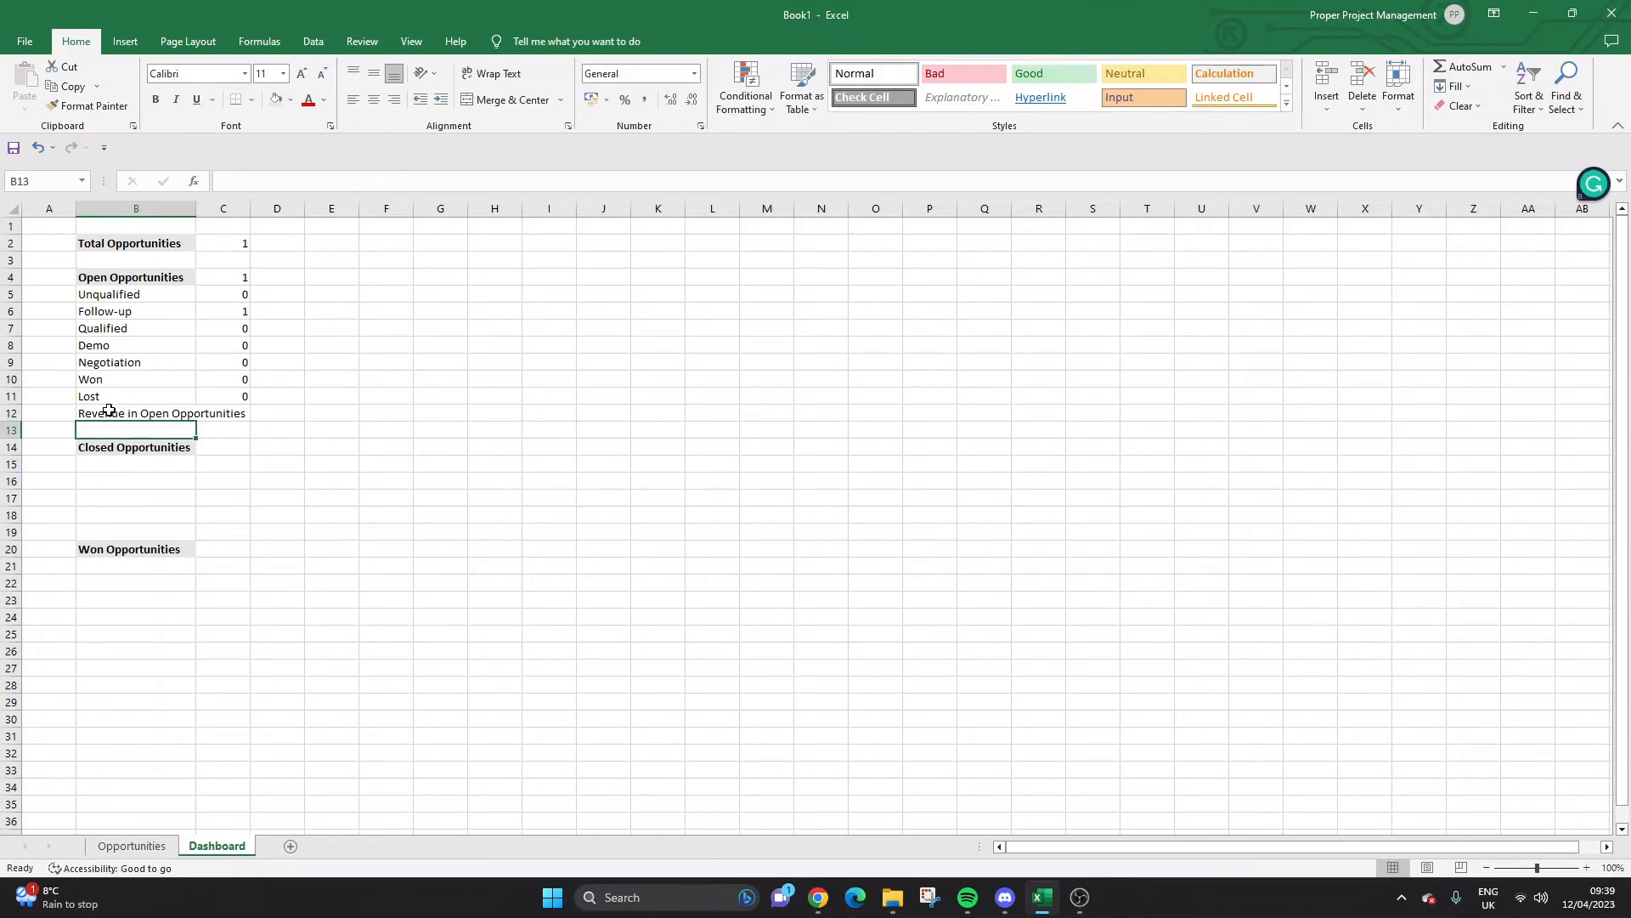
pyautogui.moveTo(196, 207); pyautogui.dragTo(277, 204)
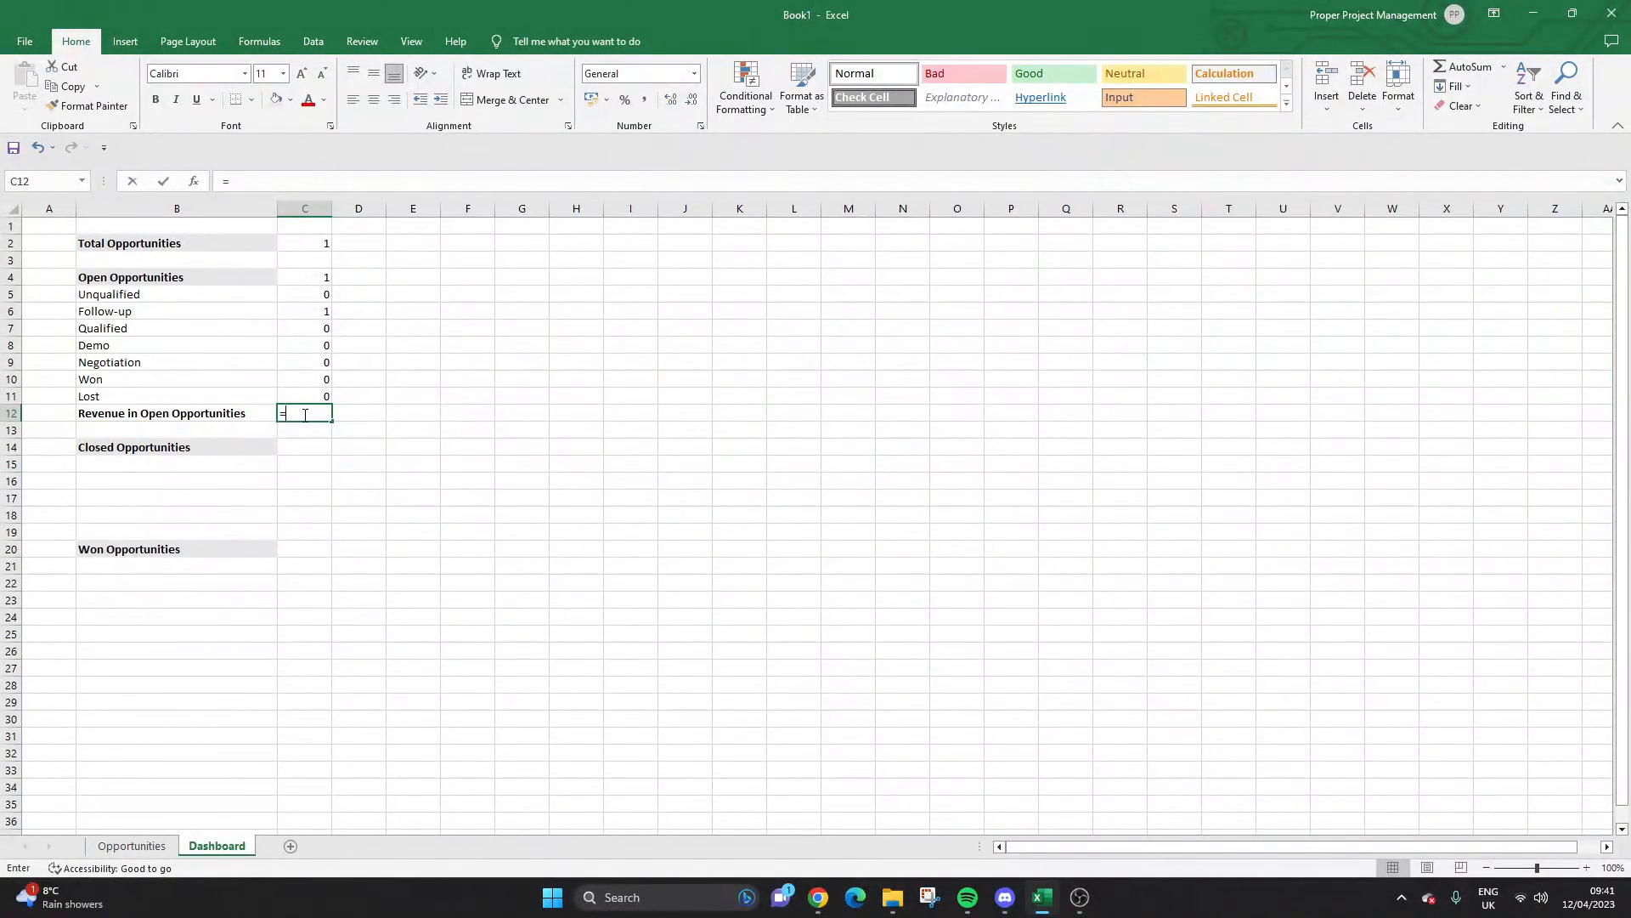
# Enter a SUMIF in C12 totalling Opportunities Values where status is "Open".
pyautogui.write('=Sumif(')
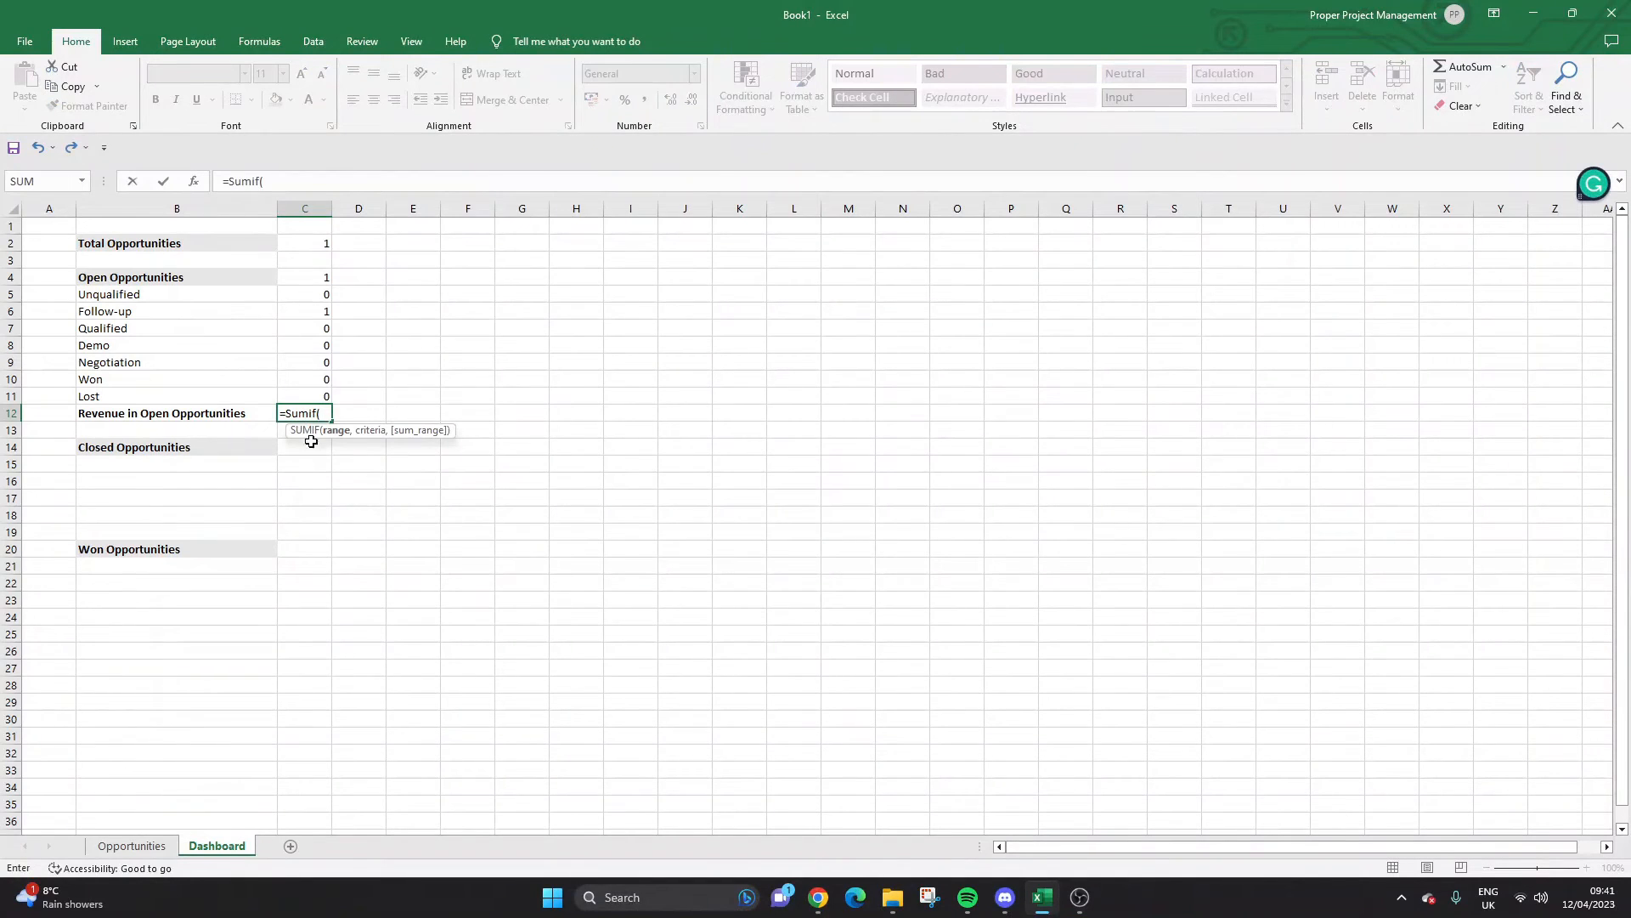
pyautogui.click(132, 845)
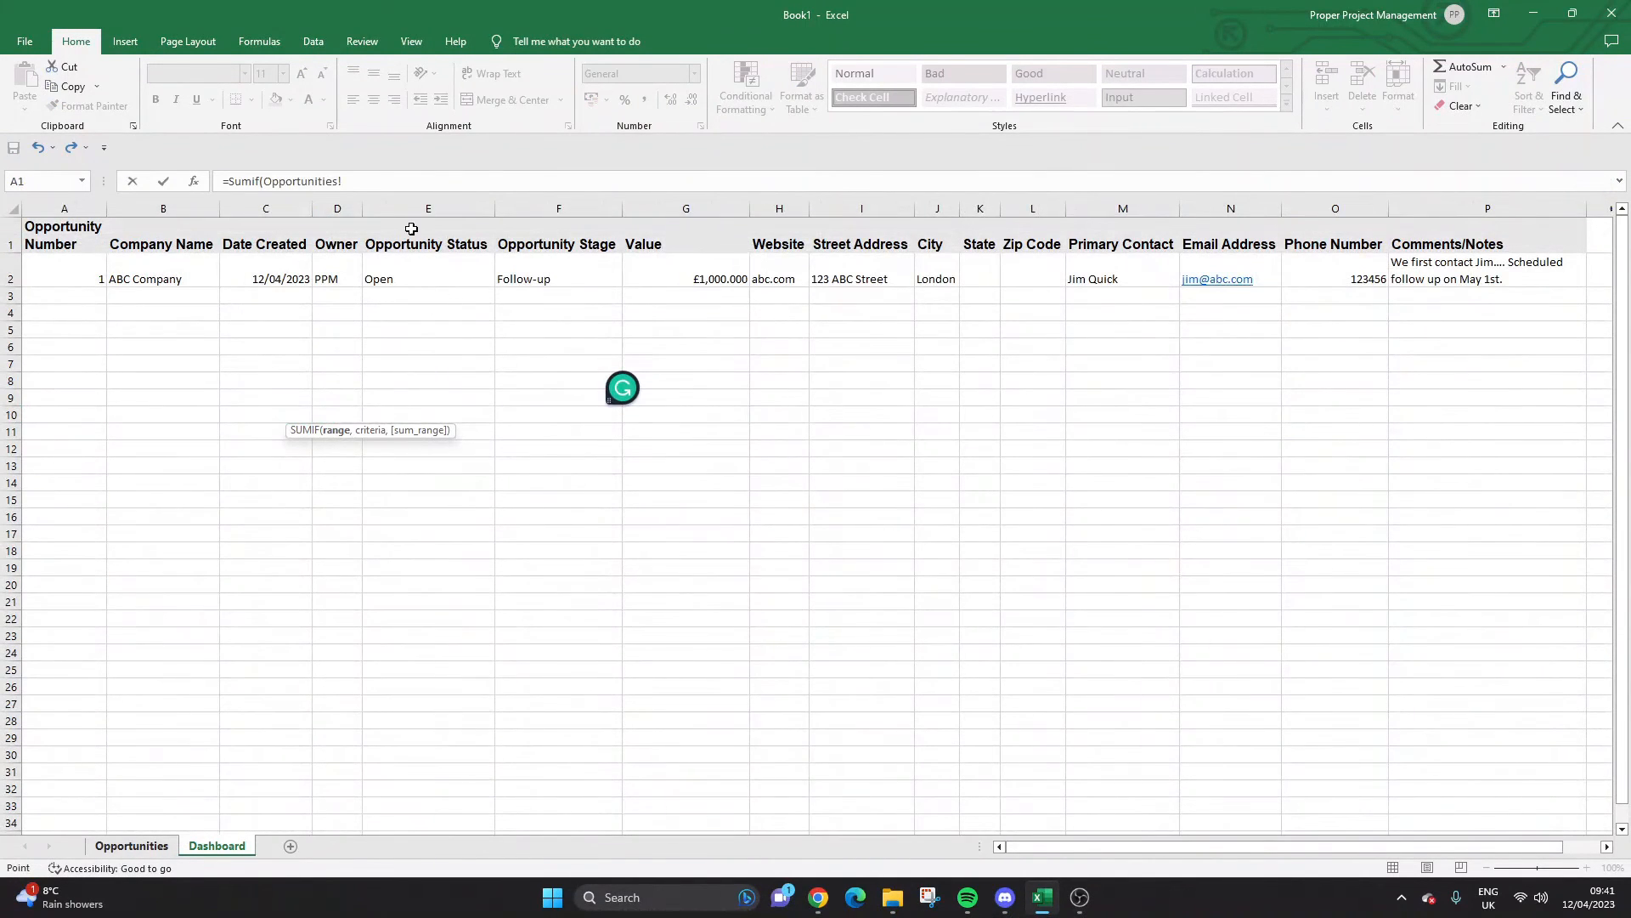
pyautogui.click(416, 206)
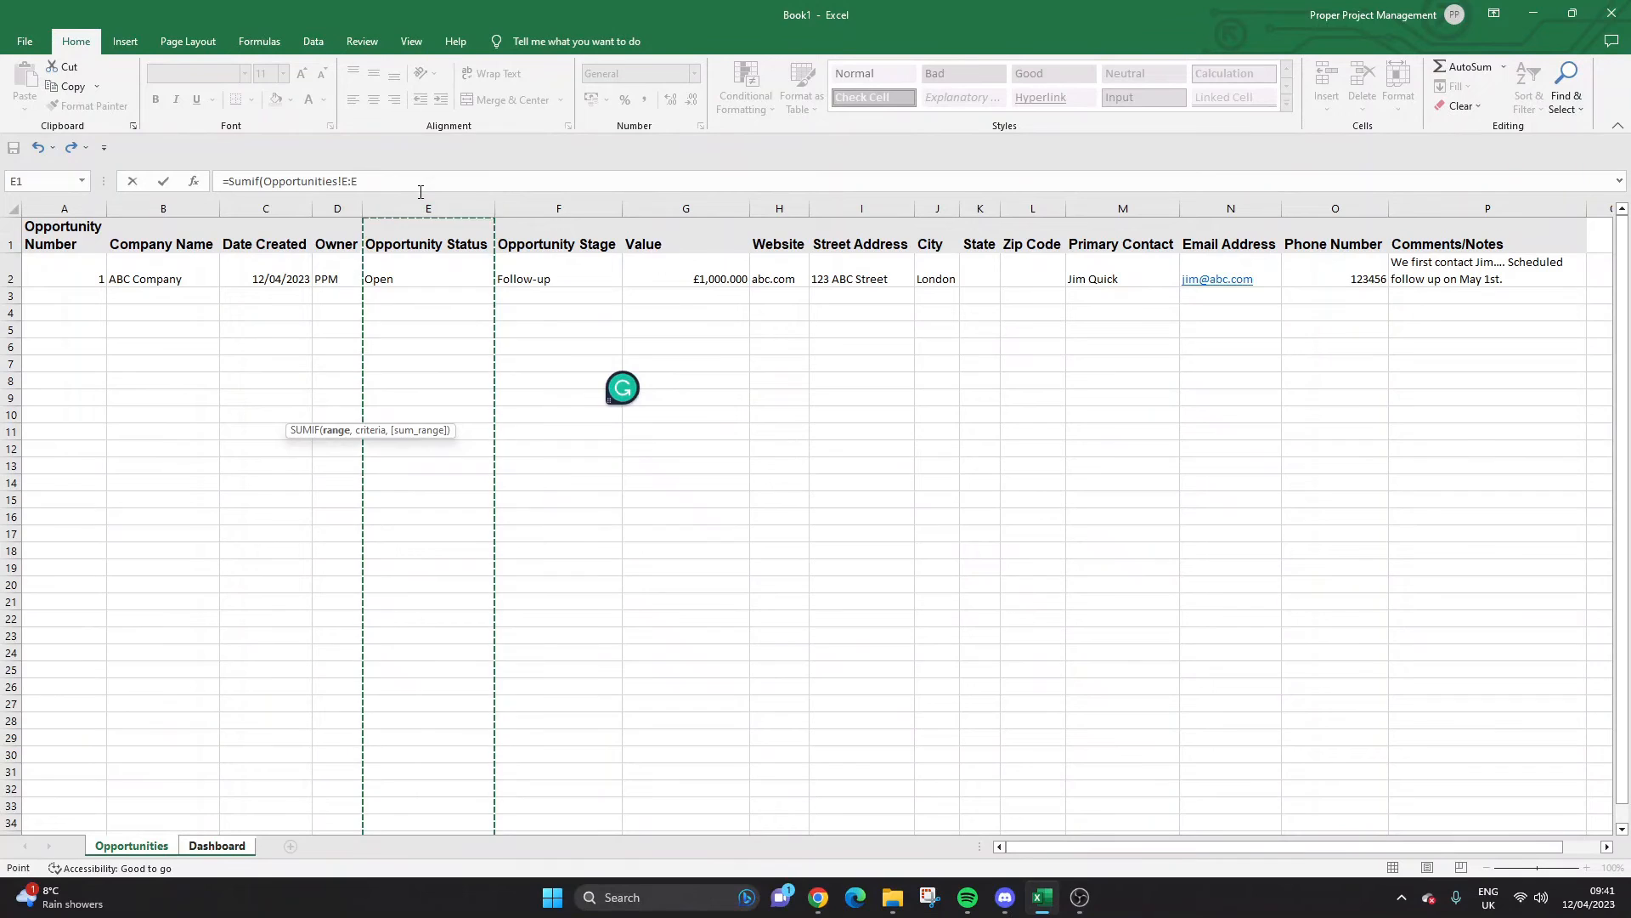
pyautogui.write(',"Op')
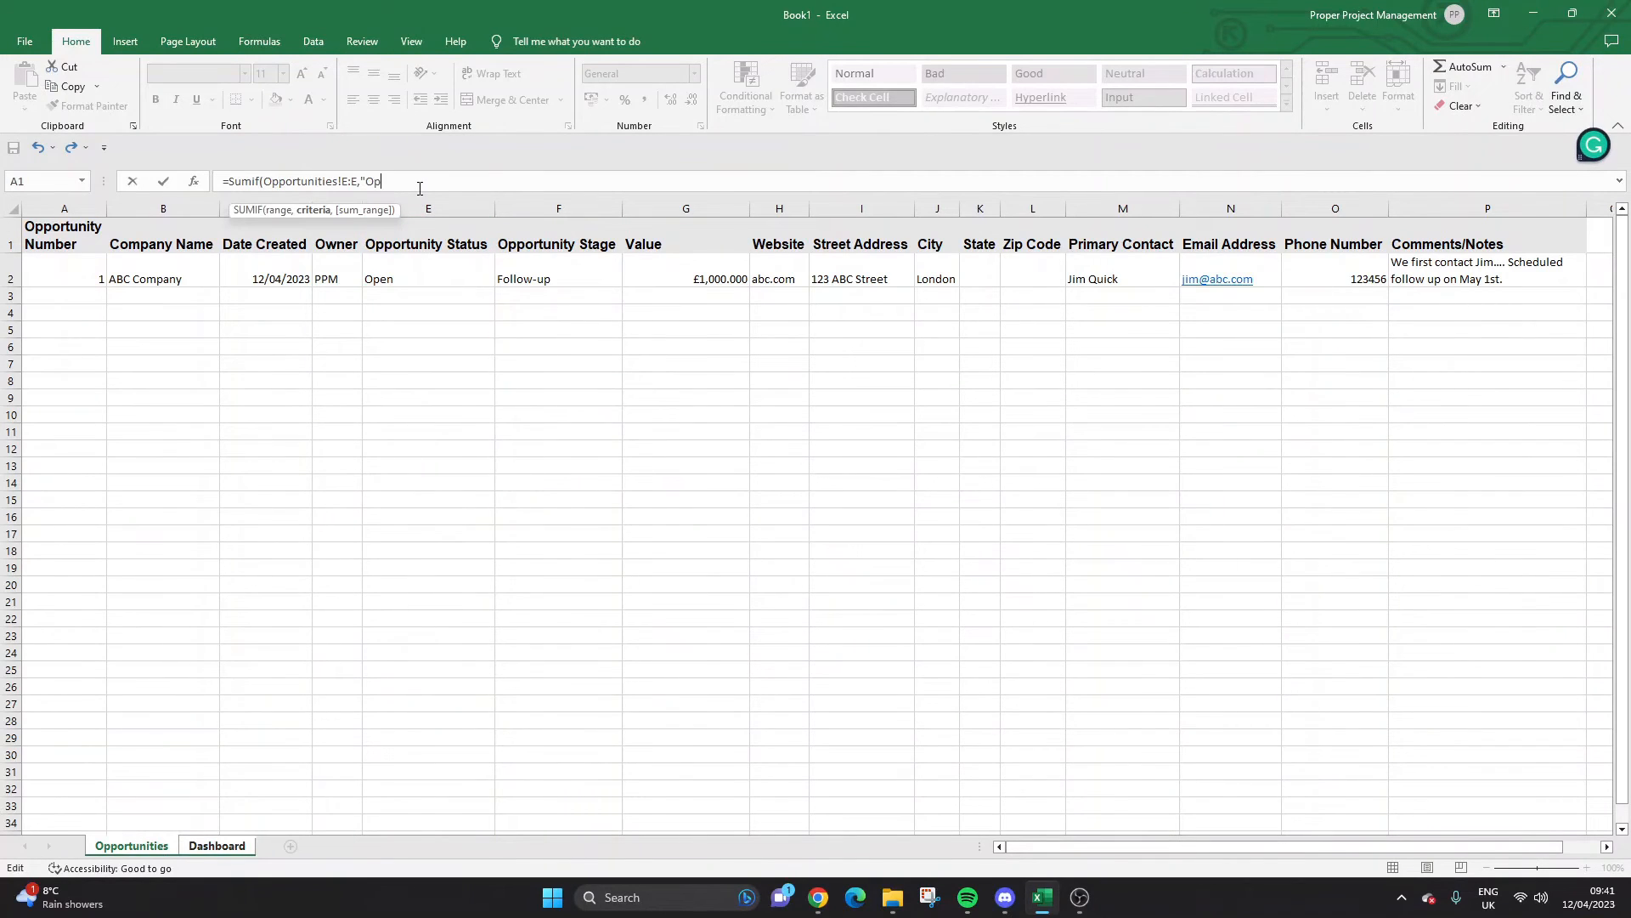
pyautogui.write('en",')
pyautogui.click(680, 207)
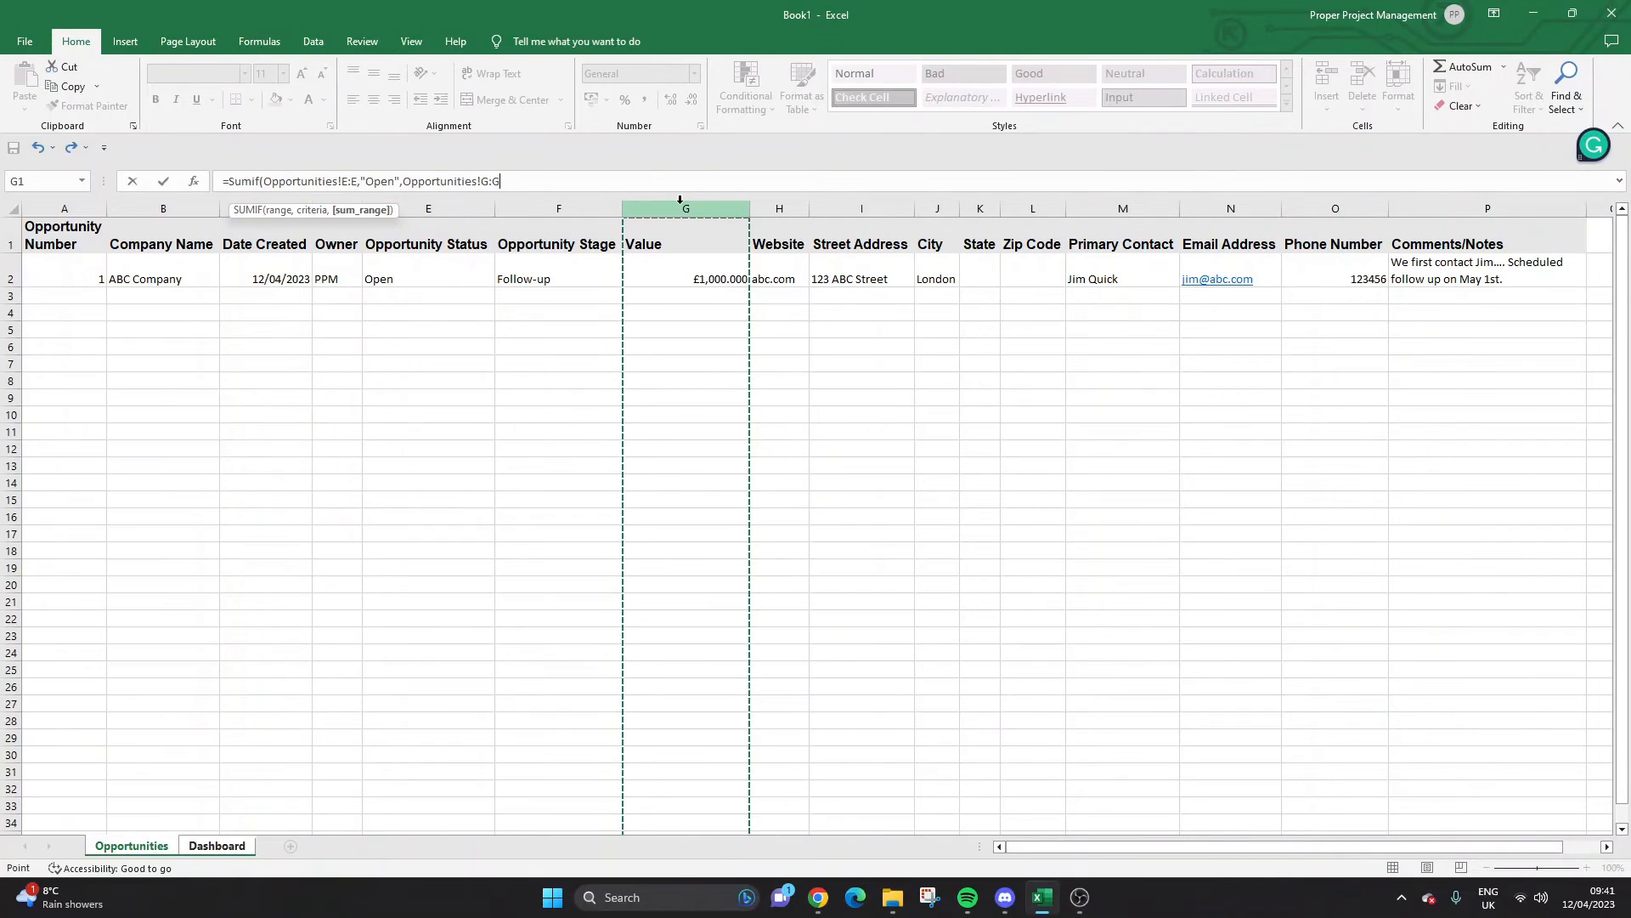
pyautogui.press('Return')
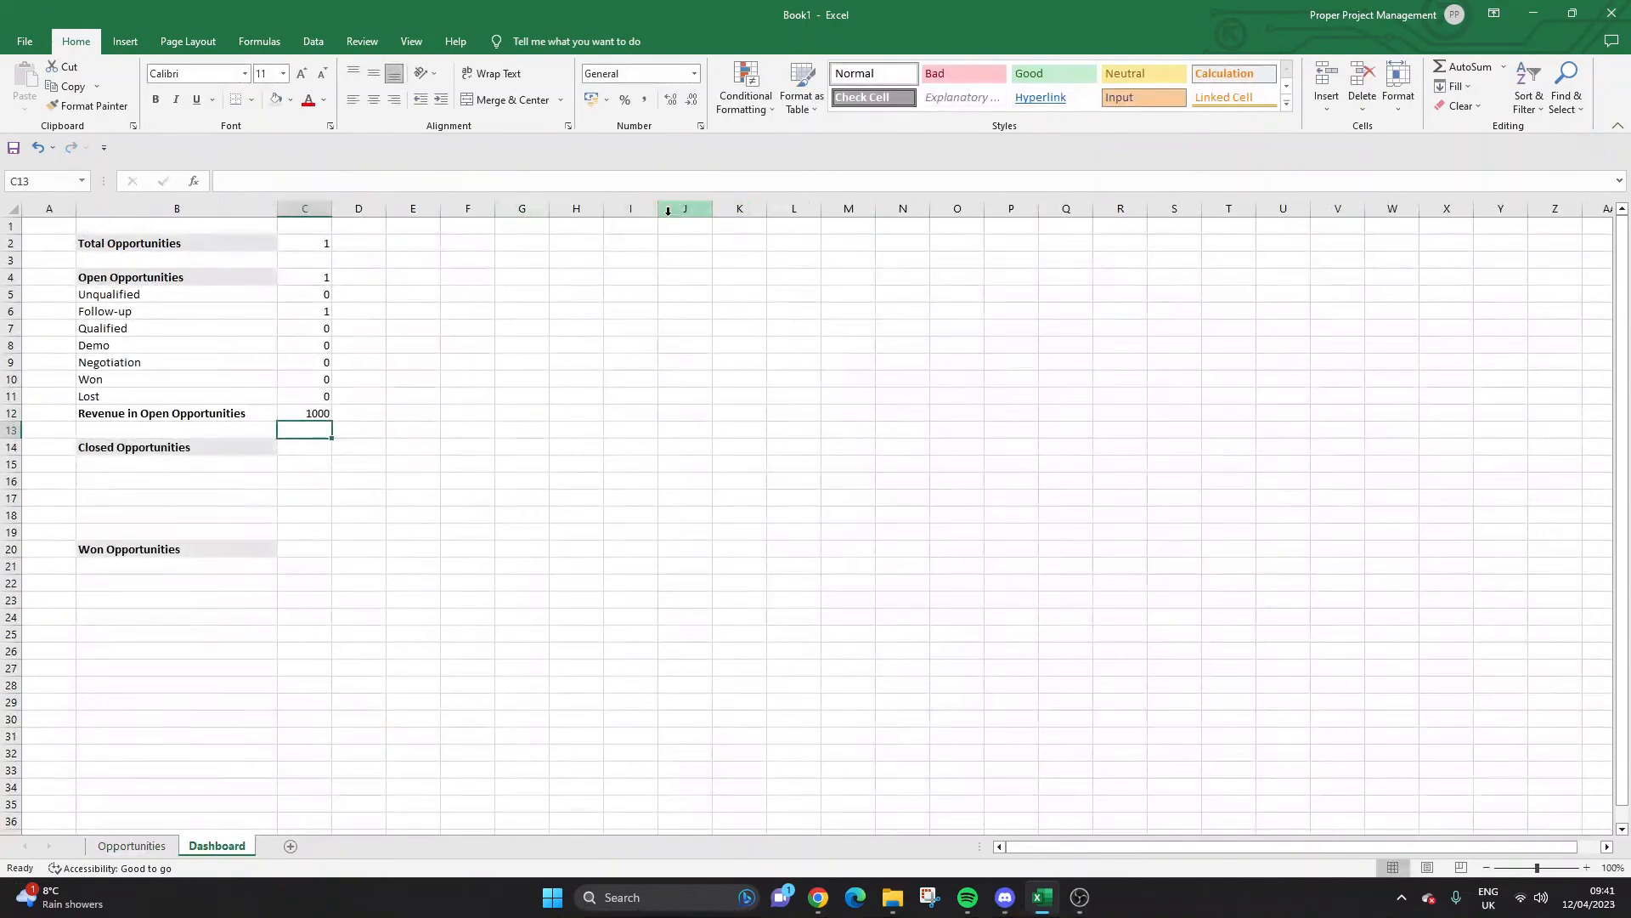
# Format the open-revenue total in C12 as Currency, showing £1,000.00.
pyautogui.click(309, 413)
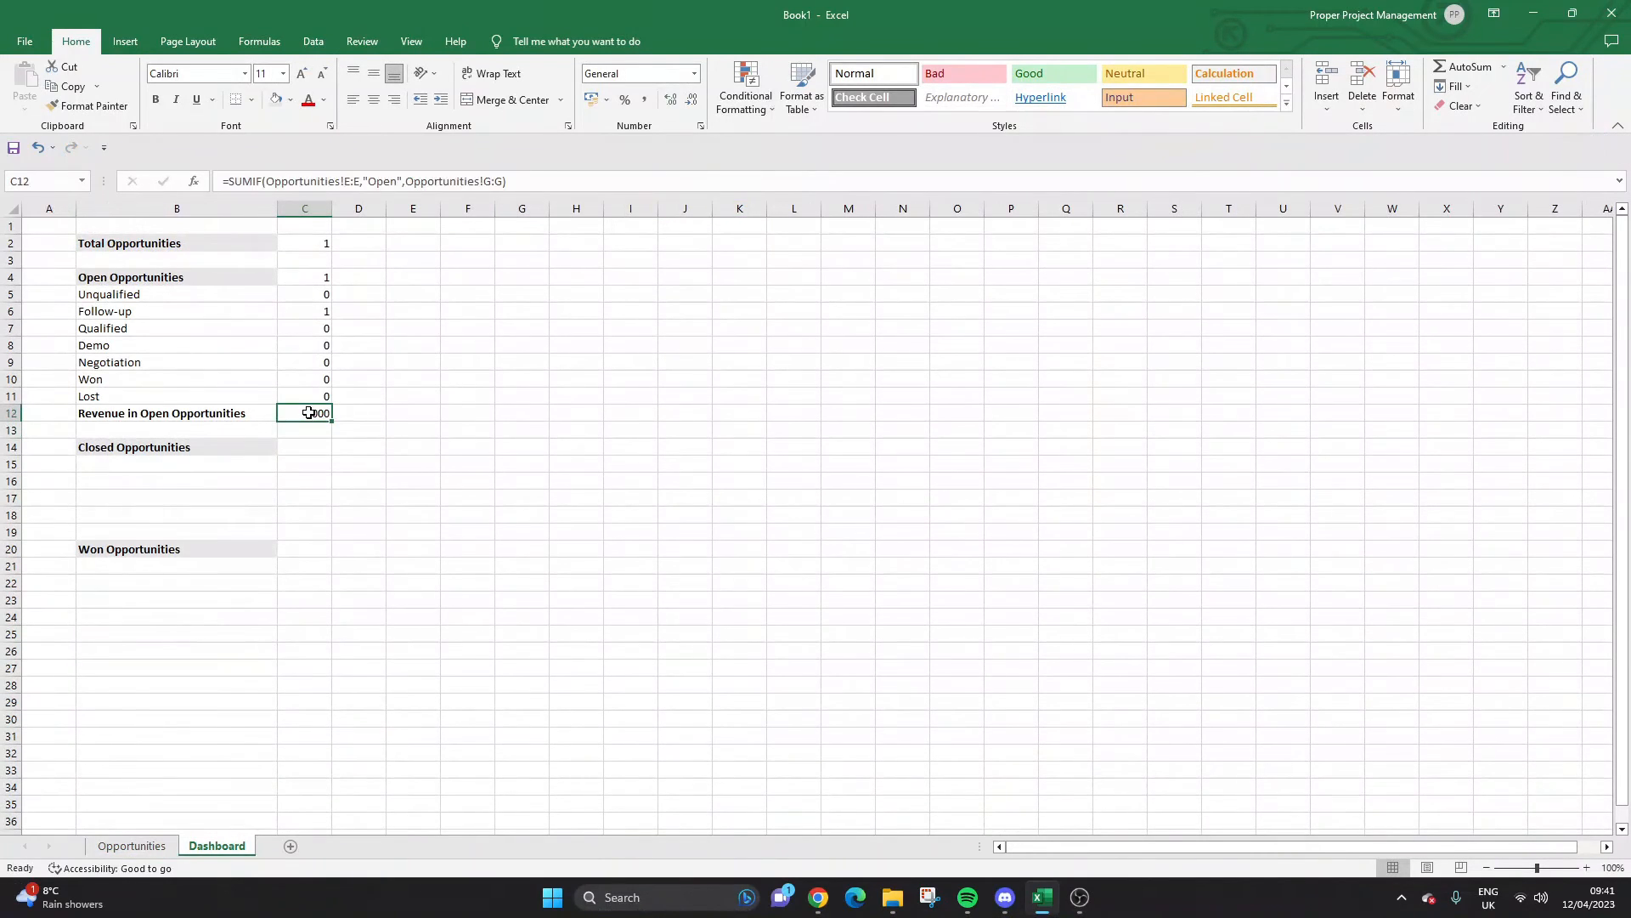
pyautogui.click(695, 74)
pyautogui.click(669, 179)
pyautogui.click(425, 413)
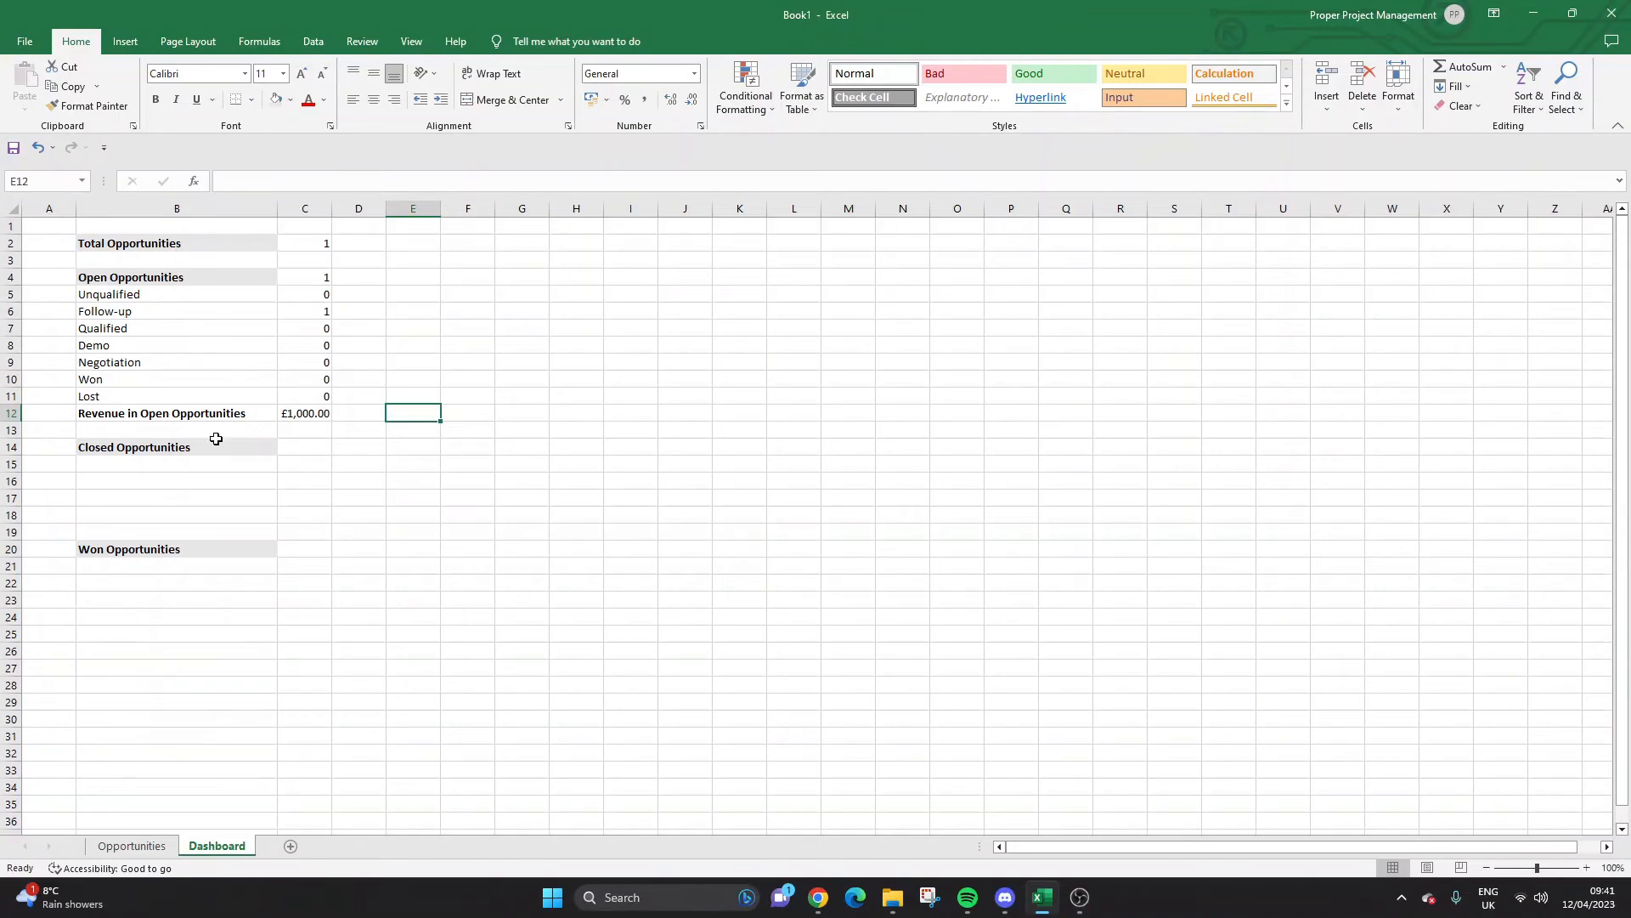
# Add a Lost label in B15 and copy the revenue label from B12 into B16.
pyautogui.click(194, 460)
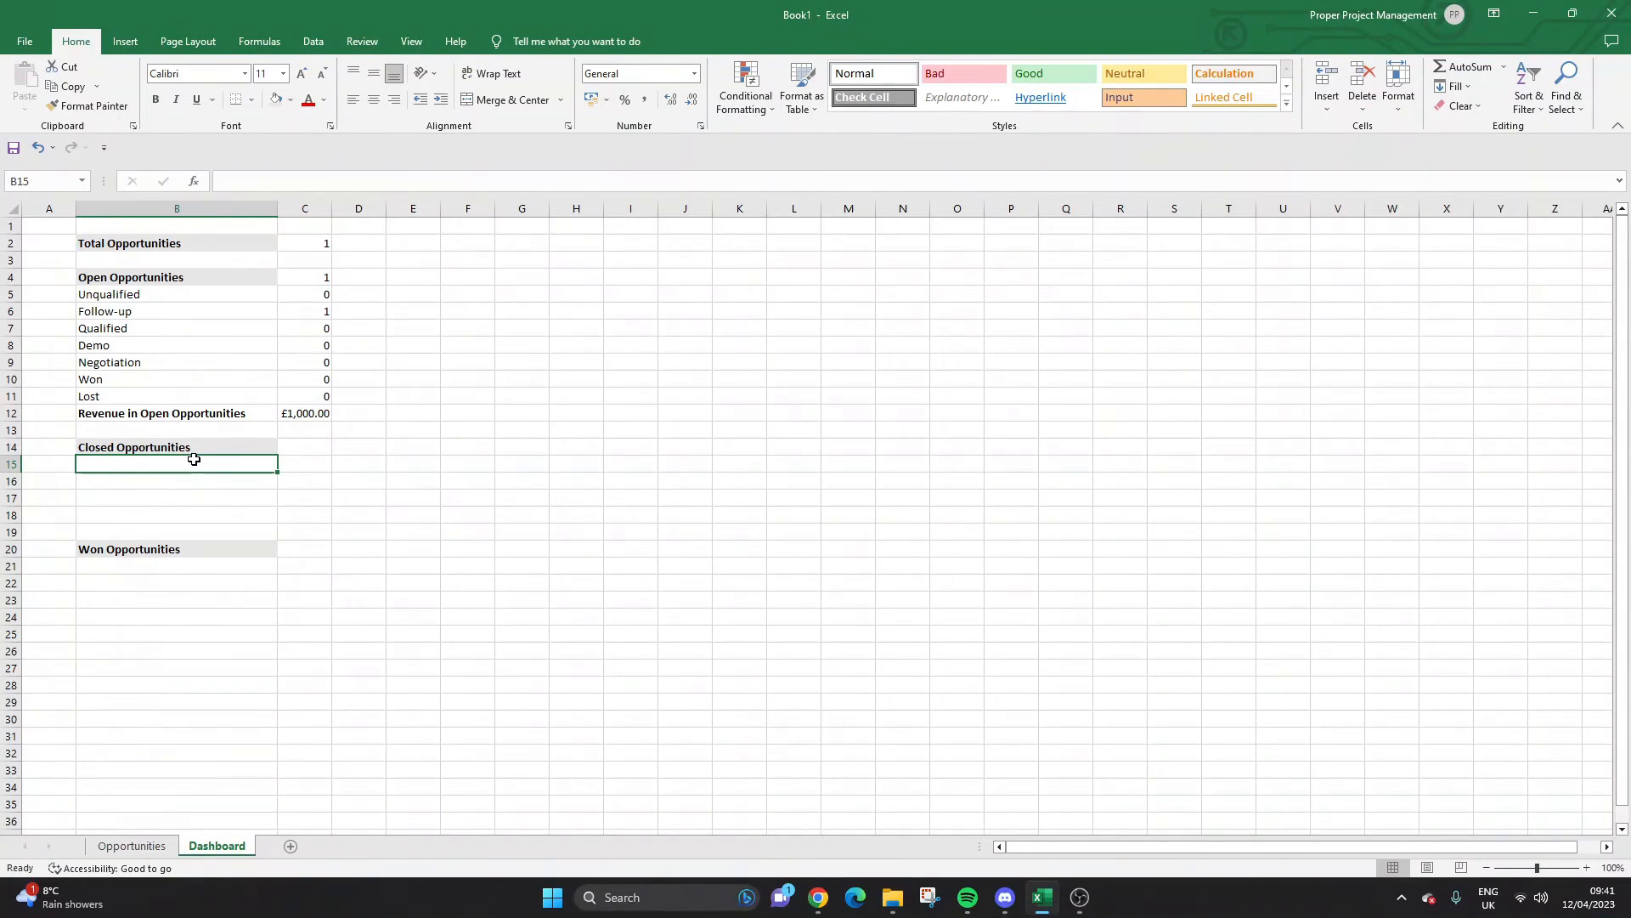
pyautogui.write('Lost')
pyautogui.press('Return')
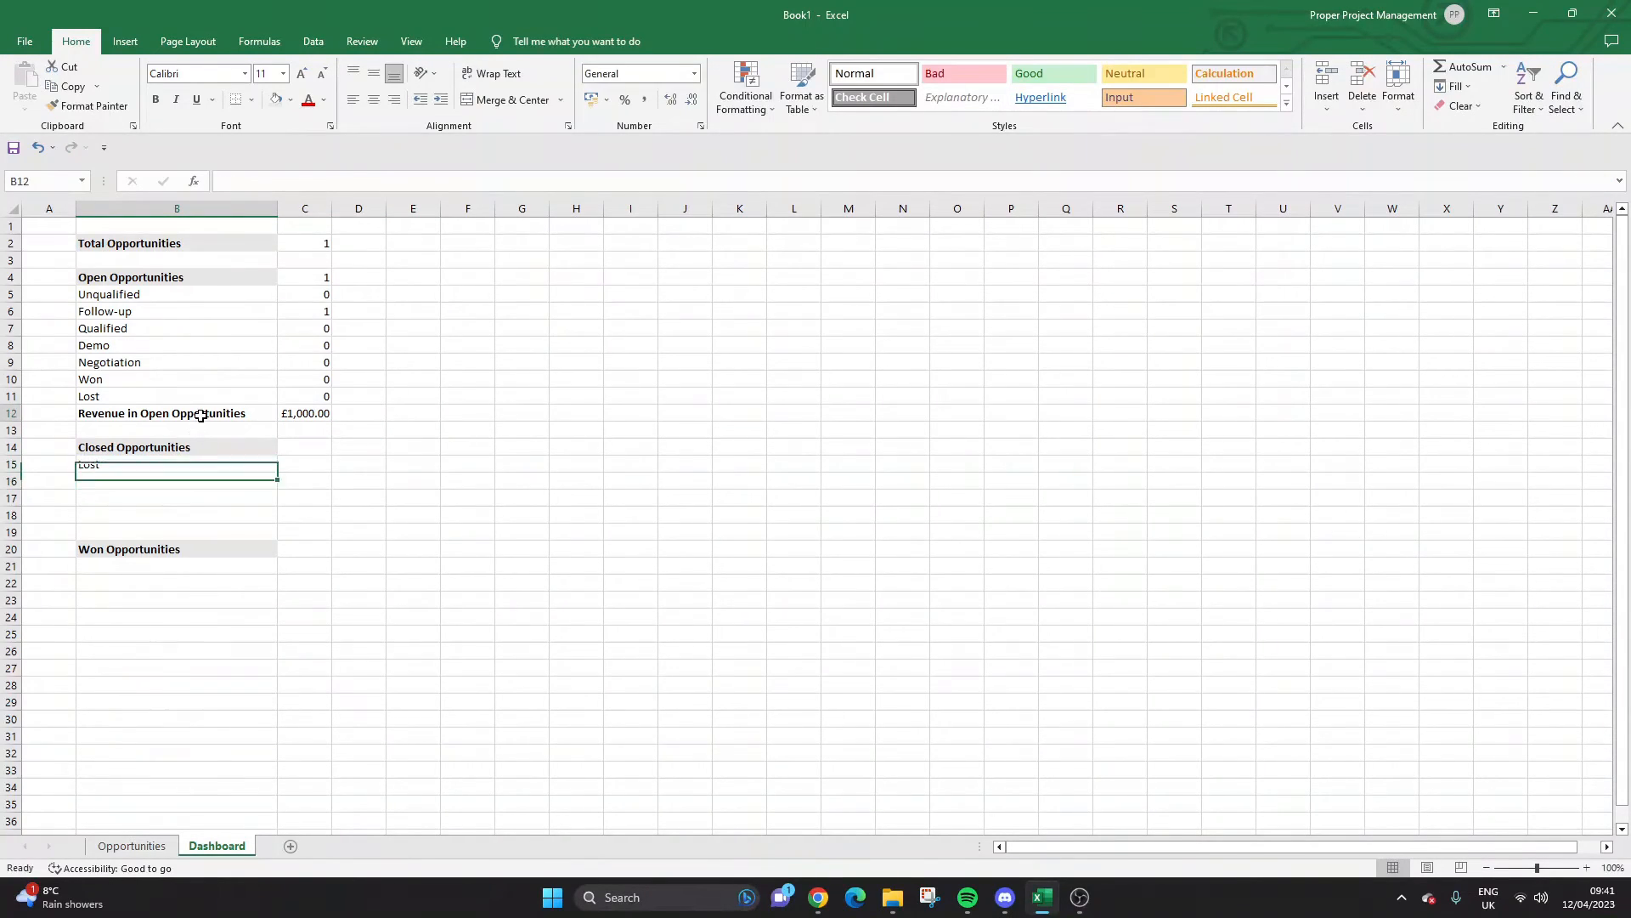
pyautogui.click(200, 415)
pyautogui.hotkey('ctrl', 'c')
pyautogui.click(145, 483)
pyautogui.hotkey('ctrl', 'v')
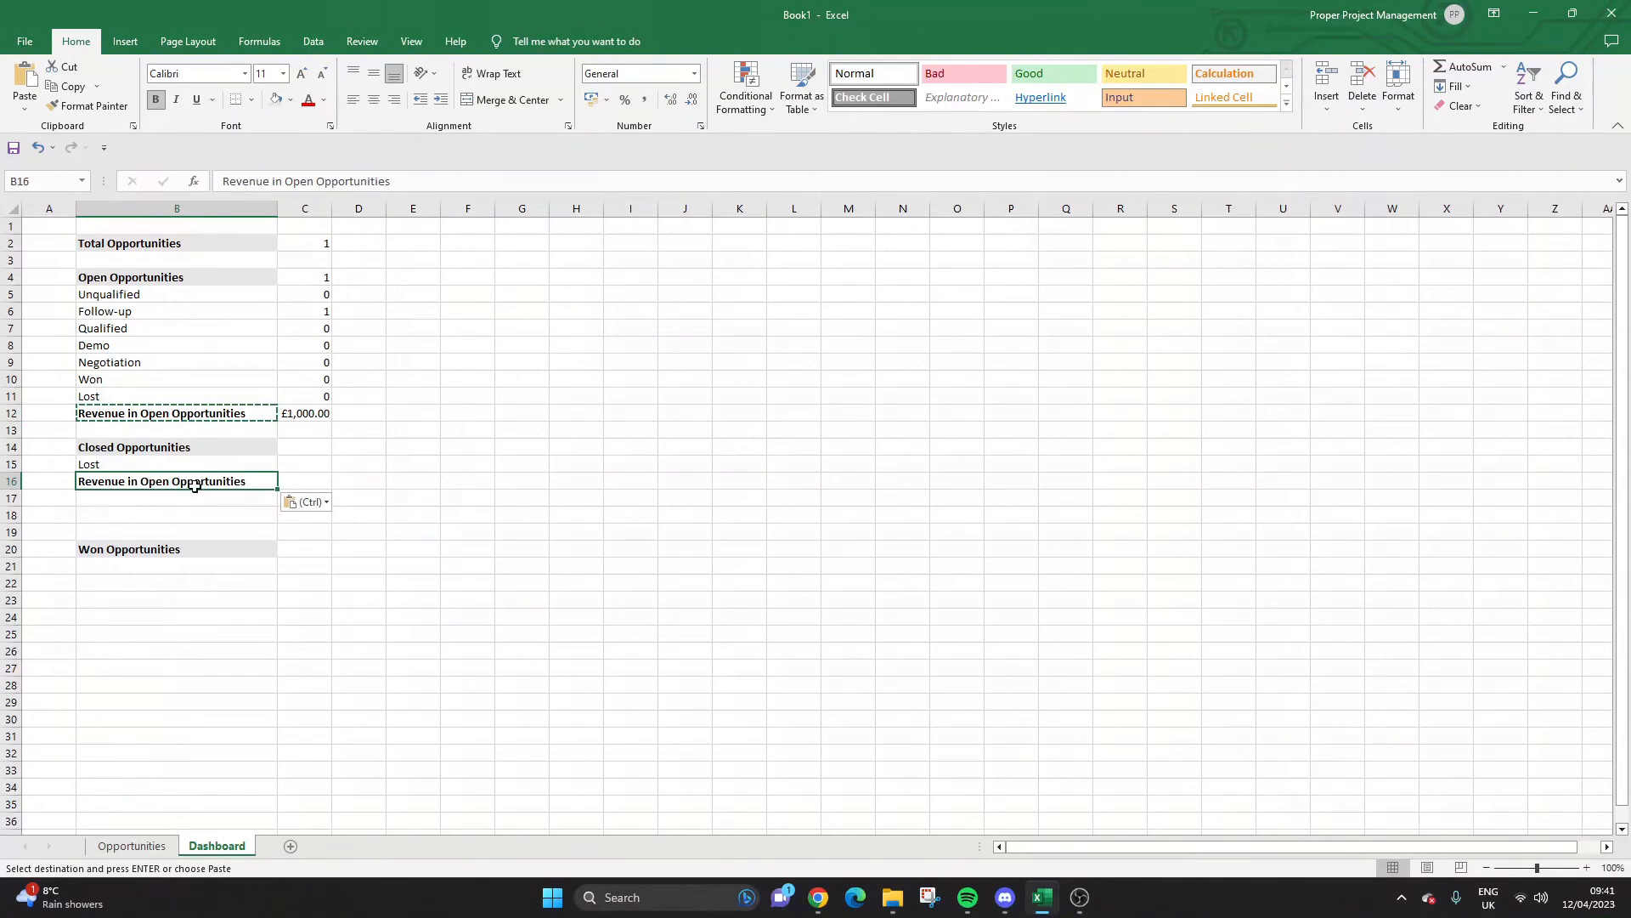
# Enter =COUNTIF(Opportunities!F:F,"Lost") in C15 to count lost opportunities.
pyautogui.click(312, 459)
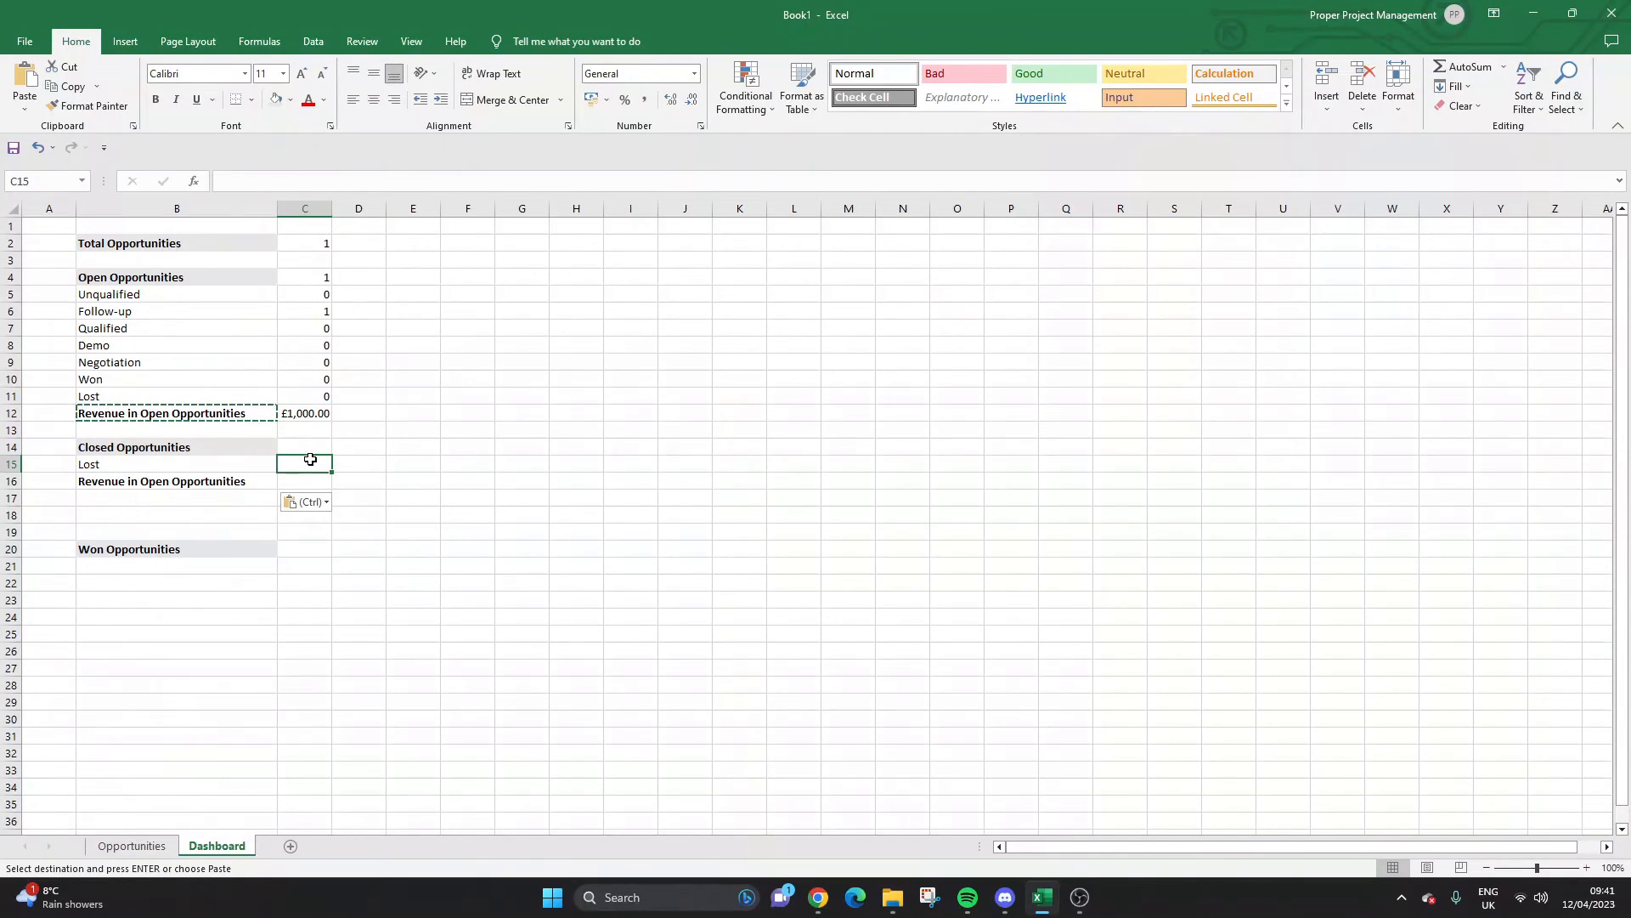
pyautogui.write('=COUNTIF(')
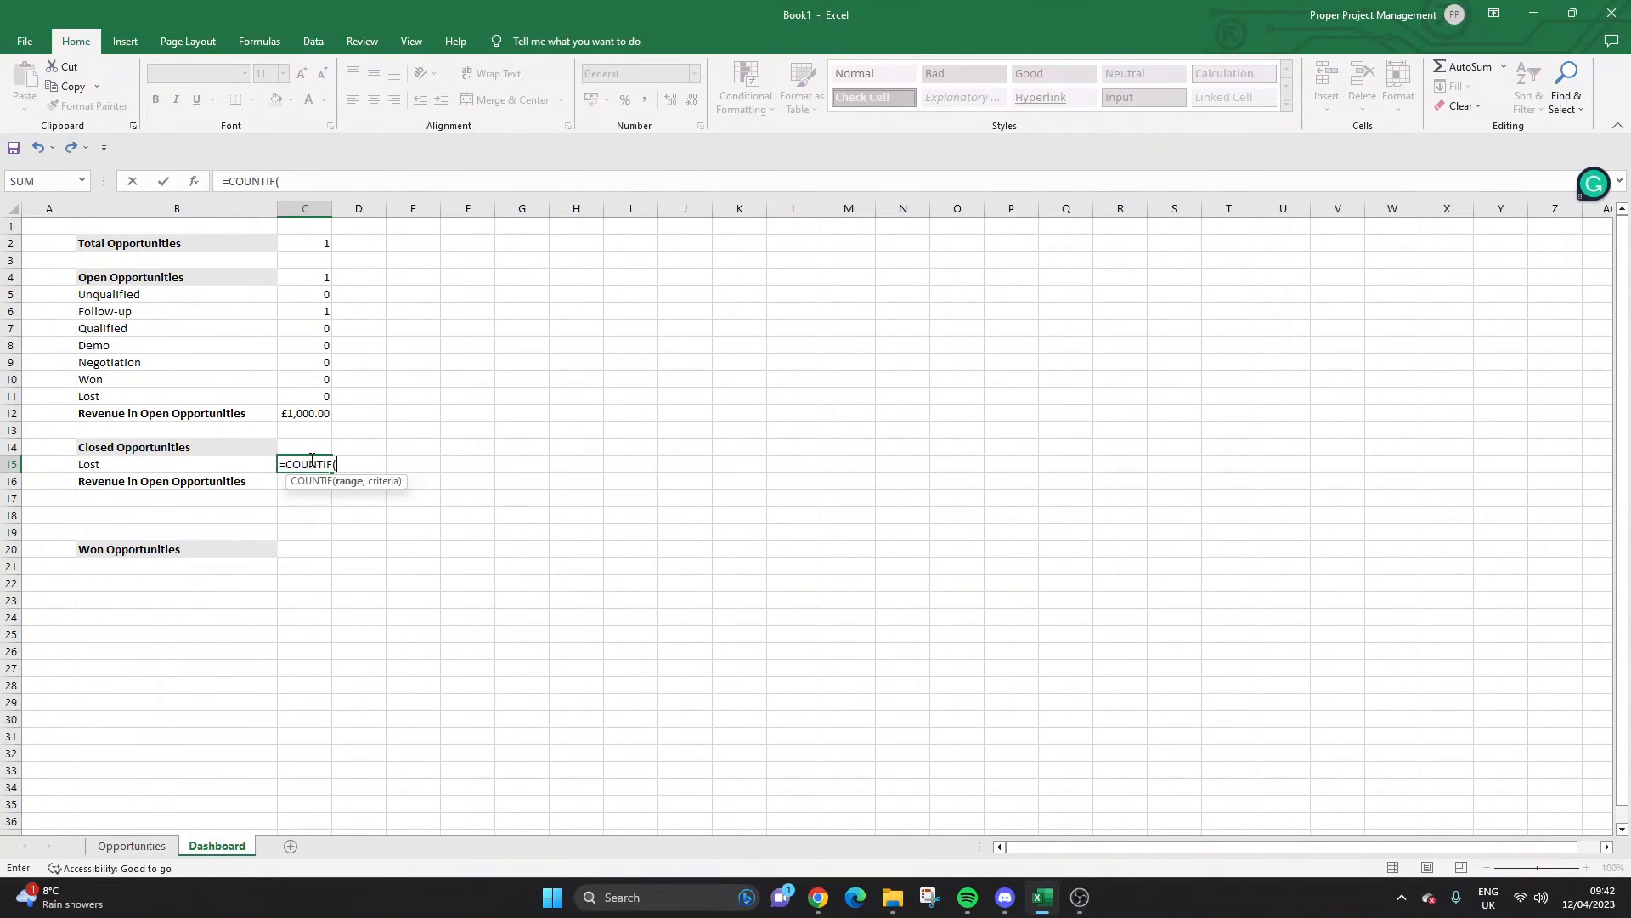
pyautogui.click(131, 845)
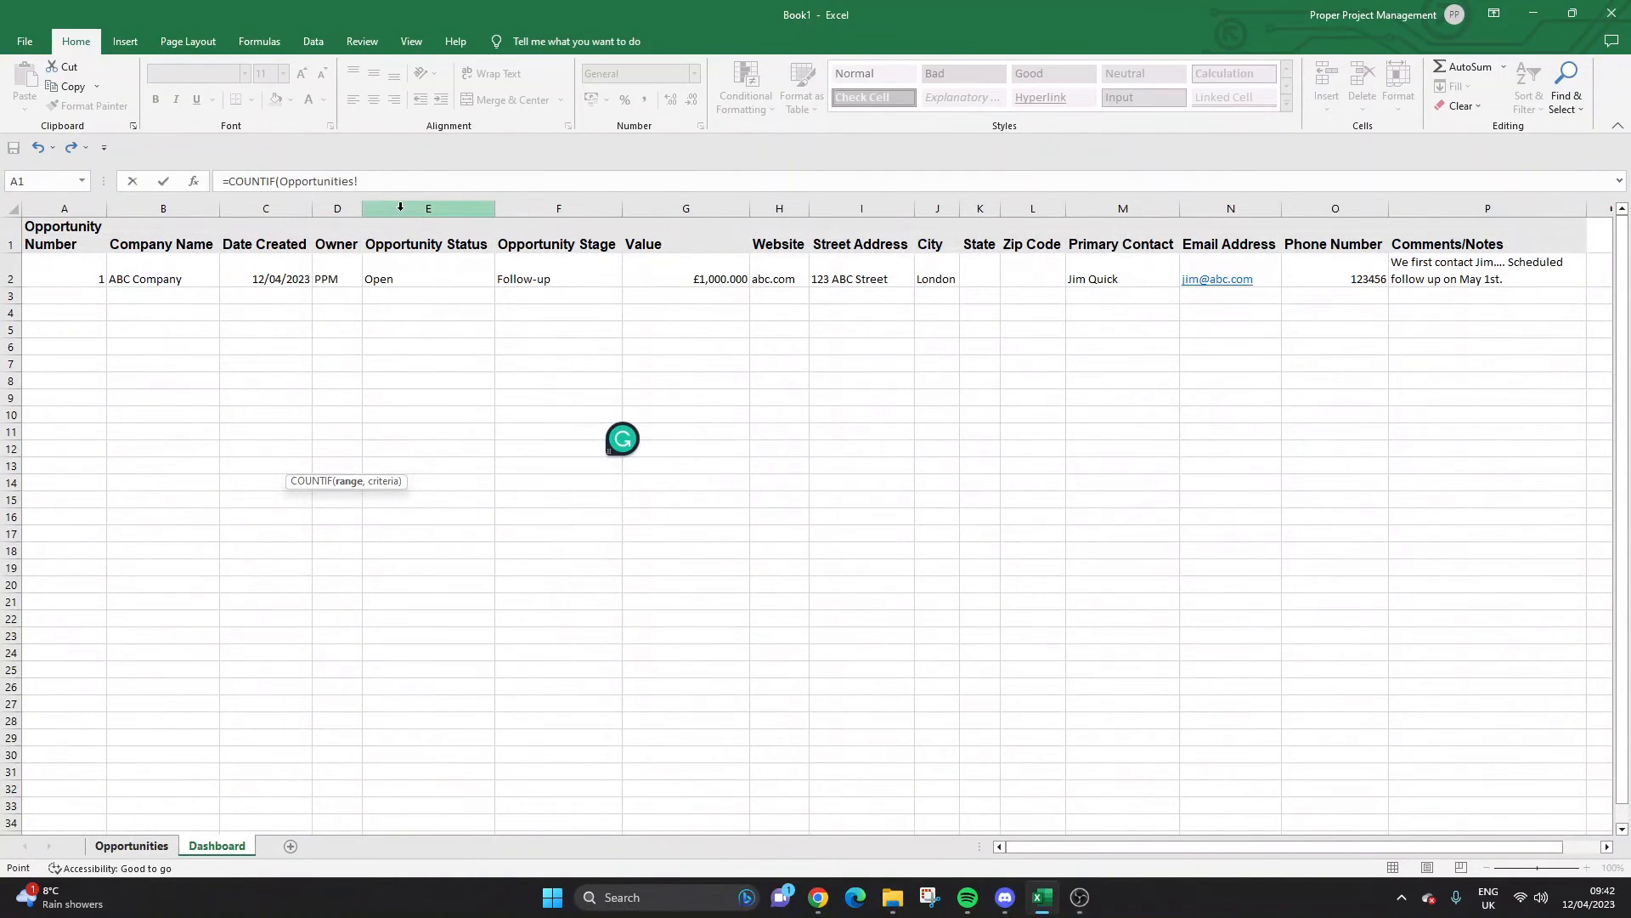
pyautogui.click(547, 208)
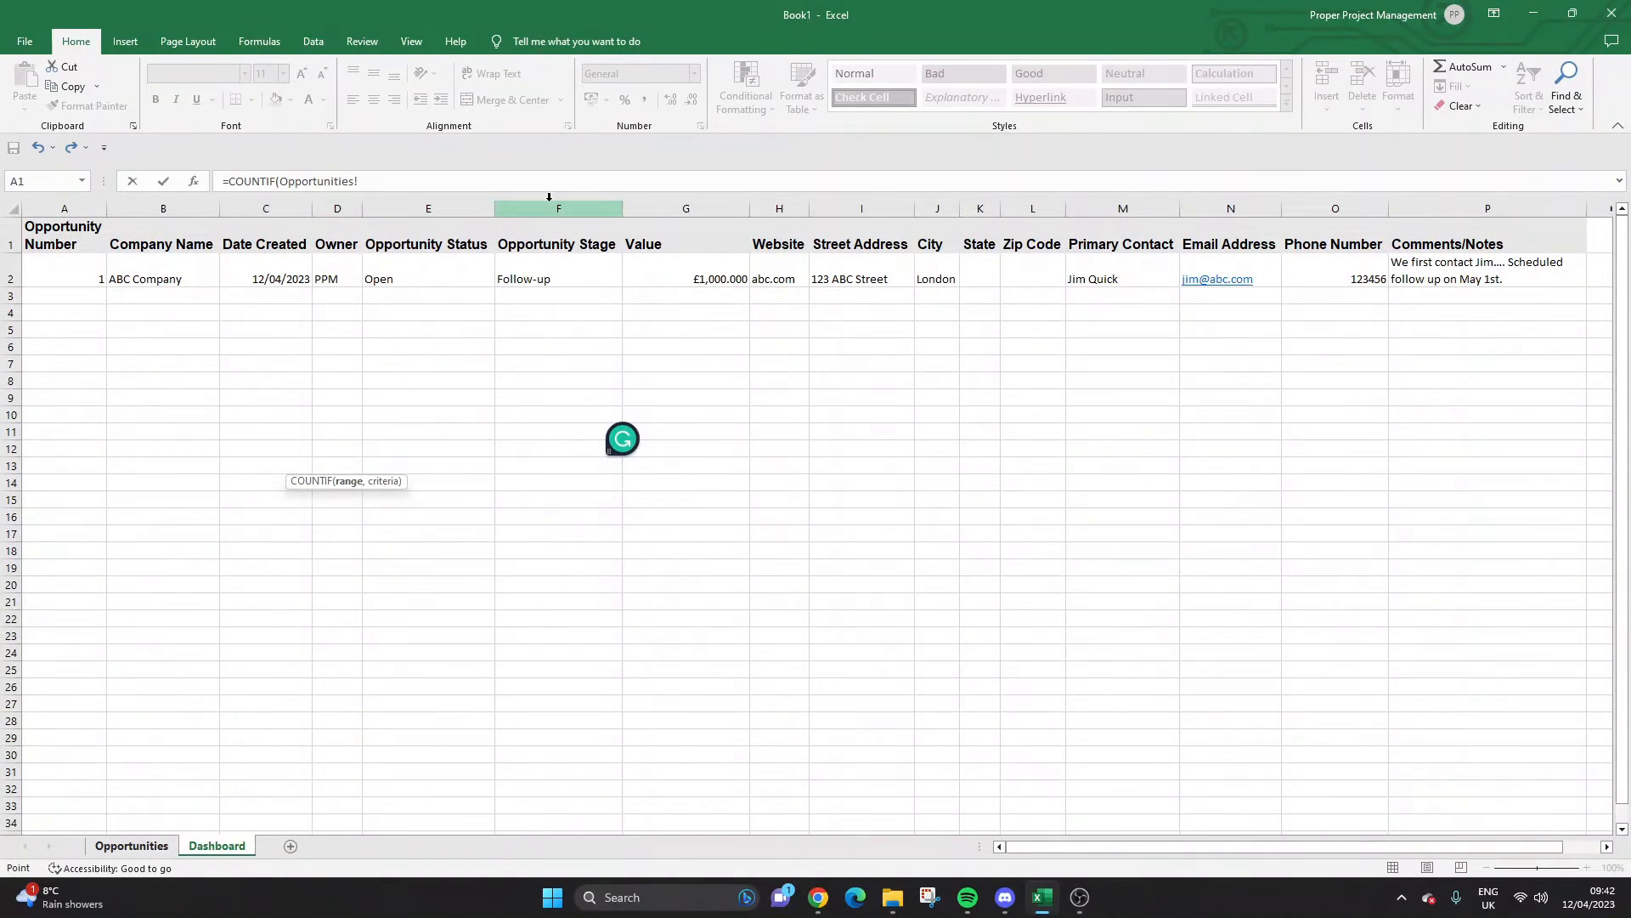
pyautogui.click(468, 183)
pyautogui.write(',"Lost')
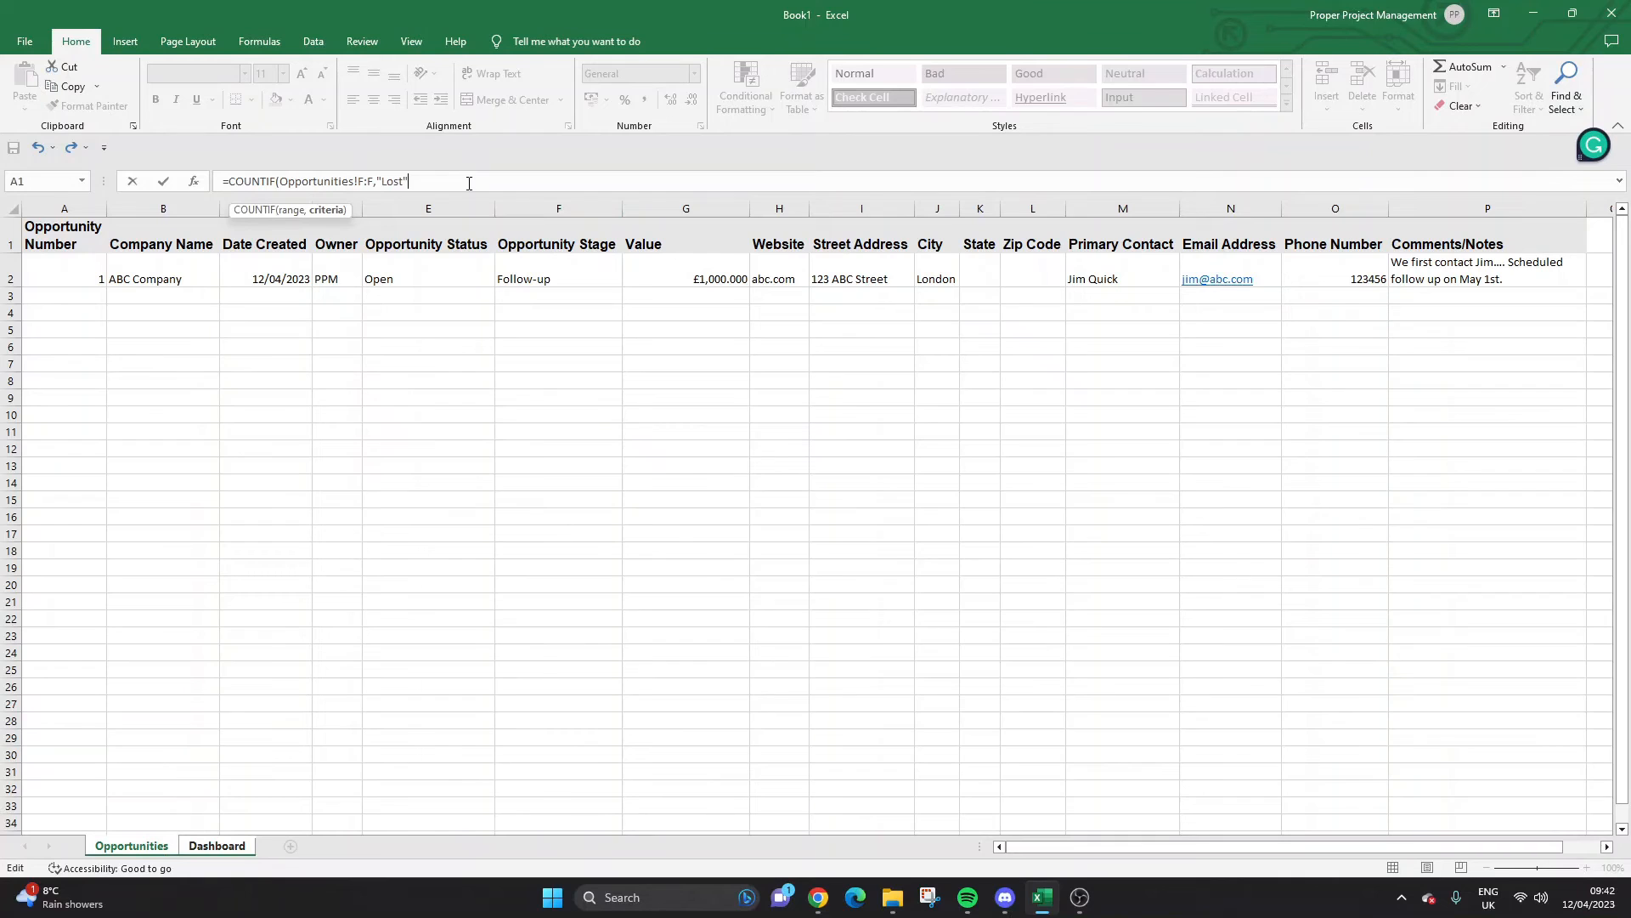
pyautogui.press('Return')
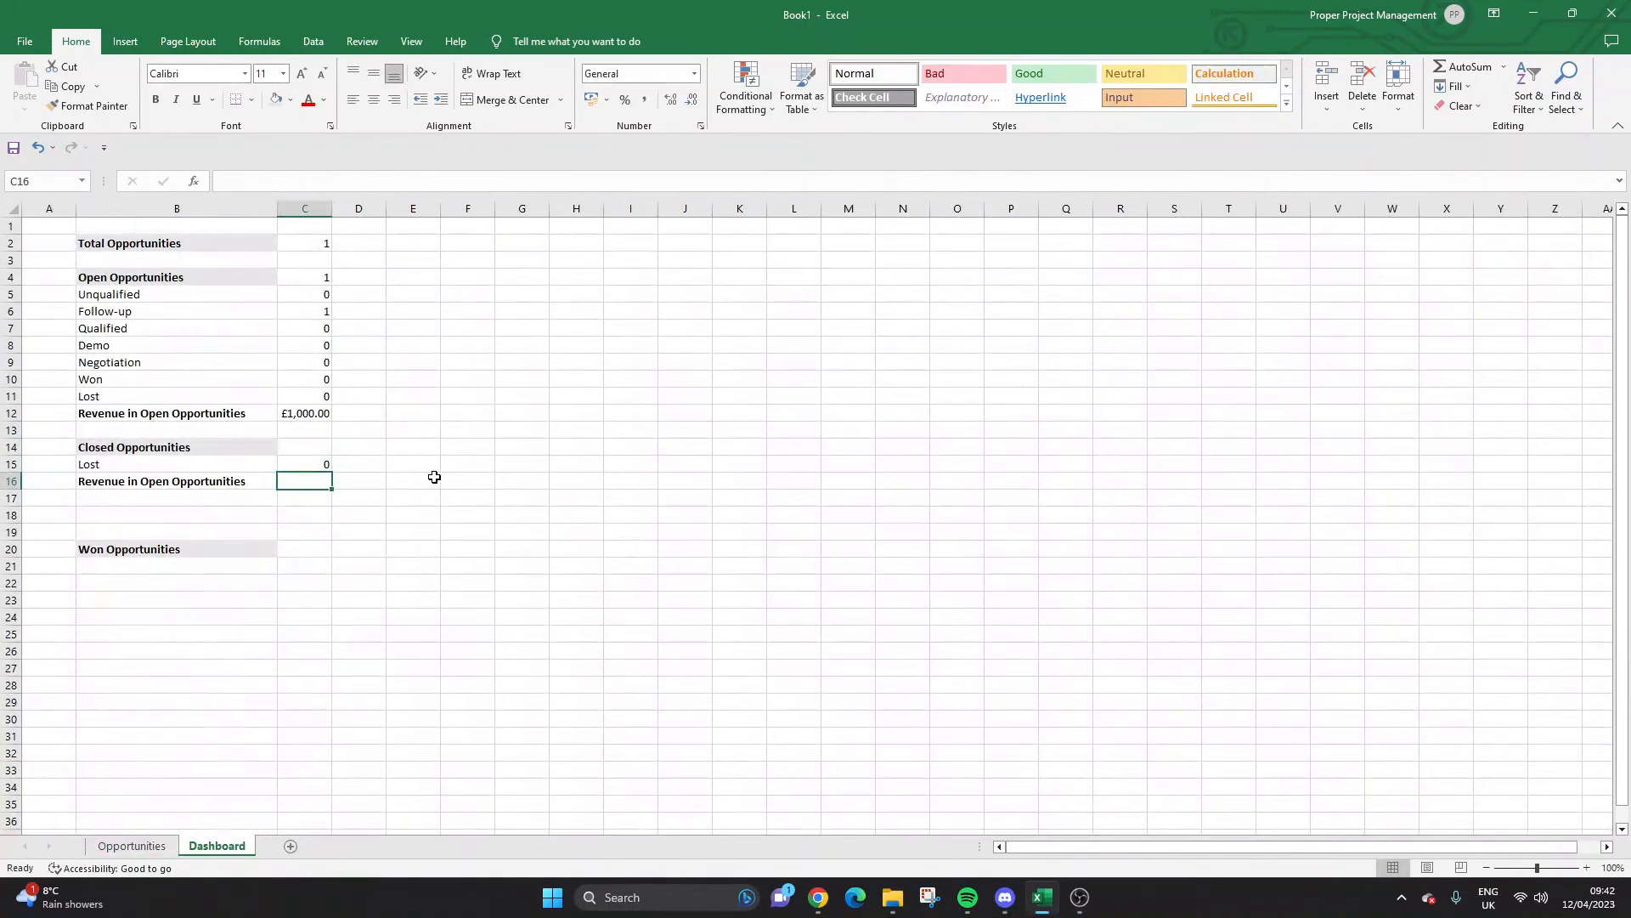
# Test the Lost count by setting F2's stage to Lost, then back to Unqualified.
pyautogui.click(131, 845)
pyautogui.click(583, 272)
pyautogui.click(630, 279)
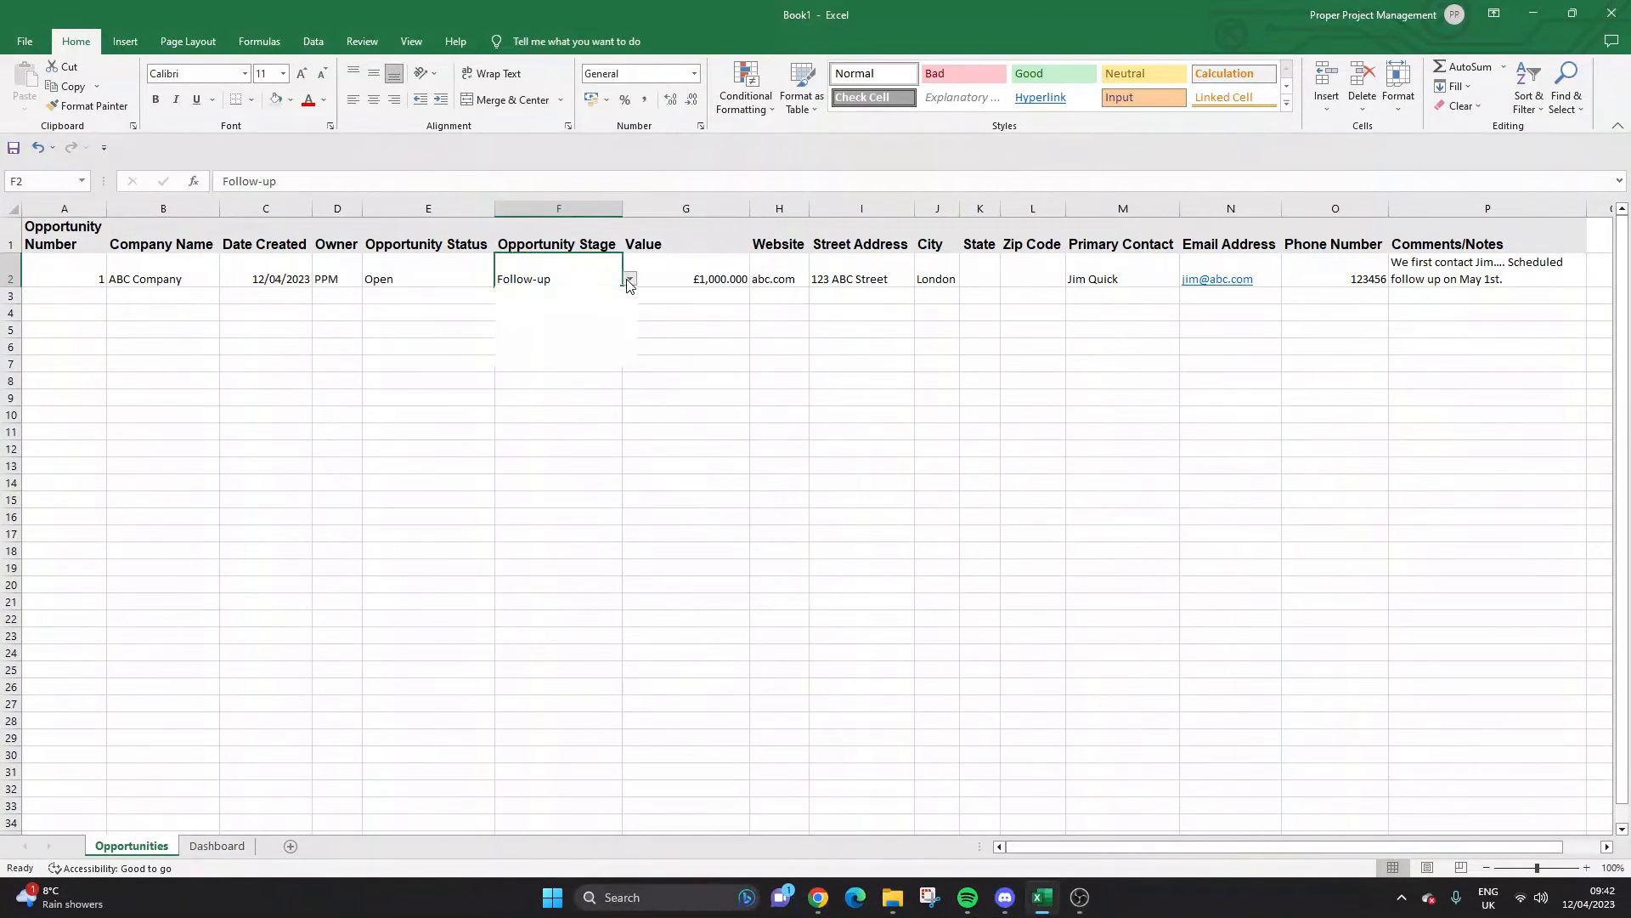
pyautogui.press('Escape')
pyautogui.click(630, 278)
pyautogui.click(571, 360)
pyautogui.click(216, 845)
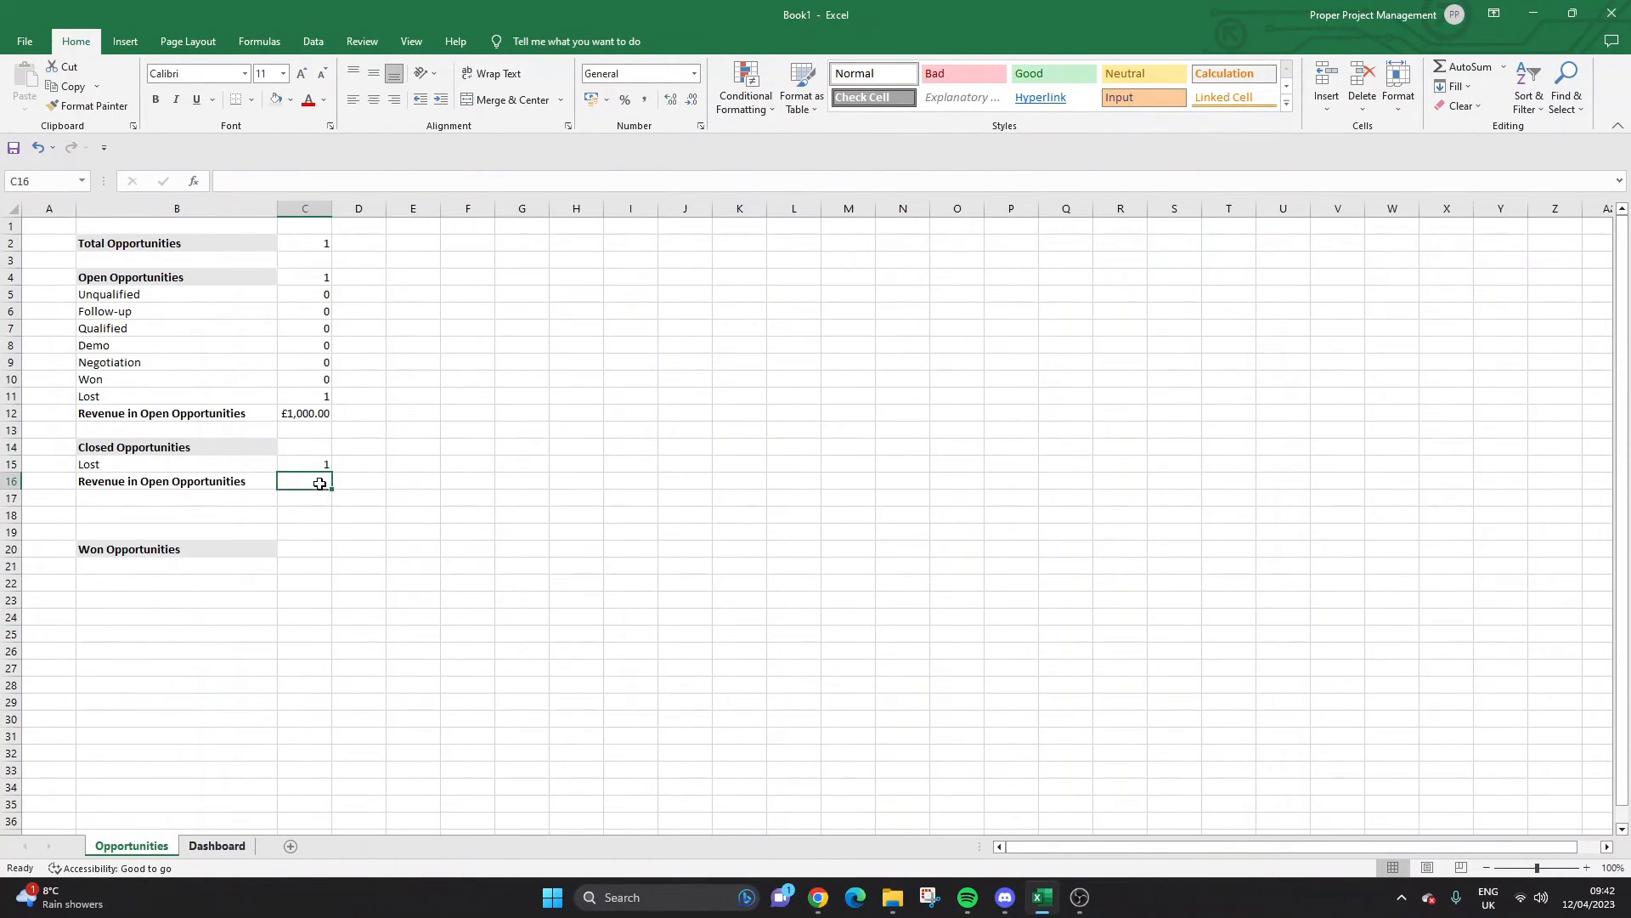
pyautogui.click(323, 464)
pyautogui.click(131, 846)
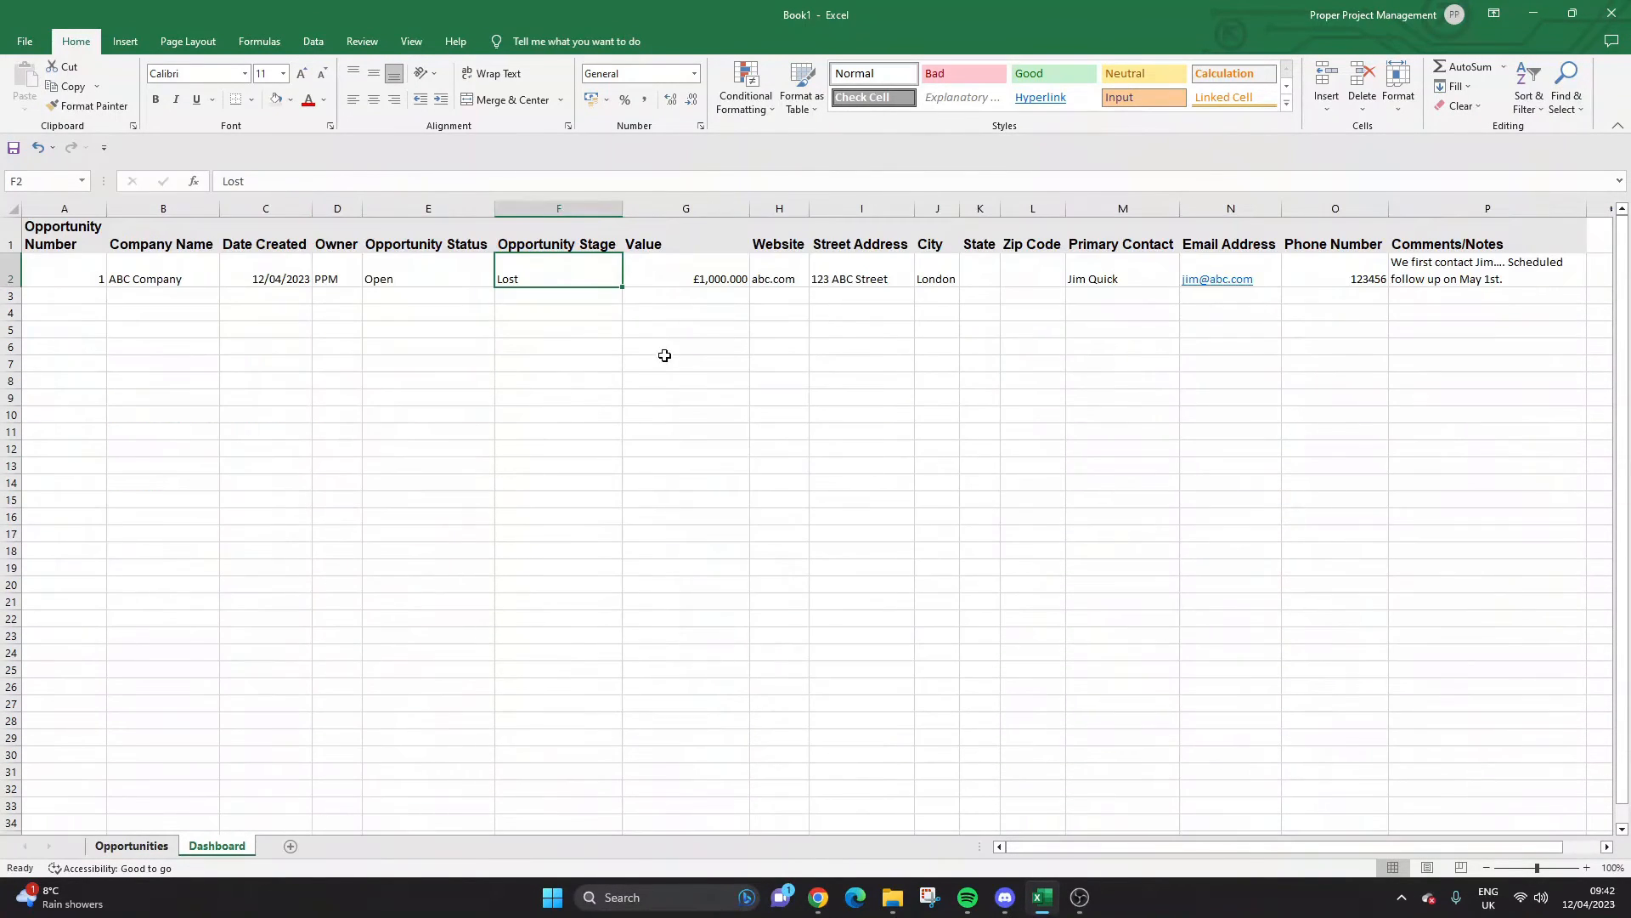
pyautogui.click(629, 279)
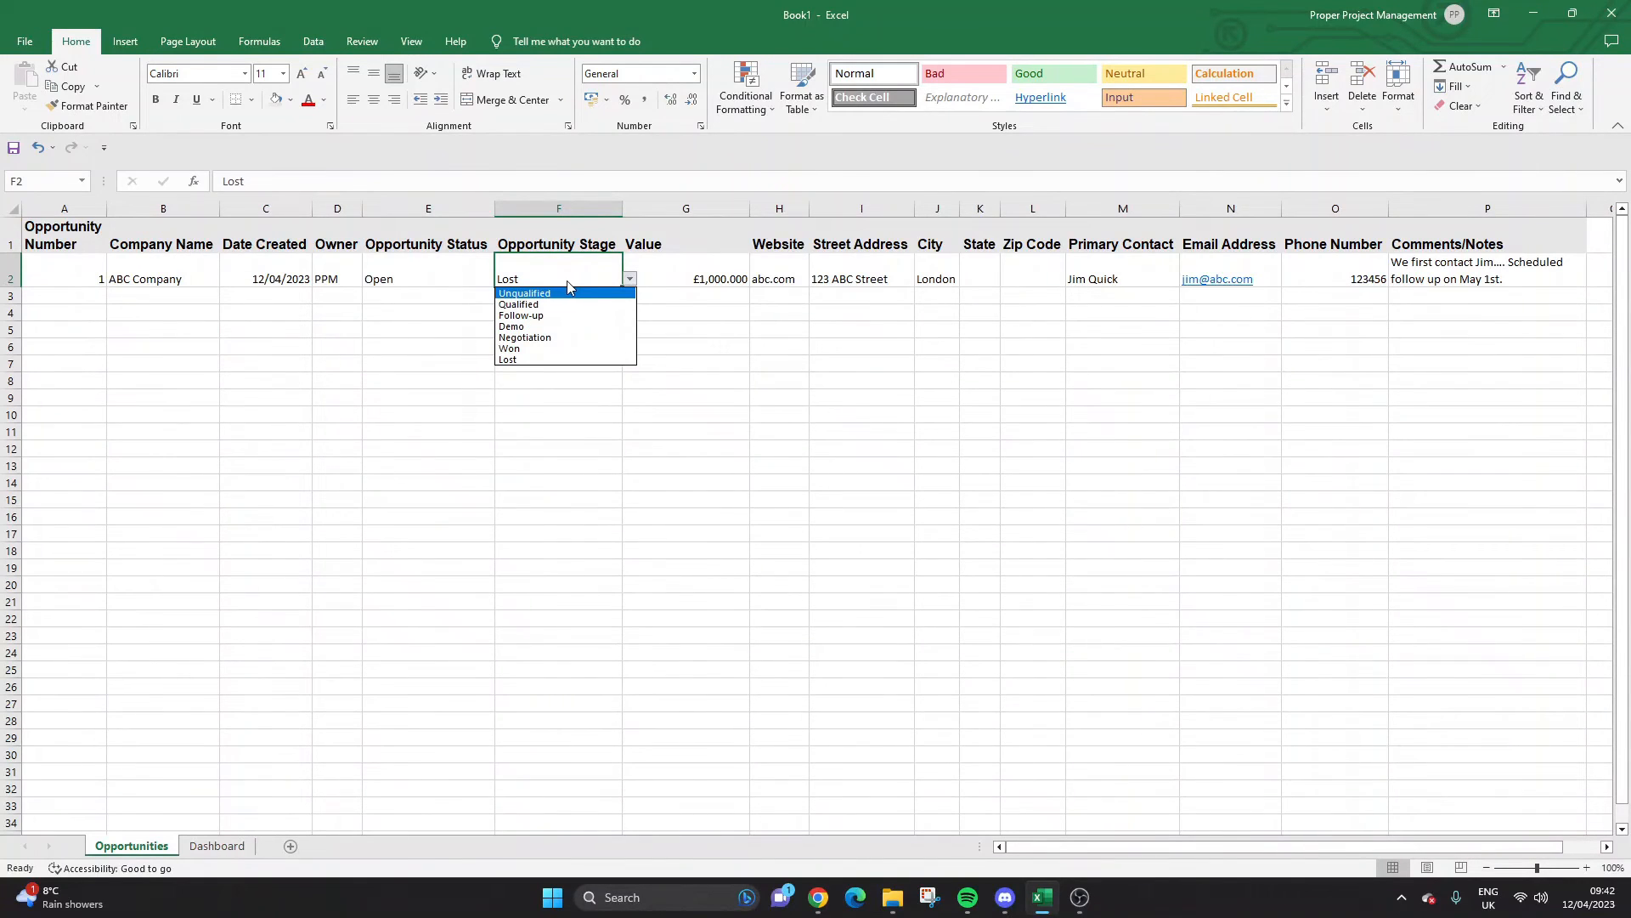
pyautogui.click(567, 293)
pyautogui.click(564, 315)
pyautogui.click(238, 846)
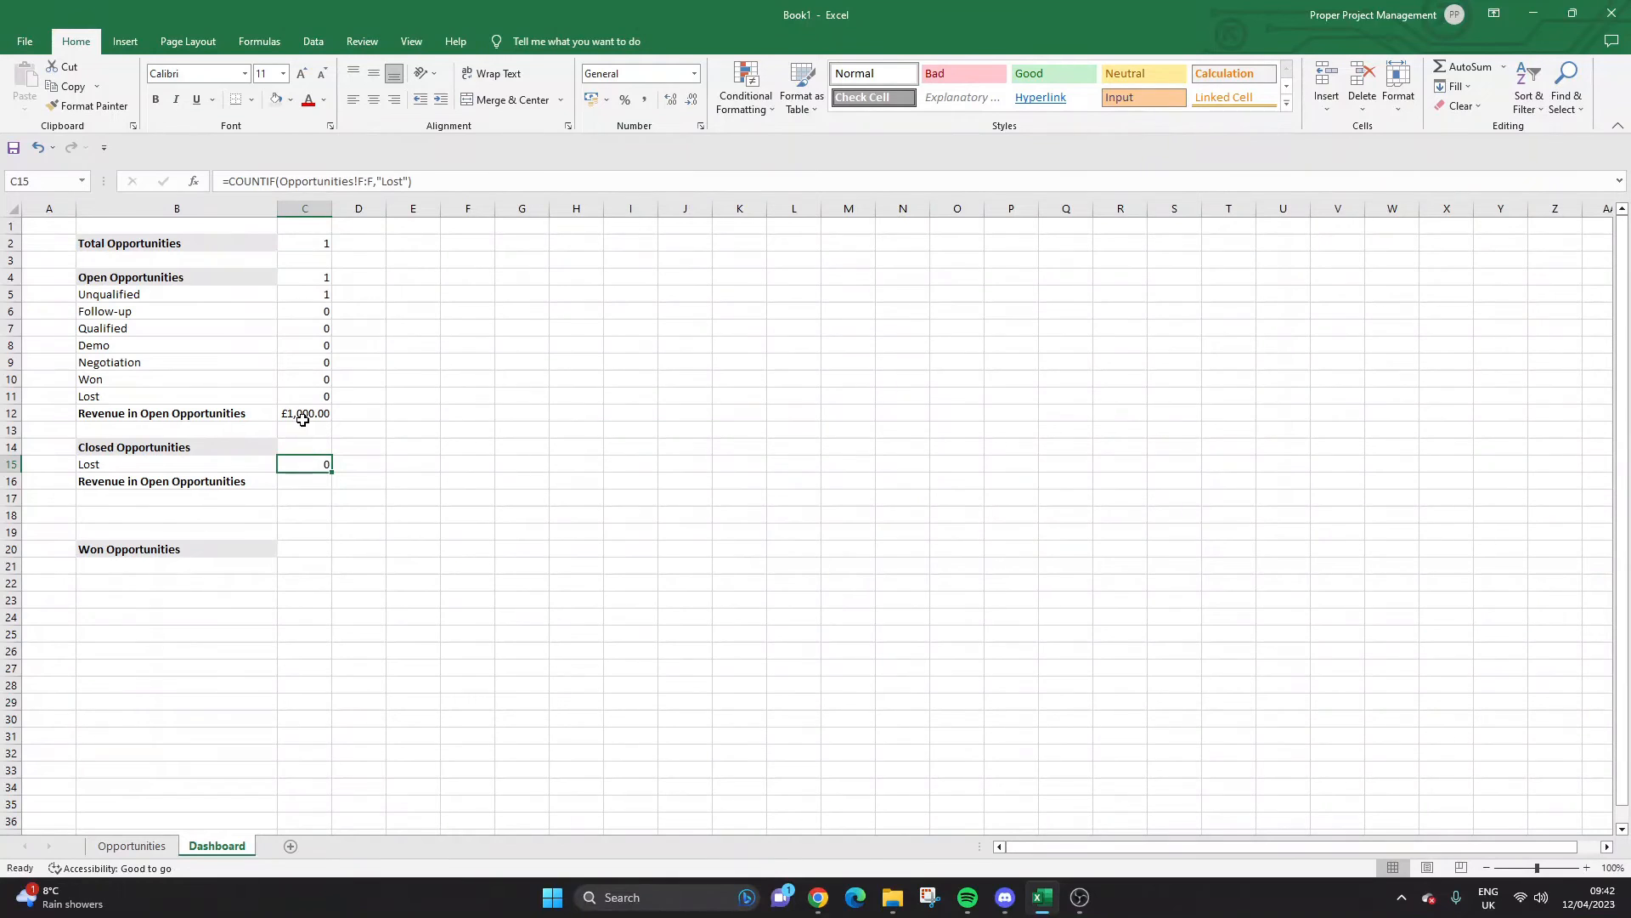
# Start =SUMIF(Opportunities!F:F,"Lost",Opportunities!G:G) in C16 for lost revenue.
pyautogui.click(303, 481)
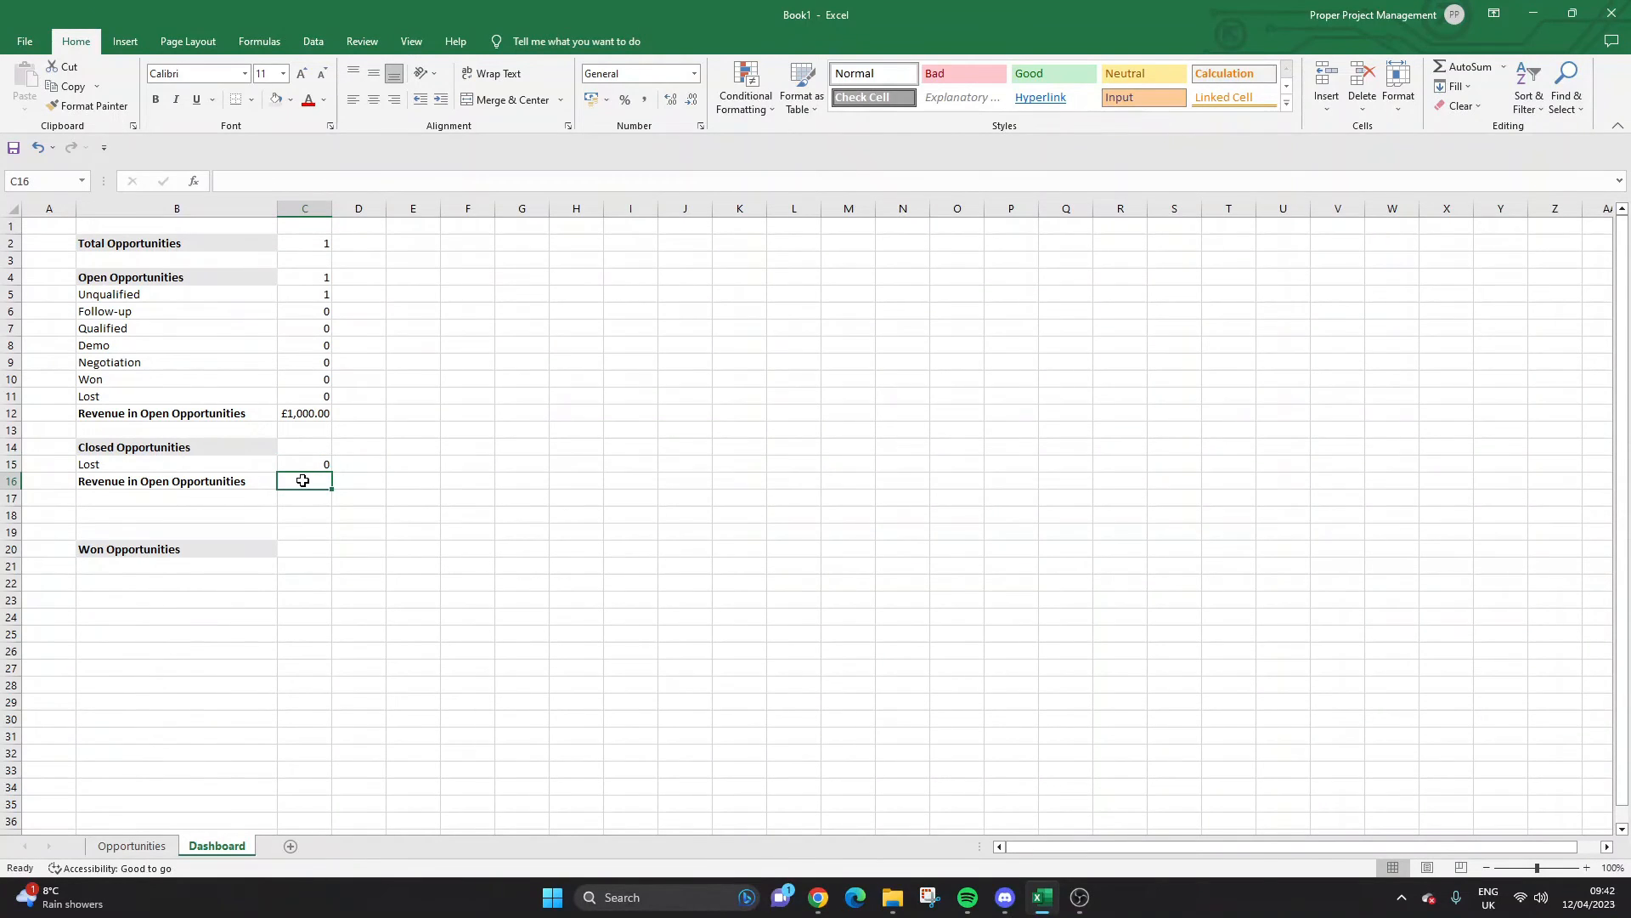
pyautogui.write('=sumif')
pyautogui.press('Tab')
pyautogui.click(164, 847)
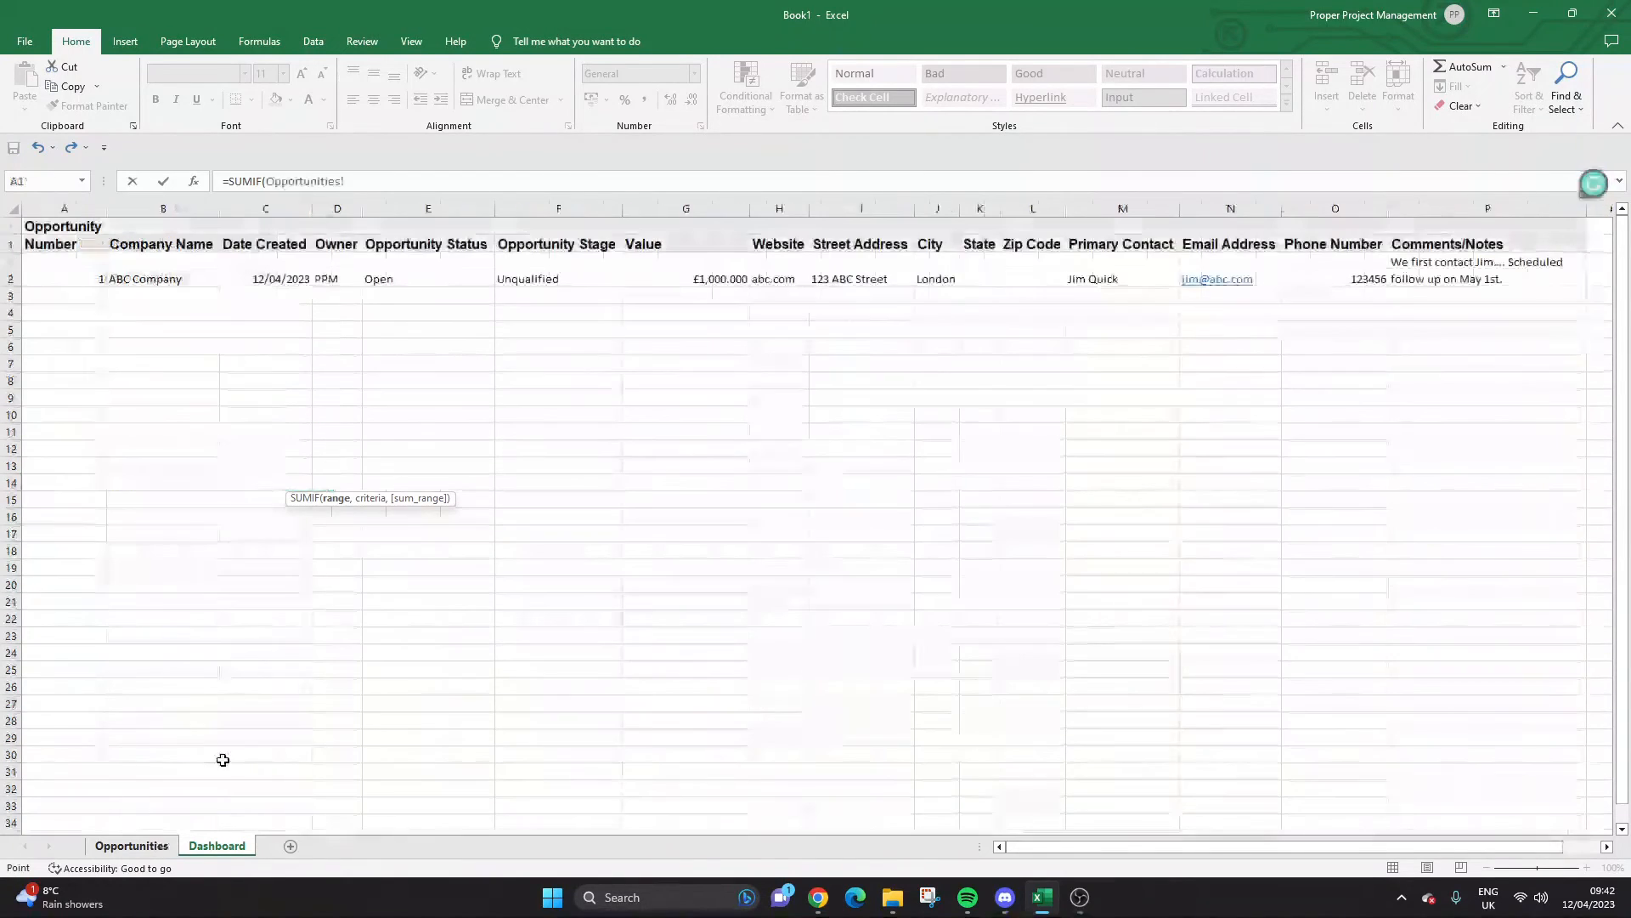
pyautogui.click(537, 209)
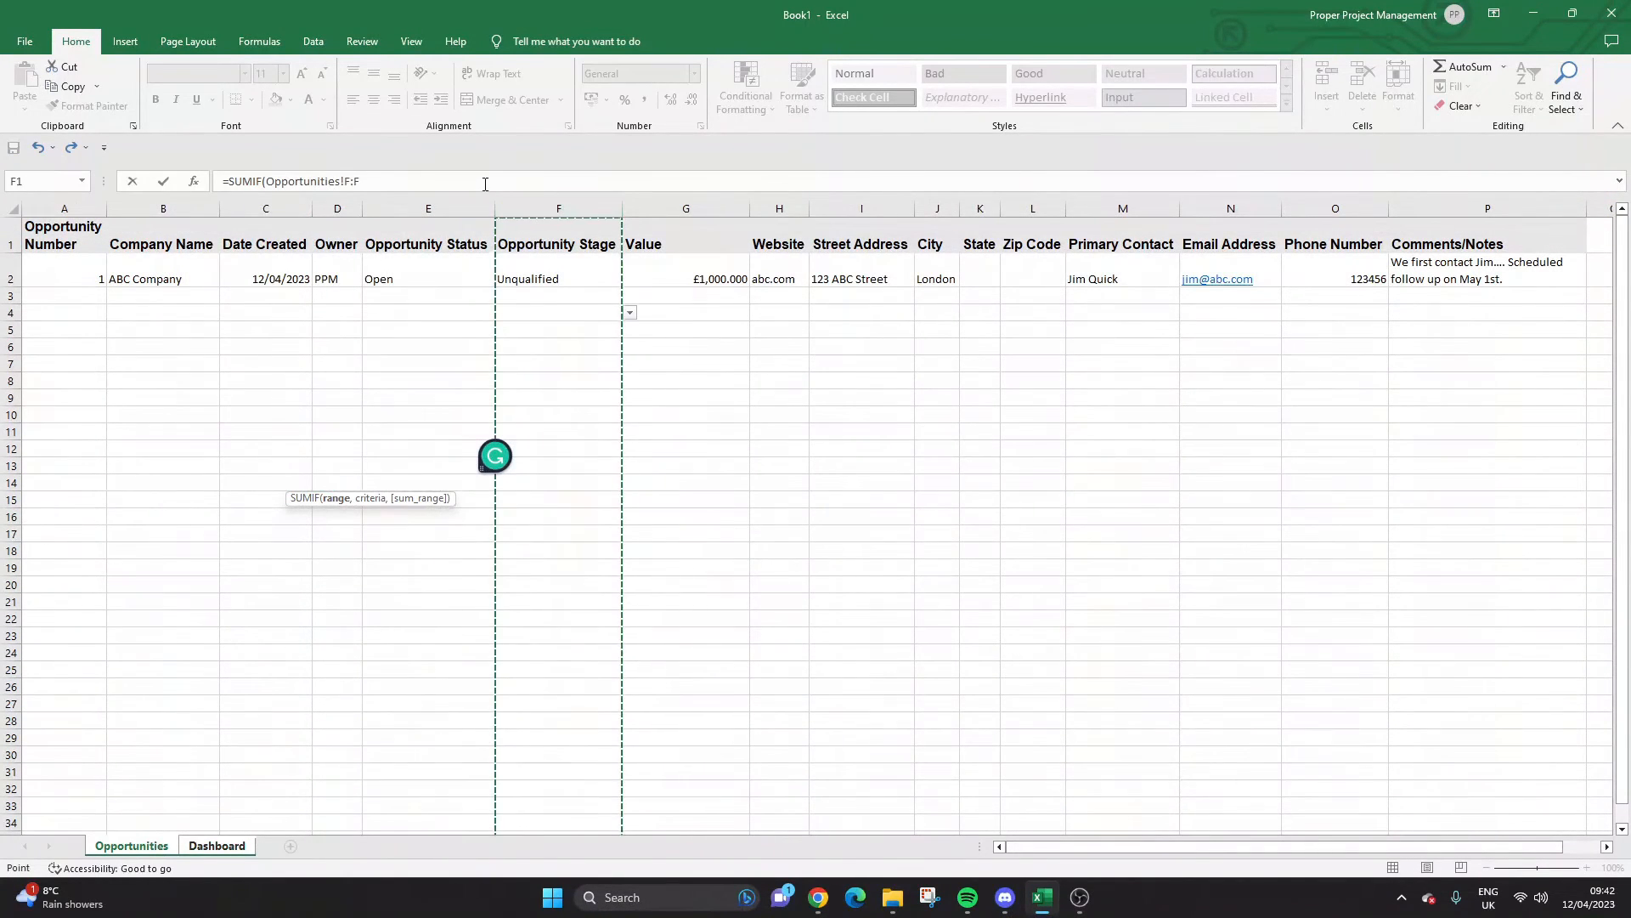
pyautogui.write(',"Lost')
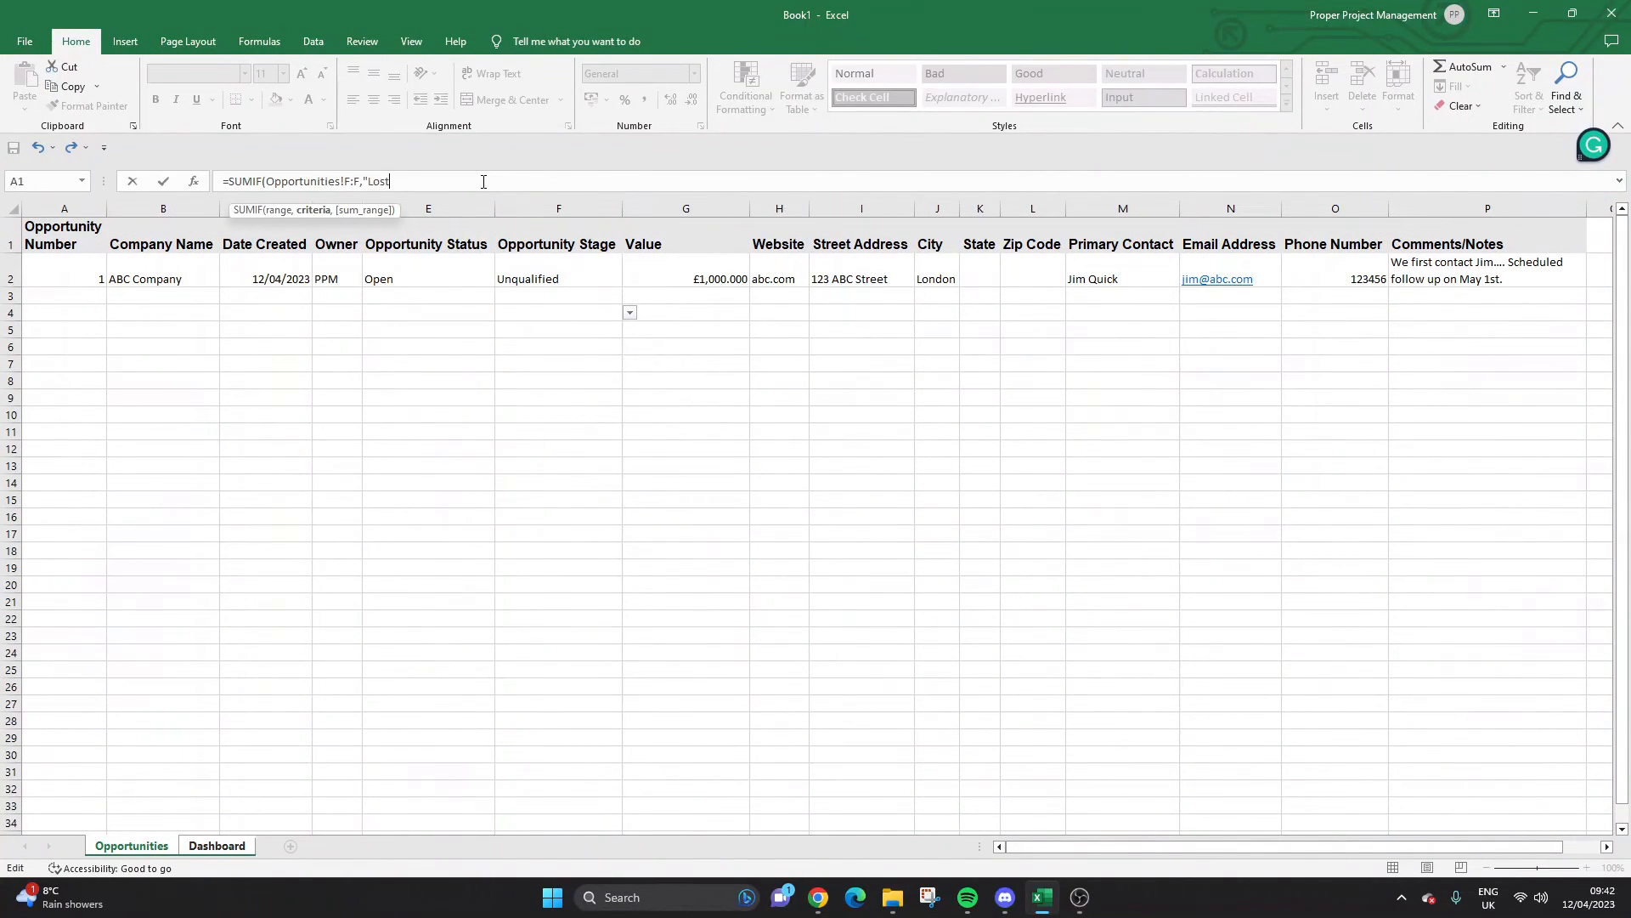
pyautogui.write('"m')
pyautogui.press('BackSpace')
pyautogui.write(',')
pyautogui.click(678, 208)
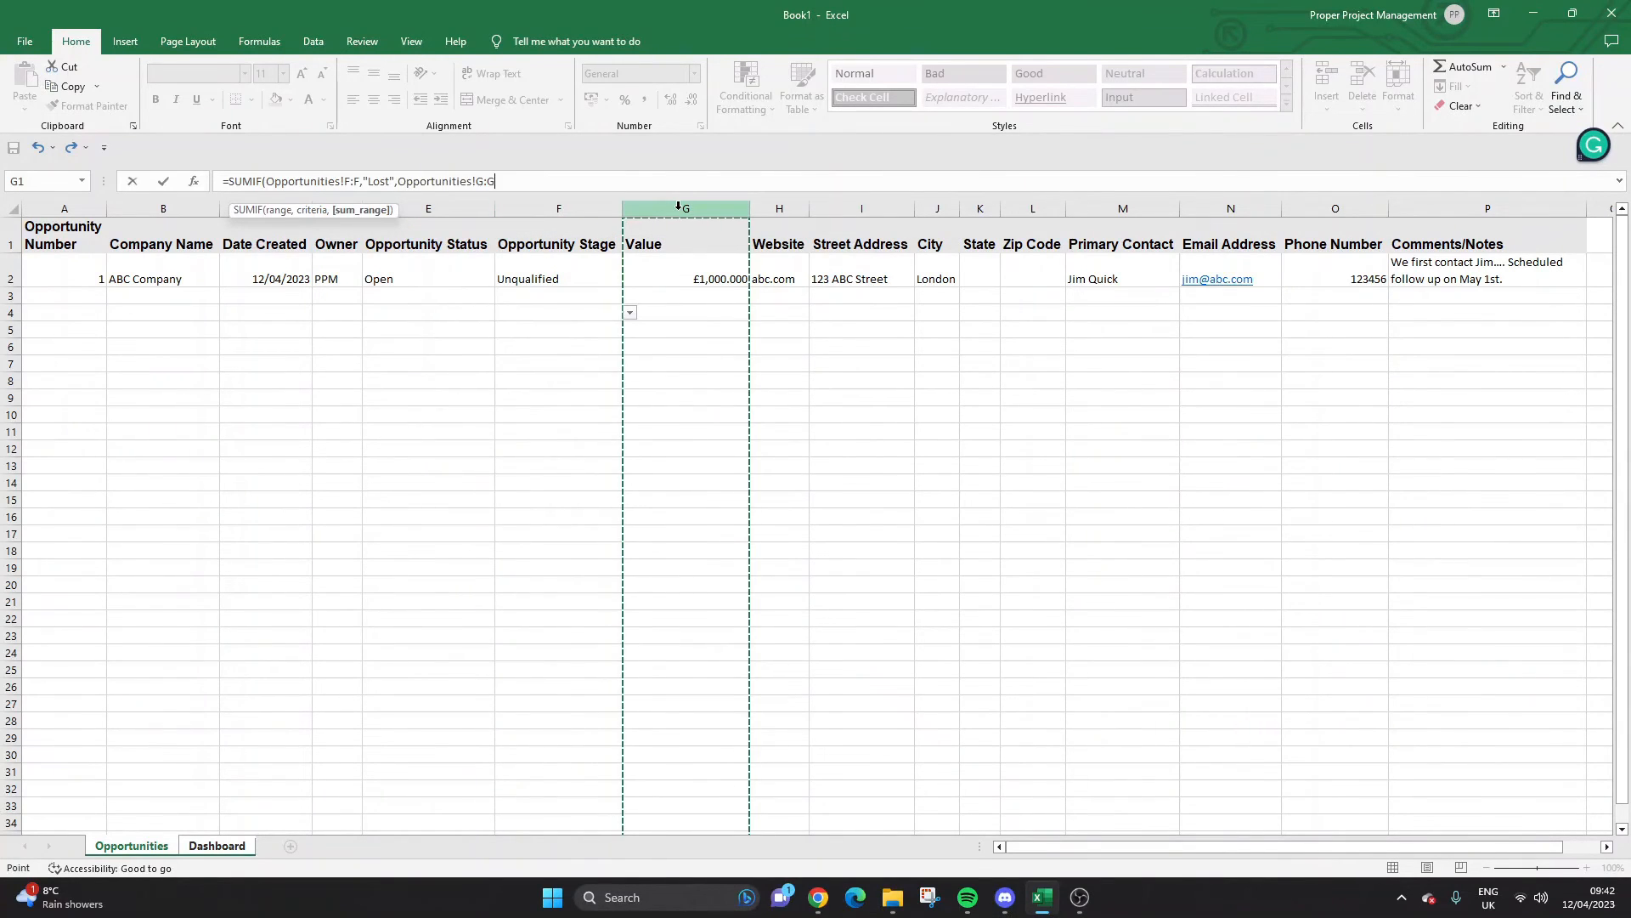
pyautogui.write(')')
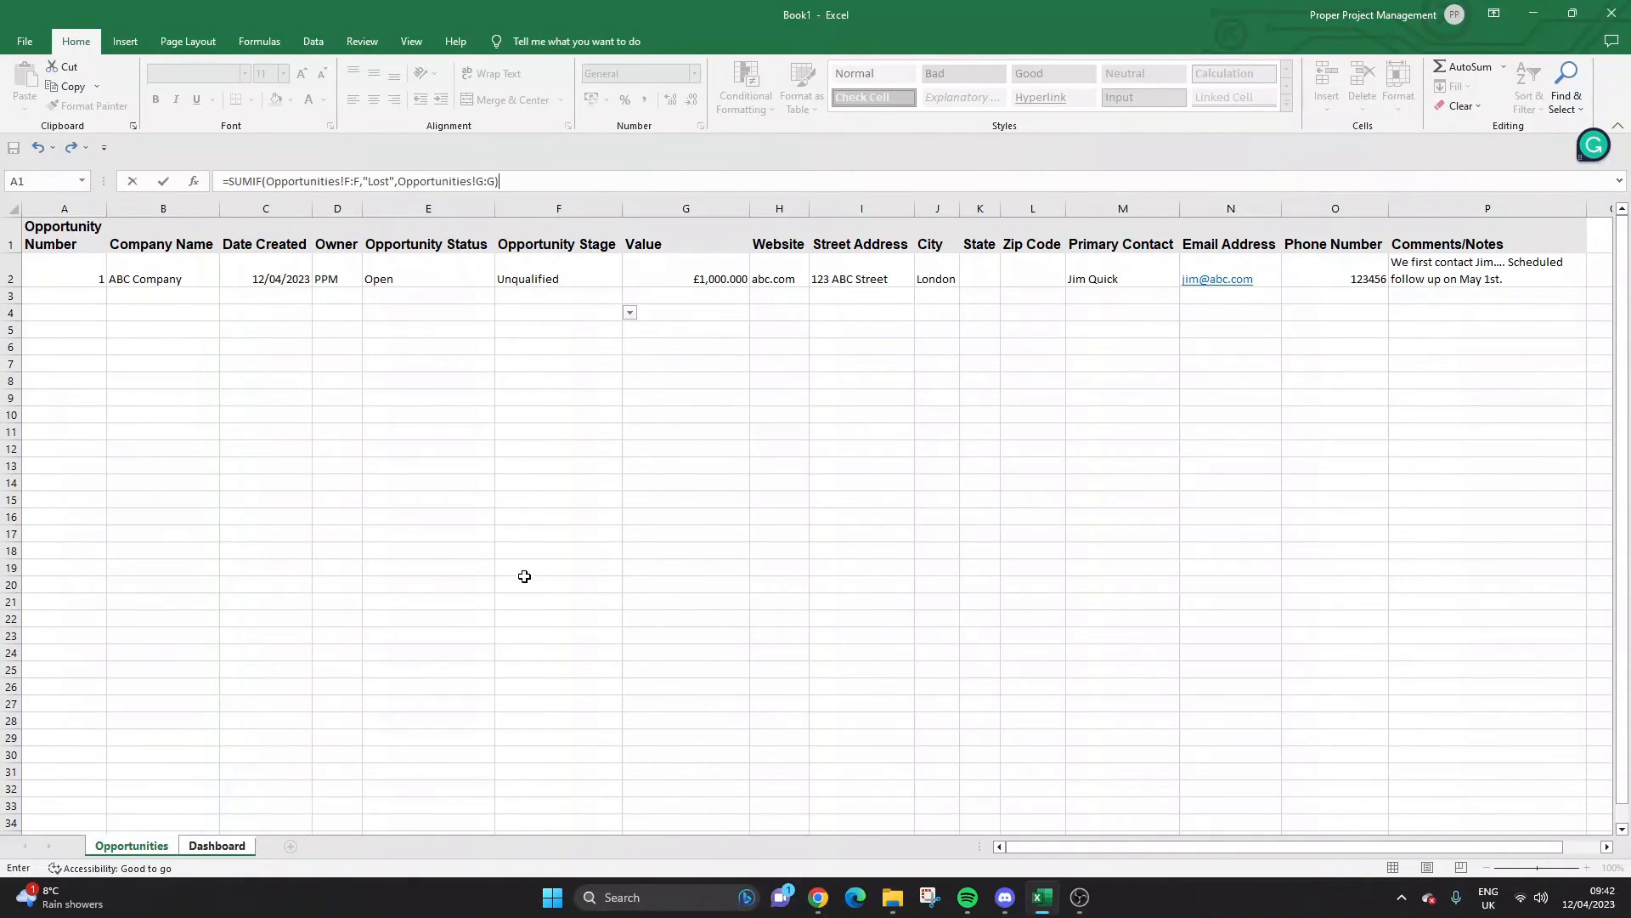
# Commit the Lost-revenue SUMIF in C16 and format it as currency (£0.00).
pyautogui.click(579, 185)
pyautogui.press('Return')
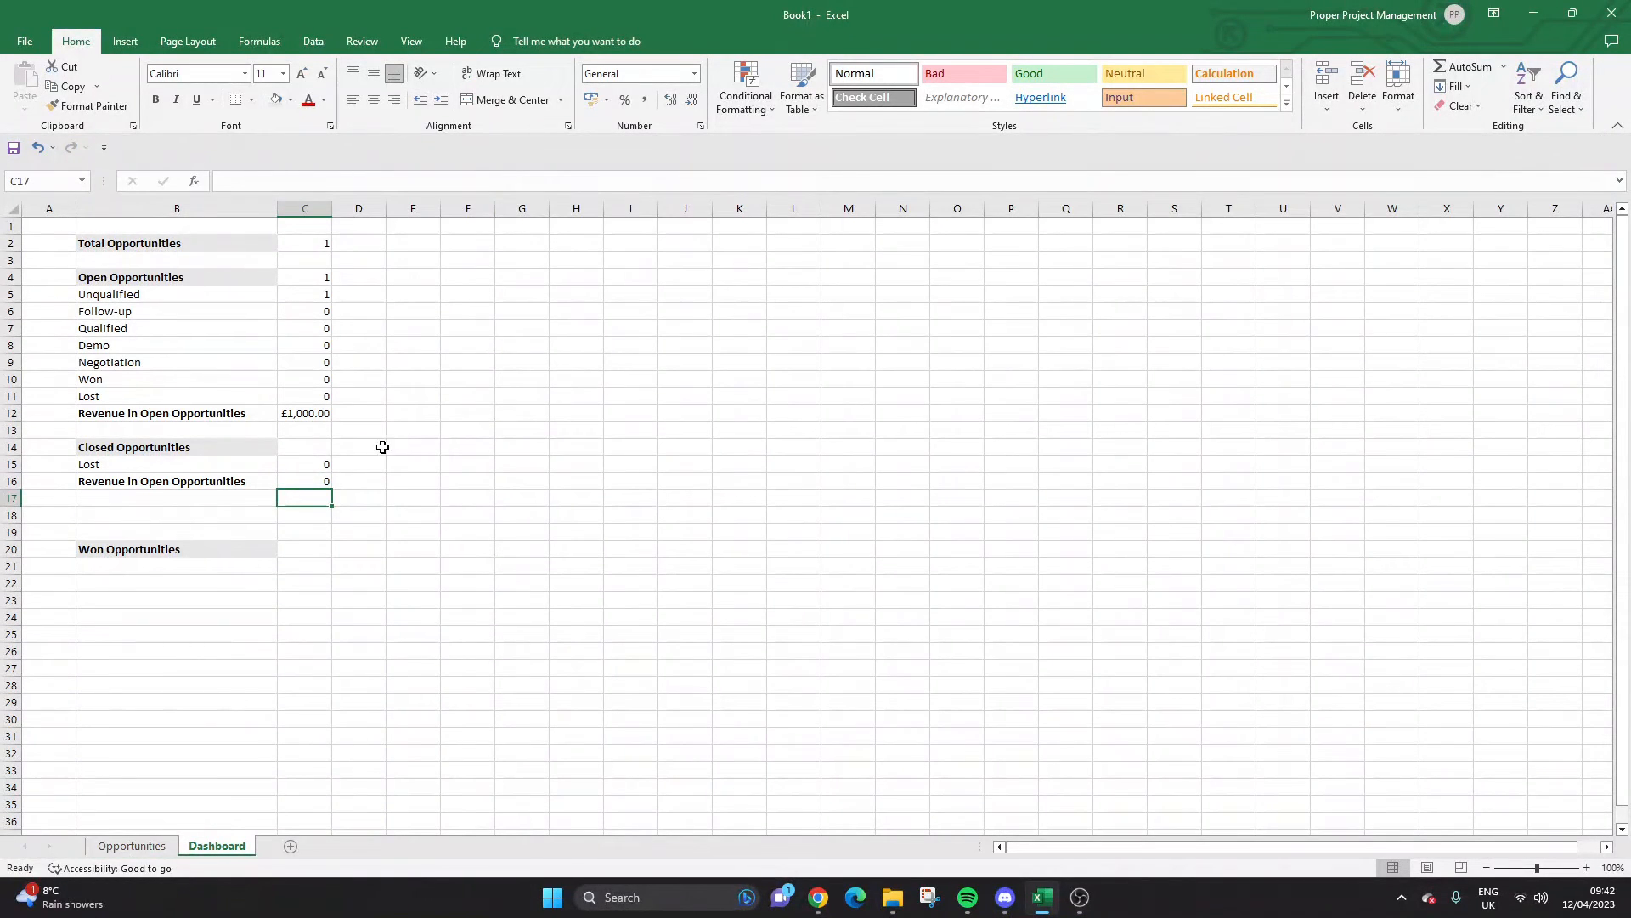
pyautogui.click(312, 477)
pyautogui.click(694, 74)
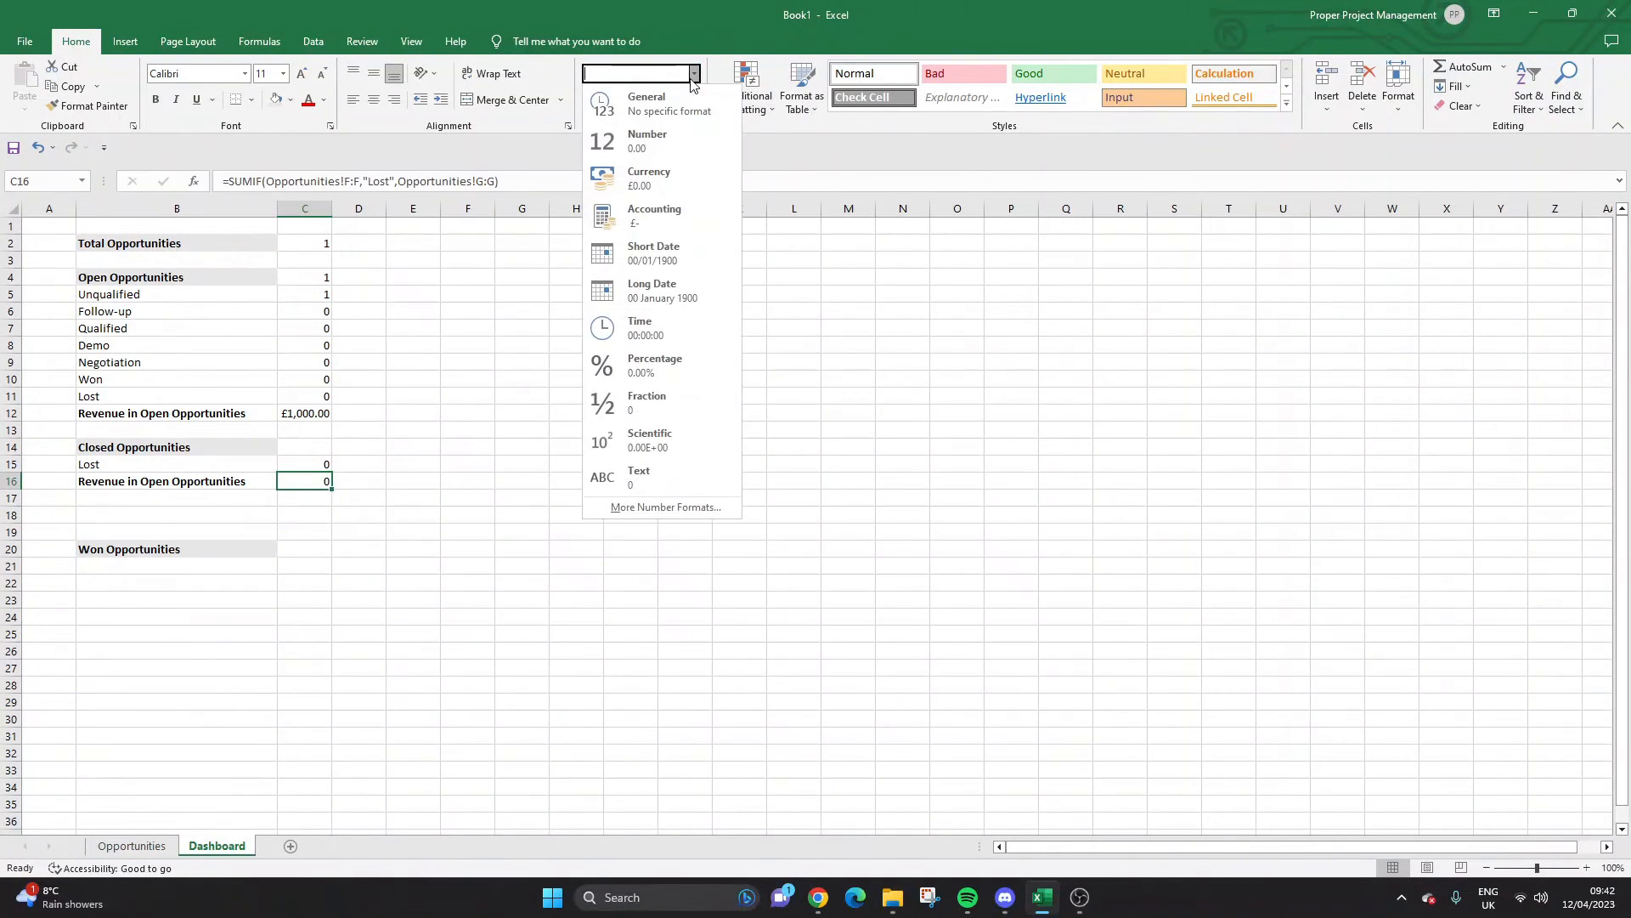
pyautogui.click(677, 177)
pyautogui.click(485, 479)
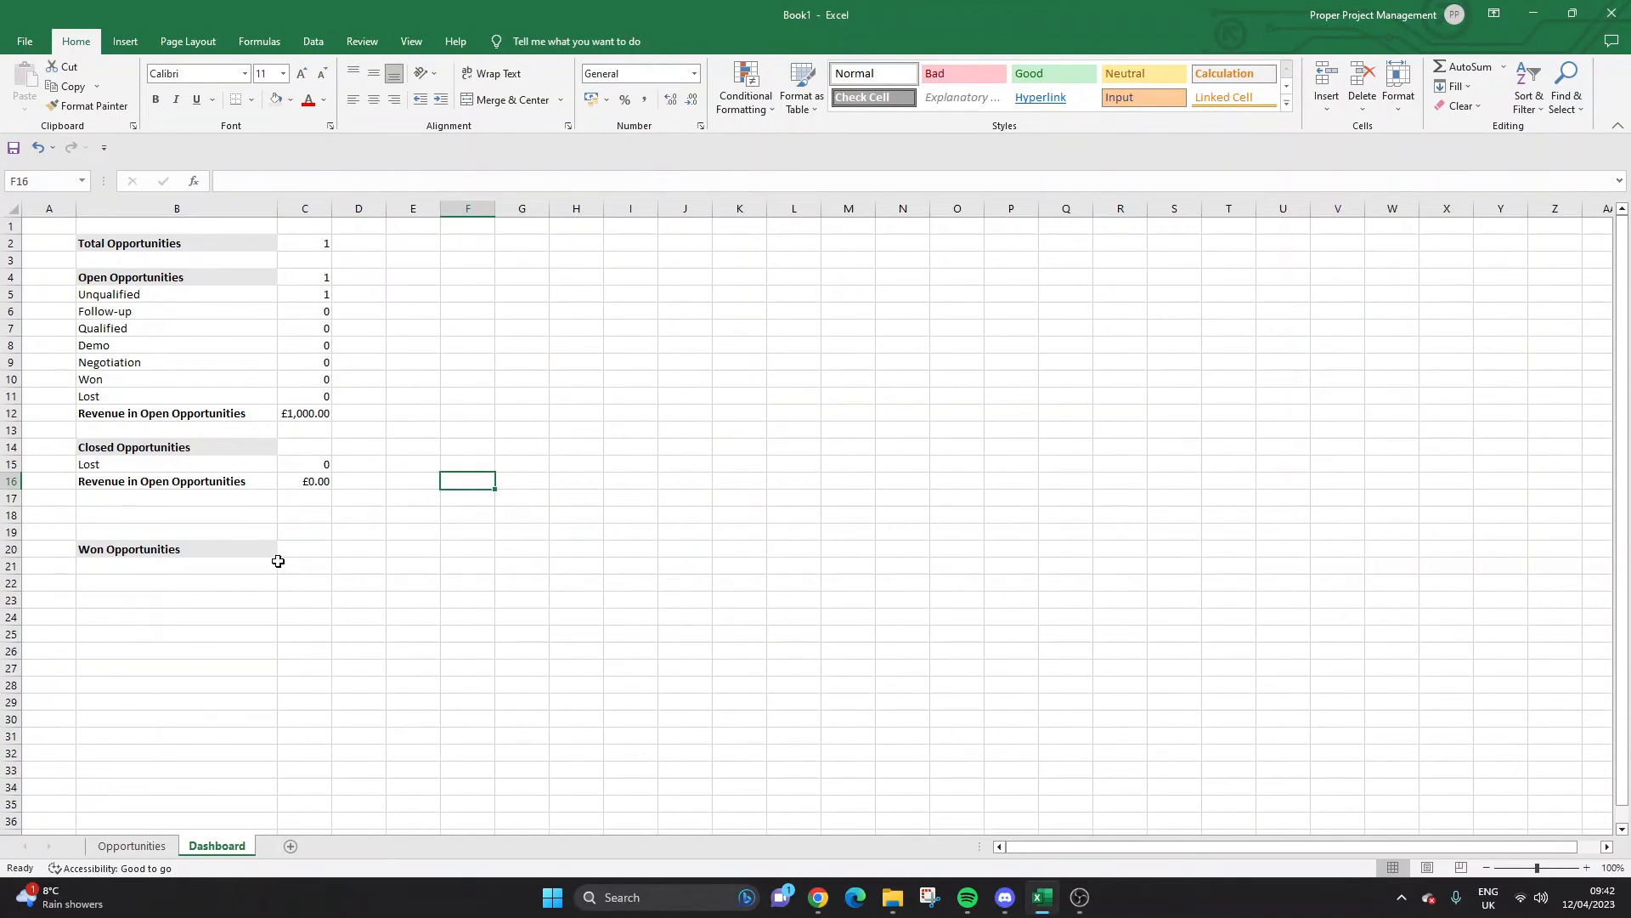
pyautogui.click(252, 544)
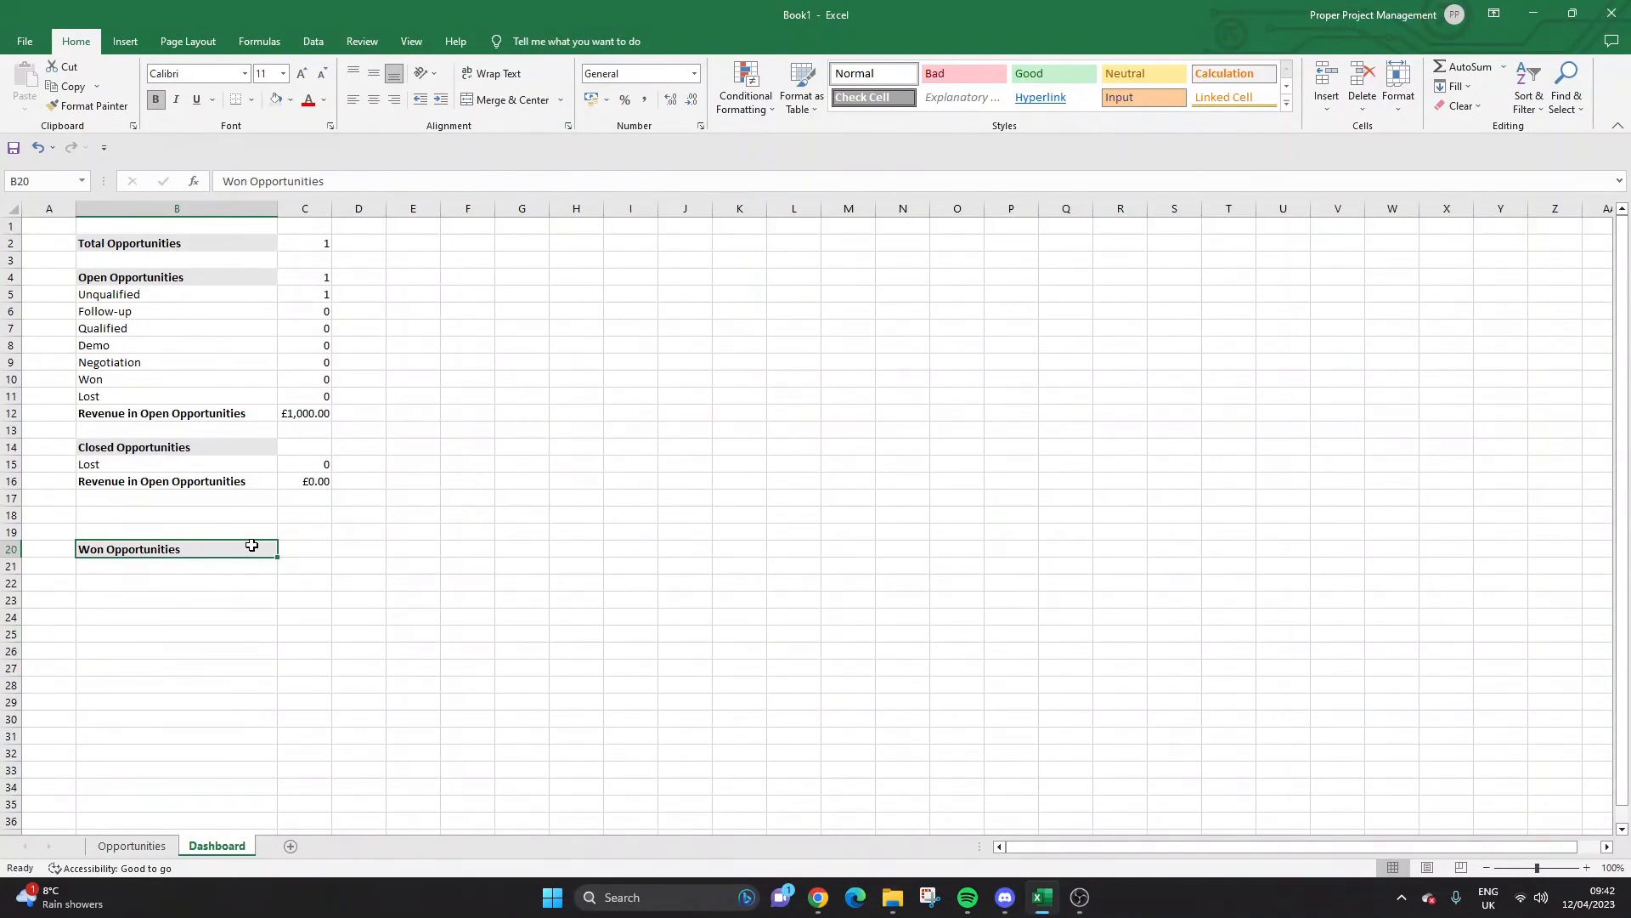
# Copy the labels B15:B16 to B21:B22 and relabel the count as Won.
pyautogui.moveTo(192, 469); pyautogui.dragTo(207, 480)
pyautogui.hotkey('ctrl', 'c')
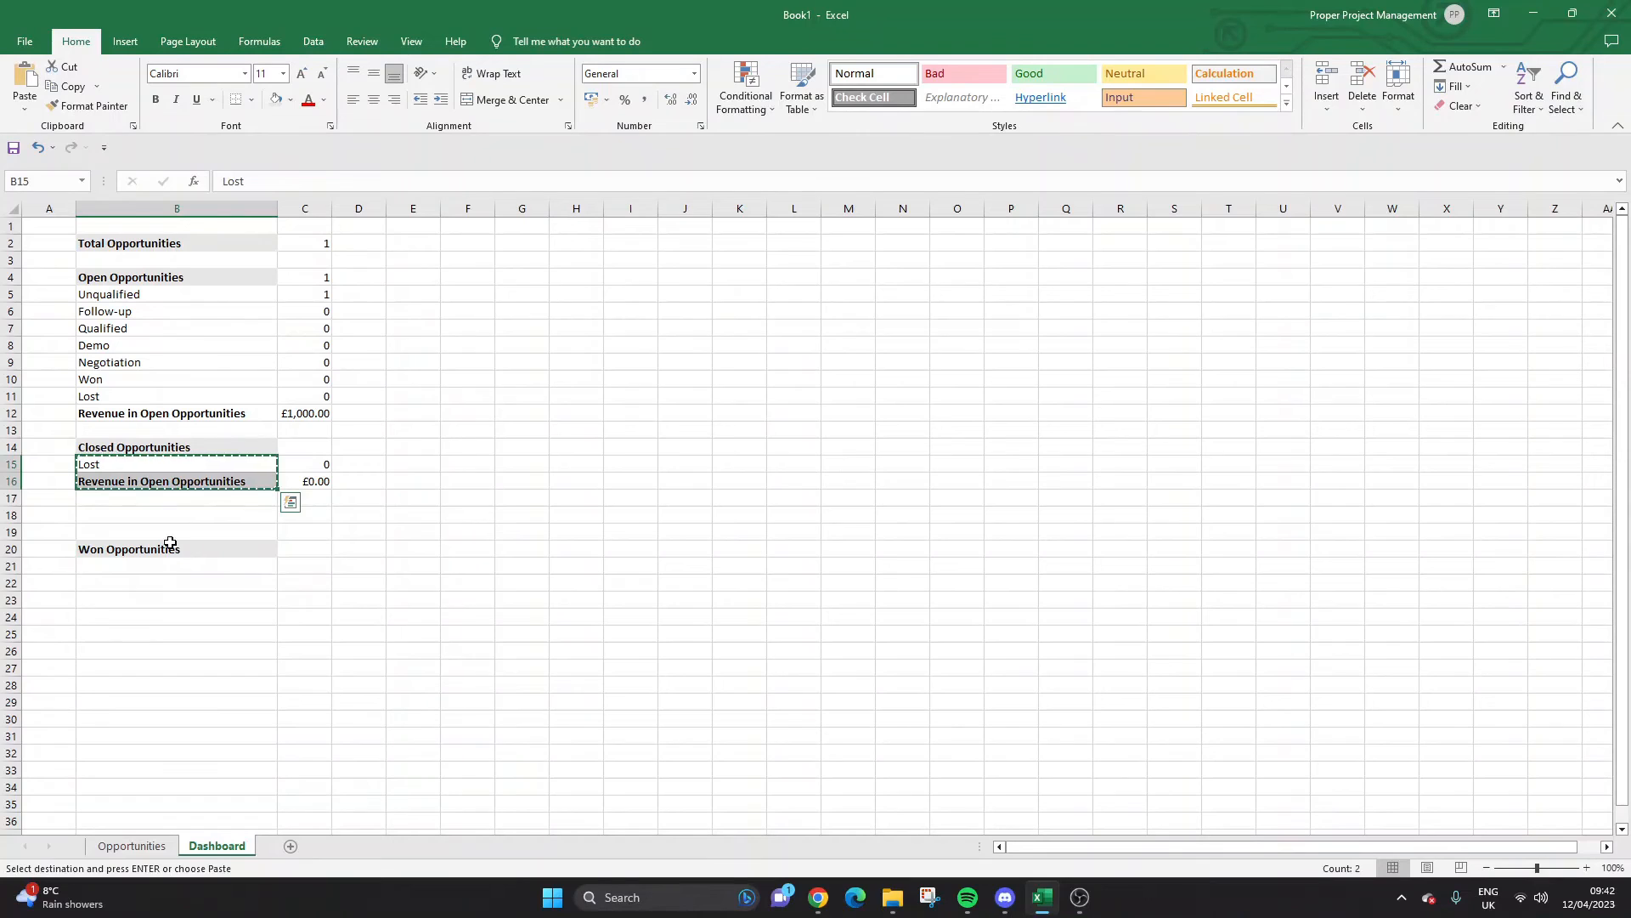
pyautogui.click(155, 571)
pyautogui.hotkey('ctrl', 'v')
pyautogui.press('Escape')
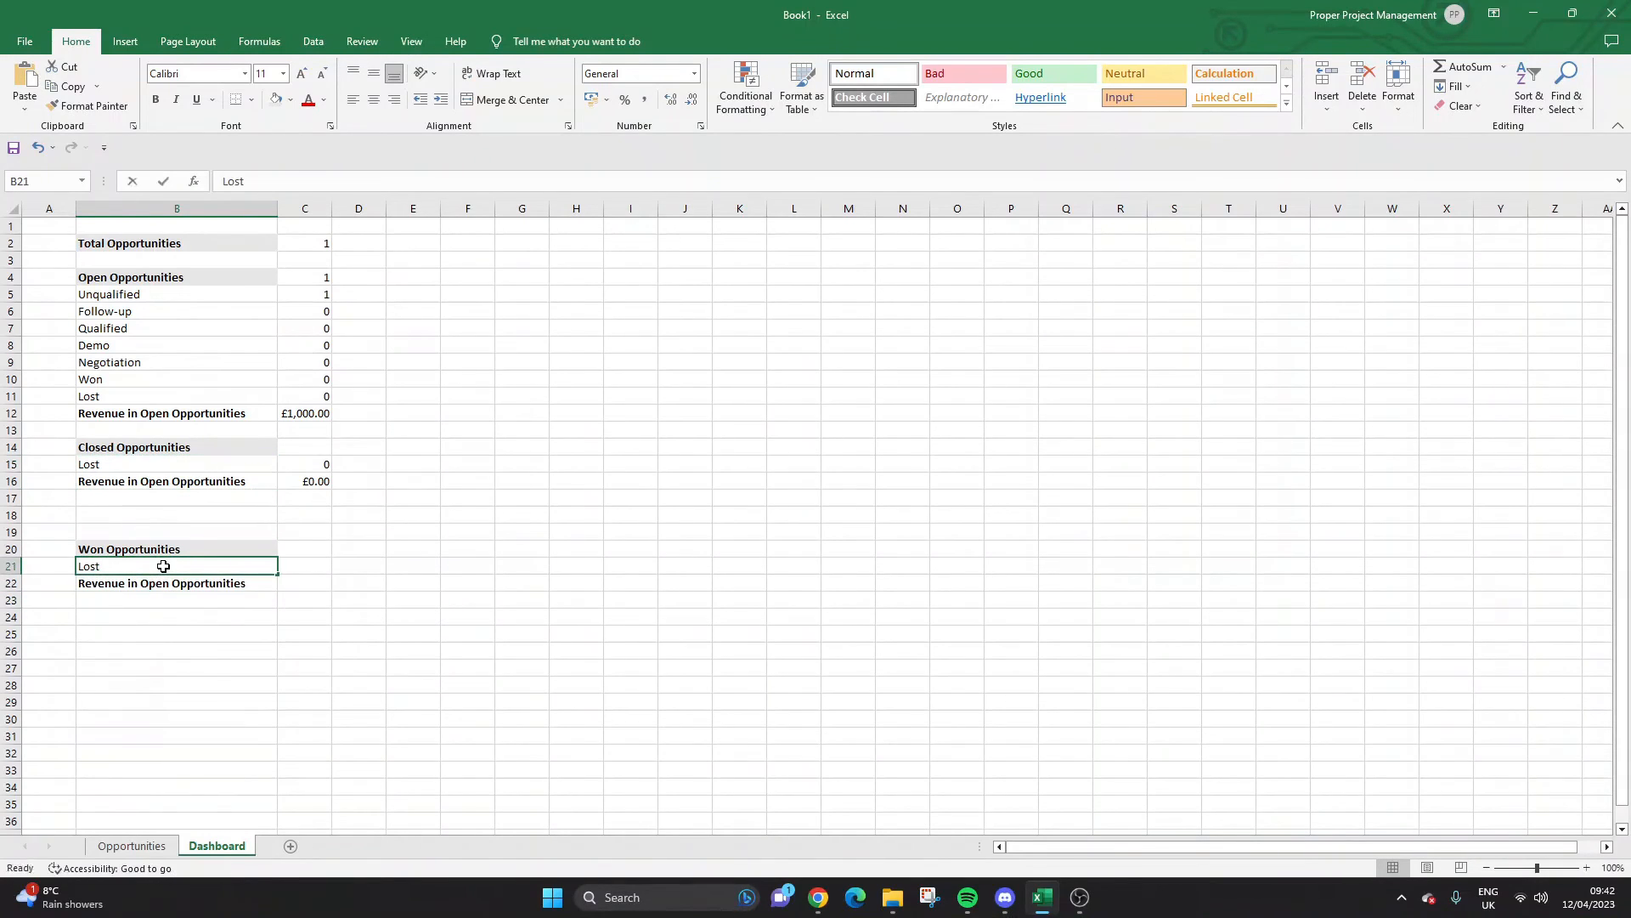
pyautogui.write('Won')
pyautogui.press('Return')
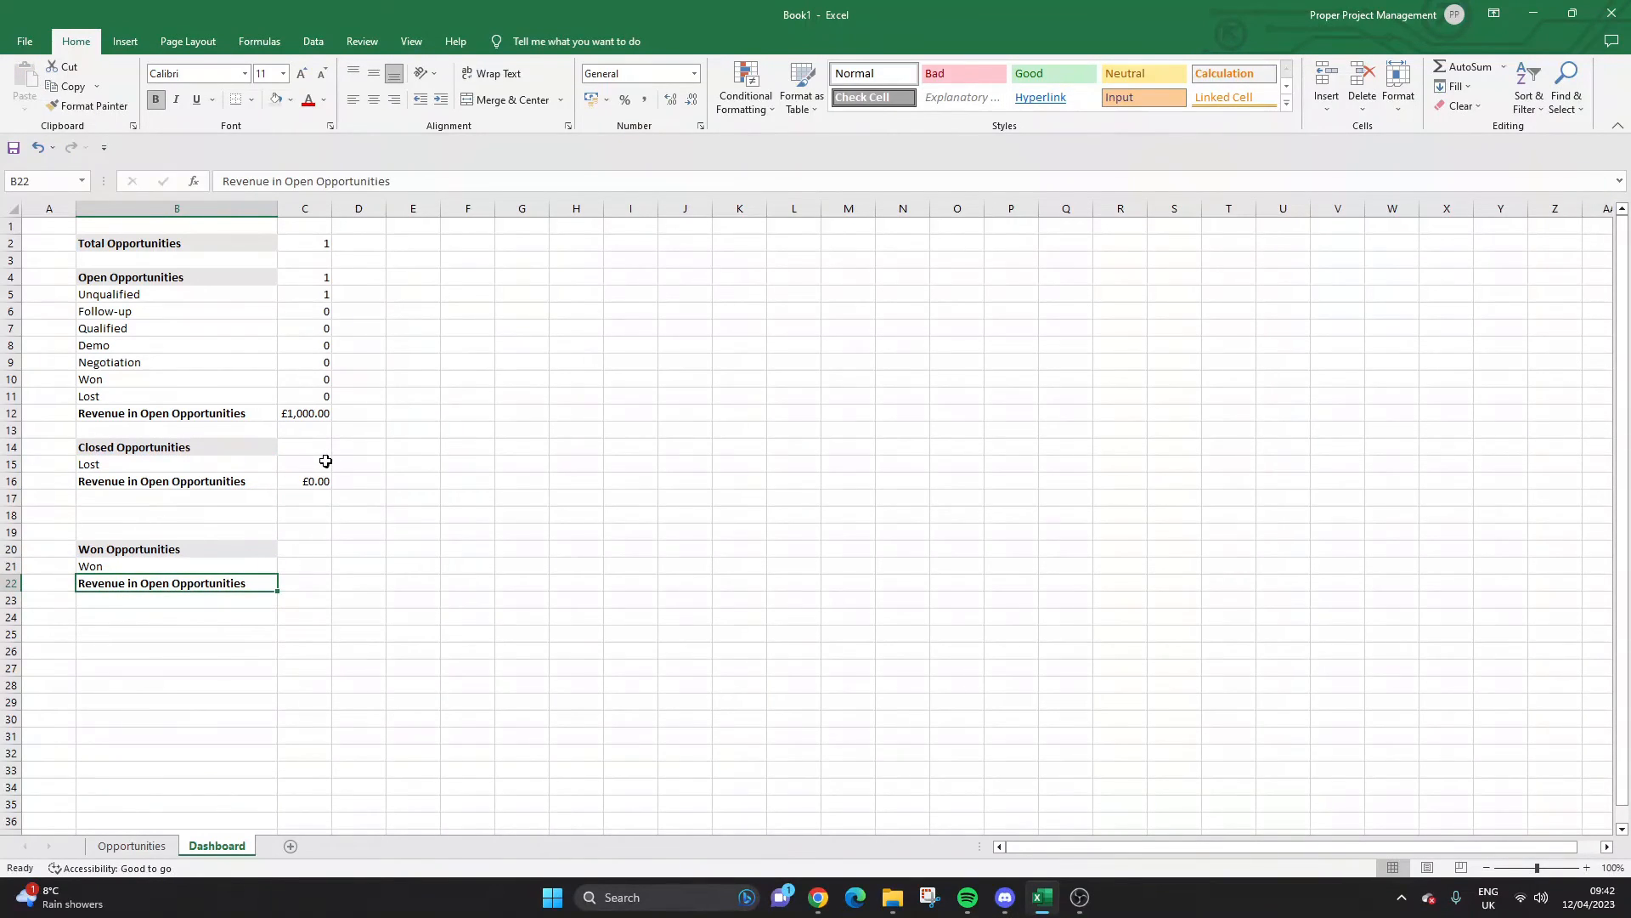
# Add =COUNTIF(Opportunities!F:F,"Won") in C21 for the won count.
pyautogui.click(325, 461)
pyautogui.tripleClick(336, 181)
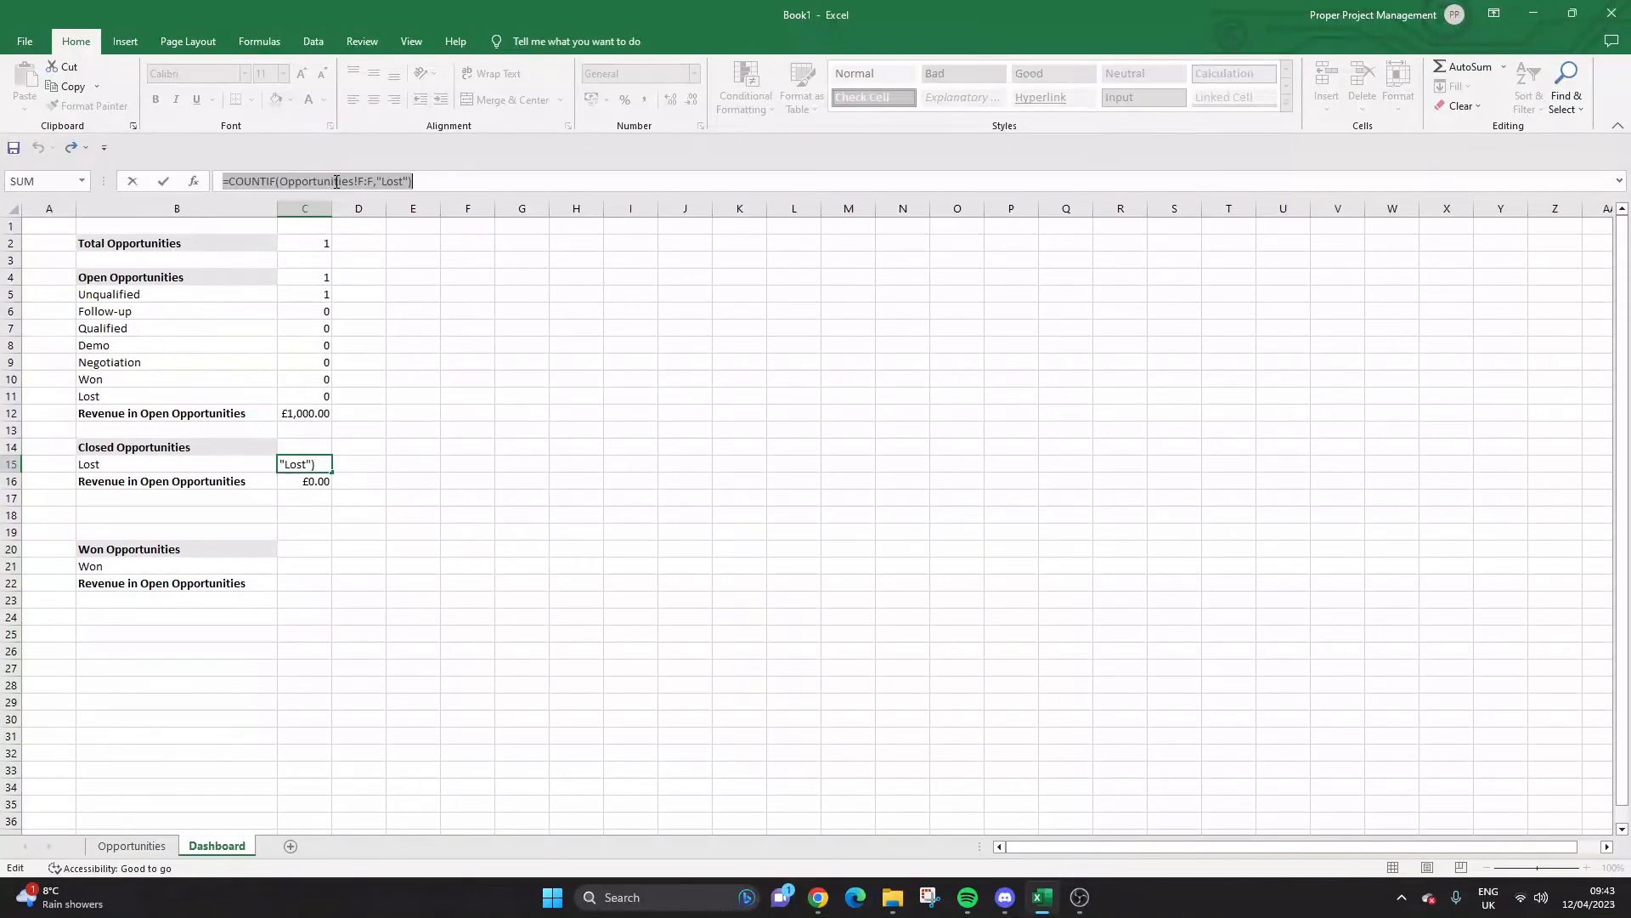
pyautogui.hotkey('ctrl', 'c')
pyautogui.press('Return')
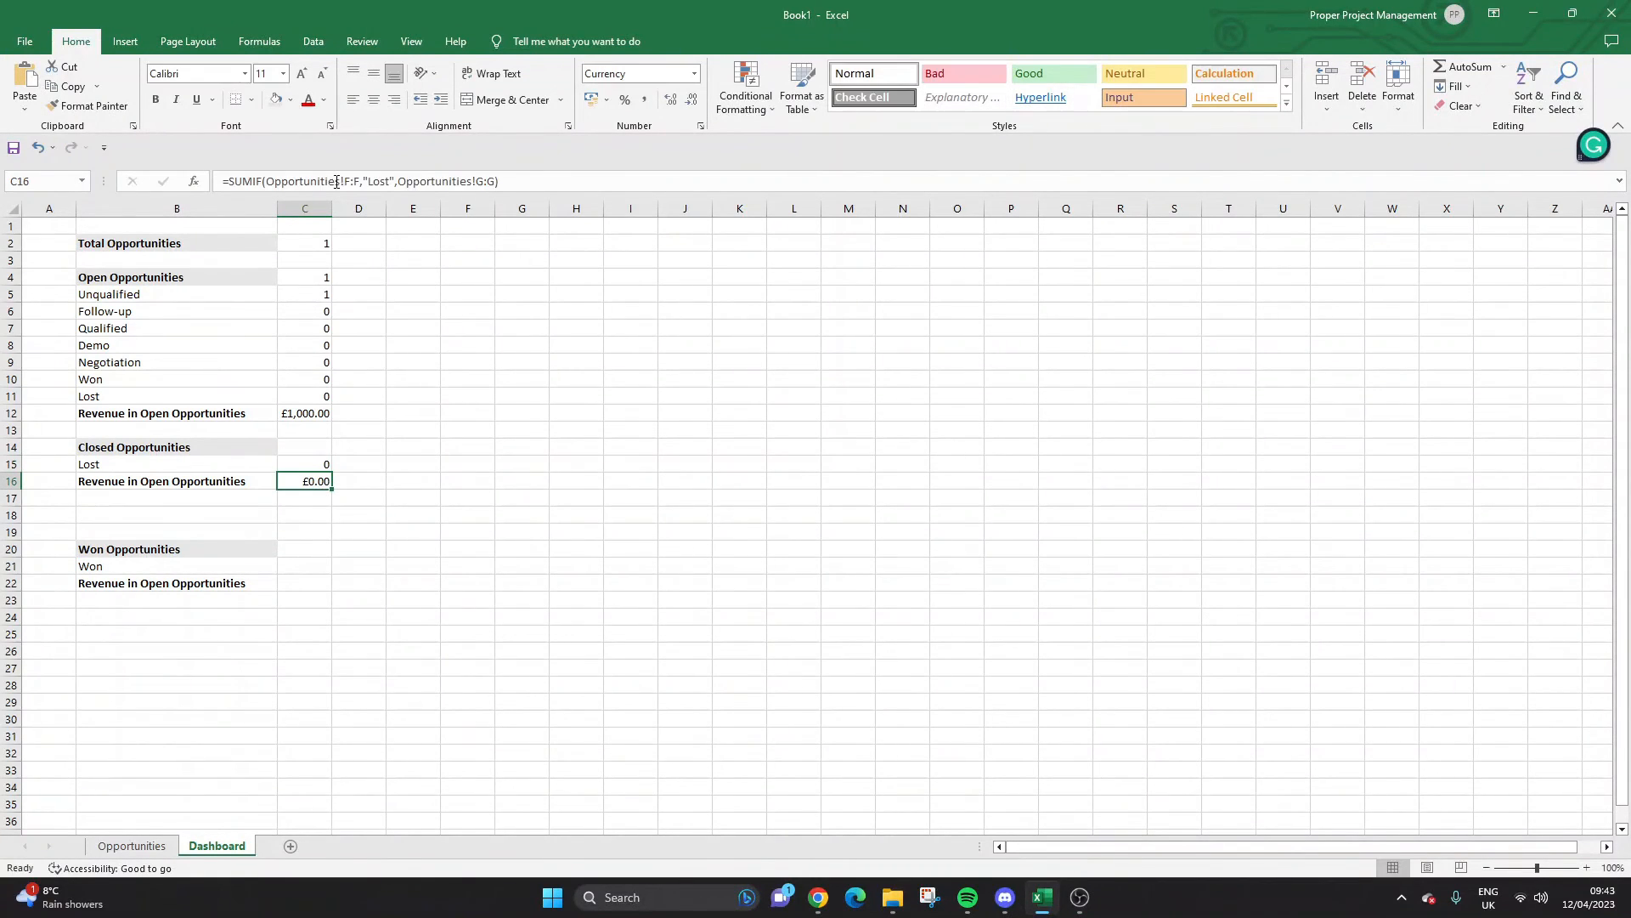
pyautogui.click(304, 563)
pyautogui.hotkey('ctrl', 'v')
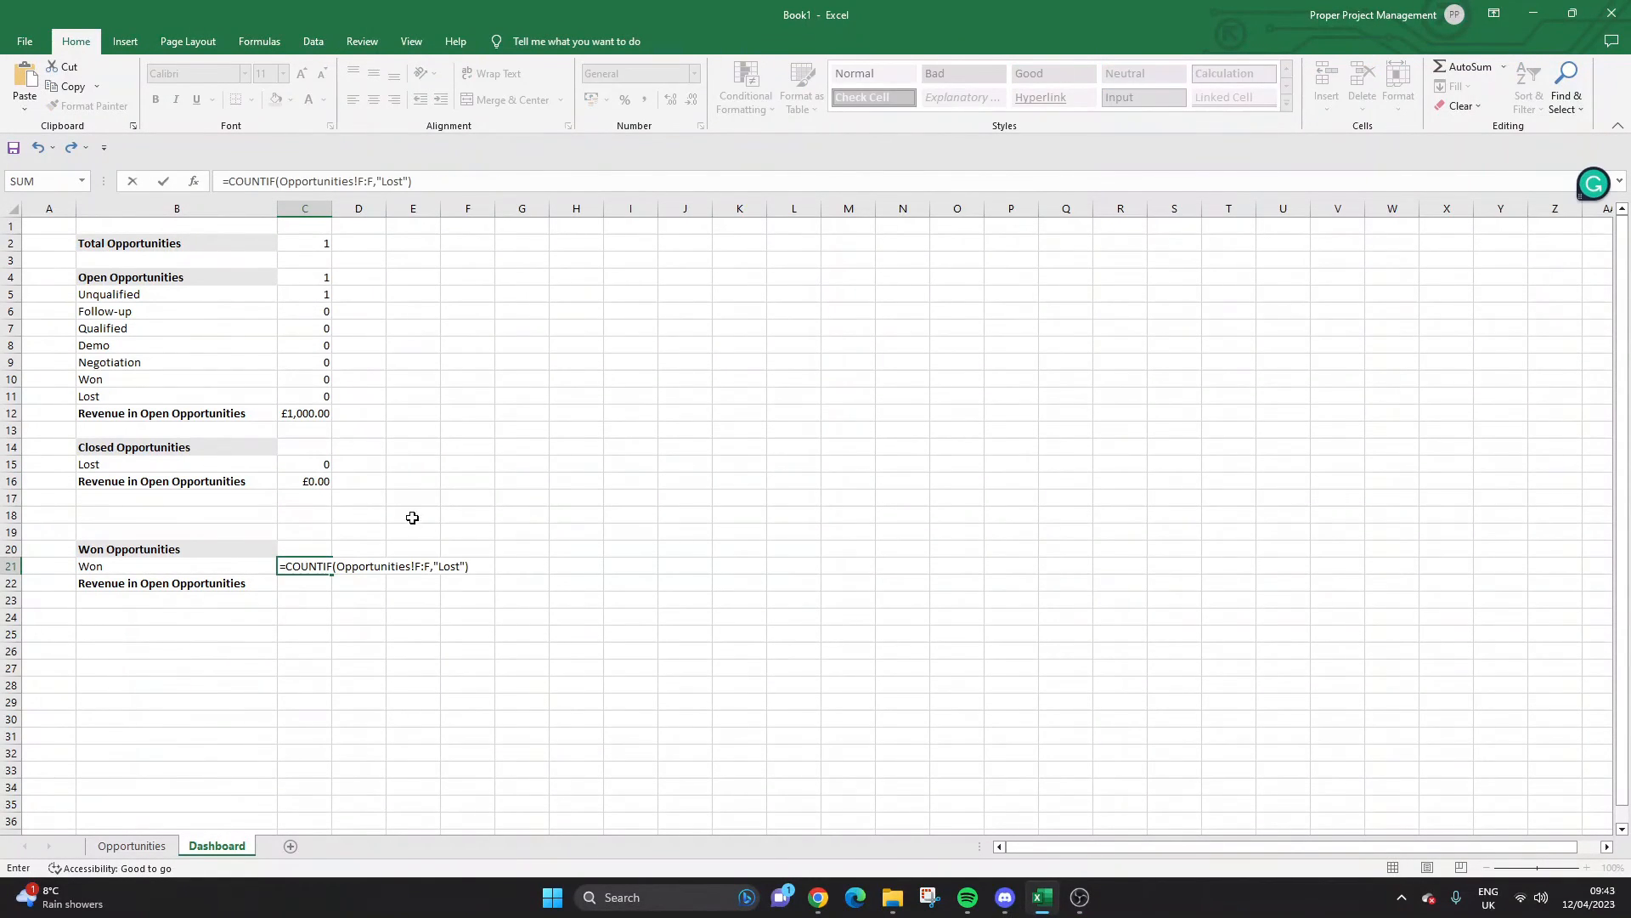
pyautogui.doubleClick(448, 567)
pyautogui.write('"Won')
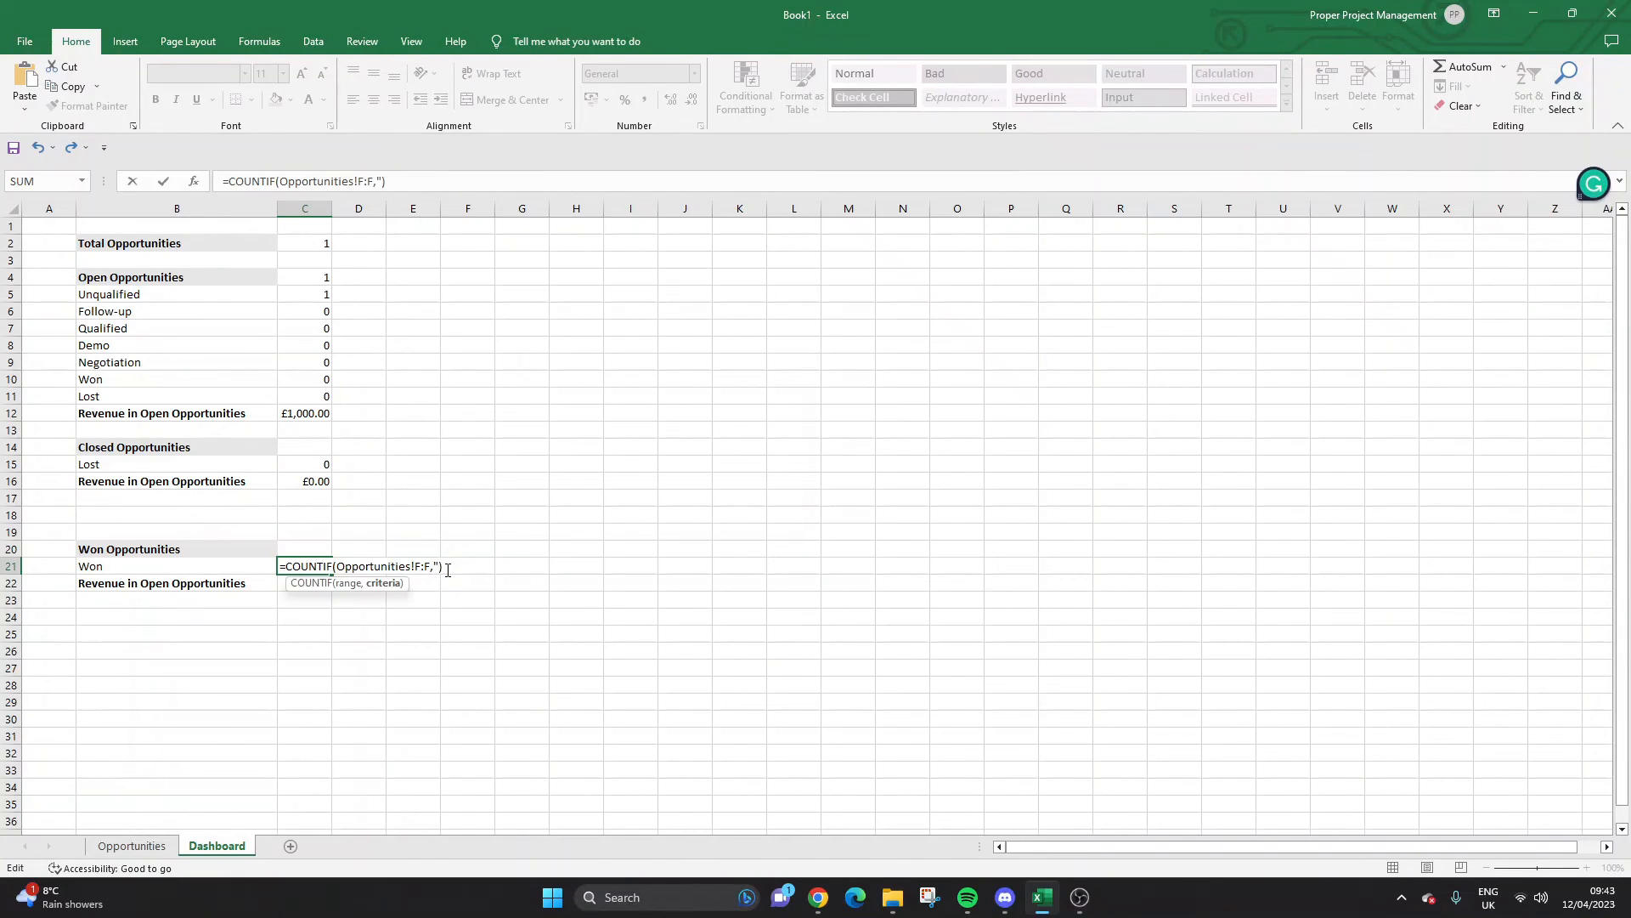
pyautogui.press('Return')
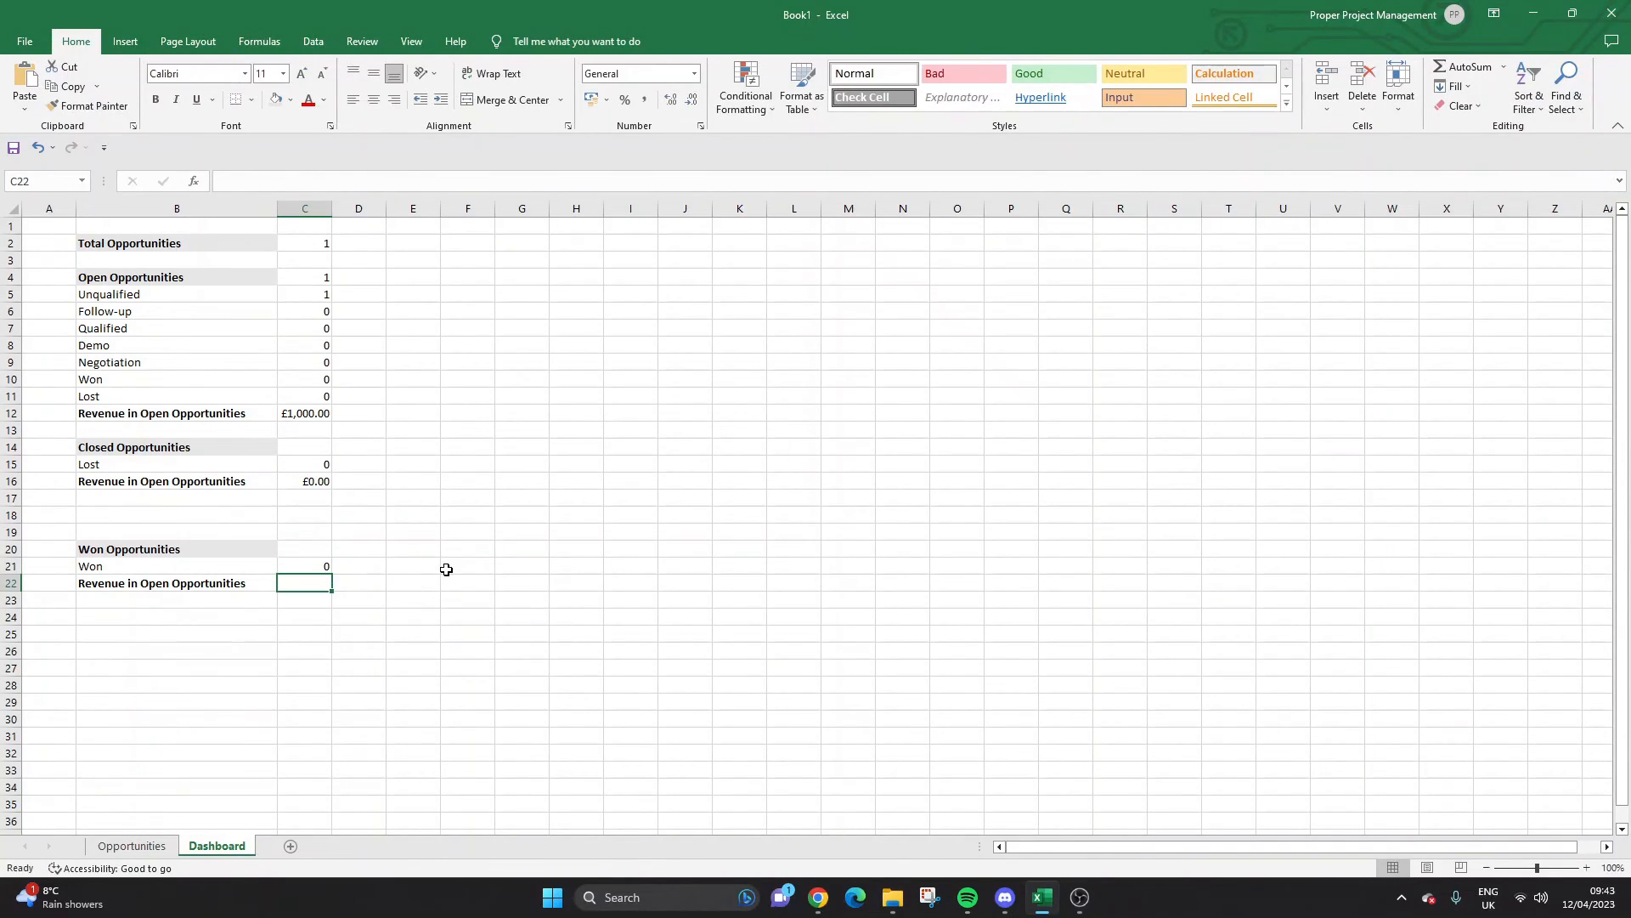
# Add =SUMIF(Opportunities!F:F,"Won",Opportunities!G:G) in C22 for won revenue.
pyautogui.click(327, 481)
pyautogui.tripleClick(395, 183)
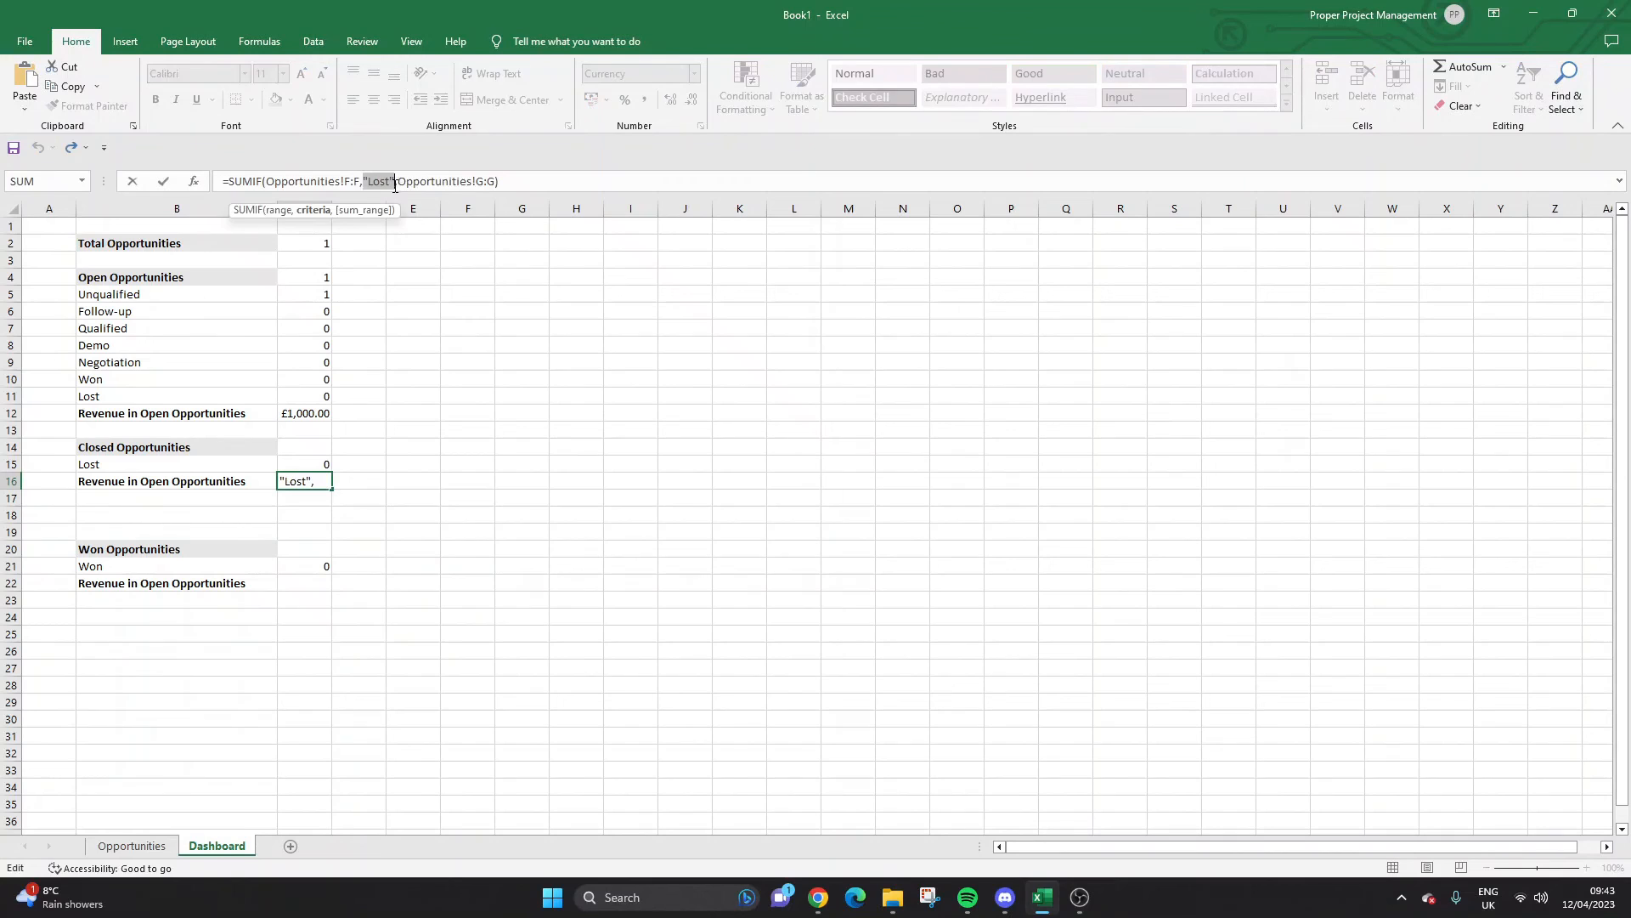
pyautogui.press('Return')
pyautogui.click(305, 581)
pyautogui.click(309, 183)
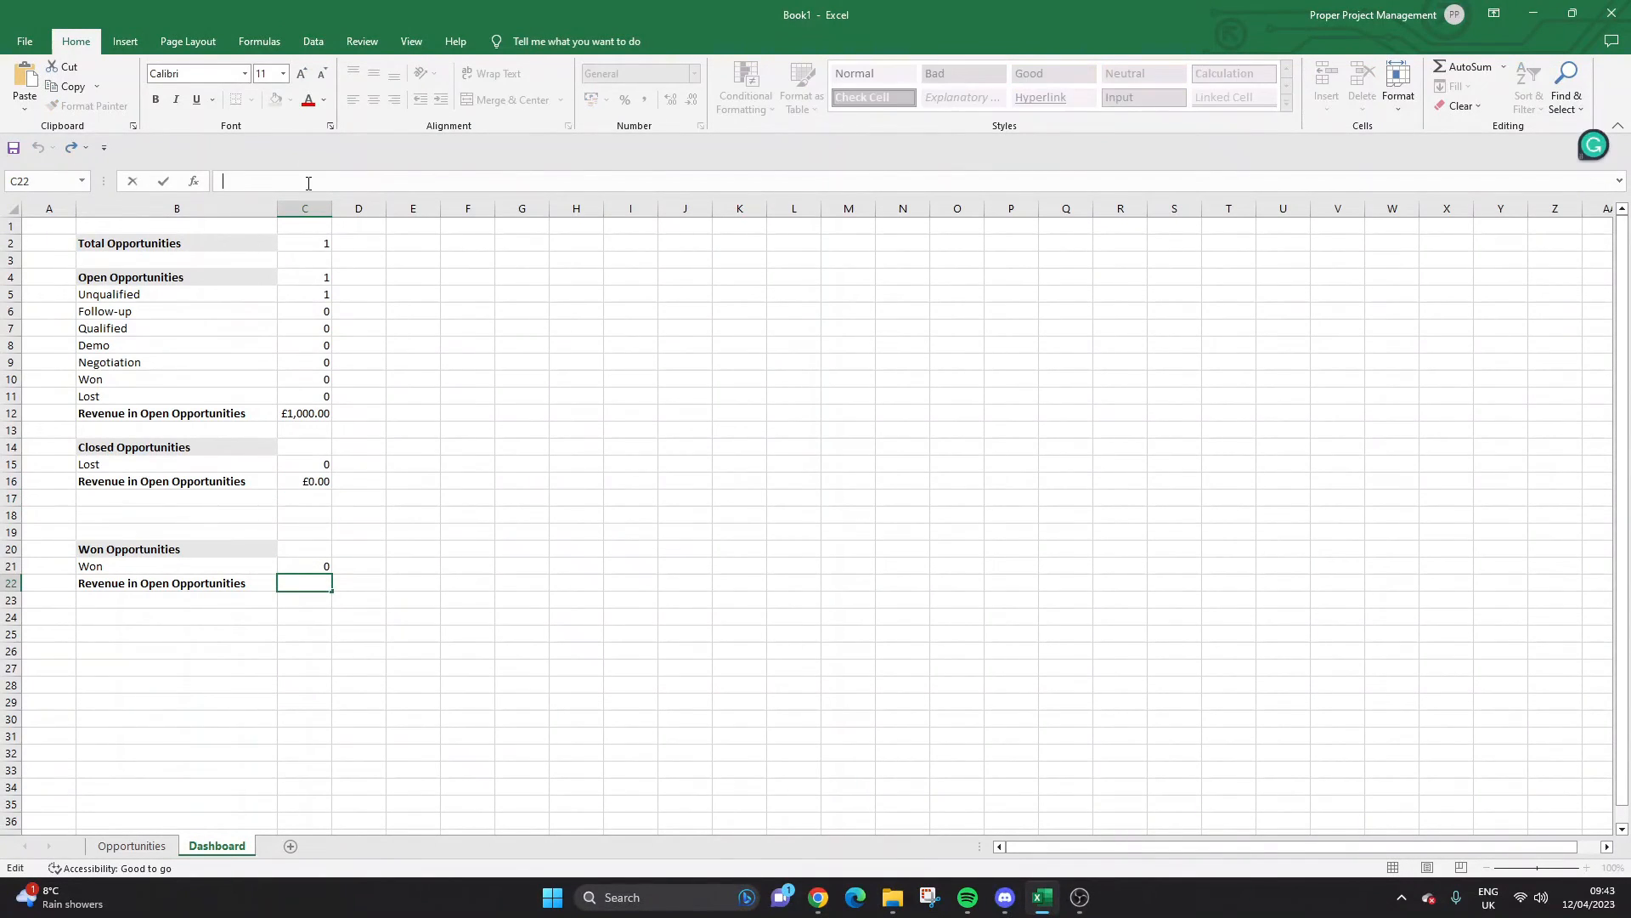
pyautogui.hotkey('ctrl', 'v')
pyautogui.doubleClick(380, 181)
pyautogui.write('"Won"')
pyautogui.press('Return')
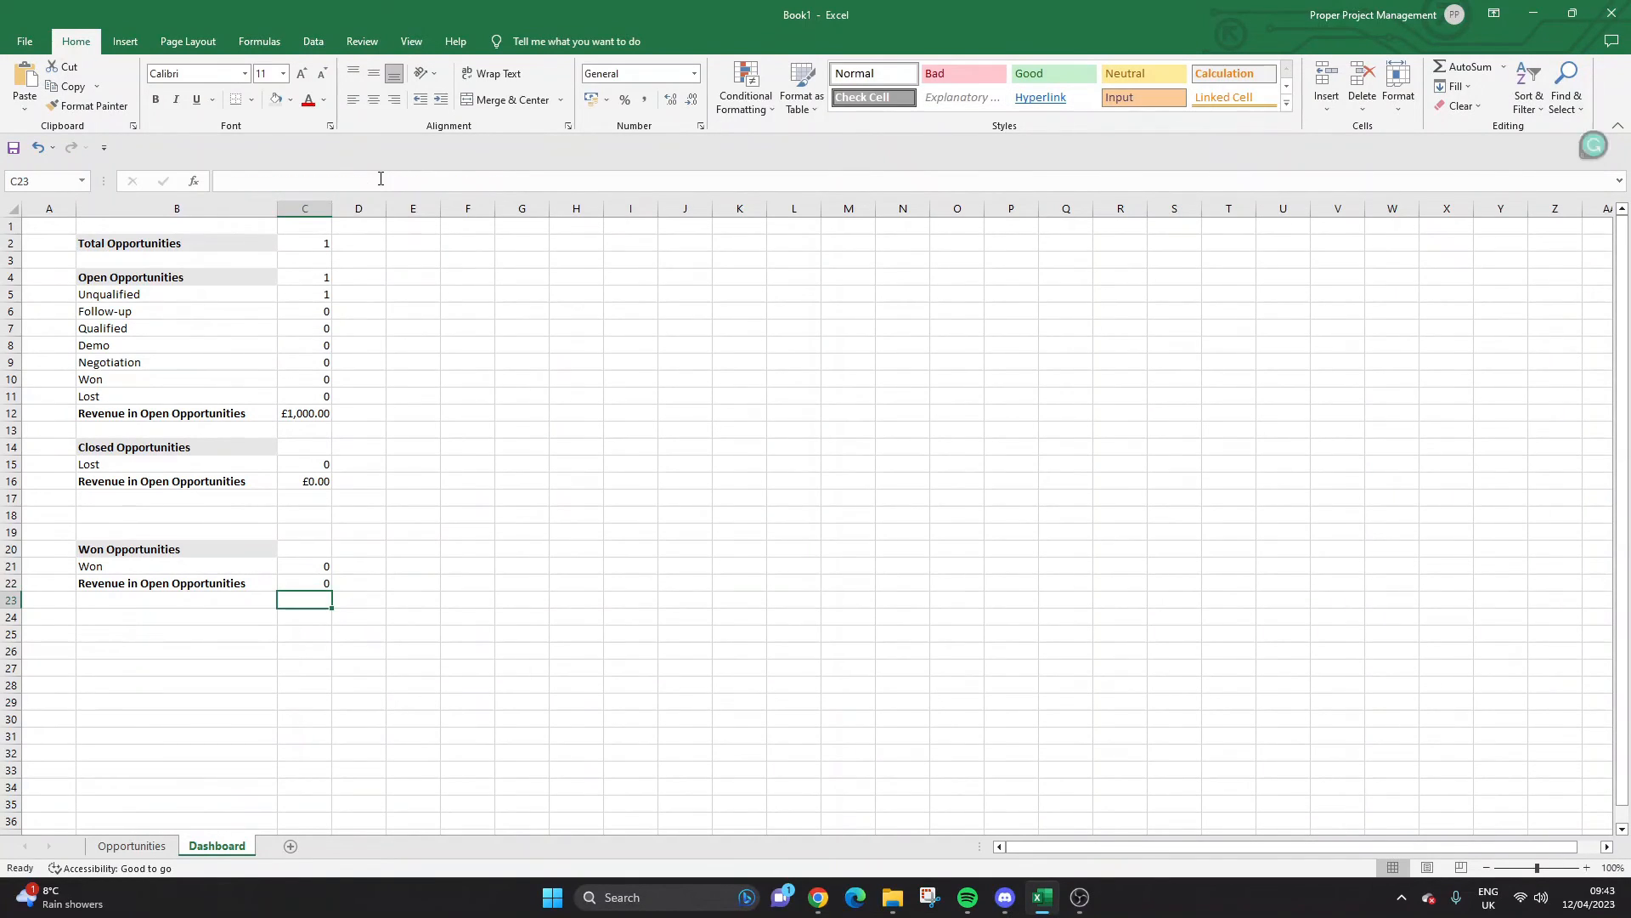
pyautogui.click(321, 583)
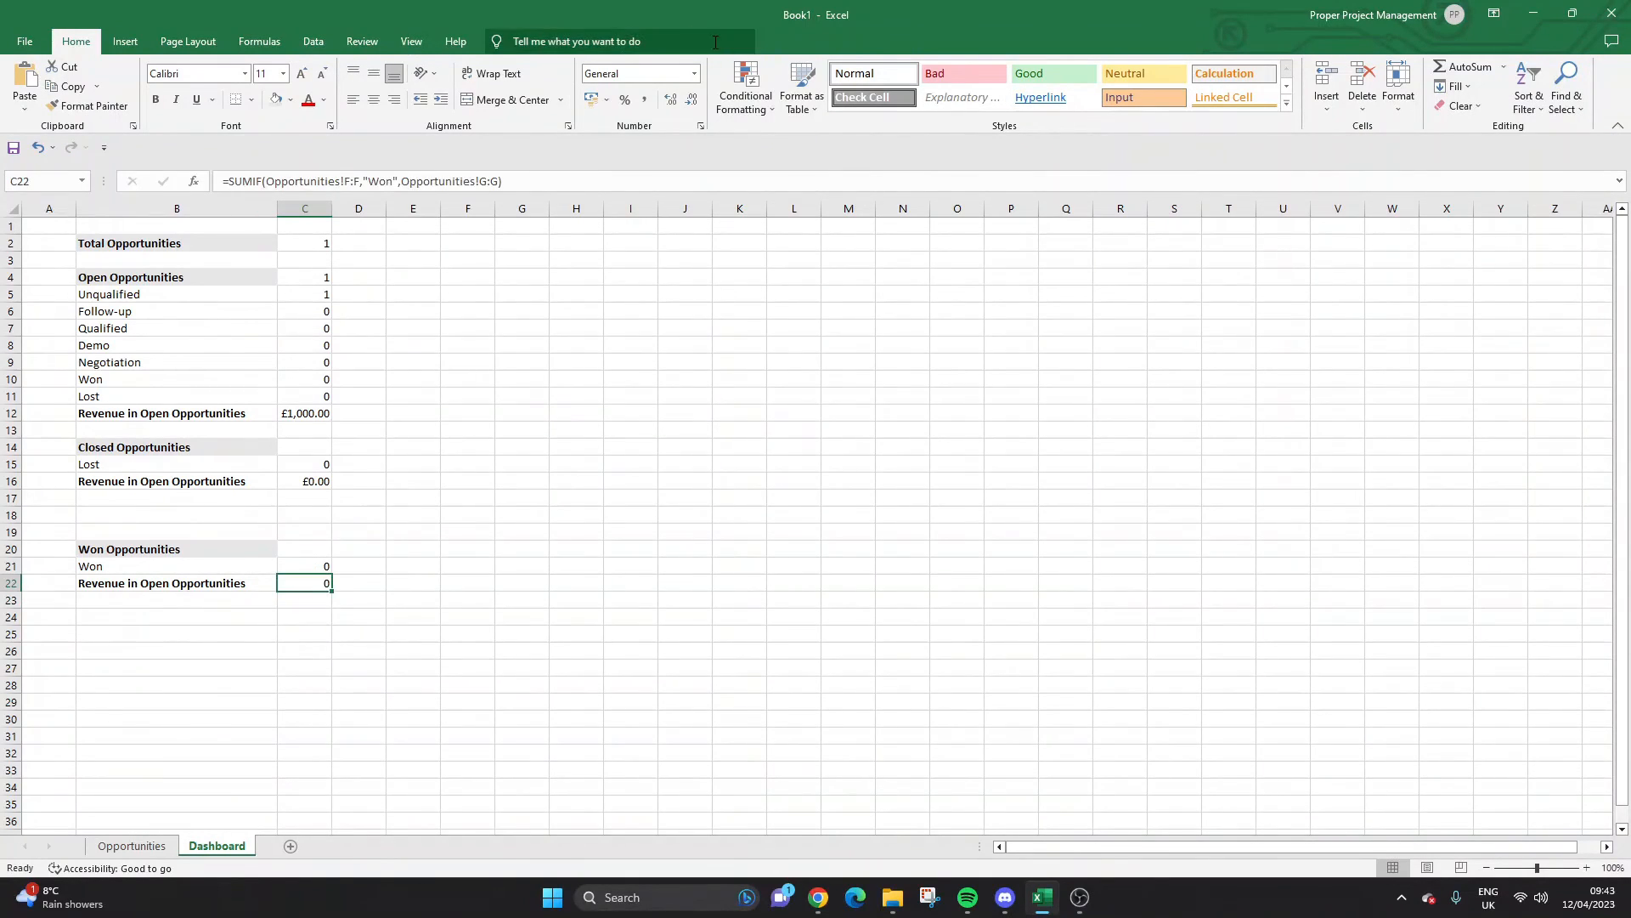
pyautogui.click(689, 74)
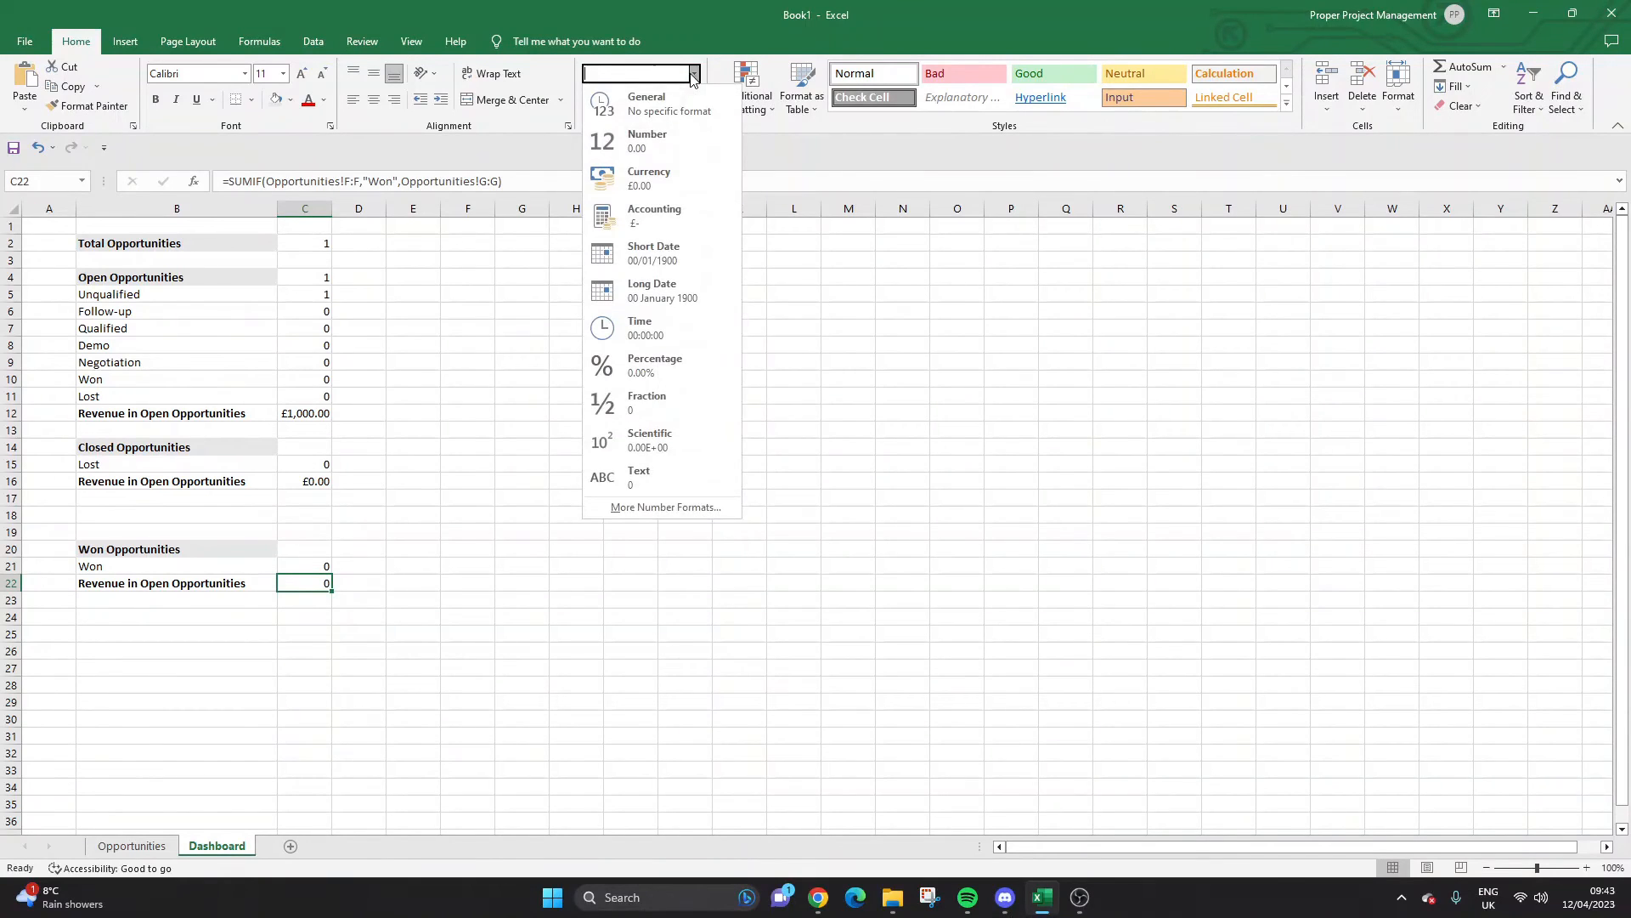
pyautogui.click(680, 281)
pyautogui.click(679, 279)
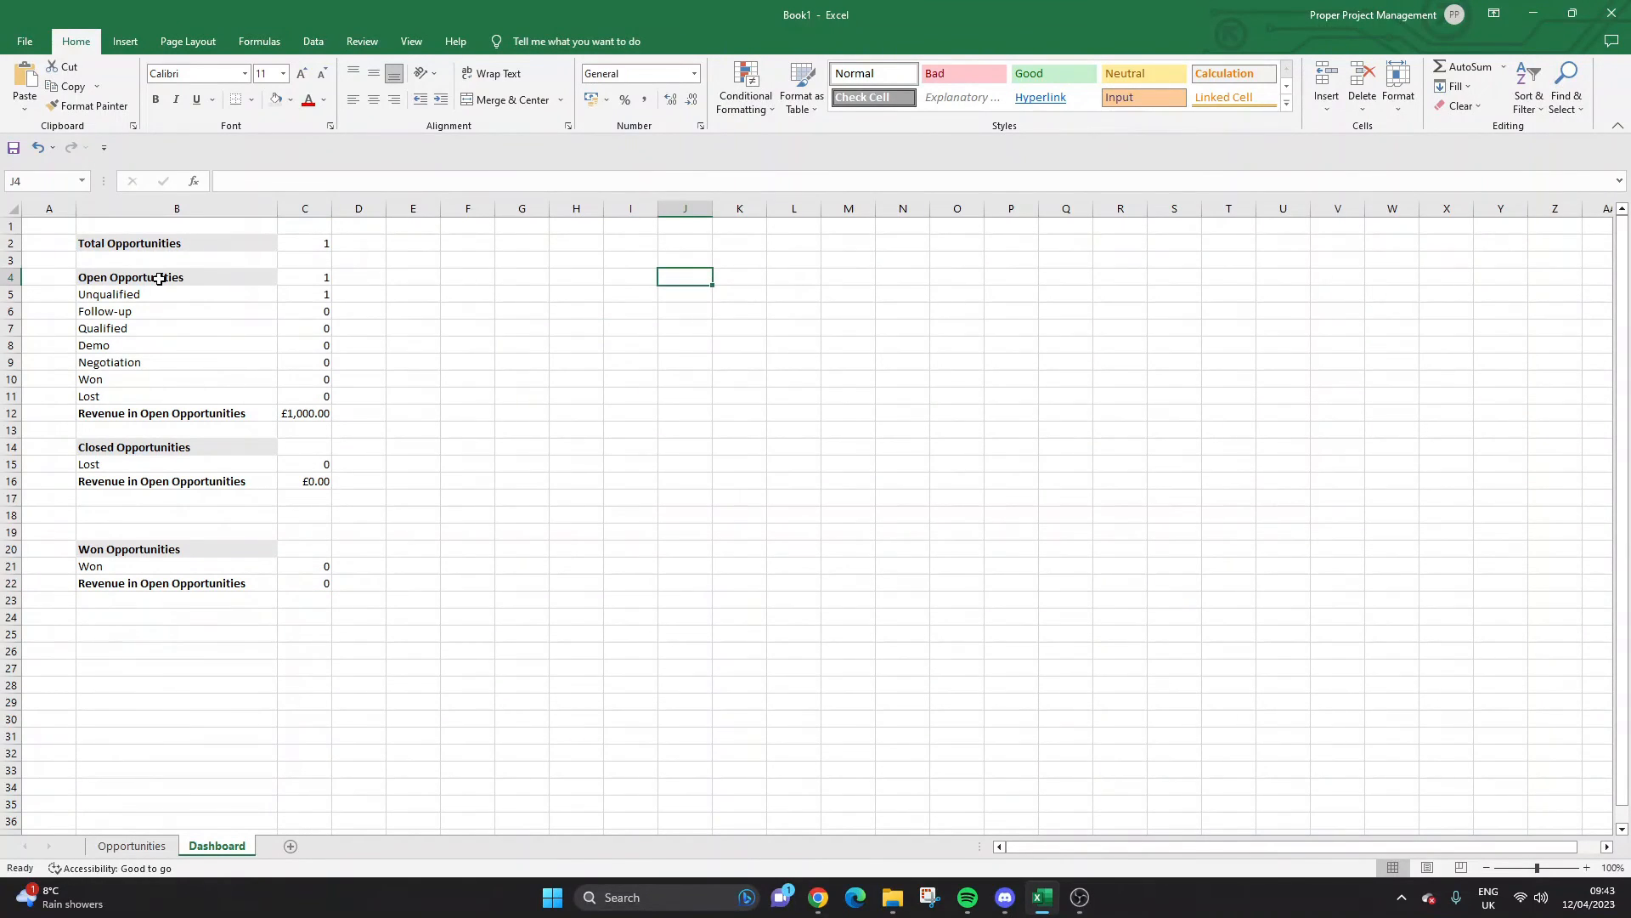
# Increase the indent of the labels in B5:B12, B15:B16 and B21:B22.
pyautogui.moveTo(138, 291); pyautogui.dragTo(213, 413)
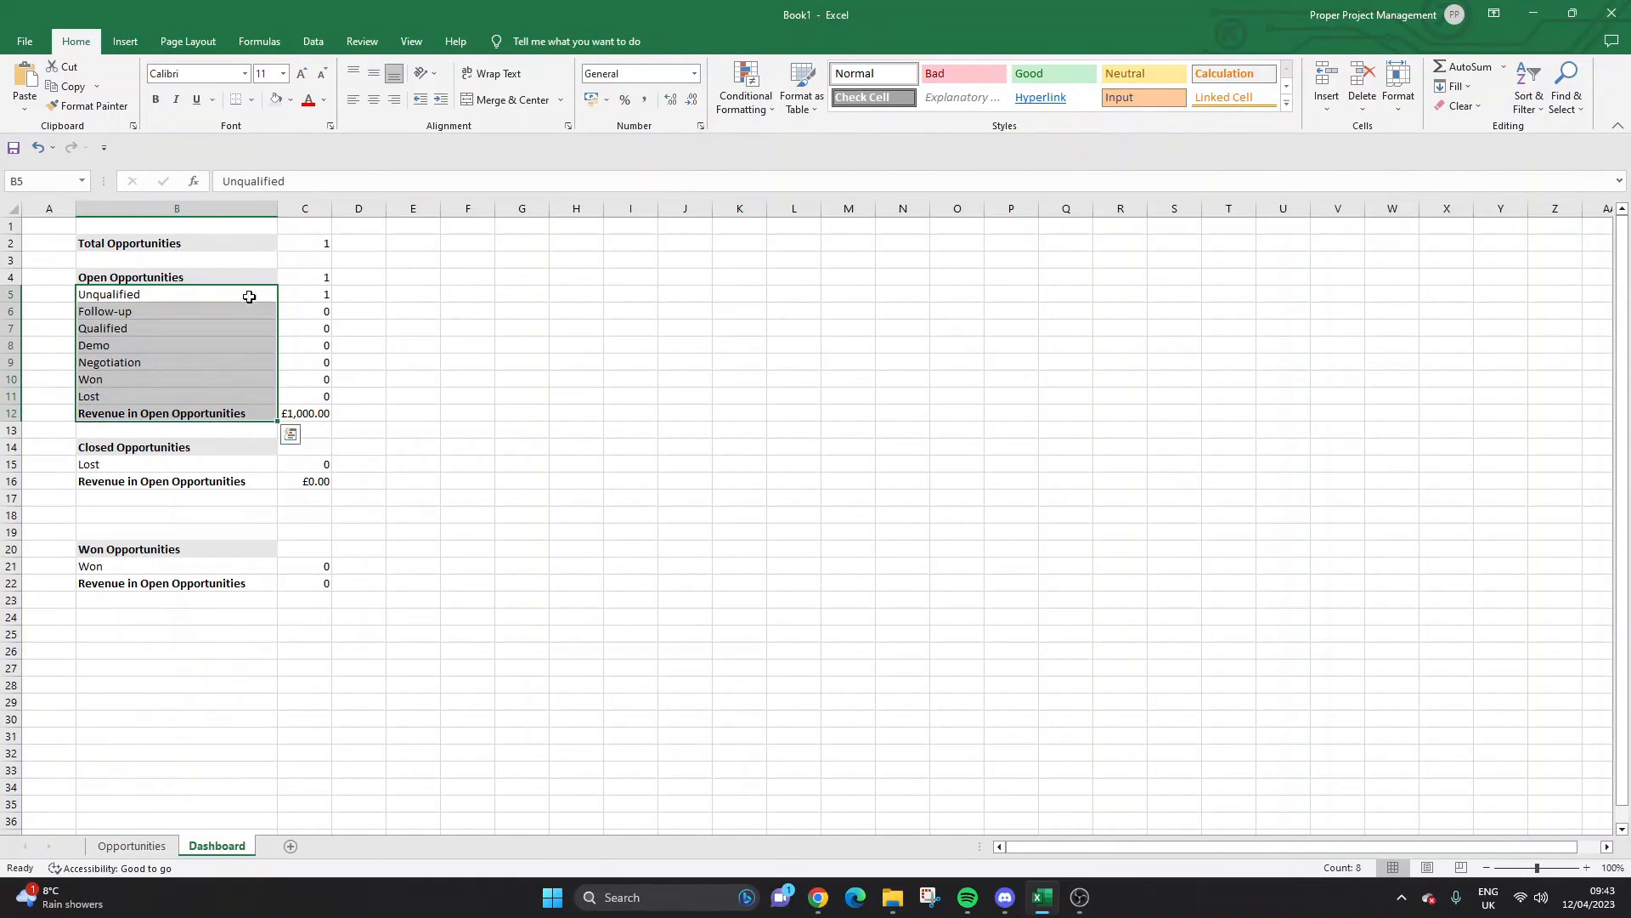
pyautogui.click(441, 100)
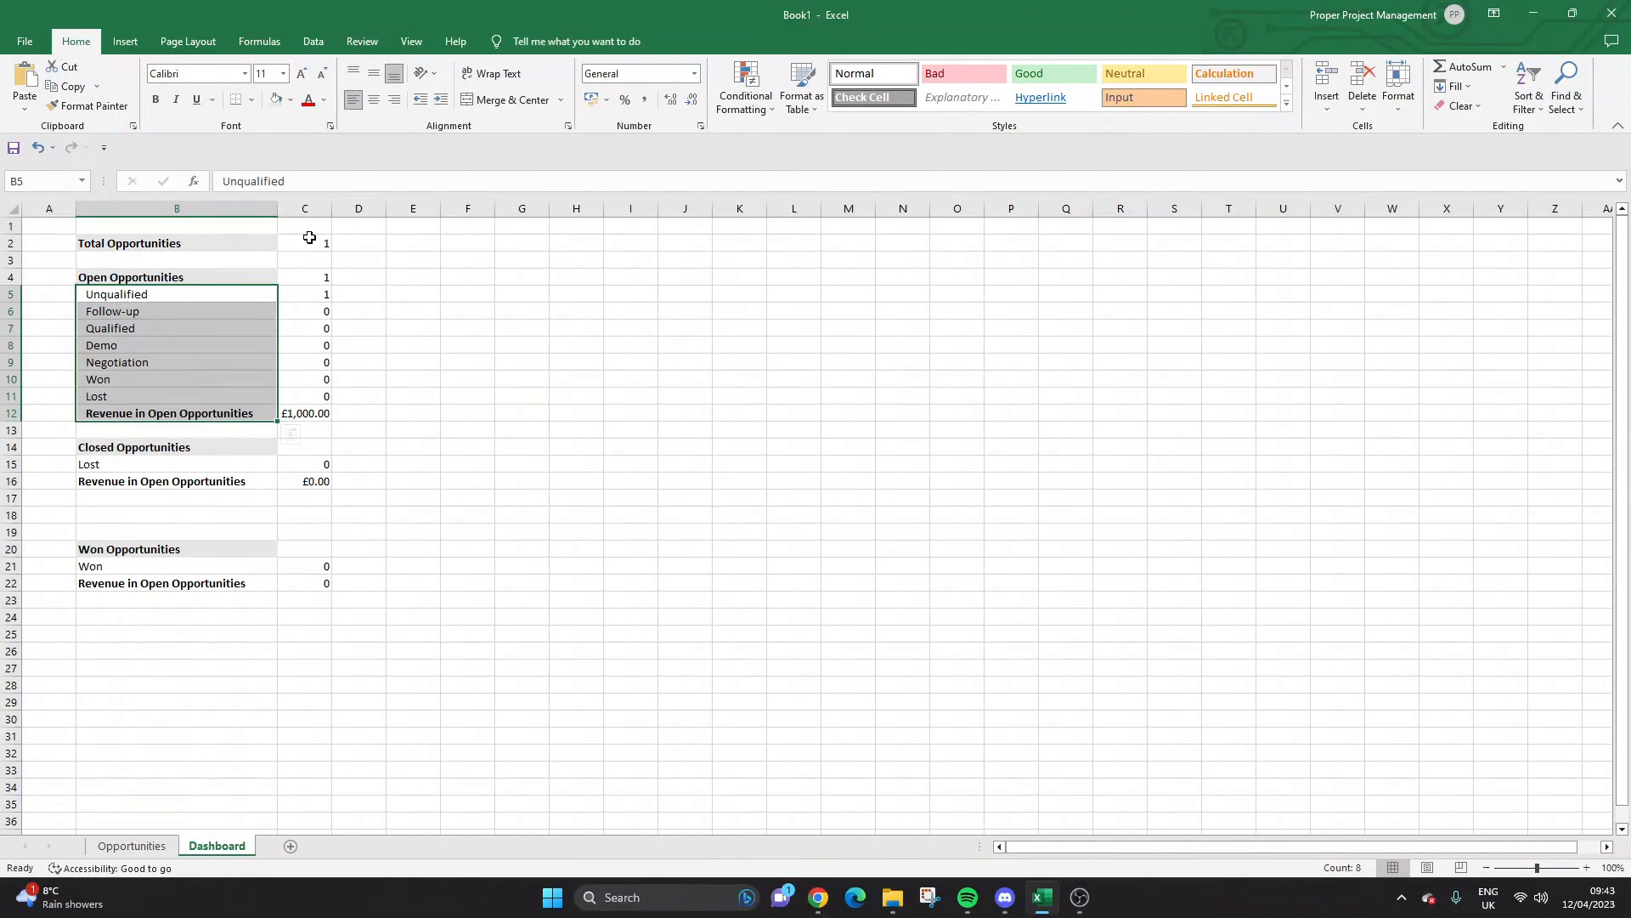
pyautogui.click(588, 335)
pyautogui.moveTo(166, 465); pyautogui.dragTo(170, 479)
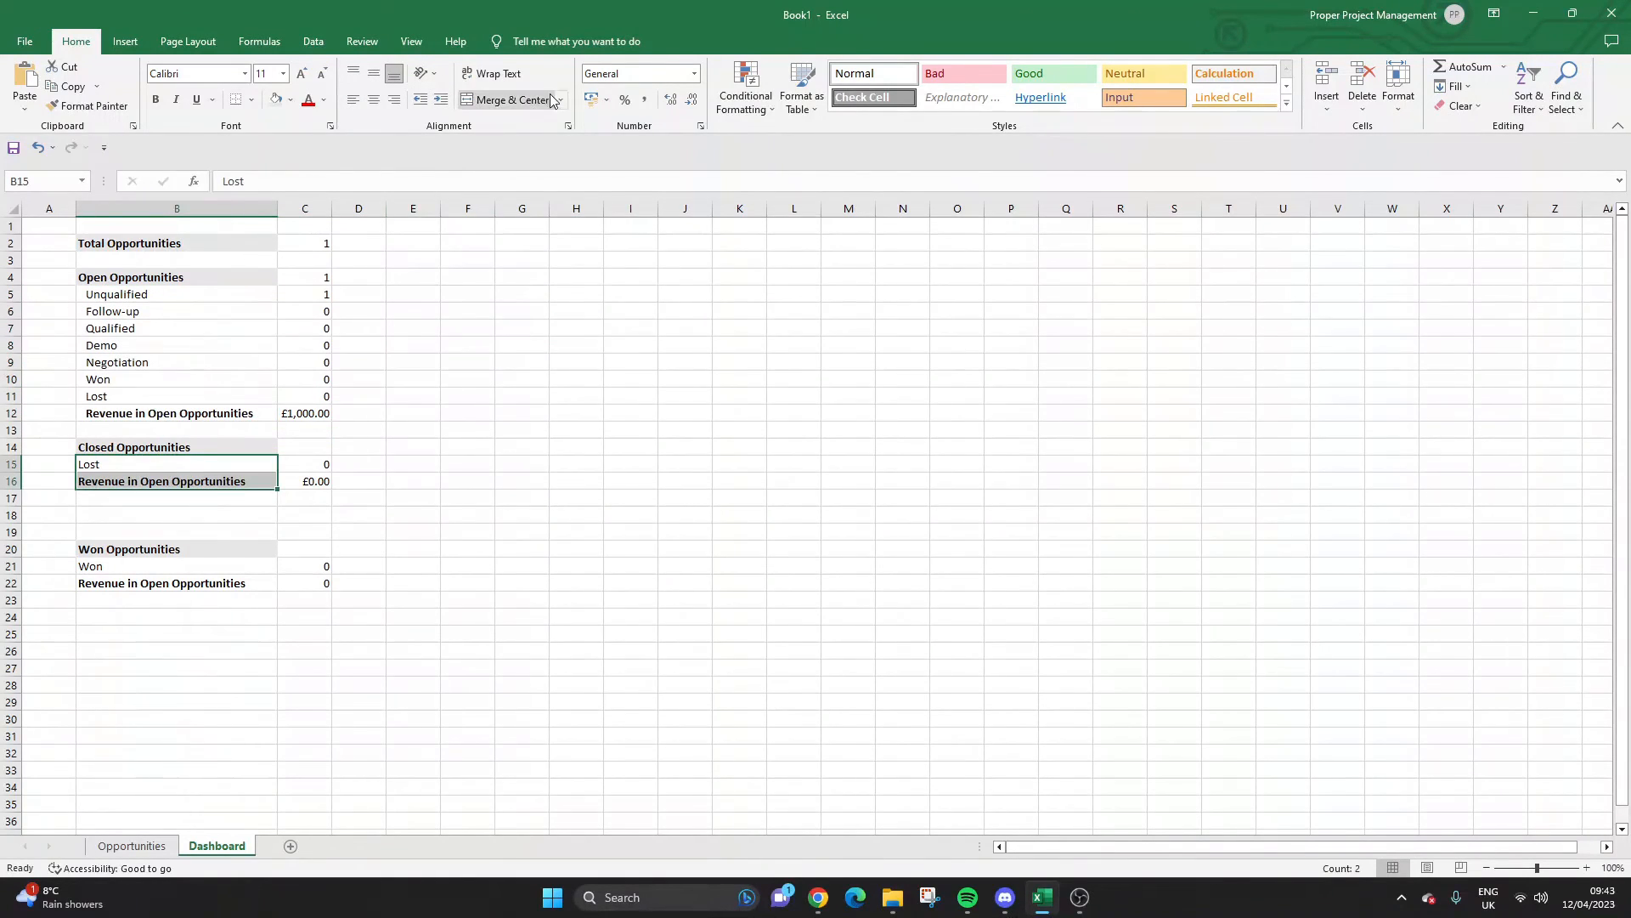
pyautogui.click(441, 100)
pyautogui.moveTo(161, 566); pyautogui.dragTo(162, 584)
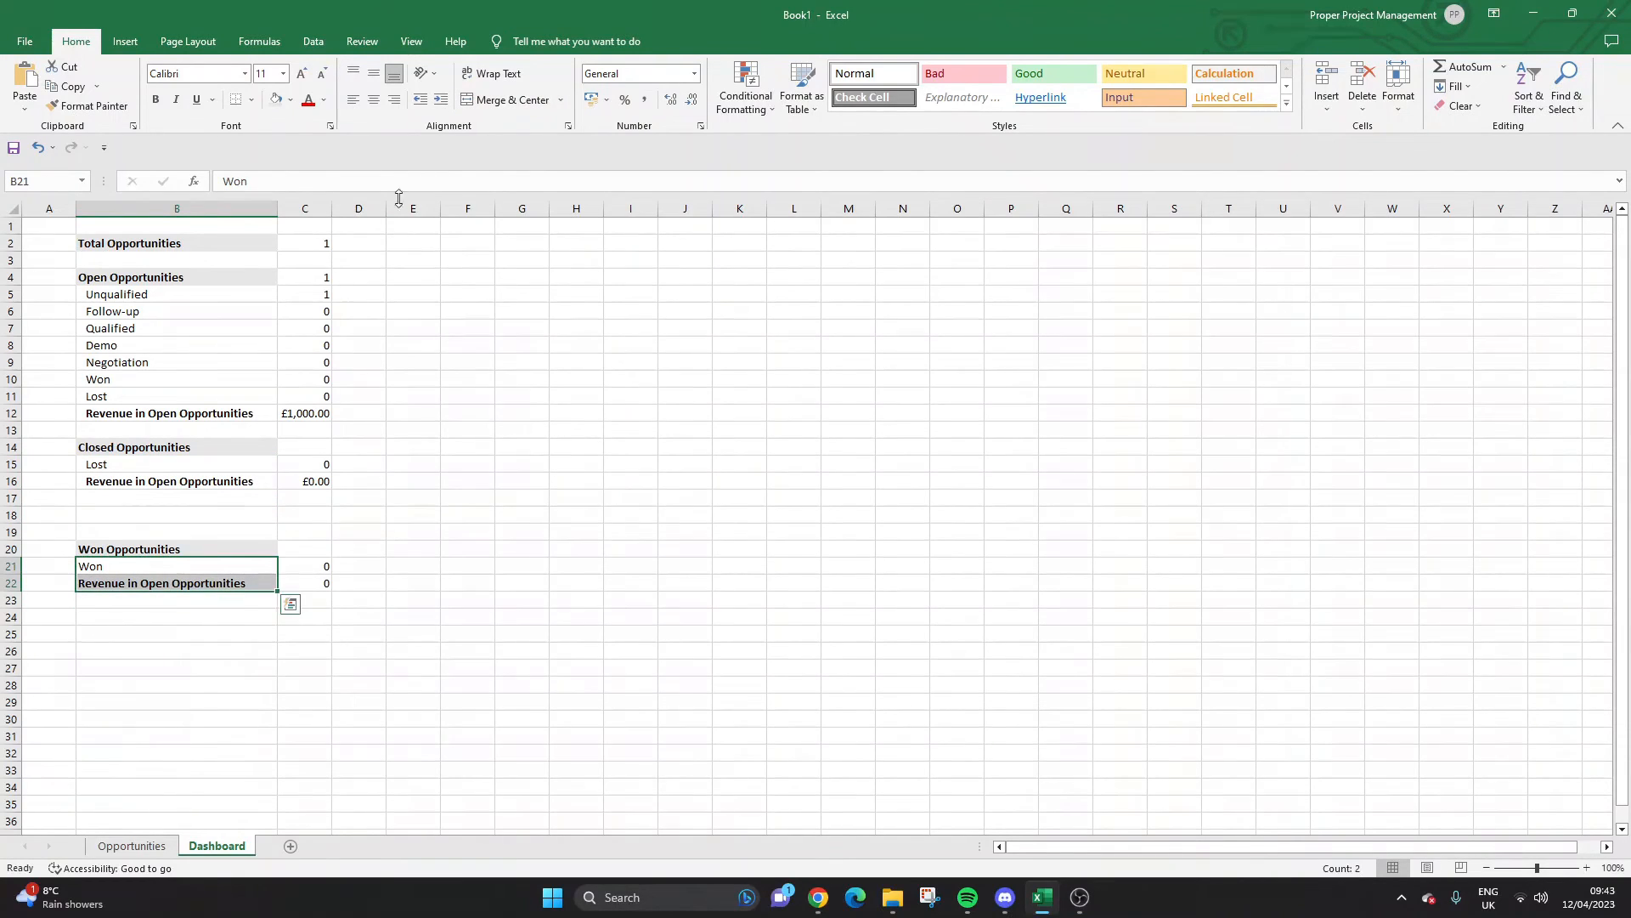
pyautogui.click(439, 100)
pyautogui.click(488, 374)
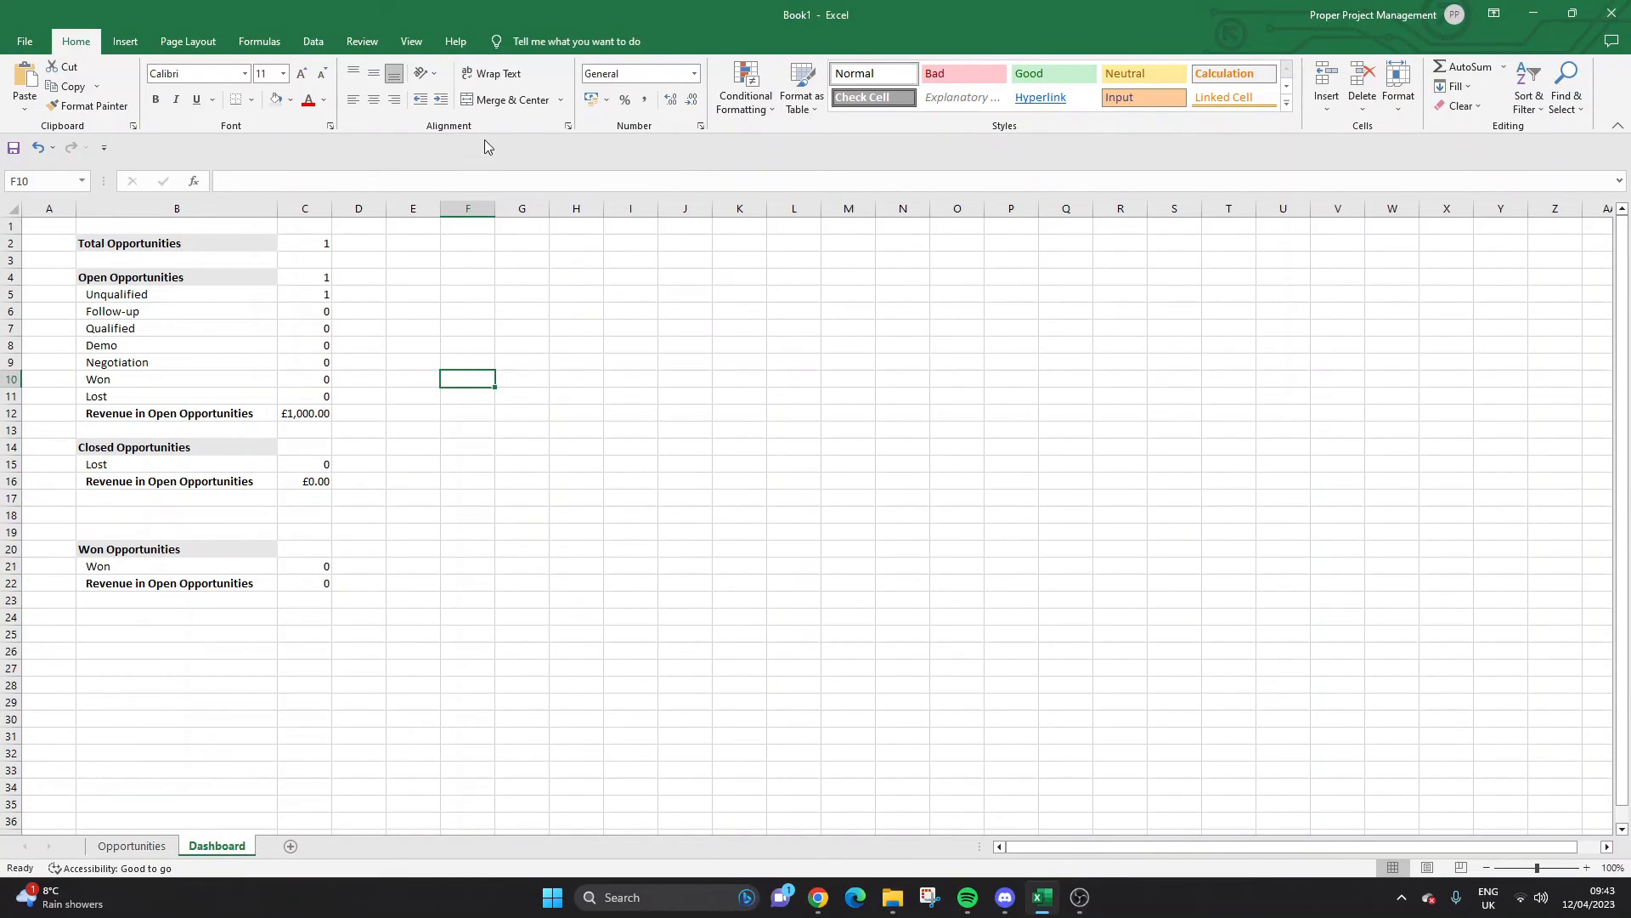
# Browse the column chart choices with B4:B13 selected, closing them without inserting.
pyautogui.click(128, 42)
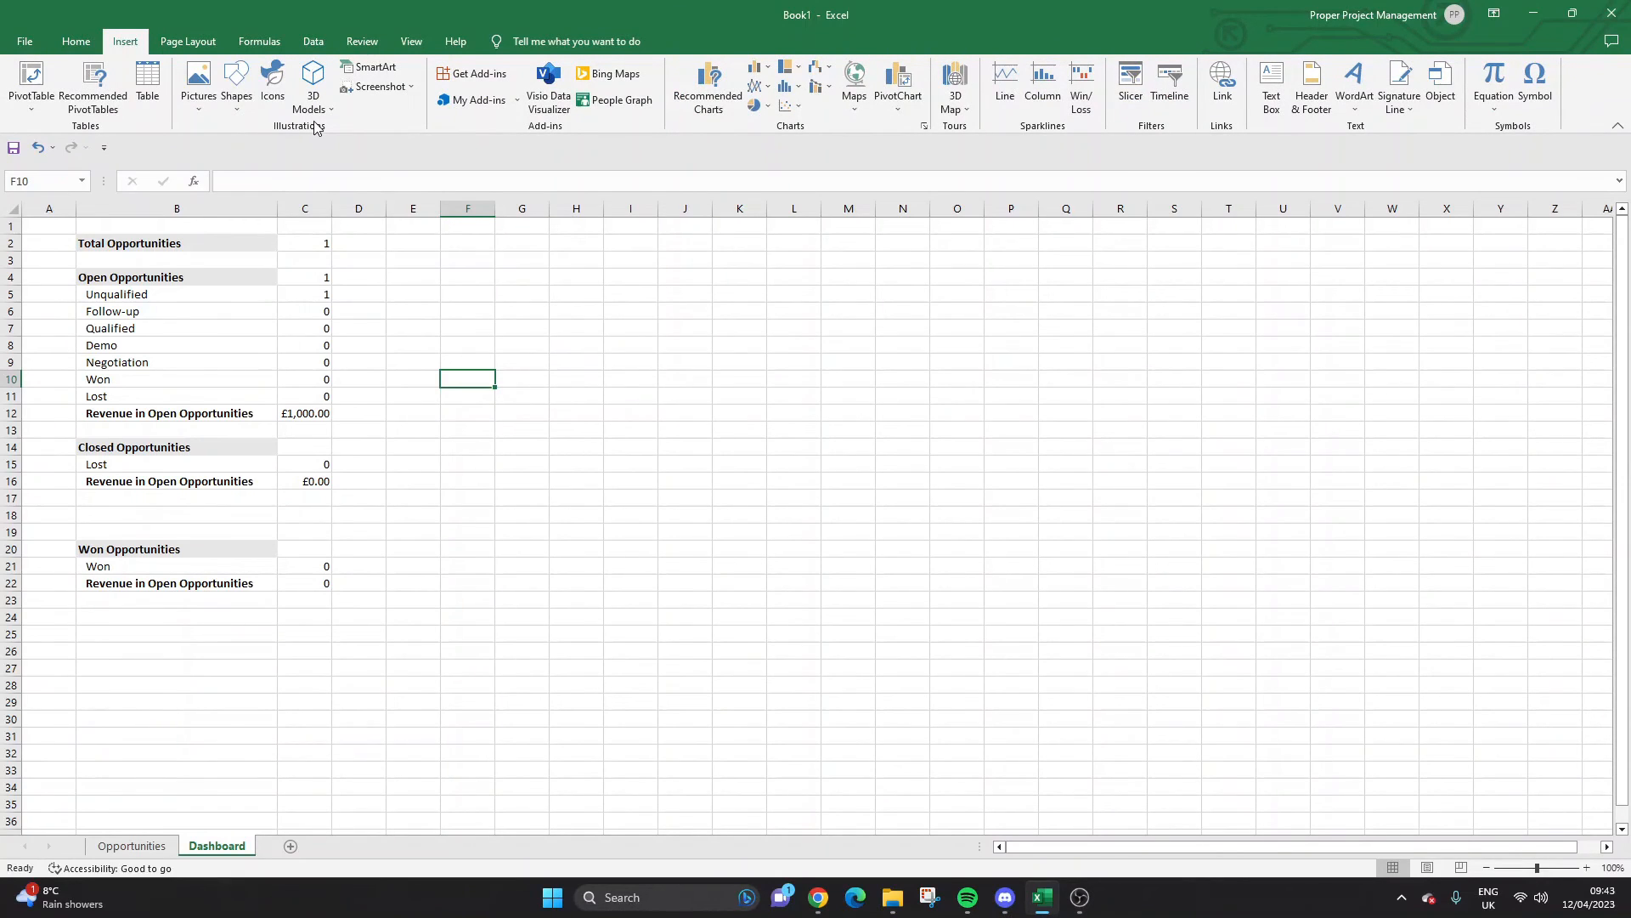
pyautogui.moveTo(140, 277); pyautogui.dragTo(272, 435)
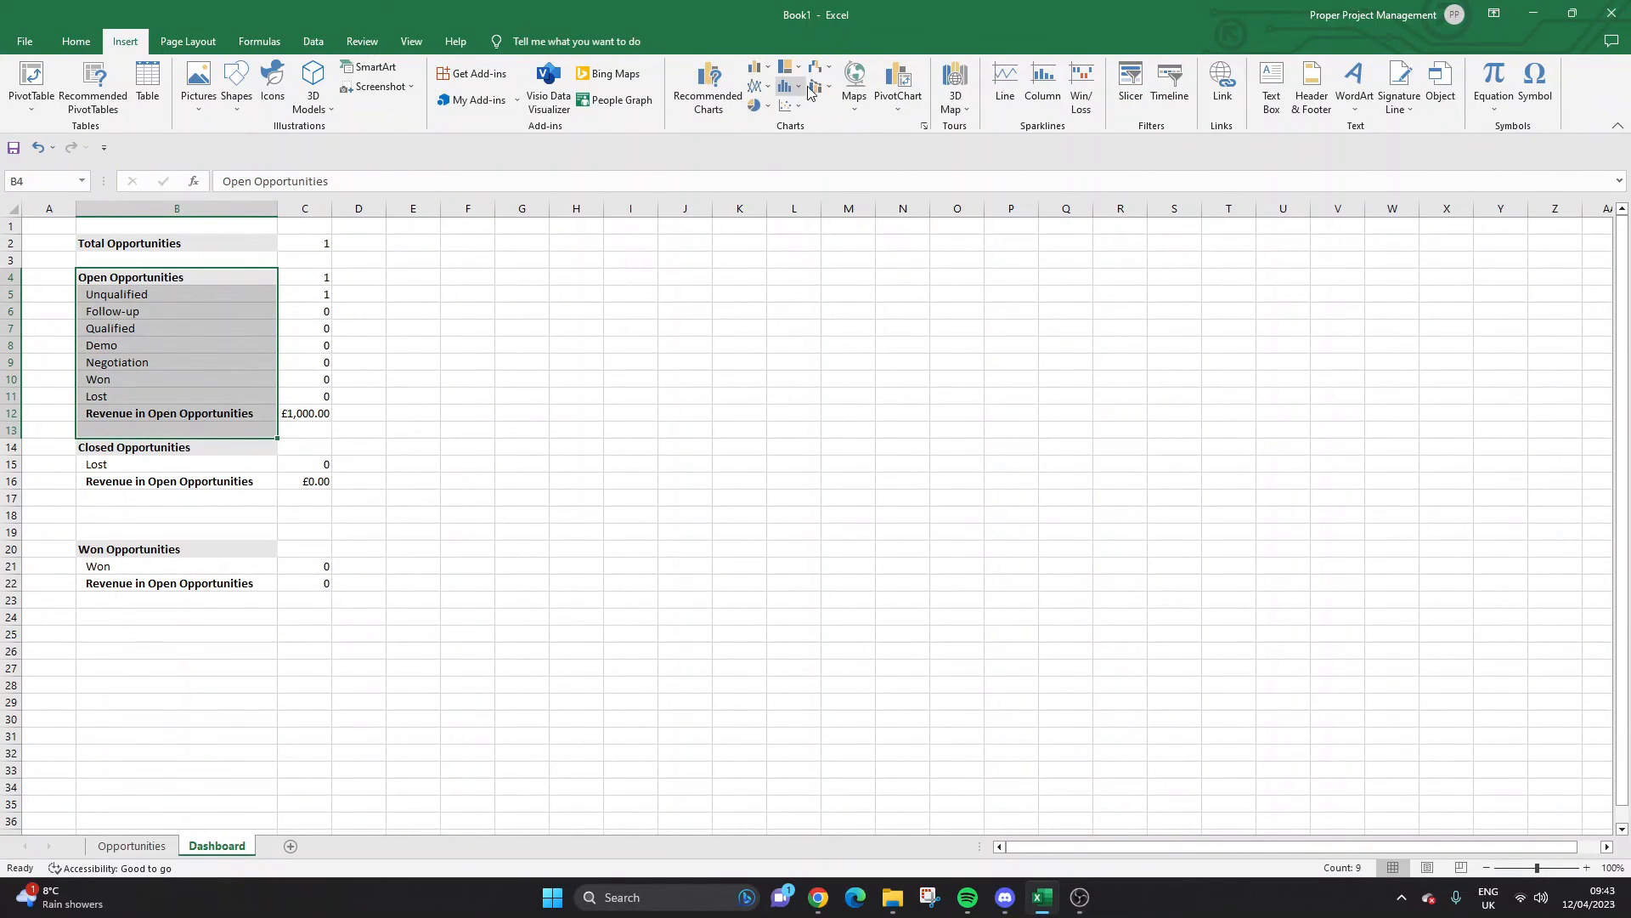
pyautogui.click(544, 335)
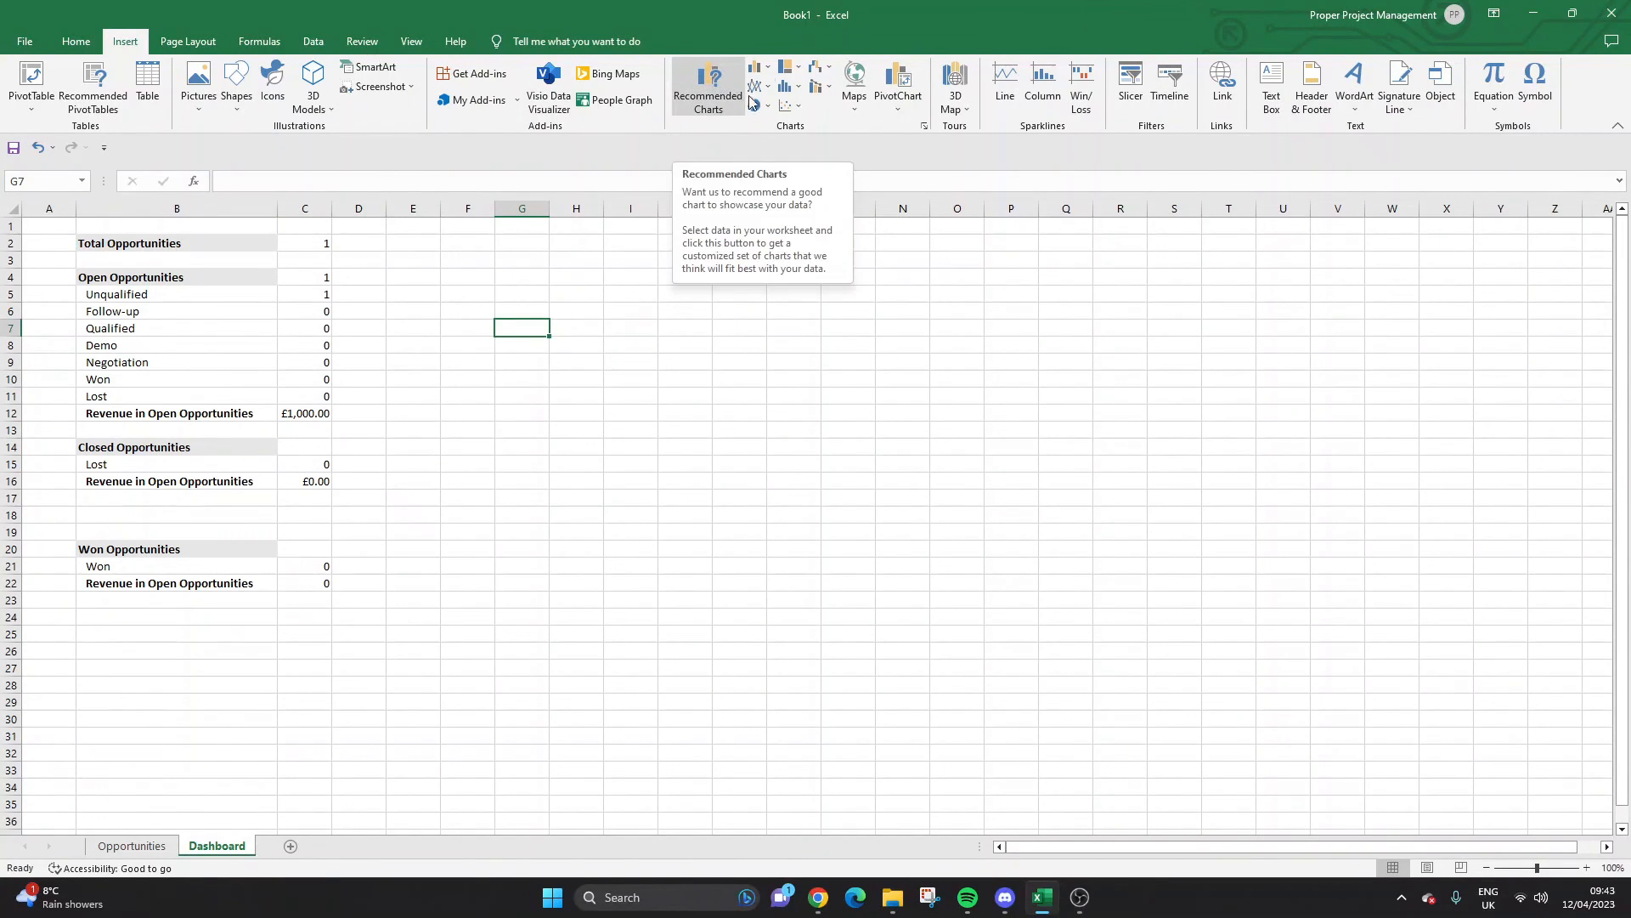
pyautogui.click(766, 76)
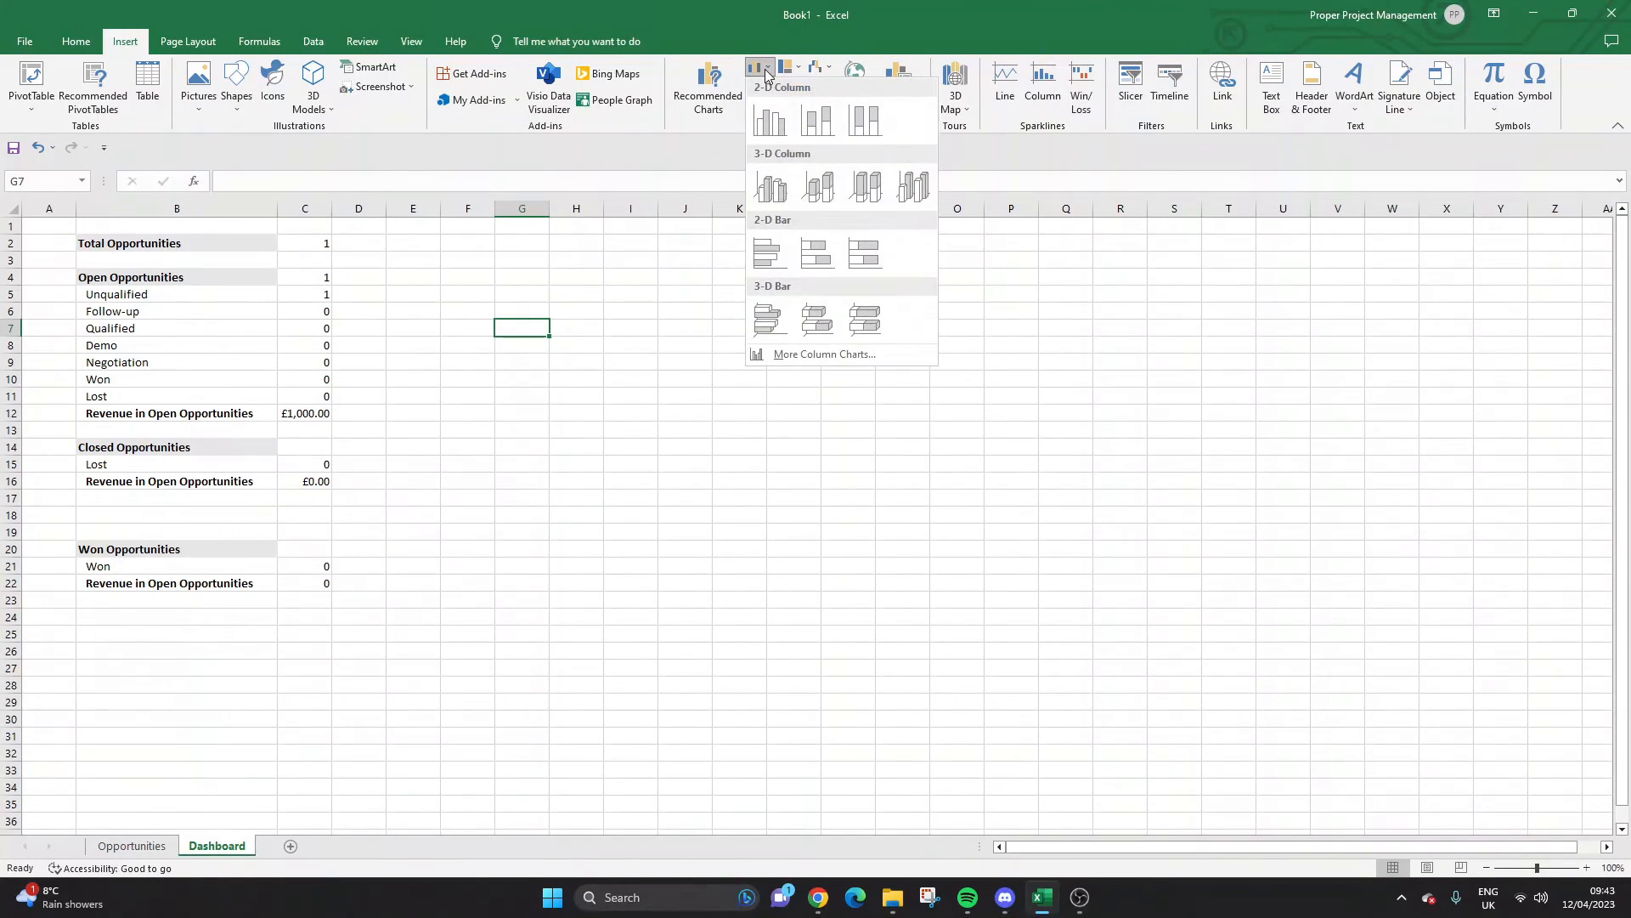
pyautogui.click(775, 129)
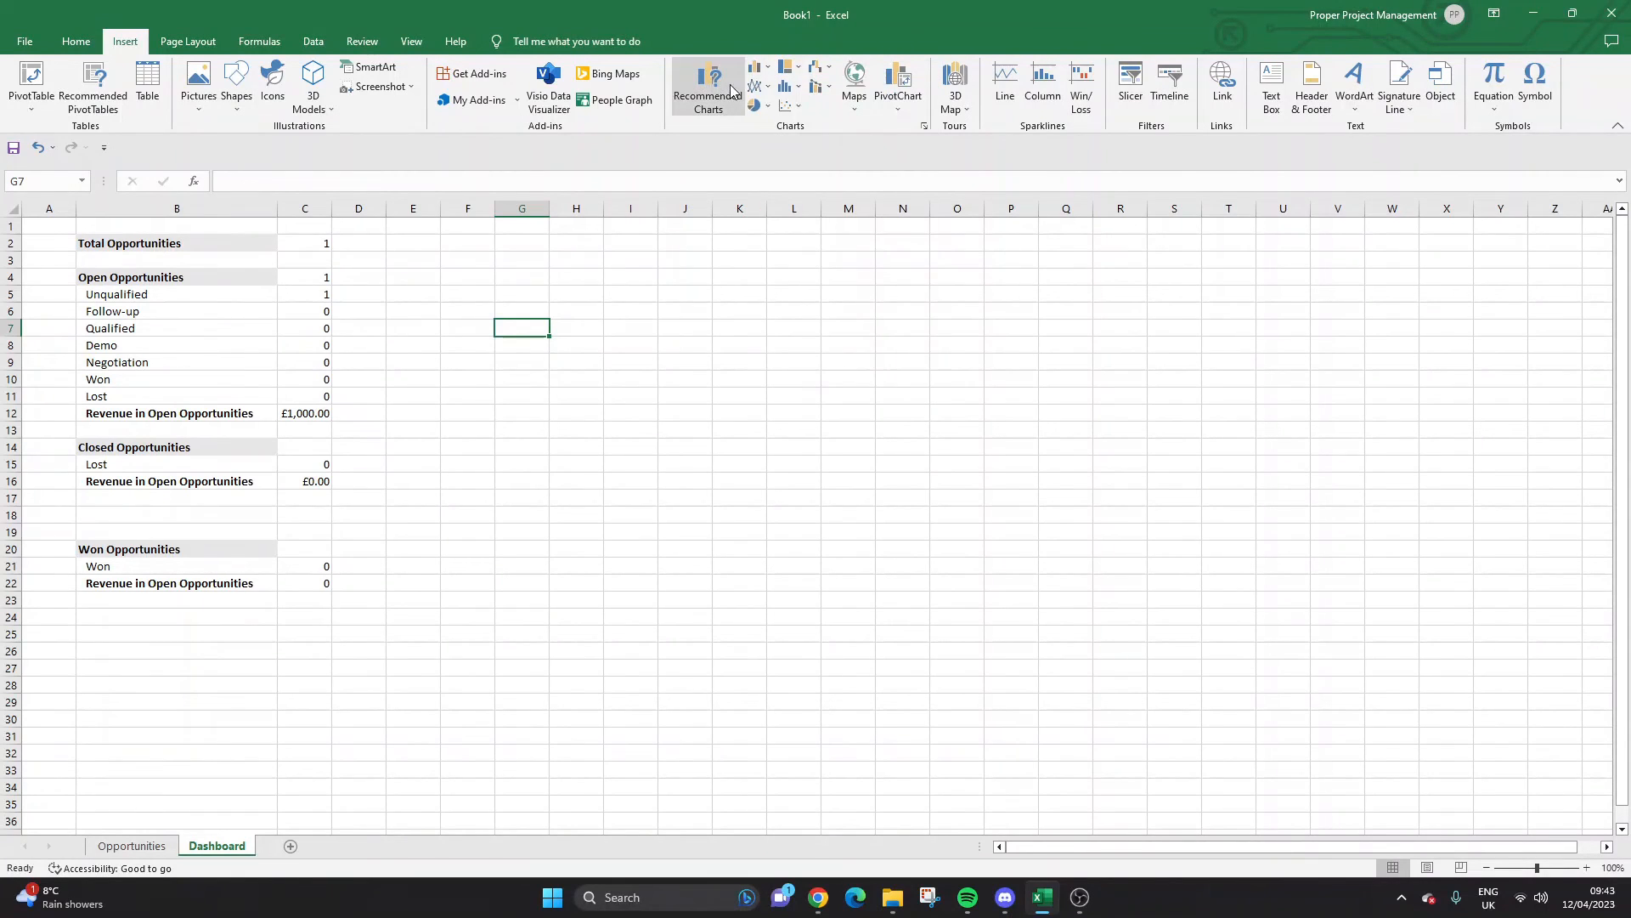
pyautogui.click(766, 74)
pyautogui.click(263, 438)
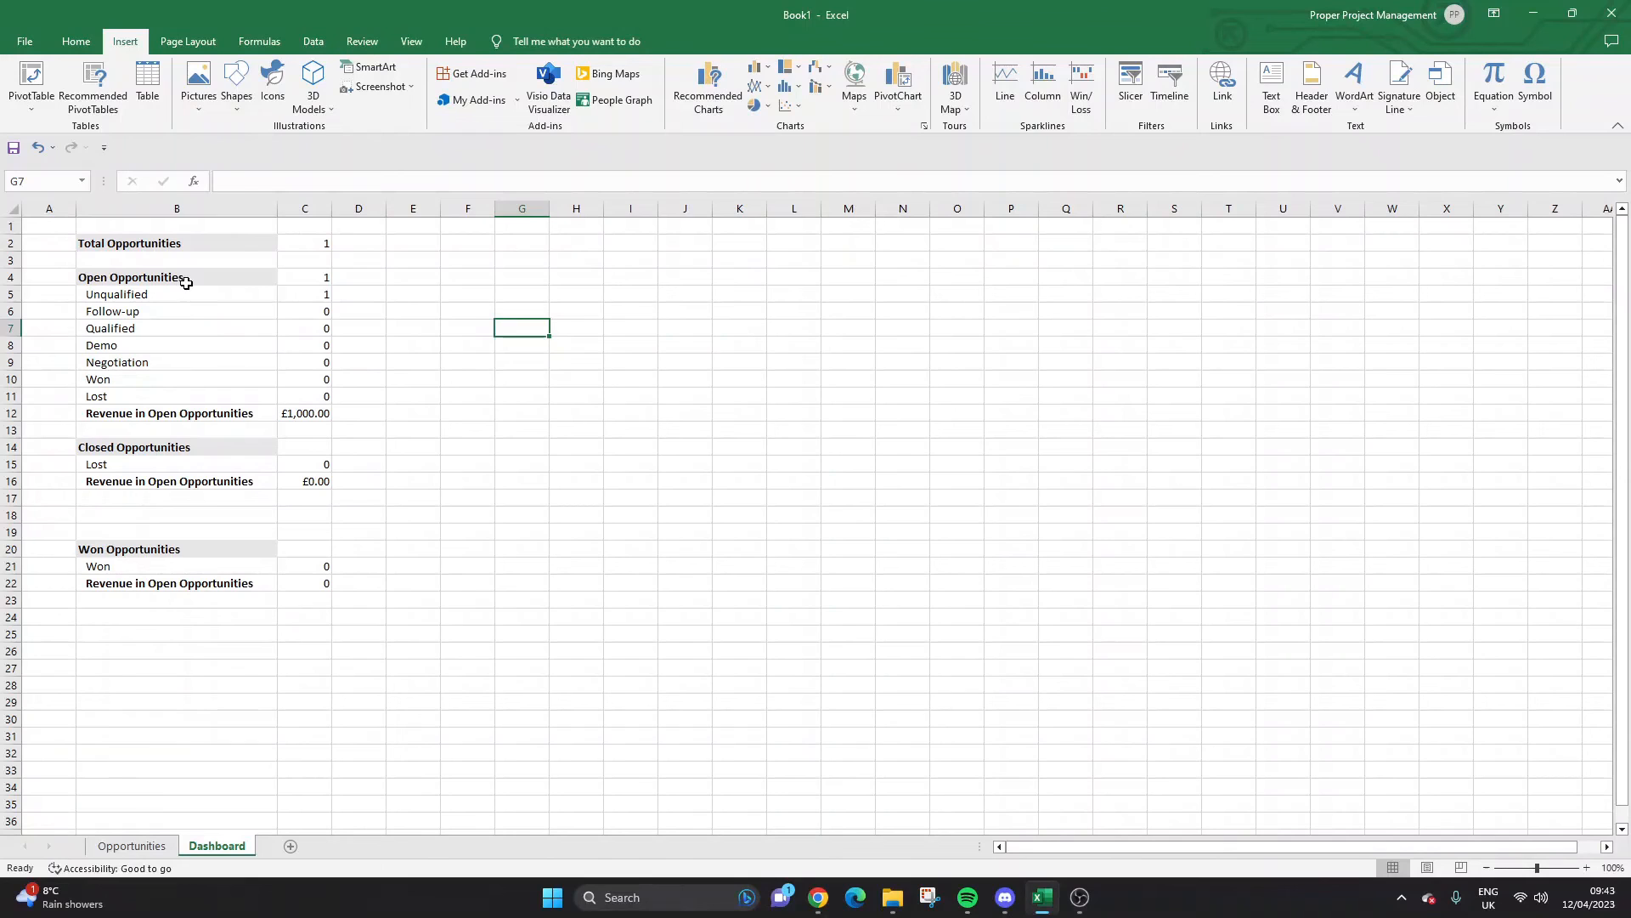
# Insert a recommended clustered column chart of the stage counts in C5:C11.
pyautogui.moveTo(306, 294); pyautogui.dragTo(330, 396)
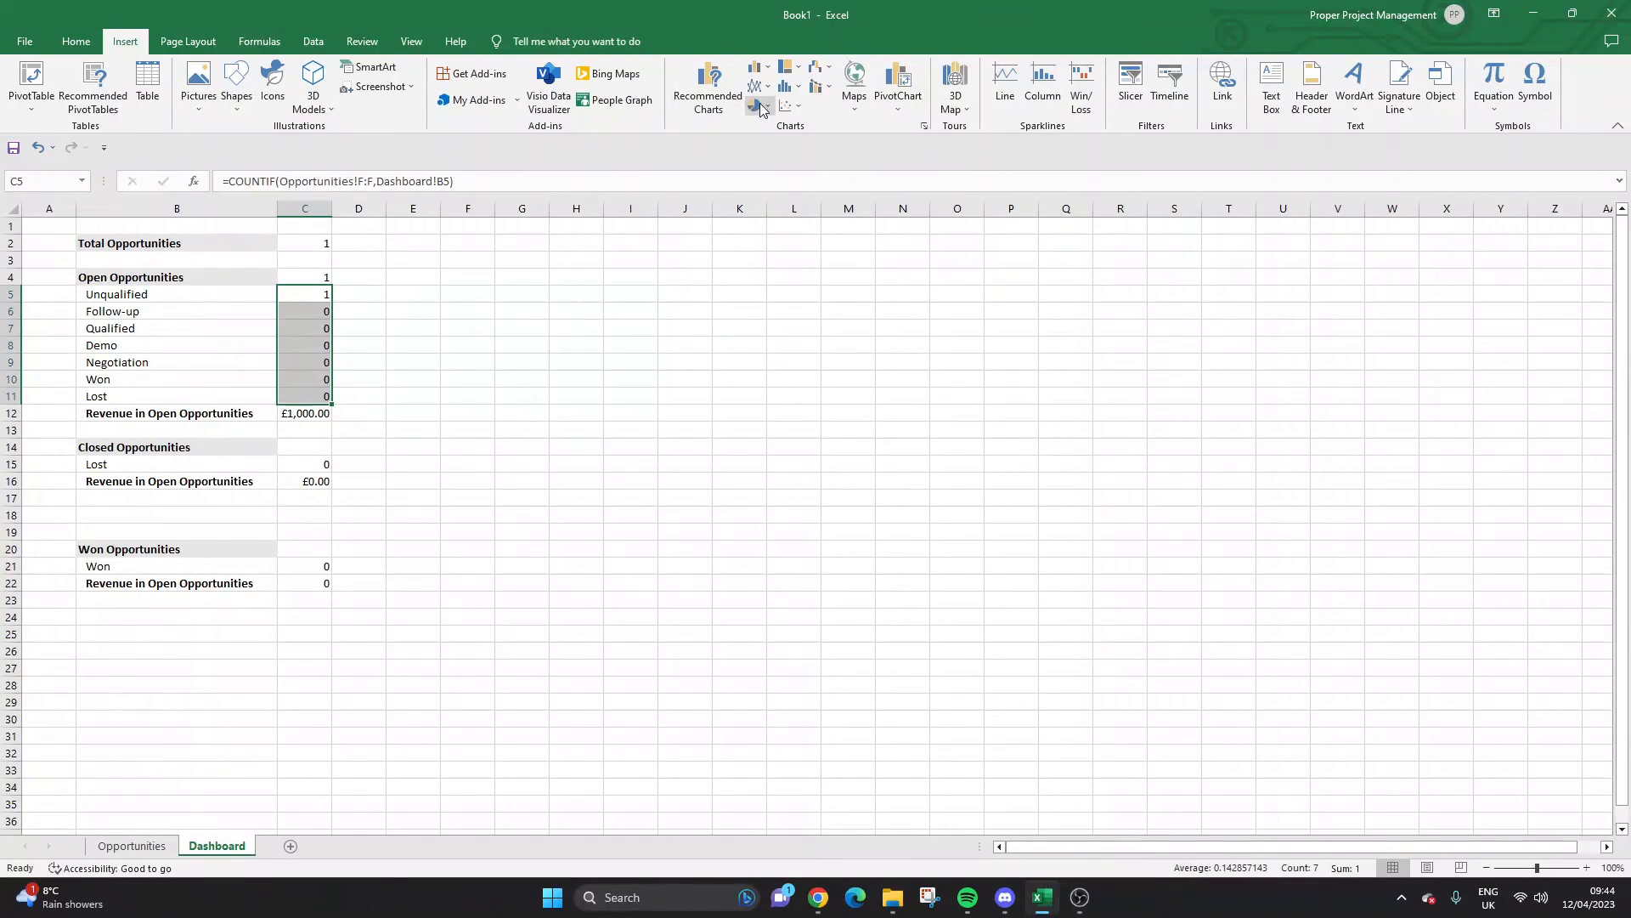
pyautogui.click(760, 68)
pyautogui.click(772, 121)
pyautogui.click(719, 94)
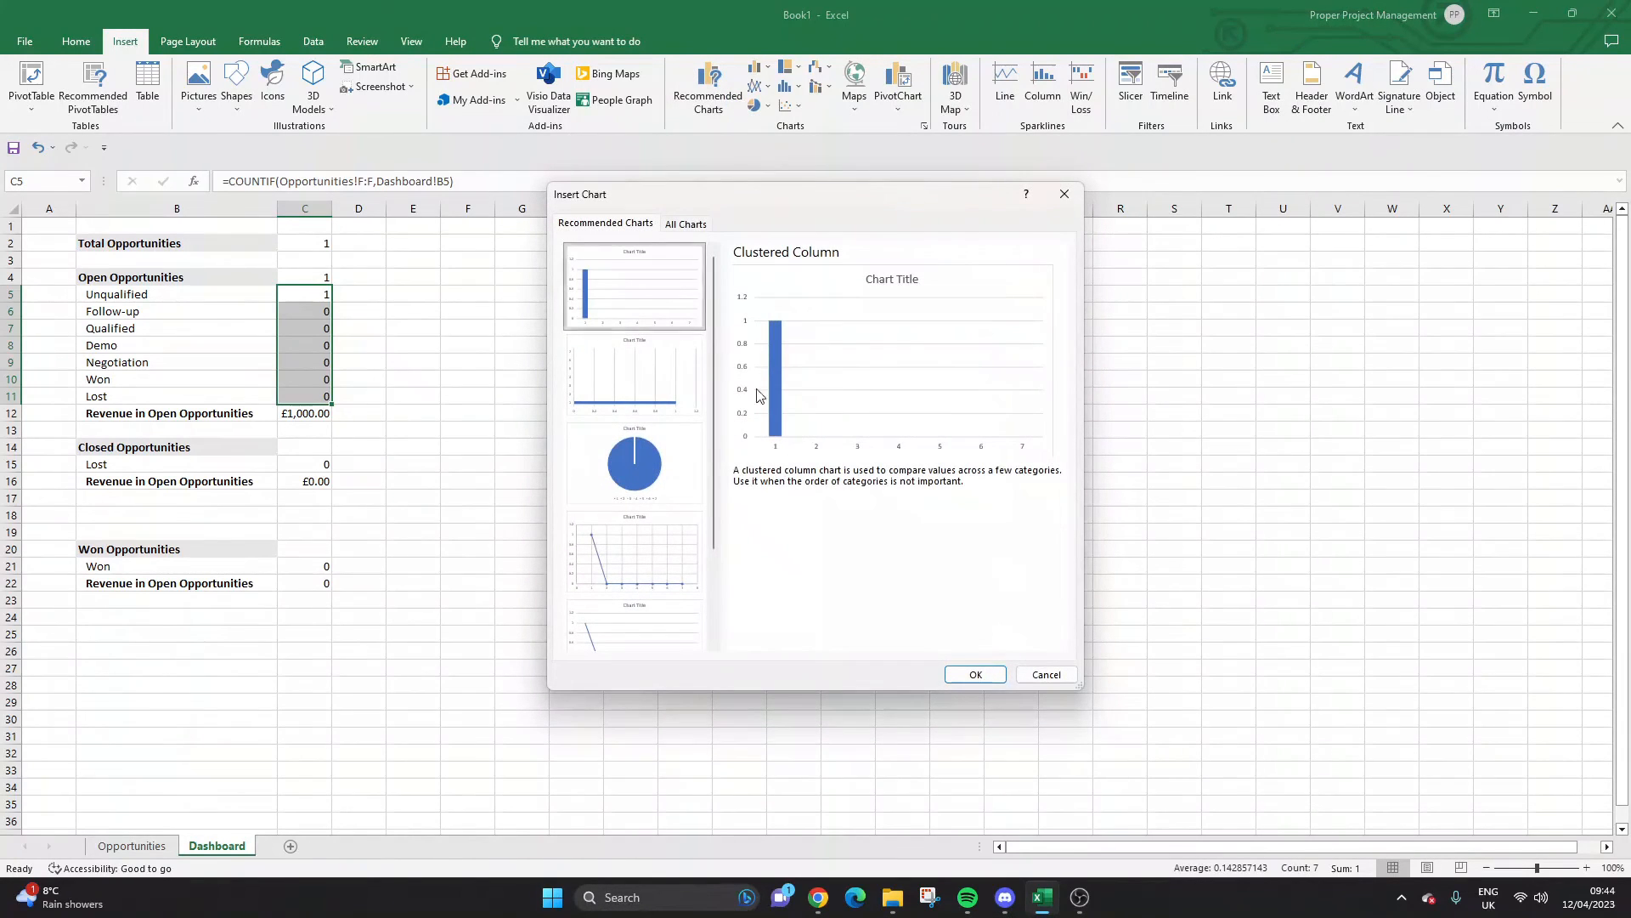
pyautogui.click(971, 673)
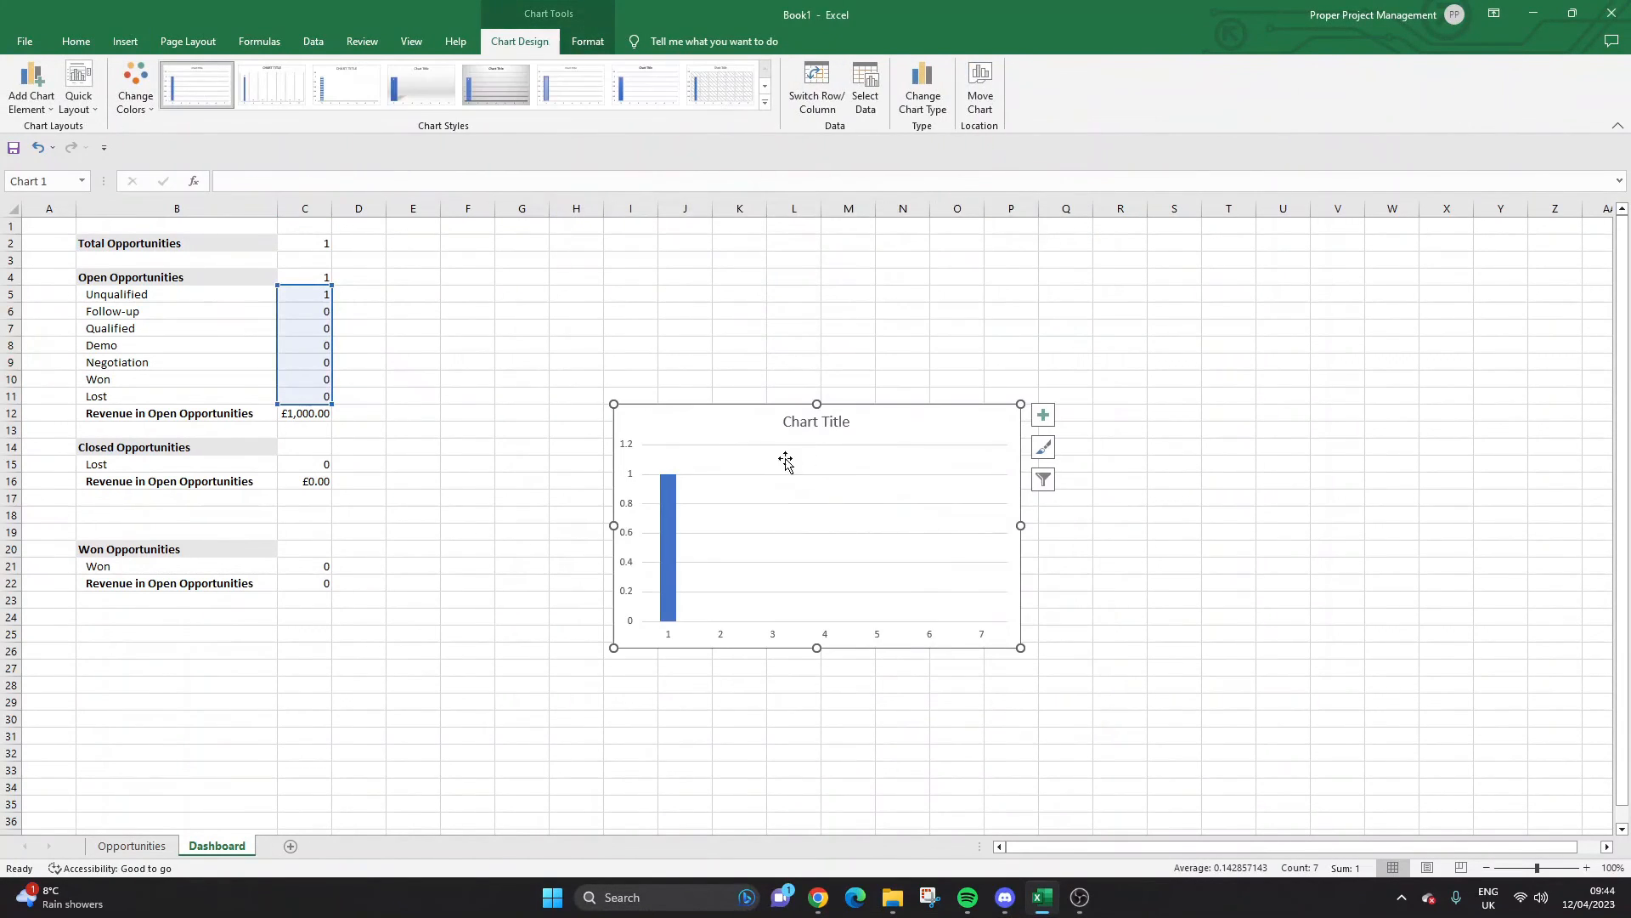
# Retitle the chart 'Open Opportunity Status' and drag it up-left beside the stage counts.
pyautogui.doubleClick(809, 424)
pyautogui.tripleClick(810, 424)
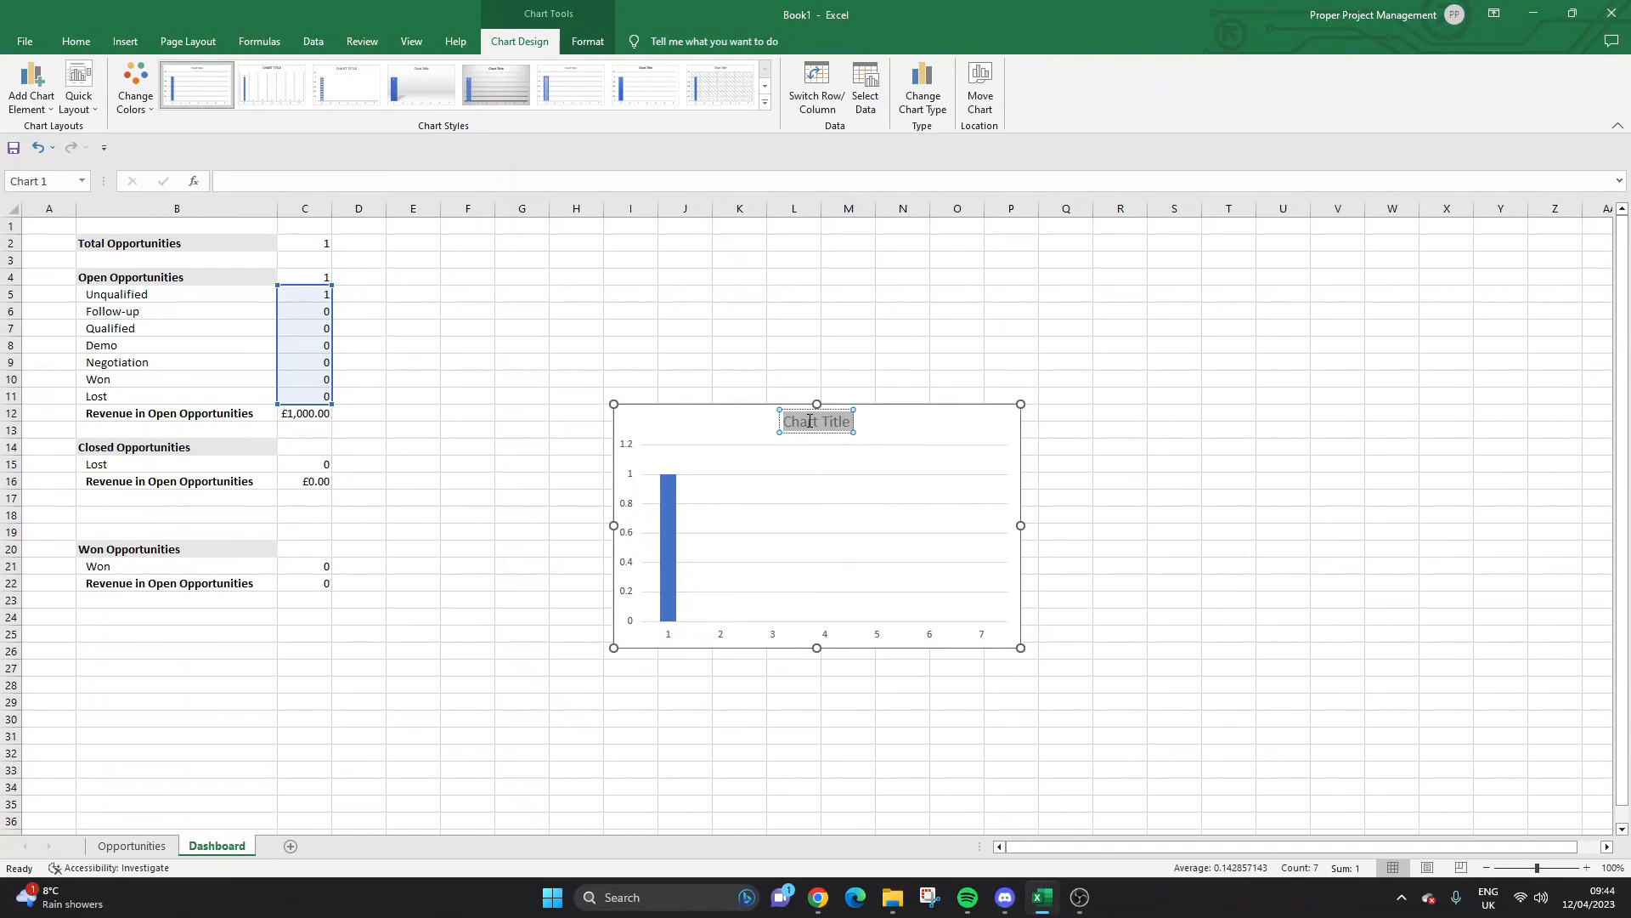
pyautogui.write('Open Opp')
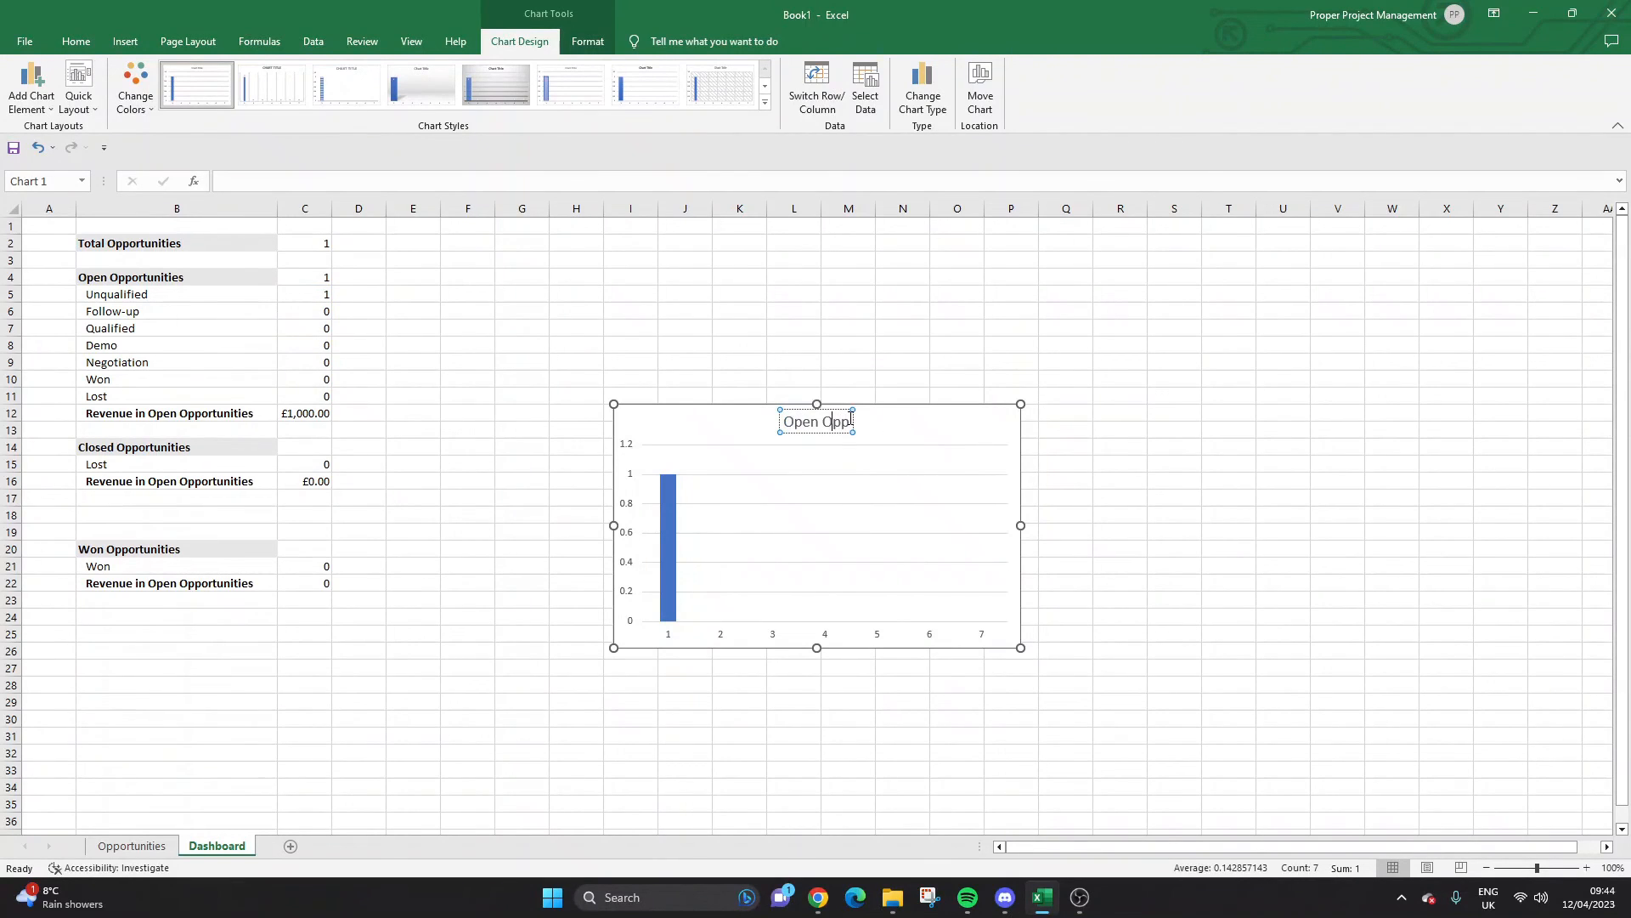
pyautogui.write('ortunity Status')
pyautogui.moveTo(808, 406); pyautogui.dragTo(730, 296)
pyautogui.click(408, 330)
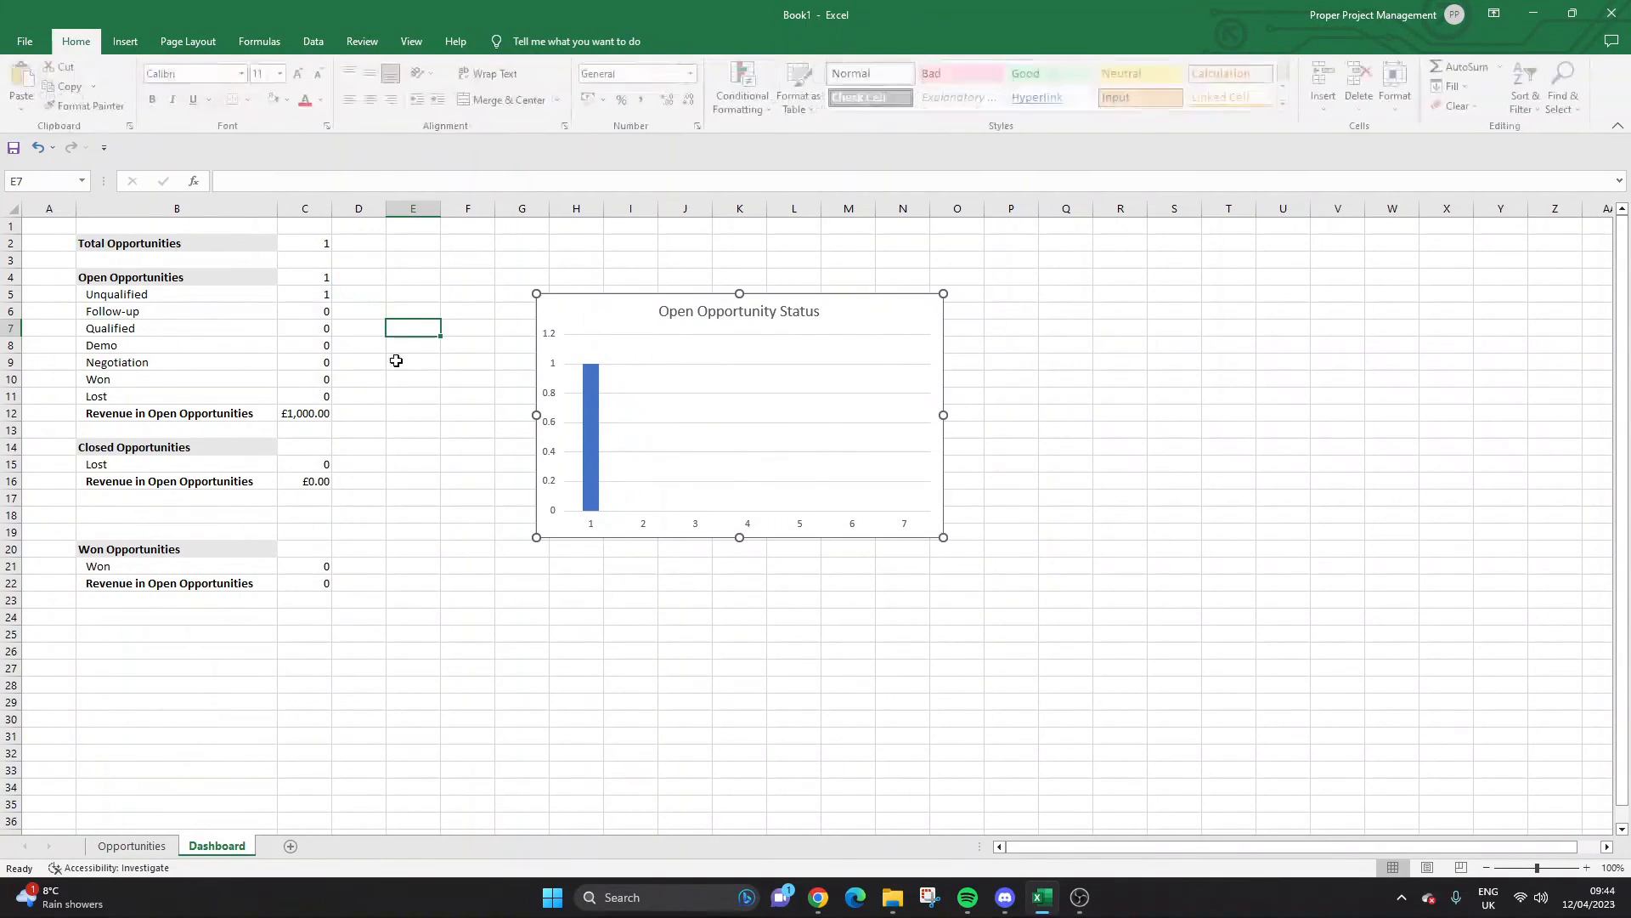
# Set the Opportunities stages F3:F5 to Follow-up, Demo and Qualified, then check the Dashboard counts.
pyautogui.click(132, 845)
pyautogui.click(617, 281)
pyautogui.click(619, 297)
pyautogui.click(630, 296)
pyautogui.click(633, 325)
pyautogui.click(611, 314)
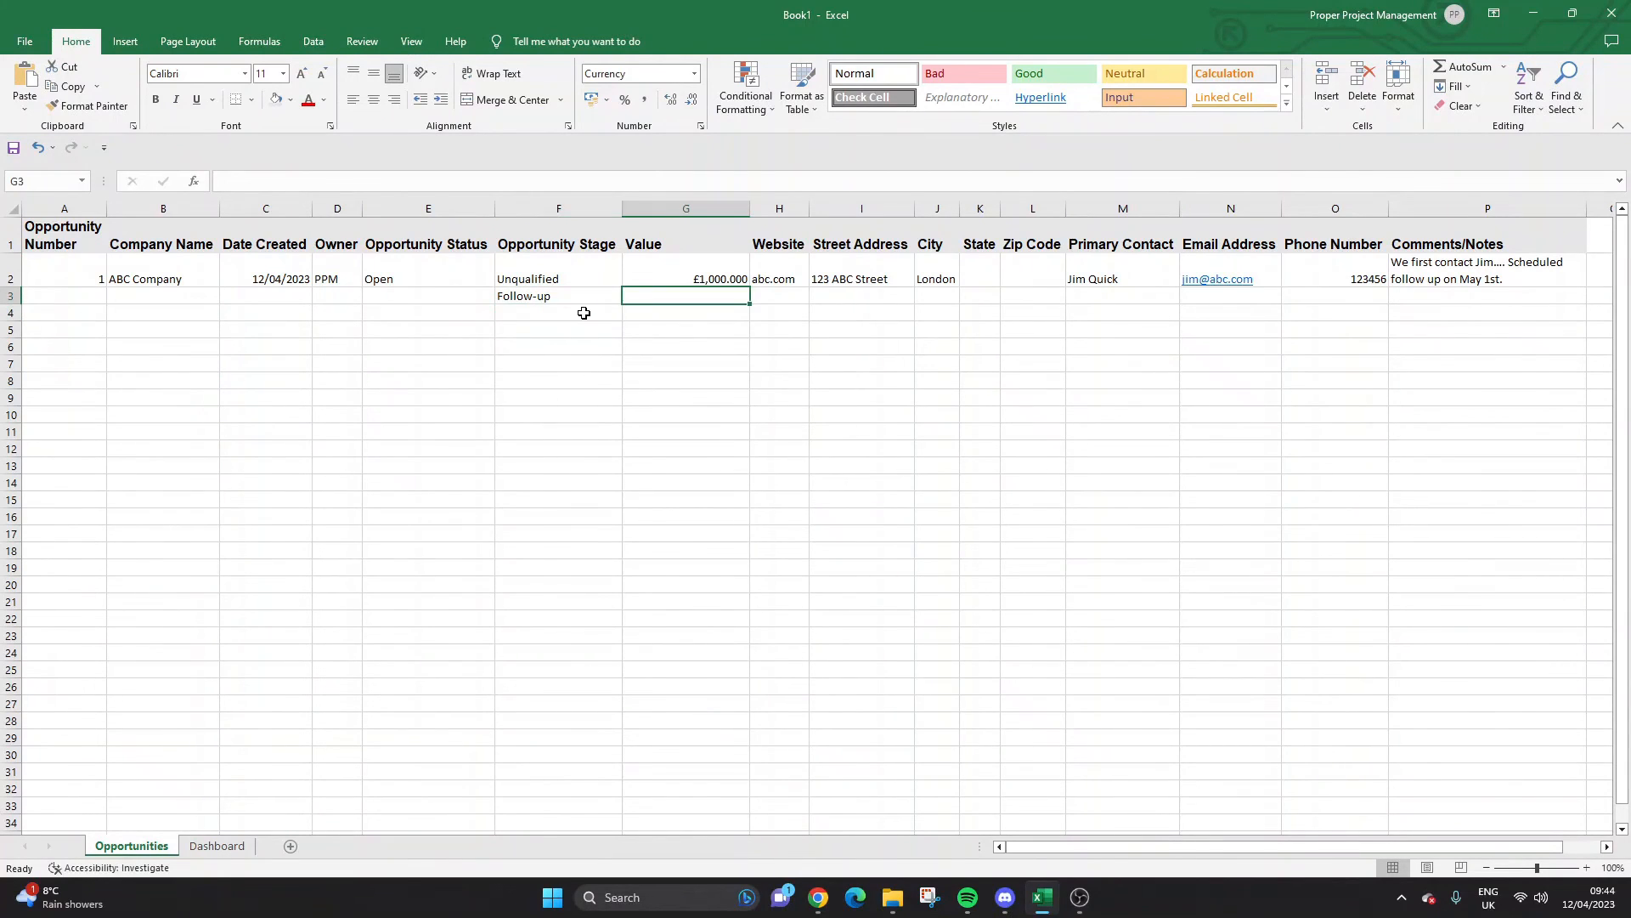
pyautogui.click(630, 312)
pyautogui.click(586, 356)
pyautogui.click(602, 332)
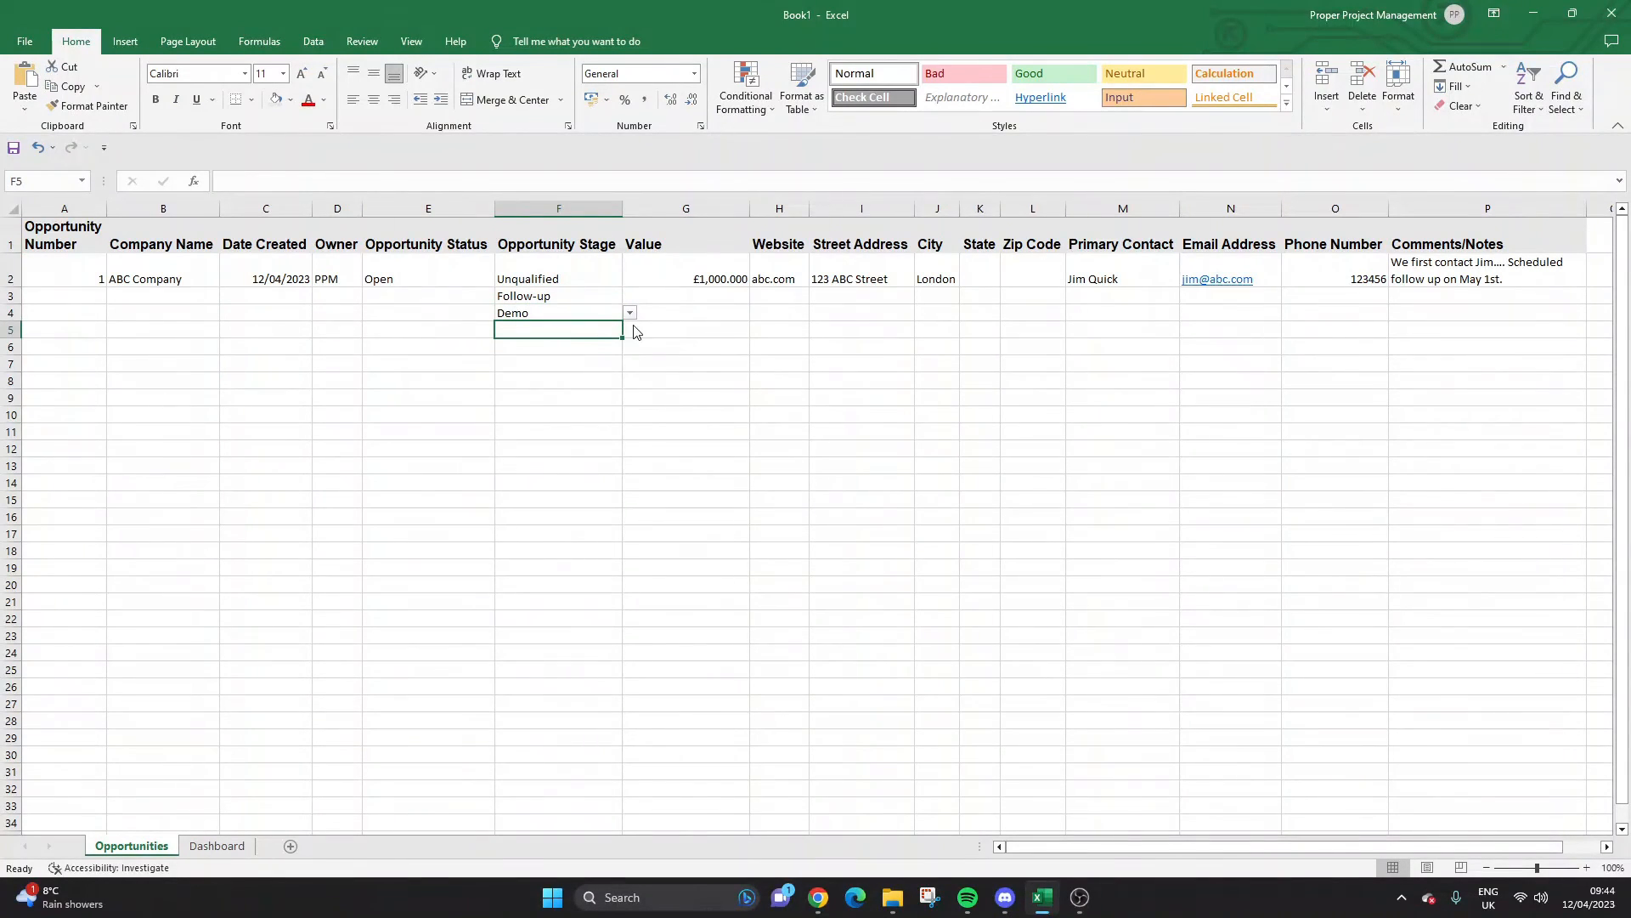
pyautogui.click(631, 331)
pyautogui.click(586, 353)
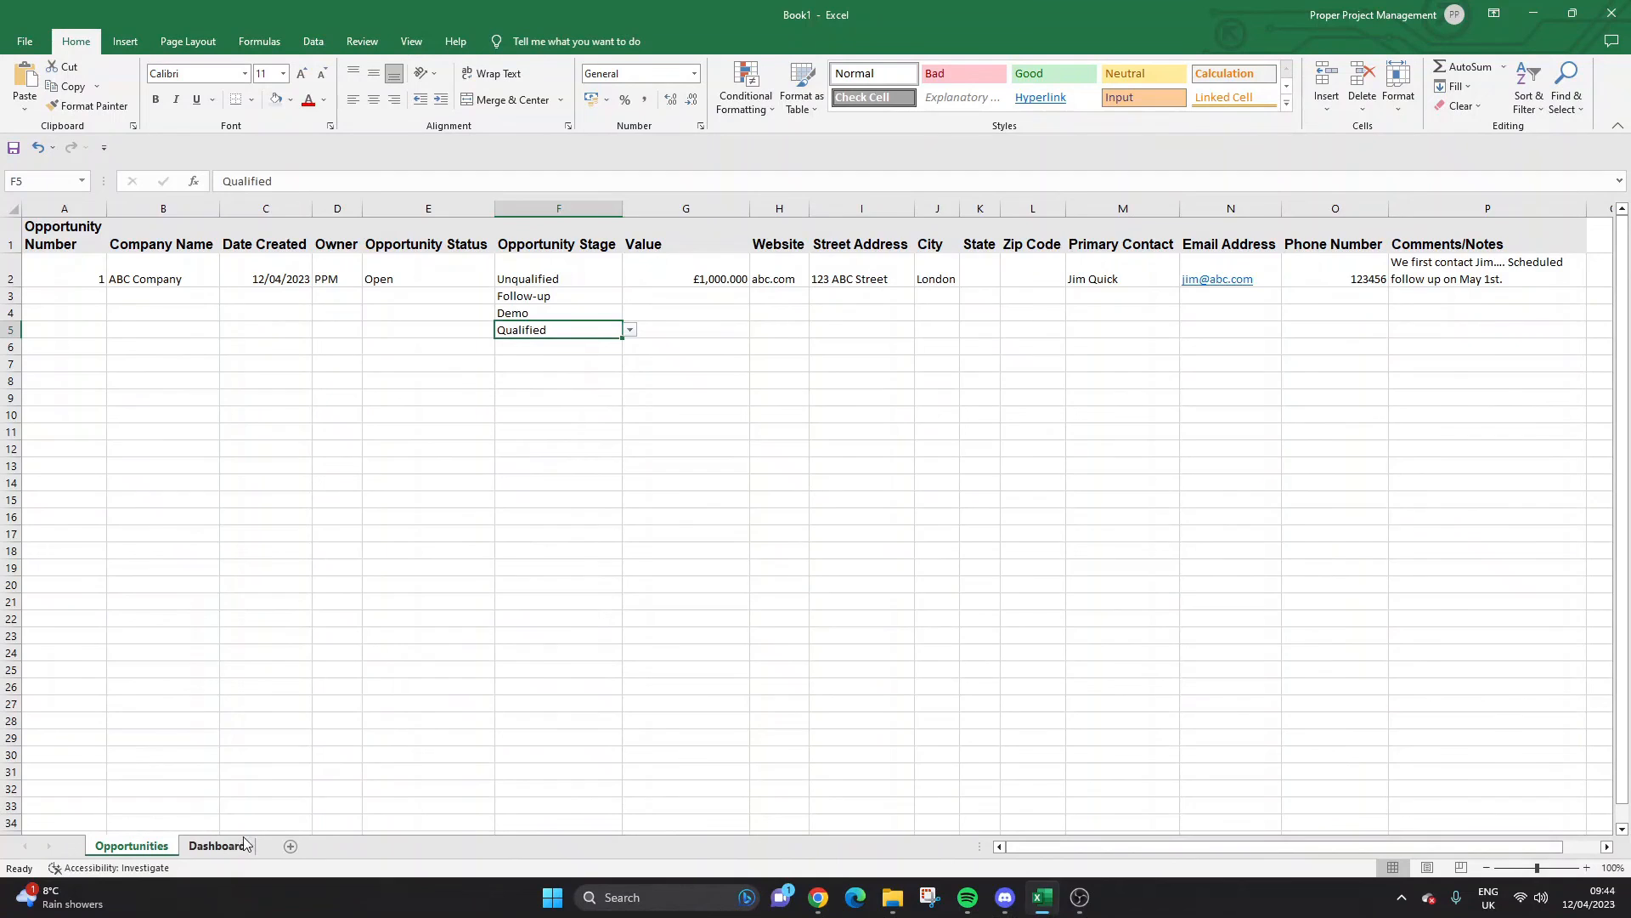
pyautogui.click(218, 845)
pyautogui.click(312, 290)
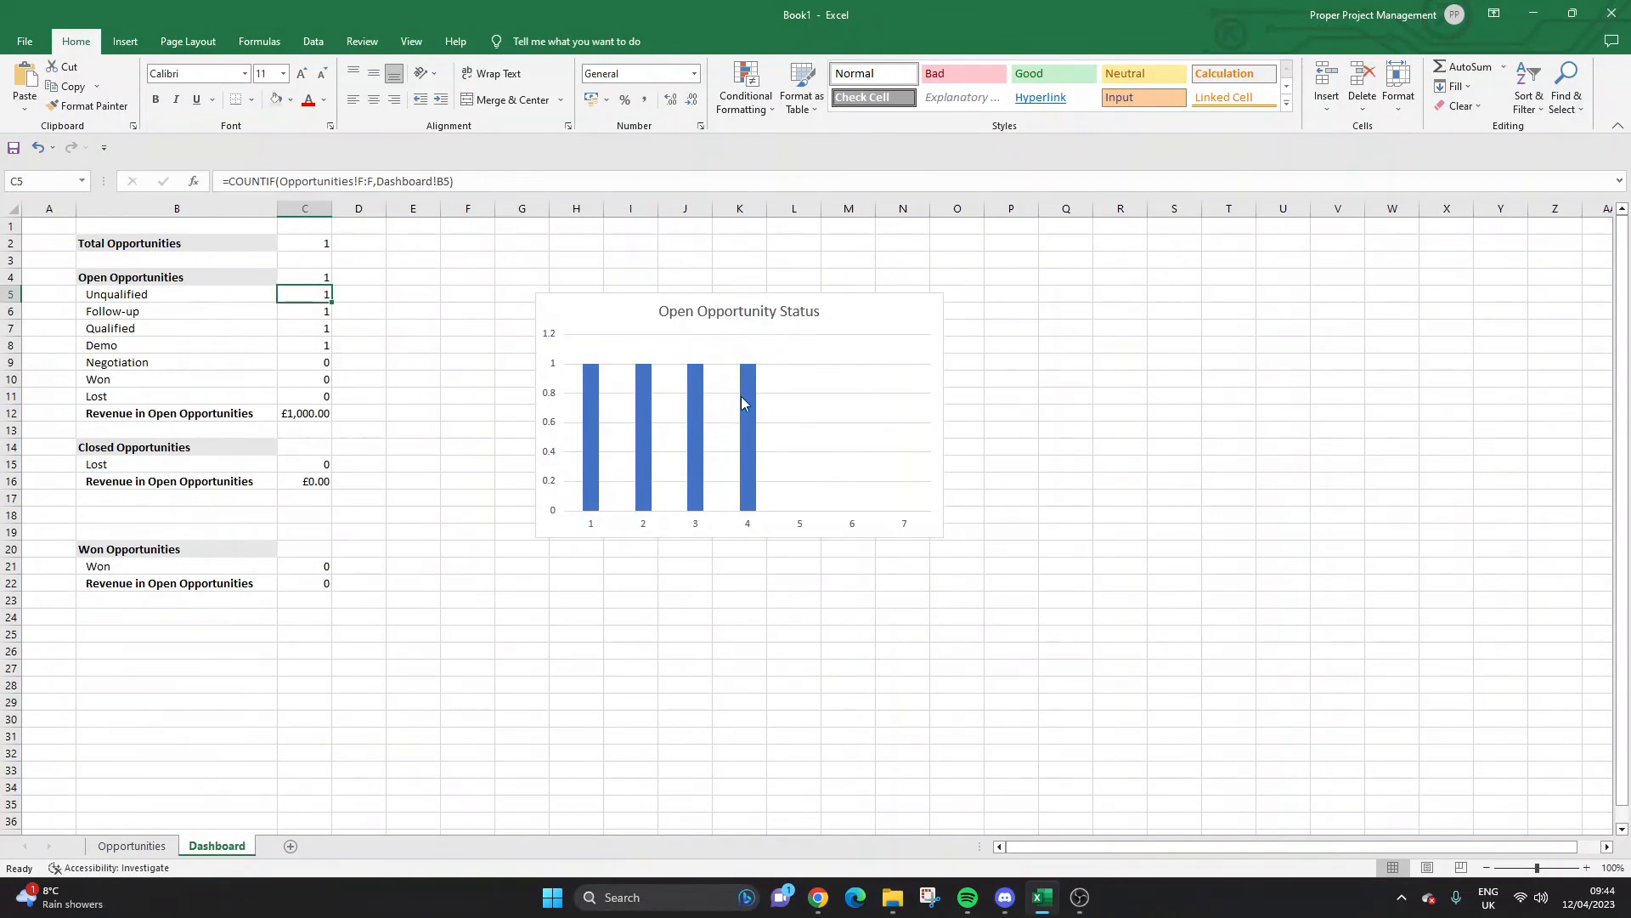
pyautogui.rightClick(678, 525)
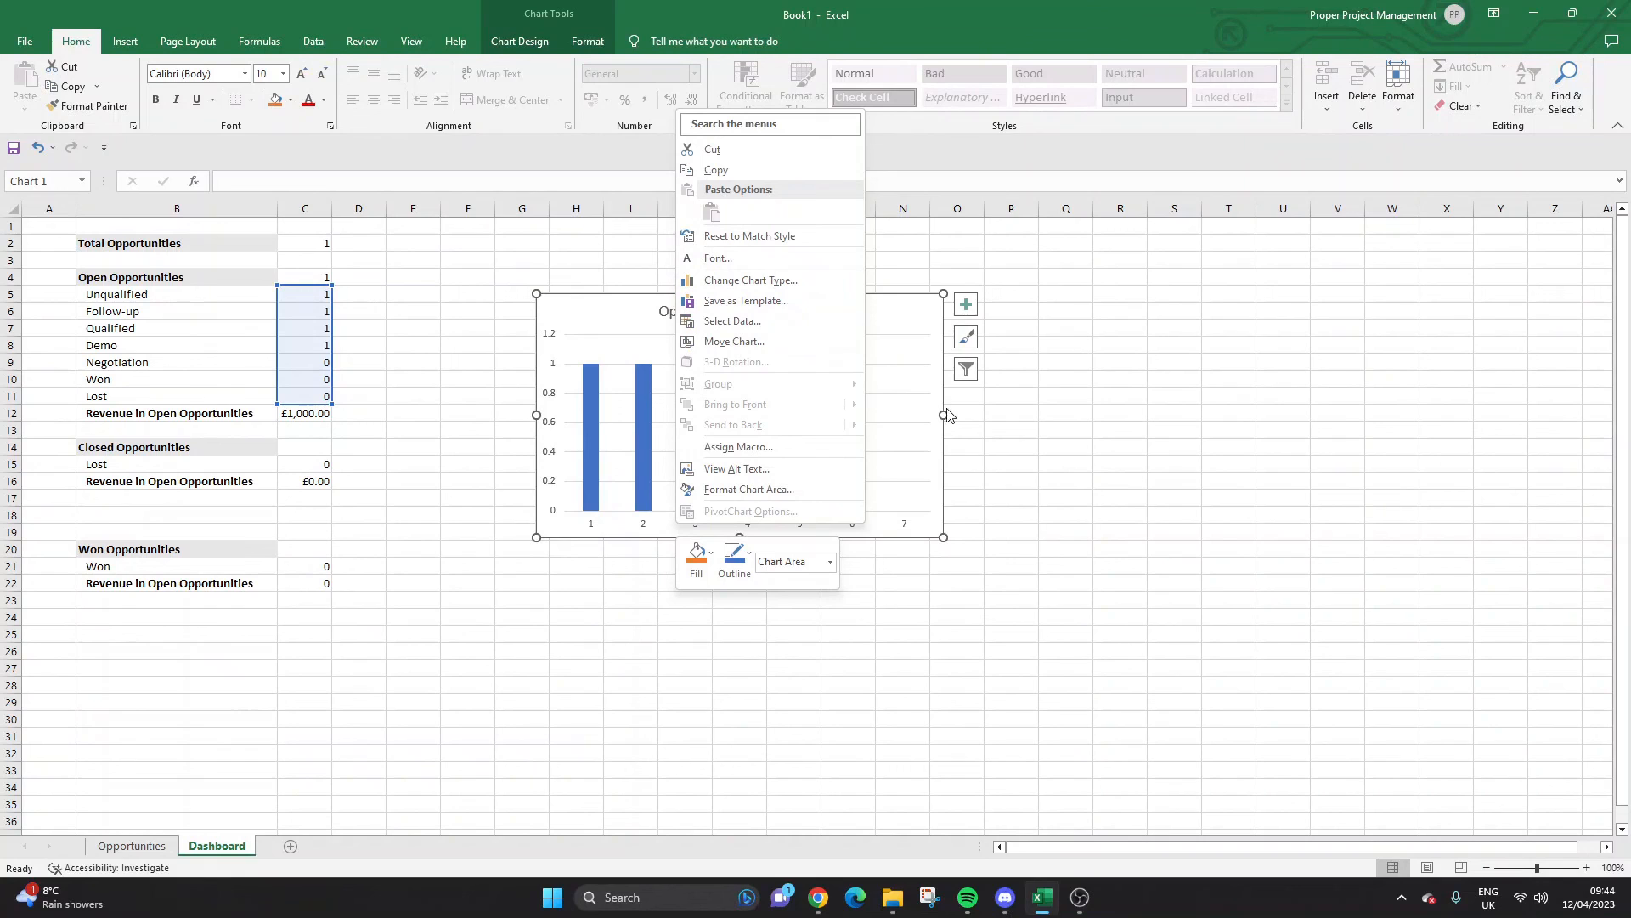
pyautogui.click(935, 451)
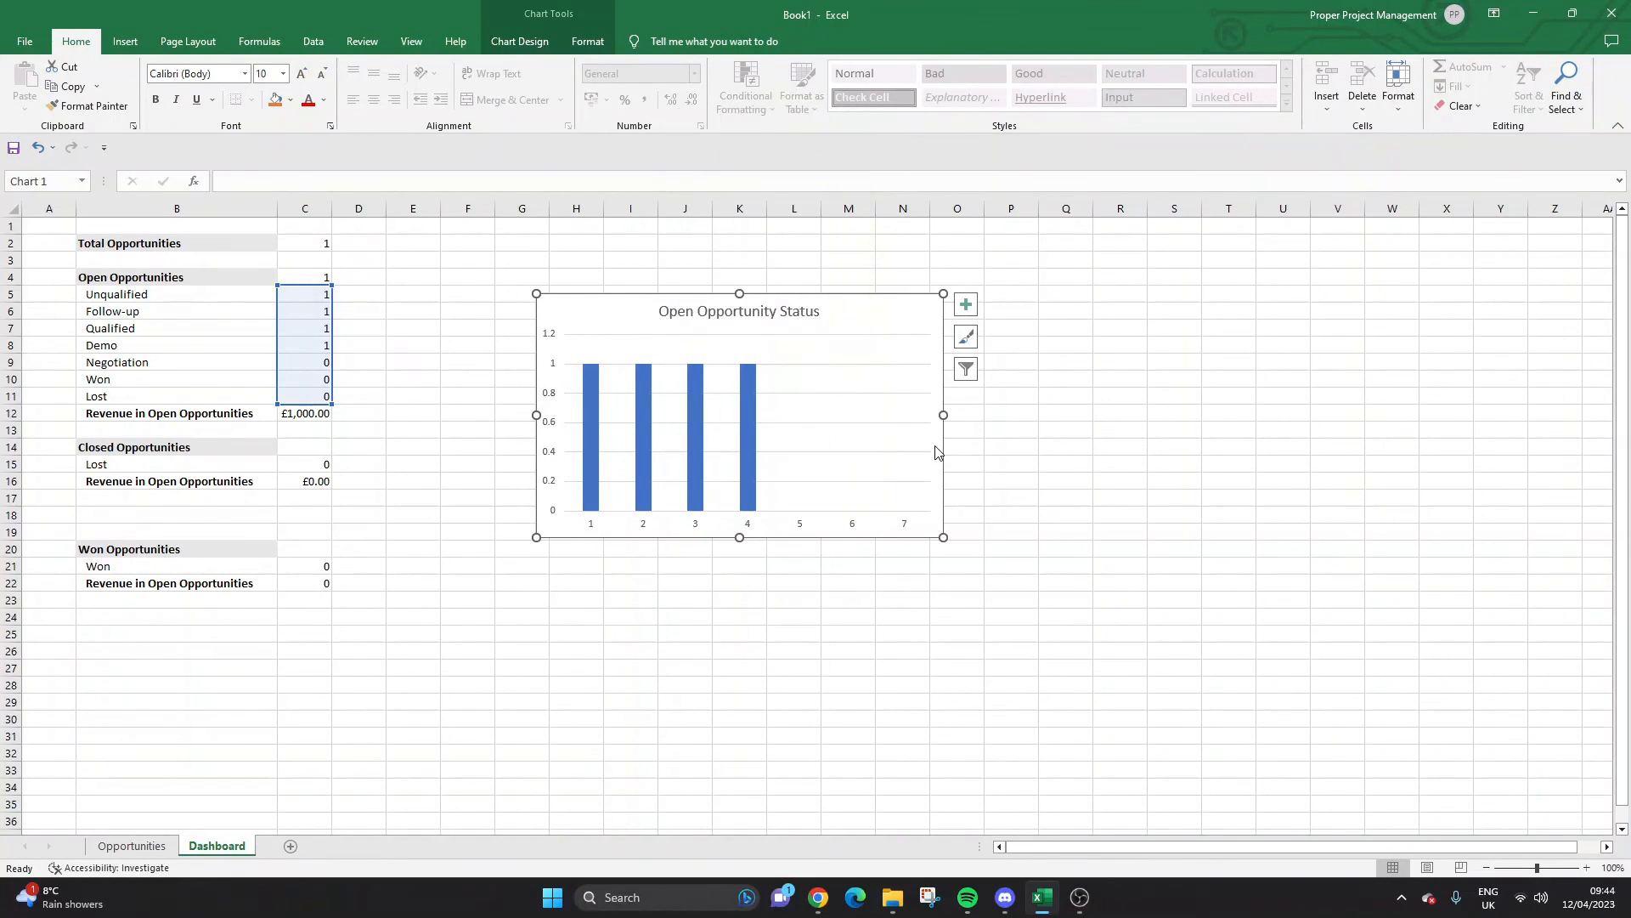
pyautogui.click(748, 523)
pyautogui.rightClick(751, 524)
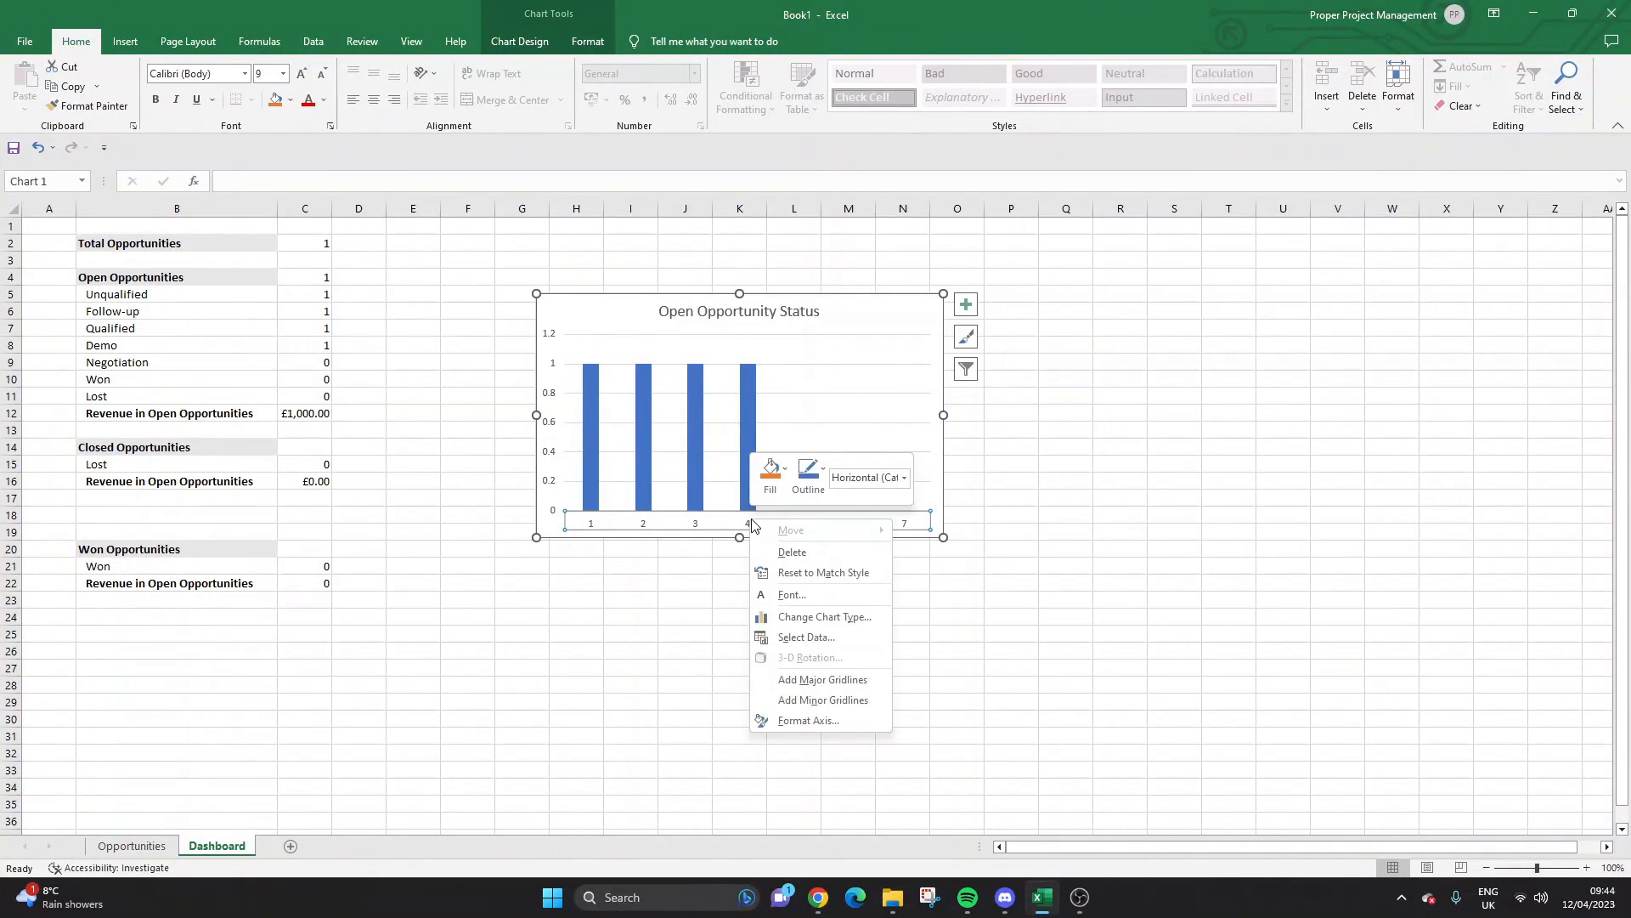
pyautogui.click(839, 718)
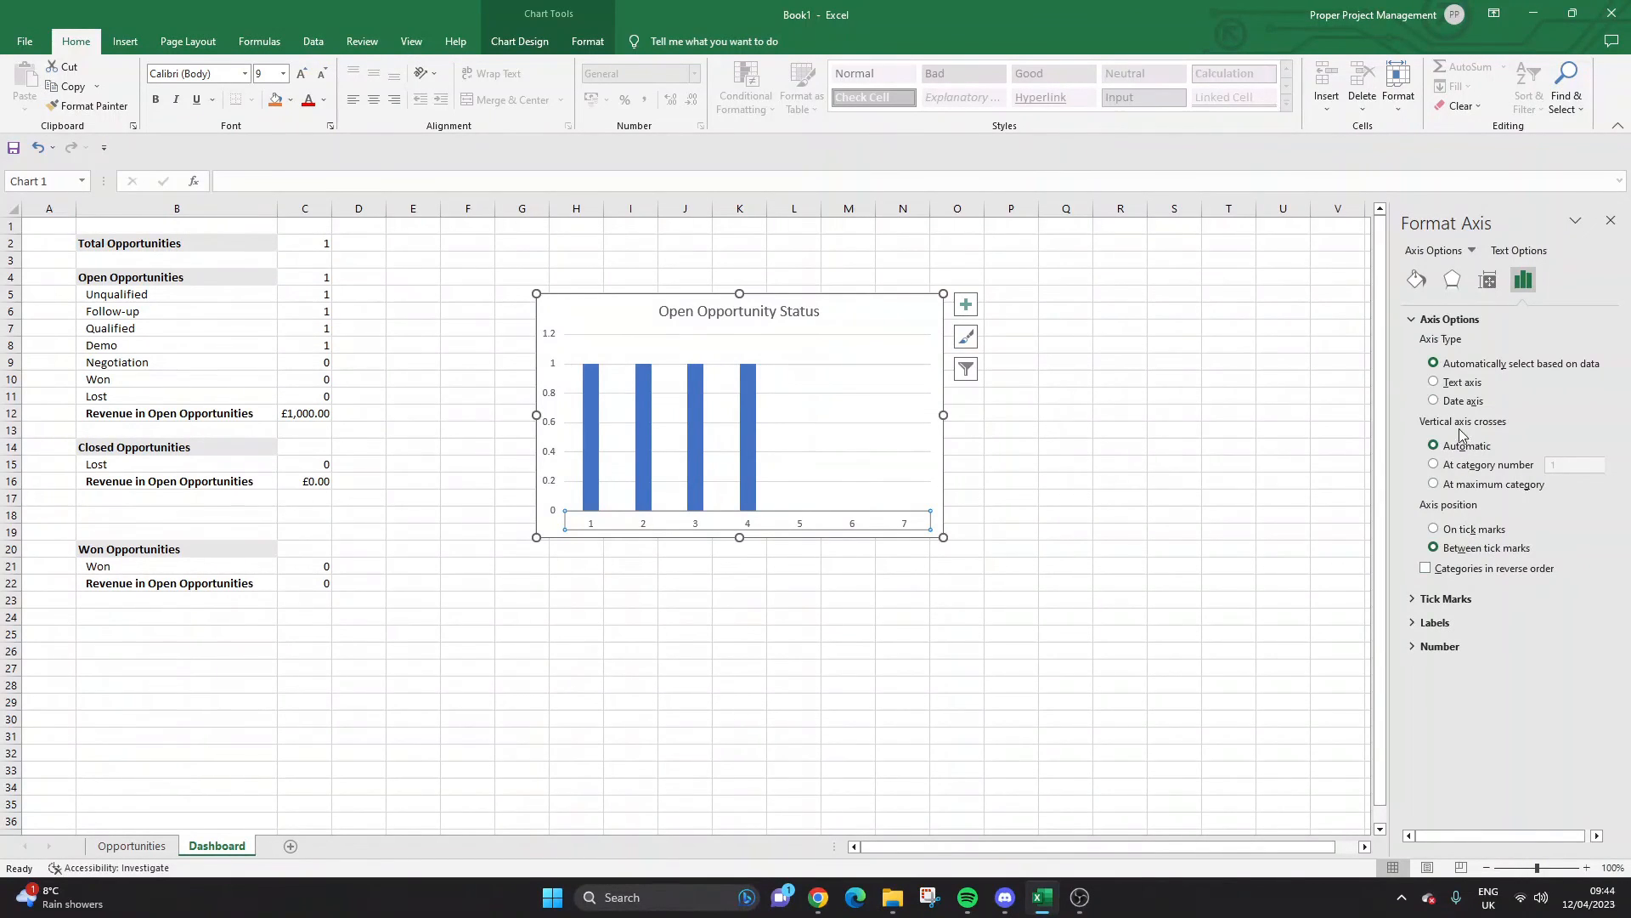
pyautogui.moveTo(150, 298); pyautogui.dragTo(170, 378)
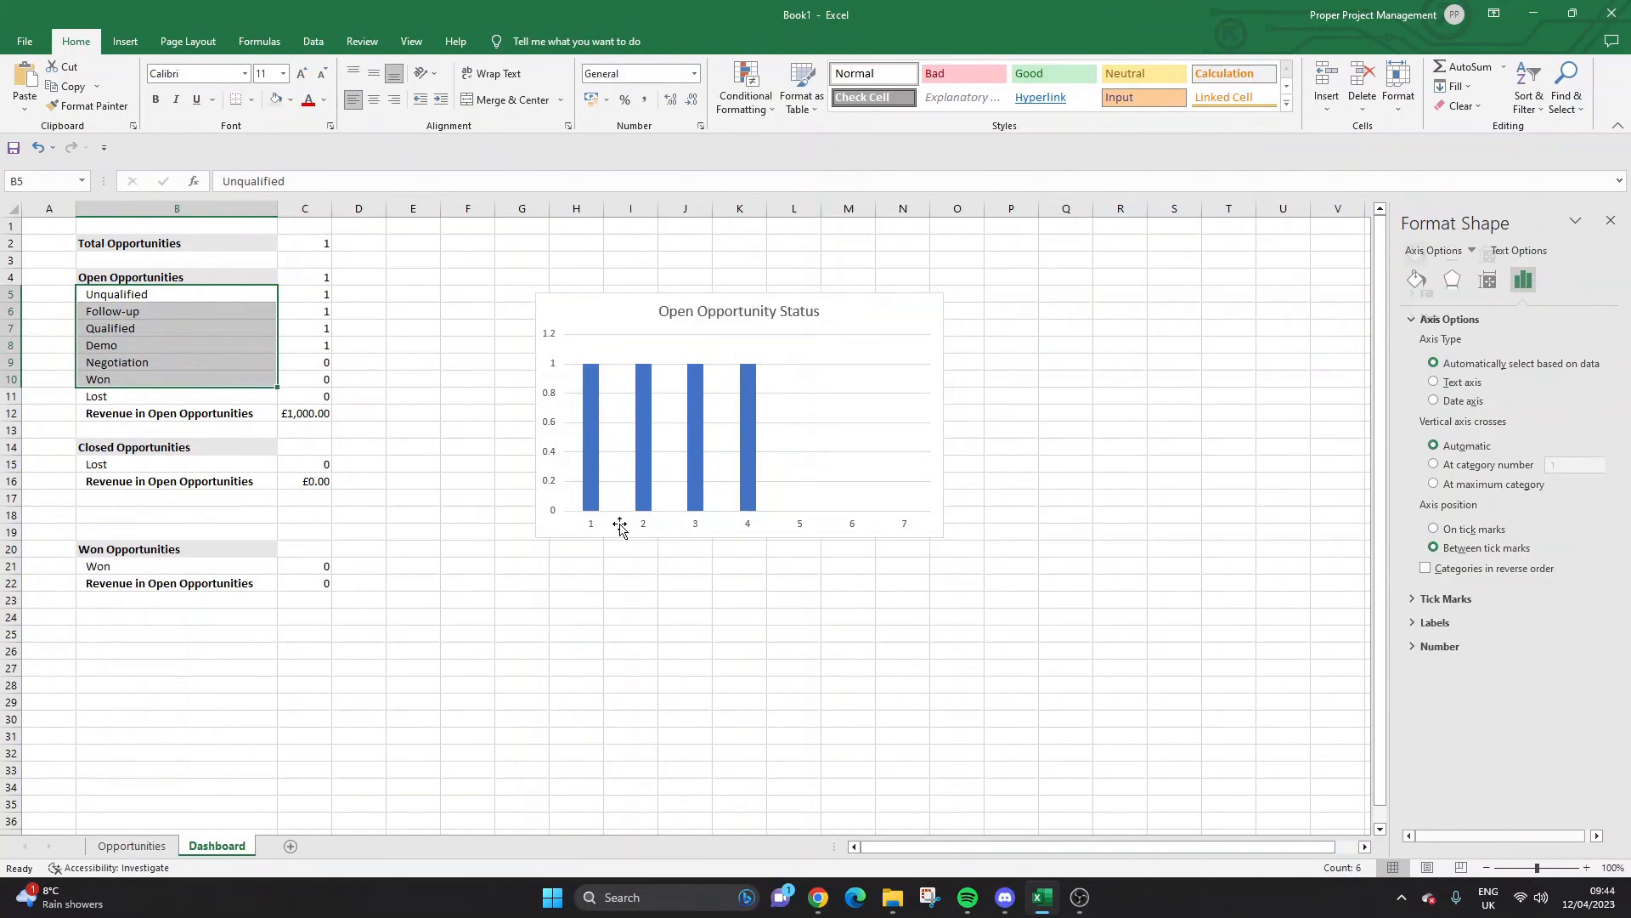
pyautogui.click(1610, 220)
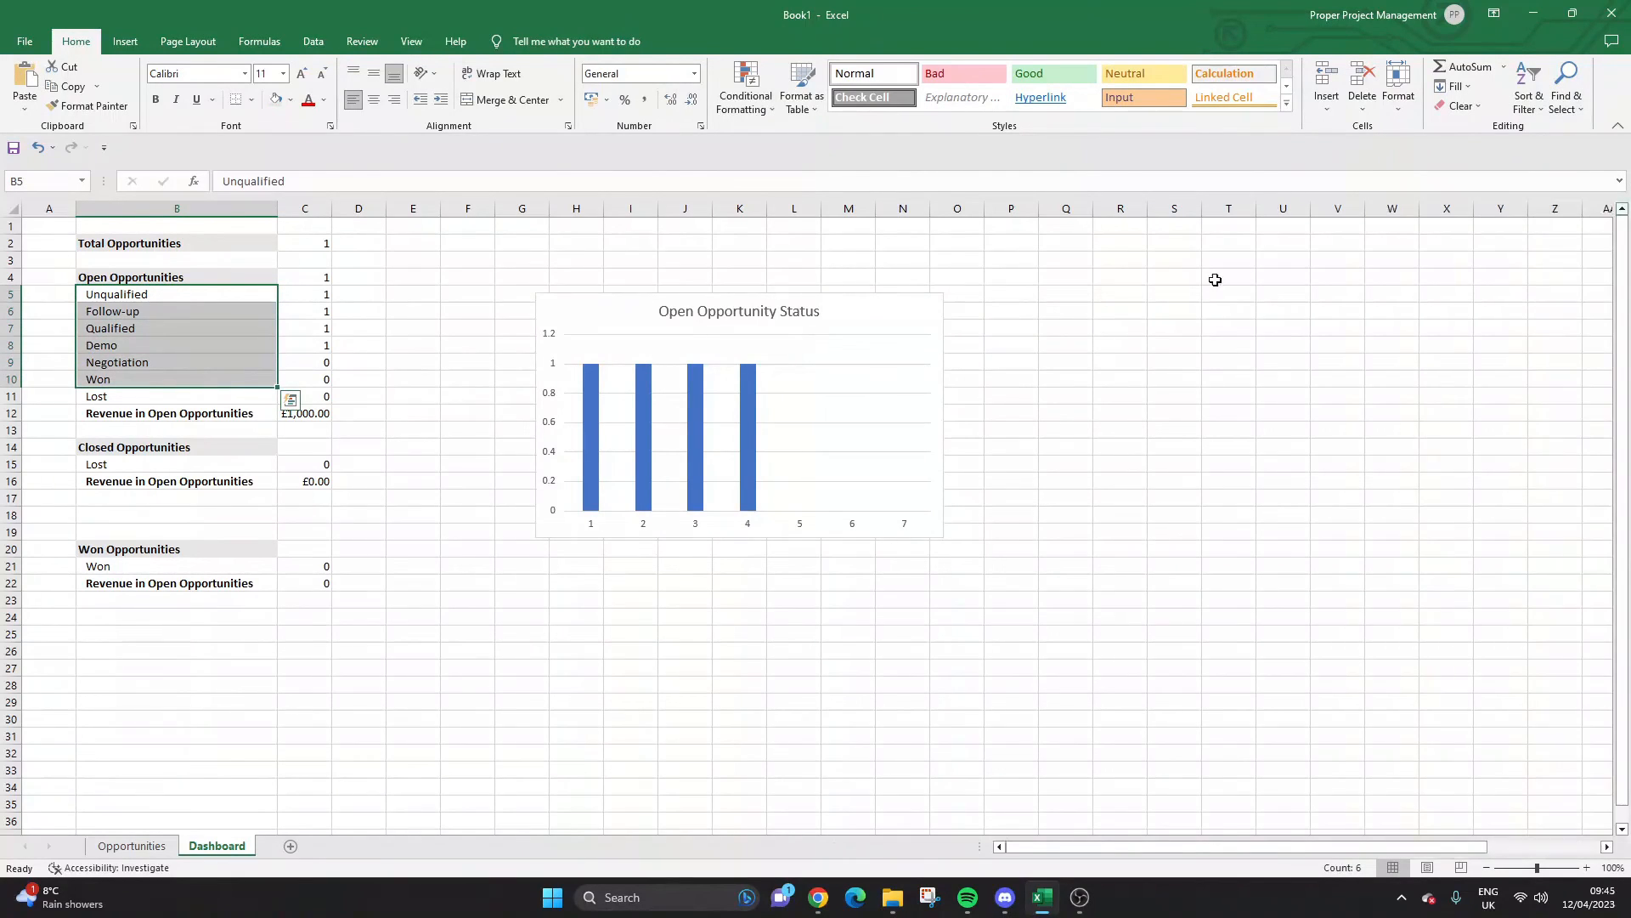
pyautogui.click(295, 583)
pyautogui.click(132, 845)
pyautogui.click(323, 306)
pyautogui.click(344, 262)
pyautogui.click(389, 267)
pyautogui.click(216, 845)
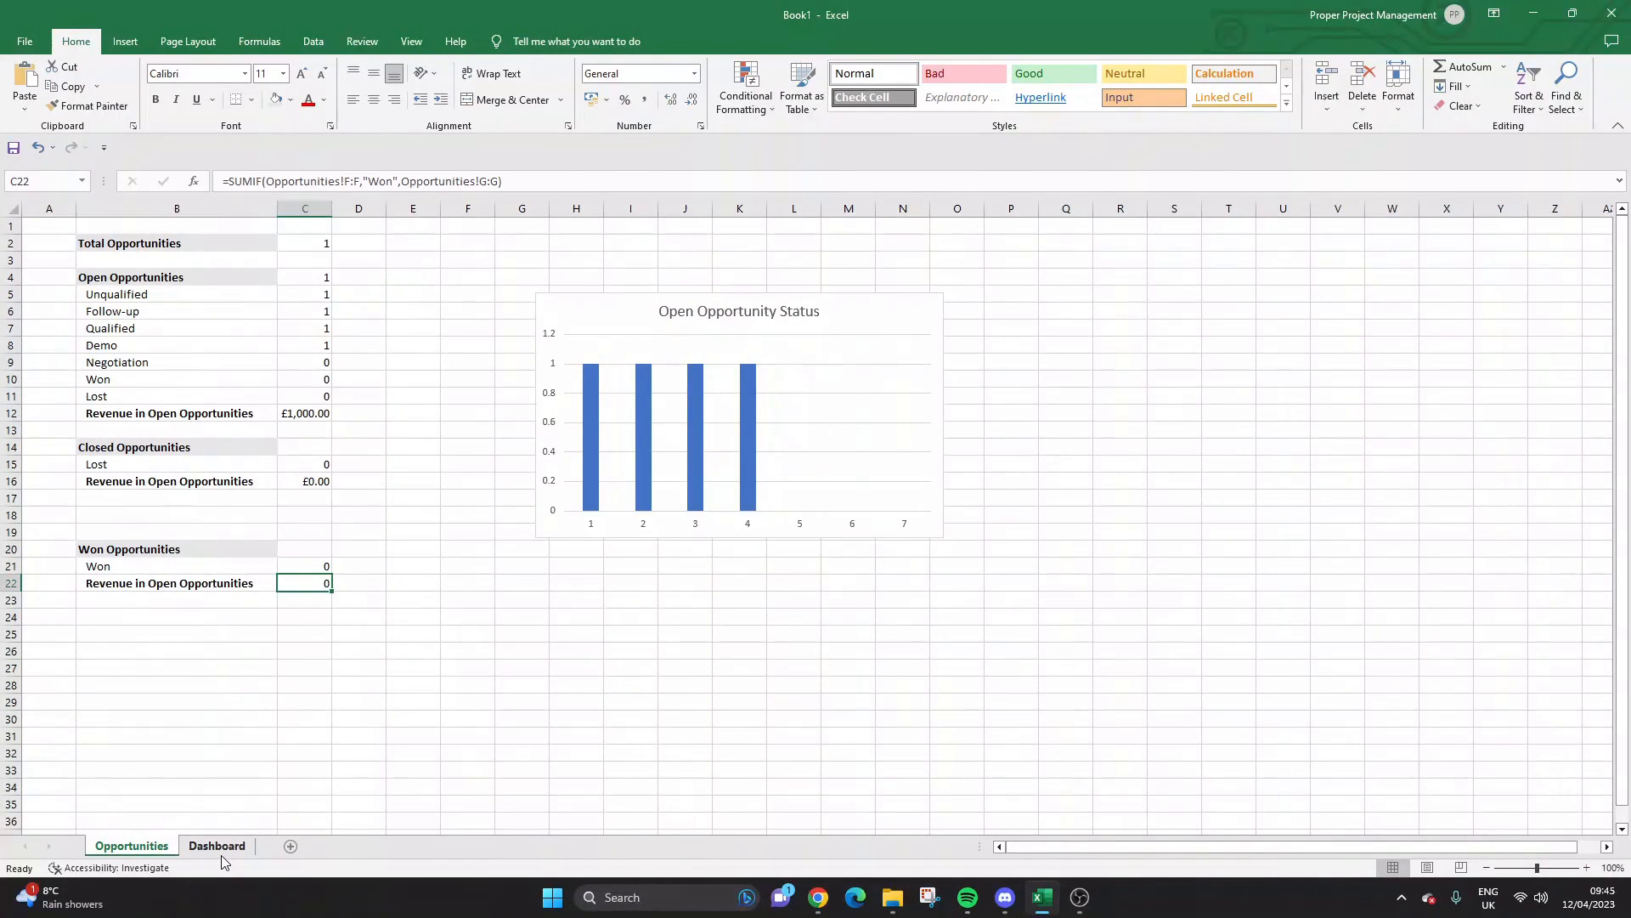
# On the Opportunities sheet, inspect the status cells E2:E3 and the Opportunity Stage header F1.
pyautogui.hotkey('ctrl', 'pageup')
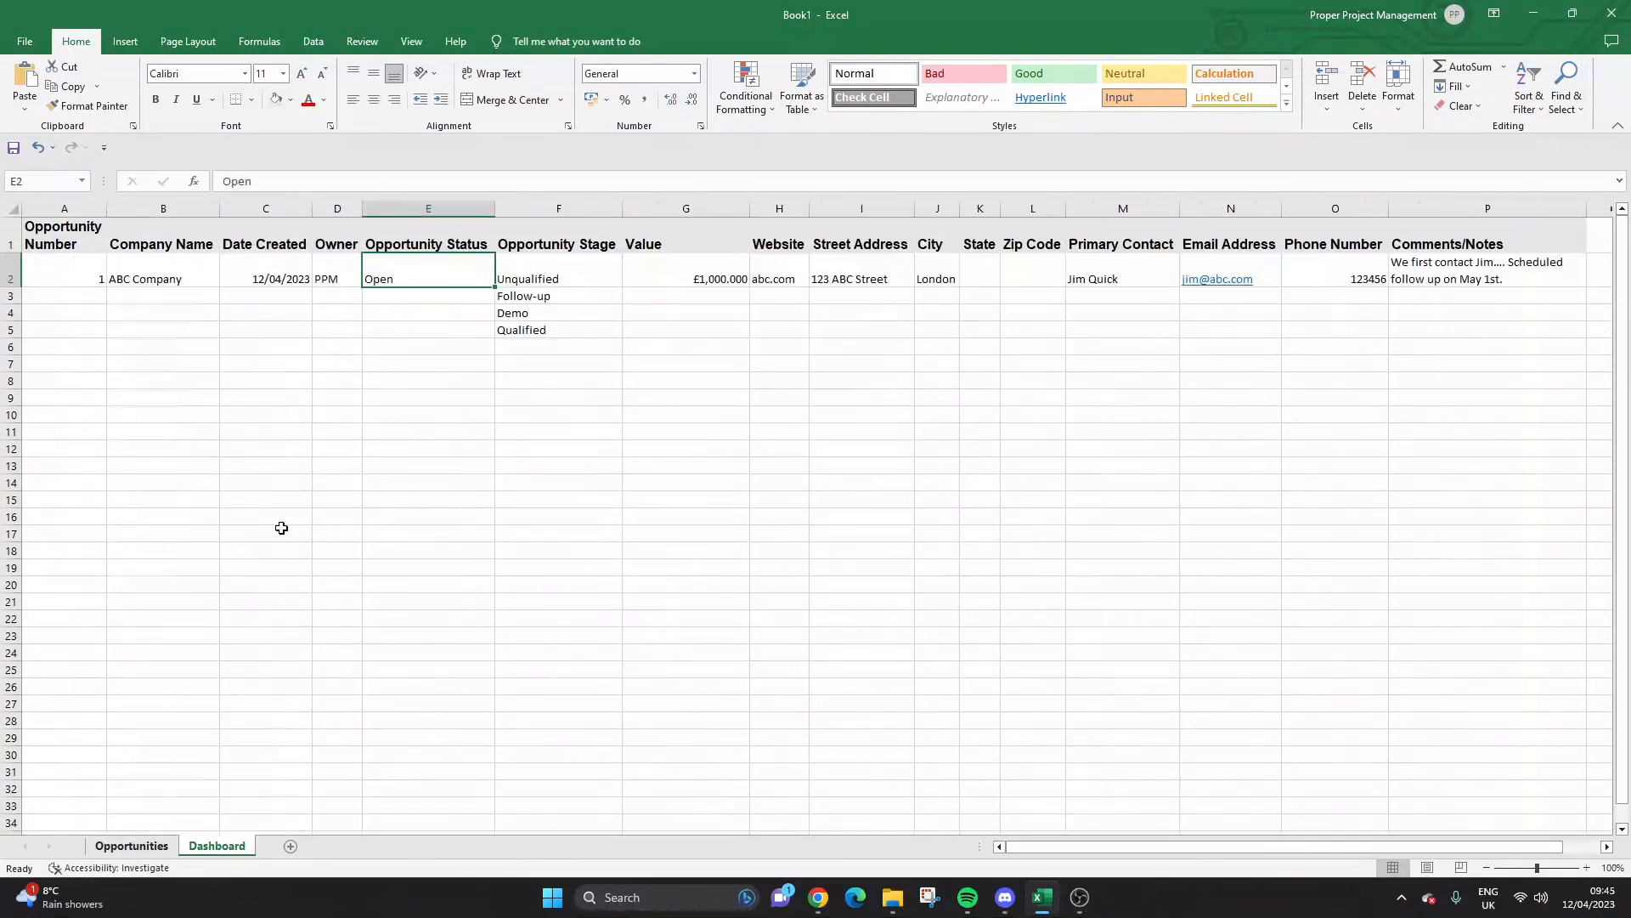
pyautogui.click(261, 463)
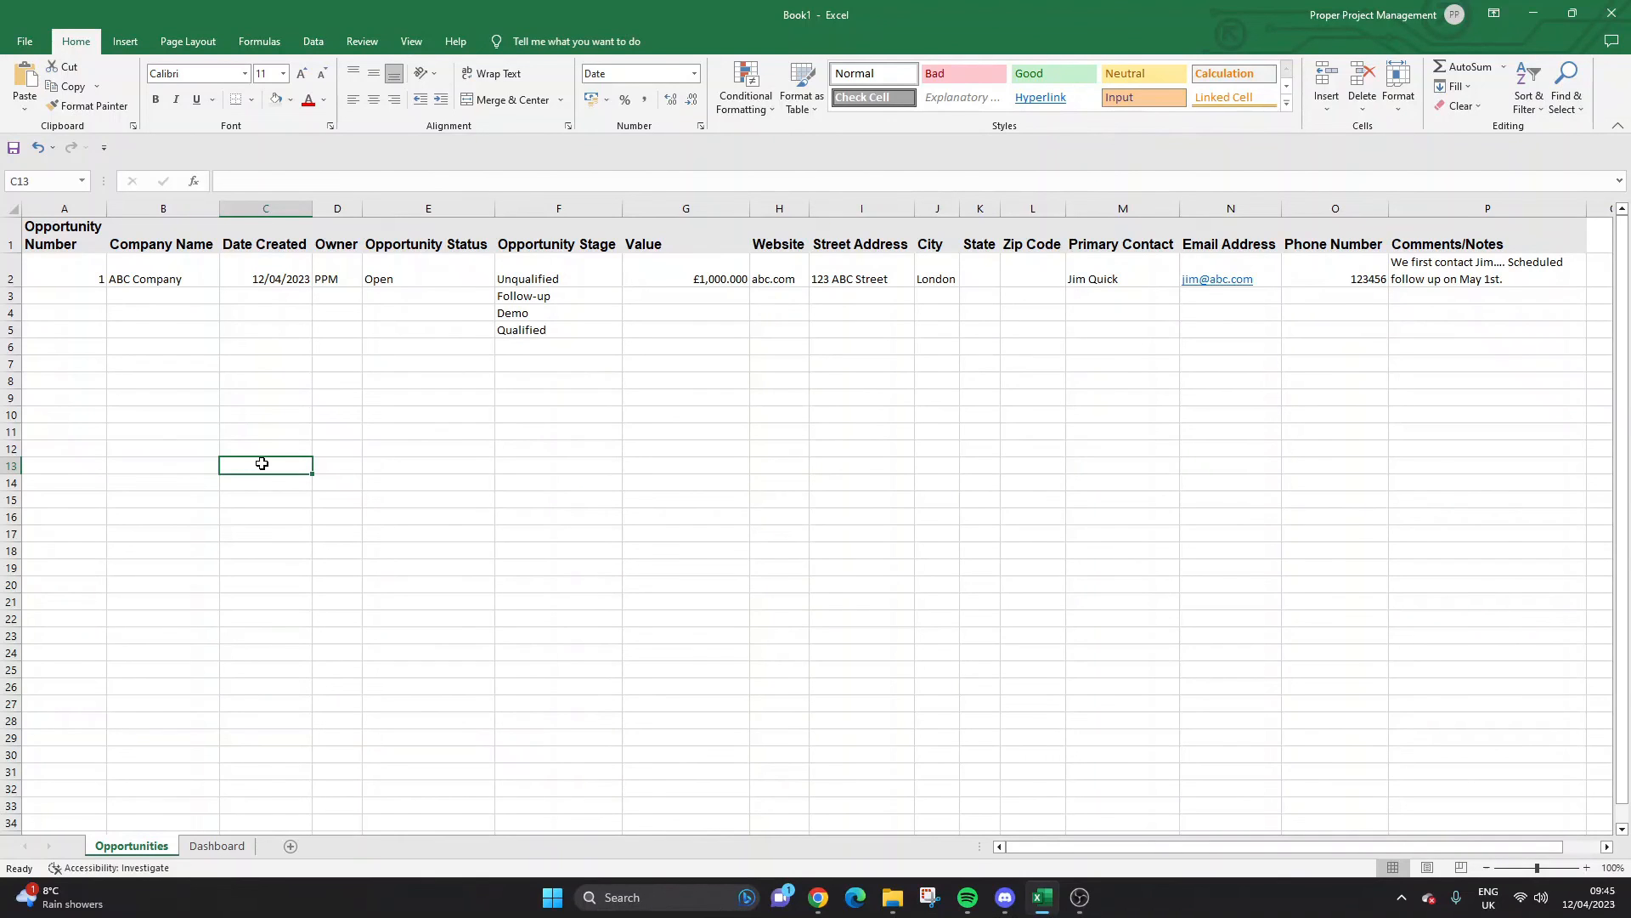
pyautogui.click(435, 273)
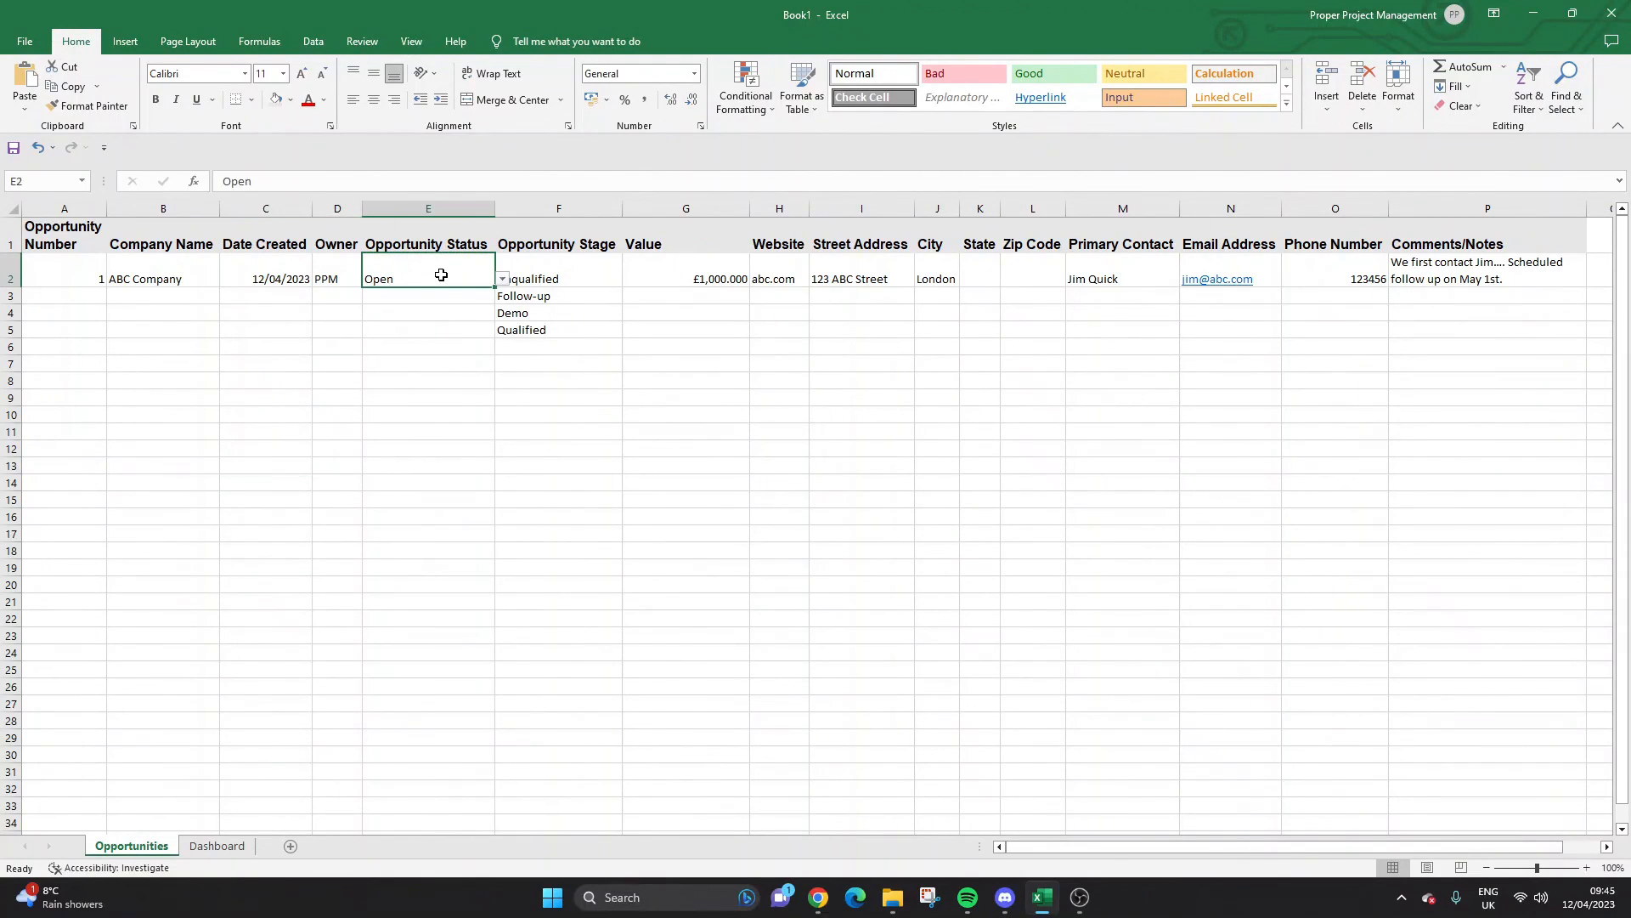
pyautogui.click(435, 296)
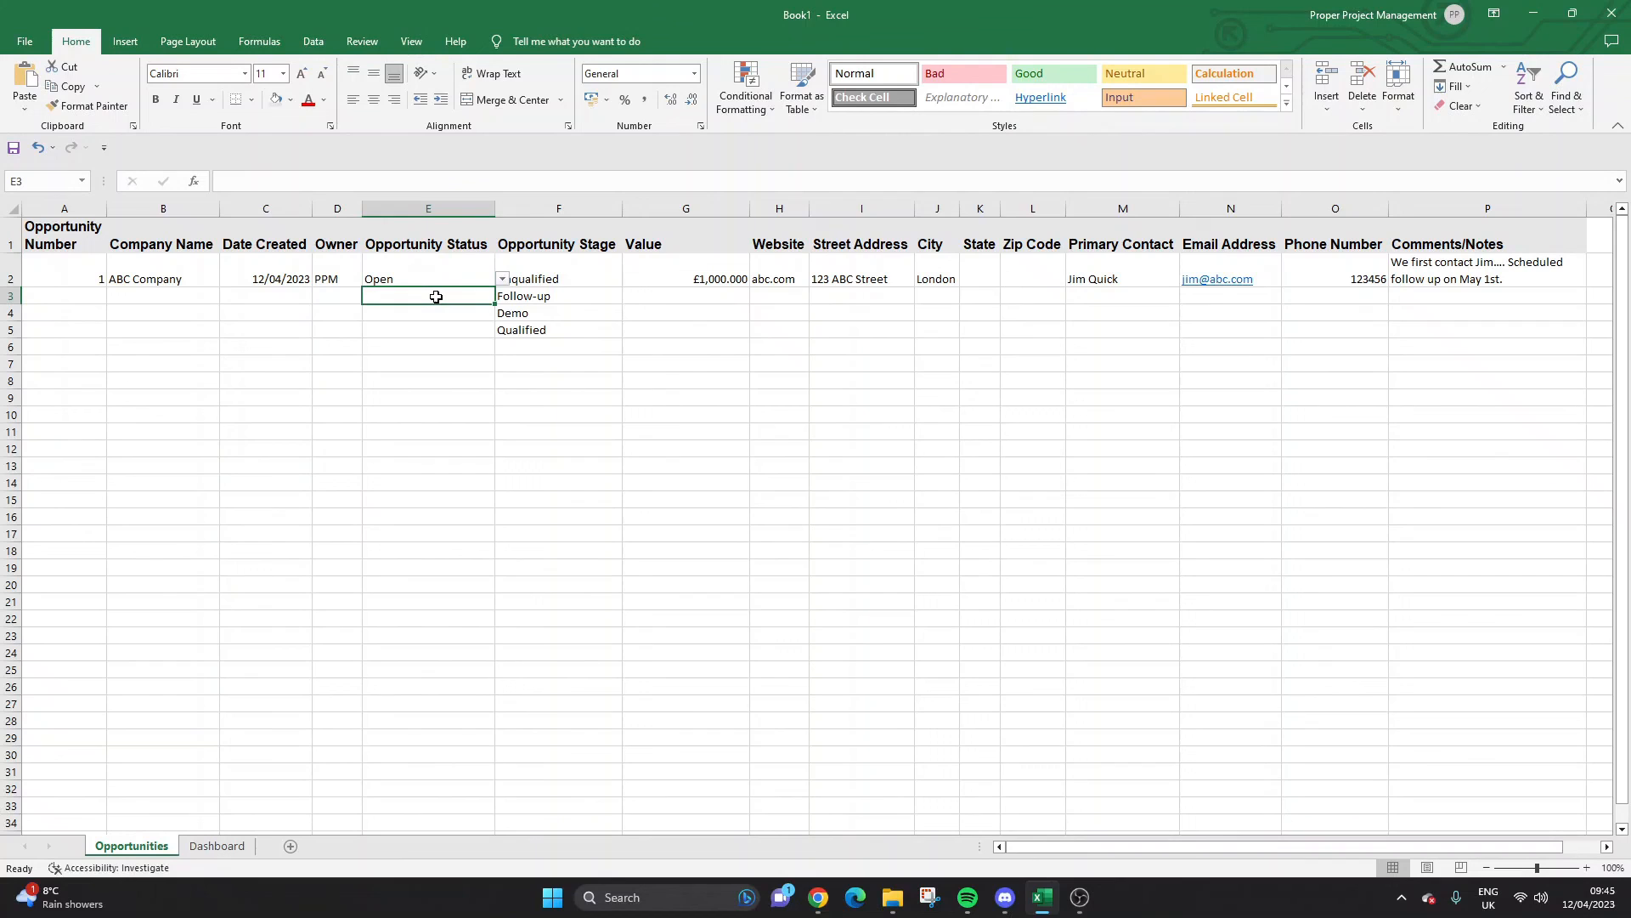
pyautogui.click(521, 248)
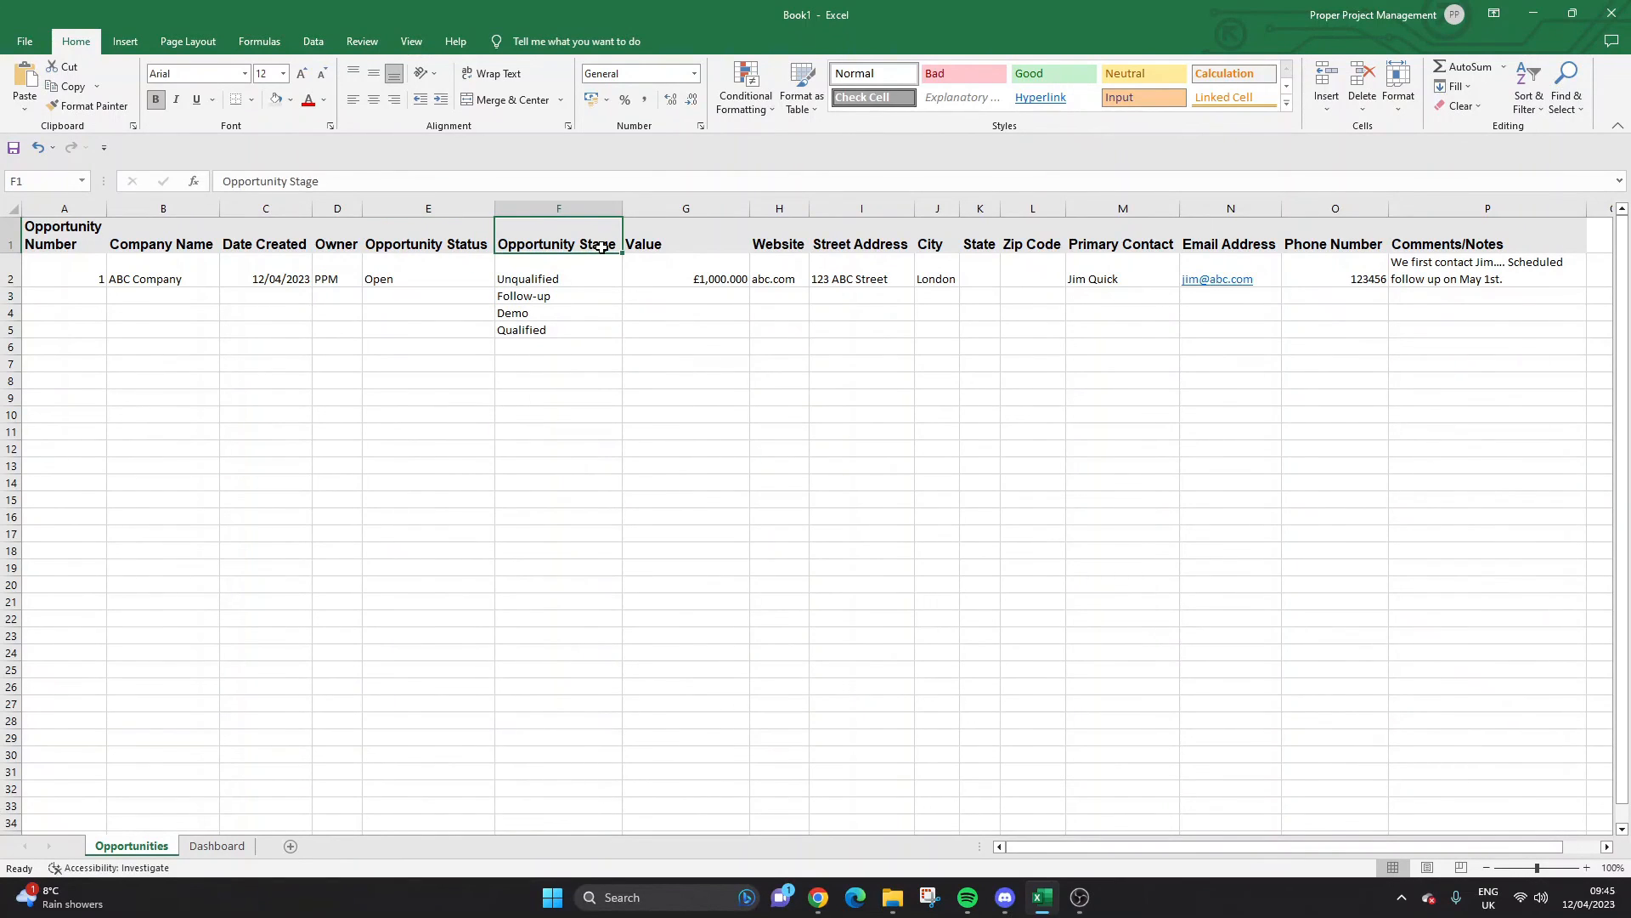